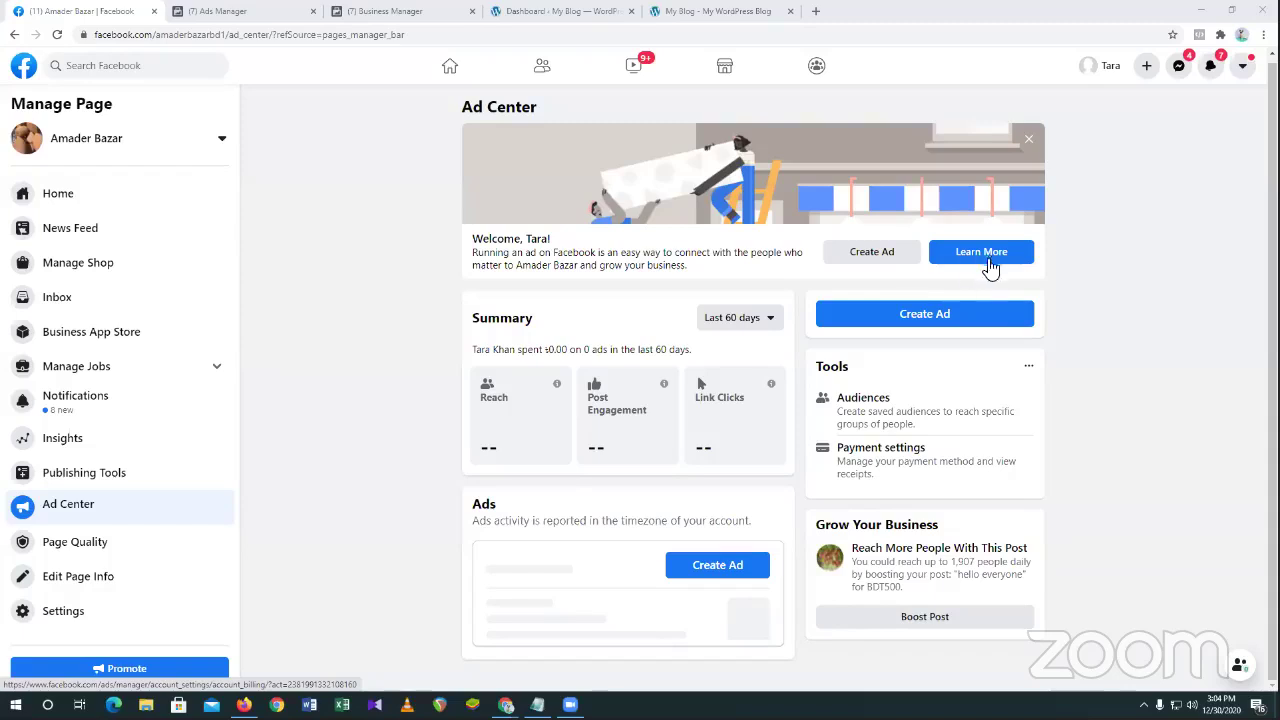
Start a new ad from the page's Ad Center to view the available goals.
{"action": "left_click", "coordinate": [873, 322]}
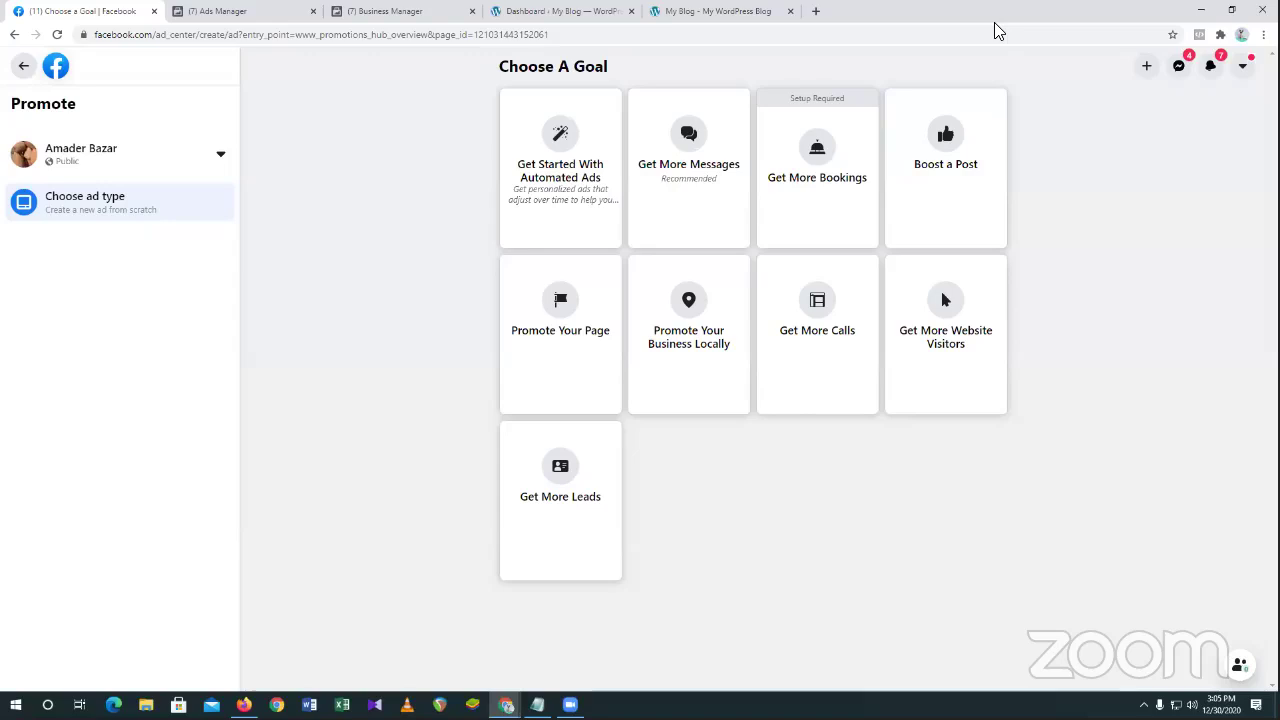
Search the web for "ad manager" in a new browser tab.
{"action": "left_click", "coordinate": [816, 11]}
{"action": "left_click", "coordinate": [241, 35]}
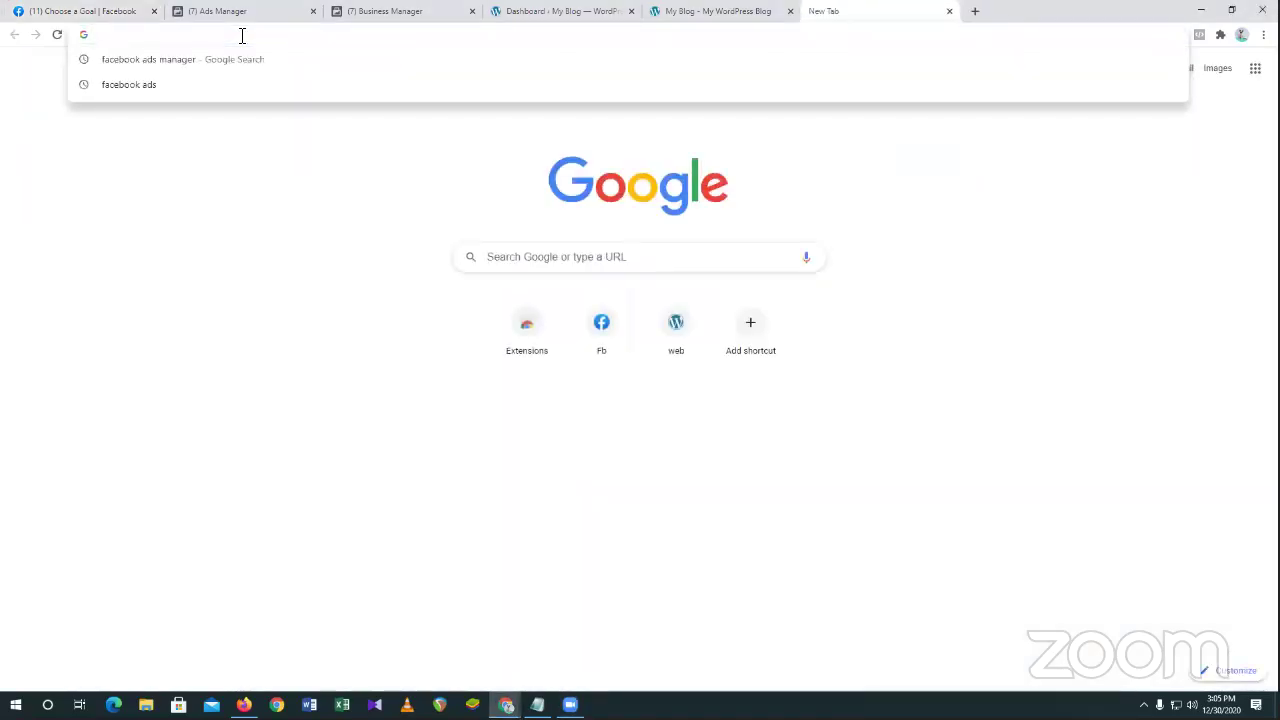
{"action": "type", "text": "adm"}
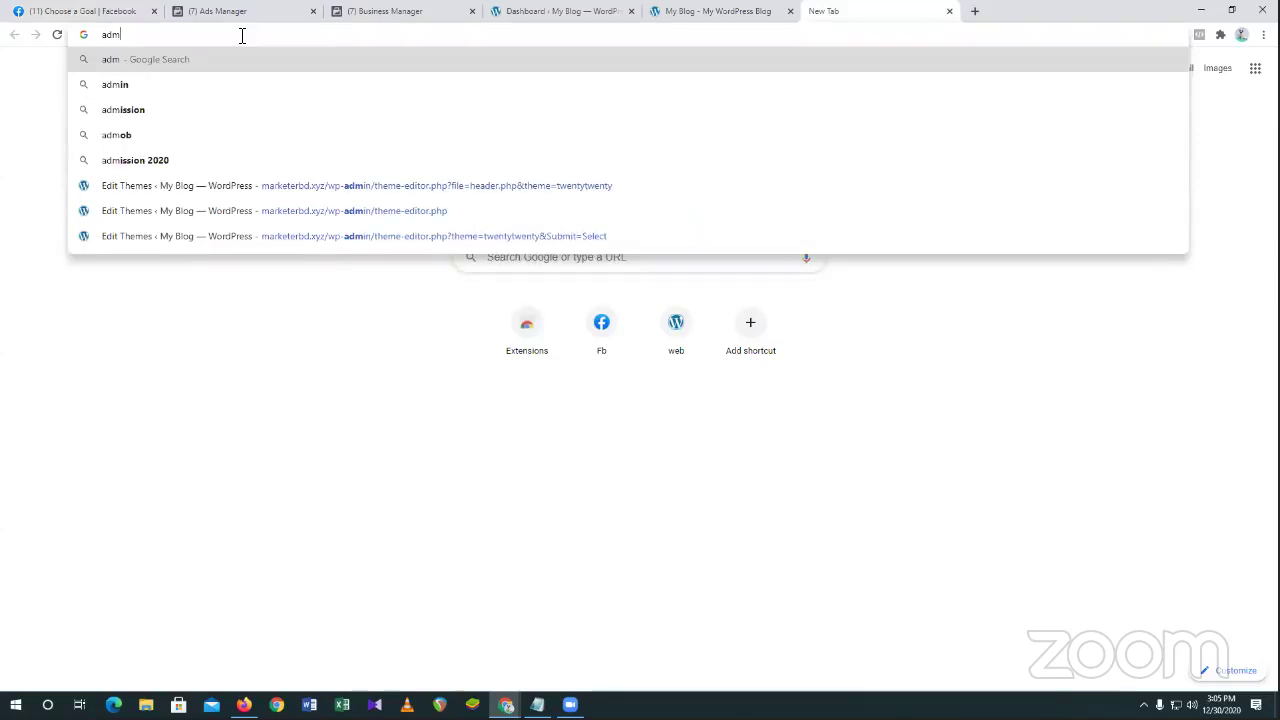
{"action": "key", "text": "BackSpace"}
{"action": "key", "text": "BackSpace"}
{"action": "type", "text": "manah"}
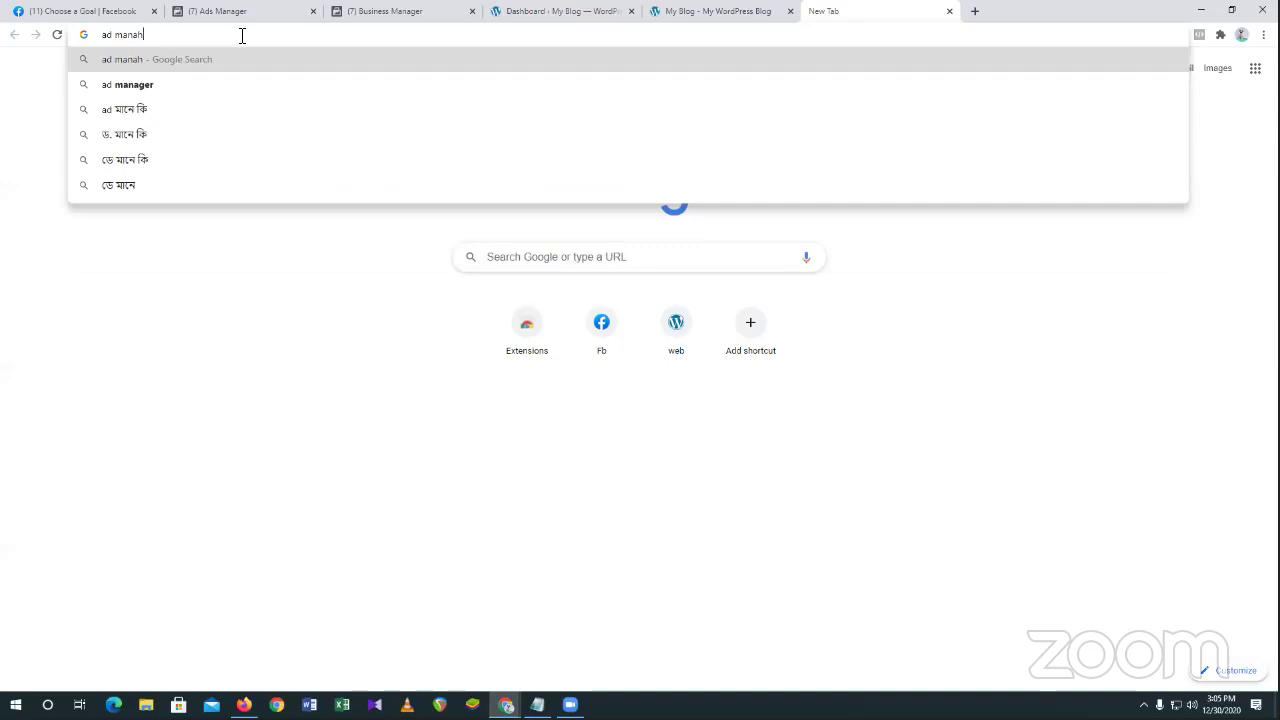
{"action": "left_click", "coordinate": [158, 88]}
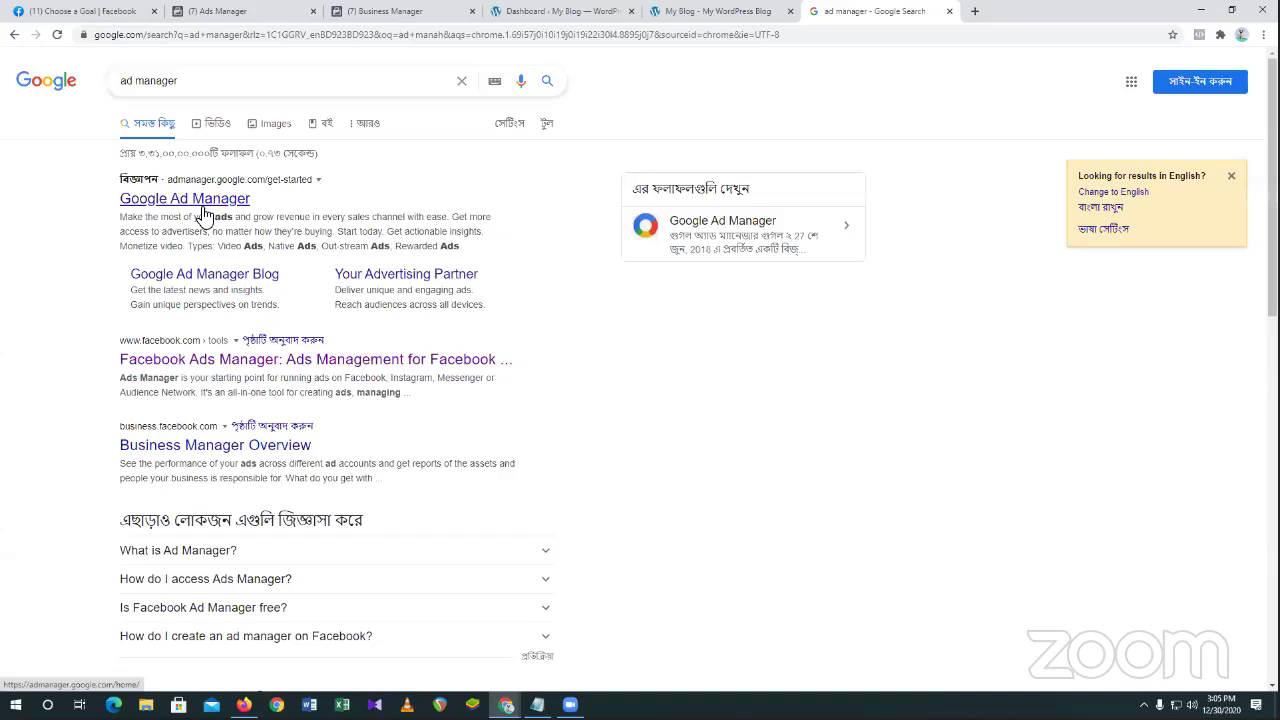
Refine the web search to "facebook ad manager".
{"action": "left_click", "coordinate": [129, 86]}
{"action": "type", "text": "faceb"}
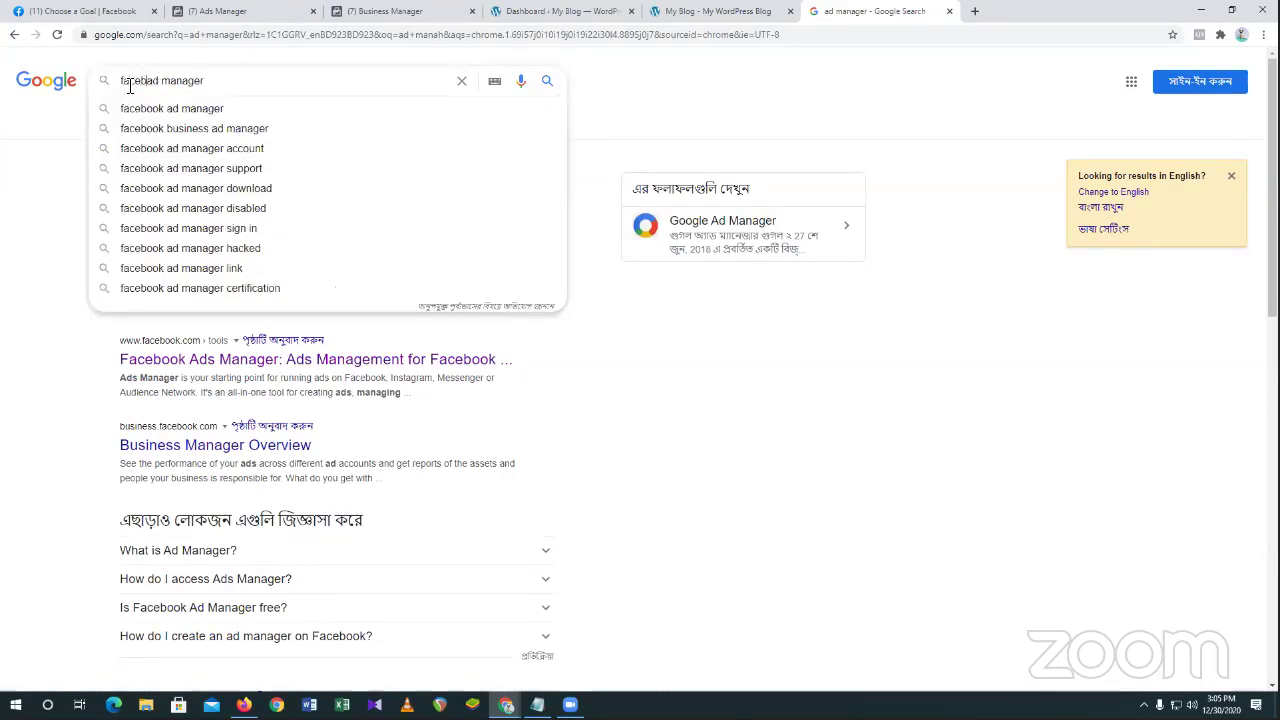
{"action": "type", "text": "ook"}
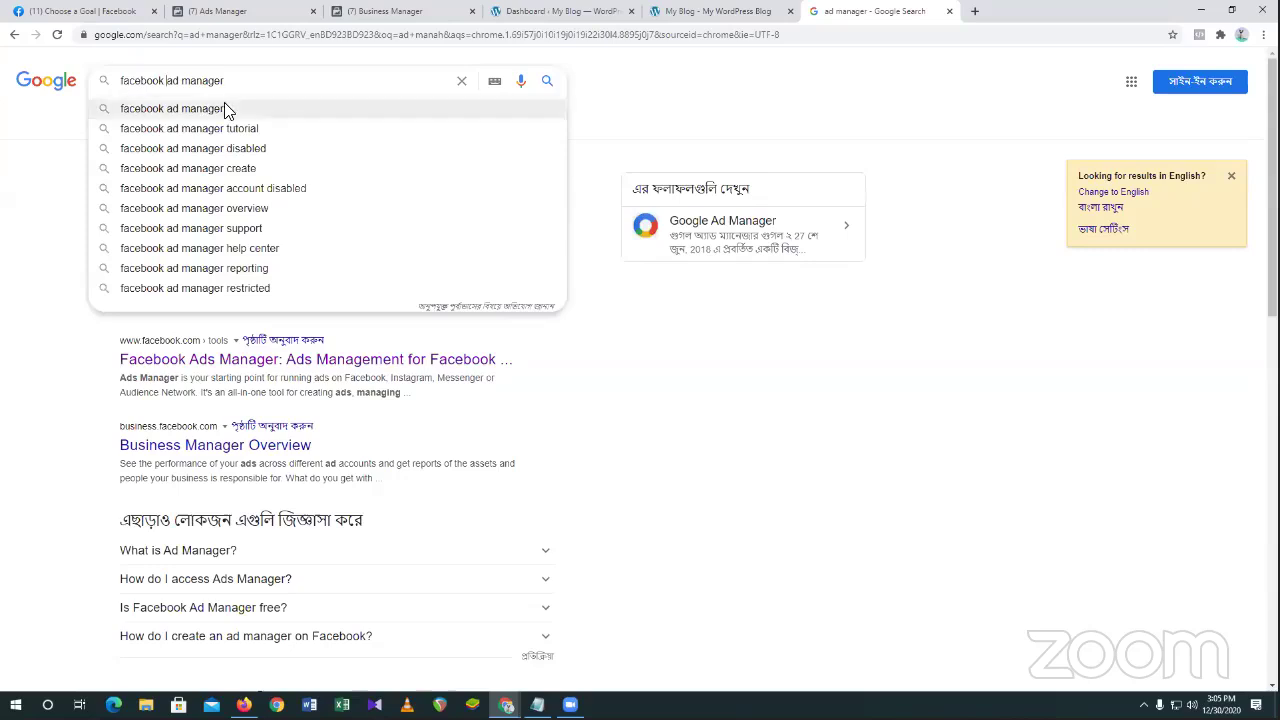
{"action": "left_click", "coordinate": [226, 110]}
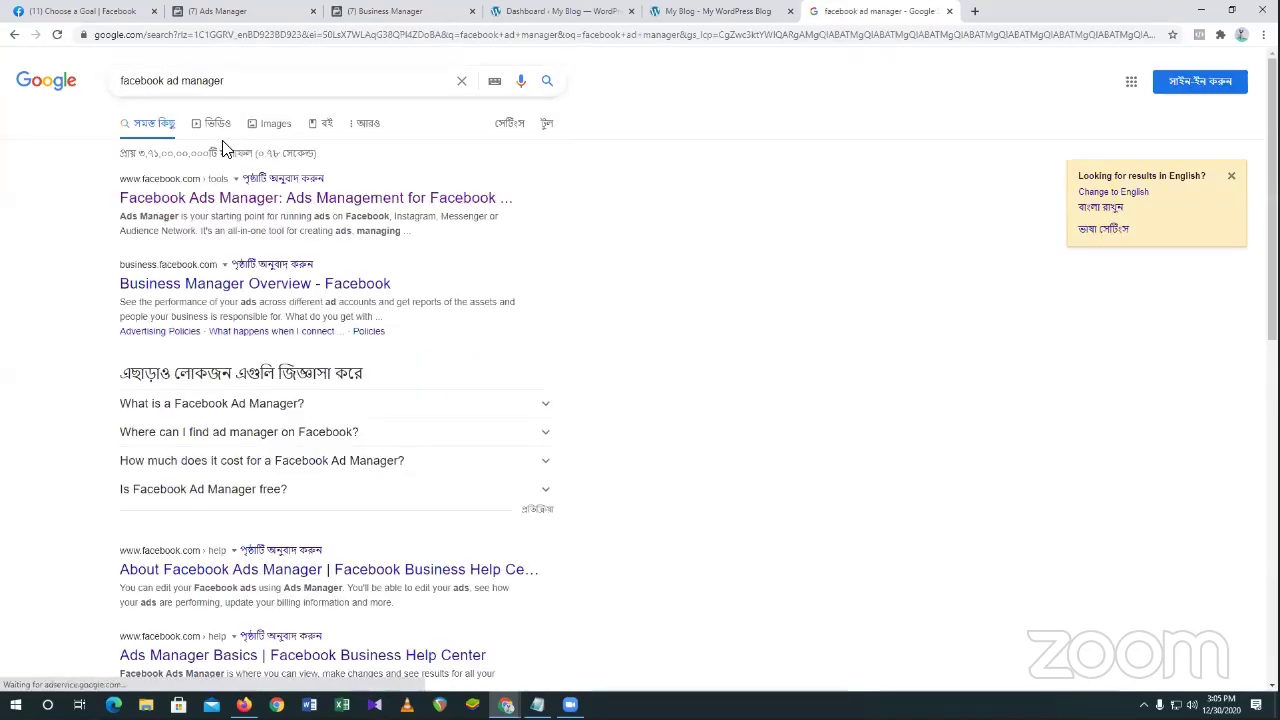
Go through the Facebook Ads Manager search result to the ad account's Ads Manager campaigns view.
{"action": "left_click", "coordinate": [241, 205]}
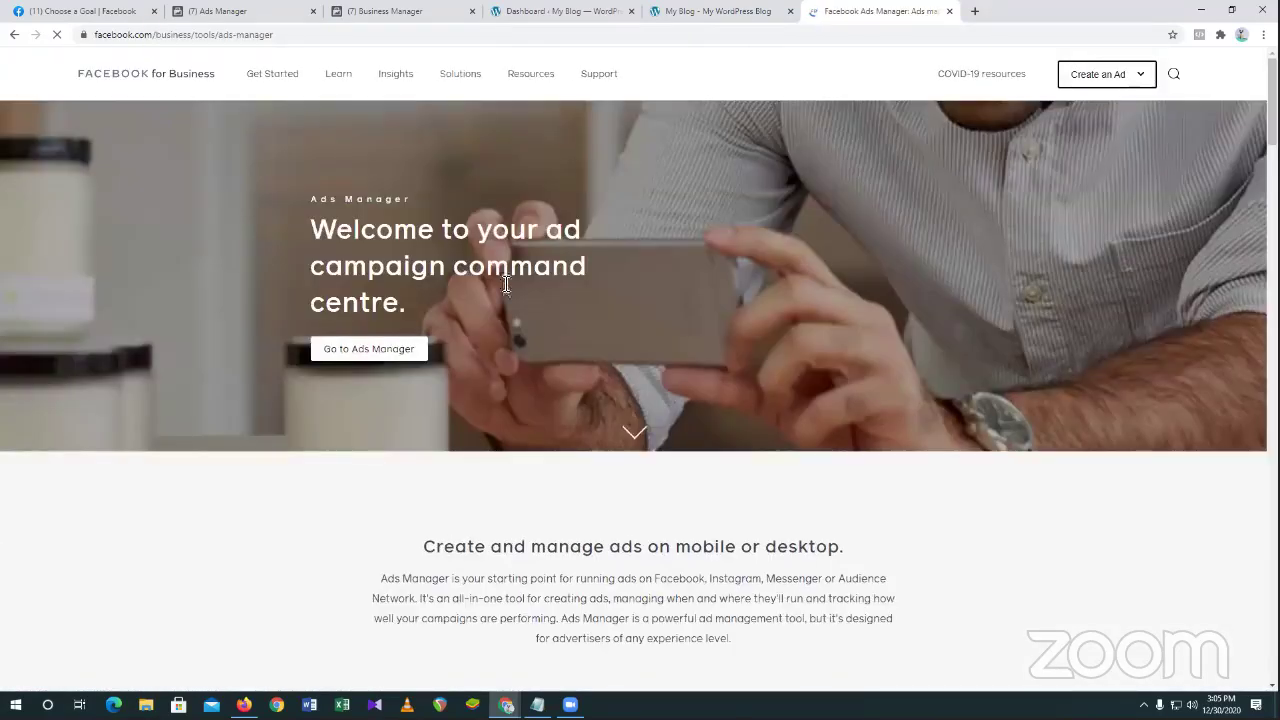
{"action": "left_click", "coordinate": [380, 352]}
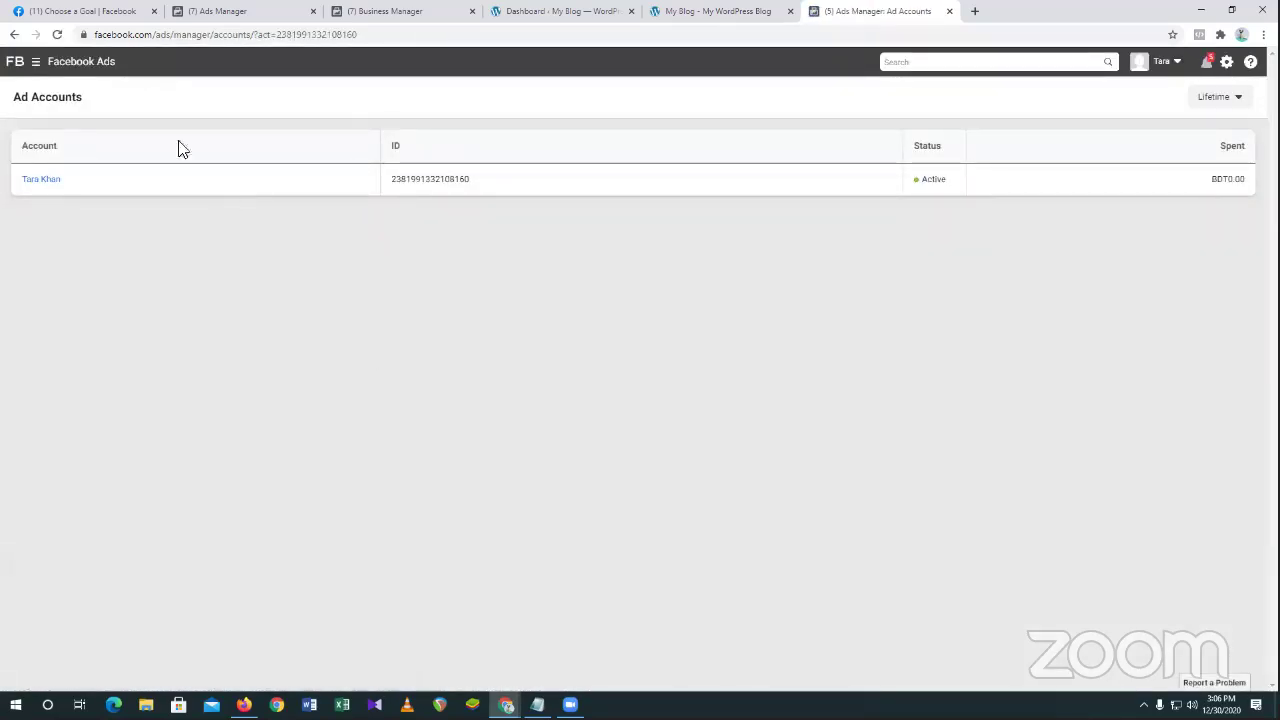
{"action": "left_click", "coordinate": [37, 64]}
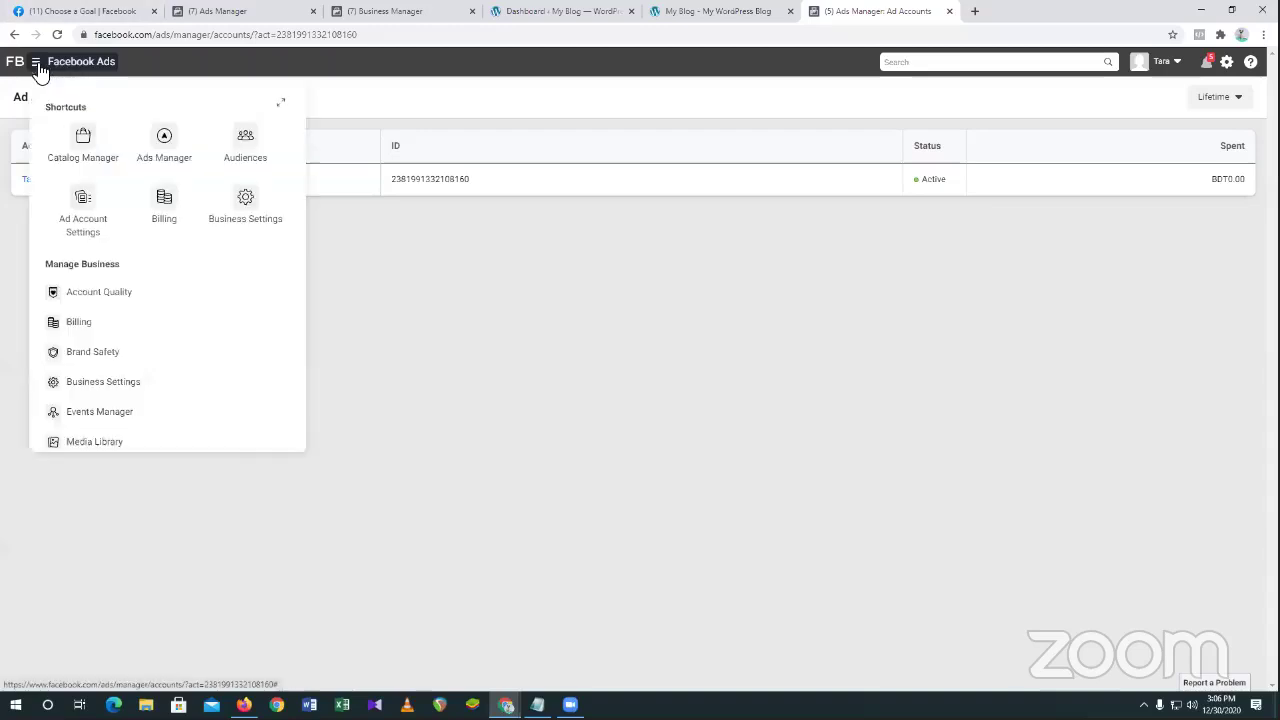
{"action": "left_click", "coordinate": [166, 150]}
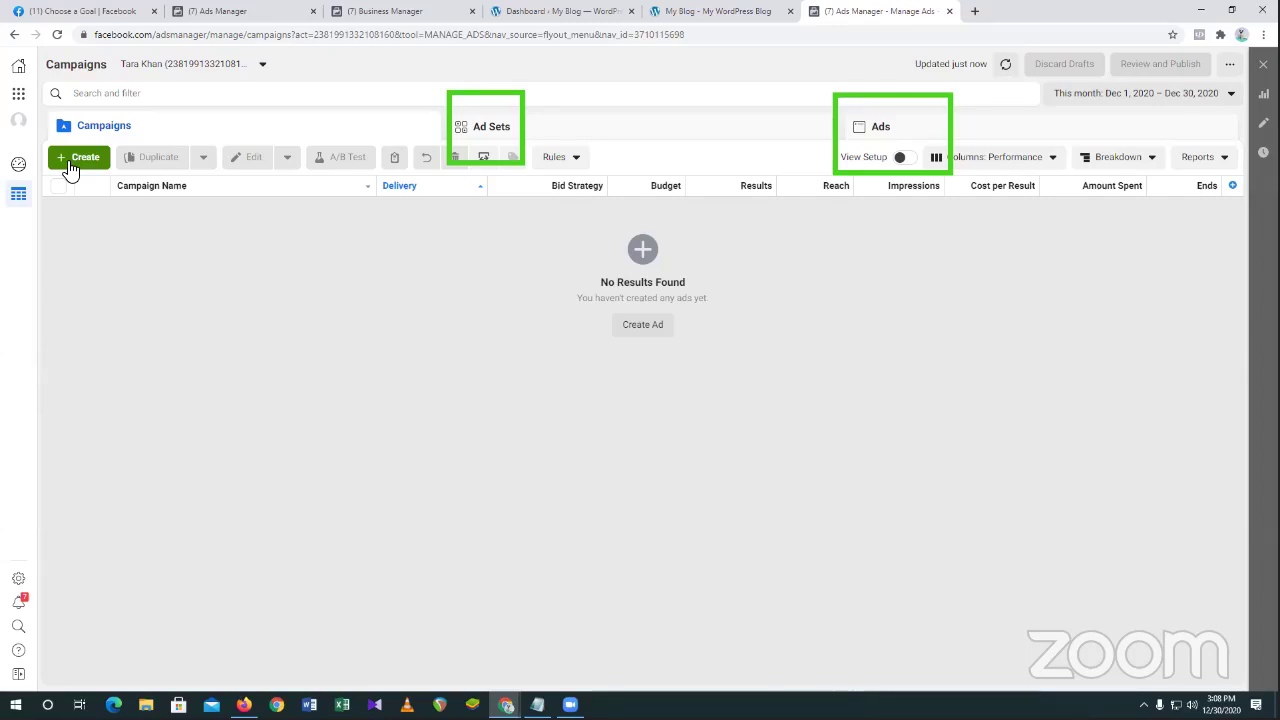
Start a new campaign with Reach as its objective and enlarge the page for readability.
{"action": "left_click", "coordinate": [65, 166]}
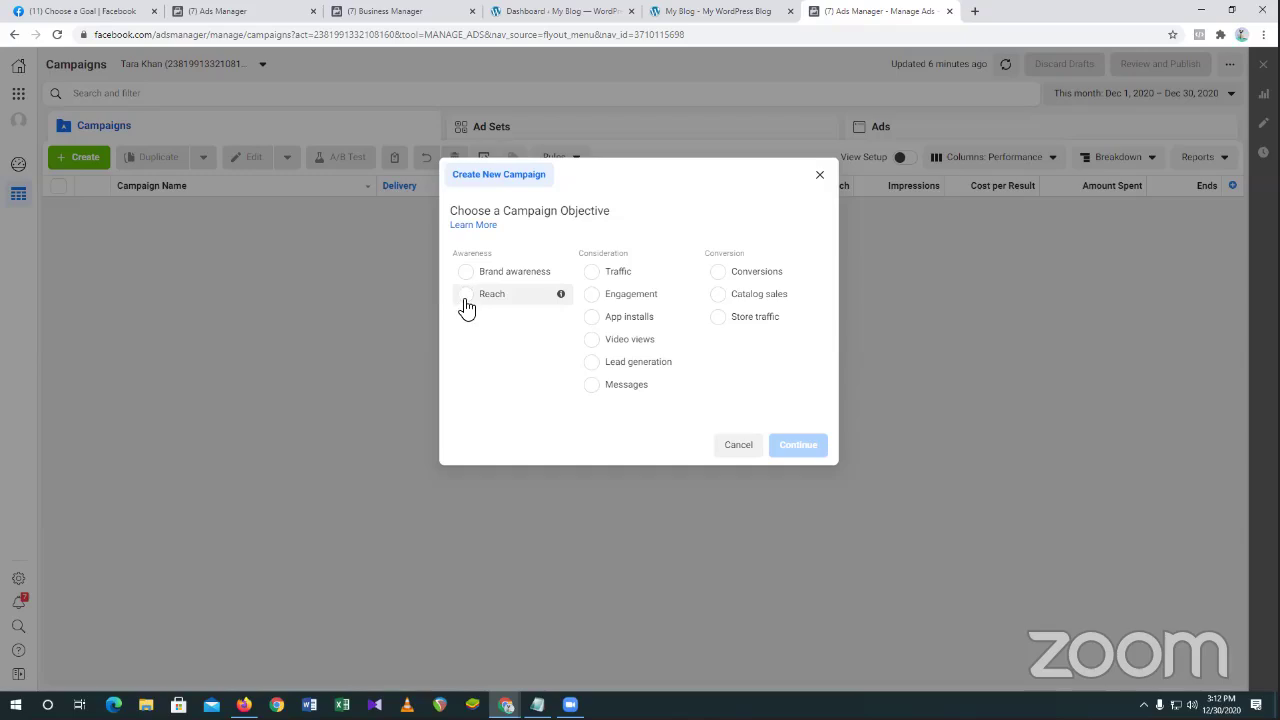
{"action": "left_click", "coordinate": [465, 298]}
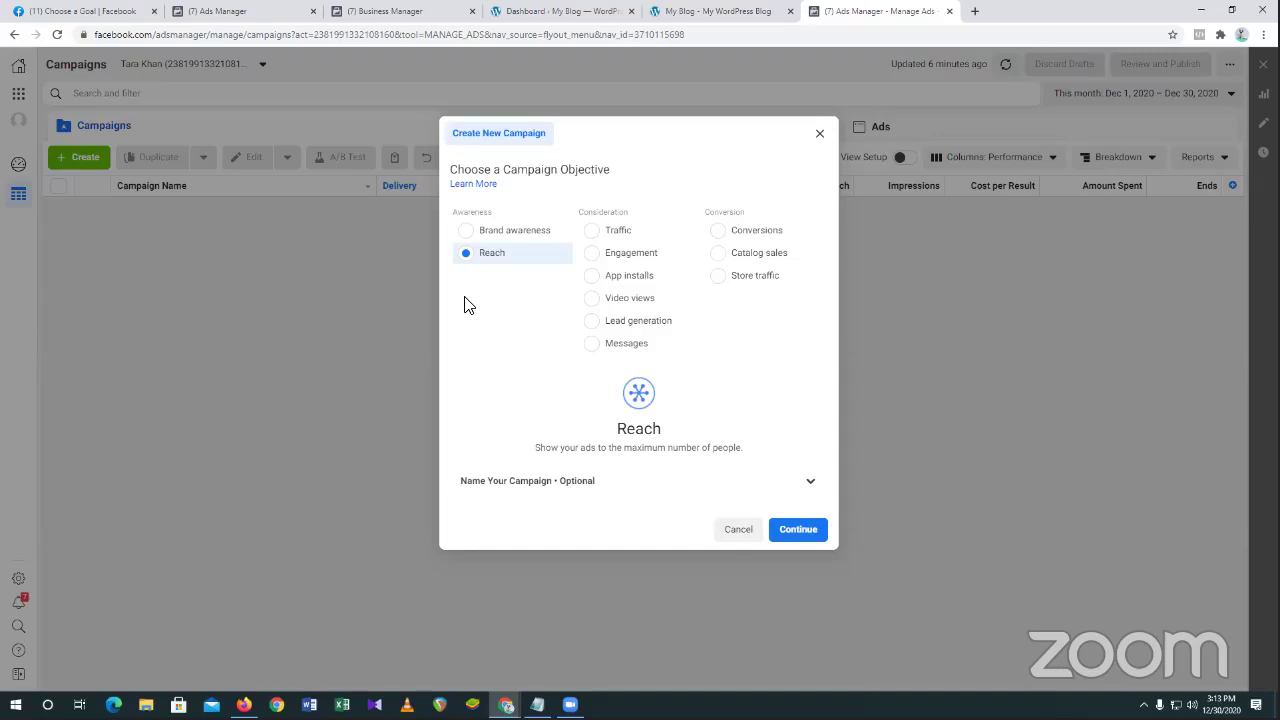
{"action": "key", "text": "ctrl+plus"}
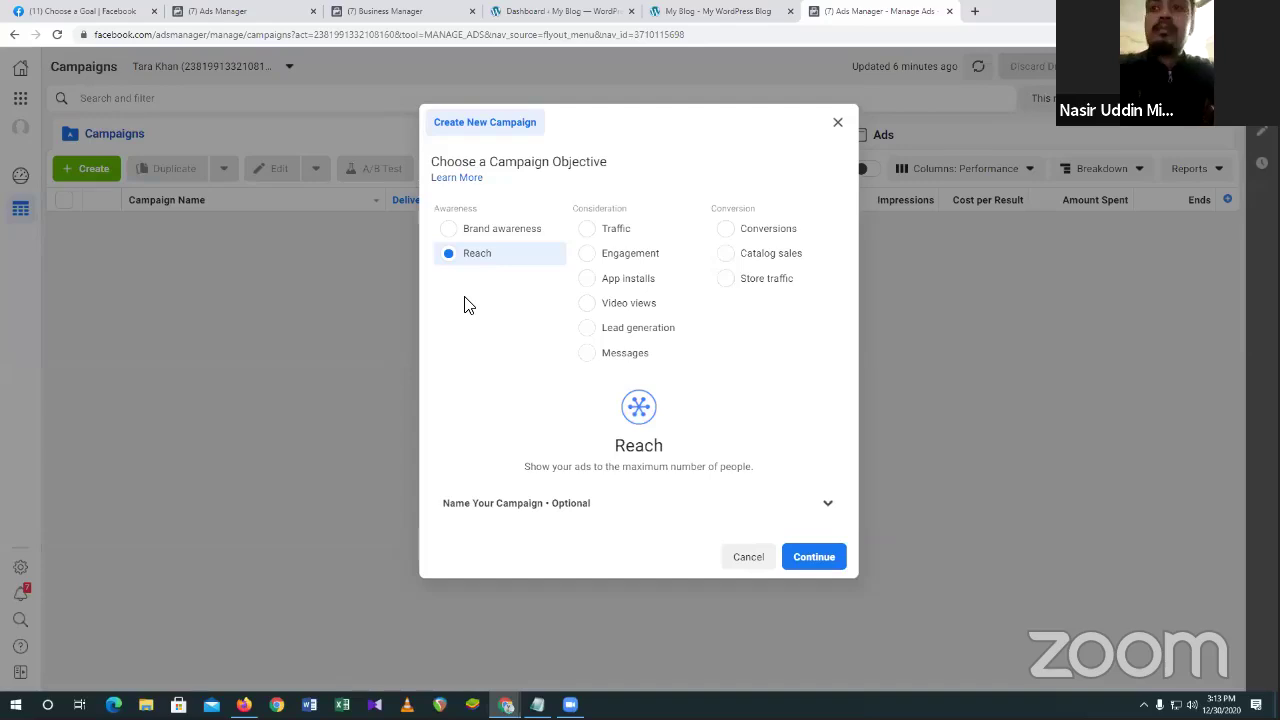
{"action": "key", "text": "ctrl+plus"}
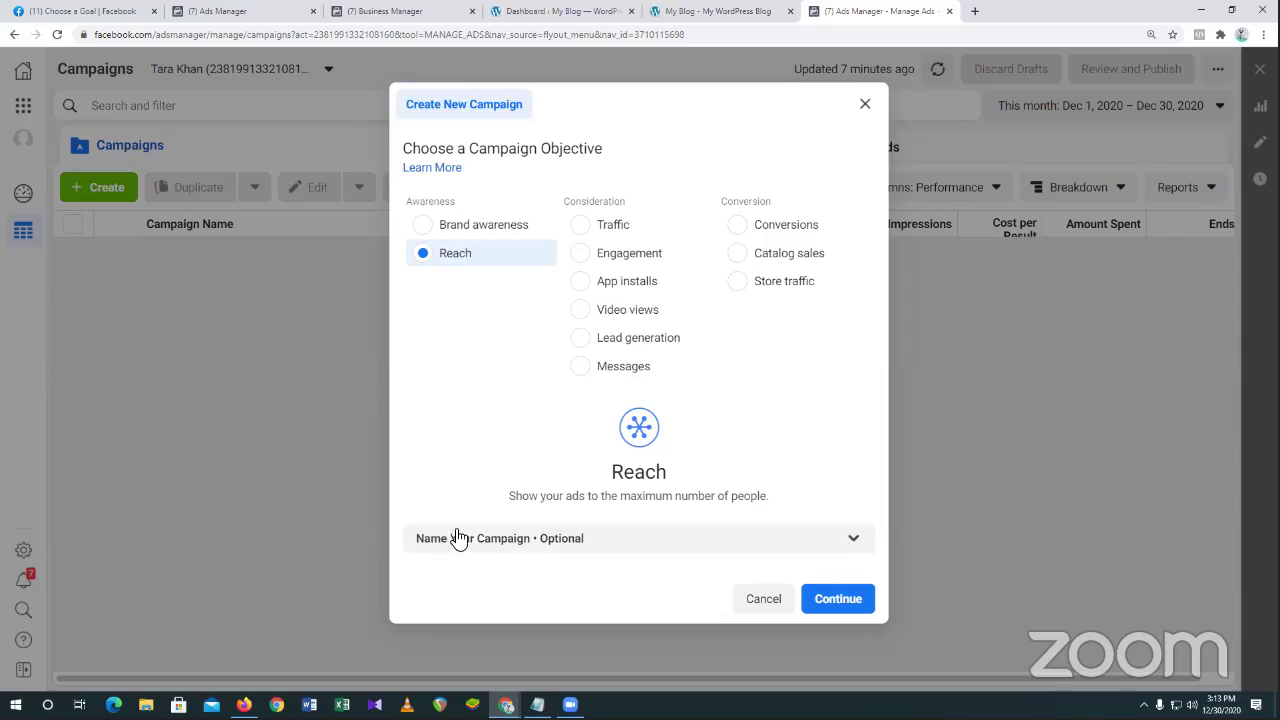
Expand the optional naming section and name the campaign "Amader Bazar".
{"action": "left_click", "coordinate": [622, 543]}
{"action": "scroll", "coordinate": [510, 425], "scroll_direction": "down", "scroll_amount": 2}
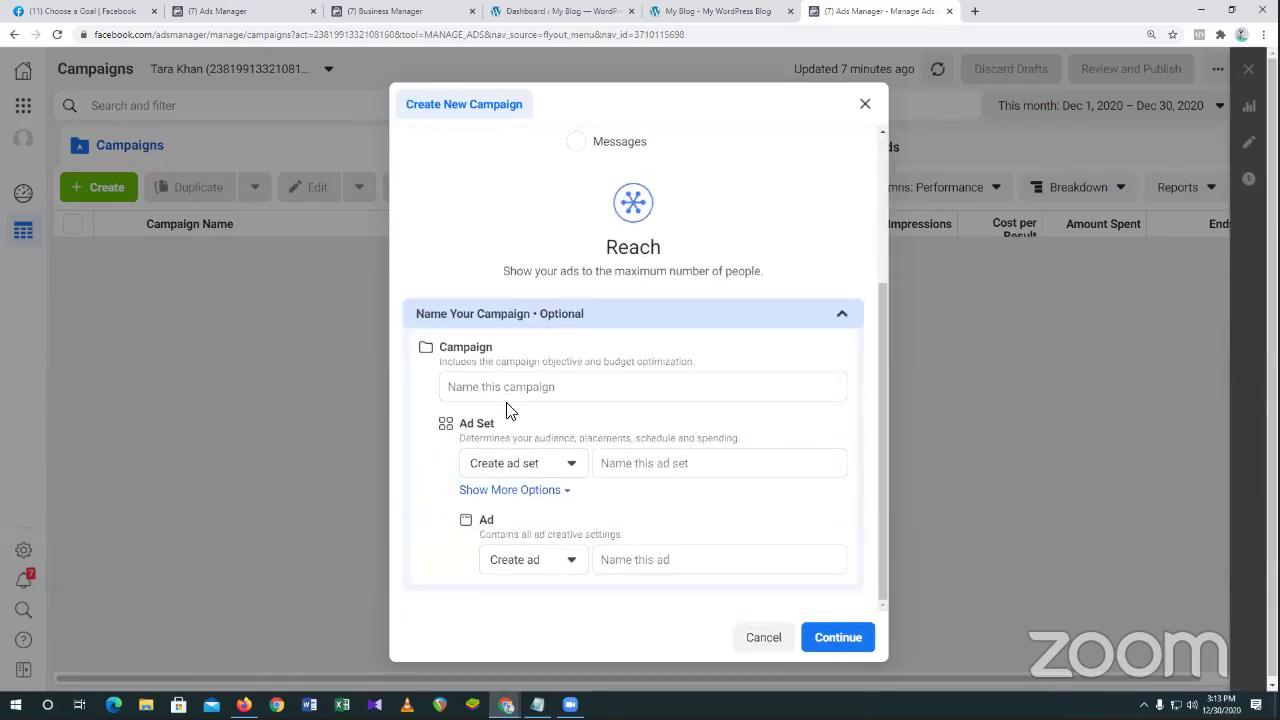
{"action": "left_click", "coordinate": [497, 383]}
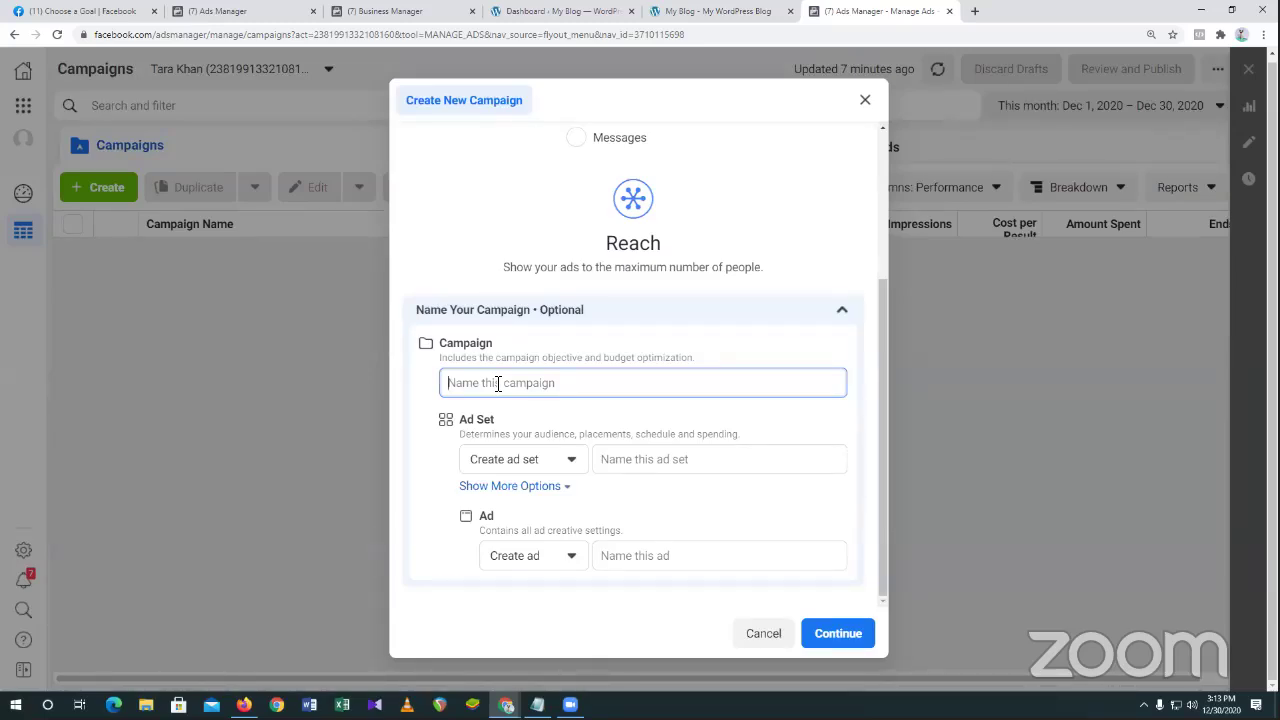
{"action": "type", "text": "Dem"}
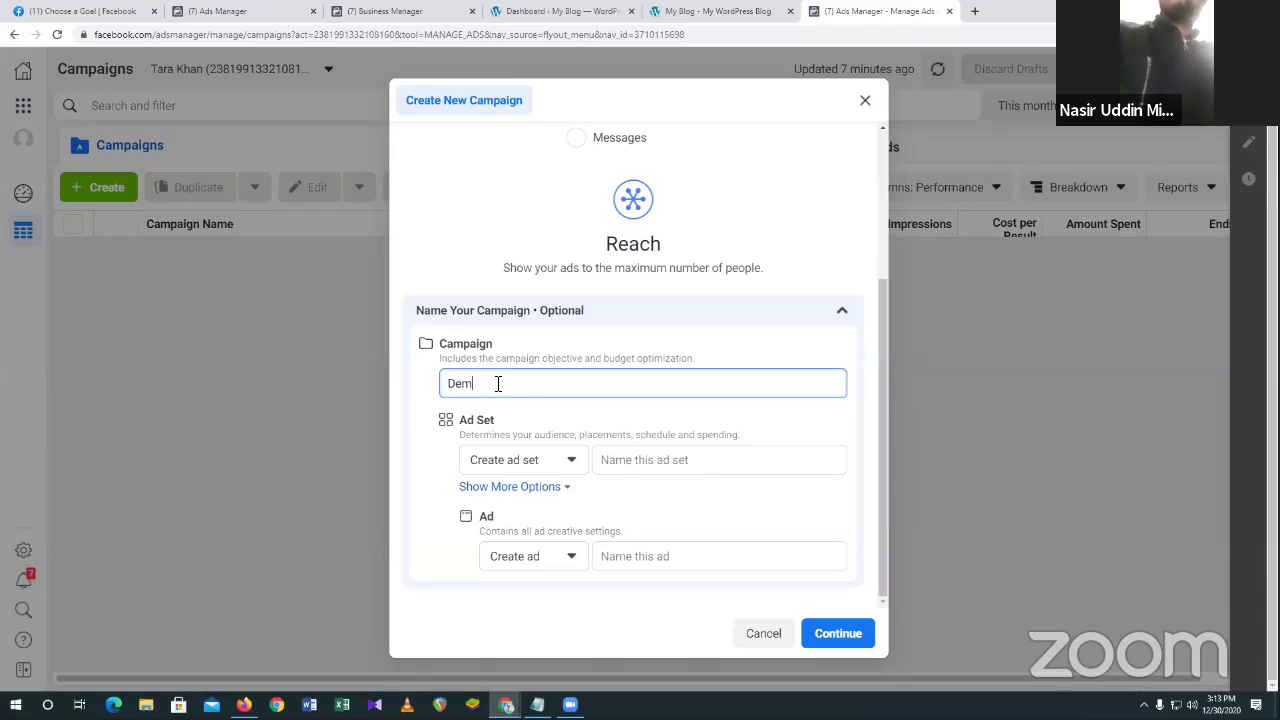
{"action": "type", "text": "o"}
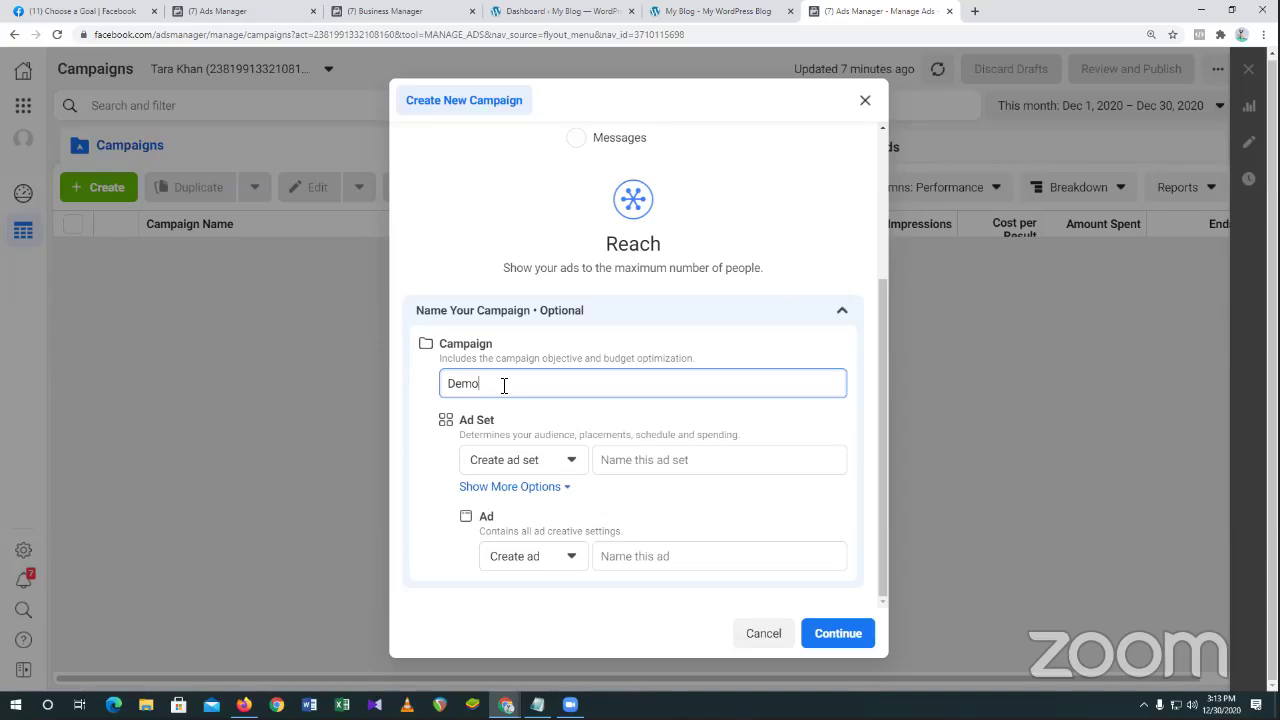
{"action": "key", "text": "BackSpace"}
{"action": "key", "text": "BackSpace"}
{"action": "key", "text": "BackSpace"}
{"action": "key", "text": "BackSpace"}
{"action": "type", "text": "Amader B"}
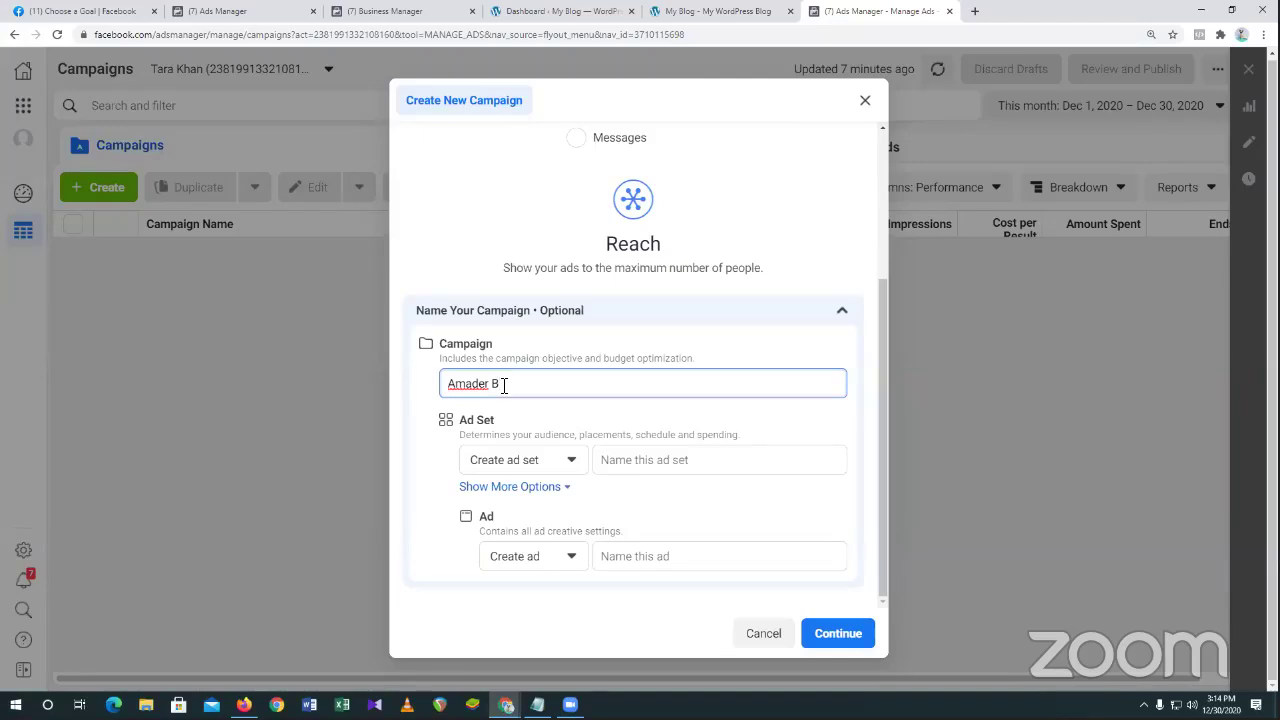
{"action": "type", "text": "azar"}
Keep the Create ad set option and name the ad set "Minirex".
{"action": "left_click", "coordinate": [536, 469]}
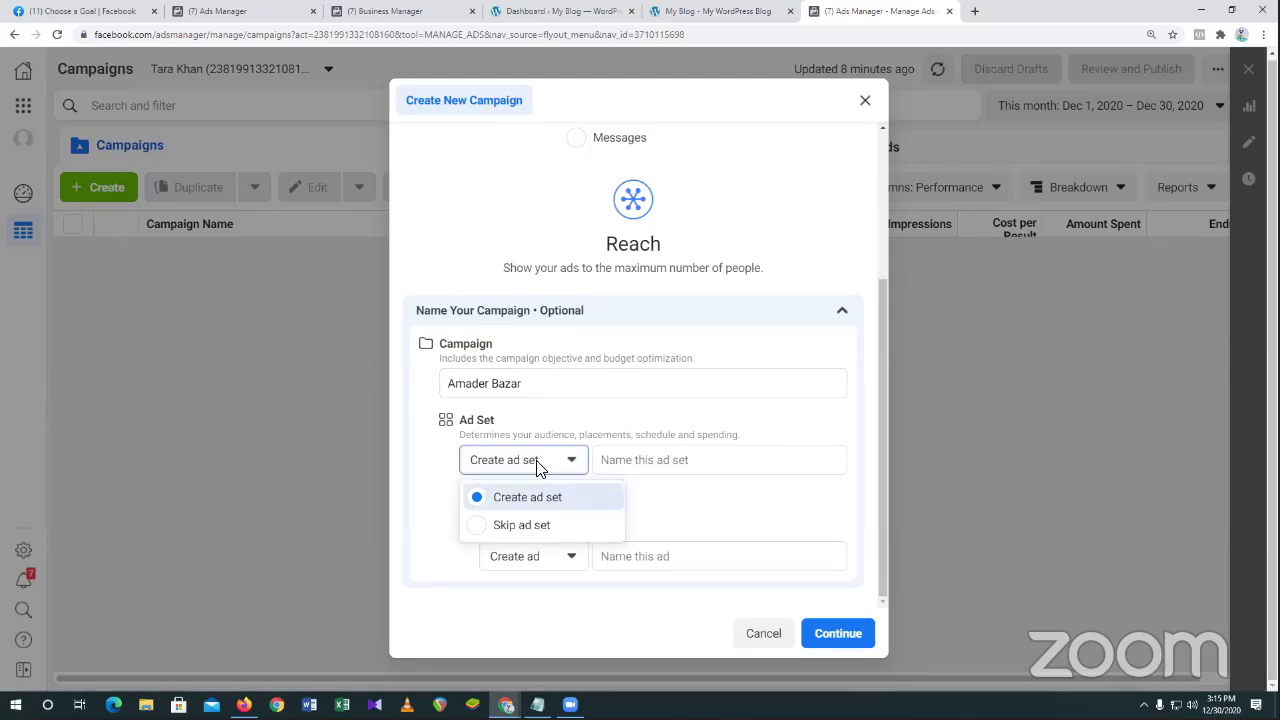
{"action": "left_click", "coordinate": [537, 469]}
{"action": "left_click", "coordinate": [677, 466]}
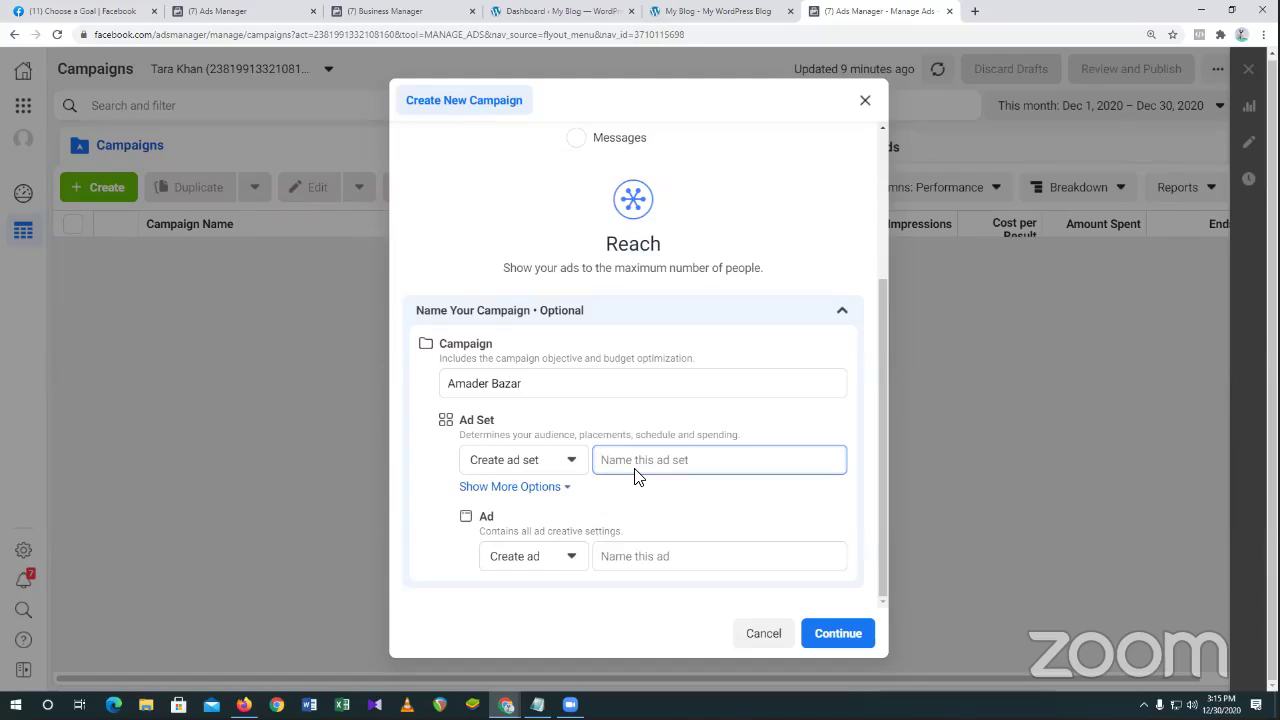
{"action": "type", "text": "N"}
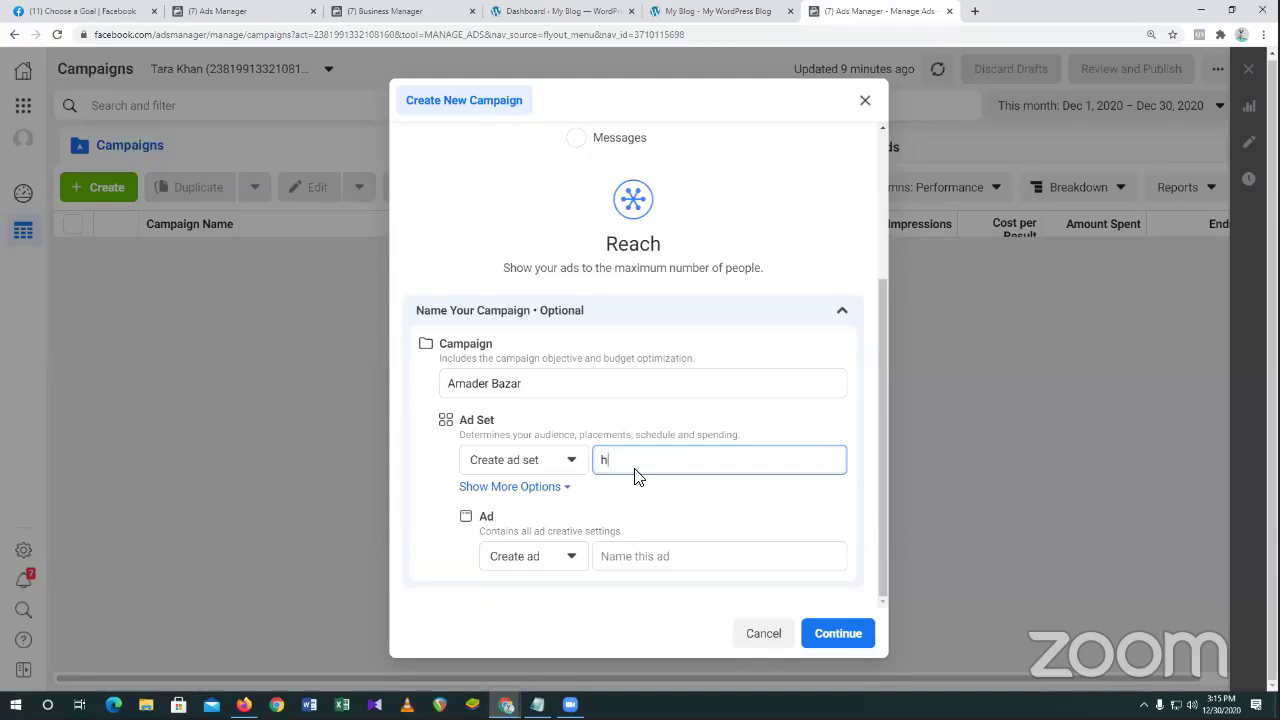
{"action": "key", "text": "BackSpace"}
{"action": "type", "text": "m"}
{"action": "key", "text": "BackSpace"}
{"action": "type", "text": "Minirex"}
Name the ad "Blank" and continue to the draft campaign's editing page.
{"action": "left_click", "coordinate": [657, 560]}
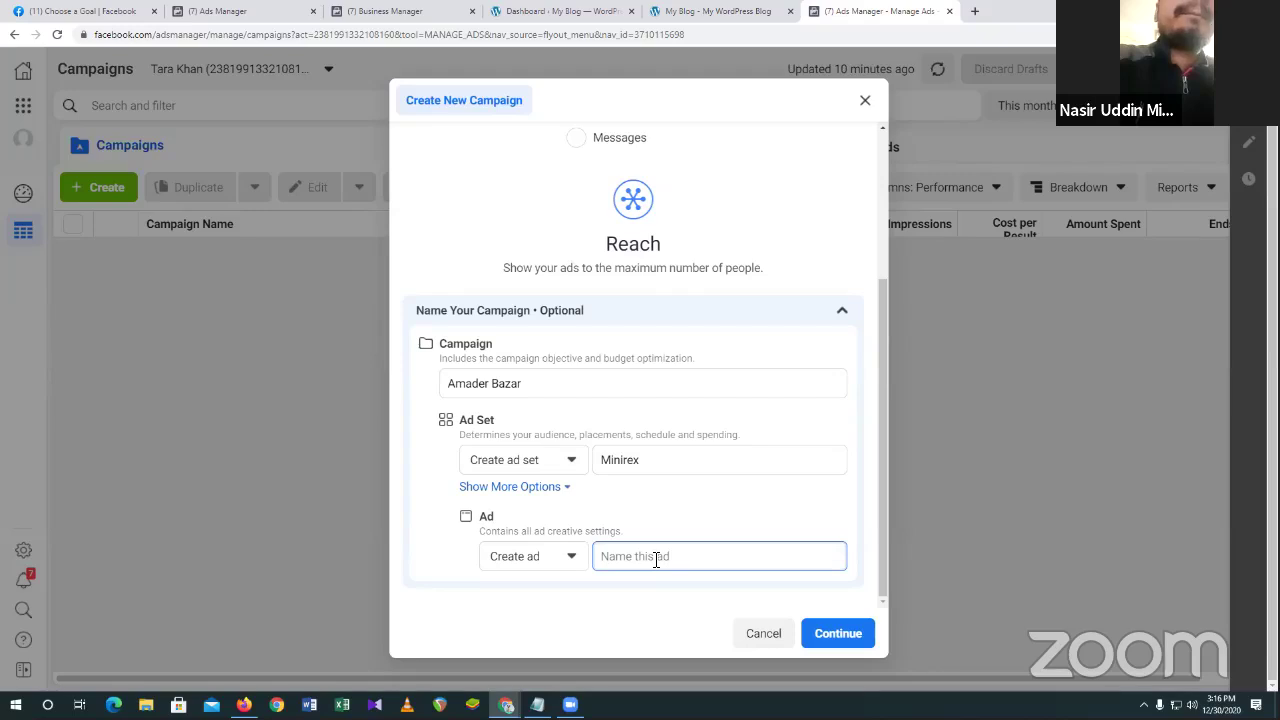
{"action": "type", "text": "B"}
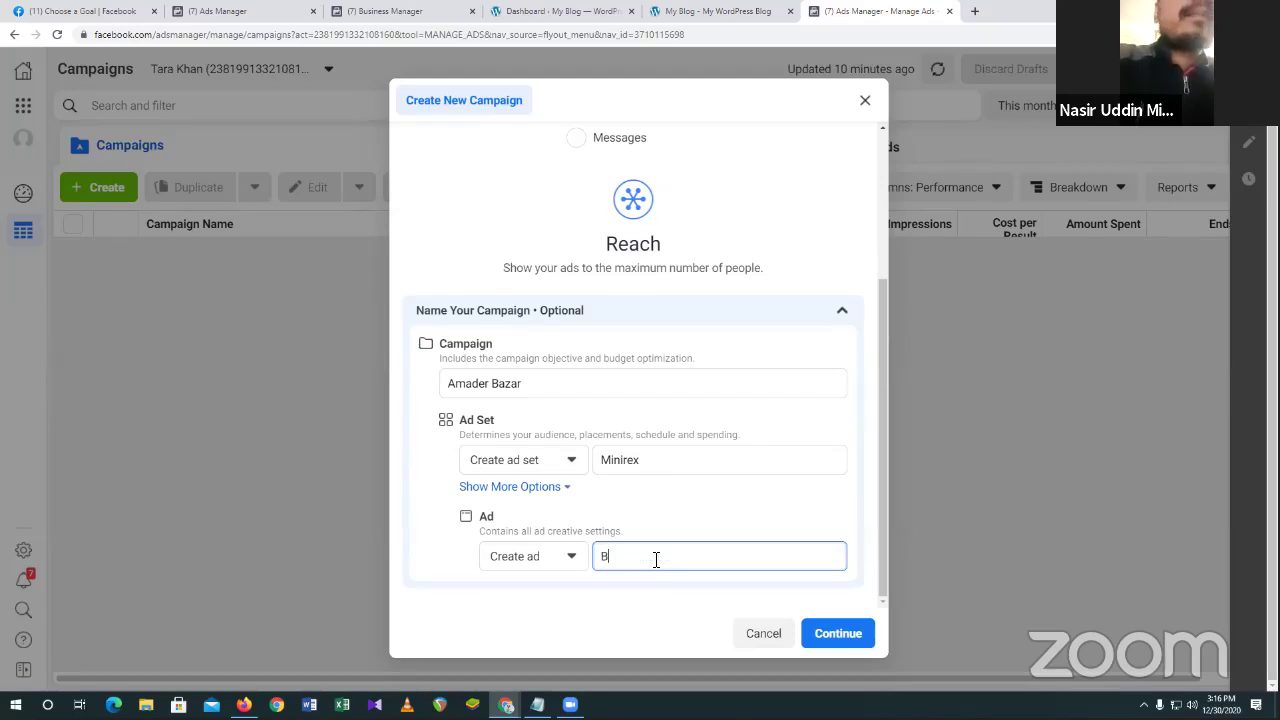
{"action": "type", "text": "lank"}
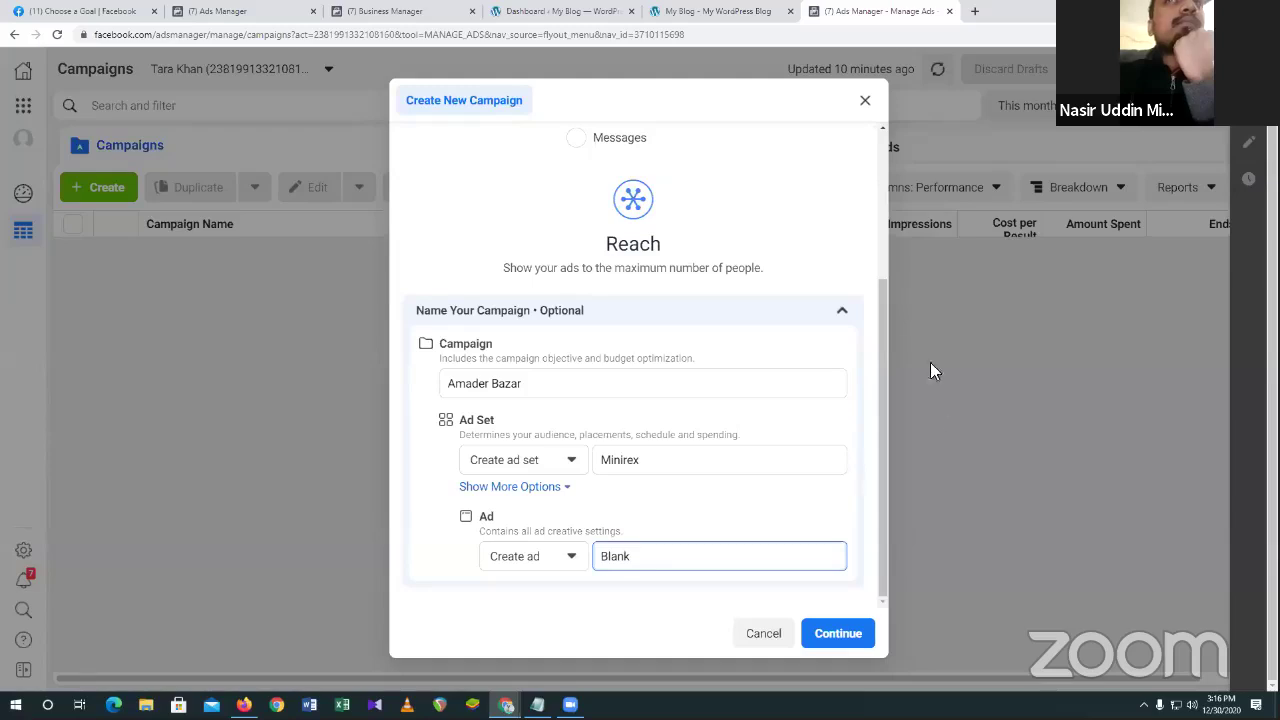
{"action": "left_click", "coordinate": [924, 265]}
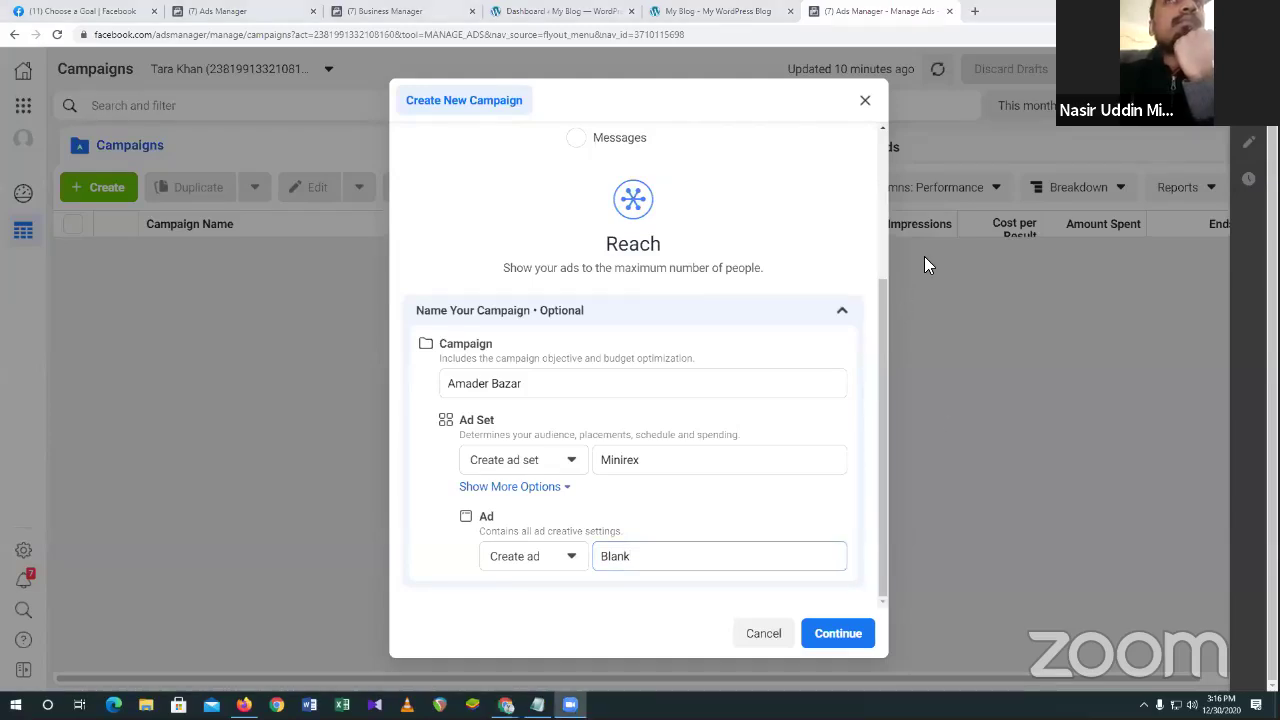
{"action": "left_click", "coordinate": [838, 636]}
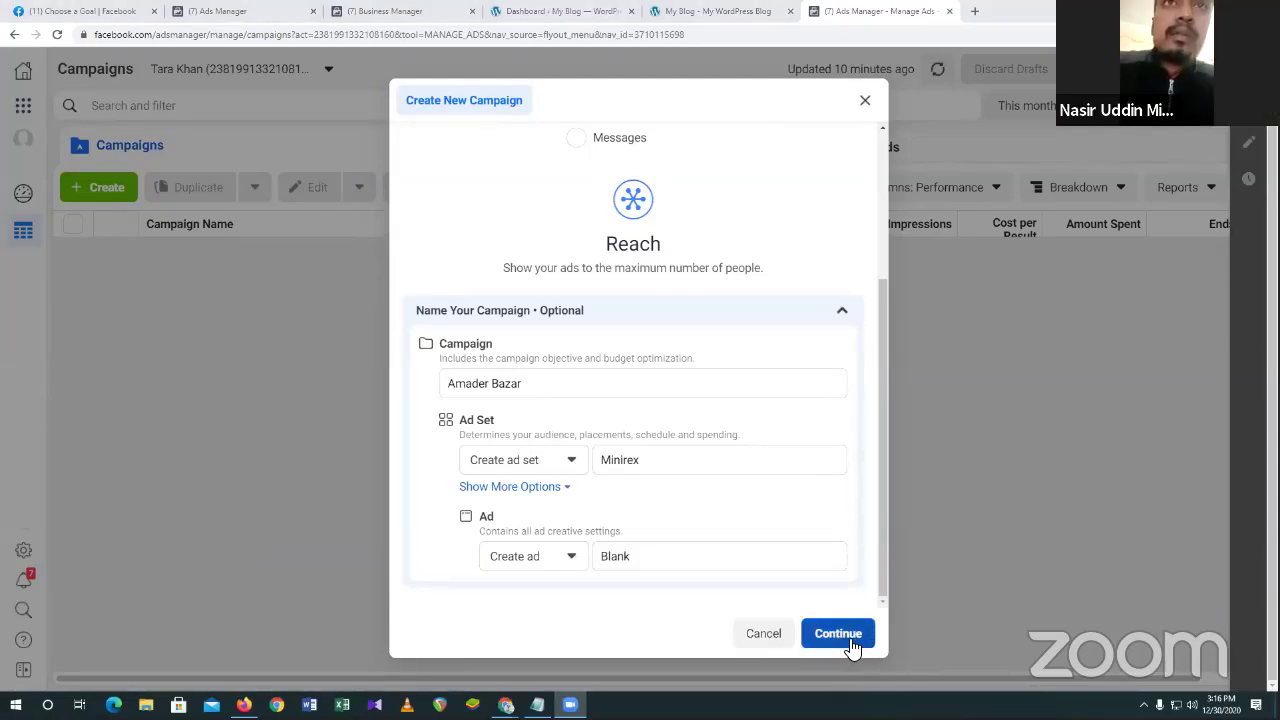
{"action": "left_click", "coordinate": [850, 646]}
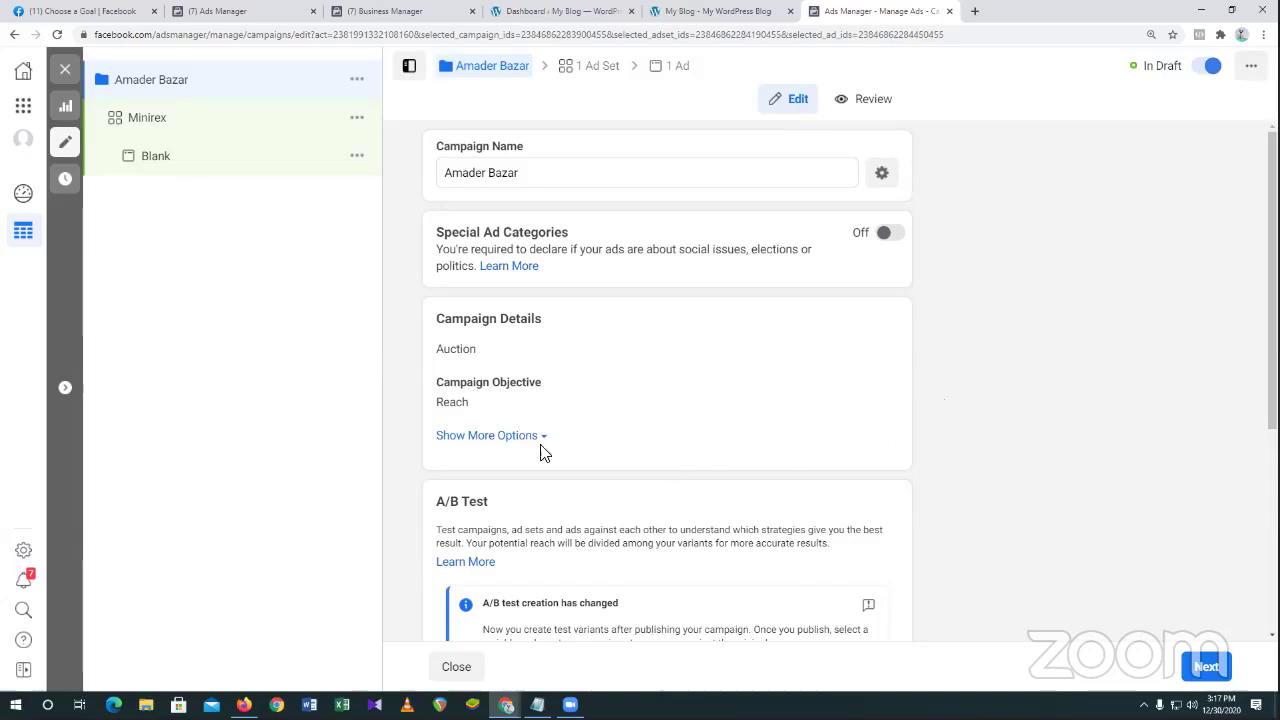
Expand the extra campaign details and review the spending limit, A/B test and campaign budget optimization settings.
{"action": "left_click", "coordinate": [508, 438]}
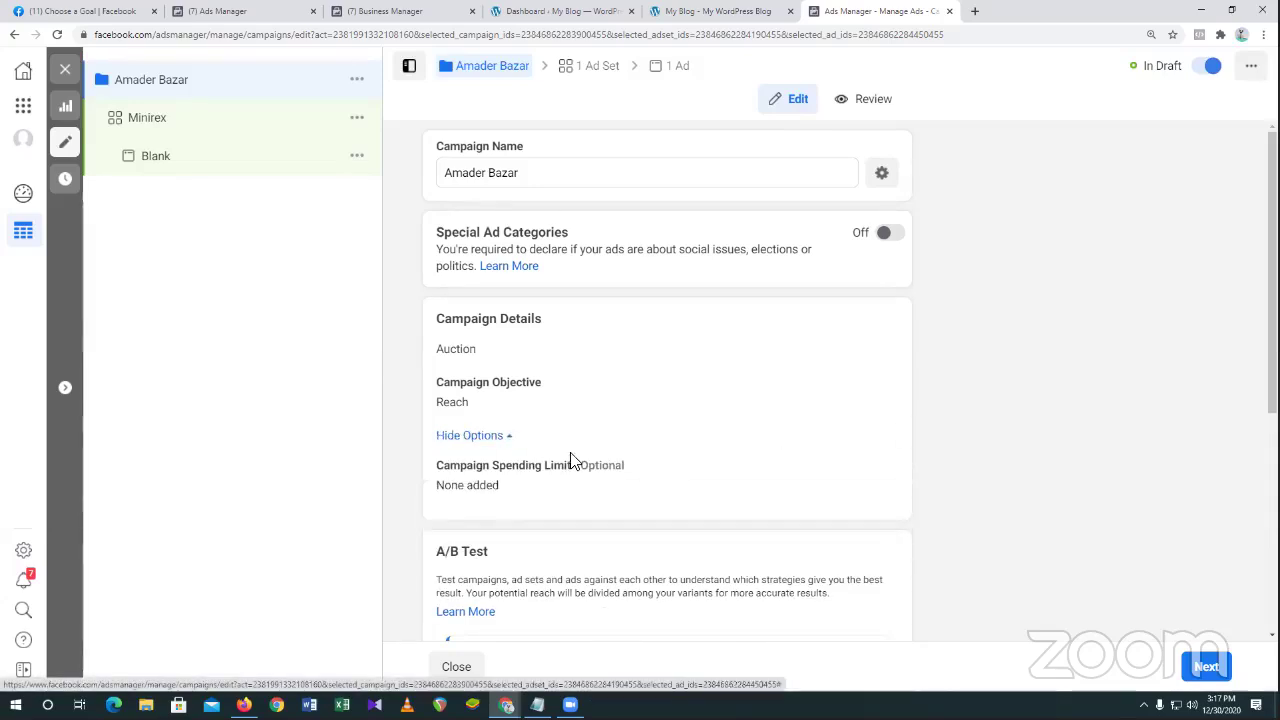
{"action": "scroll", "coordinate": [680, 481], "scroll_direction": "down", "scroll_amount": 2}
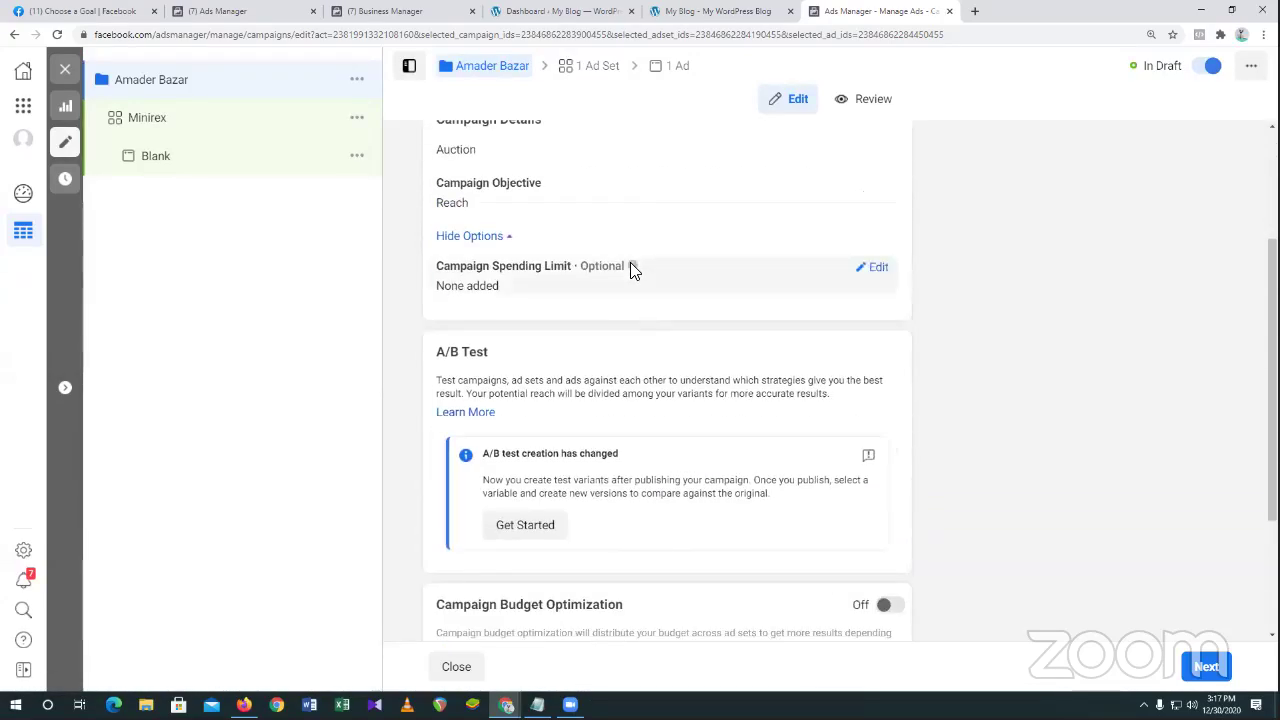
{"action": "mouse_move", "coordinate": [631, 268]}
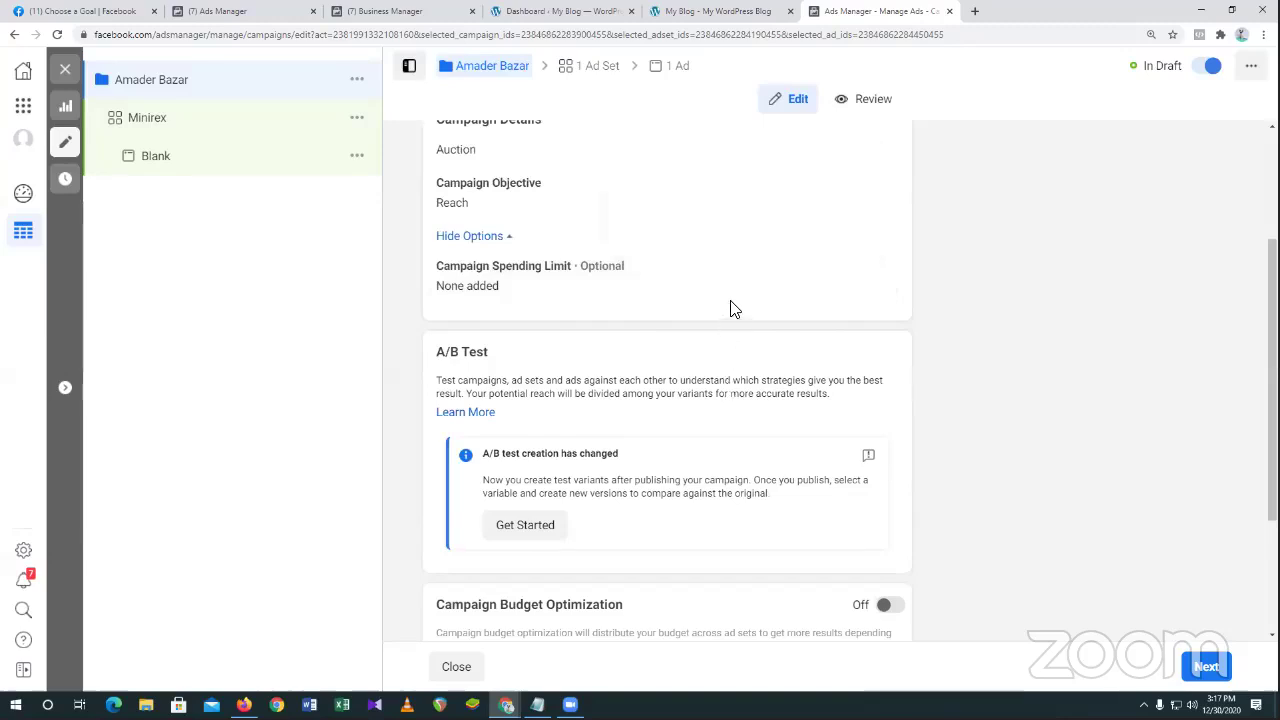
{"action": "scroll", "coordinate": [730, 309], "scroll_direction": "down", "scroll_amount": 2}
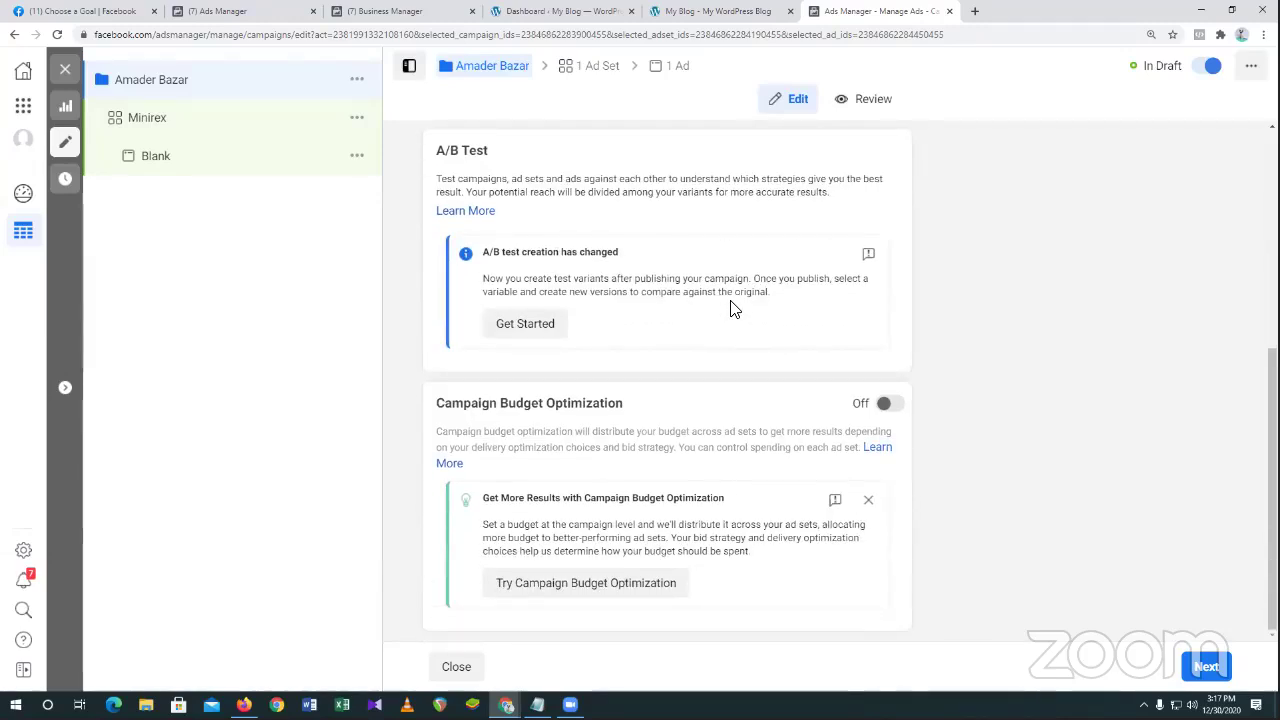
{"action": "scroll", "coordinate": [730, 309], "scroll_direction": "up", "scroll_amount": 4}
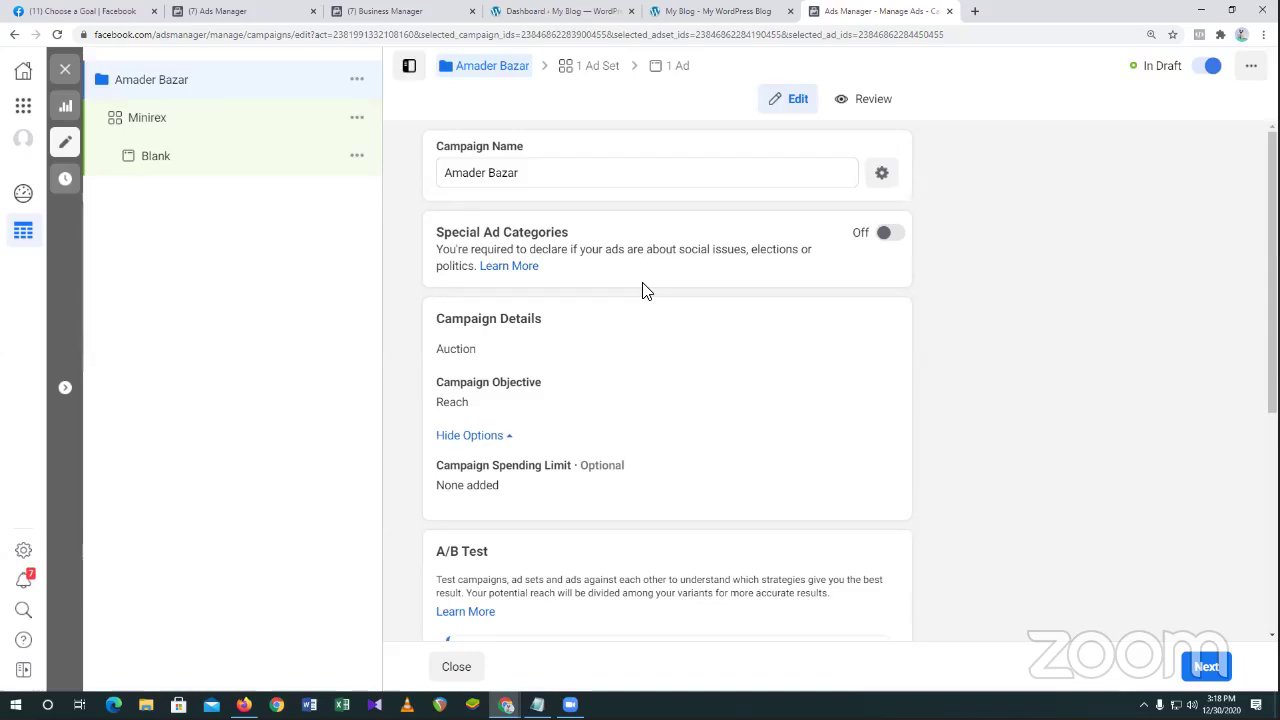
Switch the Special Ad Categories declaration on and back off again.
{"action": "left_click", "coordinate": [890, 234]}
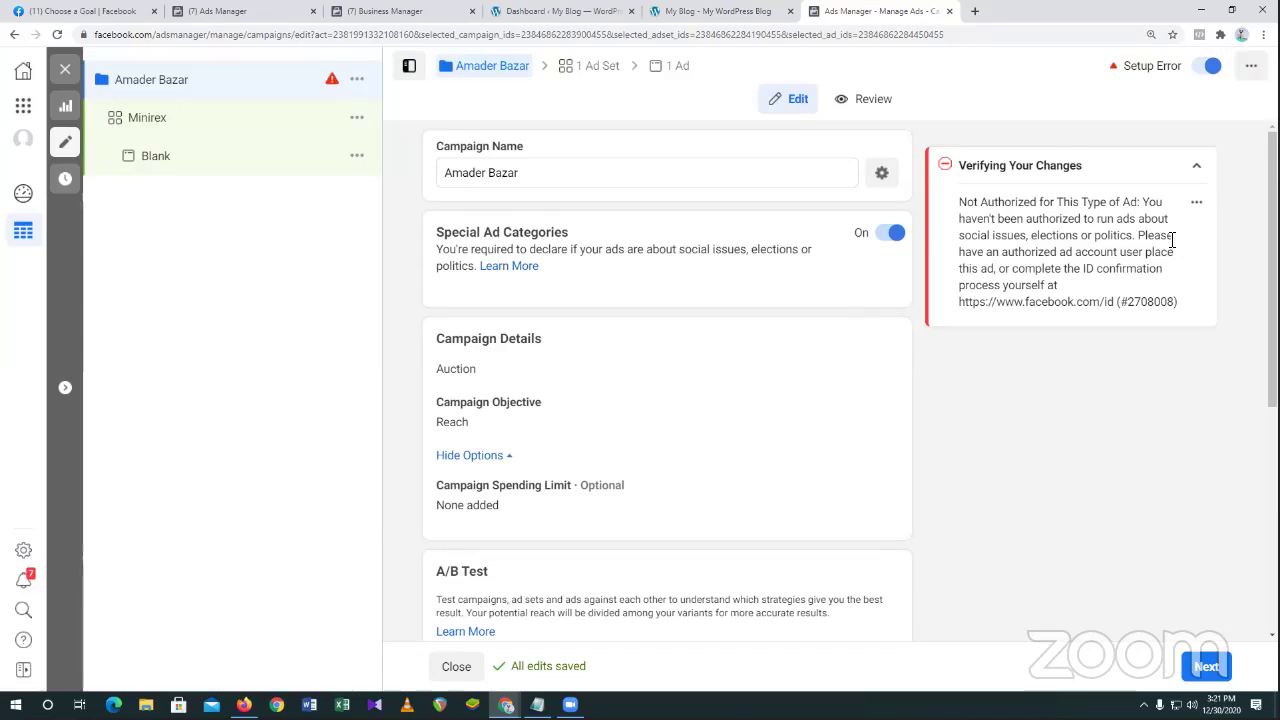
{"action": "left_click", "coordinate": [891, 234]}
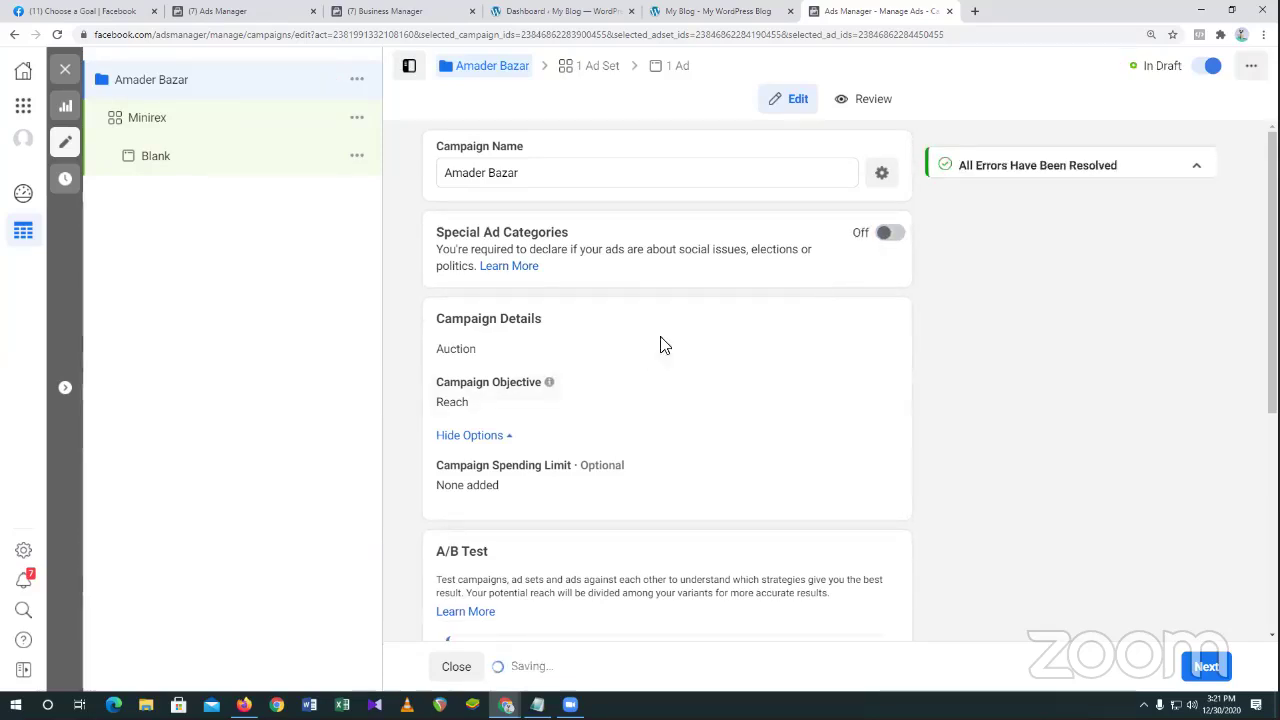
Open the buying type and campaign objective for editing to review their options, and read the explanation of the campaign spending limit.
{"action": "scroll", "coordinate": [530, 268], "scroll_direction": "down", "scroll_amount": 1}
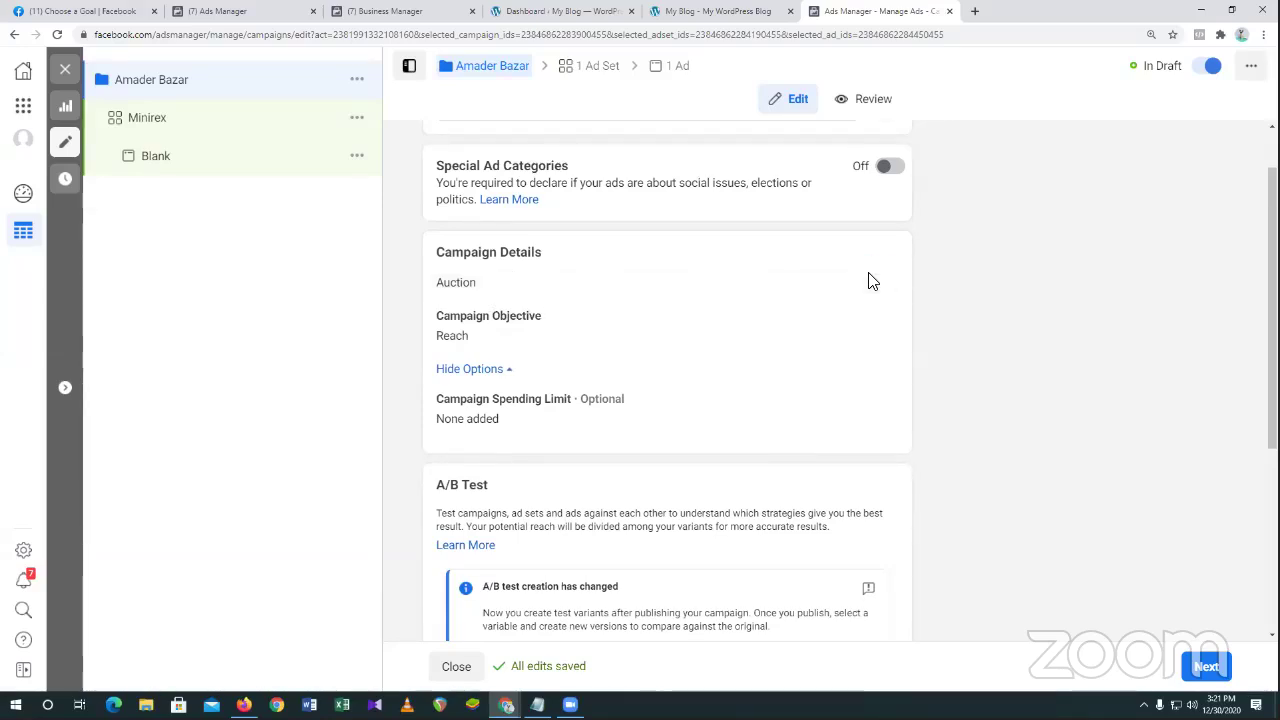
{"action": "mouse_move", "coordinate": [831, 294]}
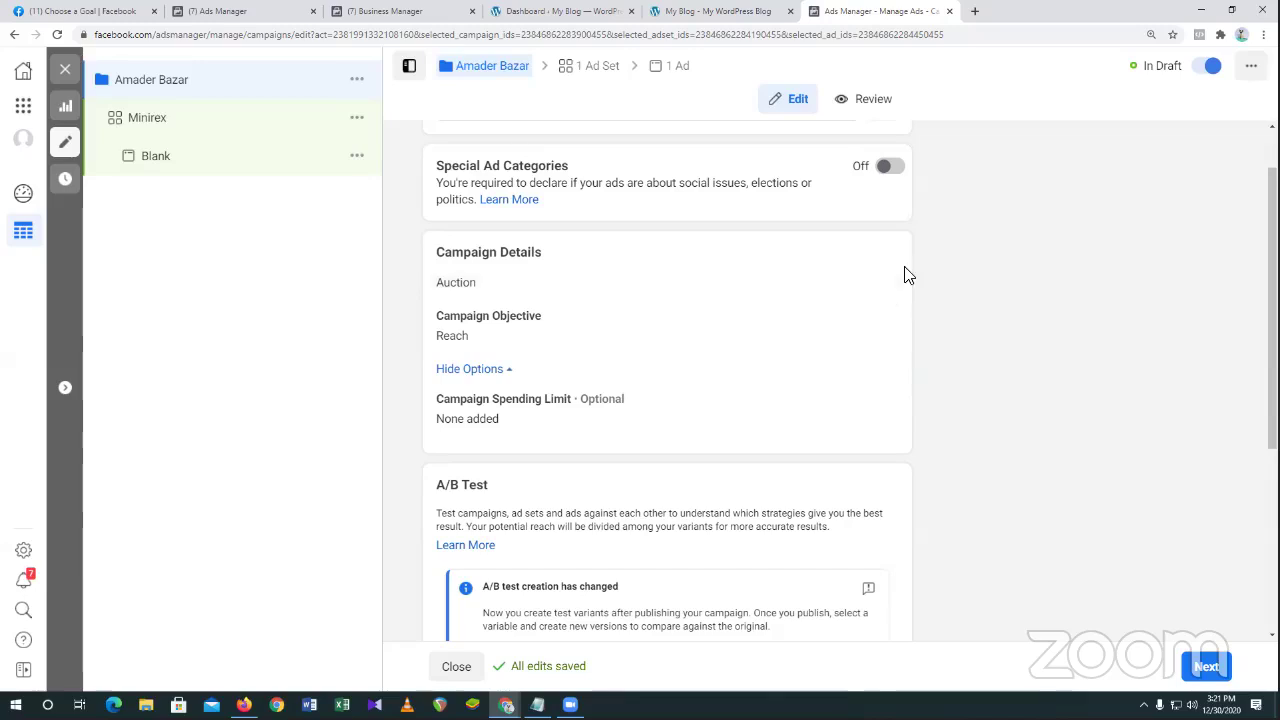
{"action": "left_click", "coordinate": [864, 266]}
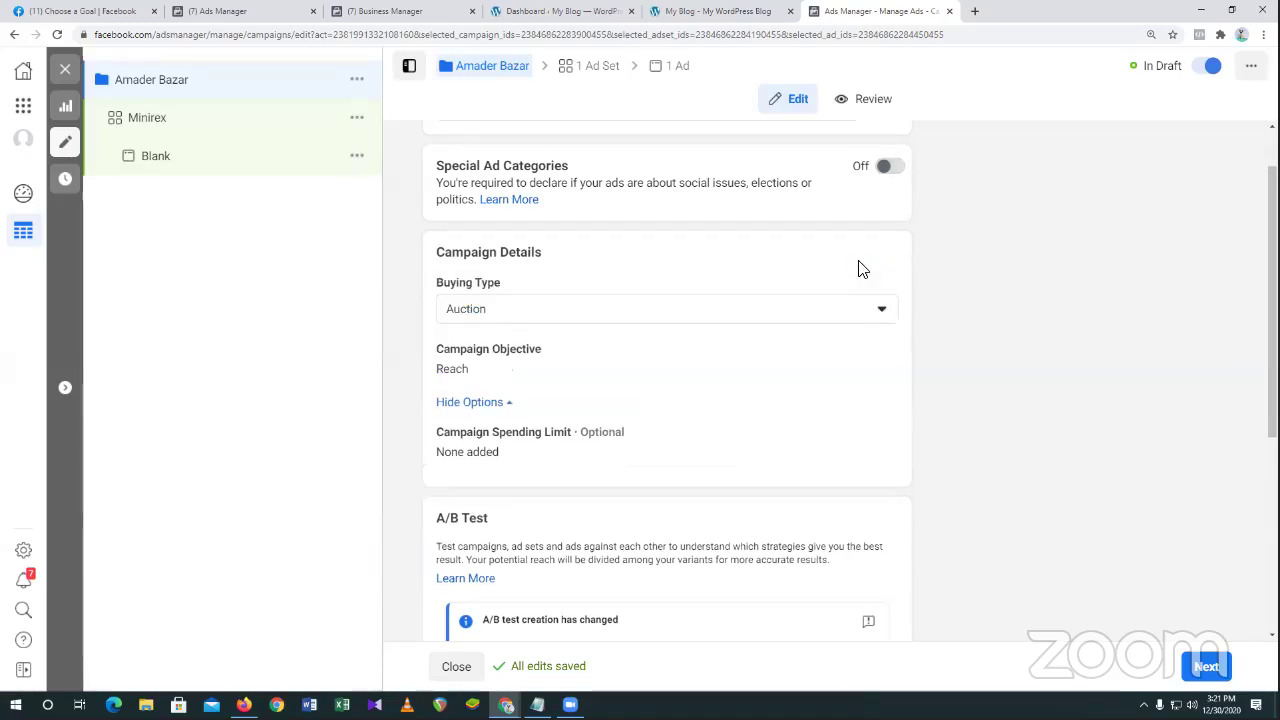
{"action": "left_click", "coordinate": [884, 312]}
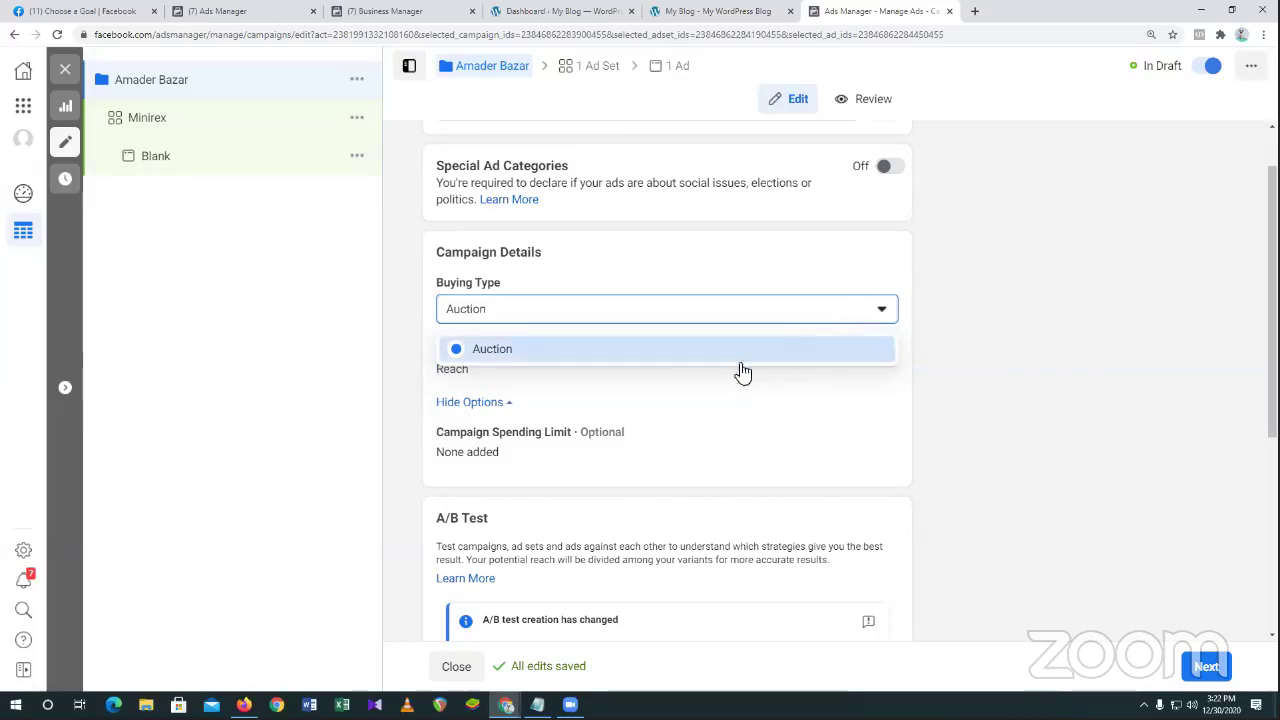
{"action": "left_click", "coordinate": [874, 308]}
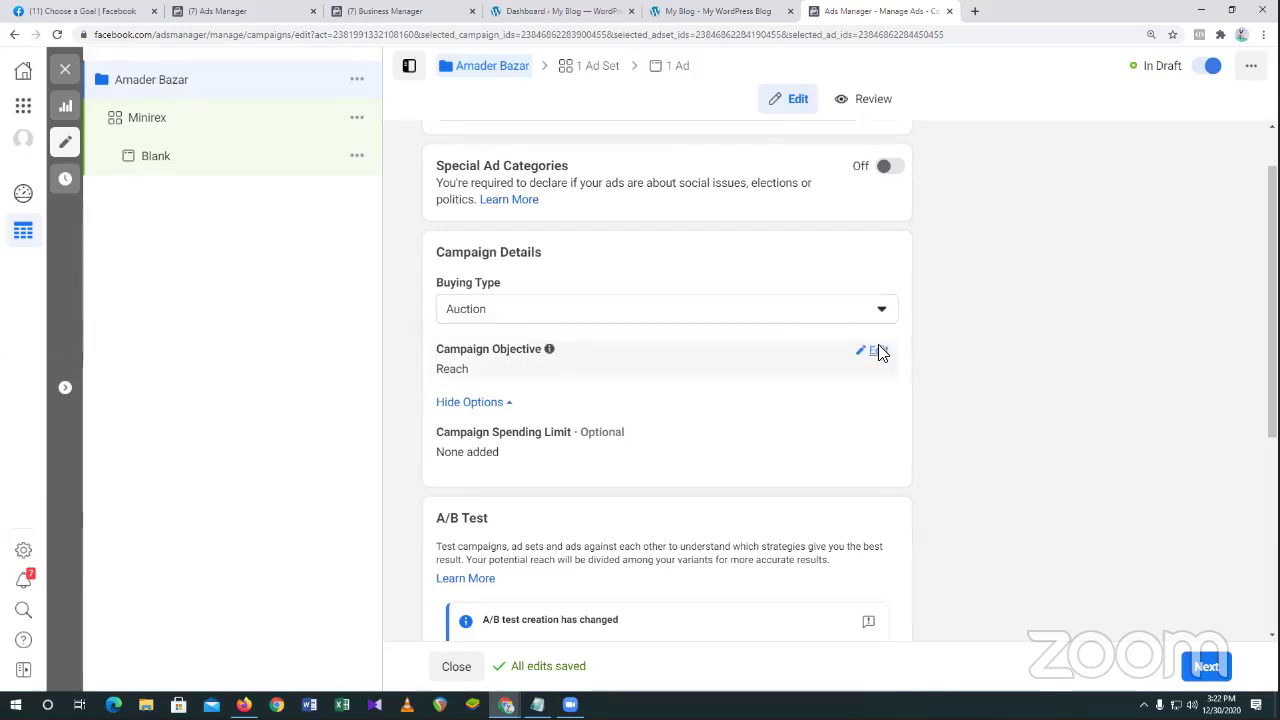
{"action": "left_click", "coordinate": [878, 348]}
{"action": "scroll", "coordinate": [878, 355], "scroll_direction": "down", "scroll_amount": 1}
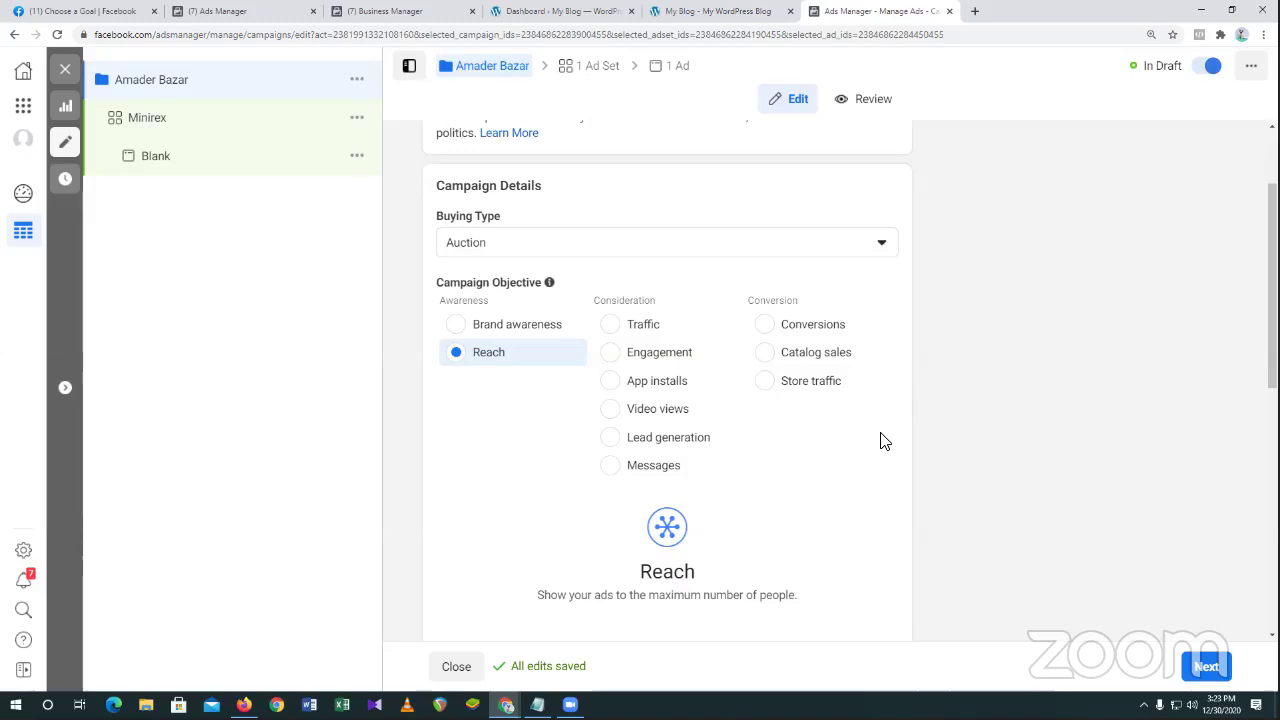
{"action": "scroll", "coordinate": [964, 363], "scroll_direction": "down", "scroll_amount": 5}
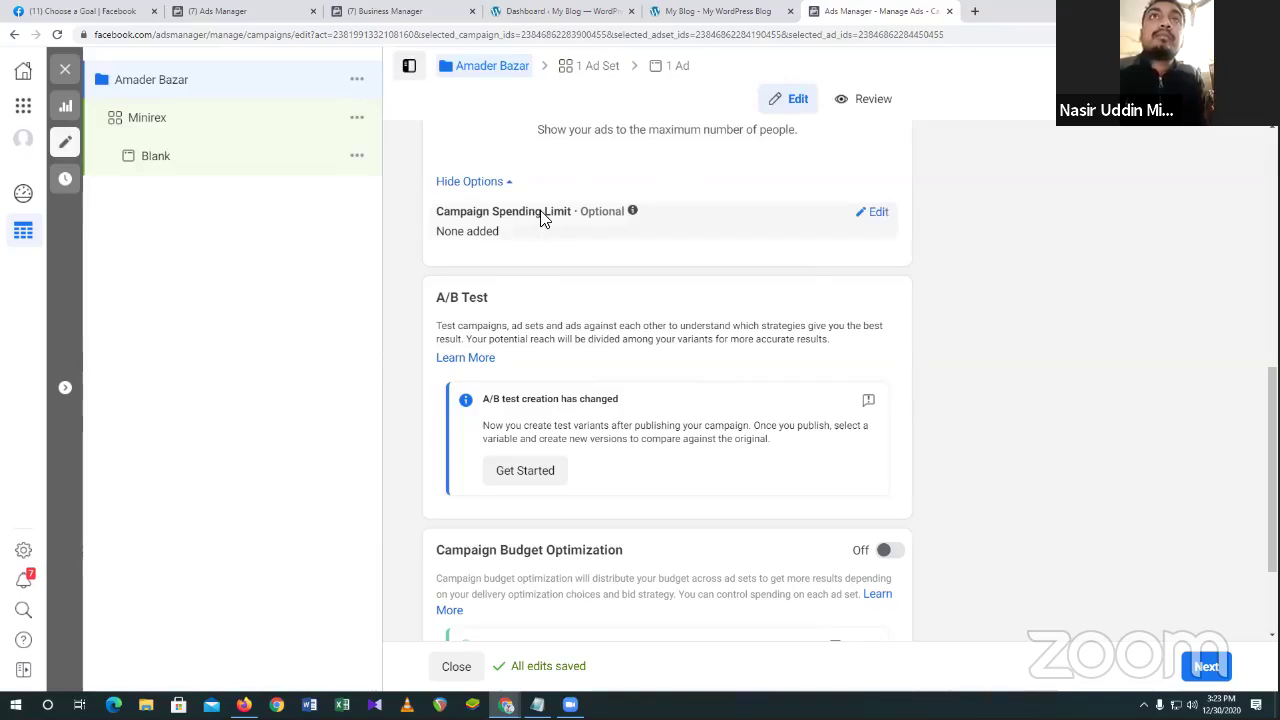
{"action": "mouse_move", "coordinate": [633, 220]}
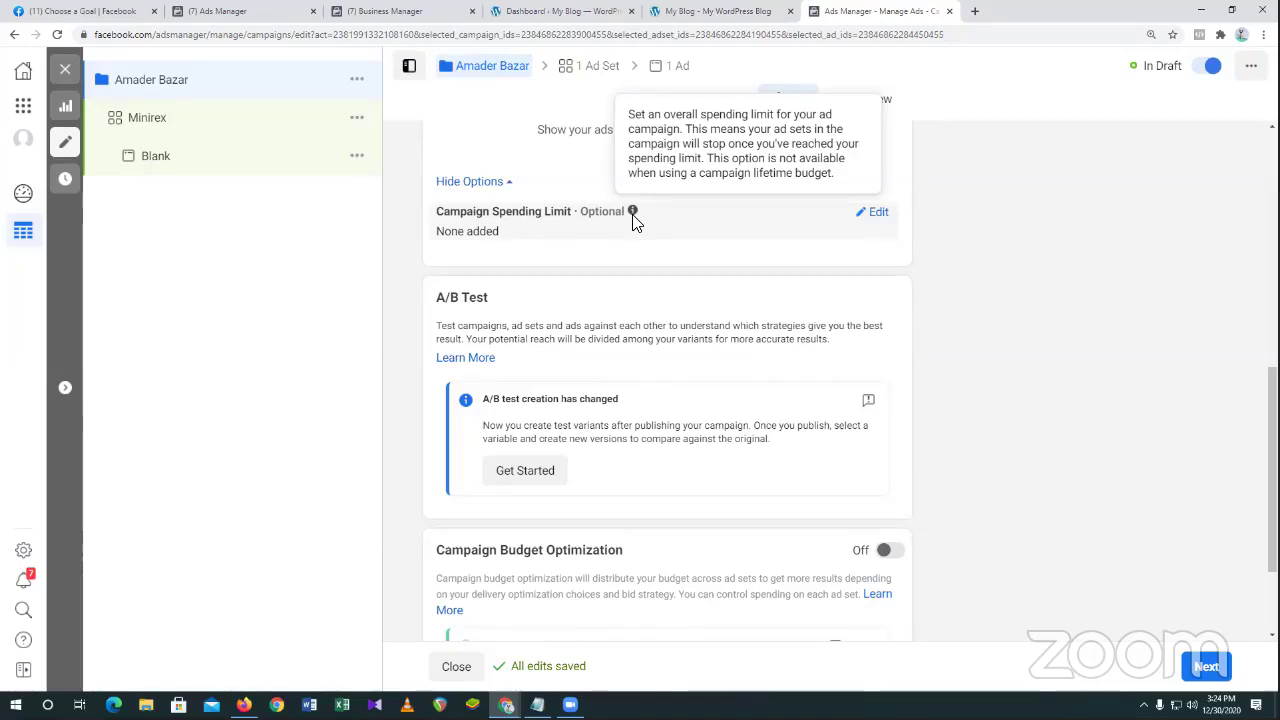
Turn on Campaign Budget Optimization and check the available budget types, keeping Daily Budget.
{"action": "scroll", "coordinate": [634, 340], "scroll_direction": "down", "scroll_amount": 2}
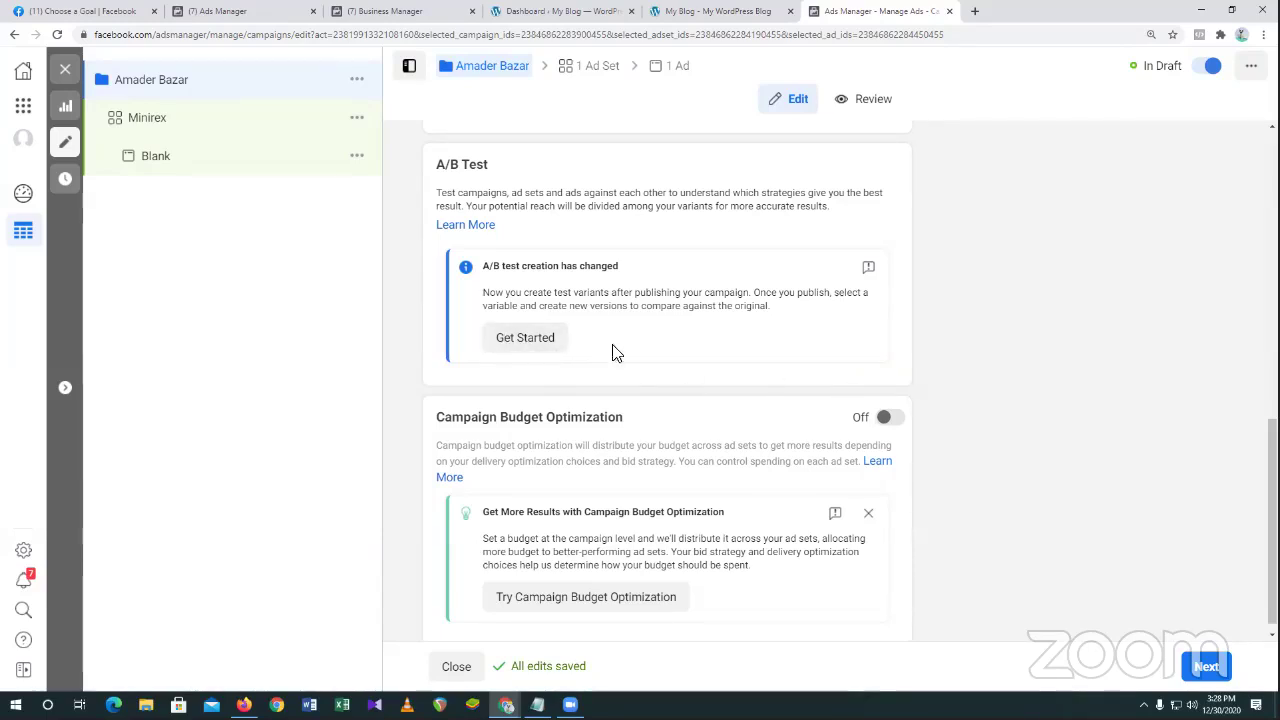
{"action": "scroll", "coordinate": [660, 388], "scroll_direction": "down", "scroll_amount": 1}
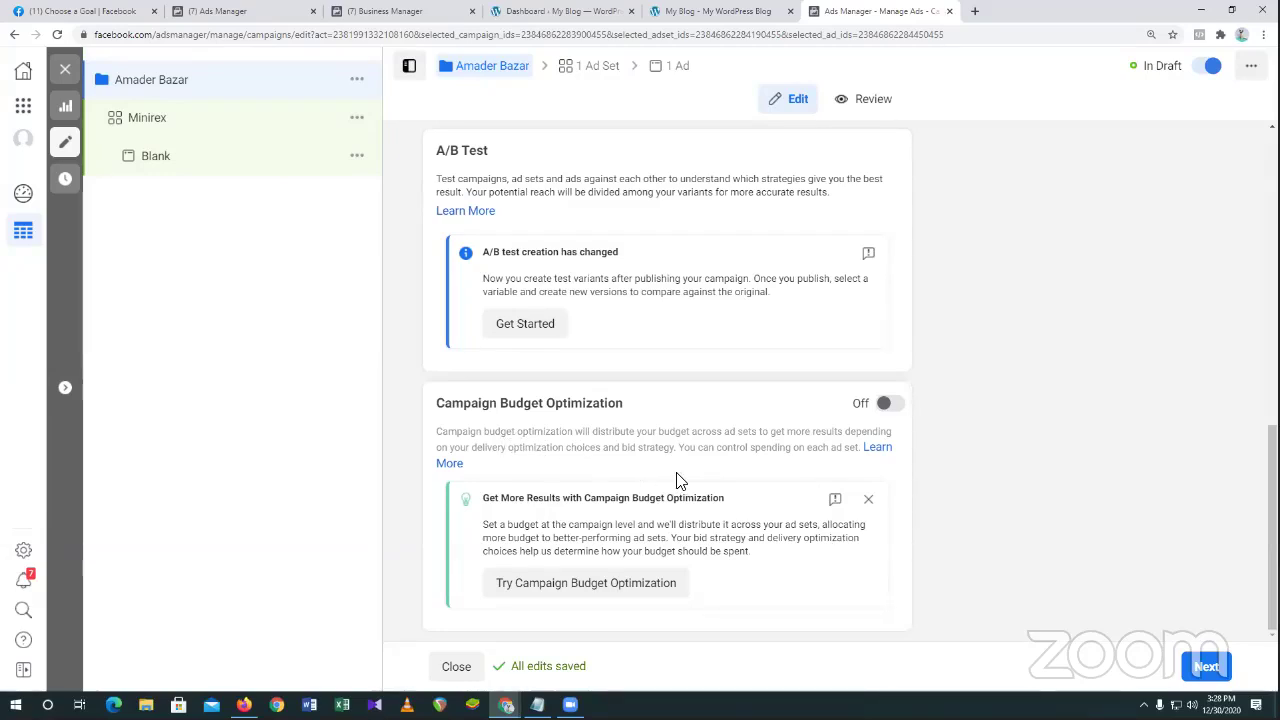
{"action": "left_click", "coordinate": [899, 404]}
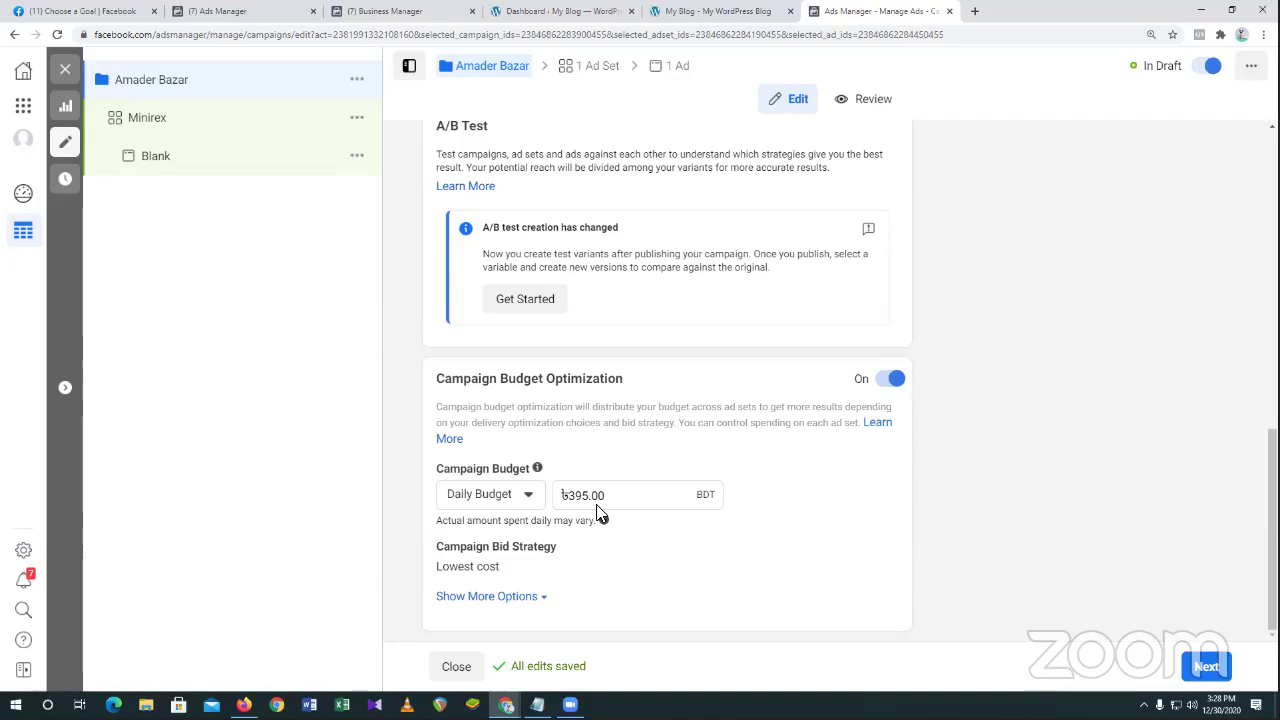
{"action": "left_click", "coordinate": [517, 496]}
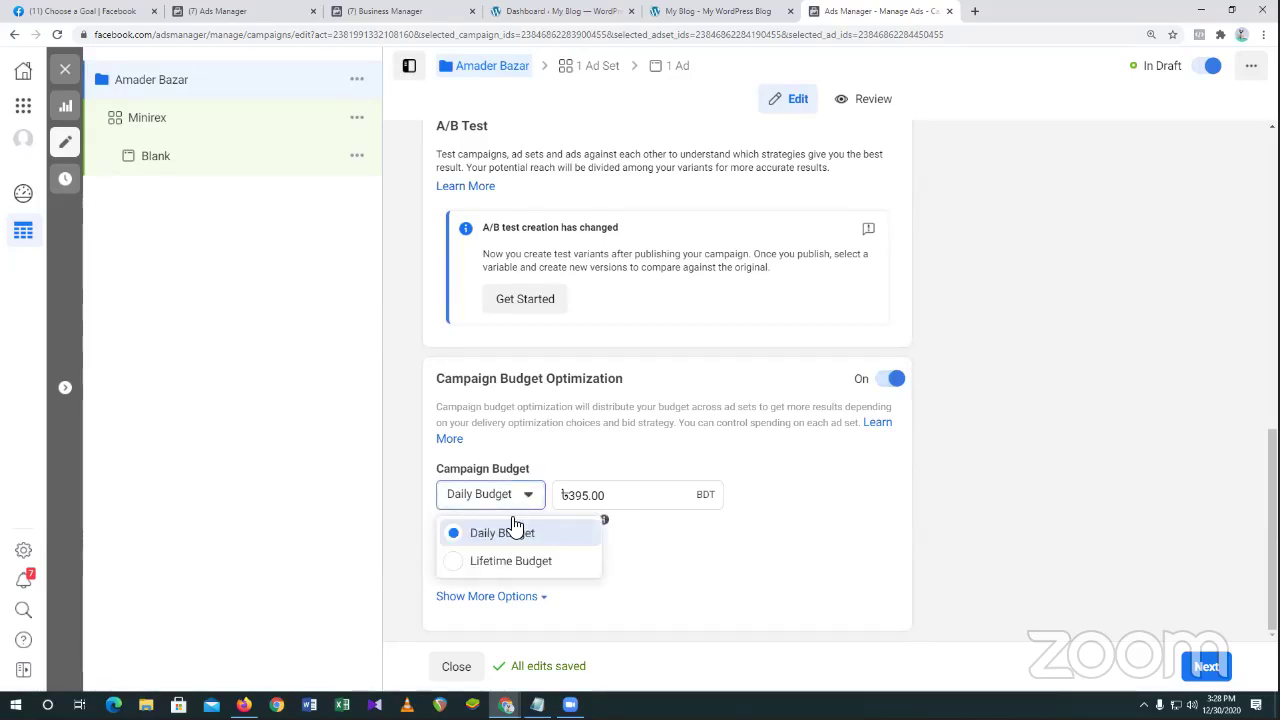
{"action": "left_click", "coordinate": [517, 494]}
Replace the daily campaign budget with 2 BDT.
{"action": "left_click", "coordinate": [626, 501]}
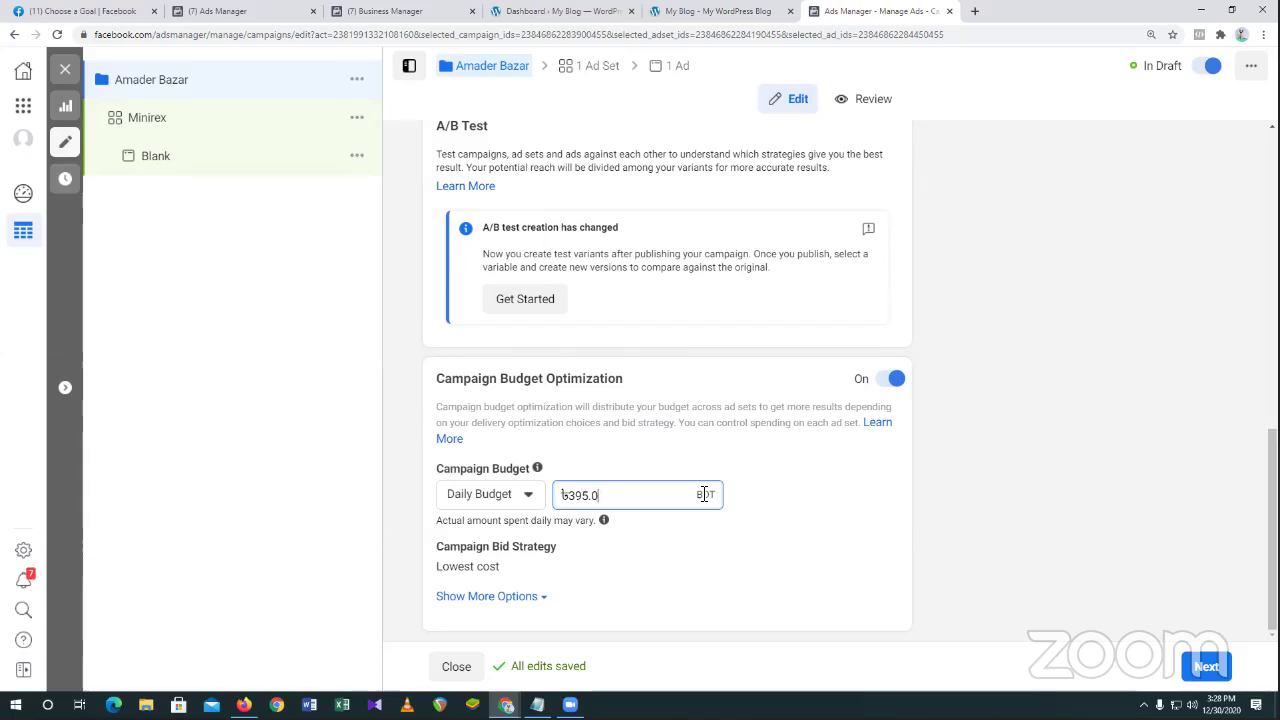
{"action": "key", "text": "BackSpace"}
{"action": "key", "text": "BackSpace"}
{"action": "key", "text": "BackSpace"}
{"action": "key", "text": "BackSpace"}
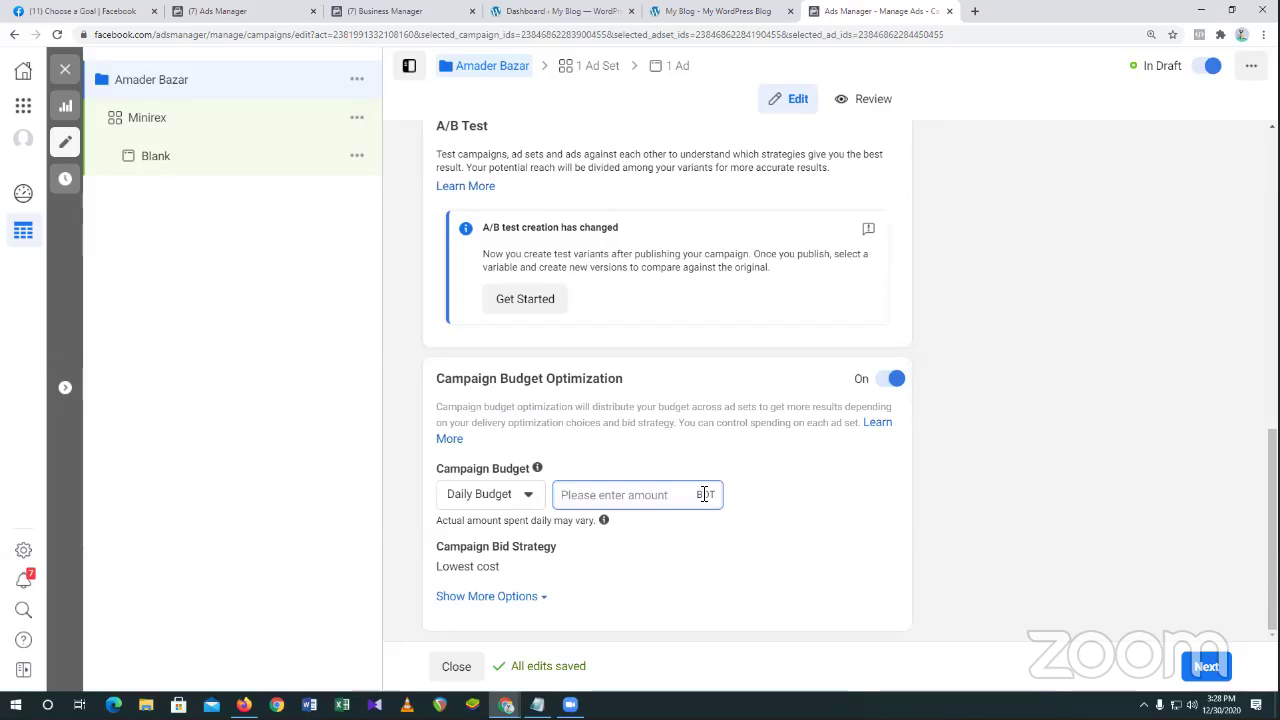
{"action": "type", "text": "2"}
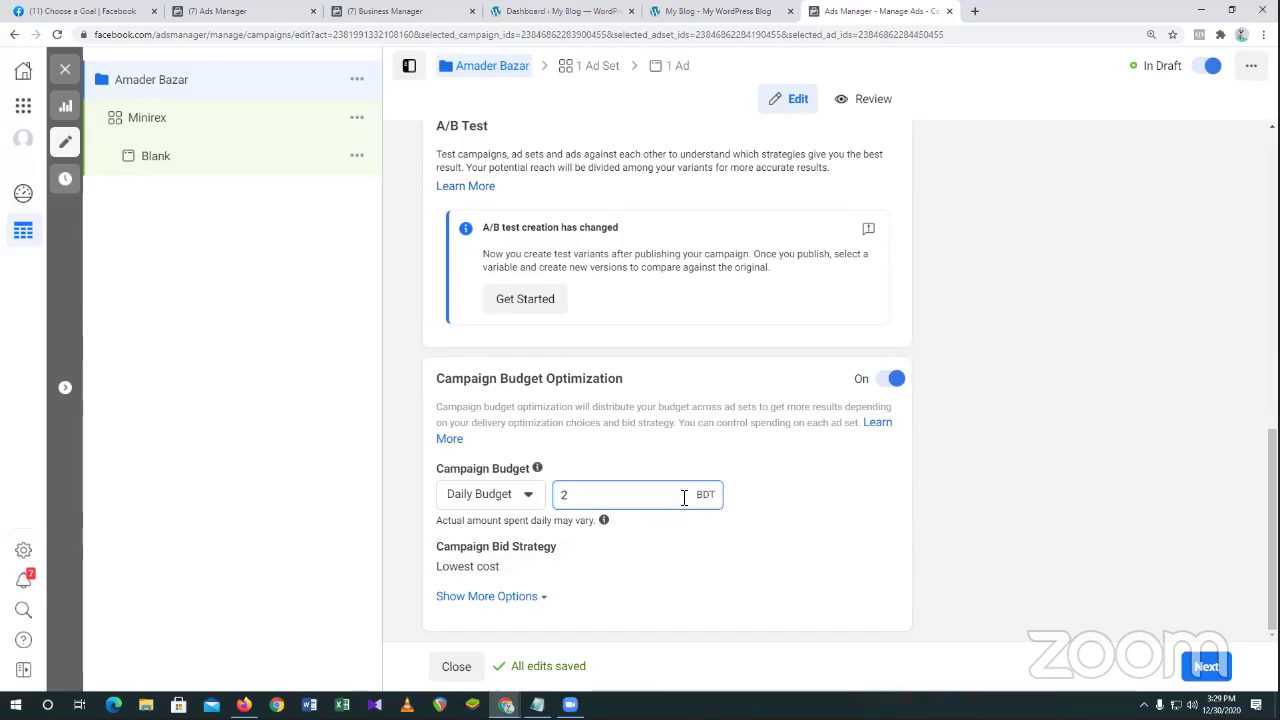
Expand the additional campaign budget options and set the daily budget to 86 BDT.
{"action": "mouse_move", "coordinate": [538, 470]}
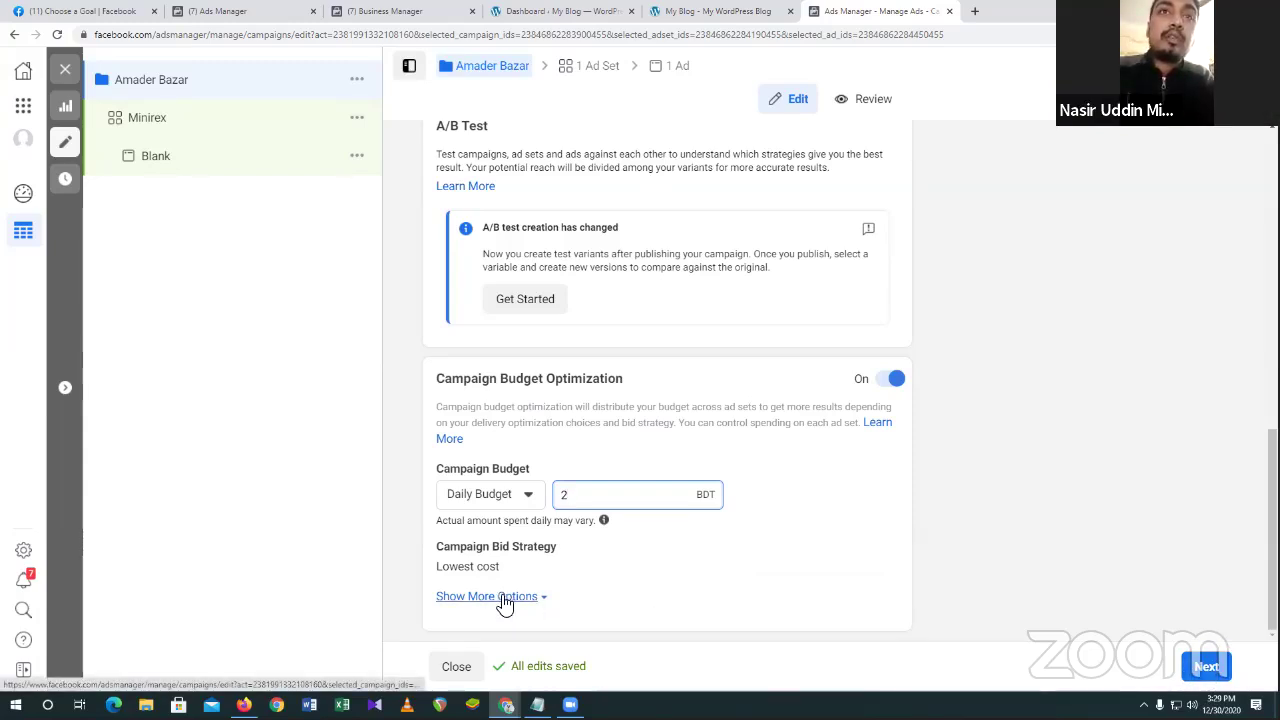
{"action": "mouse_move", "coordinate": [494, 572]}
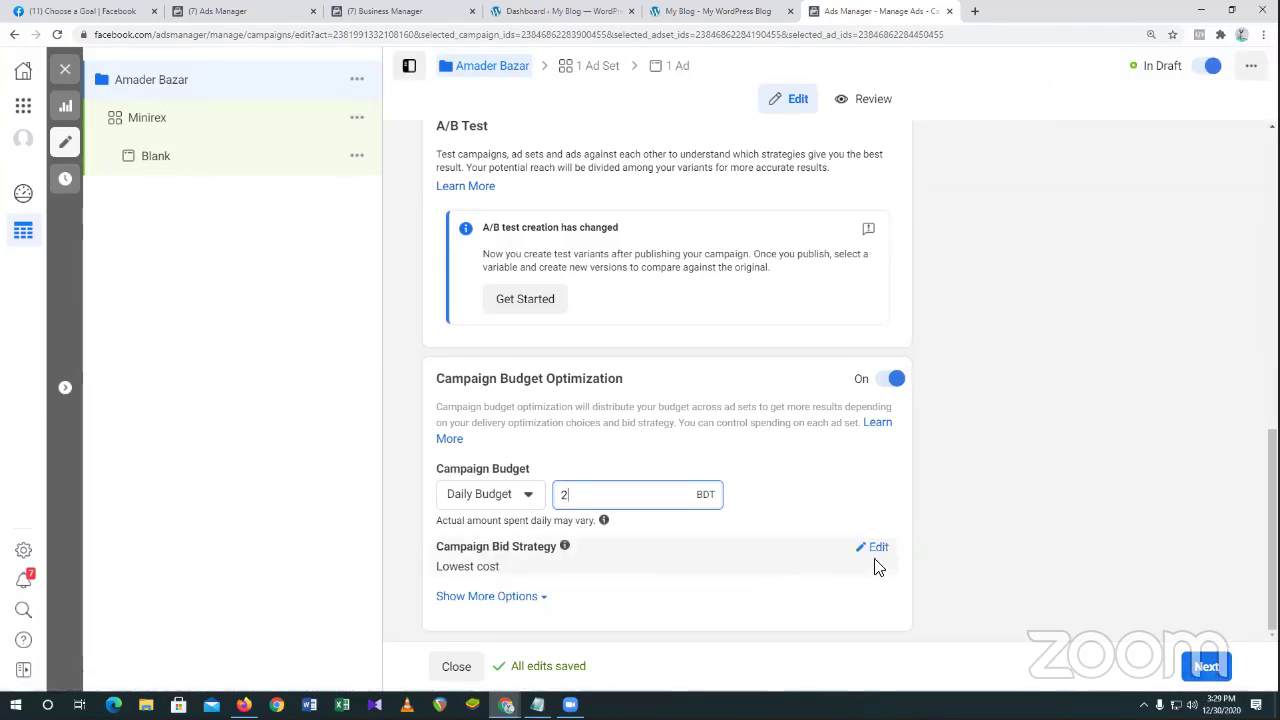
{"action": "left_click", "coordinate": [502, 599]}
{"action": "scroll", "coordinate": [608, 583], "scroll_direction": "down", "scroll_amount": 1}
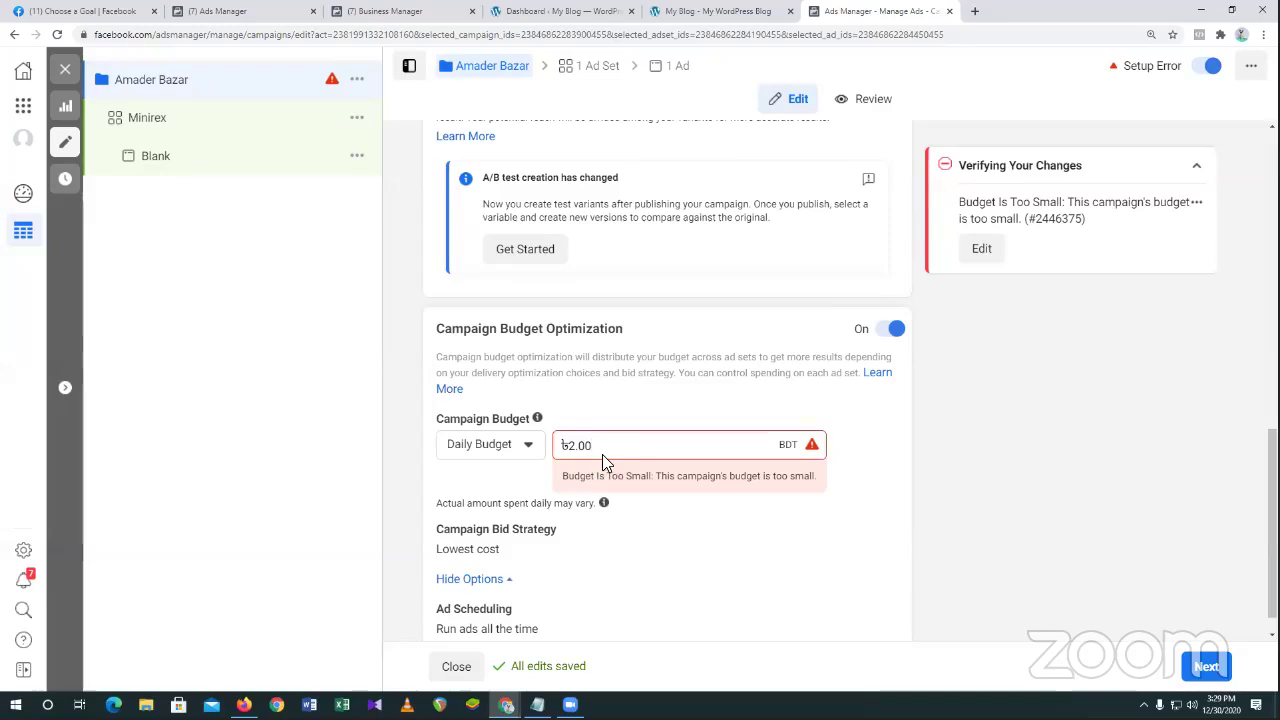
{"action": "key", "text": "BackSpace"}
{"action": "key", "text": "BackSpace"}
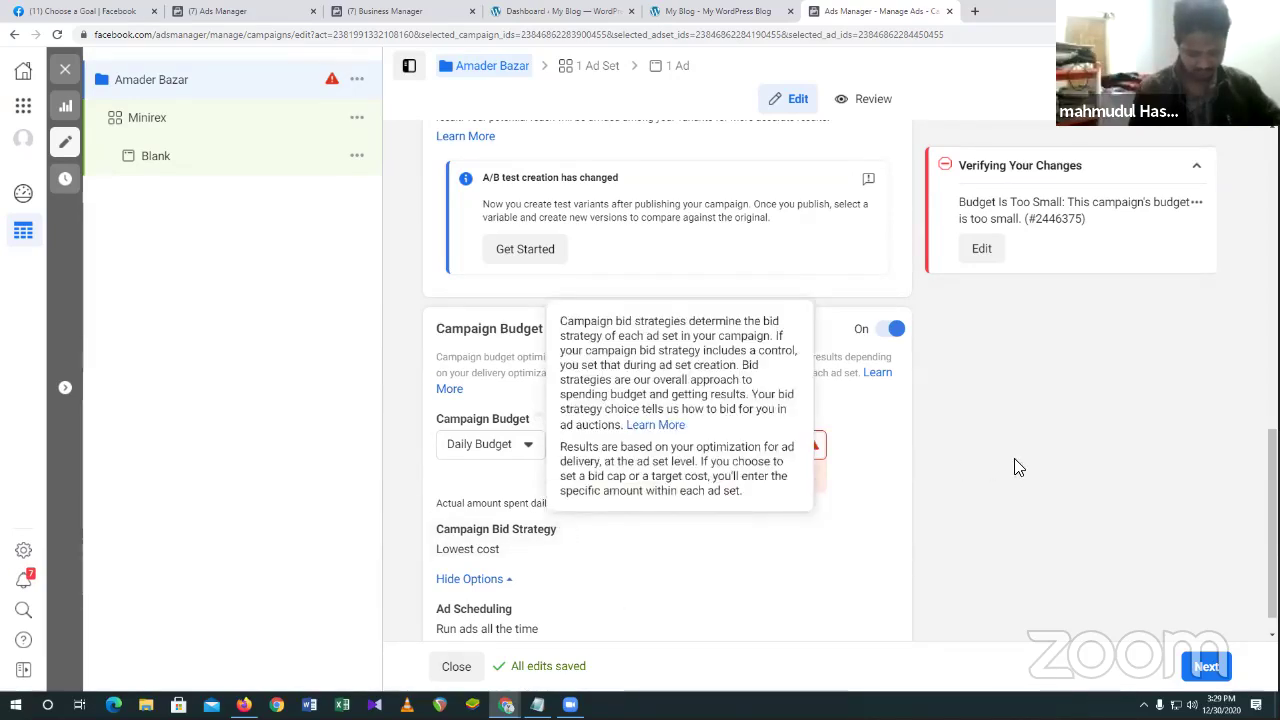
{"action": "left_click", "coordinate": [752, 505]}
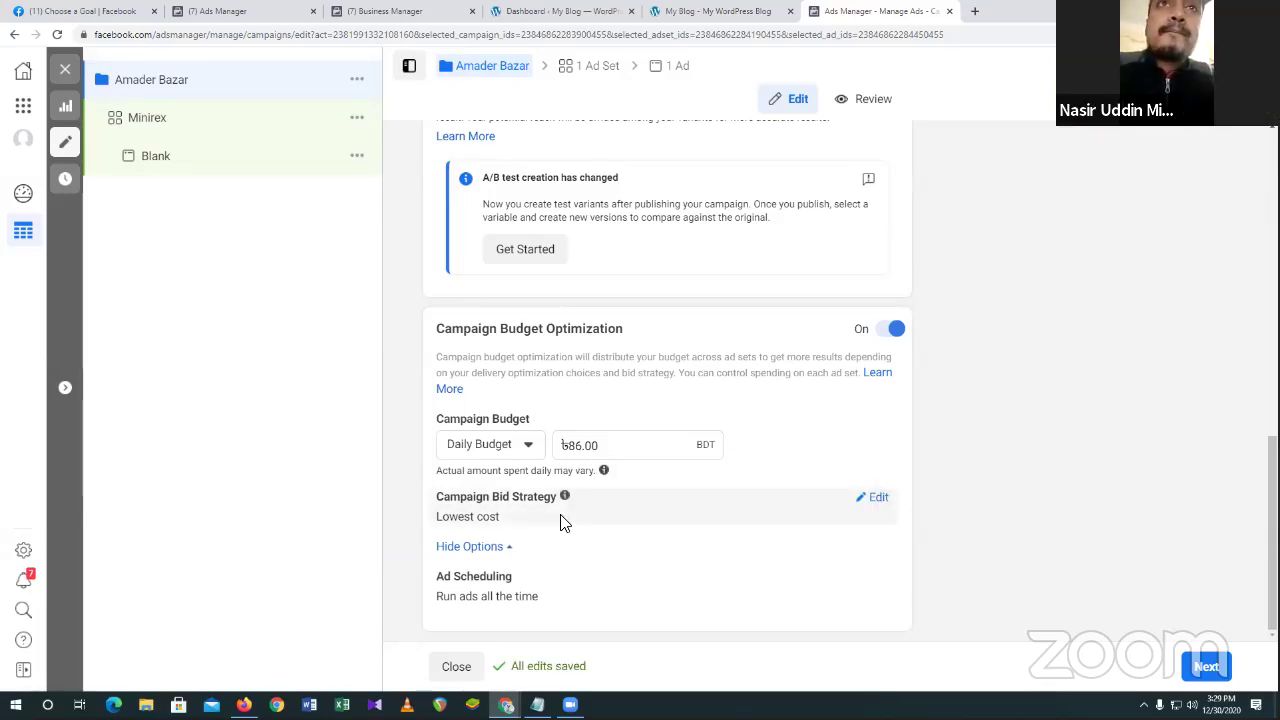
Check the bid strategy and ad scheduling availability, and switch the campaign budget type to Lifetime Budget.
{"action": "mouse_move", "coordinate": [564, 497]}
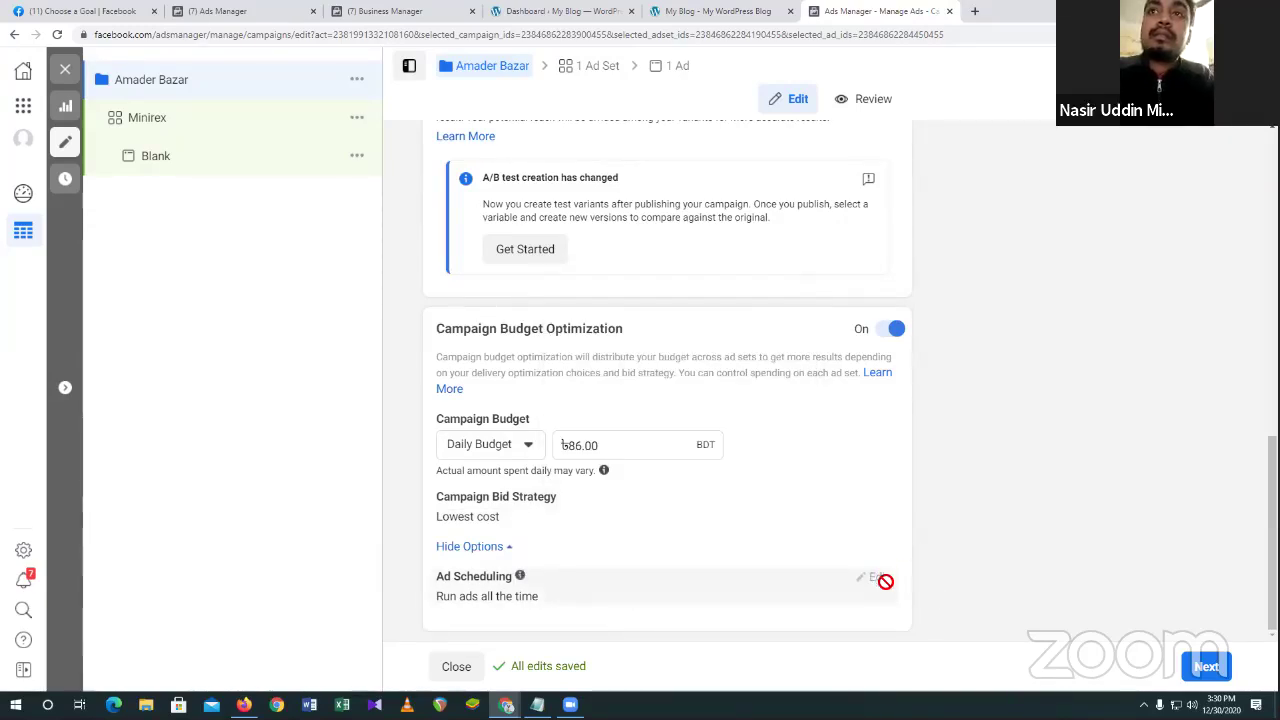
{"action": "mouse_move", "coordinate": [874, 581]}
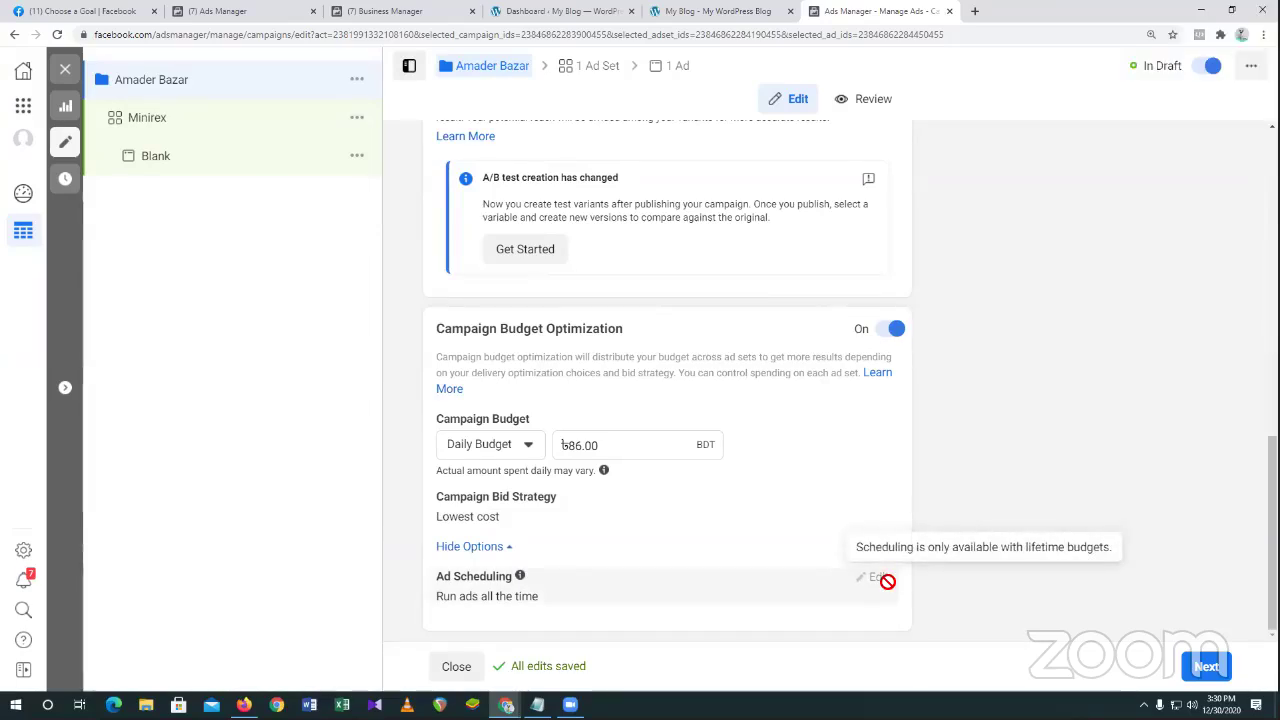
{"action": "left_click", "coordinate": [490, 453]}
{"action": "left_click", "coordinate": [492, 517]}
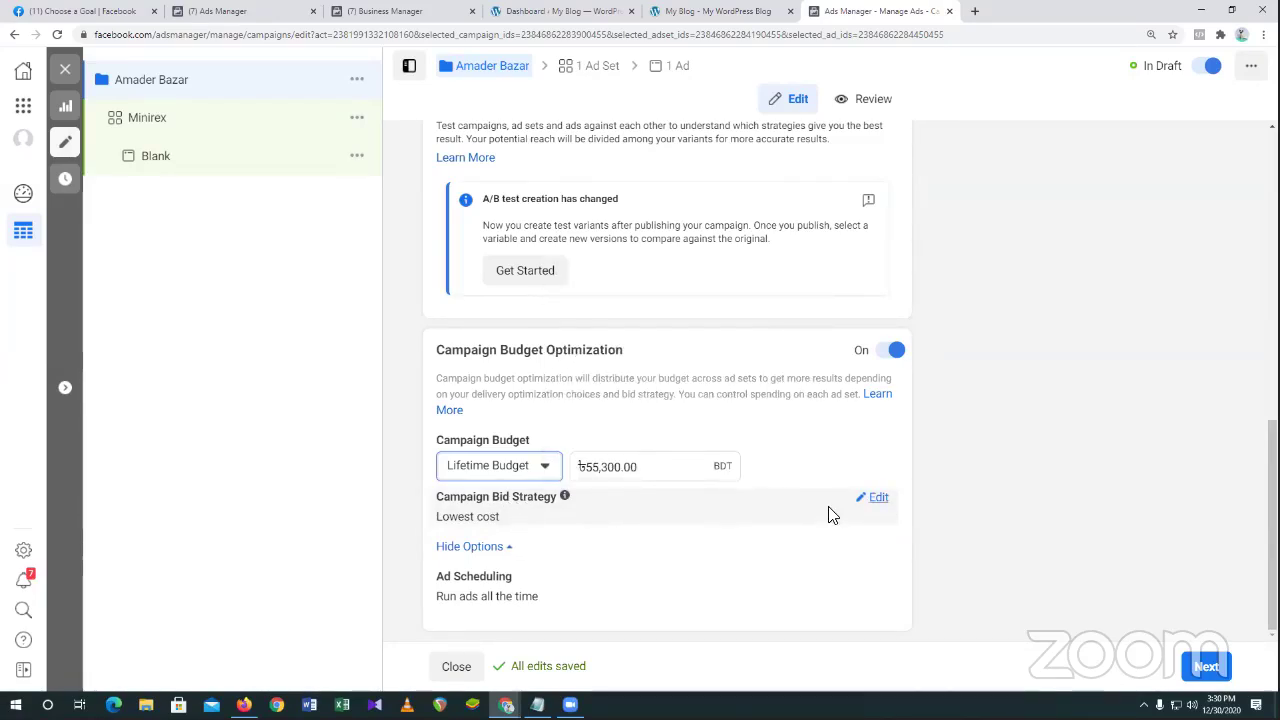
Open the campaign bid strategy for editing, compare its choices and keep Lowest cost.
{"action": "left_click", "coordinate": [873, 496]}
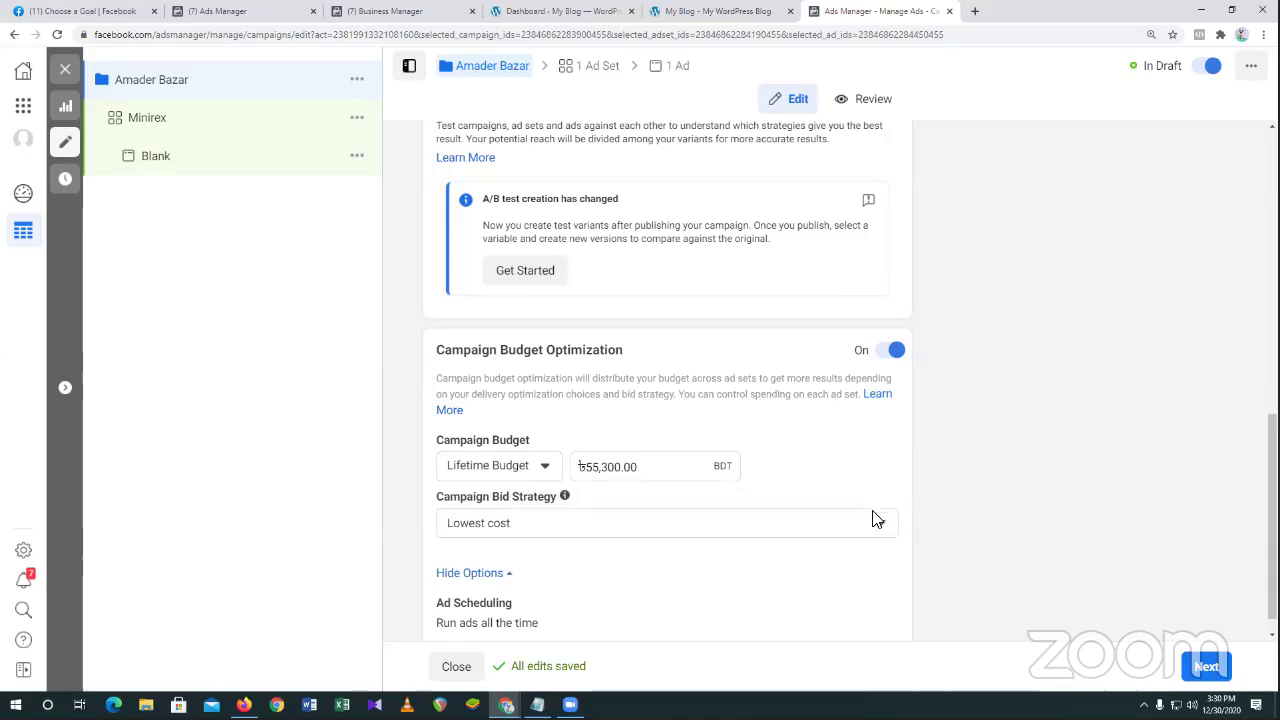
{"action": "left_click", "coordinate": [876, 523]}
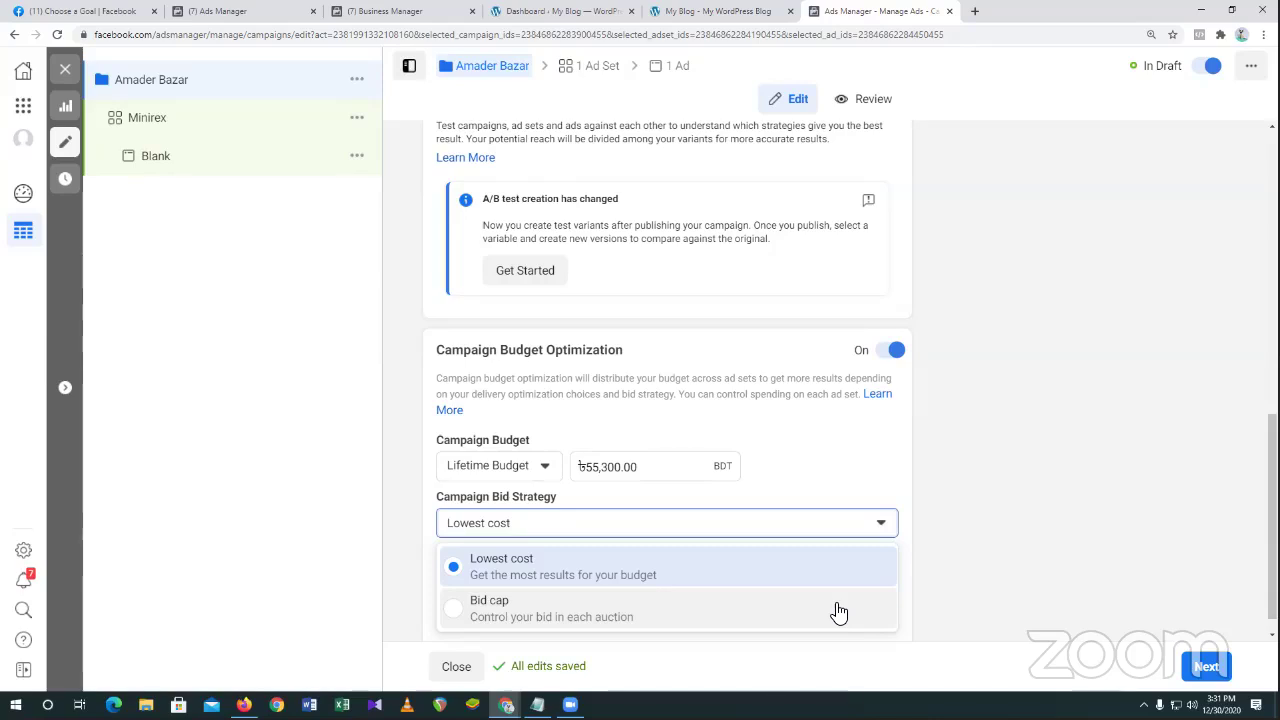
{"action": "left_click", "coordinate": [742, 582]}
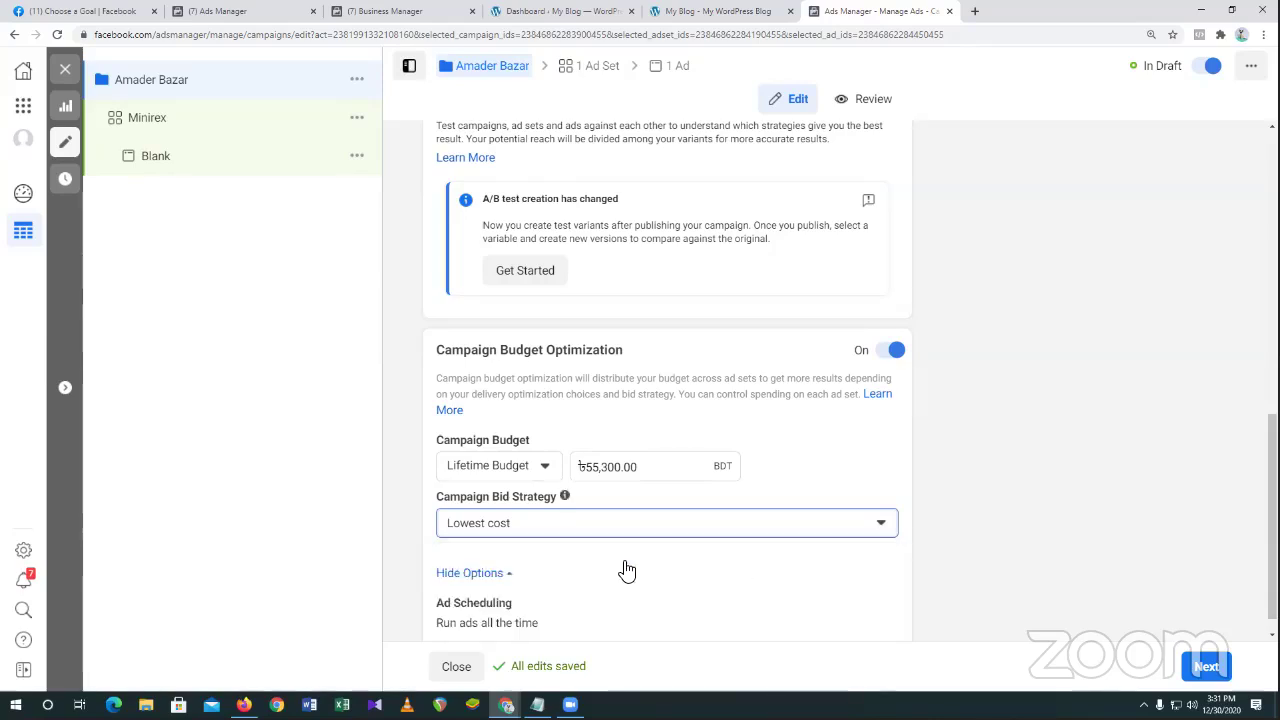
Set Ad Scheduling to run ads on a schedule, read its explanation and continue to the Minirex ad set.
{"action": "scroll", "coordinate": [708, 574], "scroll_direction": "down", "scroll_amount": 1}
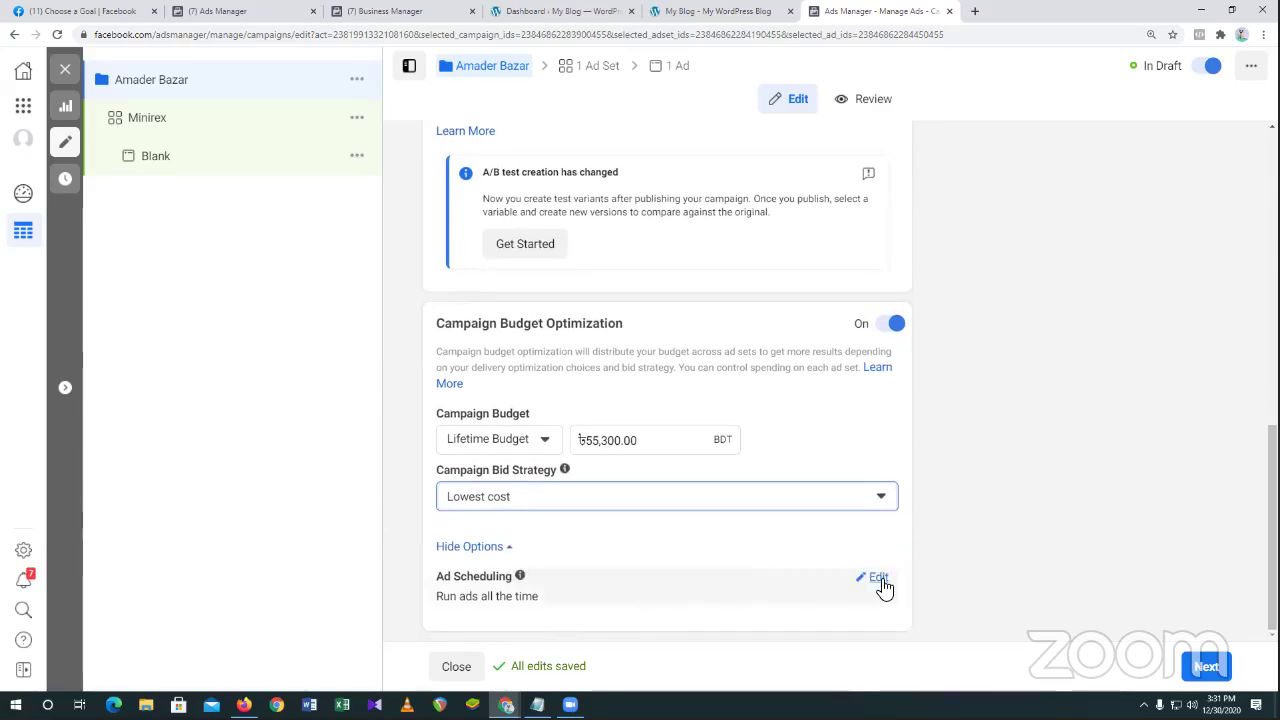
{"action": "left_click", "coordinate": [880, 584]}
{"action": "scroll", "coordinate": [843, 597], "scroll_direction": "down", "scroll_amount": 1}
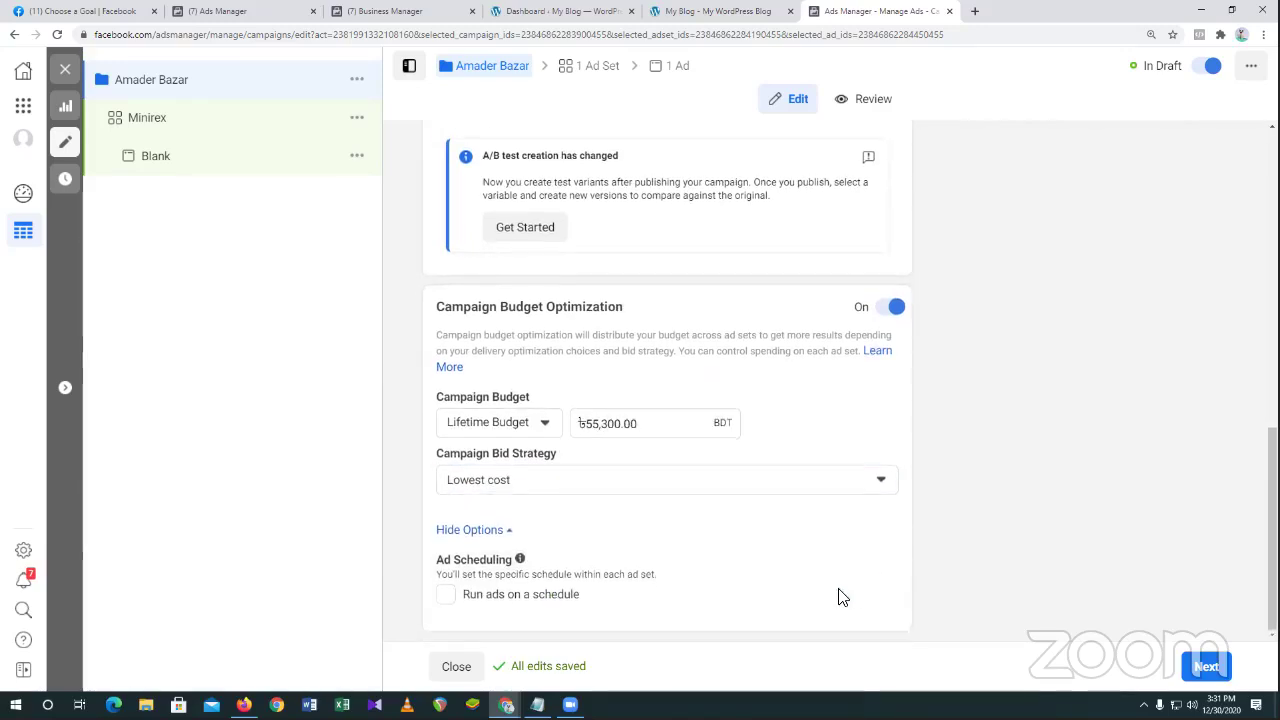
{"action": "left_click", "coordinate": [449, 598]}
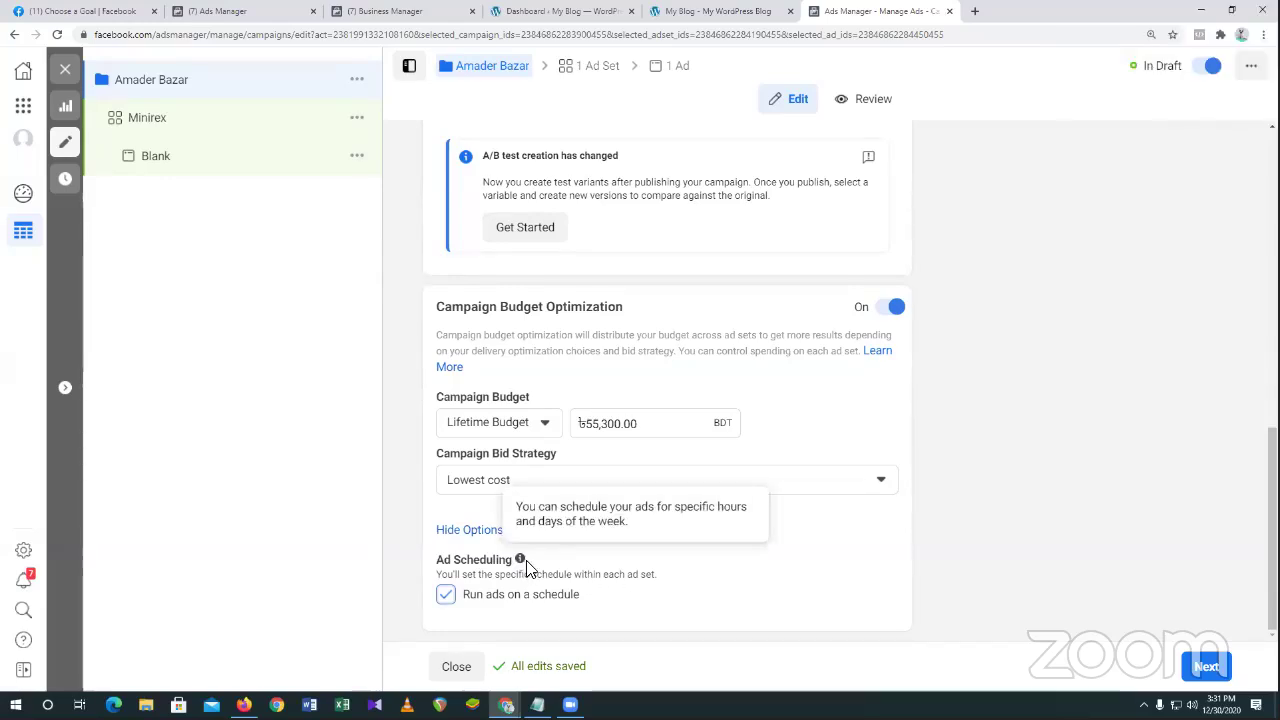
{"action": "mouse_move", "coordinate": [519, 561]}
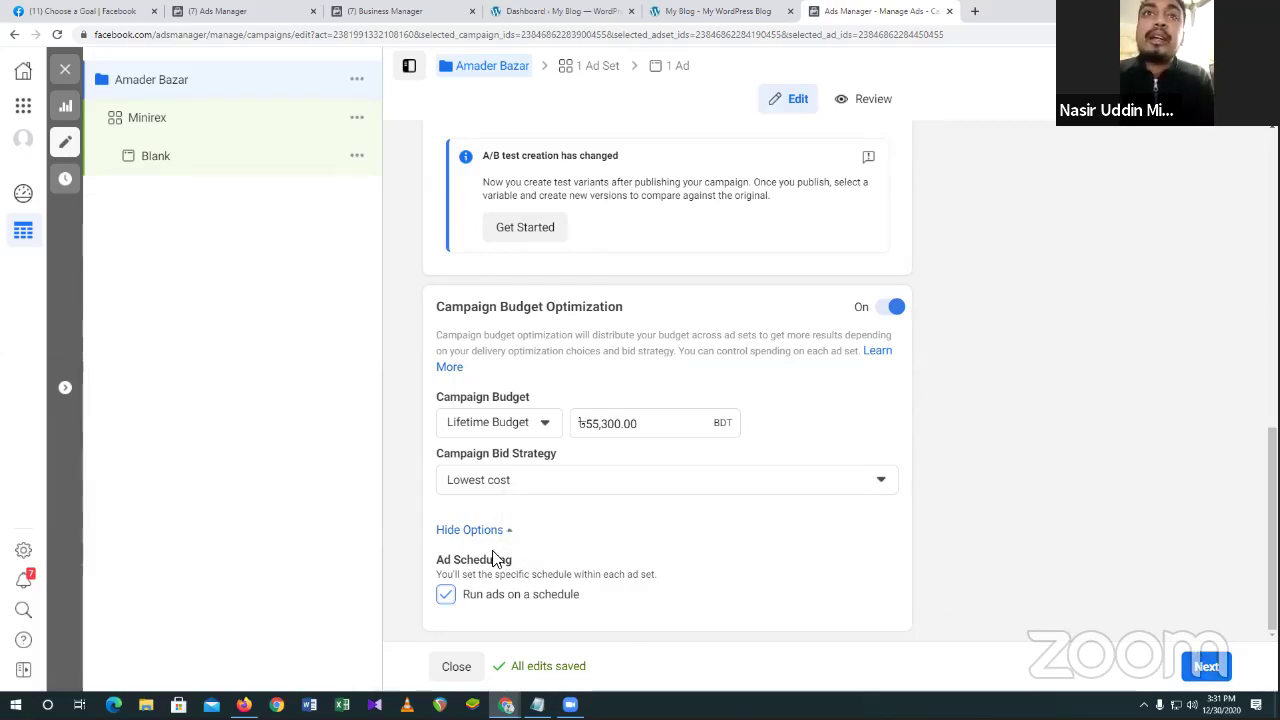
{"action": "mouse_move", "coordinate": [519, 560]}
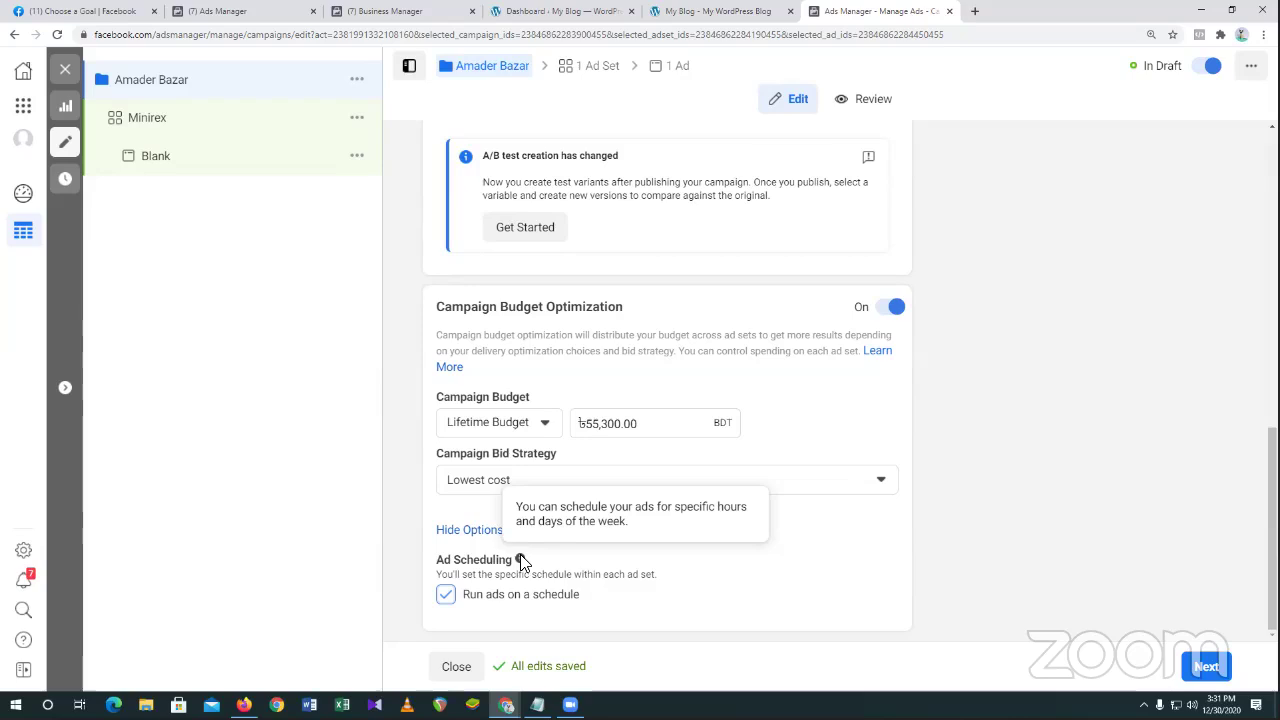
{"action": "left_click", "coordinate": [1200, 667]}
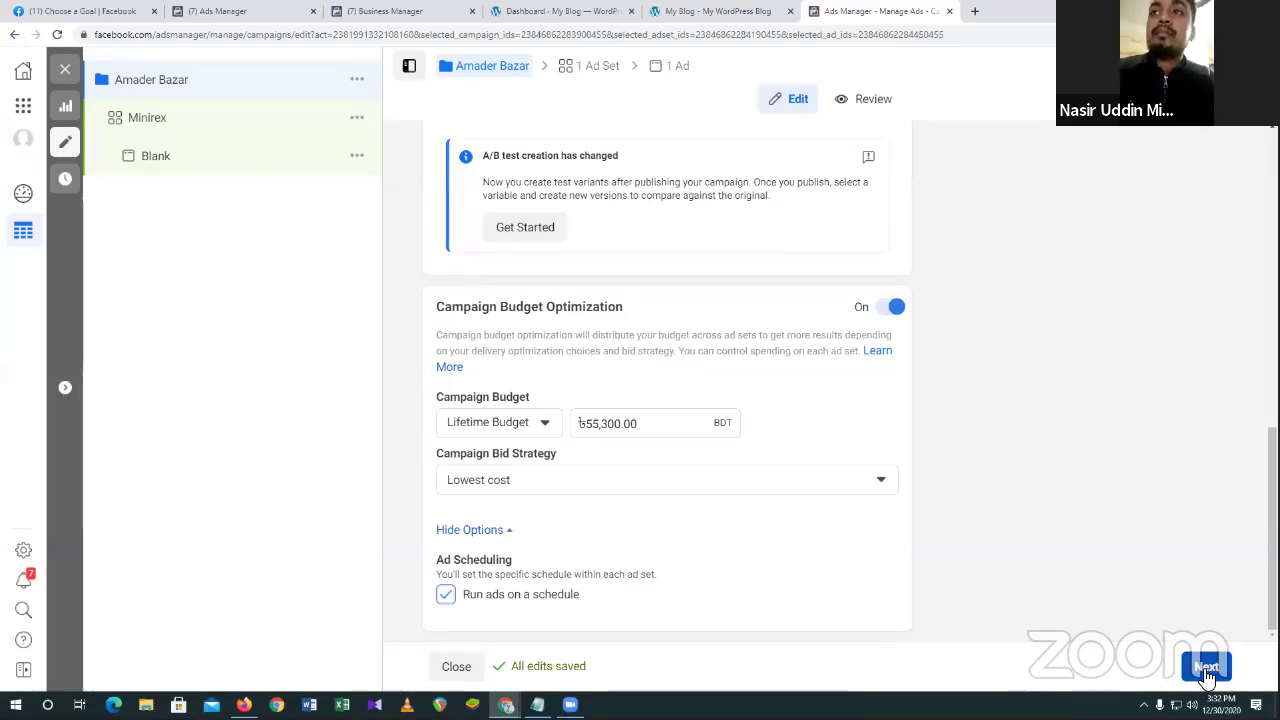
{"action": "left_click", "coordinate": [1207, 669]}
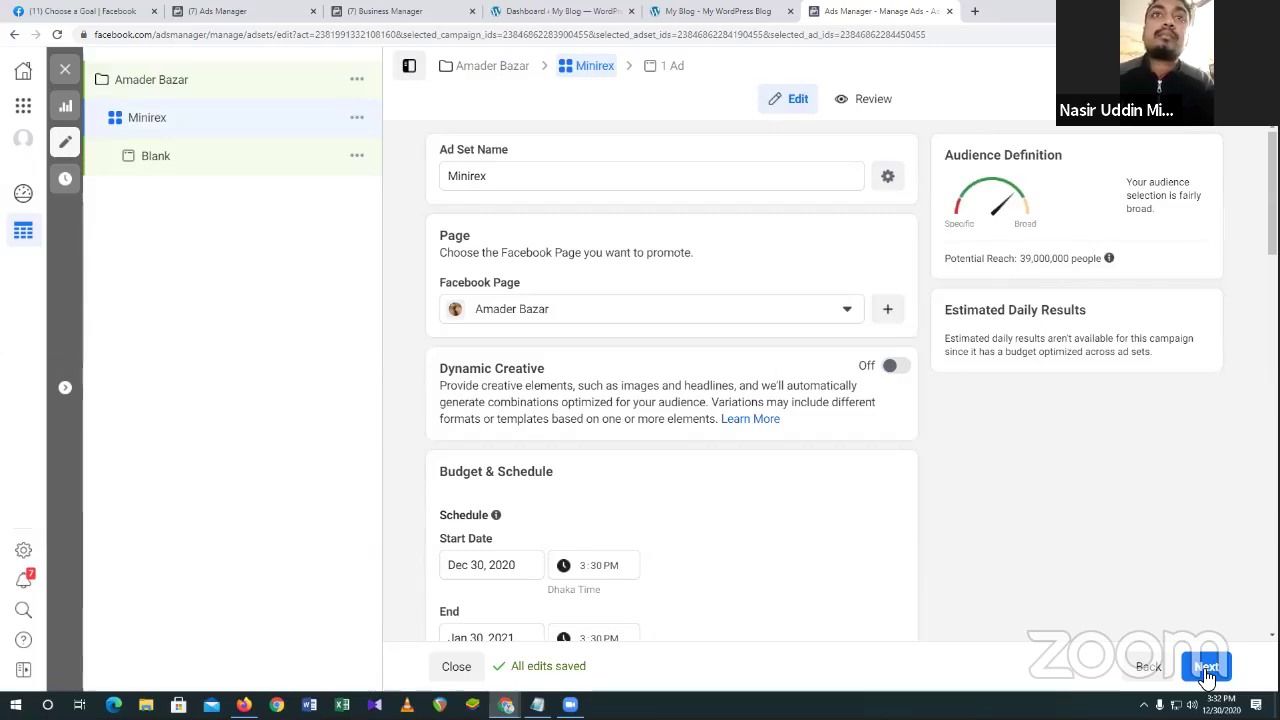
Review the Minirex ad set's settings from page to delivery optimization and turn on Dynamic Creative.
{"action": "scroll", "coordinate": [766, 510], "scroll_direction": "down", "scroll_amount": 1}
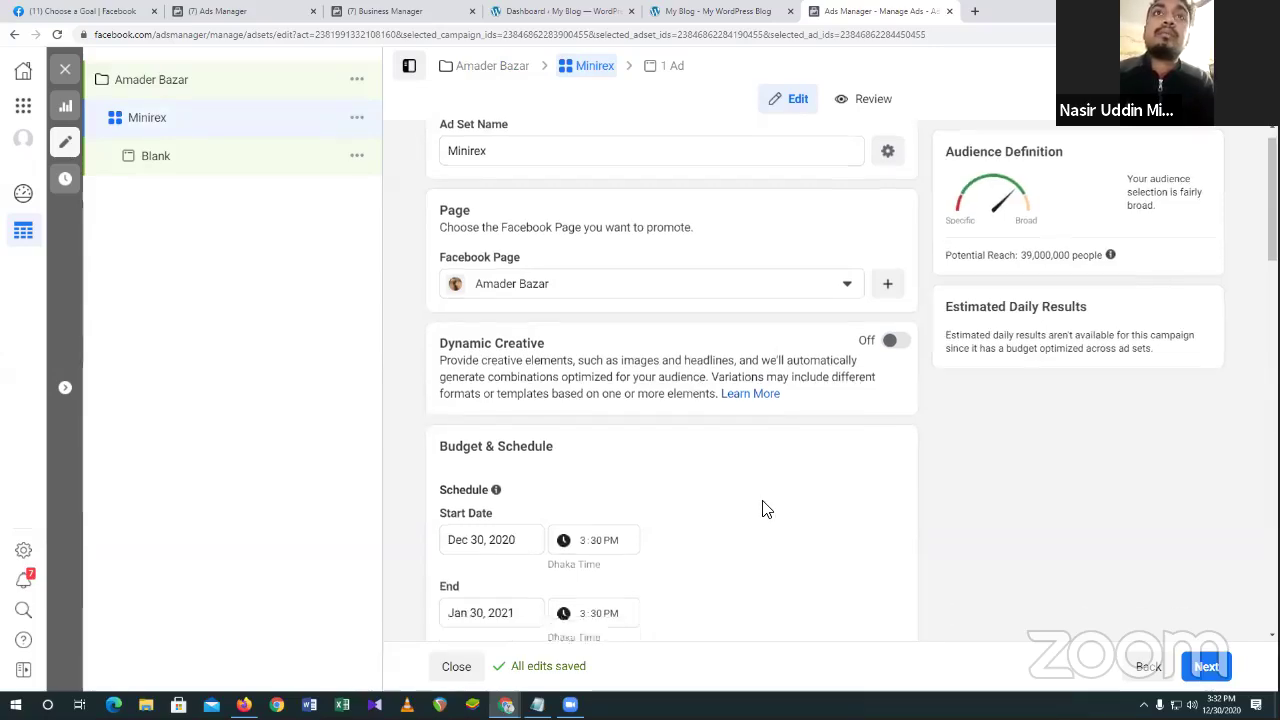
{"action": "scroll", "coordinate": [766, 510], "scroll_direction": "down", "scroll_amount": 8}
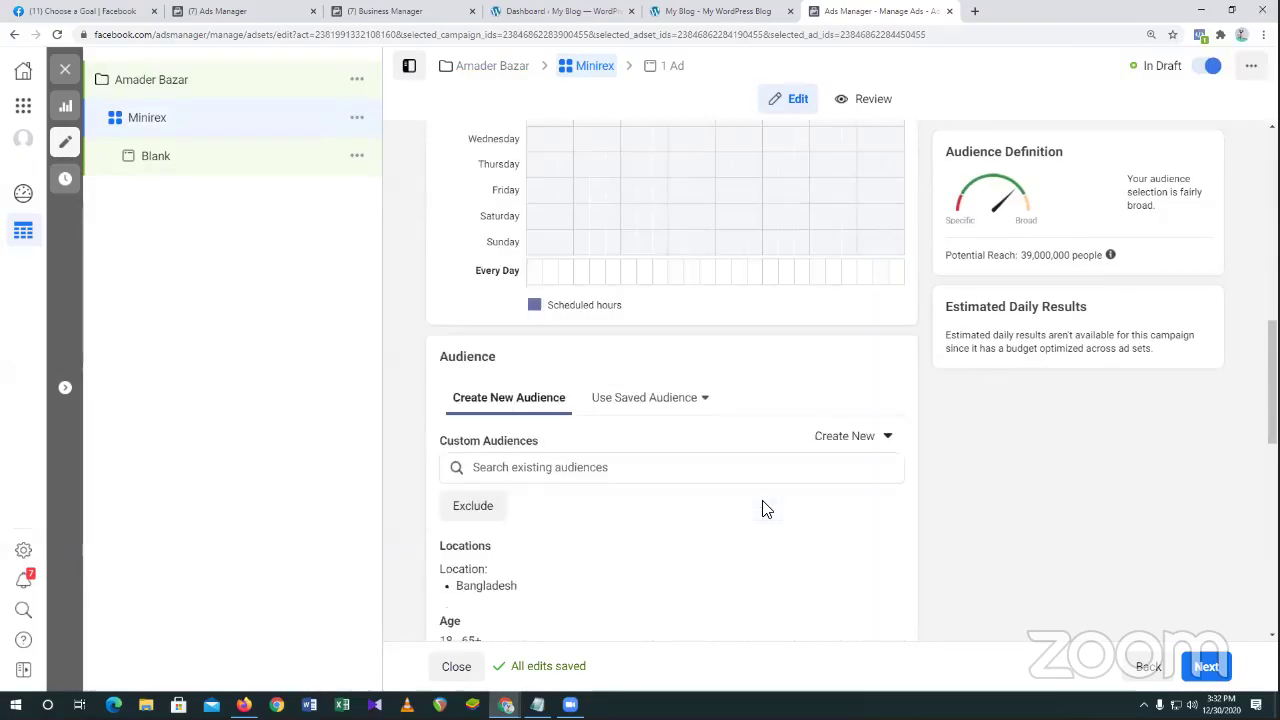
{"action": "scroll", "coordinate": [766, 510], "scroll_direction": "down", "scroll_amount": 7}
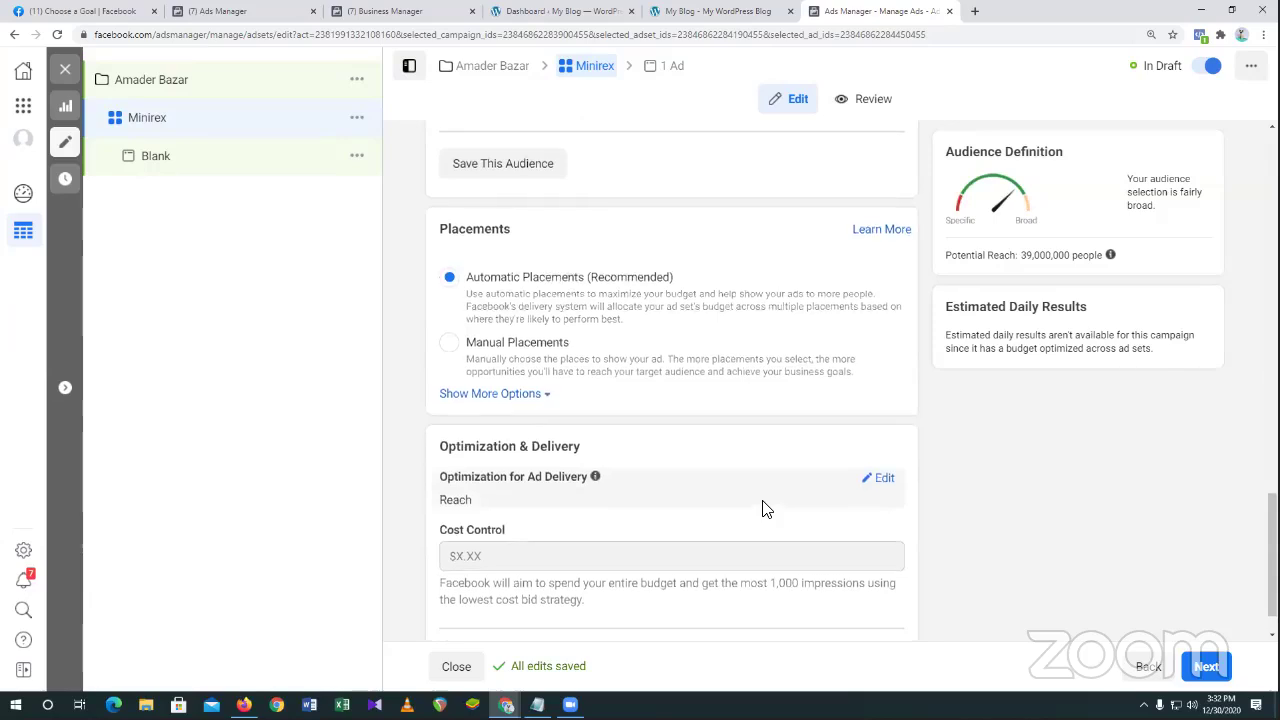
{"action": "scroll", "coordinate": [763, 510], "scroll_direction": "up", "scroll_amount": 12}
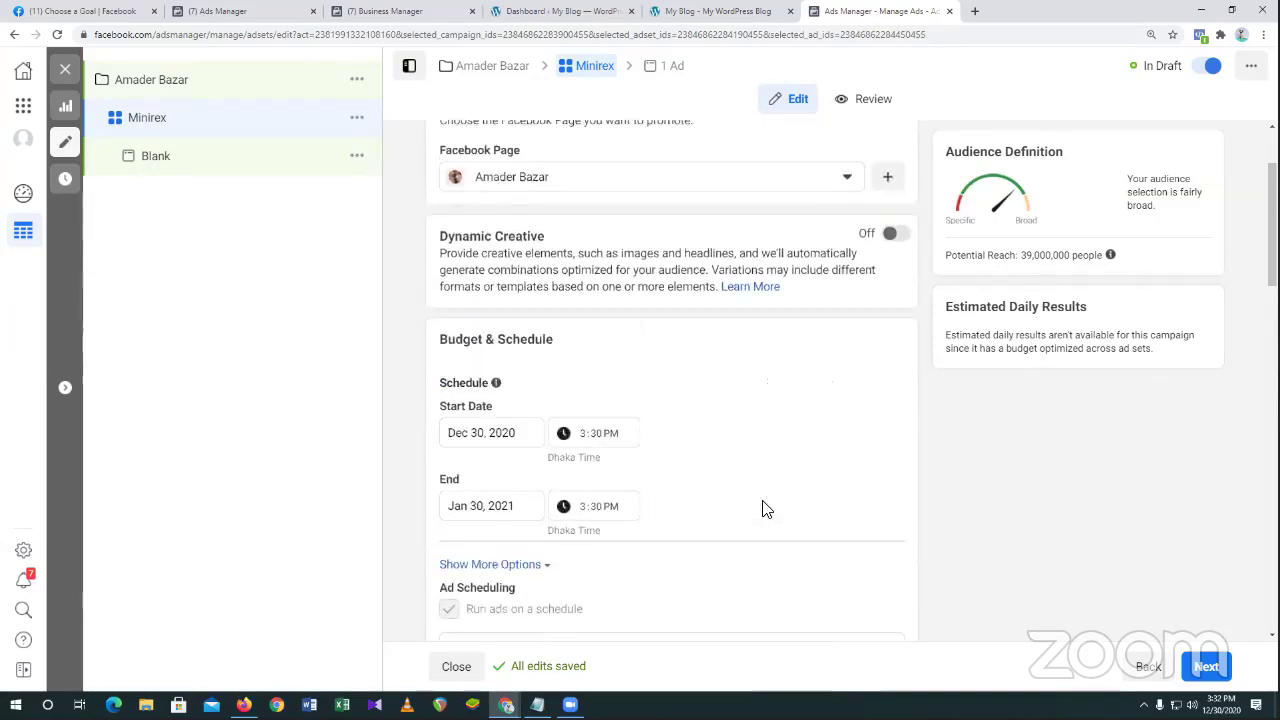
{"action": "scroll", "coordinate": [763, 510], "scroll_direction": "up", "scroll_amount": 2}
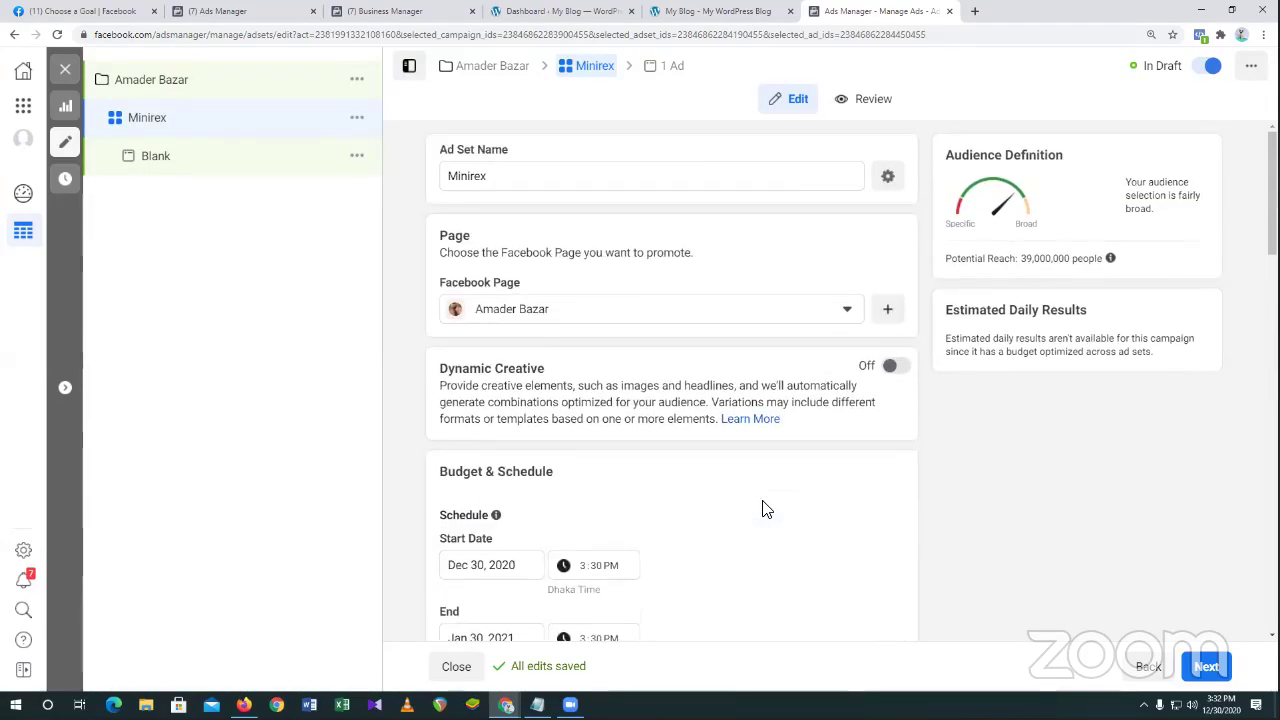
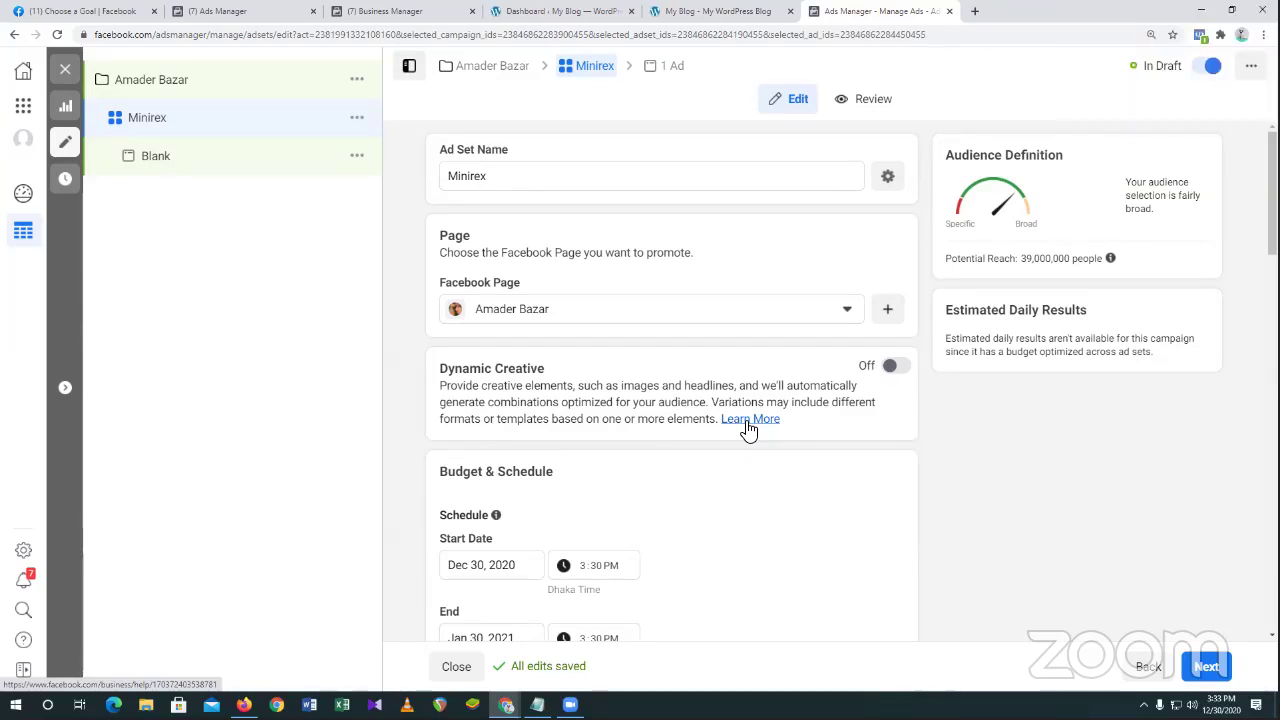
{"action": "left_click", "coordinate": [892, 365]}
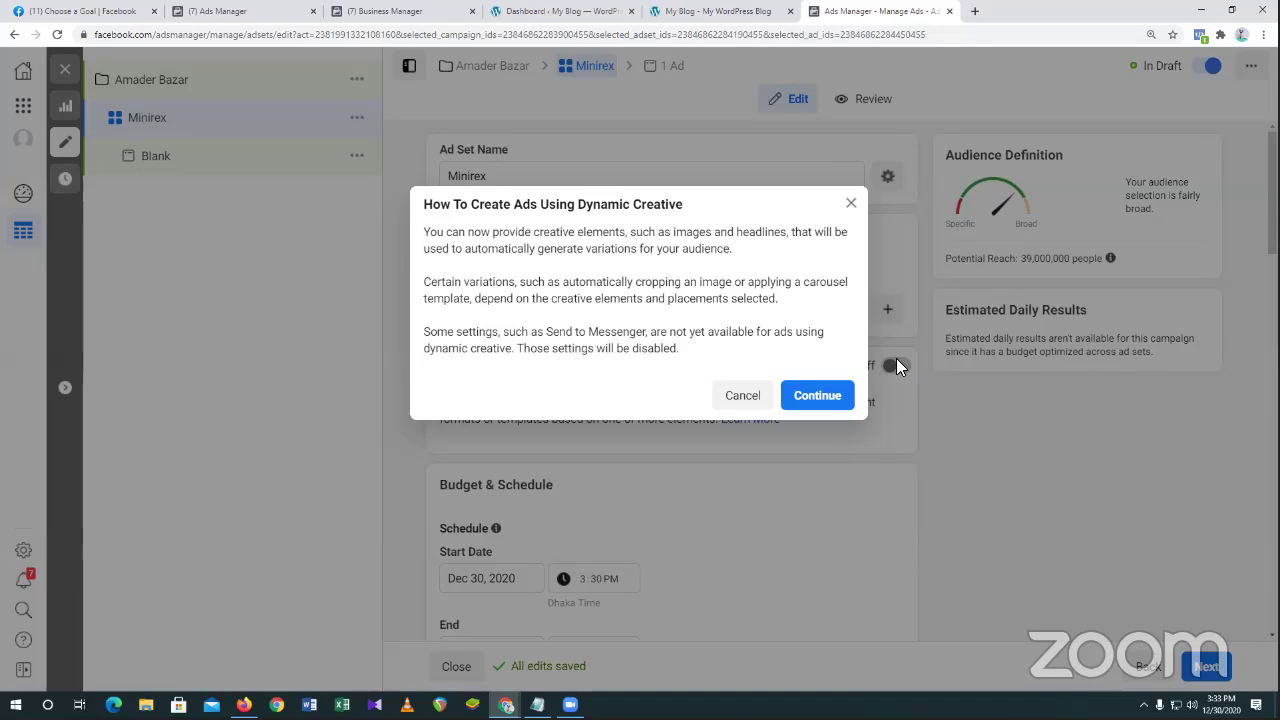
{"action": "left_click", "coordinate": [826, 392]}
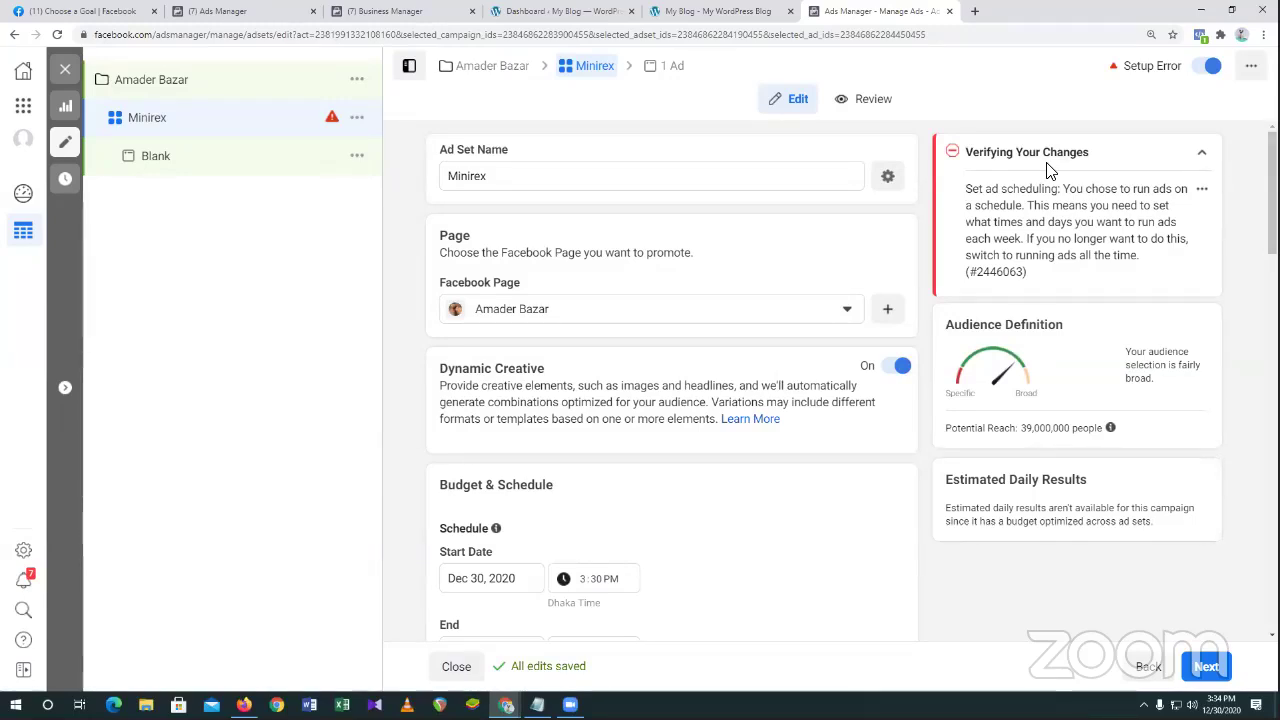
Set the ad set's schedule to start on Dec 31, 2020 at 9:30 AM.
{"action": "scroll", "coordinate": [568, 508], "scroll_direction": "down", "scroll_amount": 2}
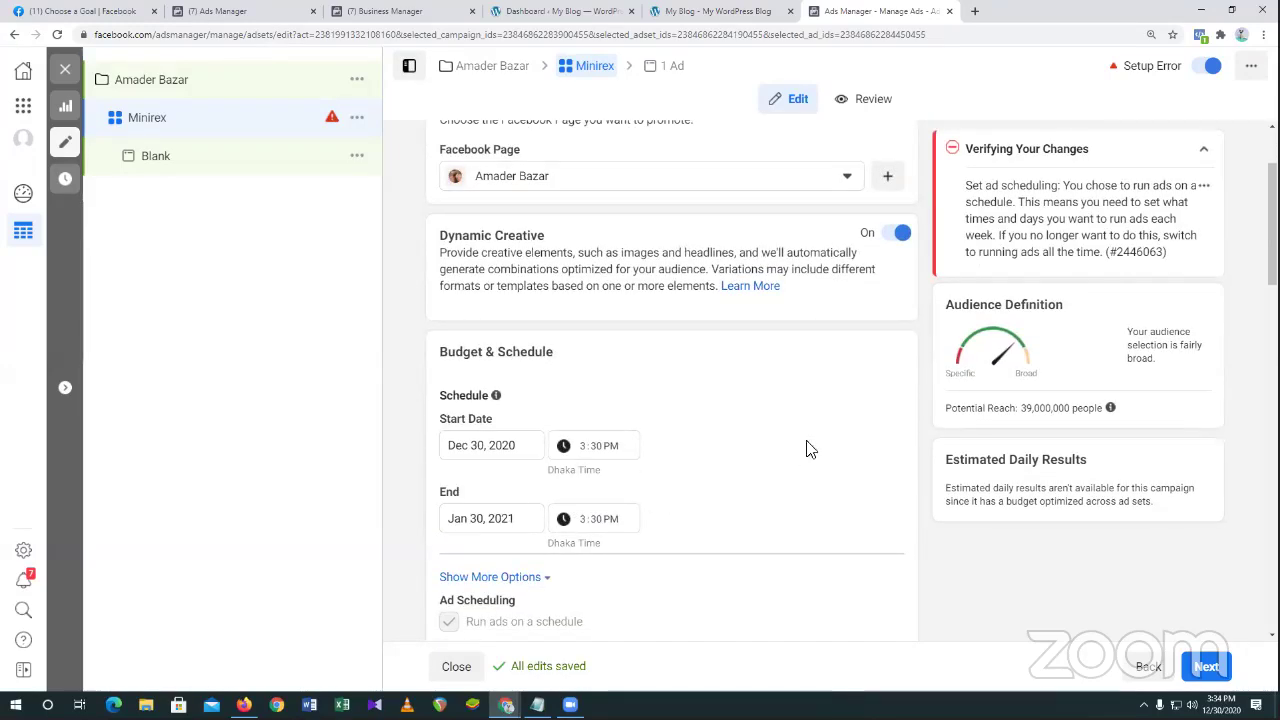
{"action": "scroll", "coordinate": [881, 400], "scroll_direction": "up", "scroll_amount": 1}
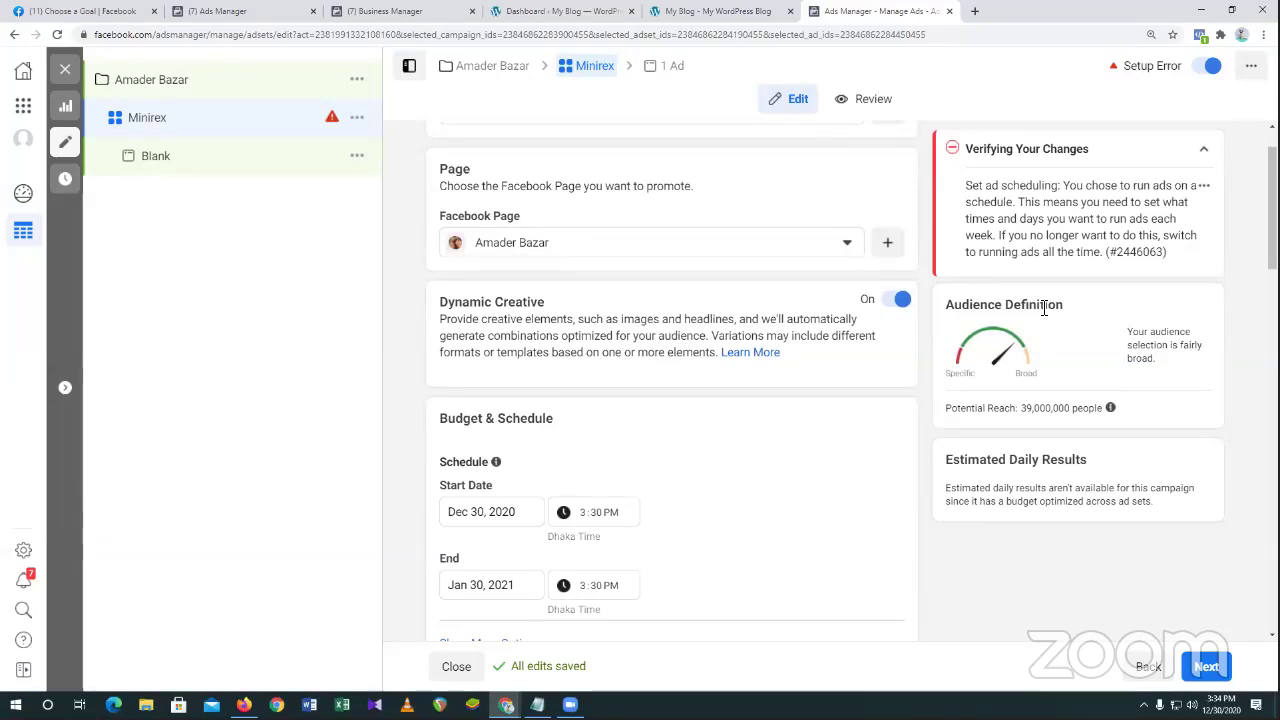
{"action": "scroll", "coordinate": [652, 480], "scroll_direction": "down", "scroll_amount": 2}
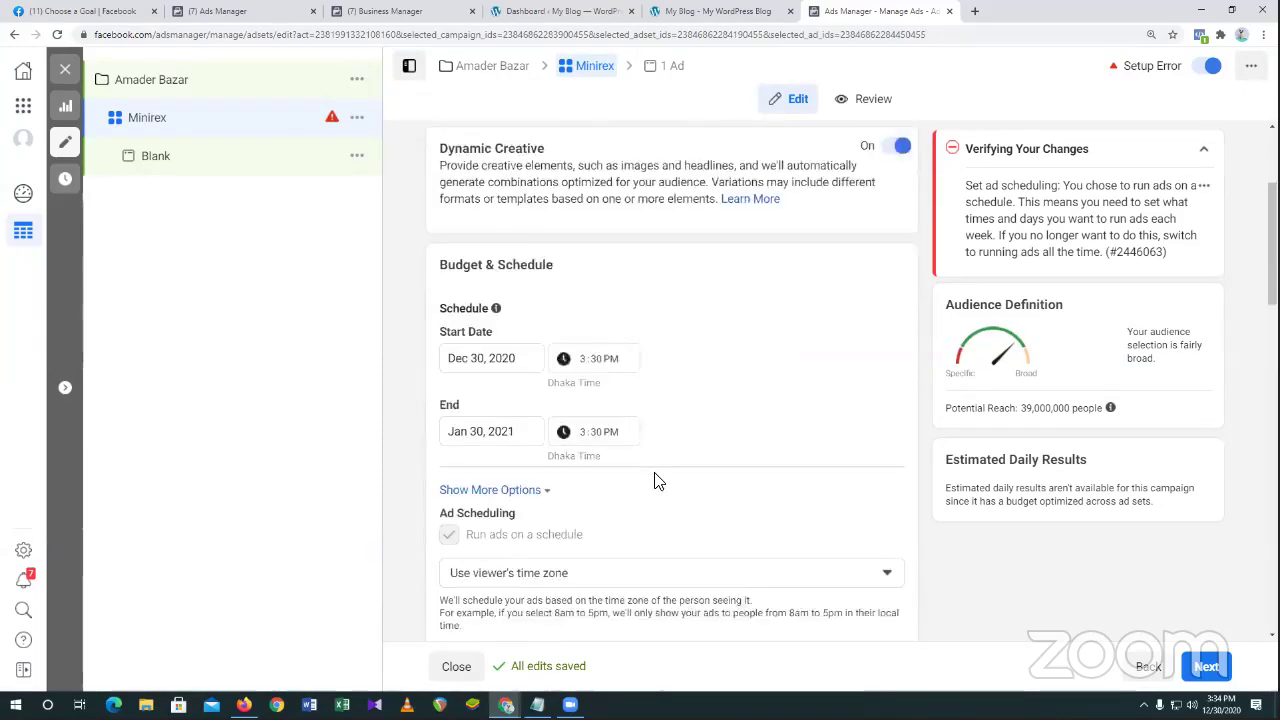
{"action": "scroll", "coordinate": [545, 343], "scroll_direction": "up", "scroll_amount": 1}
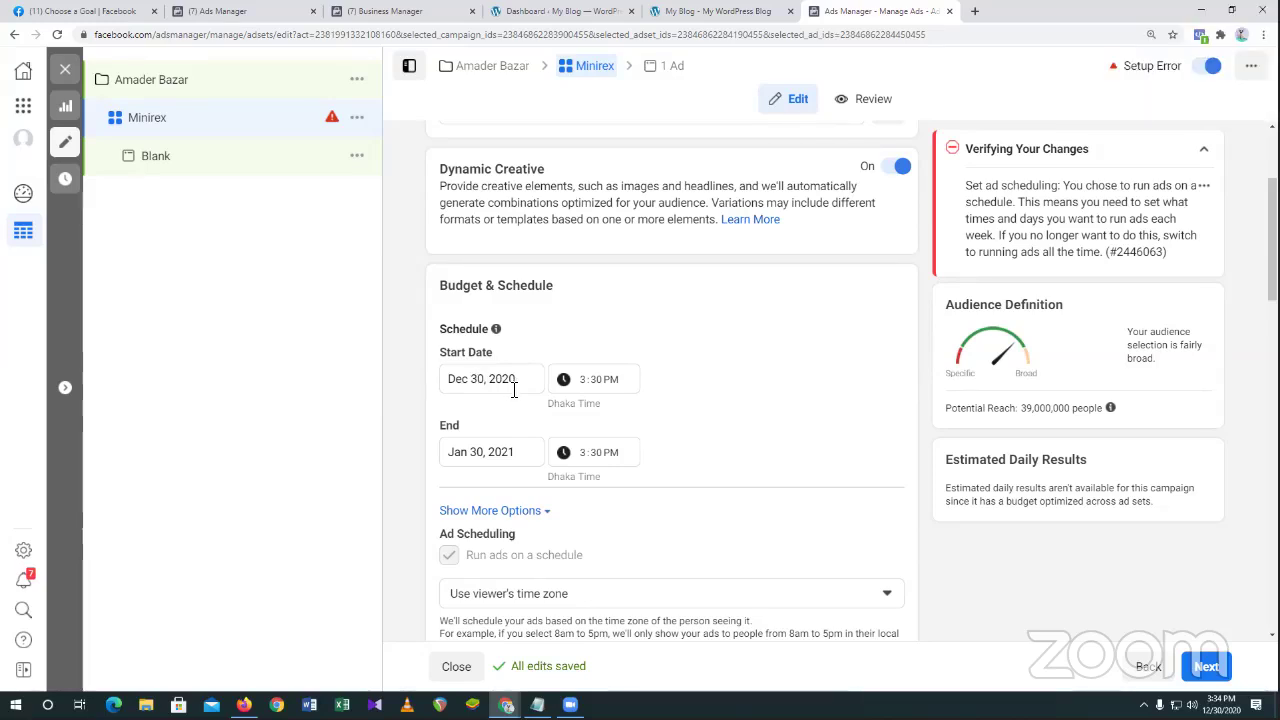
{"action": "left_click", "coordinate": [598, 380]}
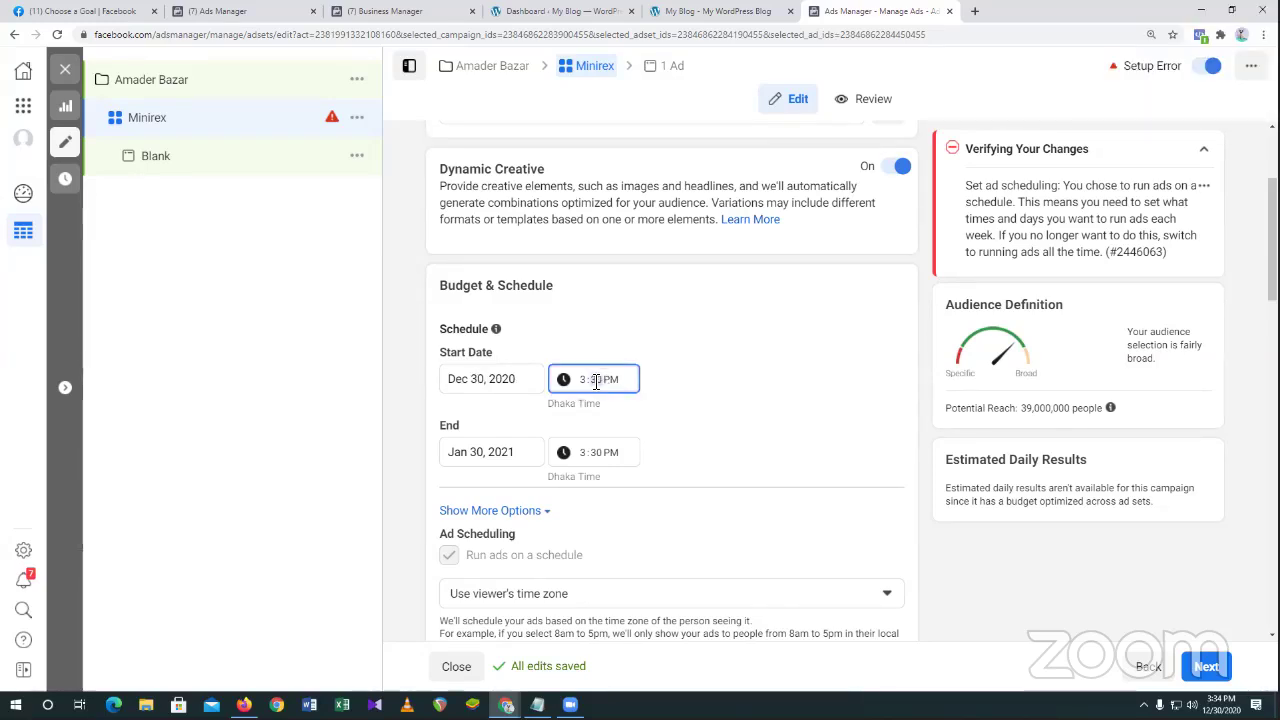
{"action": "left_click", "coordinate": [479, 378]}
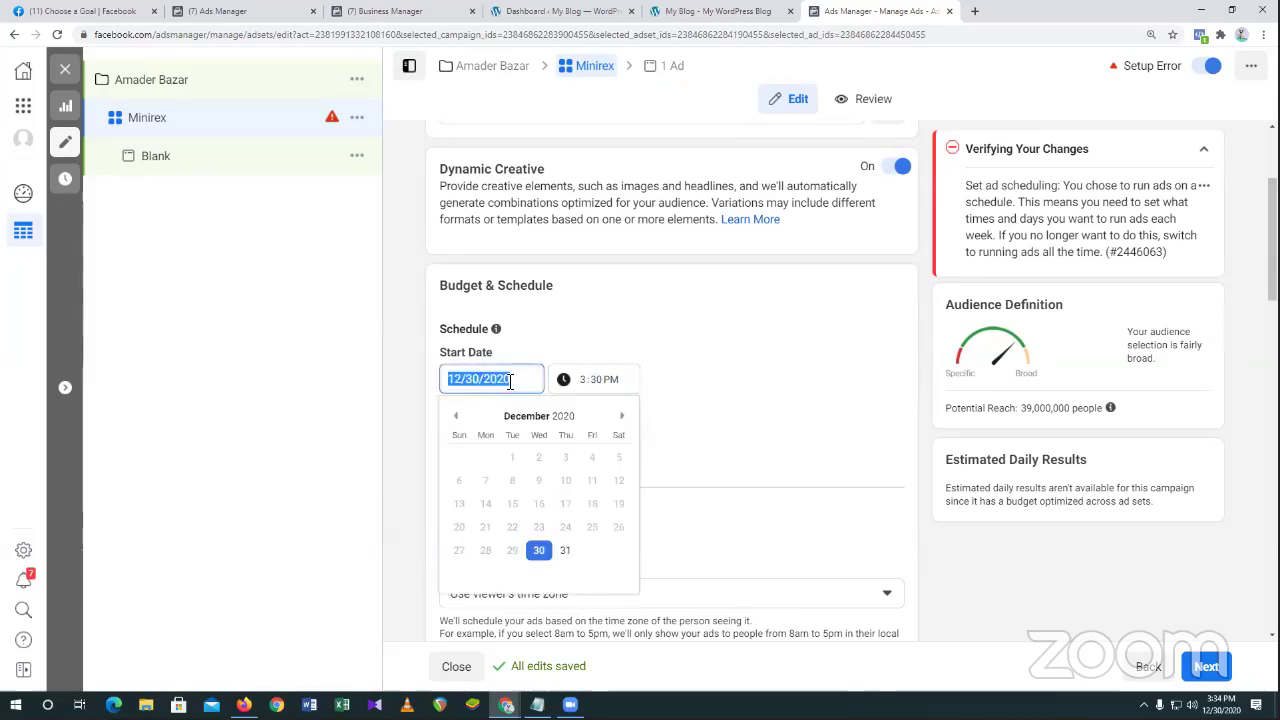
{"action": "left_click", "coordinate": [568, 551]}
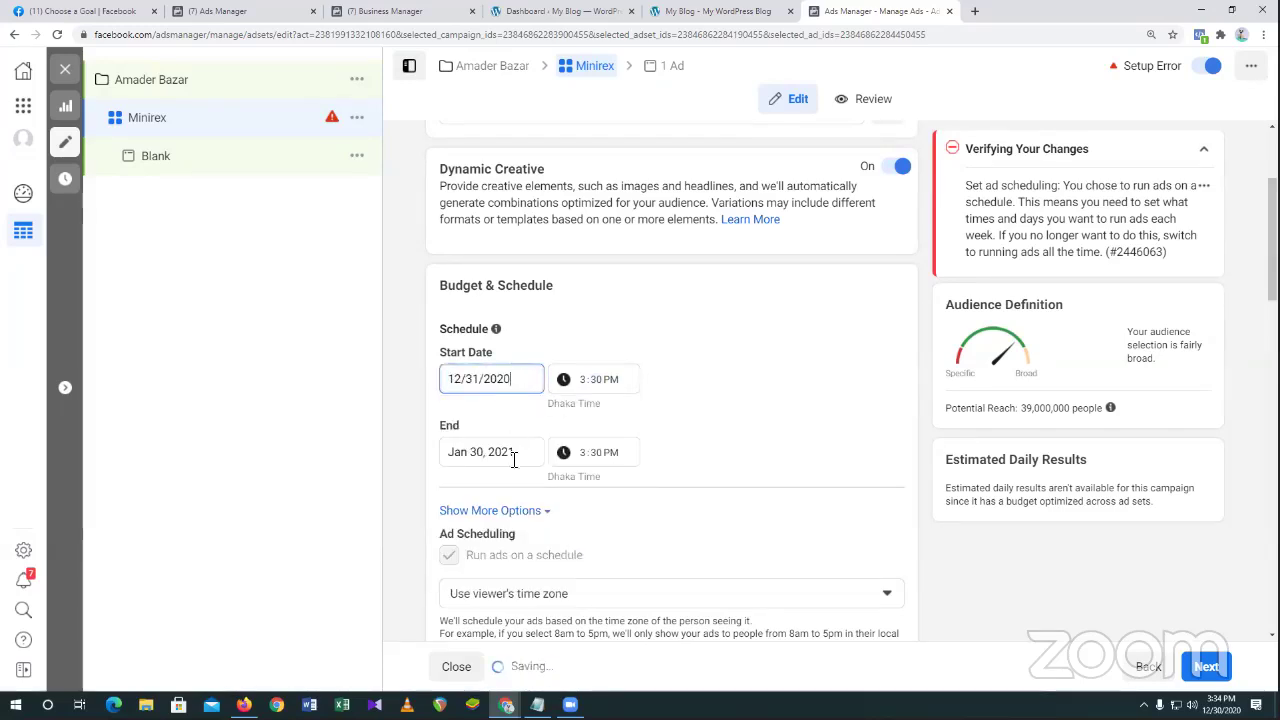
{"action": "left_click", "coordinate": [563, 379]}
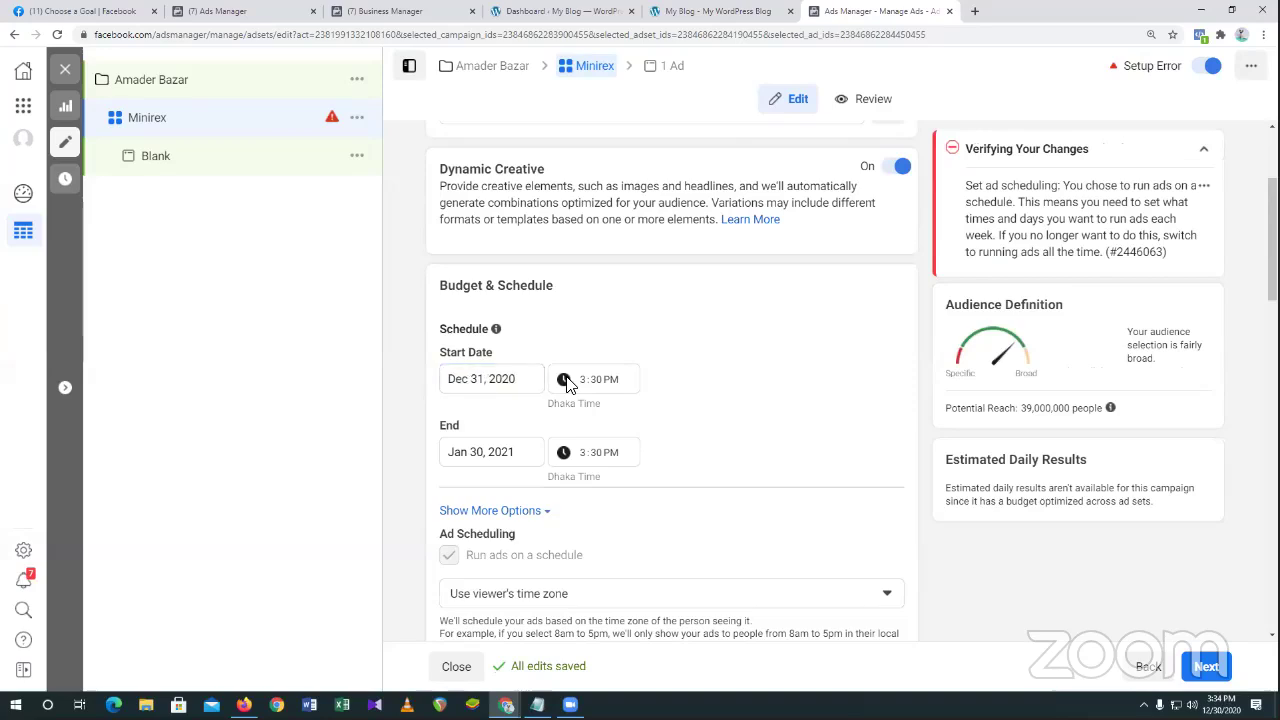
{"action": "left_click", "coordinate": [612, 380]}
{"action": "left_click", "coordinate": [589, 382]}
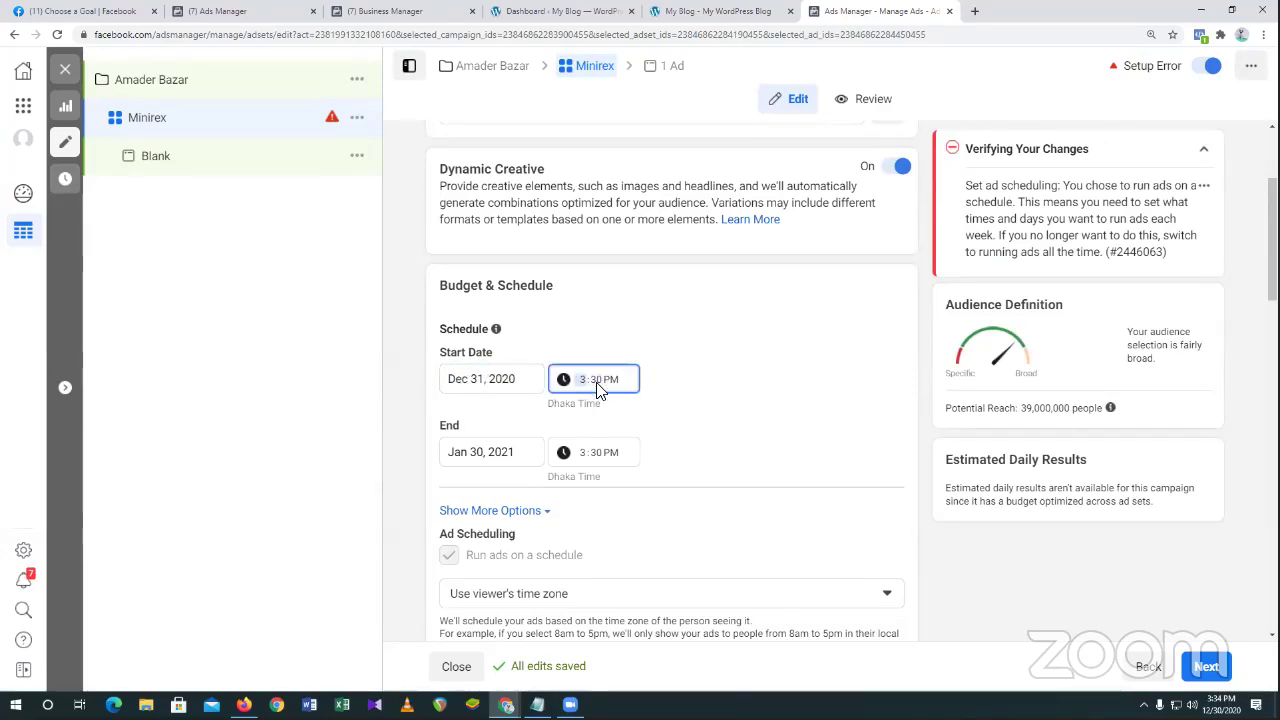
{"action": "type", "text": "9"}
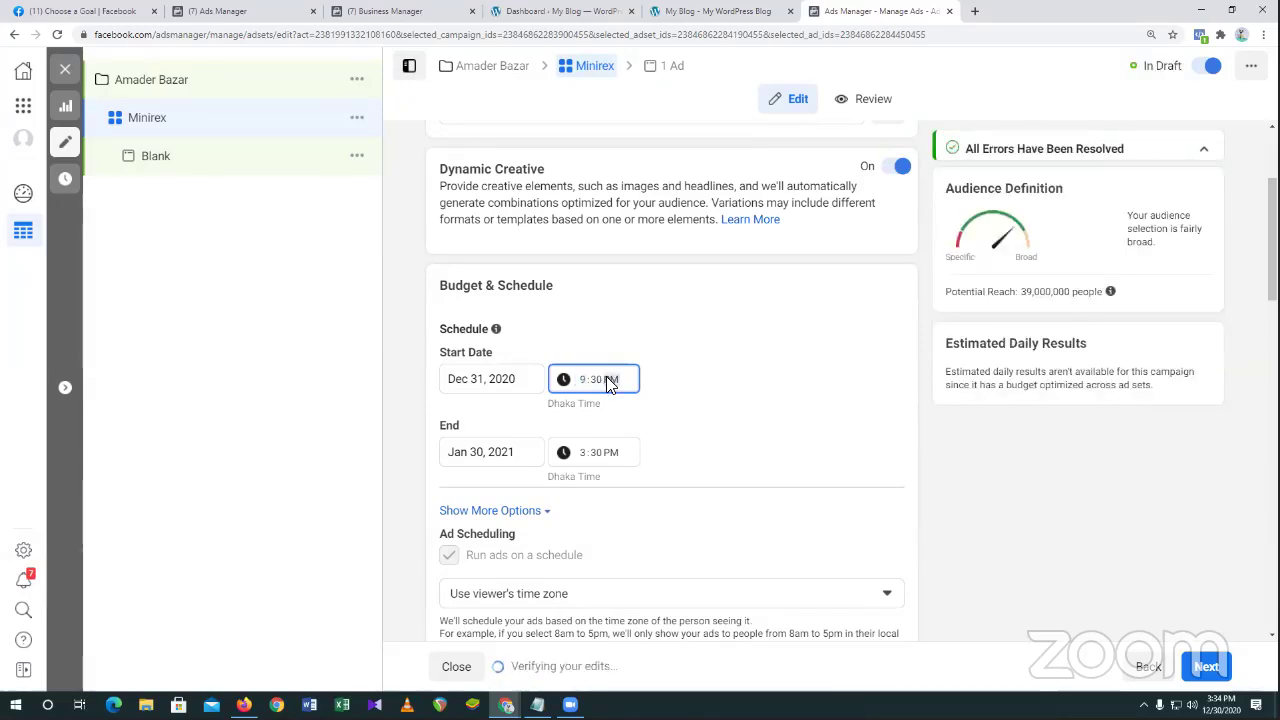
{"action": "type", "text": "a"}
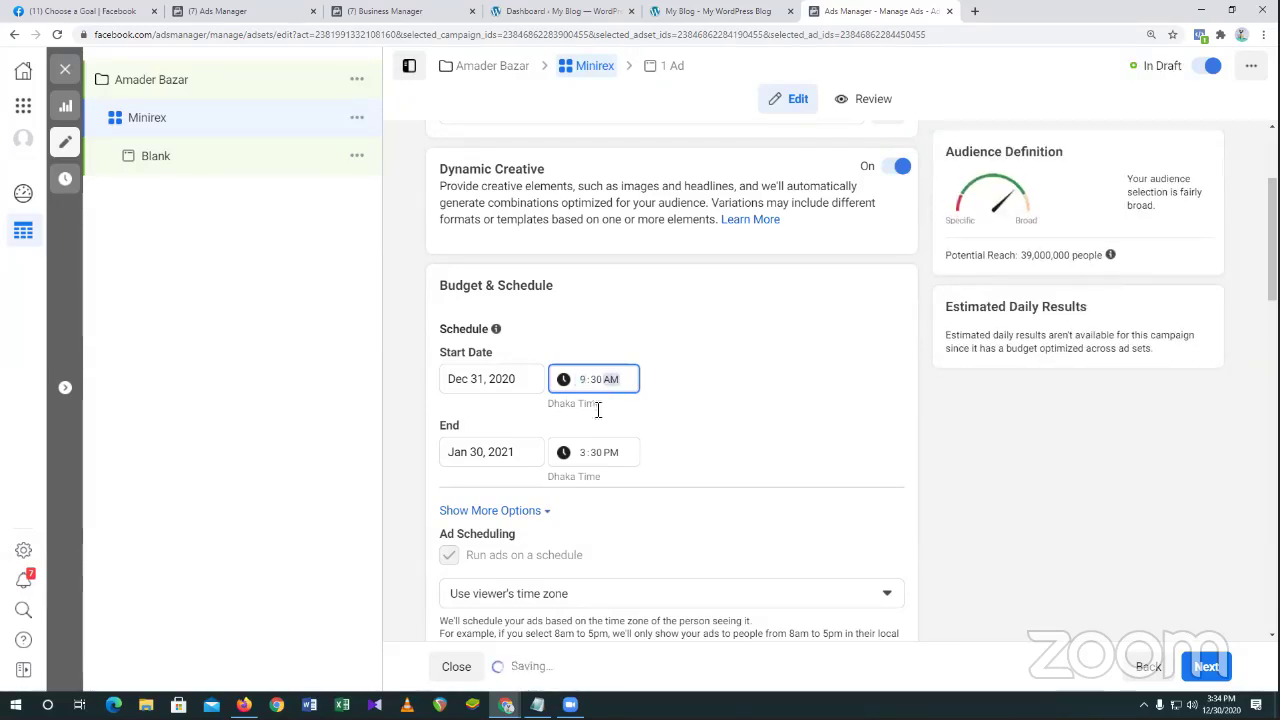
Set the ad set's end date to Jan 7, 2021 and turn off Dynamic Creative, accepting the deletion of creative assets.
{"action": "left_click", "coordinate": [474, 452]}
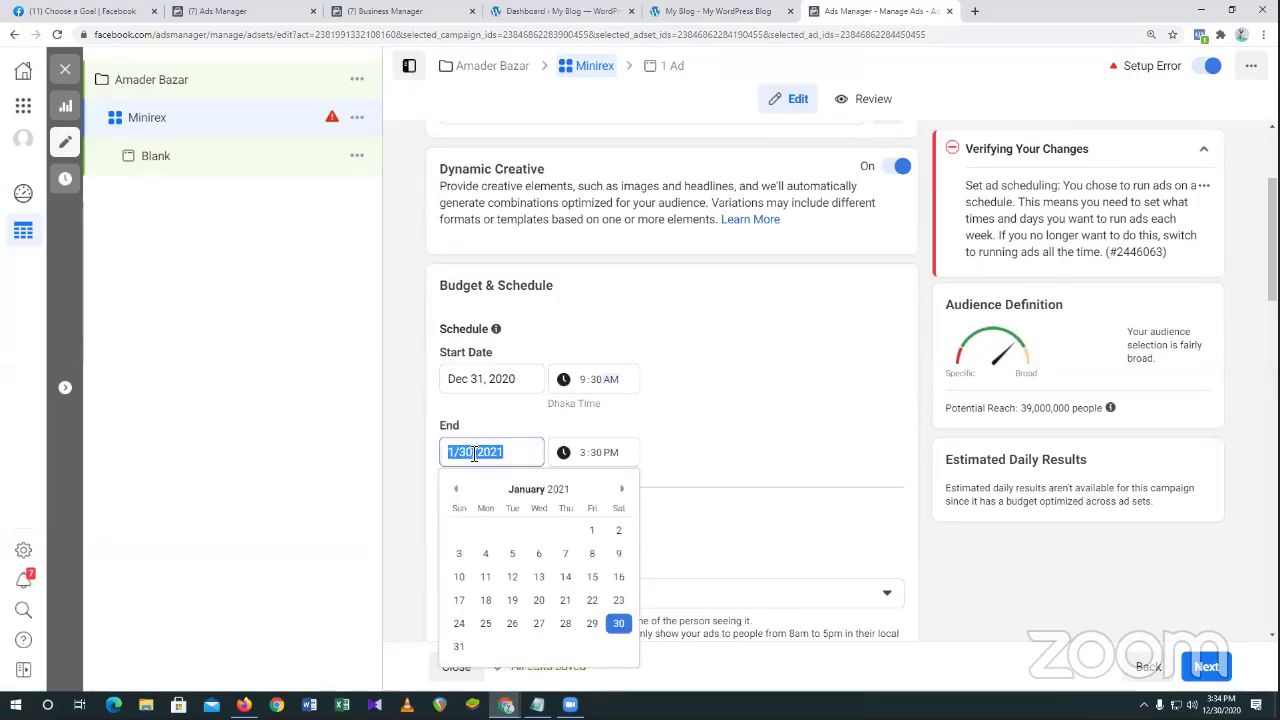
{"action": "left_click", "coordinate": [567, 554]}
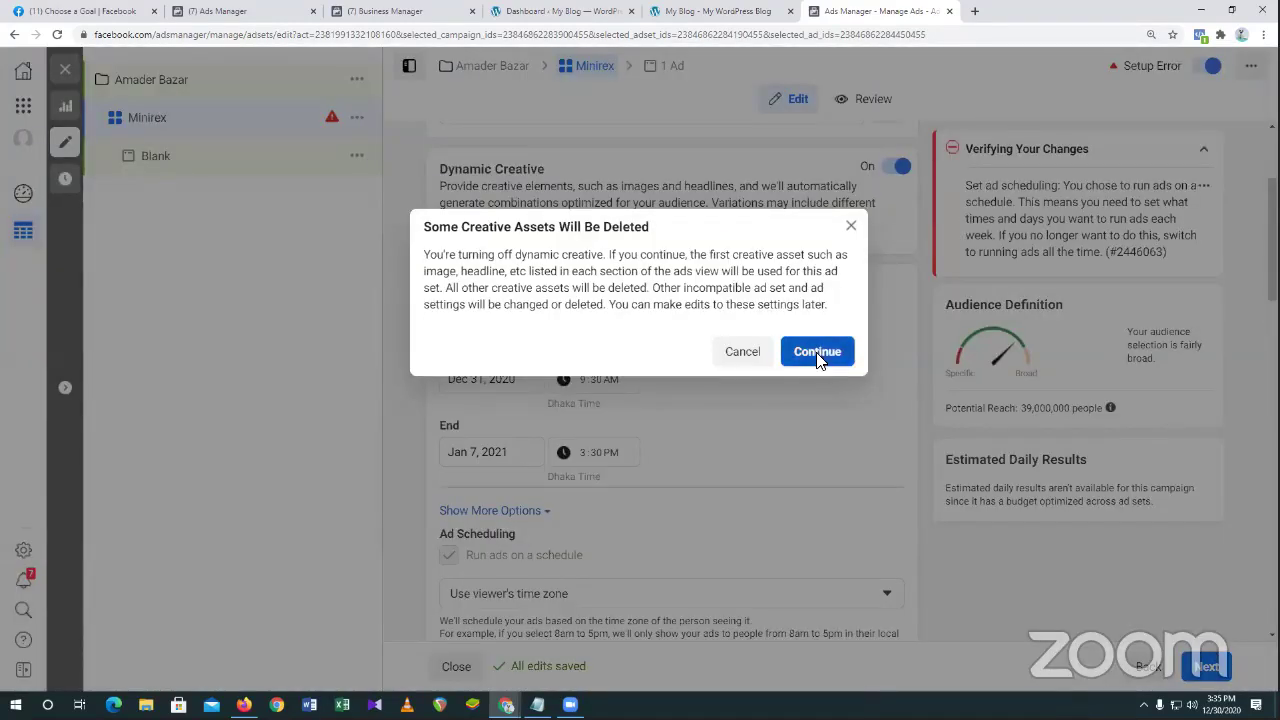
{"action": "left_click", "coordinate": [817, 351]}
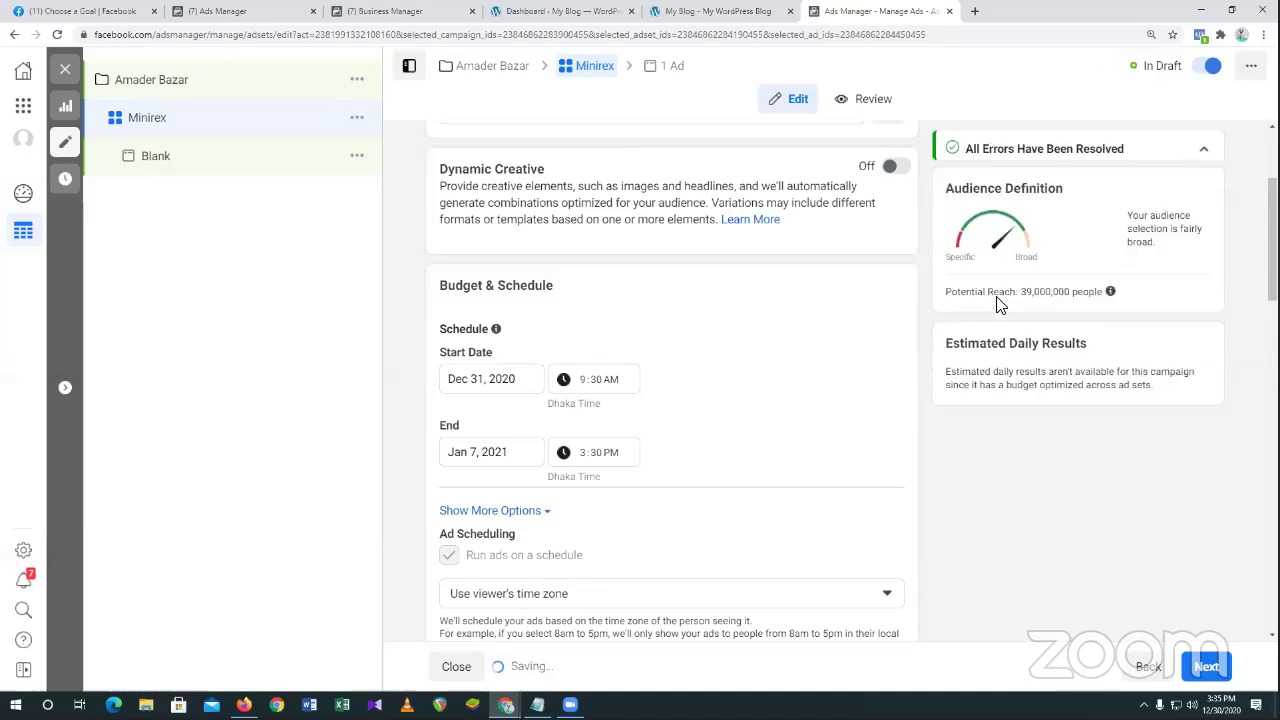
{"action": "scroll", "coordinate": [925, 300], "scroll_direction": "up", "scroll_amount": 1}
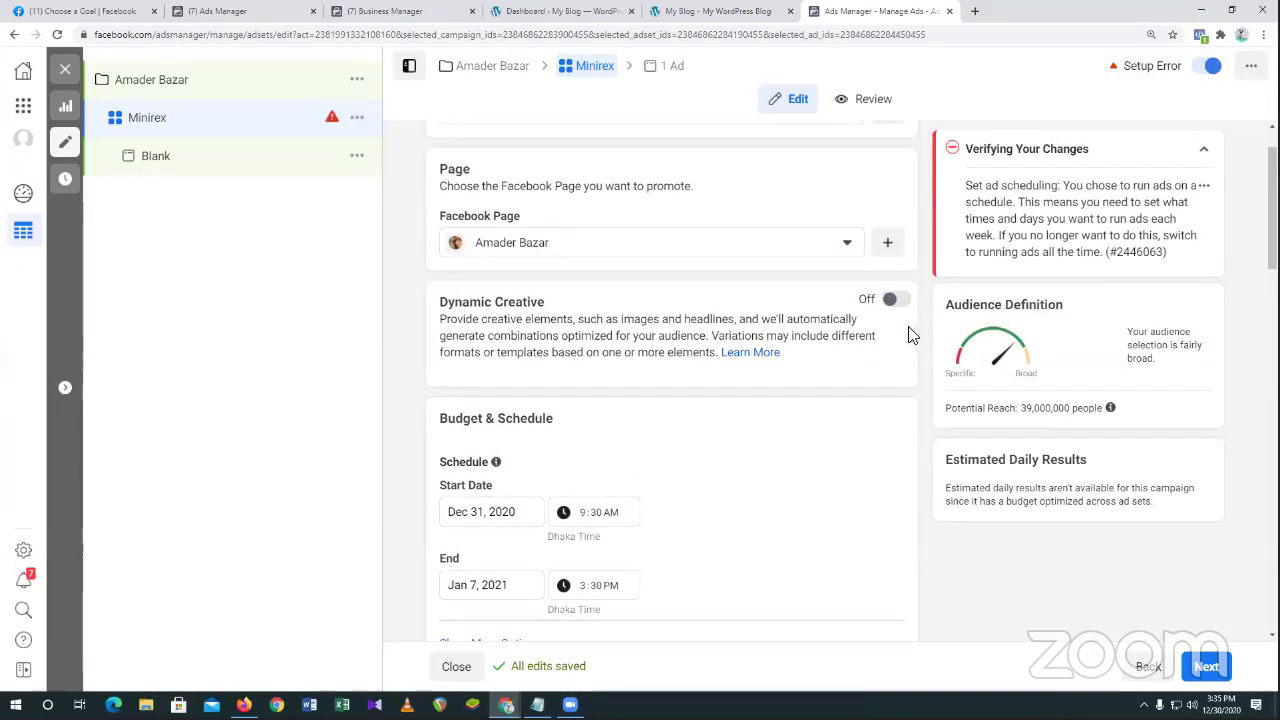
Set the Ad Scheduling time zone to this ad account's time zone (Dhaka Time).
{"action": "scroll", "coordinate": [806, 423], "scroll_direction": "down", "scroll_amount": 5}
{"action": "scroll", "coordinate": [806, 421], "scroll_direction": "down", "scroll_amount": 3}
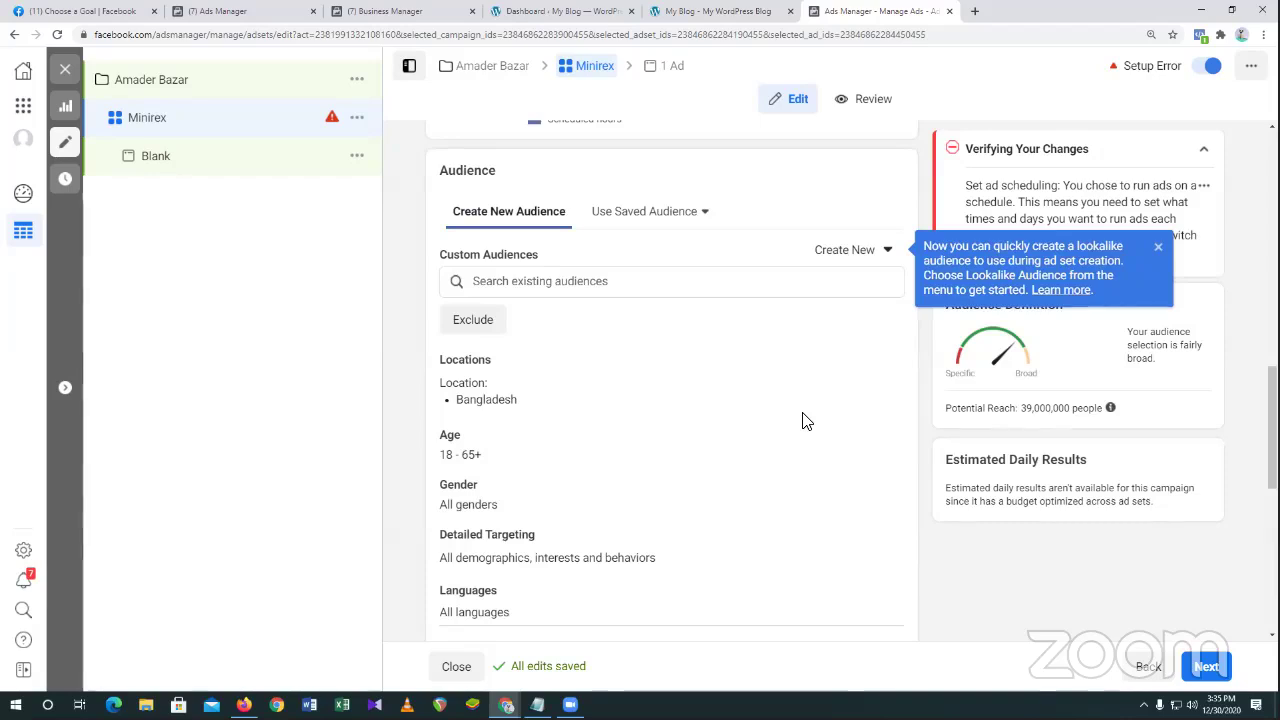
{"action": "scroll", "coordinate": [806, 421], "scroll_direction": "up", "scroll_amount": 2}
{"action": "scroll", "coordinate": [806, 421], "scroll_direction": "up", "scroll_amount": 2}
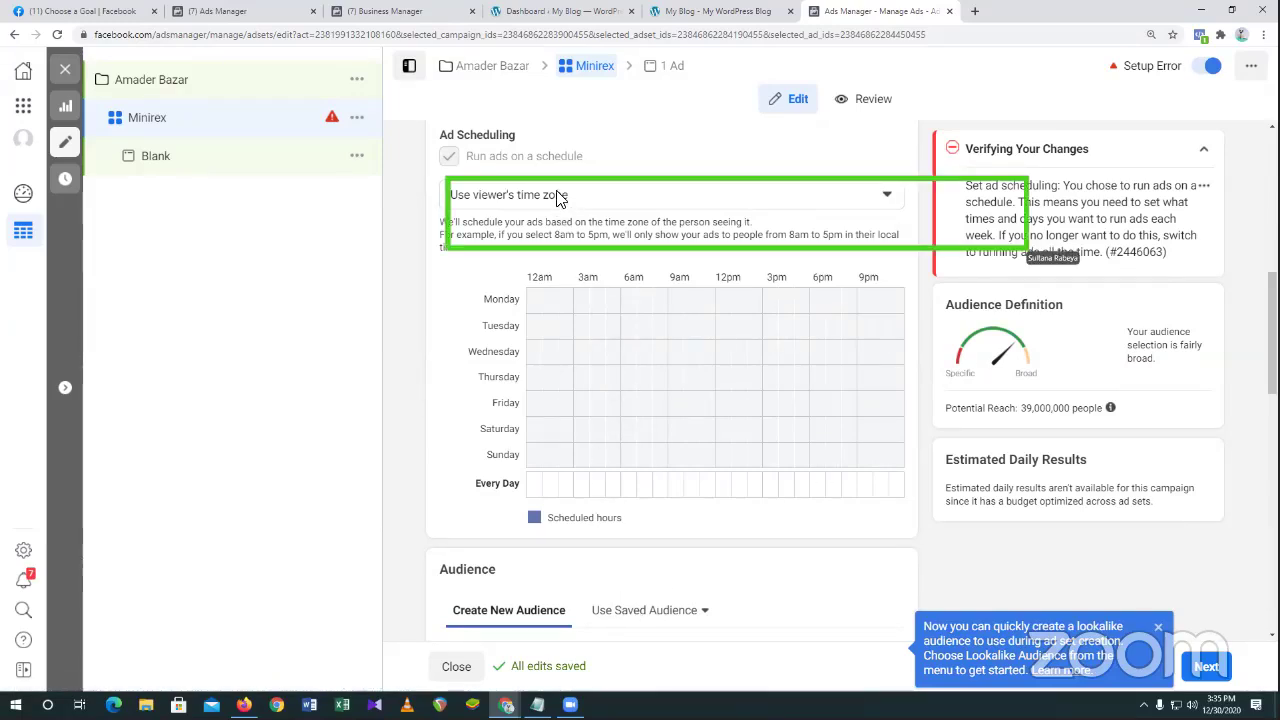
{"action": "left_click", "coordinate": [888, 194]}
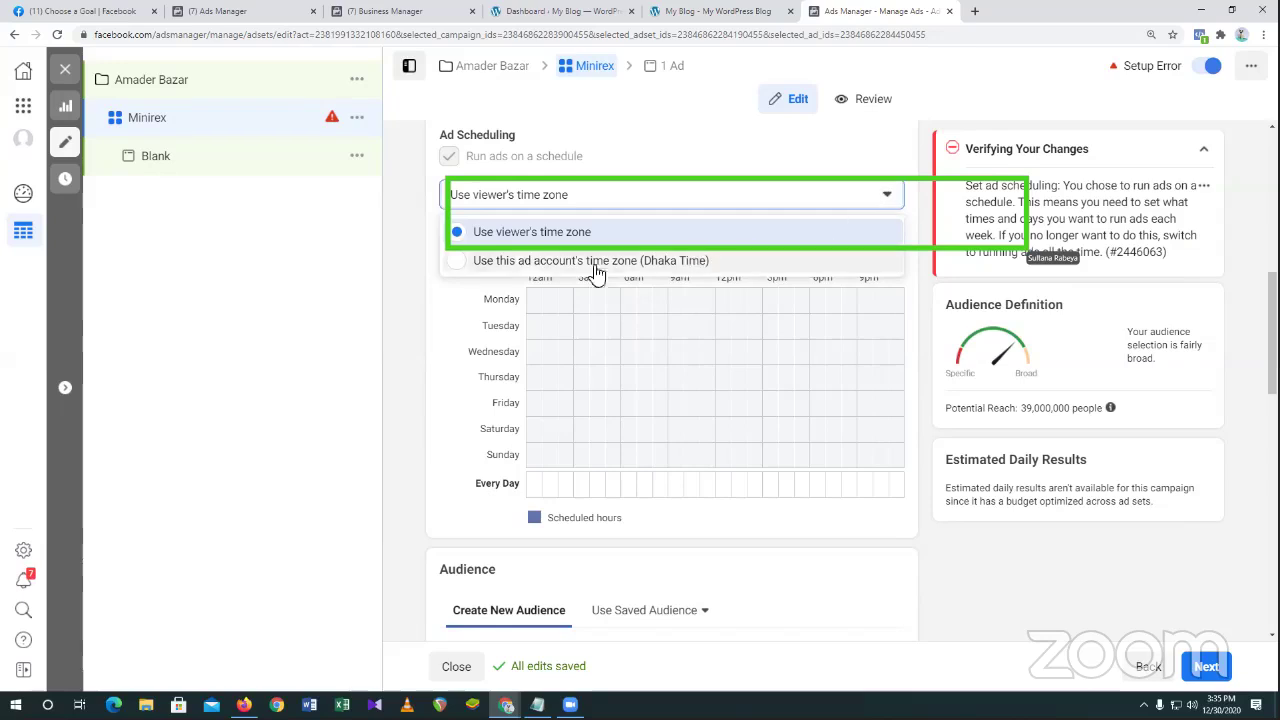
{"action": "left_click", "coordinate": [468, 262]}
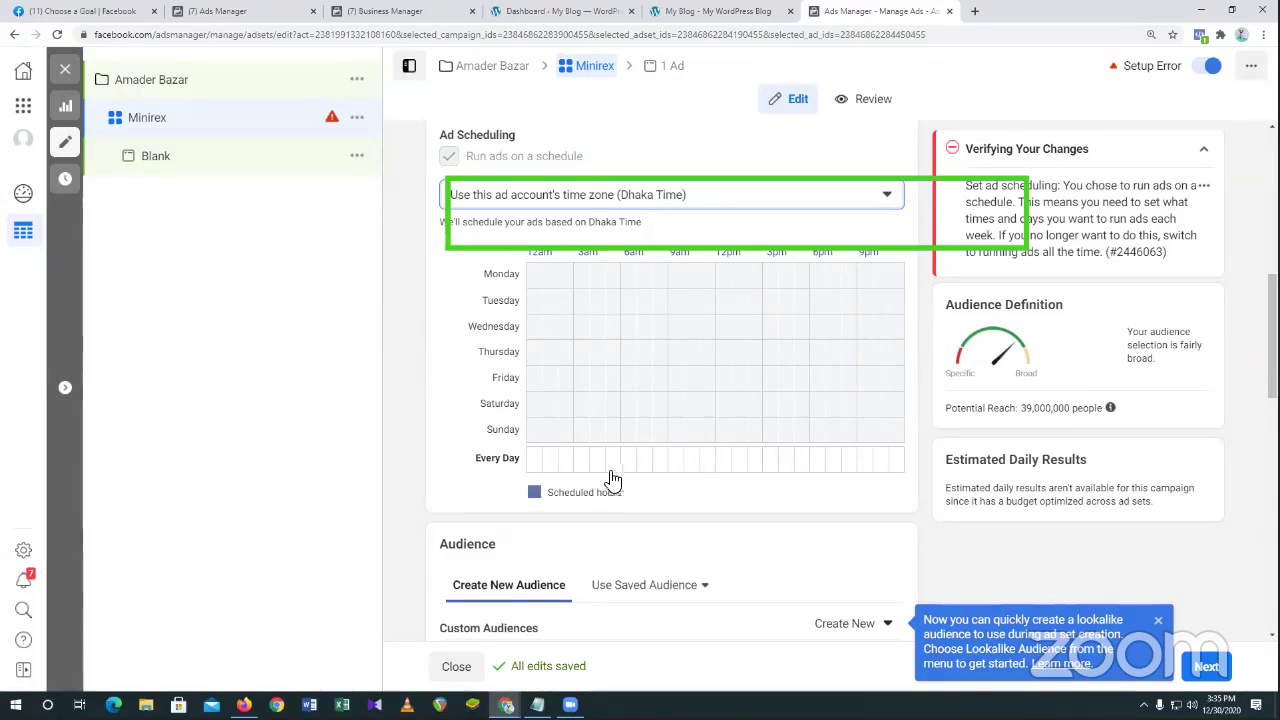
Try scheduling the ads for every day from 12am to 5am, and clear those hours again.
{"action": "left_click_drag", "start_coordinate": [531, 463], "coordinate": [588, 469]}
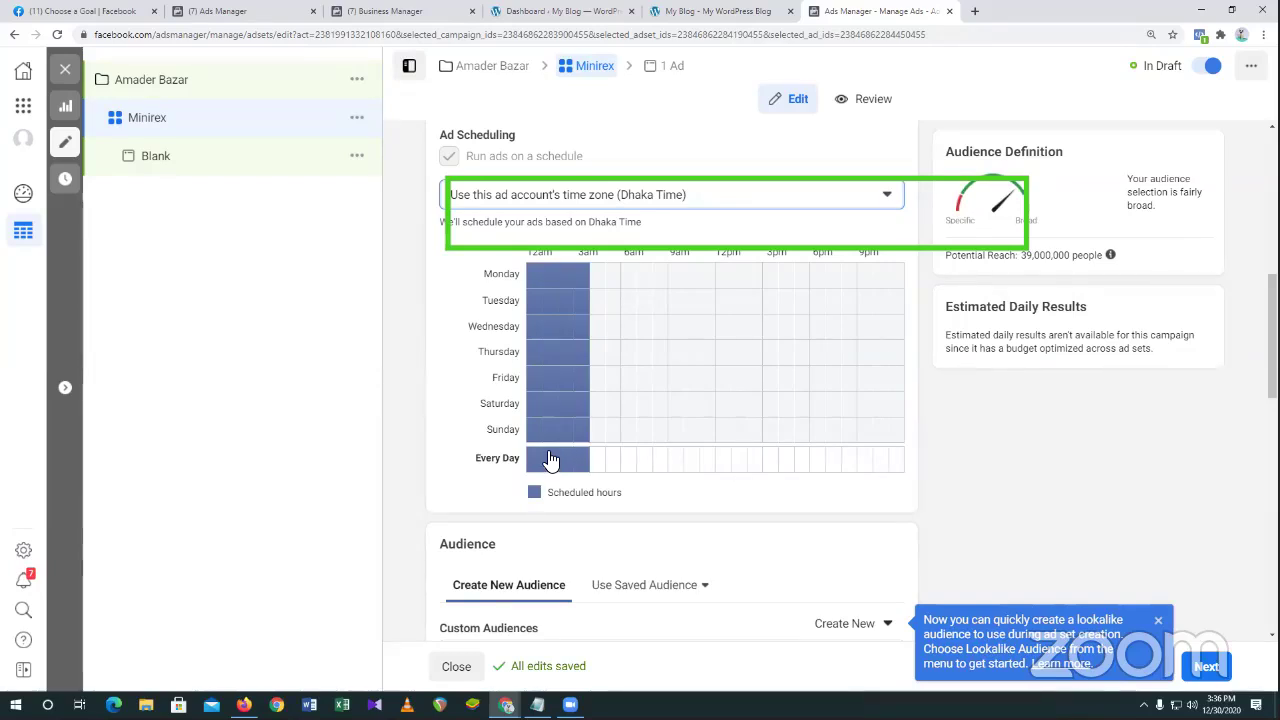
{"action": "left_click", "coordinate": [601, 463]}
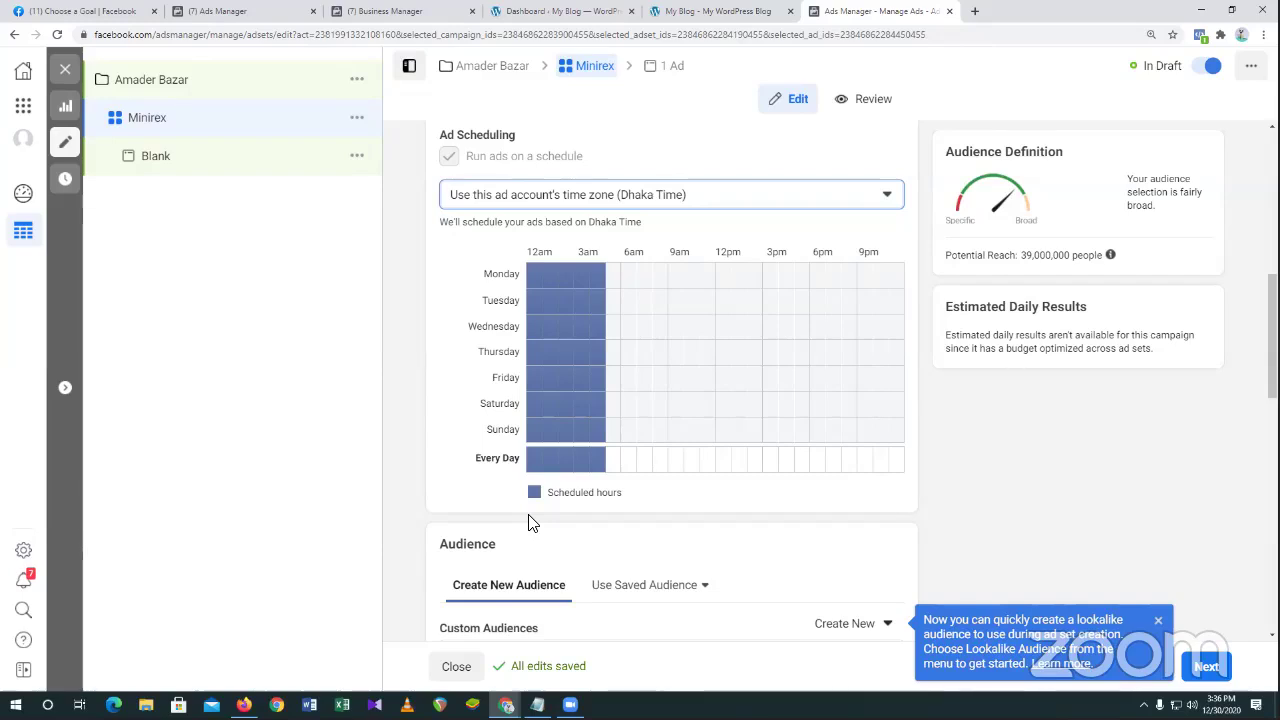
{"action": "left_click", "coordinate": [536, 462]}
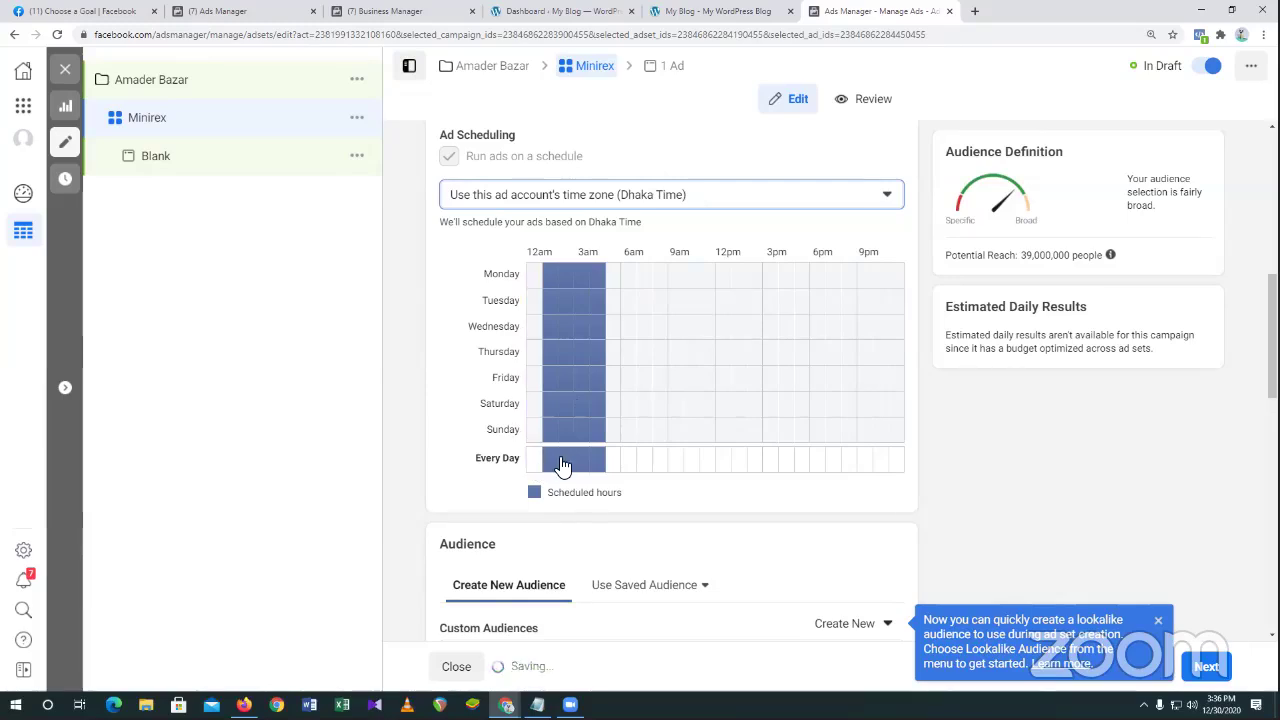
{"action": "left_click", "coordinate": [565, 462]}
{"action": "left_click", "coordinate": [552, 462]}
{"action": "left_click", "coordinate": [582, 462]}
{"action": "left_click", "coordinate": [598, 462]}
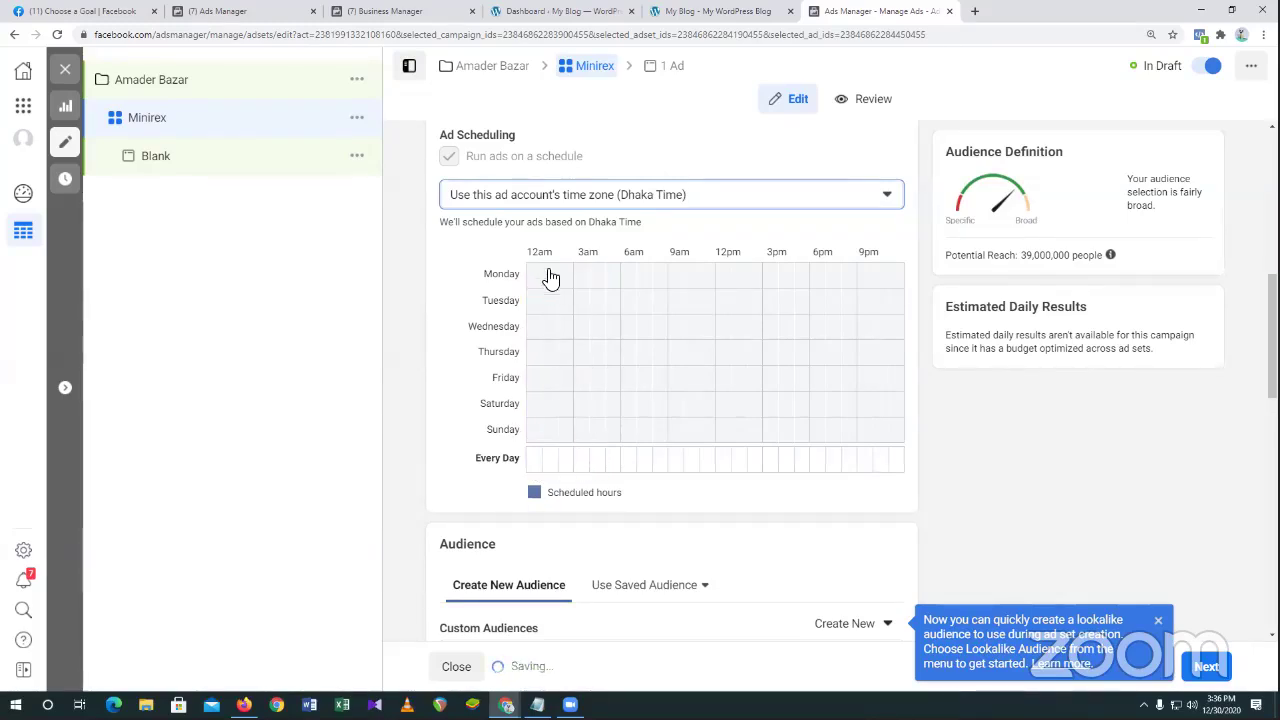
Schedule the 12am and 3am hours for every day, and fill the hours between them on Monday.
{"action": "left_click", "coordinate": [536, 462]}
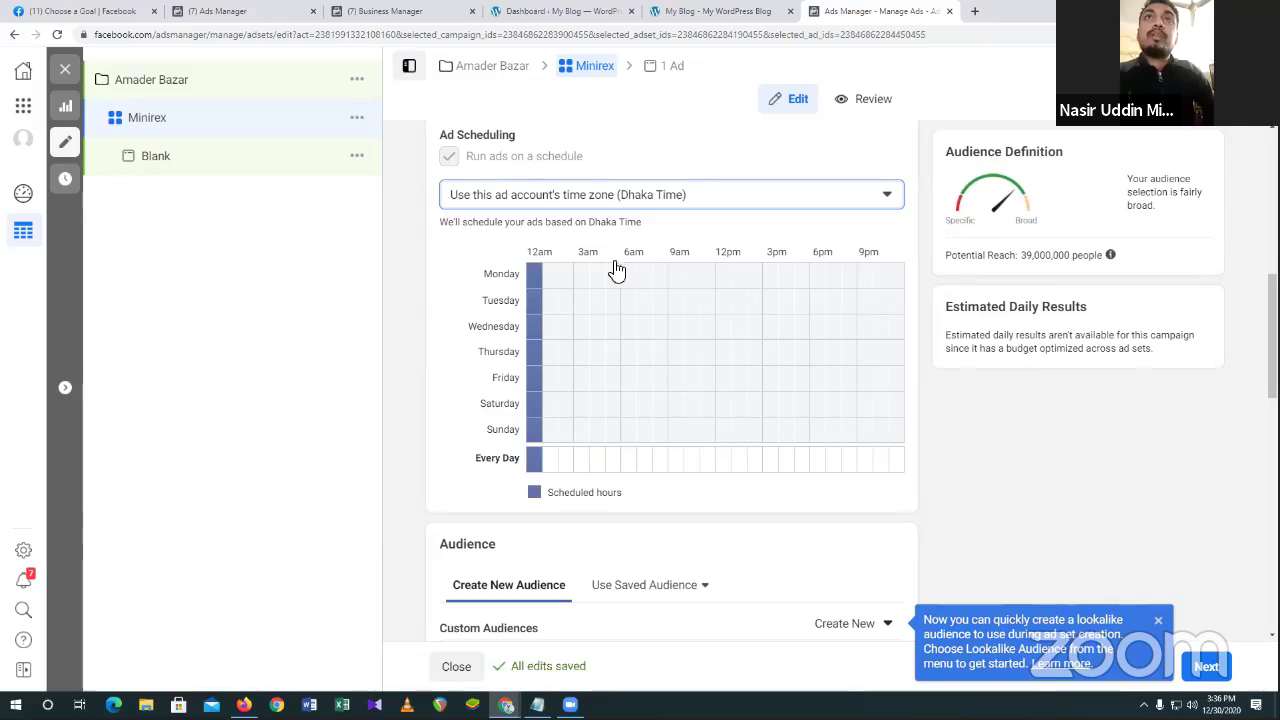
{"action": "left_click", "coordinate": [584, 462]}
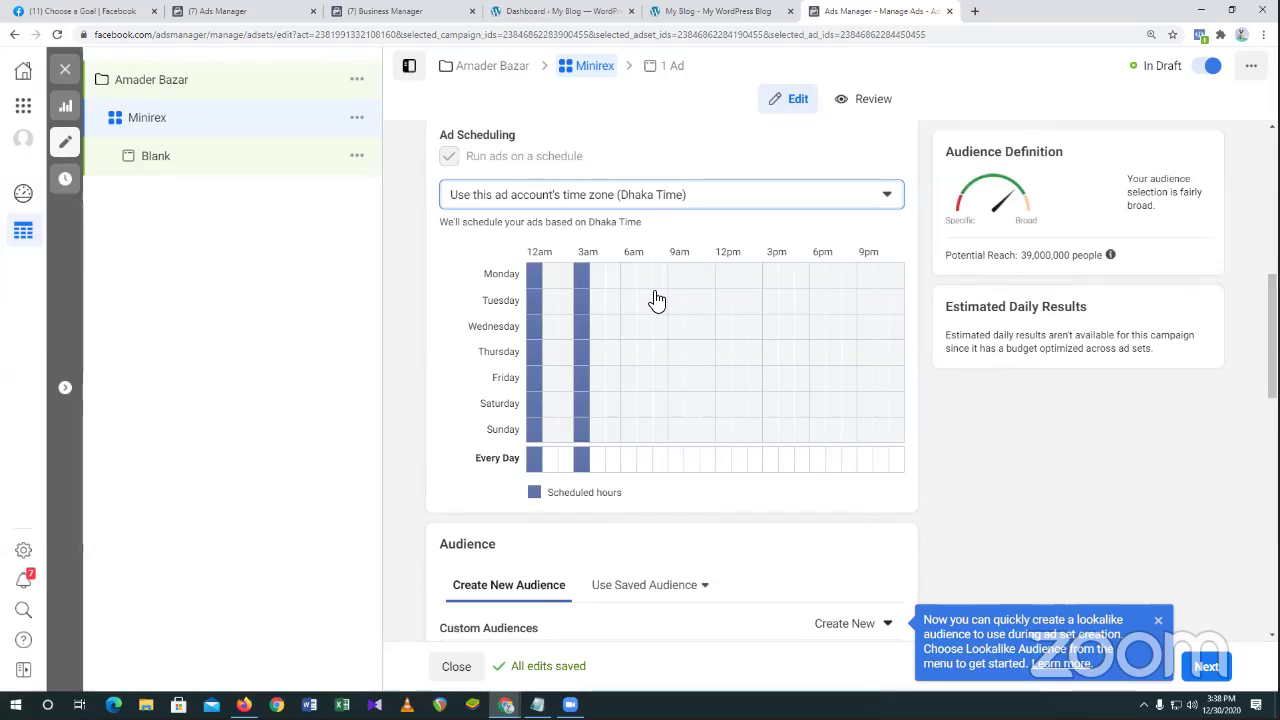
{"action": "left_click", "coordinate": [582, 274]}
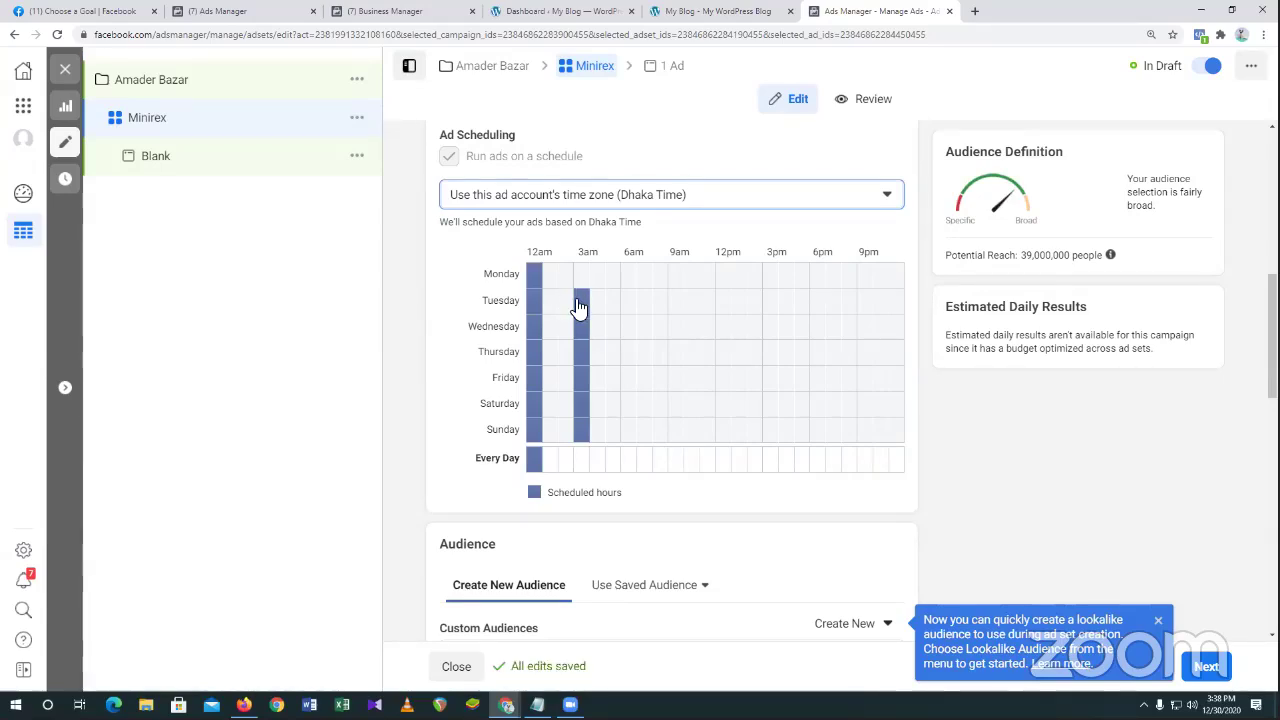
{"action": "left_click_drag", "start_coordinate": [548, 274], "coordinate": [586, 278]}
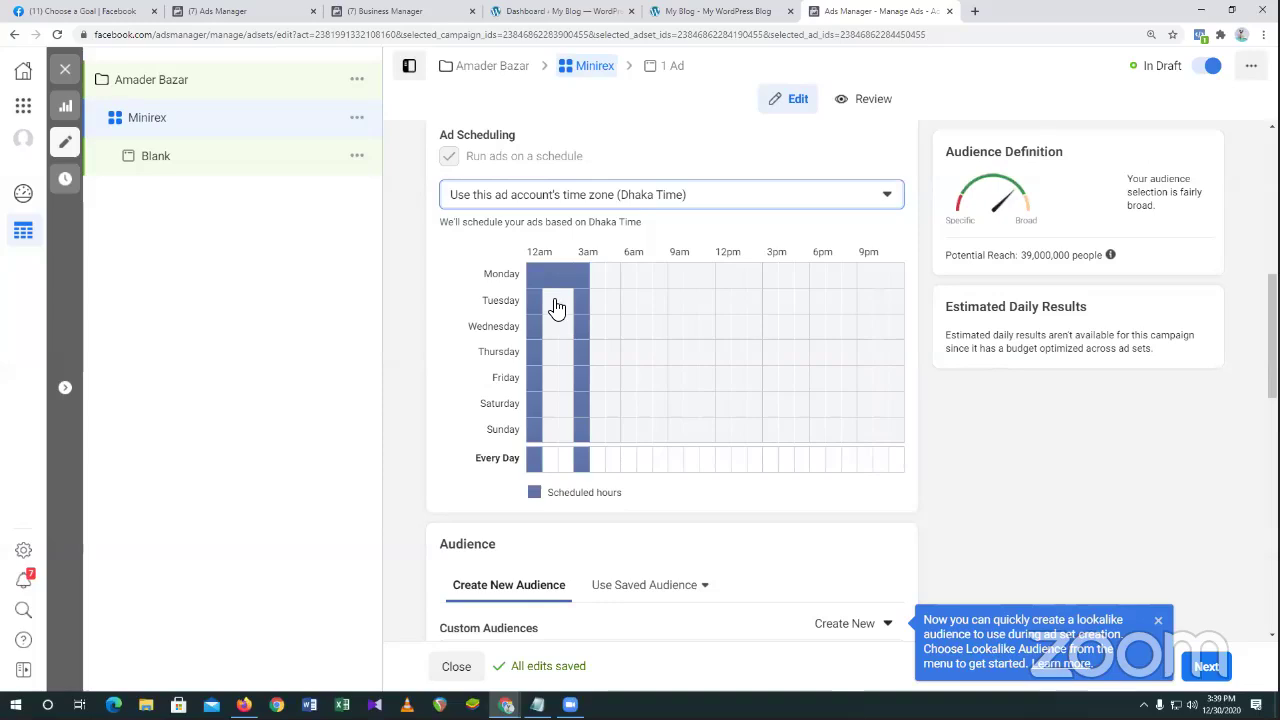
Schedule the 9am hour on Monday and clear all the scheduled hours between 12am and 4am on every day.
{"action": "left_click", "coordinate": [677, 276]}
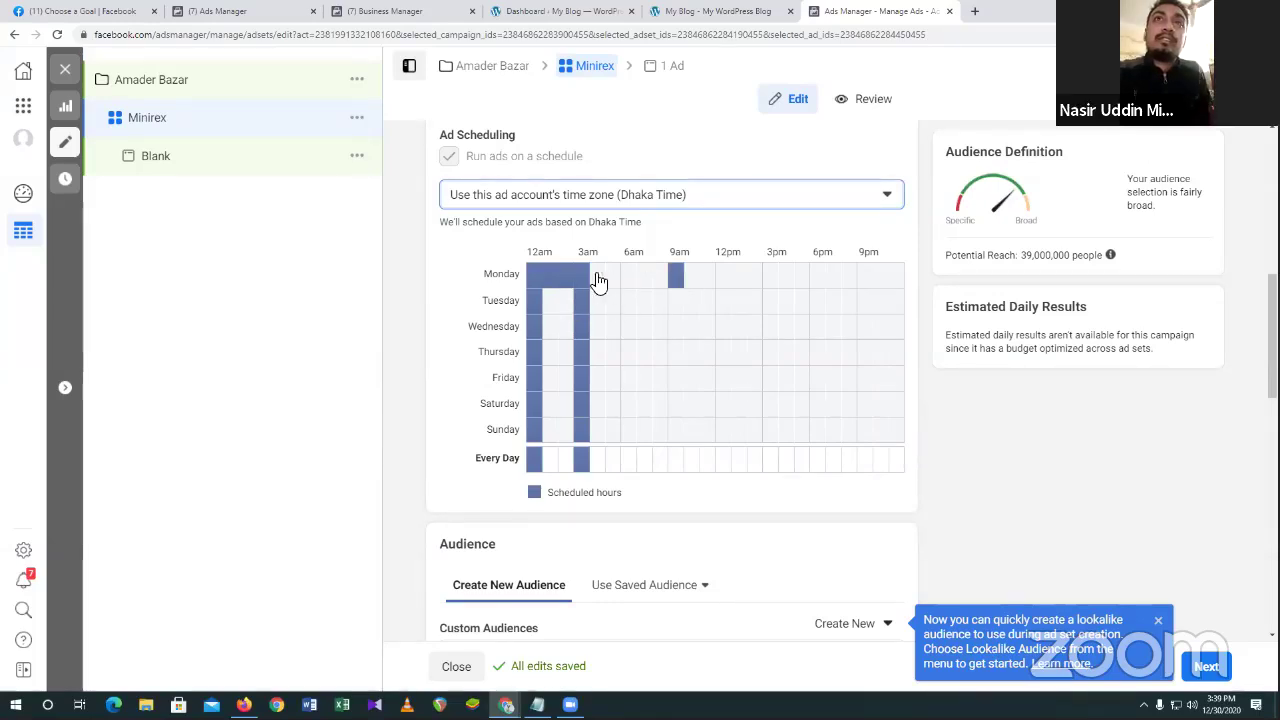
{"action": "mouse_move", "coordinate": [548, 282]}
{"action": "left_mouse_down"}
{"action": "mouse_move", "coordinate": [584, 283]}
{"action": "mouse_move", "coordinate": [580, 425]}
{"action": "mouse_move", "coordinate": [532, 408]}
{"action": "mouse_move", "coordinate": [534, 372]}
{"action": "left_mouse_up"}
{"action": "left_click", "coordinate": [533, 302]}
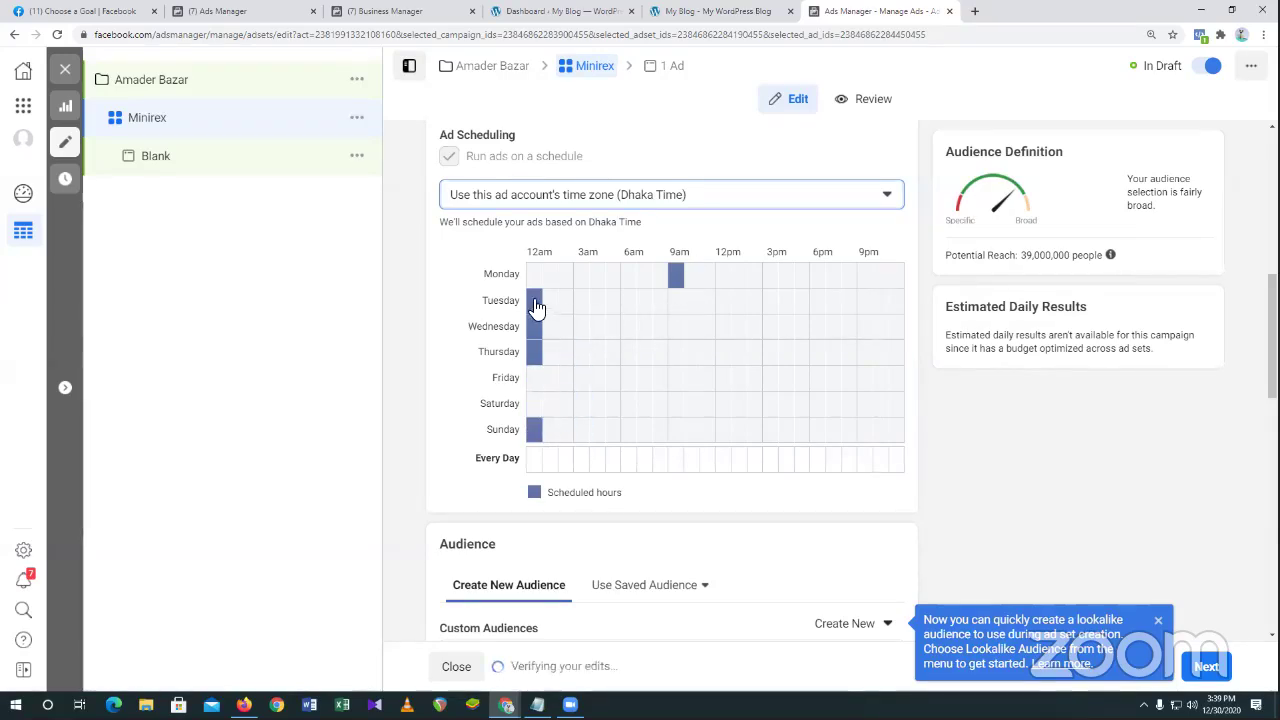
{"action": "left_click", "coordinate": [537, 330]}
{"action": "left_click", "coordinate": [534, 357]}
{"action": "left_click", "coordinate": [534, 429]}
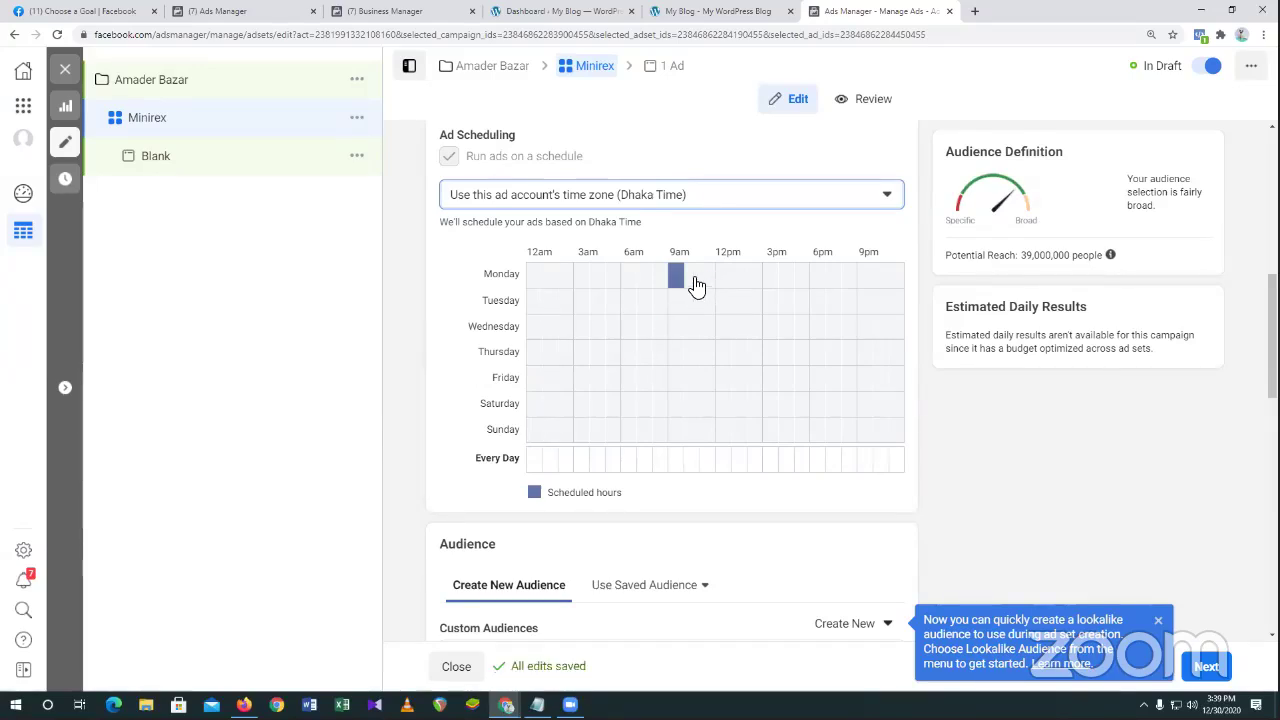
Schedule the ads from 9am to 9pm on Monday, Tuesday, Wednesday and Thursday.
{"action": "left_click_drag", "start_coordinate": [697, 286], "coordinate": [833, 279]}
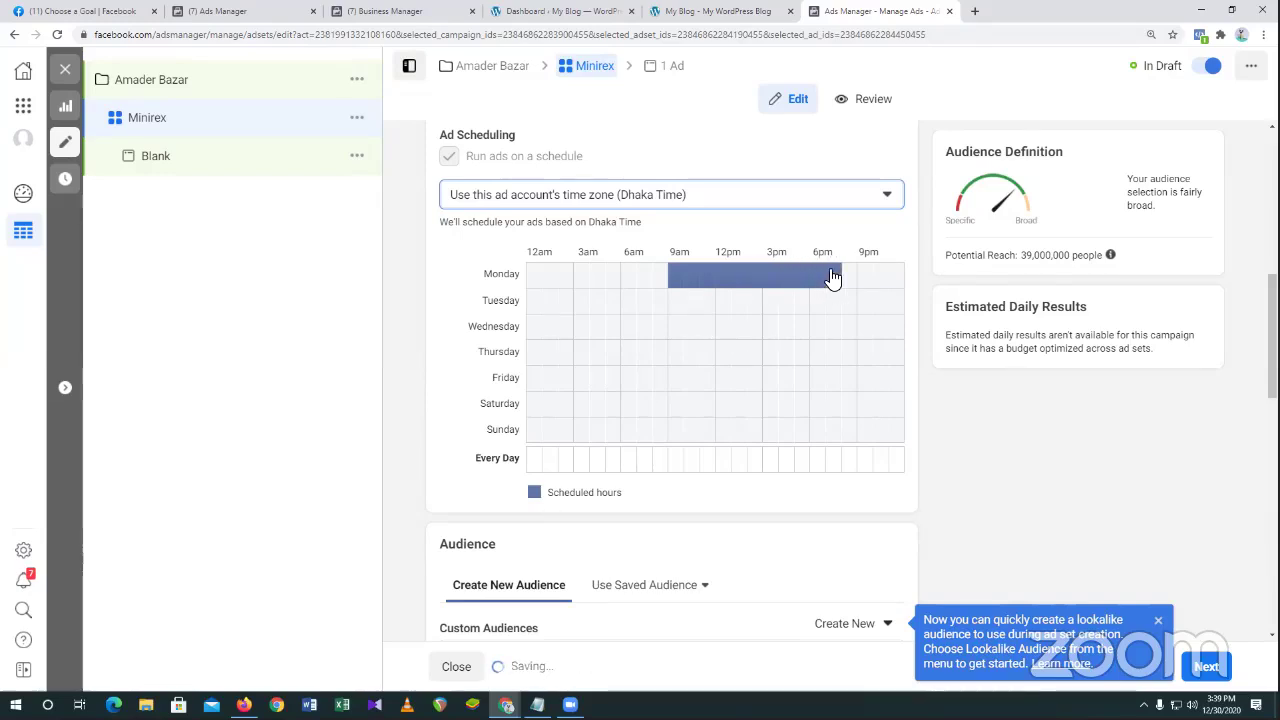
{"action": "left_click", "coordinate": [850, 284]}
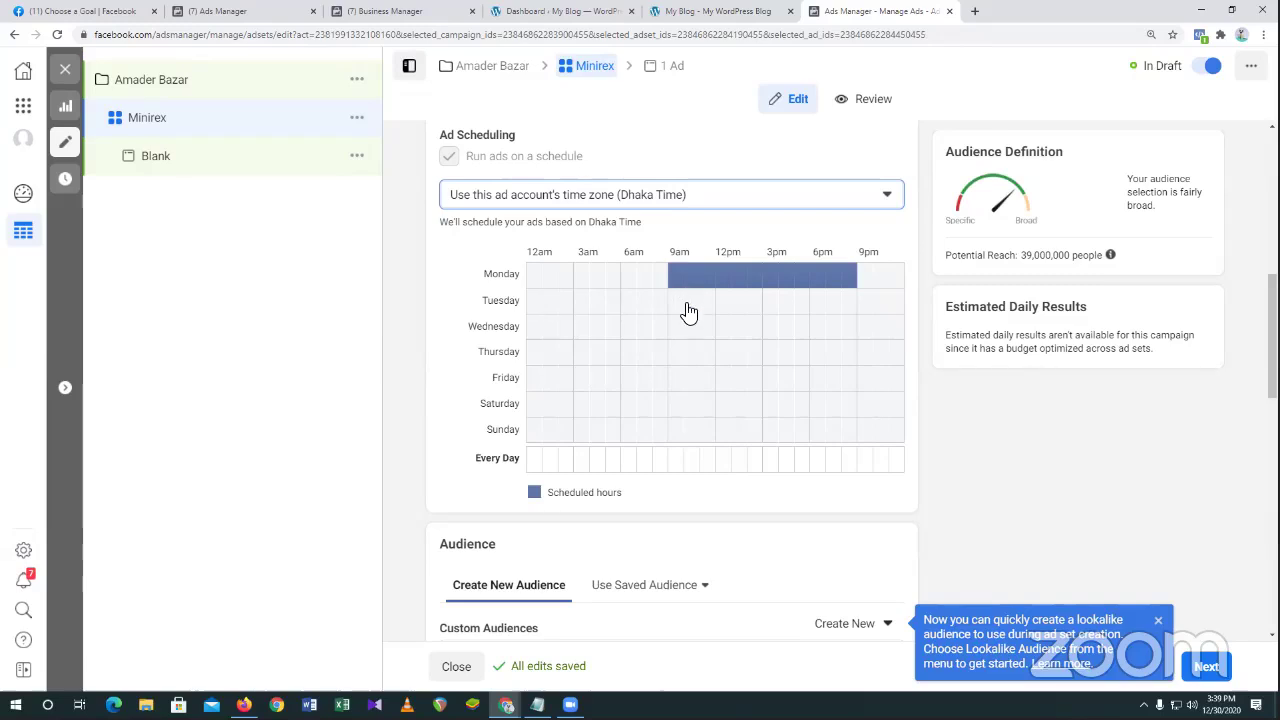
{"action": "left_click_drag", "start_coordinate": [682, 310], "coordinate": [858, 308]}
{"action": "left_click_drag", "start_coordinate": [671, 337], "coordinate": [850, 337]}
{"action": "left_click_drag", "start_coordinate": [674, 360], "coordinate": [847, 352]}
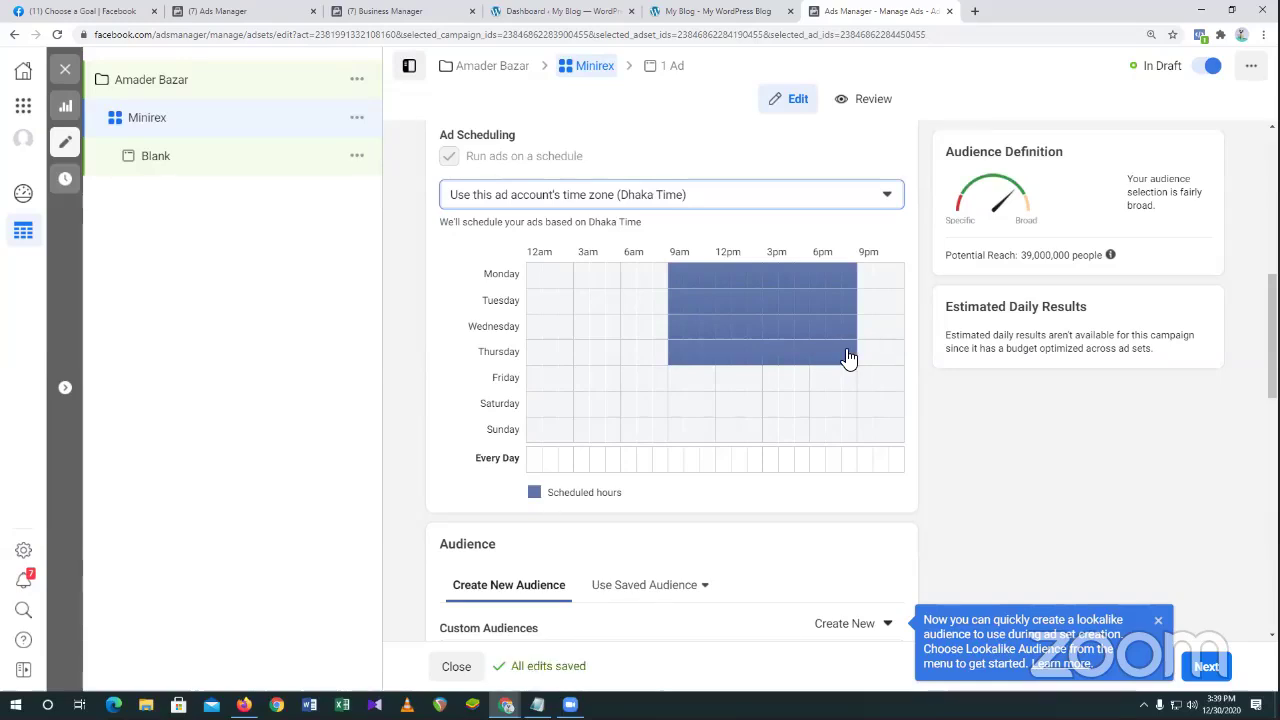
Clear Thursday's scheduled hours and schedule Friday from 2pm to midnight.
{"action": "mouse_move", "coordinate": [848, 358]}
{"action": "left_mouse_down"}
{"action": "mouse_move", "coordinate": [731, 366]}
{"action": "mouse_move", "coordinate": [674, 351]}
{"action": "left_mouse_up"}
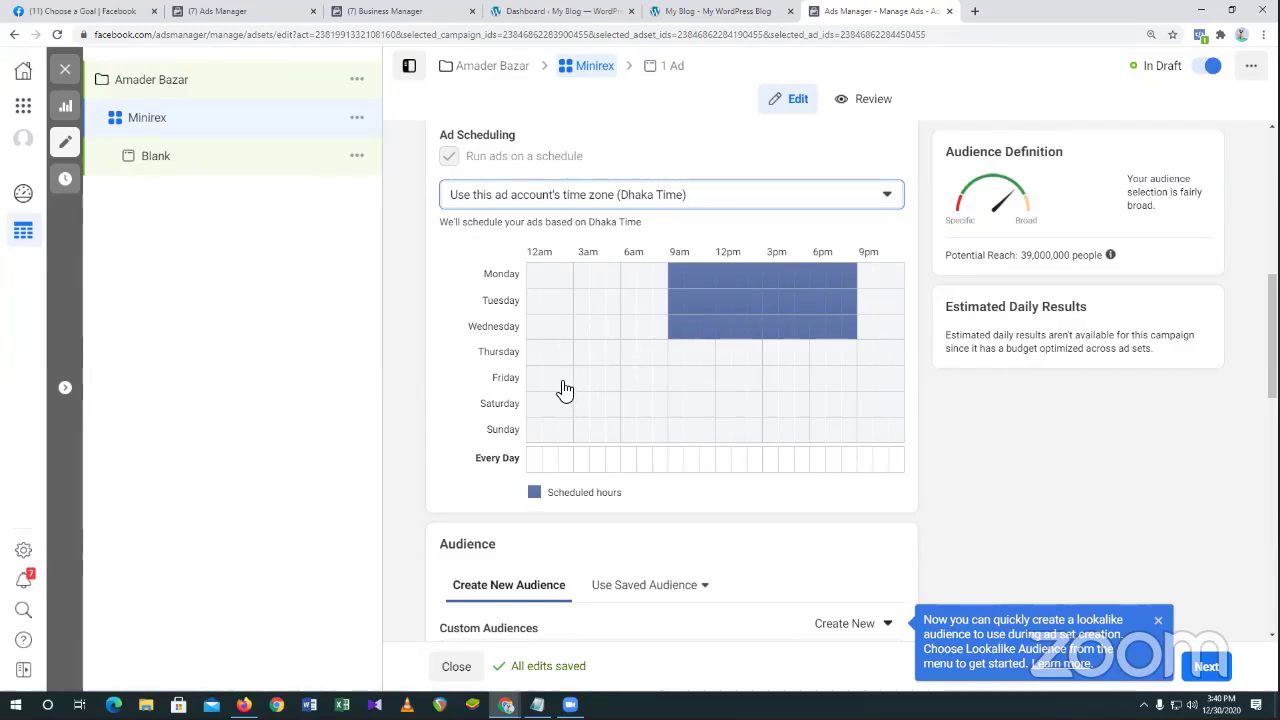
{"action": "mouse_move", "coordinate": [569, 388]}
{"action": "left_mouse_down"}
{"action": "mouse_move", "coordinate": [686, 394]}
{"action": "mouse_move", "coordinate": [571, 394]}
{"action": "left_mouse_up"}
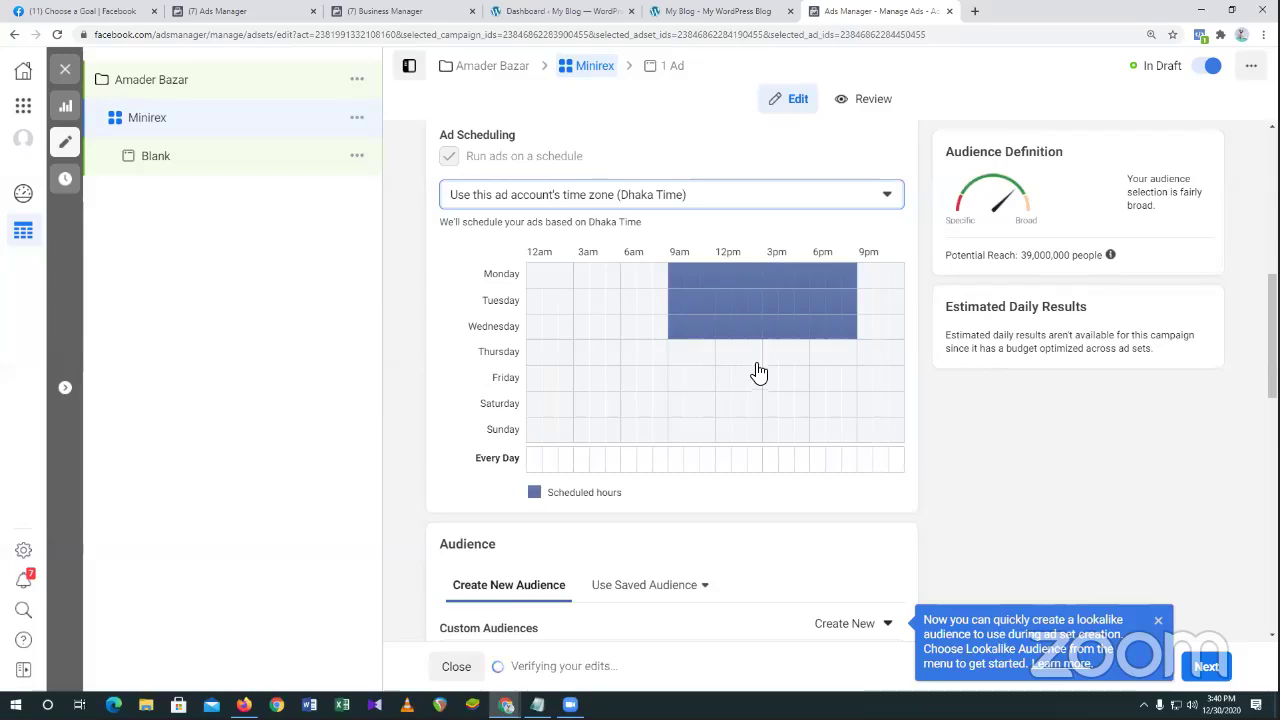
{"action": "left_click_drag", "start_coordinate": [757, 383], "coordinate": [903, 384]}
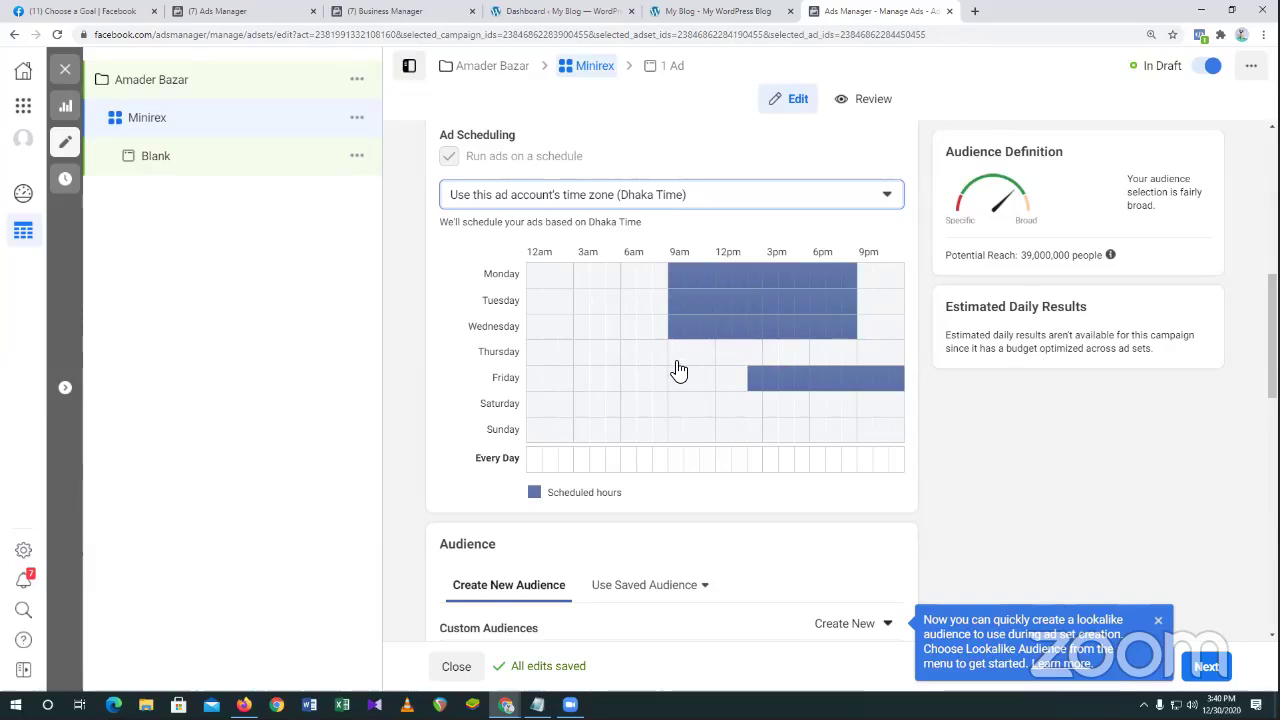
Schedule Thursday from 9am to midnight, Saturday from 9am to 9pm and Sunday from 9am to 10pm.
{"action": "scroll", "coordinate": [663, 560], "scroll_direction": "down", "scroll_amount": 2}
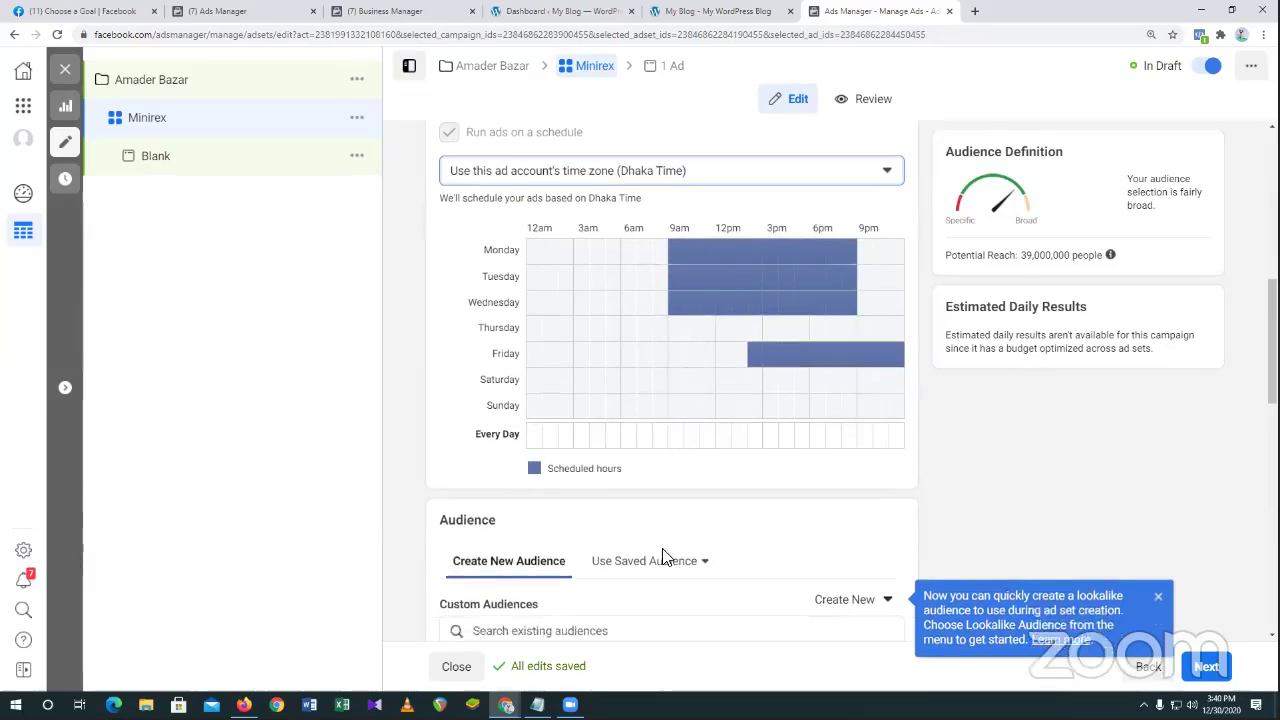
{"action": "scroll", "coordinate": [666, 446], "scroll_direction": "up", "scroll_amount": 2}
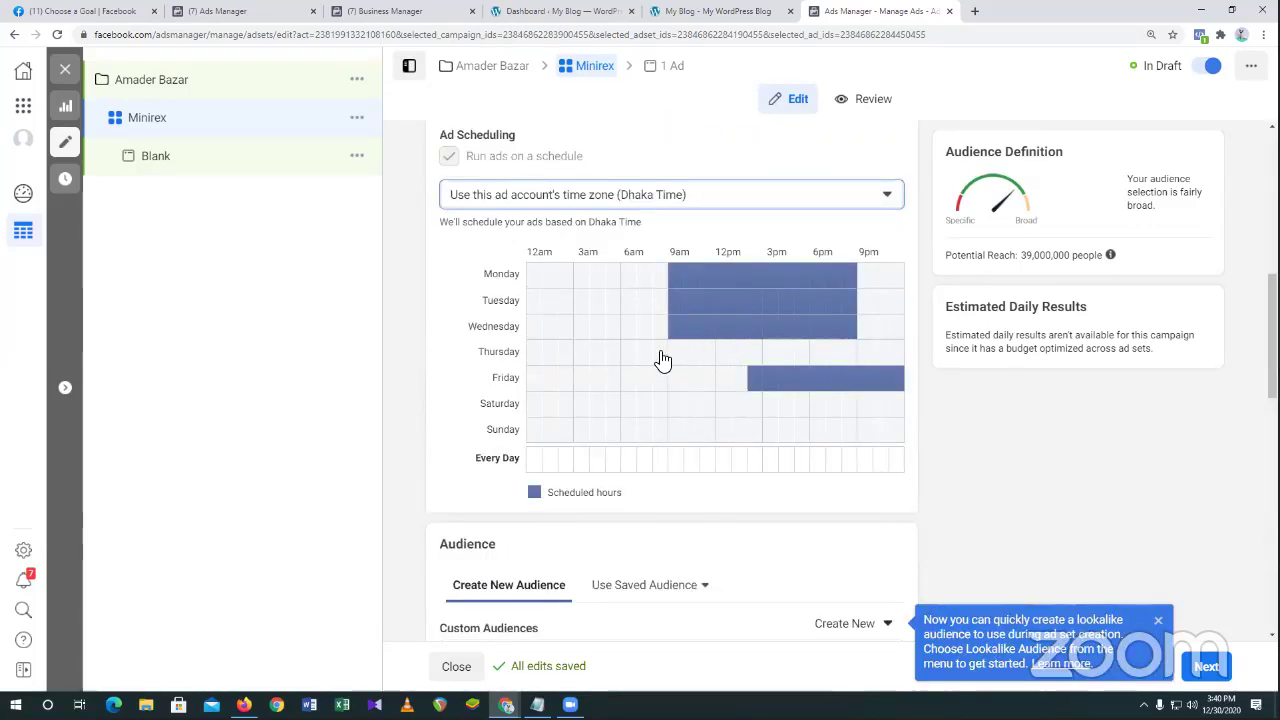
{"action": "left_click_drag", "start_coordinate": [674, 358], "coordinate": [897, 356]}
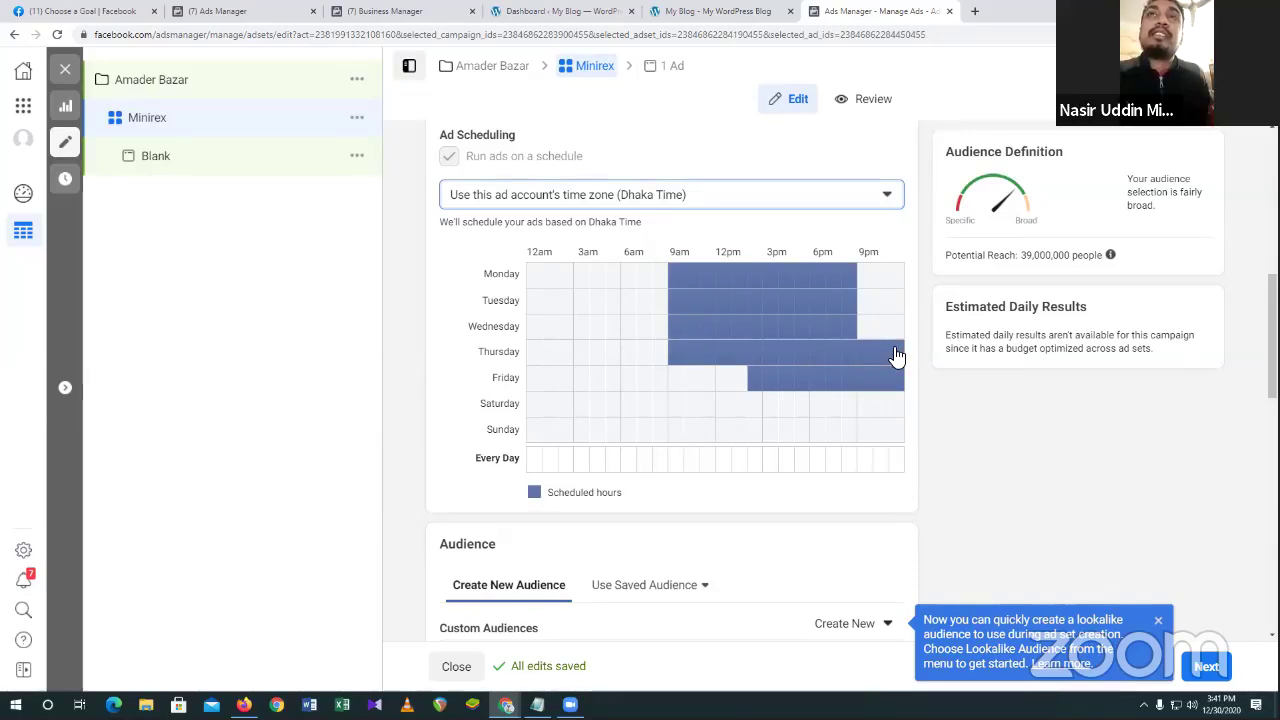
{"action": "left_click_drag", "start_coordinate": [896, 356], "coordinate": [900, 366]}
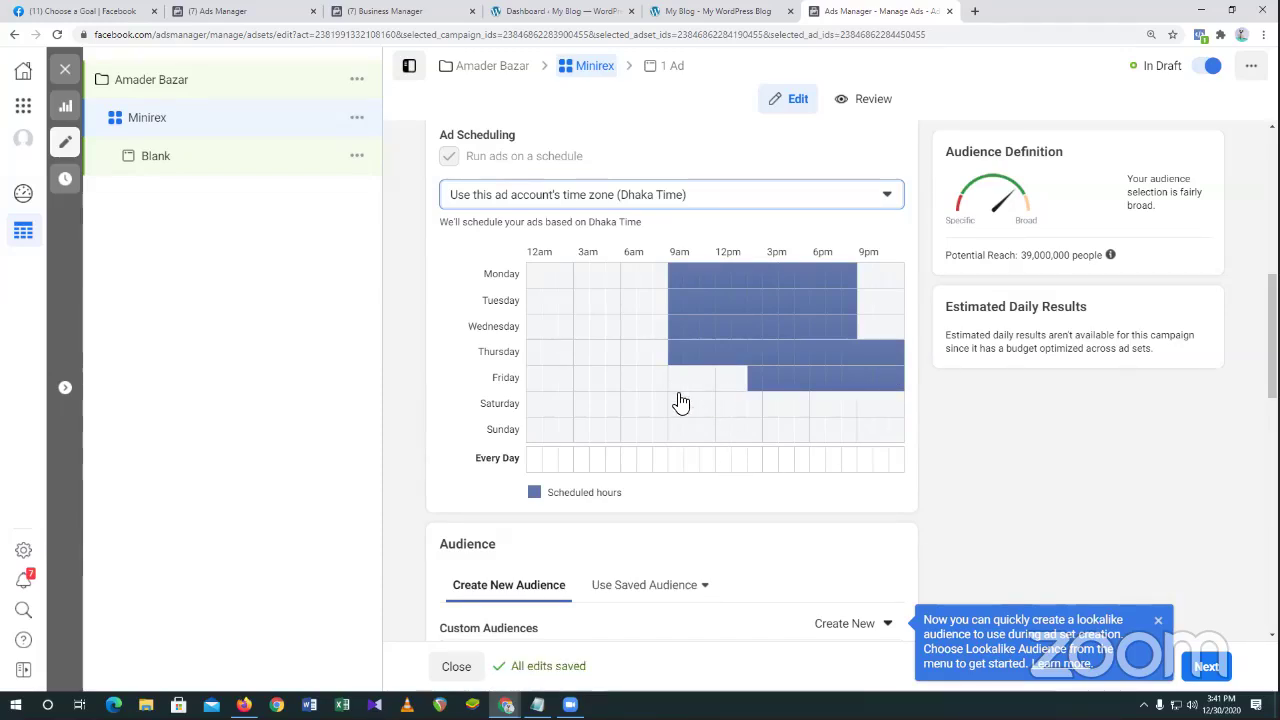
{"action": "left_click_drag", "start_coordinate": [679, 408], "coordinate": [855, 407]}
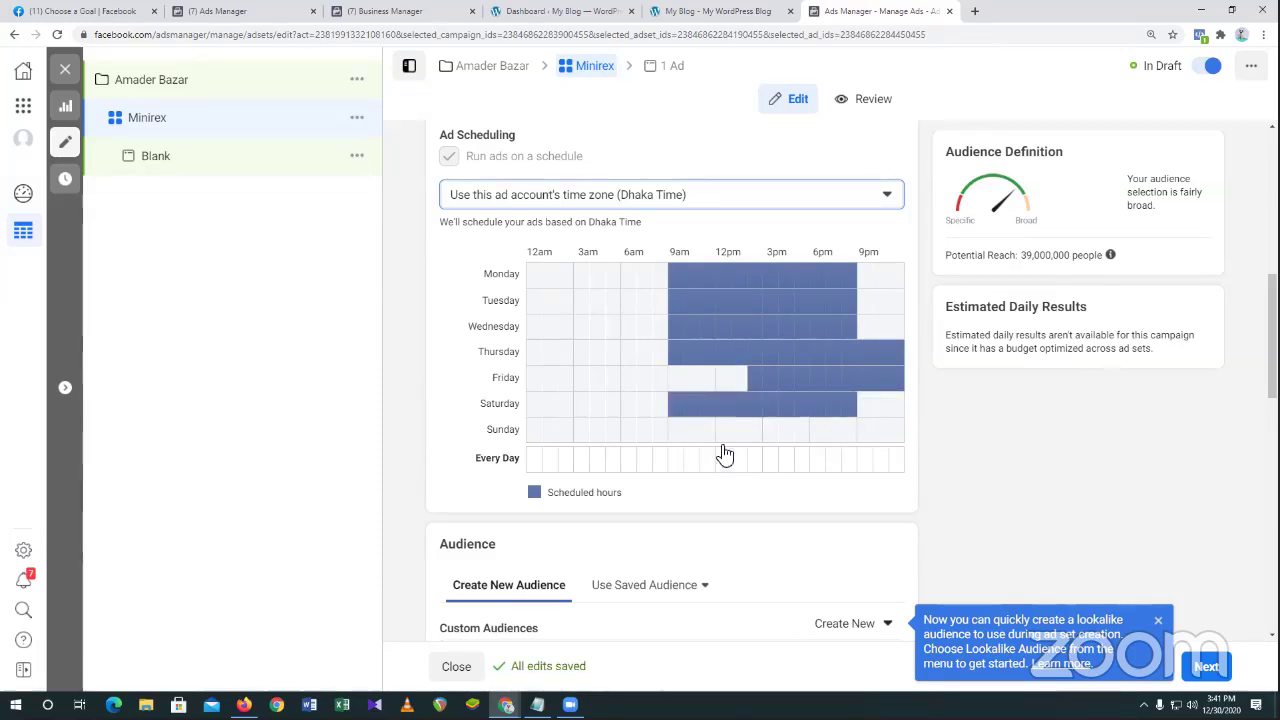
{"action": "mouse_move", "coordinate": [687, 443]}
{"action": "left_mouse_down"}
{"action": "mouse_move", "coordinate": [864, 433]}
{"action": "mouse_move", "coordinate": [729, 466]}
{"action": "mouse_move", "coordinate": [848, 462]}
{"action": "left_mouse_up"}
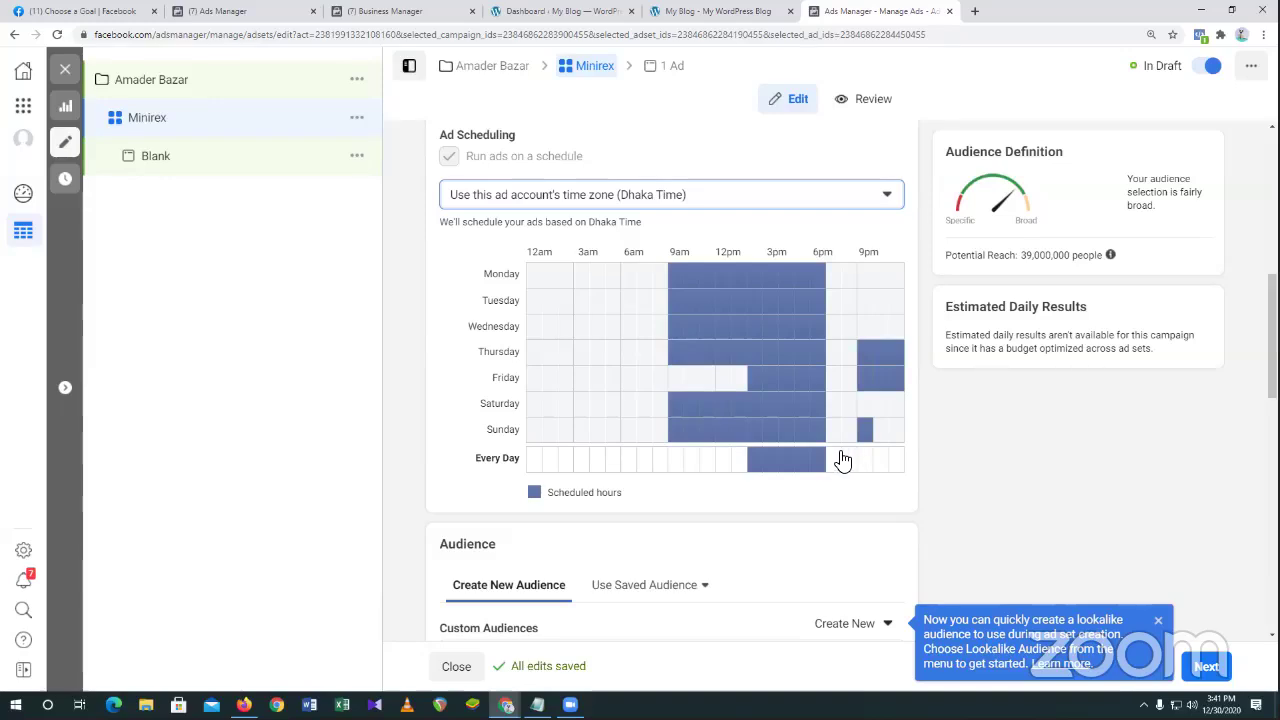
Try scheduling 12am to 3am for every day, clear those hours, and schedule the 7pm and 8pm hours for every day.
{"action": "left_click", "coordinate": [843, 460]}
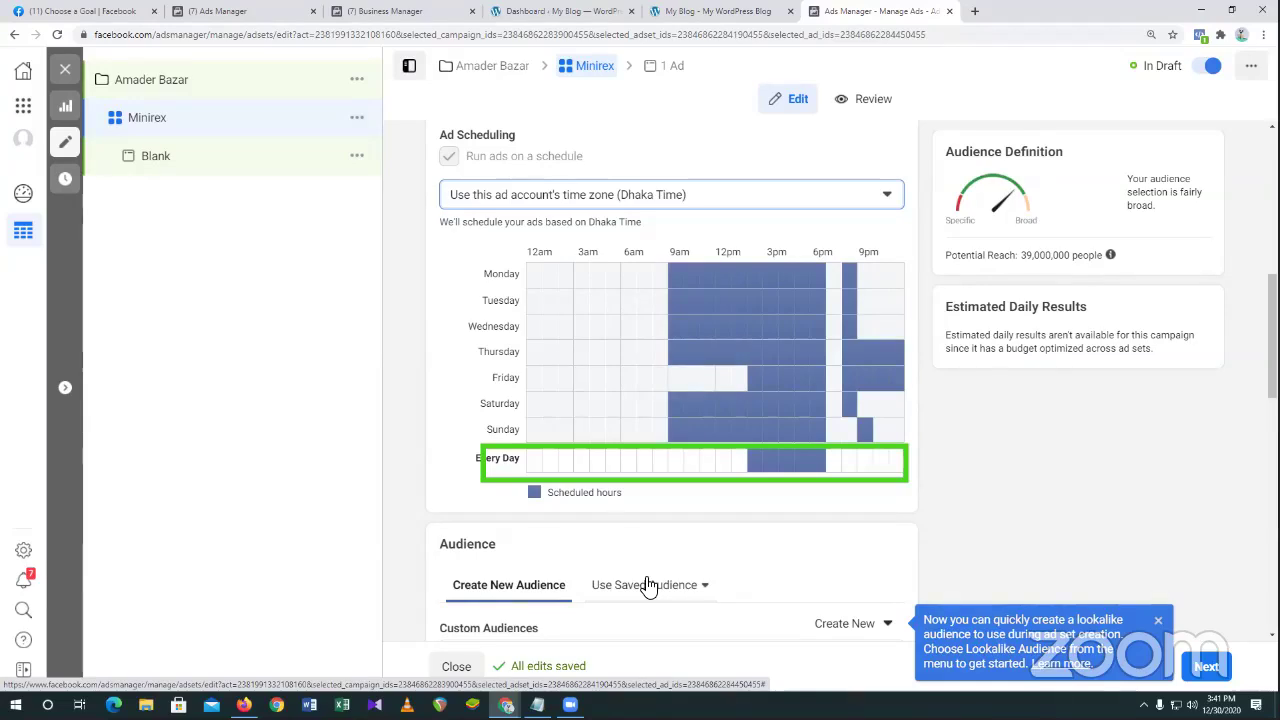
{"action": "left_click", "coordinate": [538, 470]}
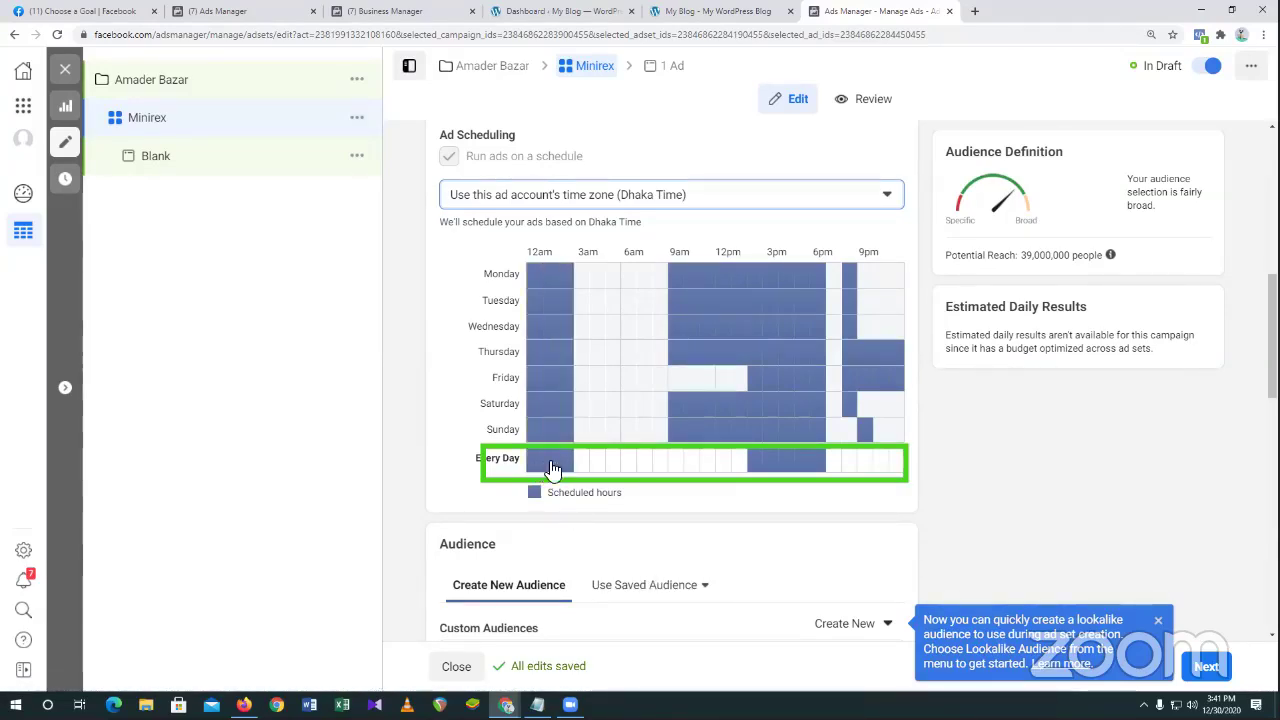
{"action": "scroll", "coordinate": [522, 471], "scroll_direction": "up", "scroll_amount": 1}
{"action": "left_click", "coordinate": [535, 524]}
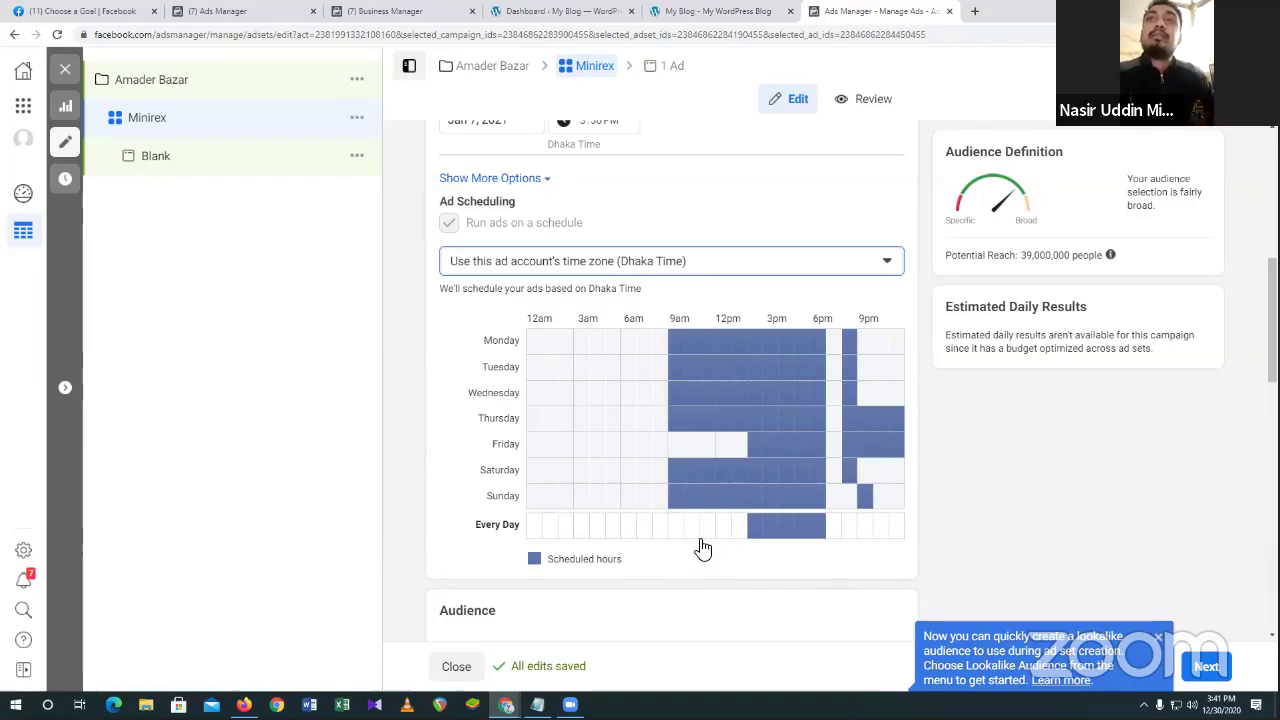
{"action": "left_click", "coordinate": [838, 527]}
{"action": "left_click", "coordinate": [850, 530]}
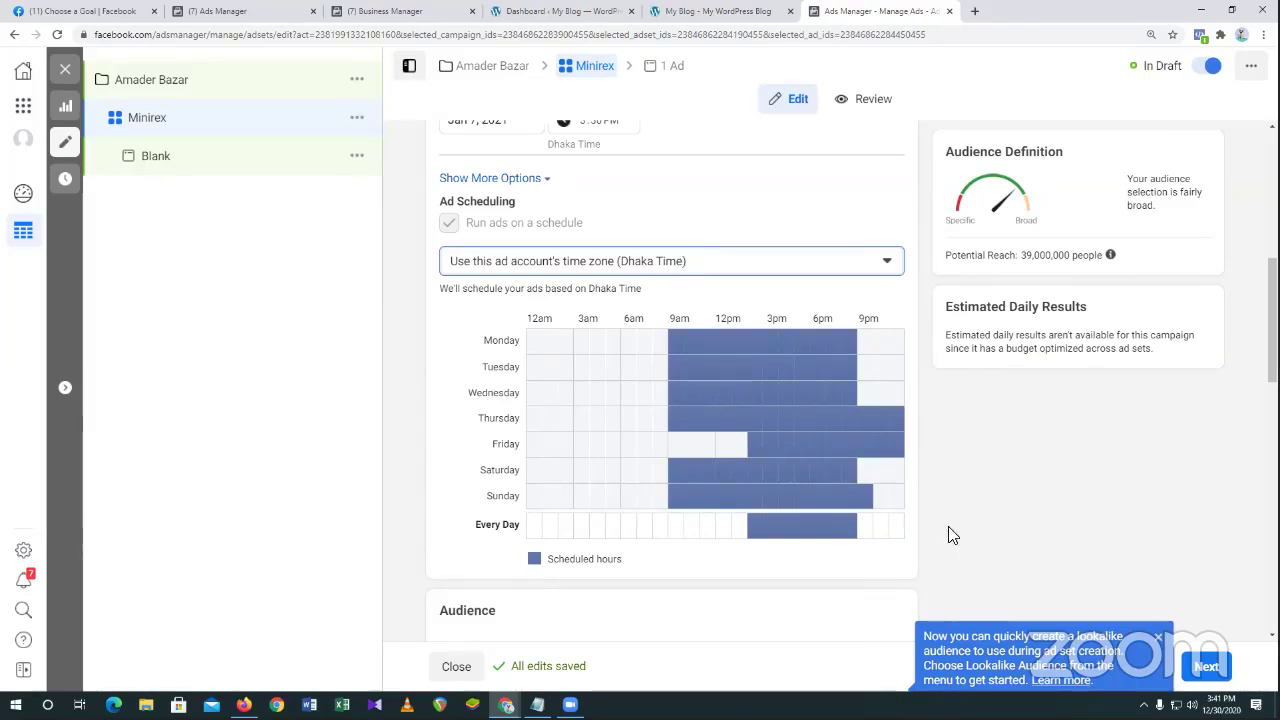
Review the ad set's start and end dates, the scheduled hours and the audience settings.
{"action": "scroll", "coordinate": [962, 532], "scroll_direction": "down", "scroll_amount": 1}
{"action": "scroll", "coordinate": [960, 530], "scroll_direction": "down", "scroll_amount": 3}
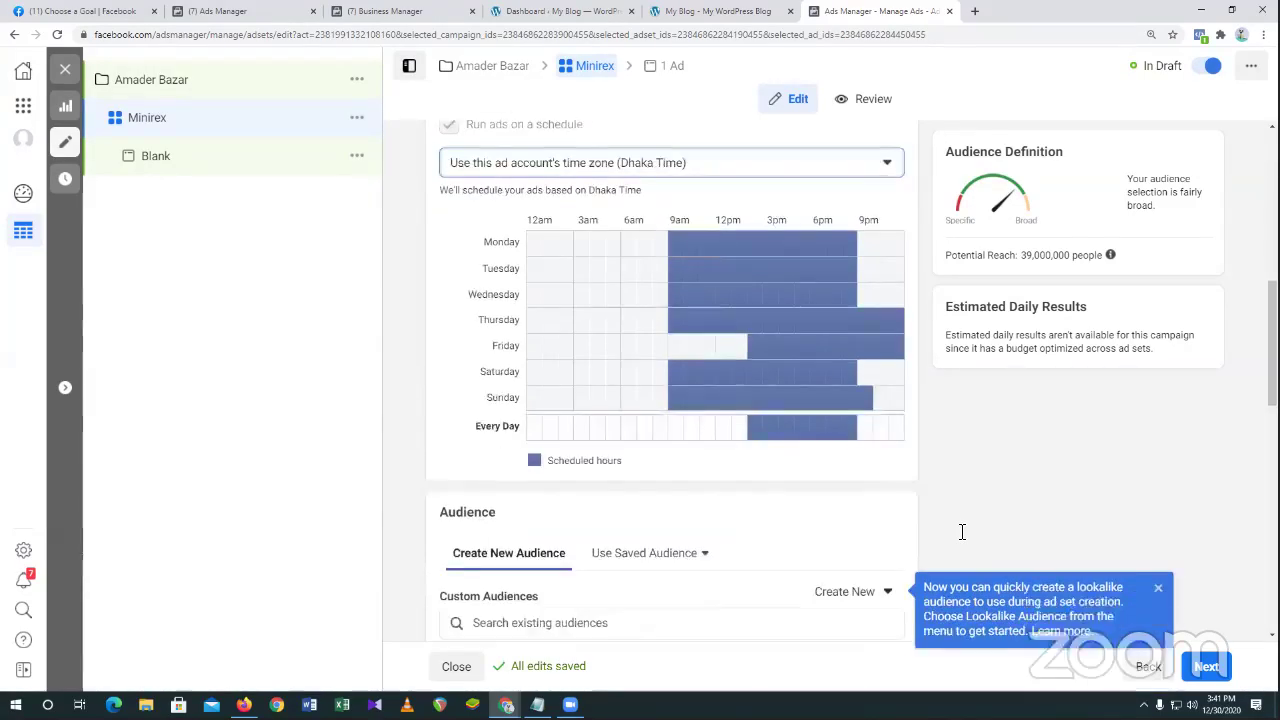
{"action": "scroll", "coordinate": [890, 550], "scroll_direction": "up", "scroll_amount": 5}
{"action": "scroll", "coordinate": [890, 550], "scroll_direction": "up", "scroll_amount": 4}
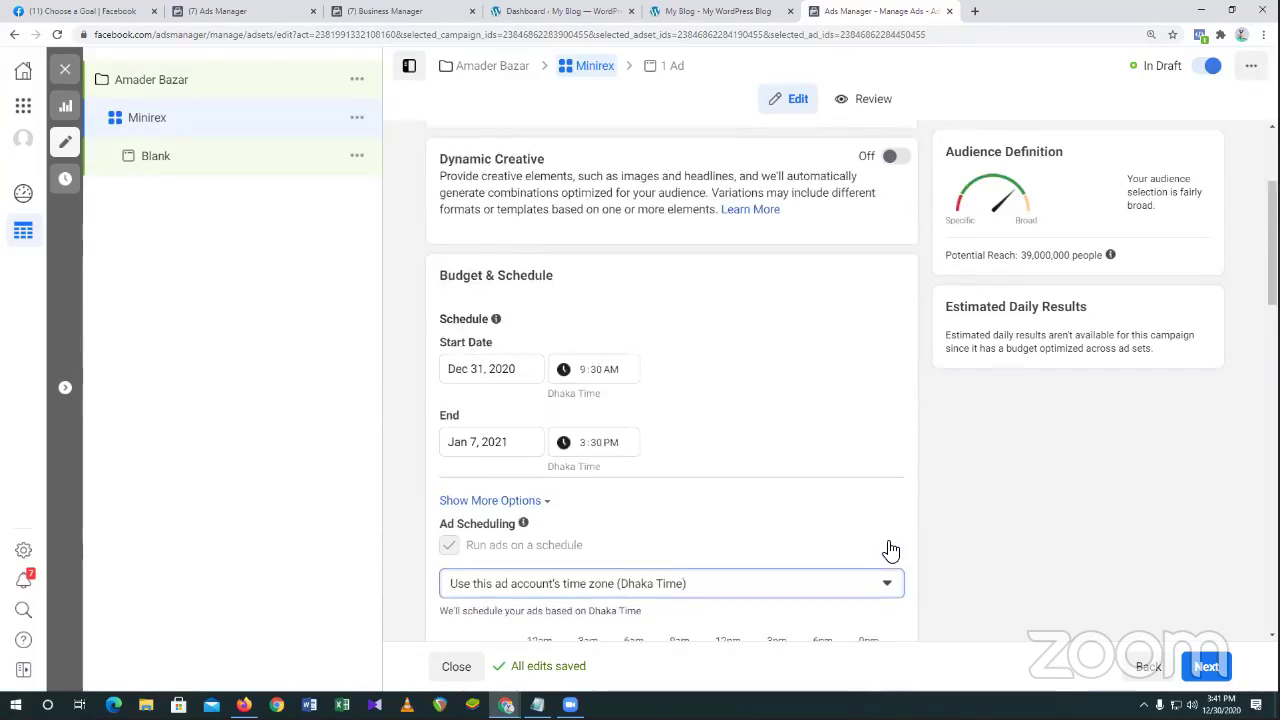
{"action": "scroll", "coordinate": [890, 550], "scroll_direction": "down", "scroll_amount": 2}
{"action": "scroll", "coordinate": [890, 550], "scroll_direction": "down", "scroll_amount": 3}
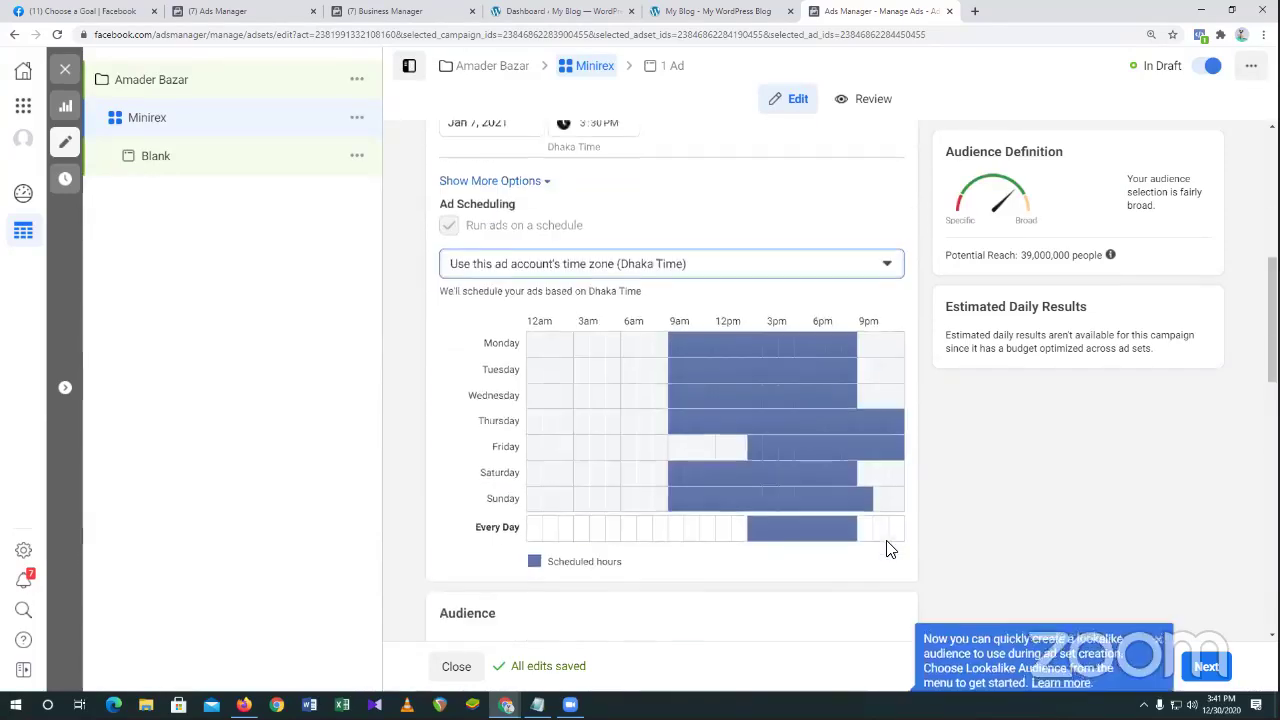
{"action": "scroll", "coordinate": [890, 550], "scroll_direction": "down", "scroll_amount": 1}
{"action": "scroll", "coordinate": [890, 550], "scroll_direction": "down", "scroll_amount": 5}
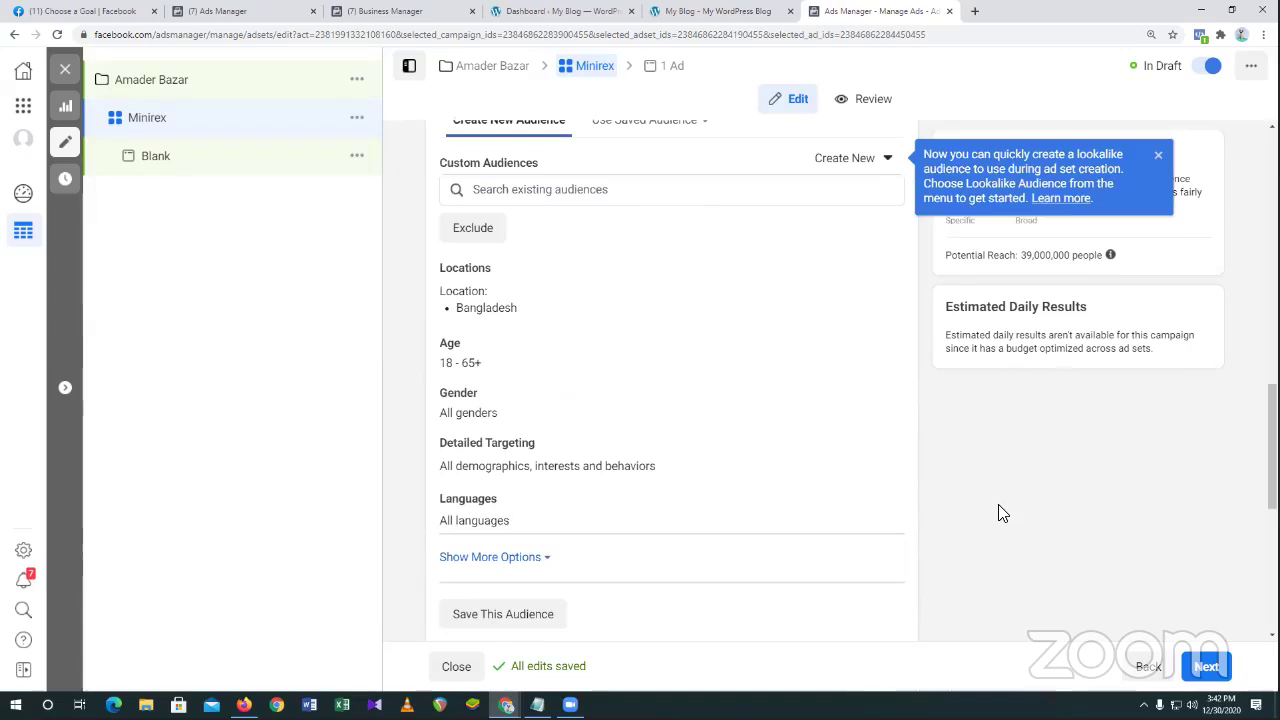
Dismiss the lookalike recommendation and start a custom audience from the Facebook Page source, using the Amader Bazar page.
{"action": "left_click", "coordinate": [855, 170]}
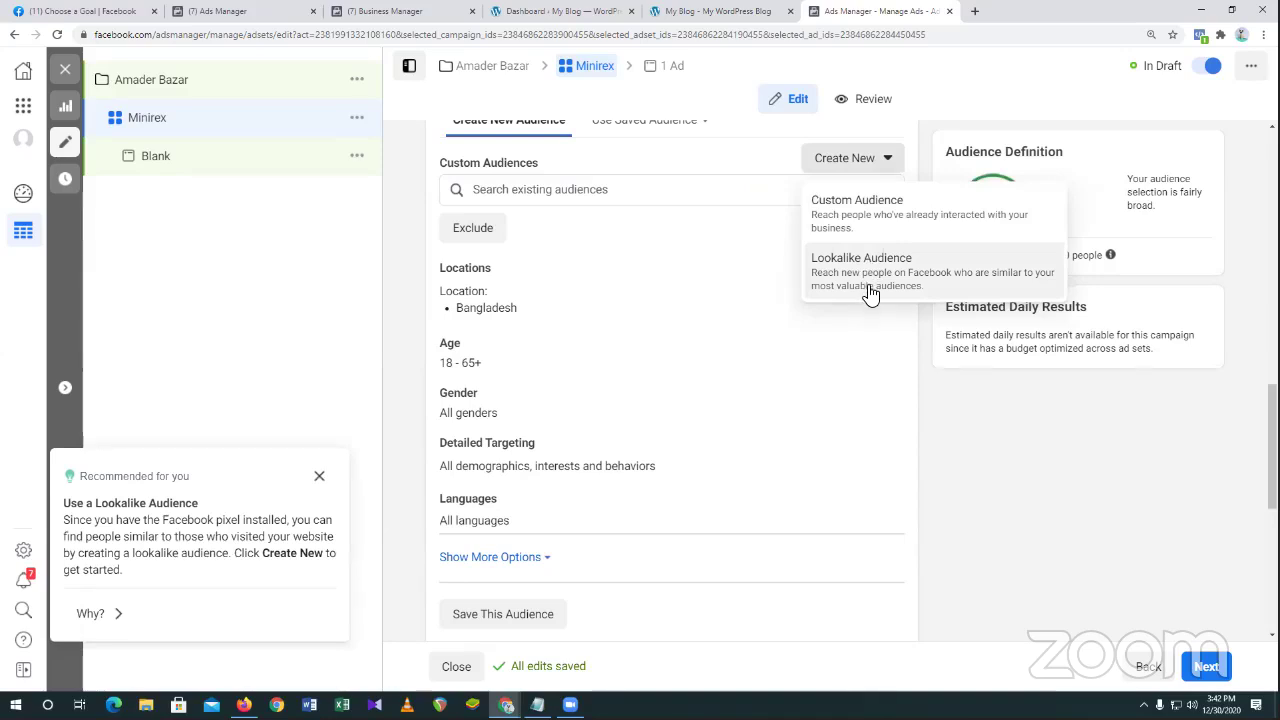
{"action": "left_click", "coordinate": [318, 477]}
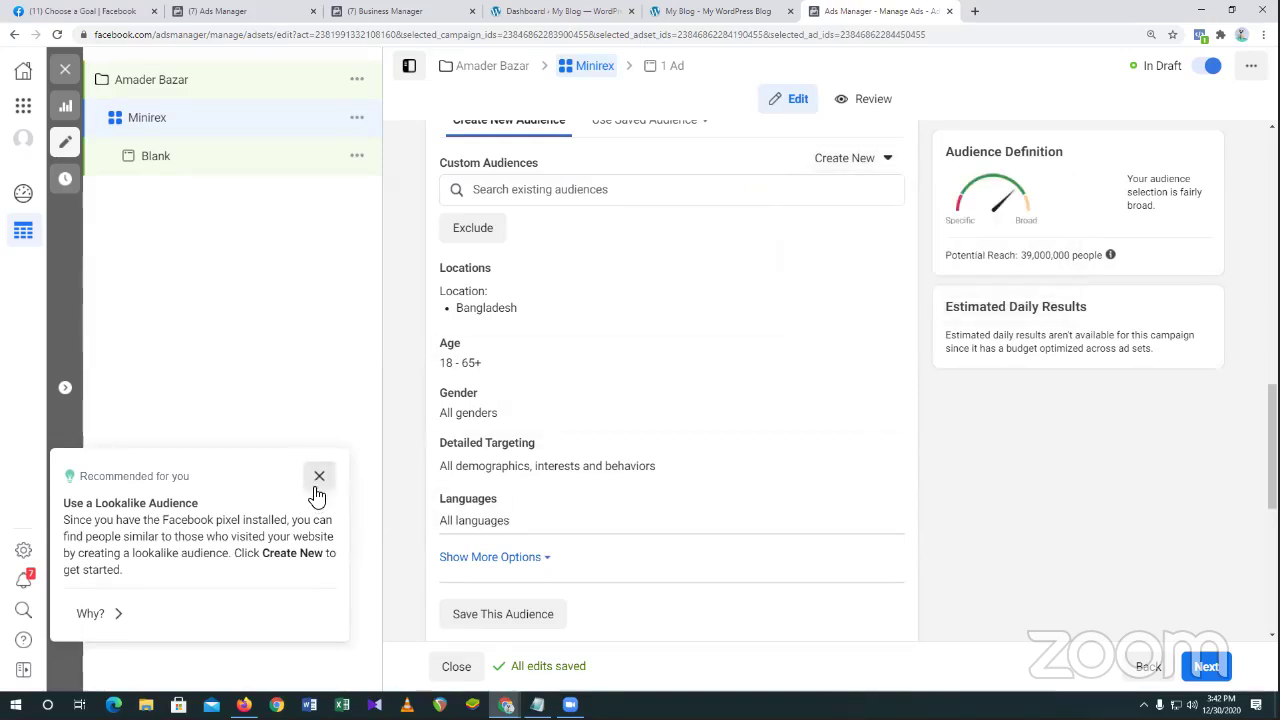
{"action": "left_click", "coordinate": [868, 158]}
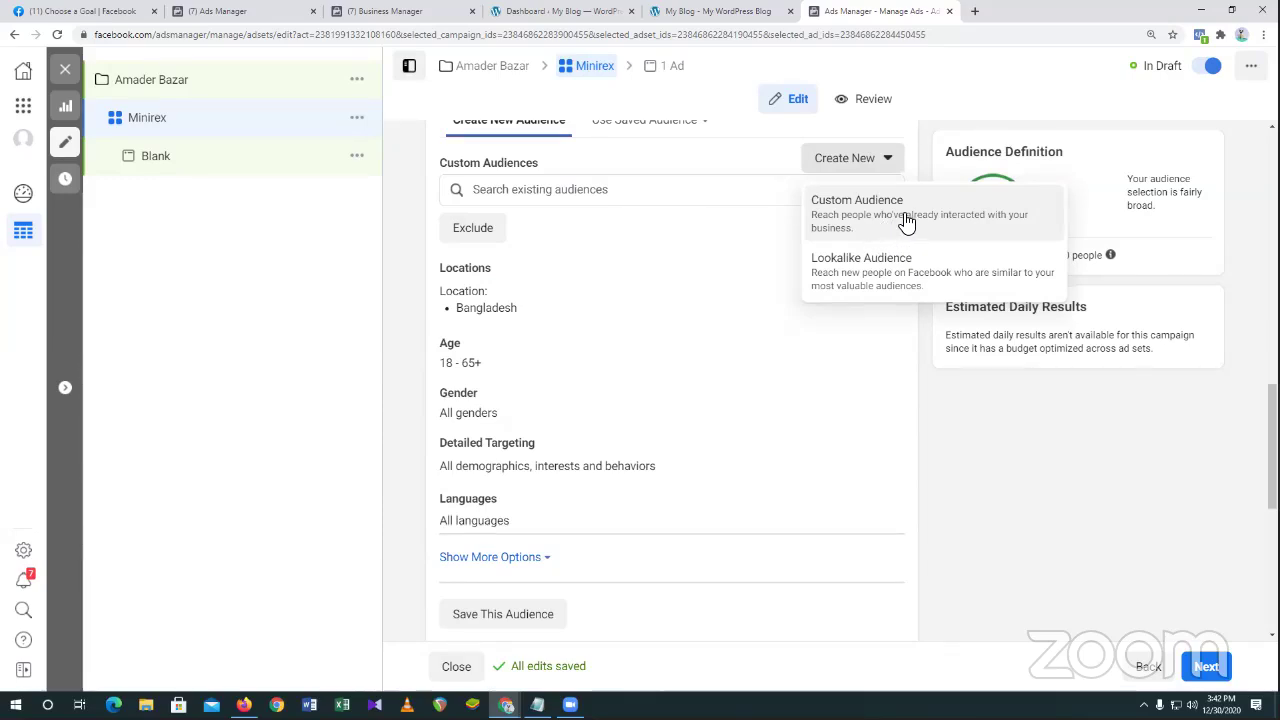
{"action": "left_click", "coordinate": [857, 205]}
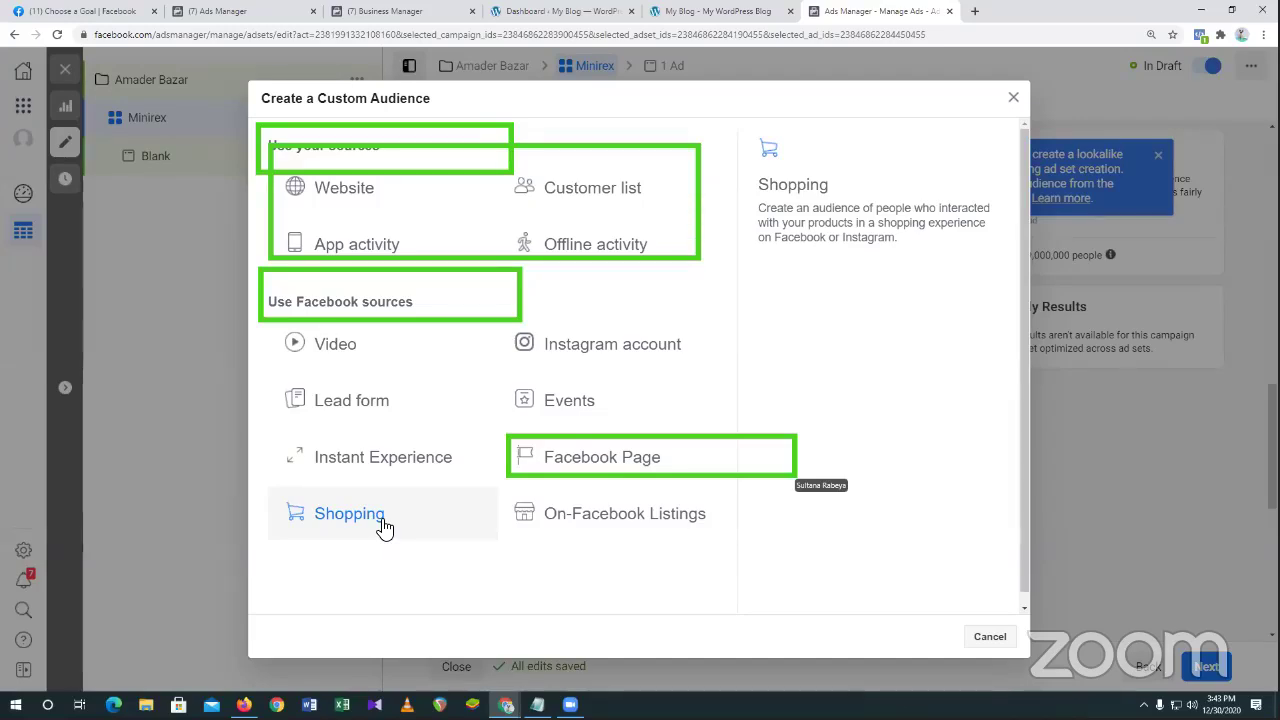
{"action": "left_click", "coordinate": [597, 466]}
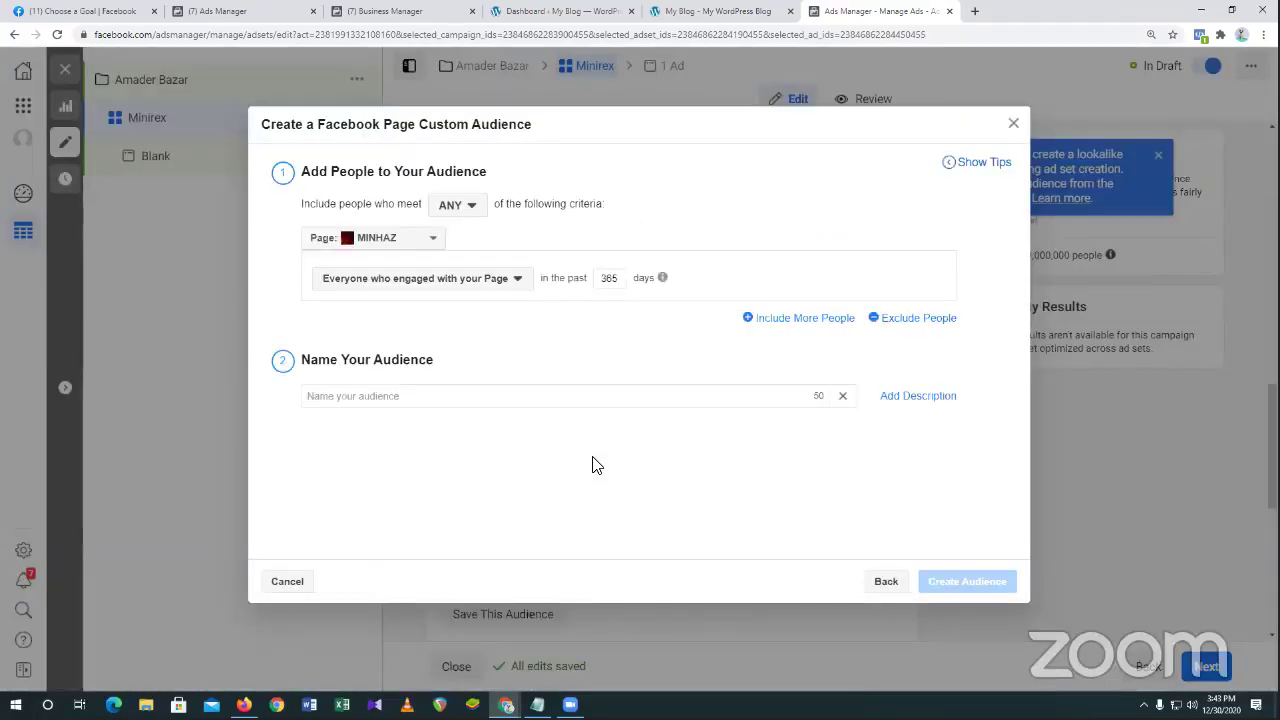
{"action": "left_click", "coordinate": [412, 237]}
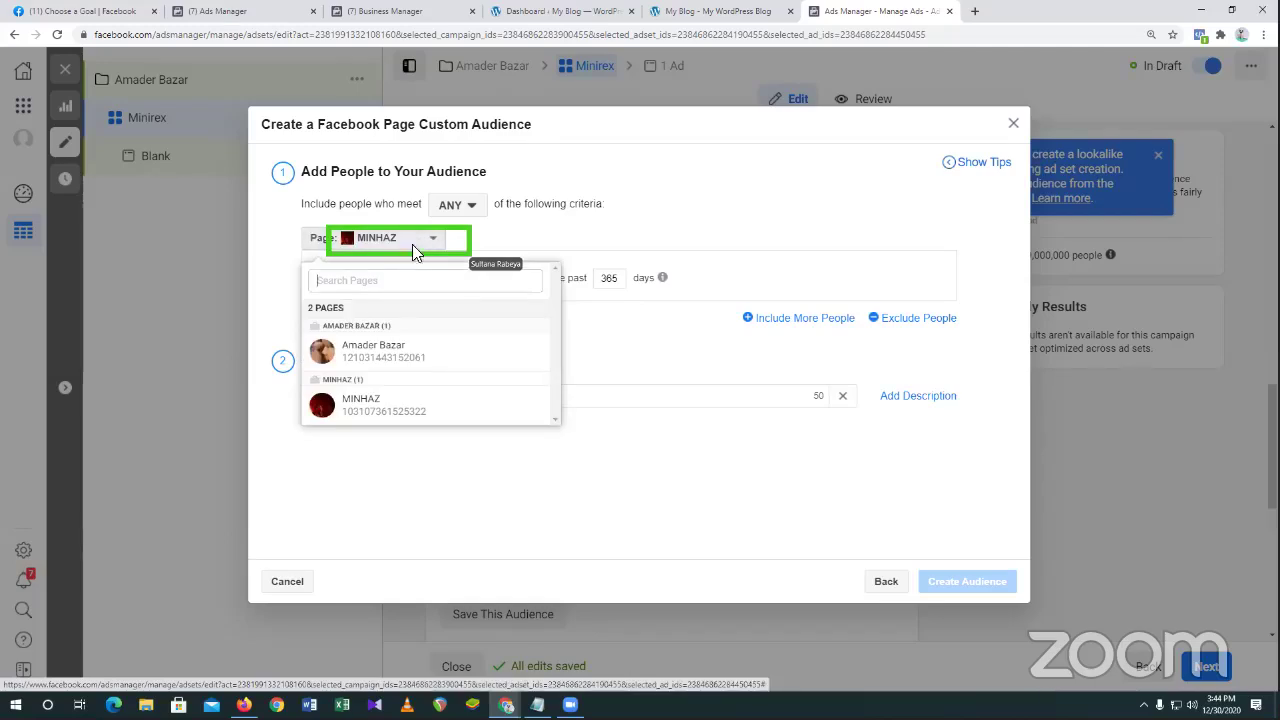
{"action": "left_click", "coordinate": [368, 360]}
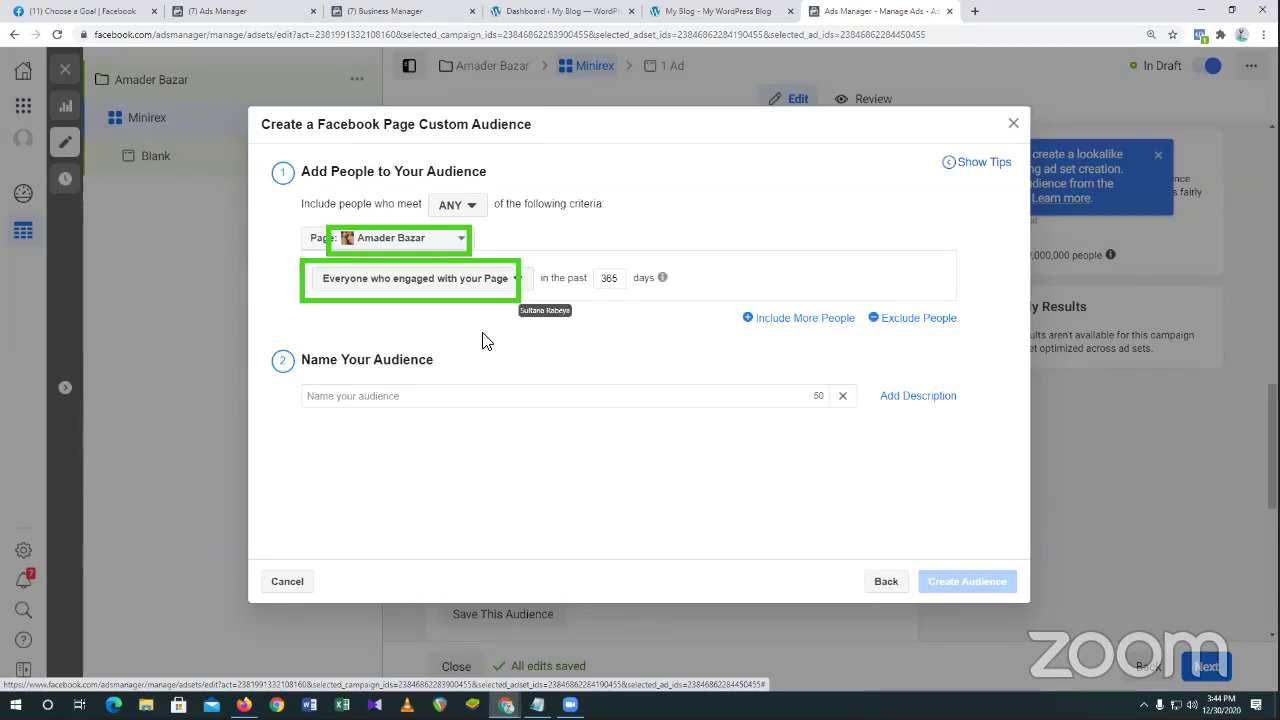
Set the Amader Bazar page's inclusion criterion to People who engaged with any post or ad.
{"action": "left_click", "coordinate": [494, 283]}
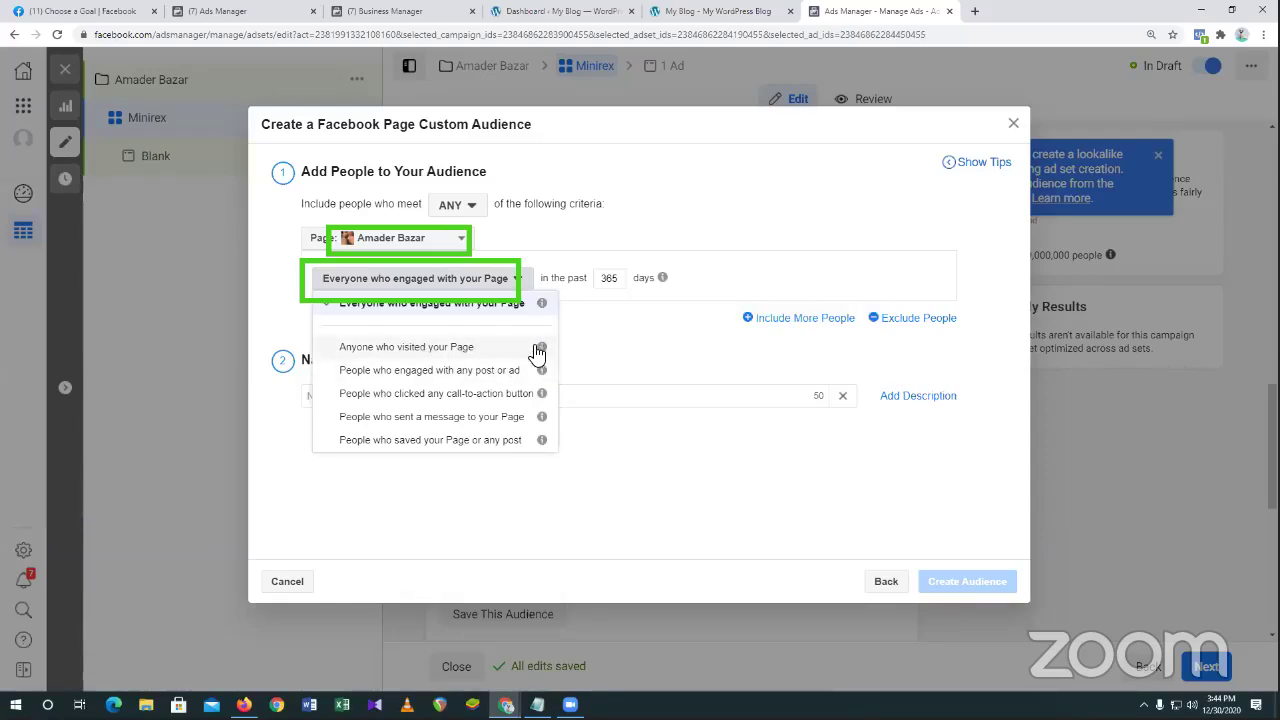
{"action": "mouse_move", "coordinate": [545, 352]}
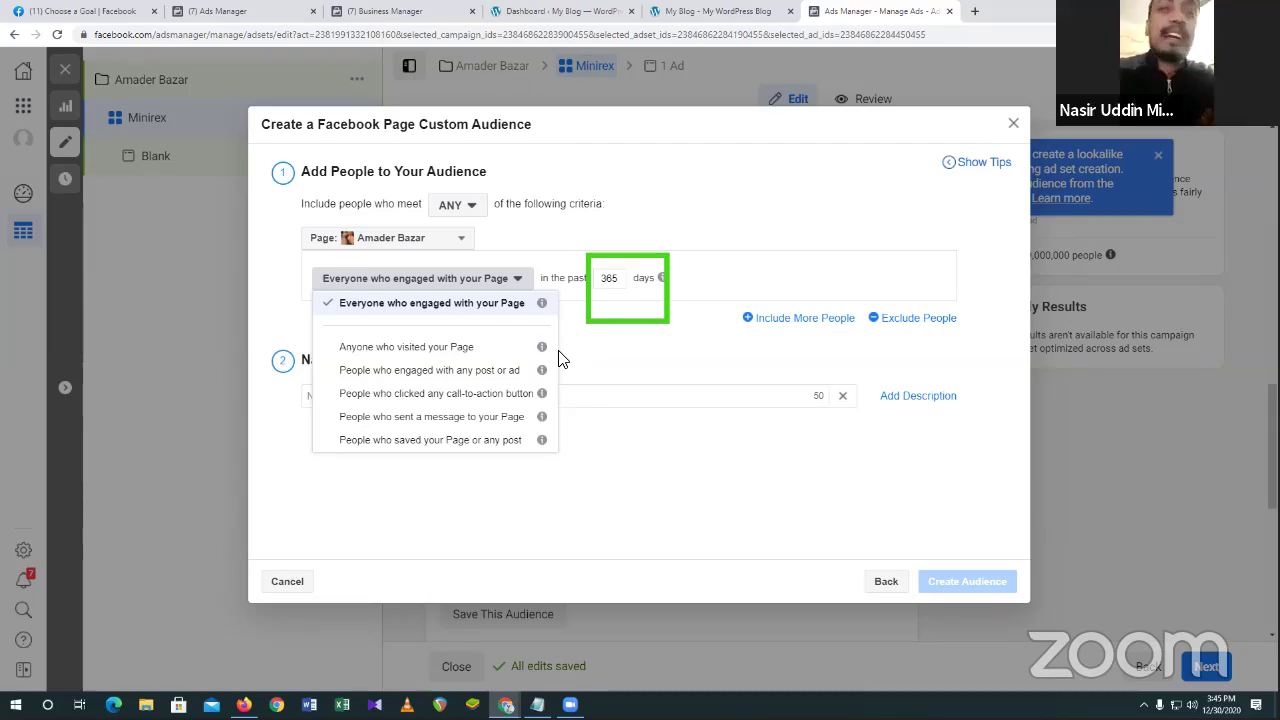
{"action": "key", "text": "ctrl+plus"}
{"action": "key", "text": "ctrl+plus"}
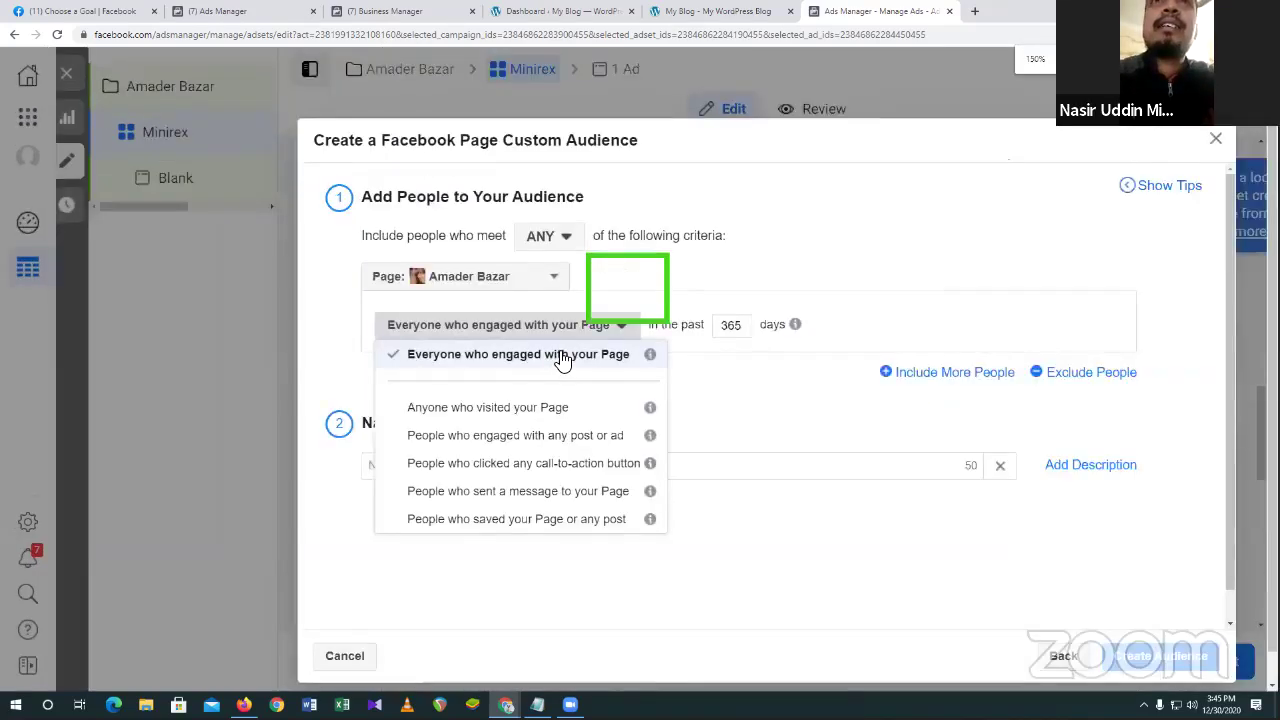
{"action": "key", "text": "ctrl+plus"}
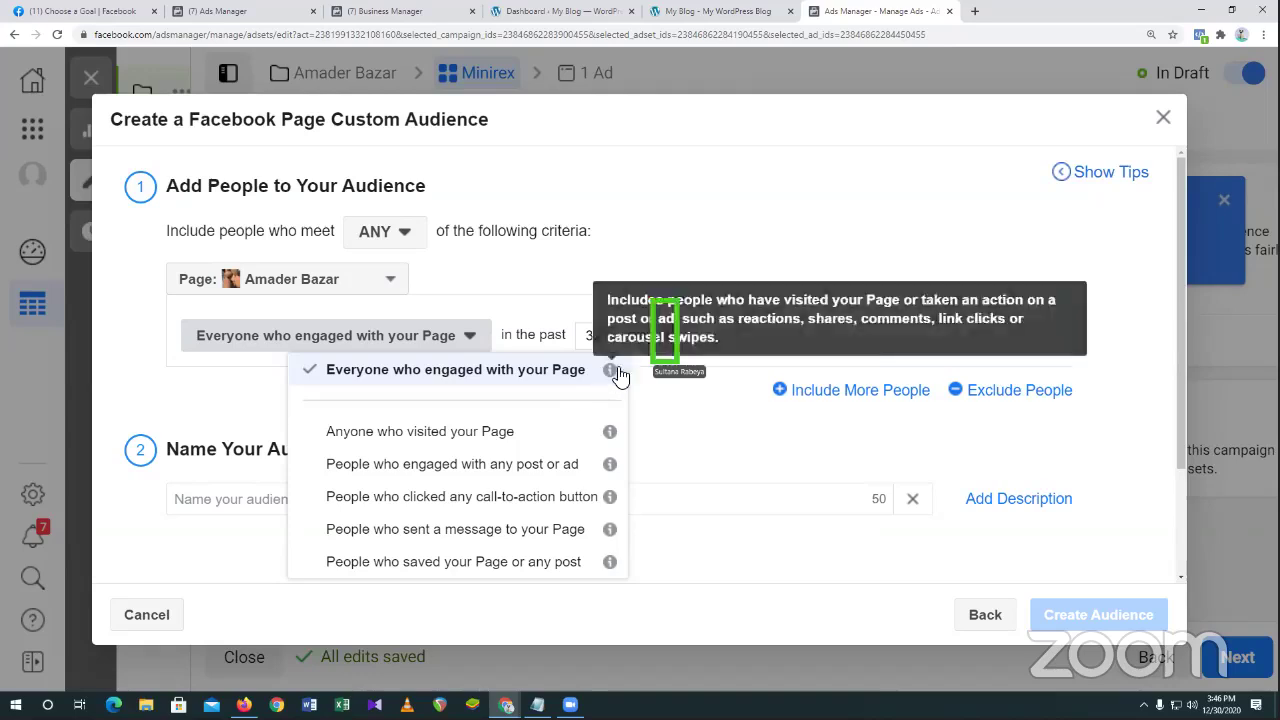
{"action": "mouse_move", "coordinate": [668, 336]}
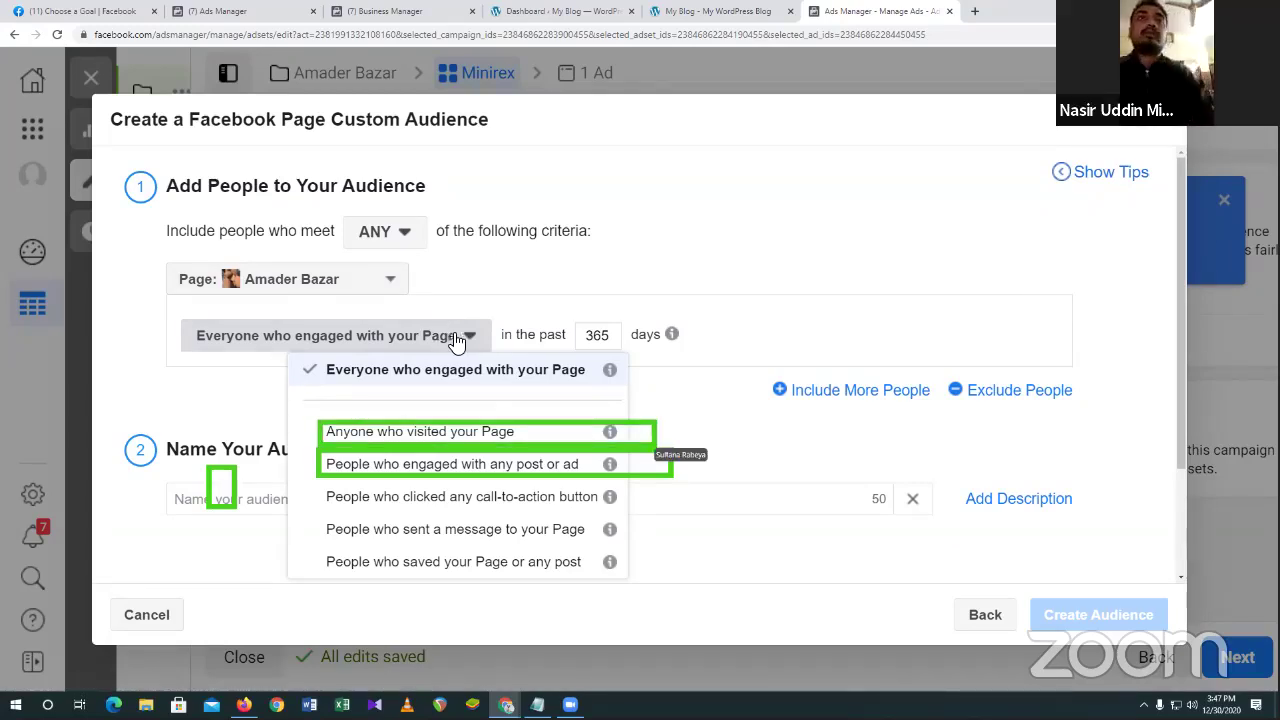
{"action": "left_click", "coordinate": [418, 464]}
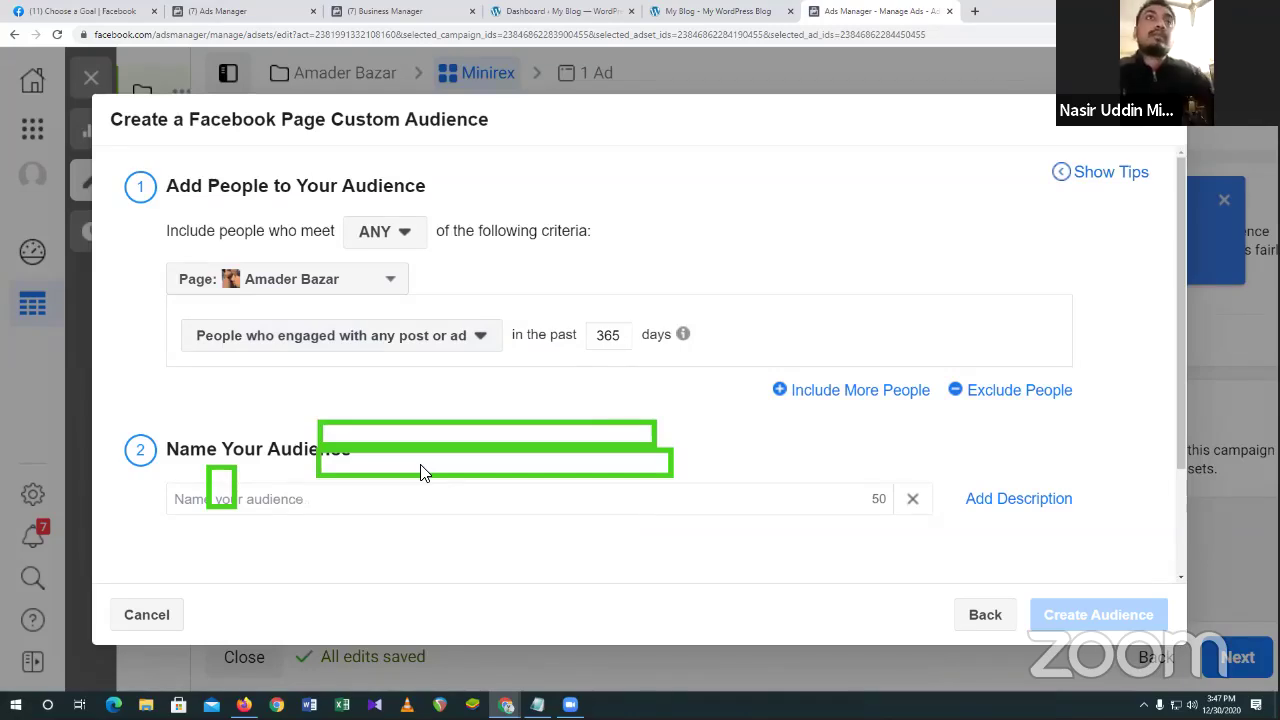
{"action": "left_click", "coordinate": [276, 499]}
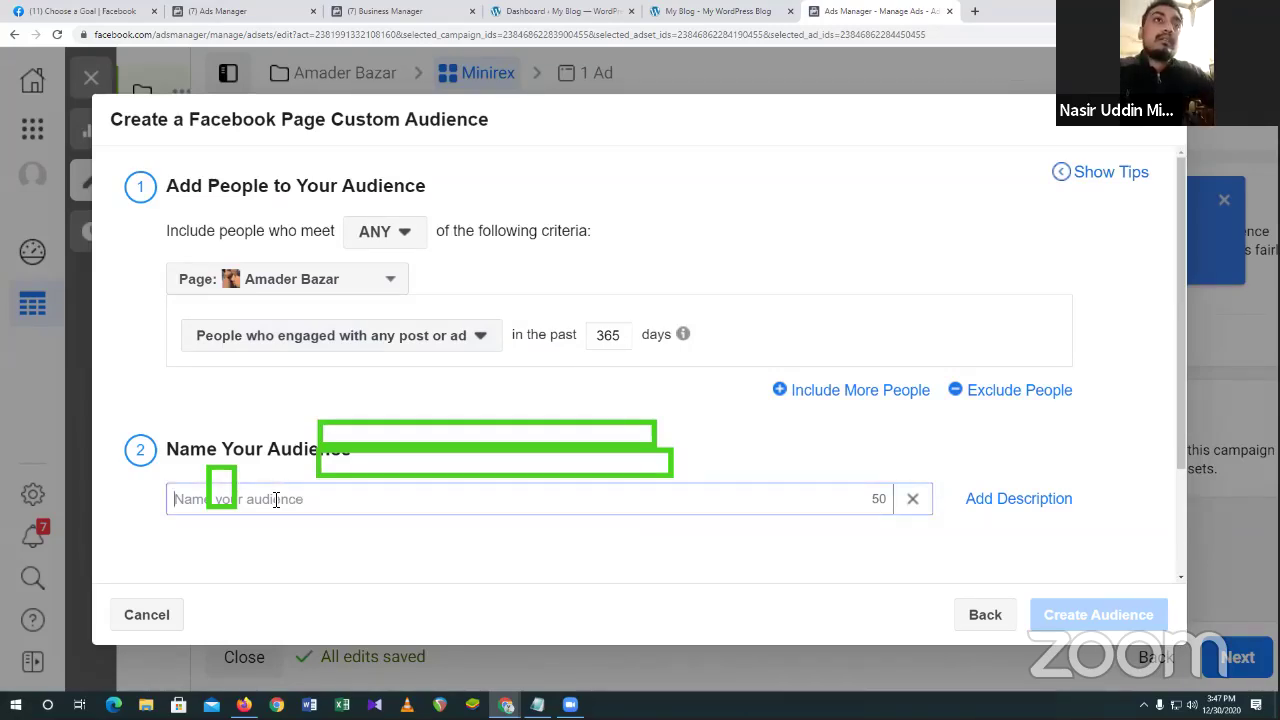
{"action": "scroll", "coordinate": [276, 430], "scroll_direction": "down", "scroll_amount": 2}
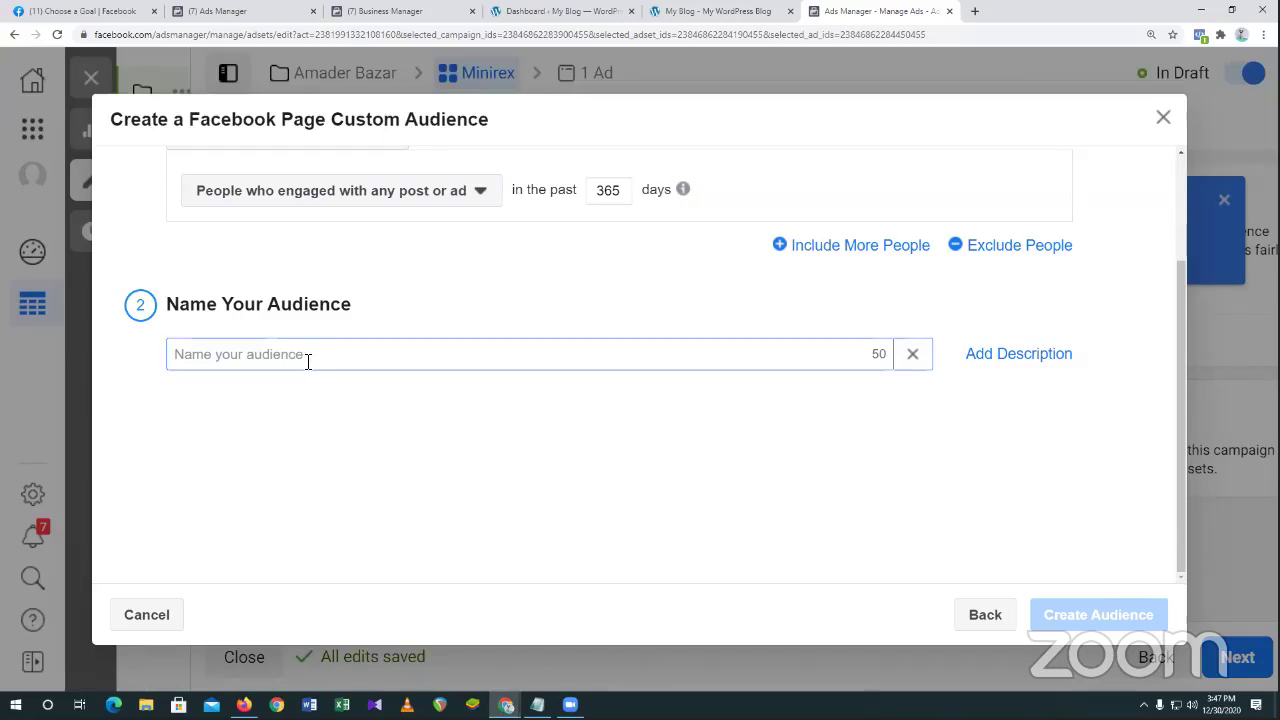
{"action": "scroll", "coordinate": [297, 408], "scroll_direction": "up", "scroll_amount": 1}
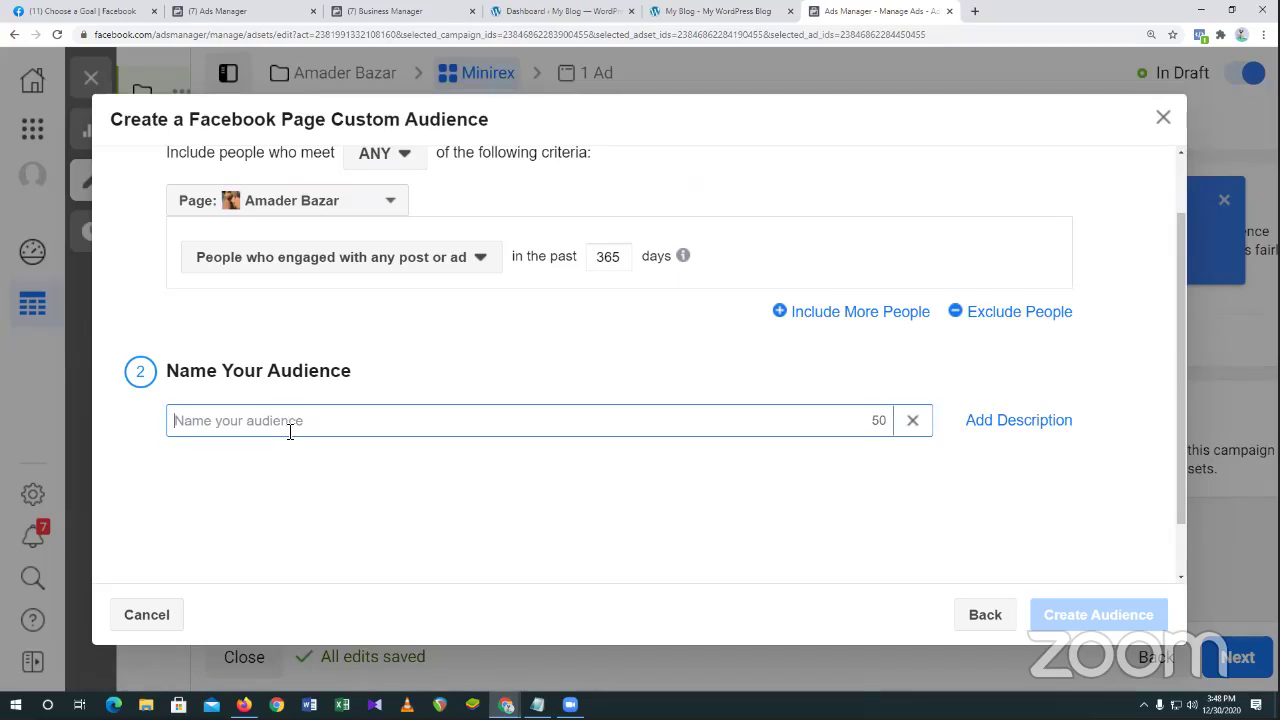
{"action": "scroll", "coordinate": [289, 428], "scroll_direction": "up", "scroll_amount": 2}
{"action": "left_click", "coordinate": [268, 503]}
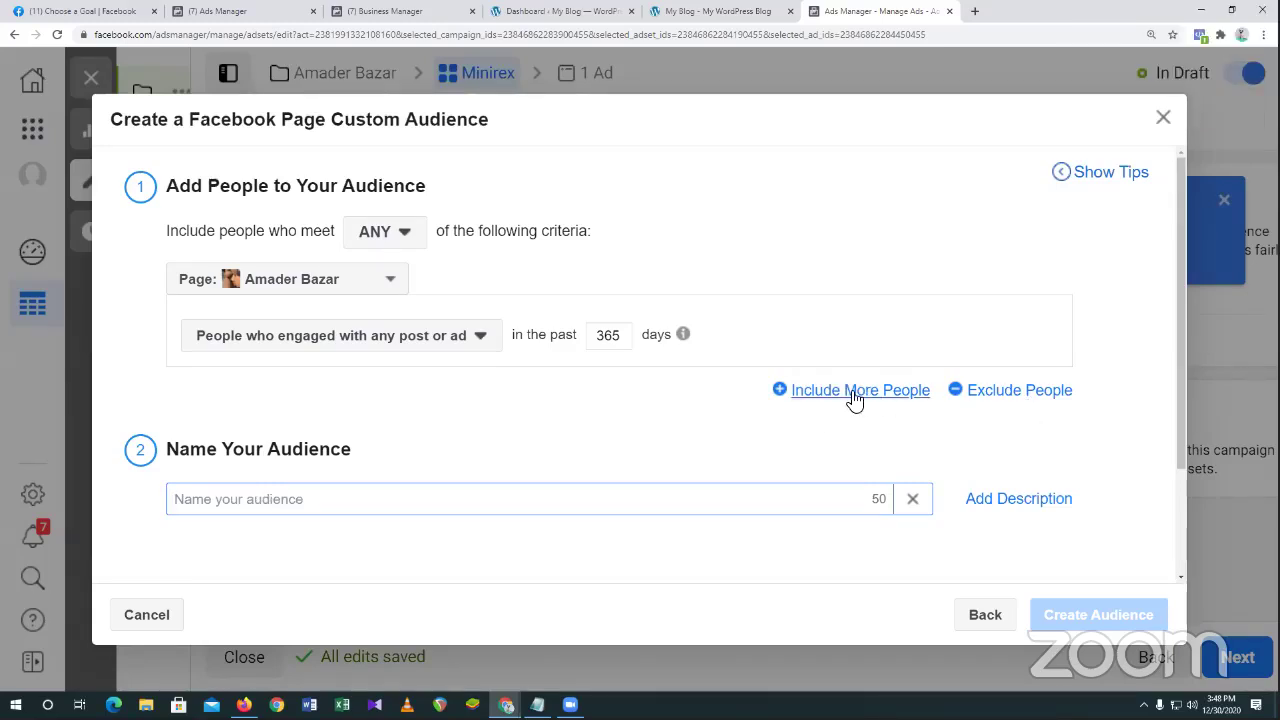
Include more people with a second group based on the other available page, and add an exclusion group.
{"action": "left_click", "coordinate": [788, 394]}
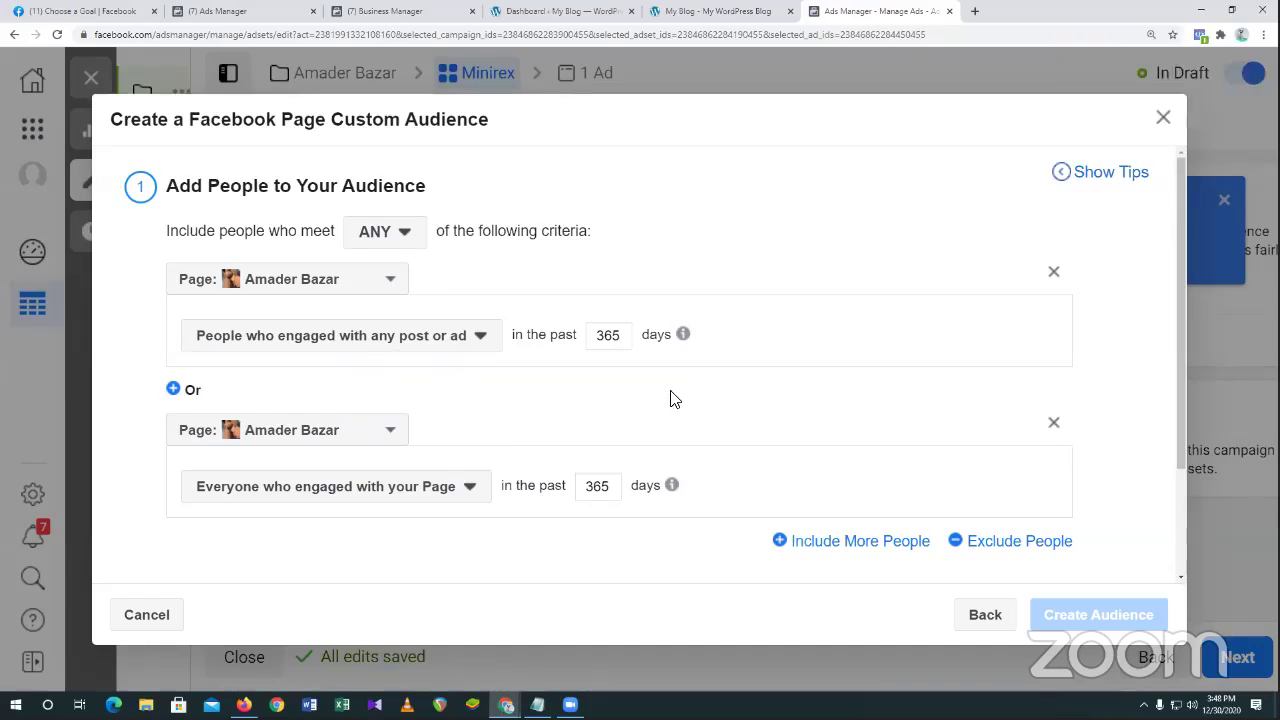
{"action": "scroll", "coordinate": [670, 398], "scroll_direction": "down", "scroll_amount": 1}
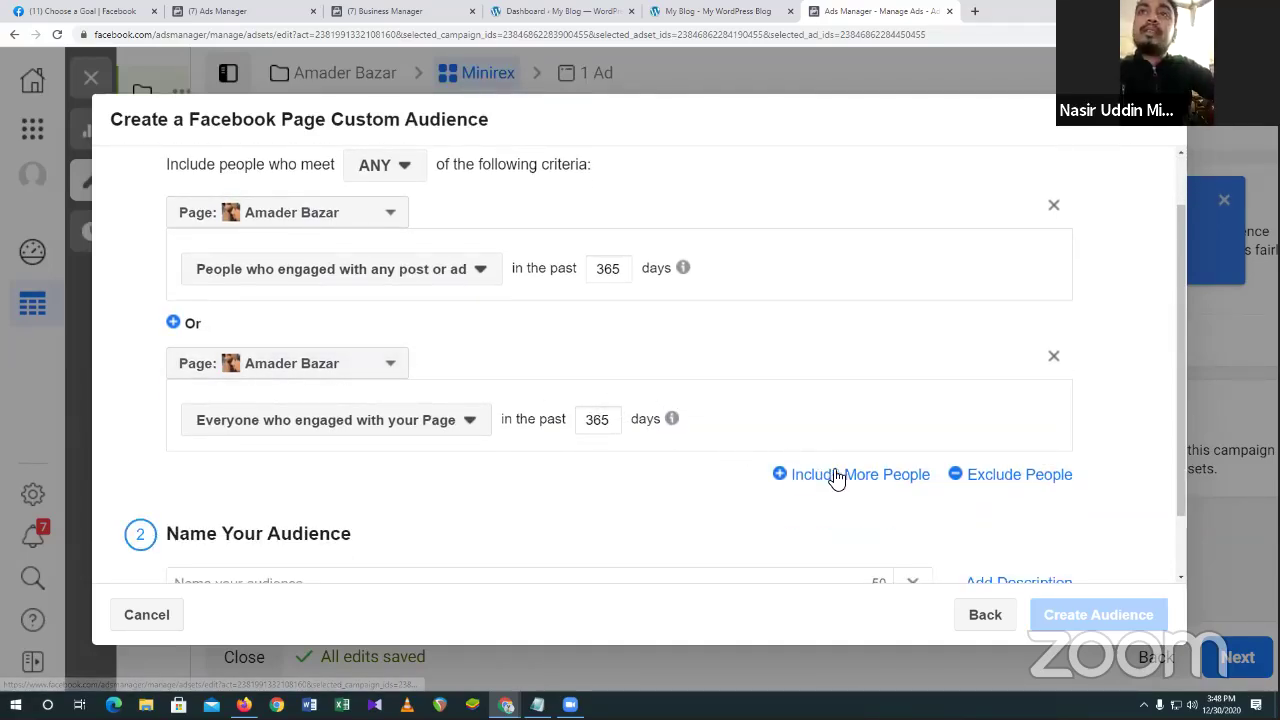
{"action": "left_click", "coordinate": [385, 370]}
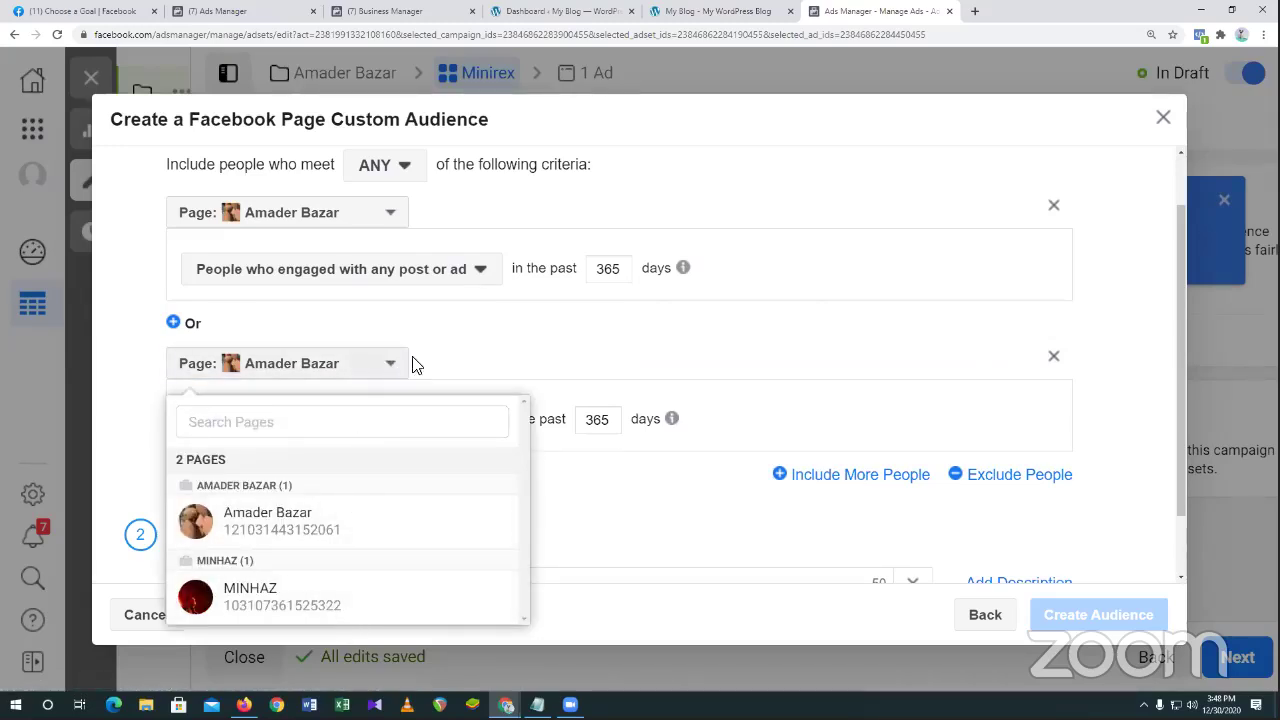
{"action": "left_click", "coordinate": [489, 359]}
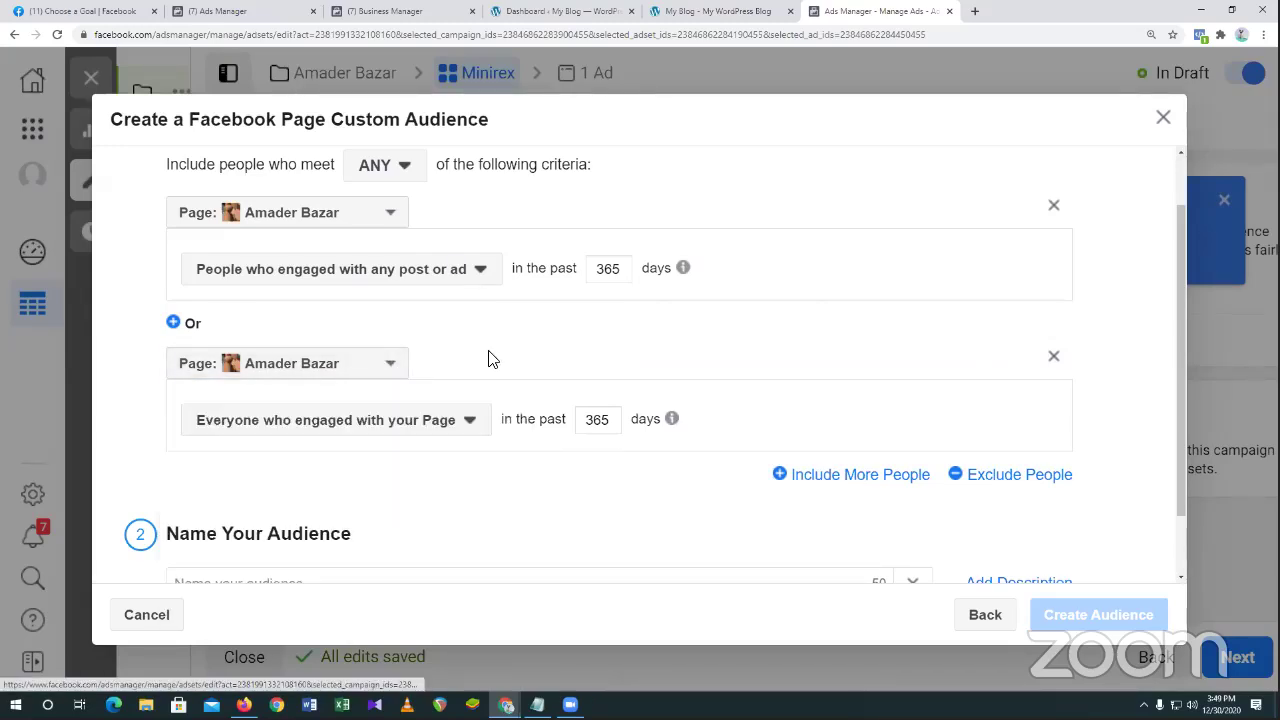
{"action": "left_click", "coordinate": [357, 367]}
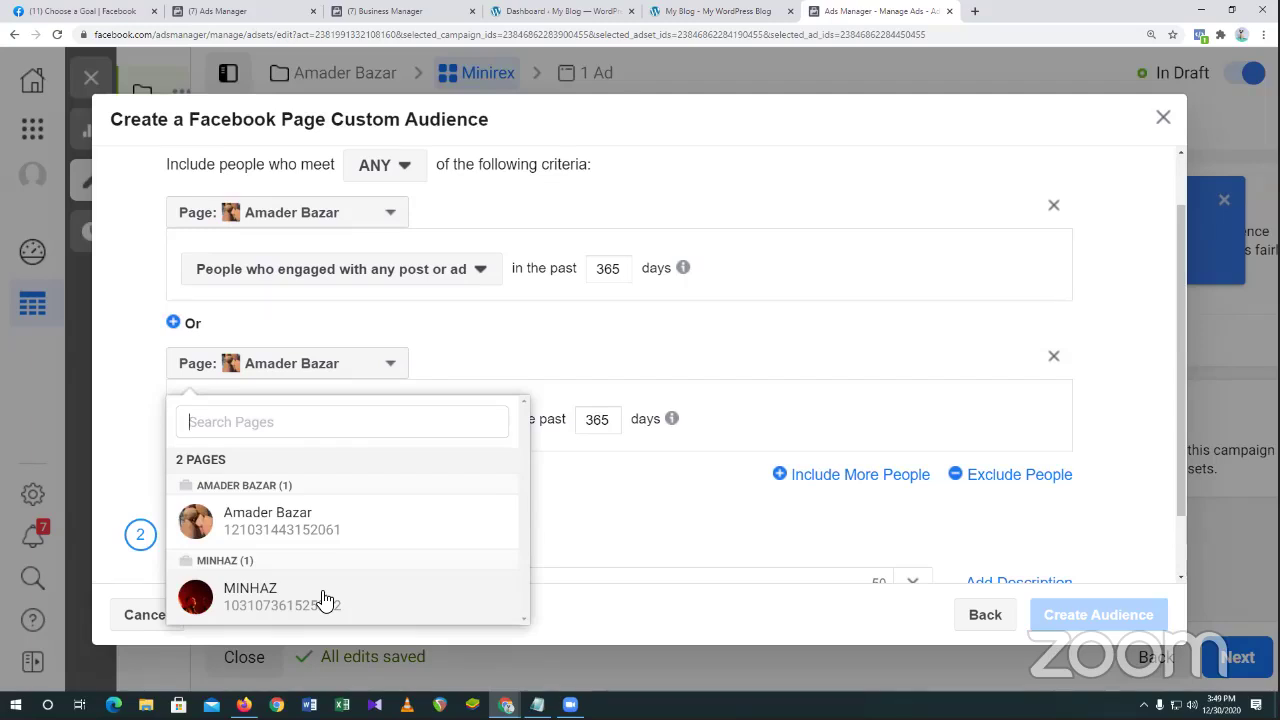
{"action": "left_click", "coordinate": [357, 366]}
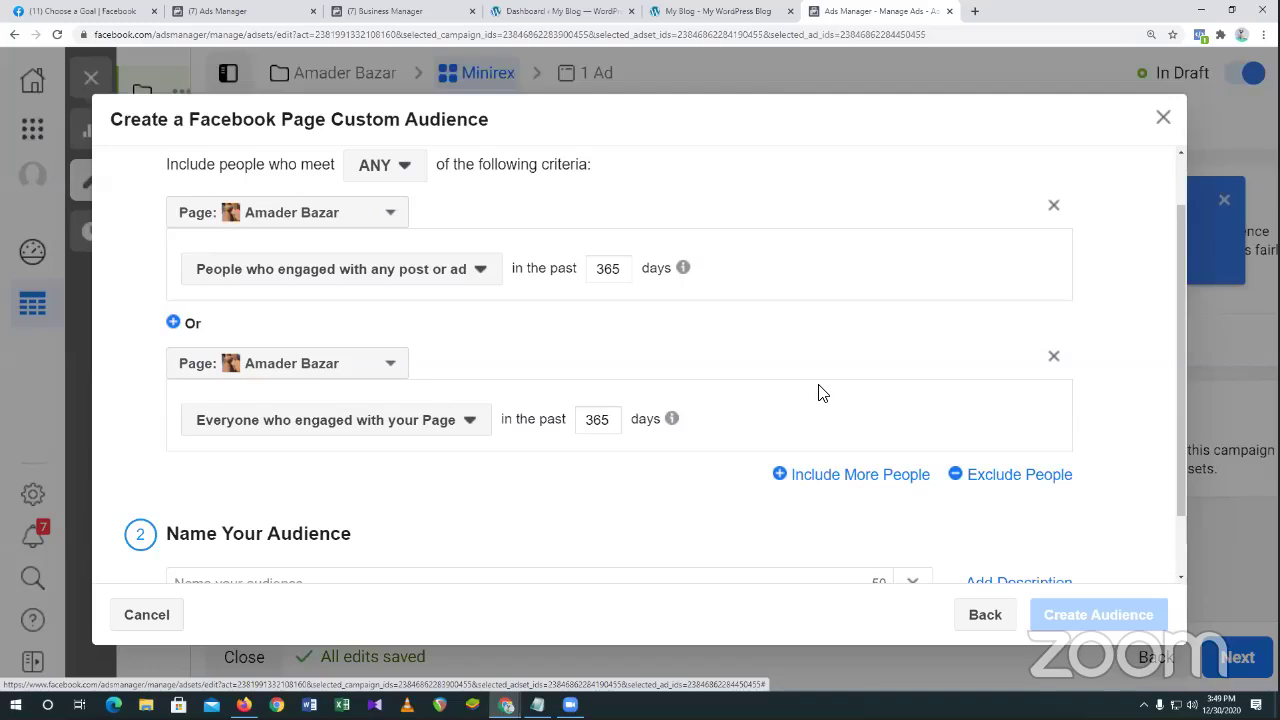
{"action": "left_click", "coordinate": [349, 374]}
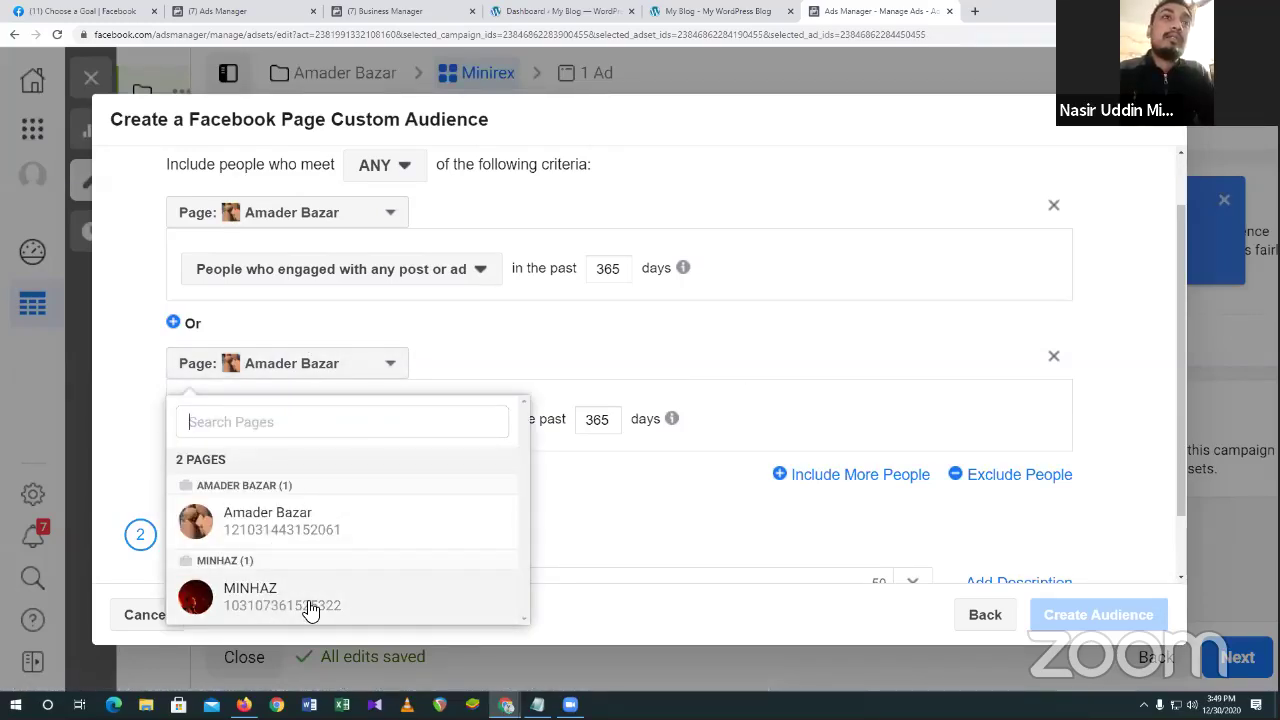
{"action": "left_click", "coordinate": [311, 605]}
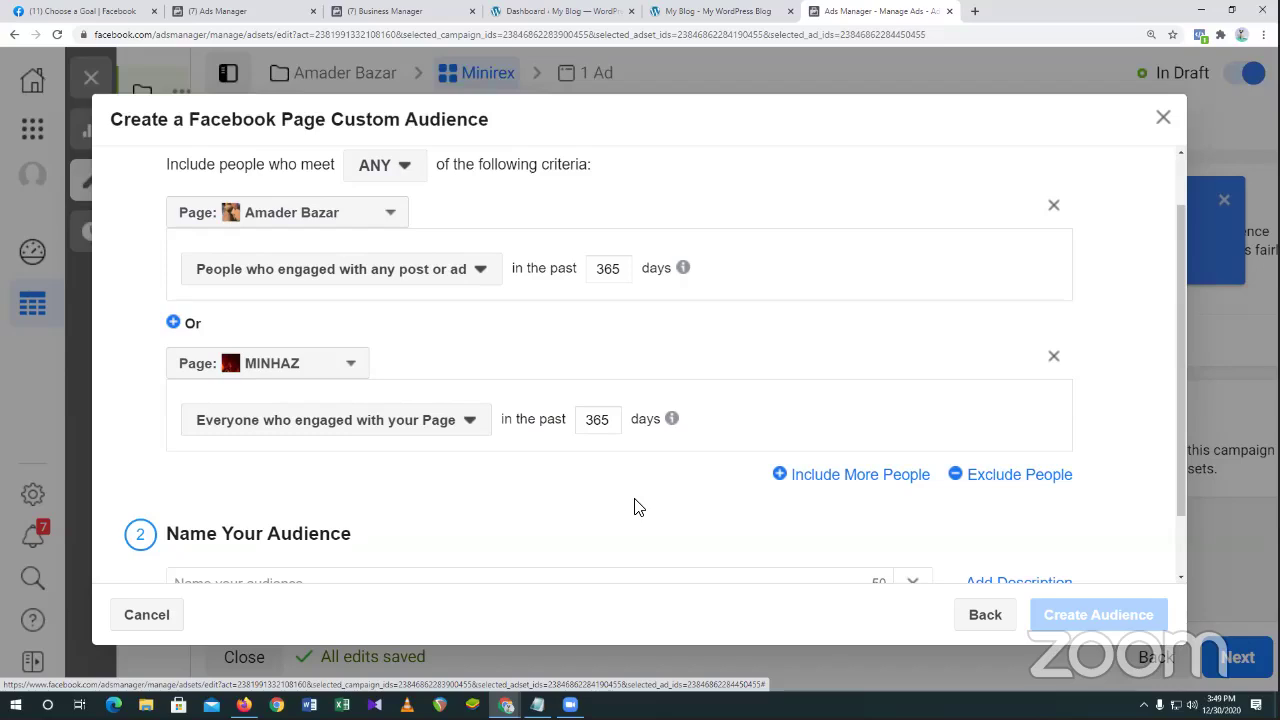
{"action": "left_click", "coordinate": [986, 476]}
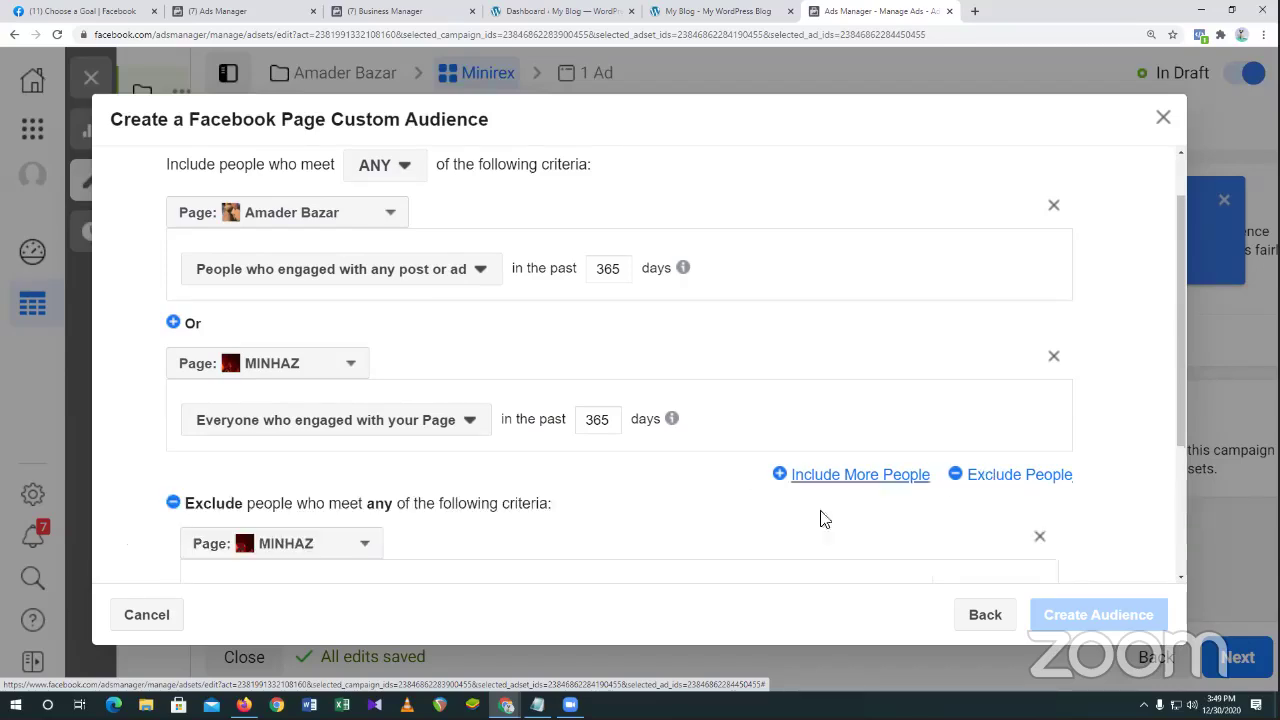
{"action": "scroll", "coordinate": [757, 540], "scroll_direction": "down", "scroll_amount": 2}
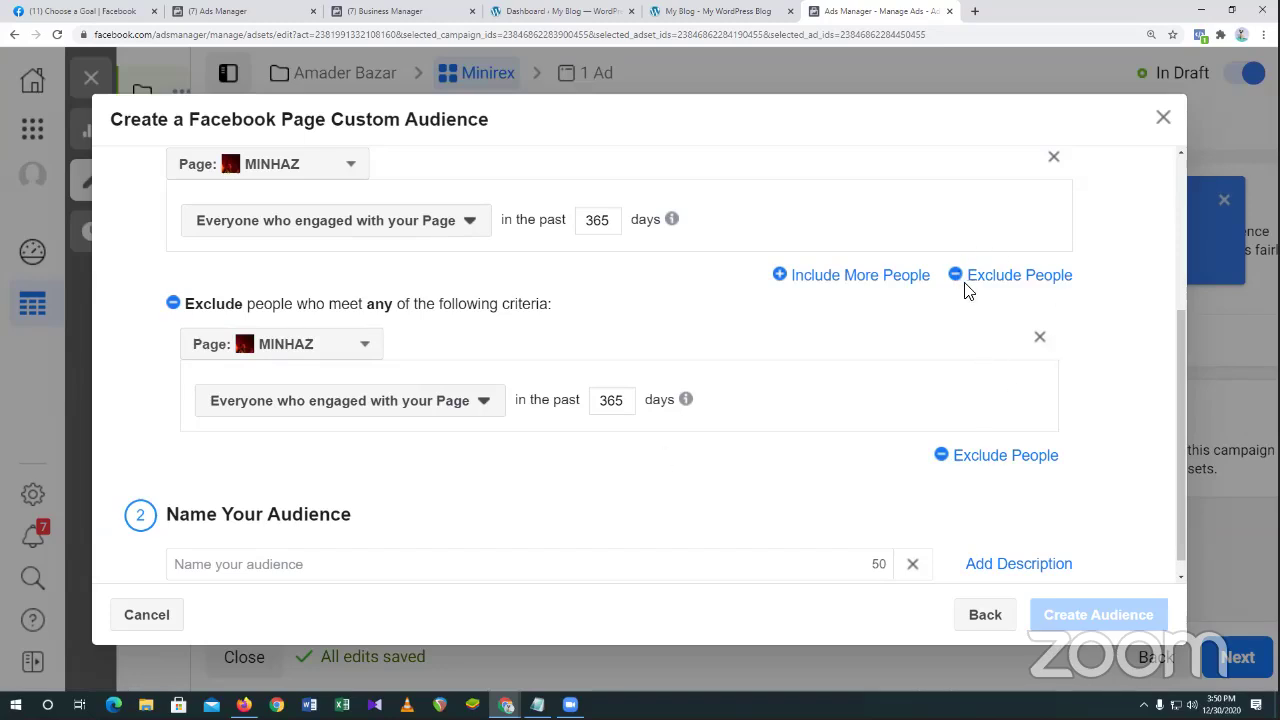
Search the exclusion group's page list for "Blank", then clear the search and close the list without choosing a page.
{"action": "left_click", "coordinate": [290, 343]}
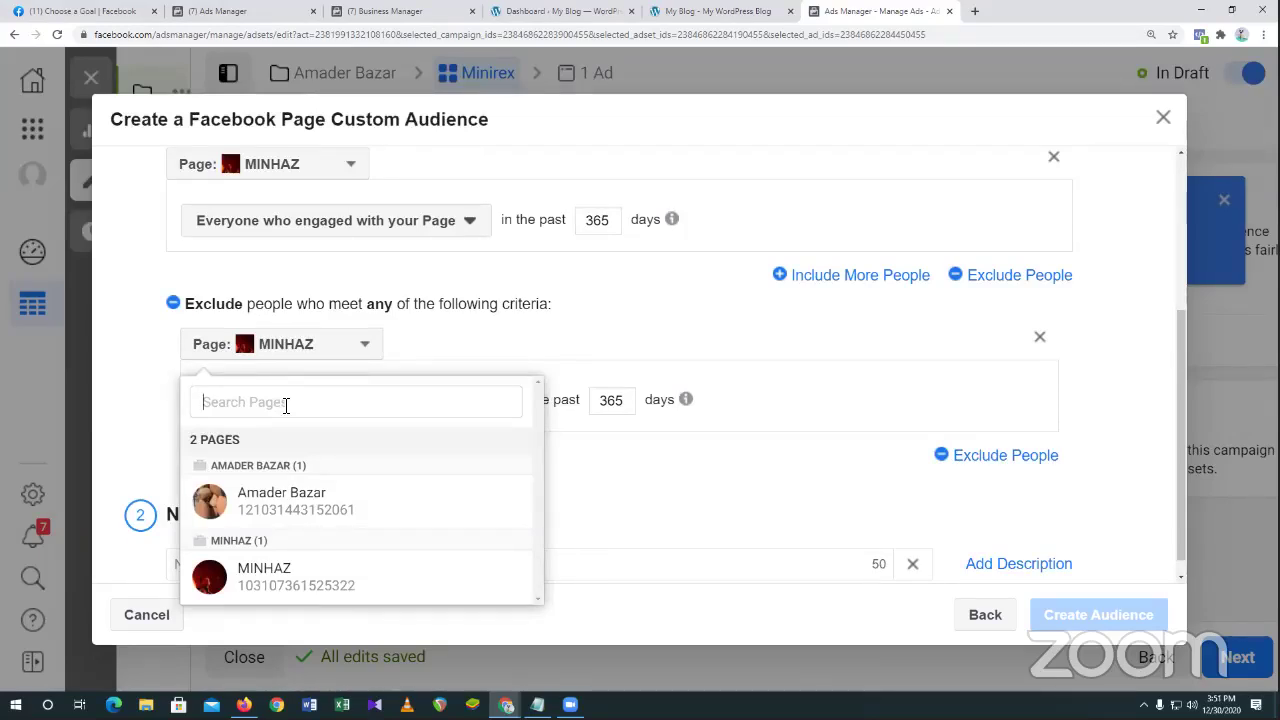
{"action": "type", "text": "B"}
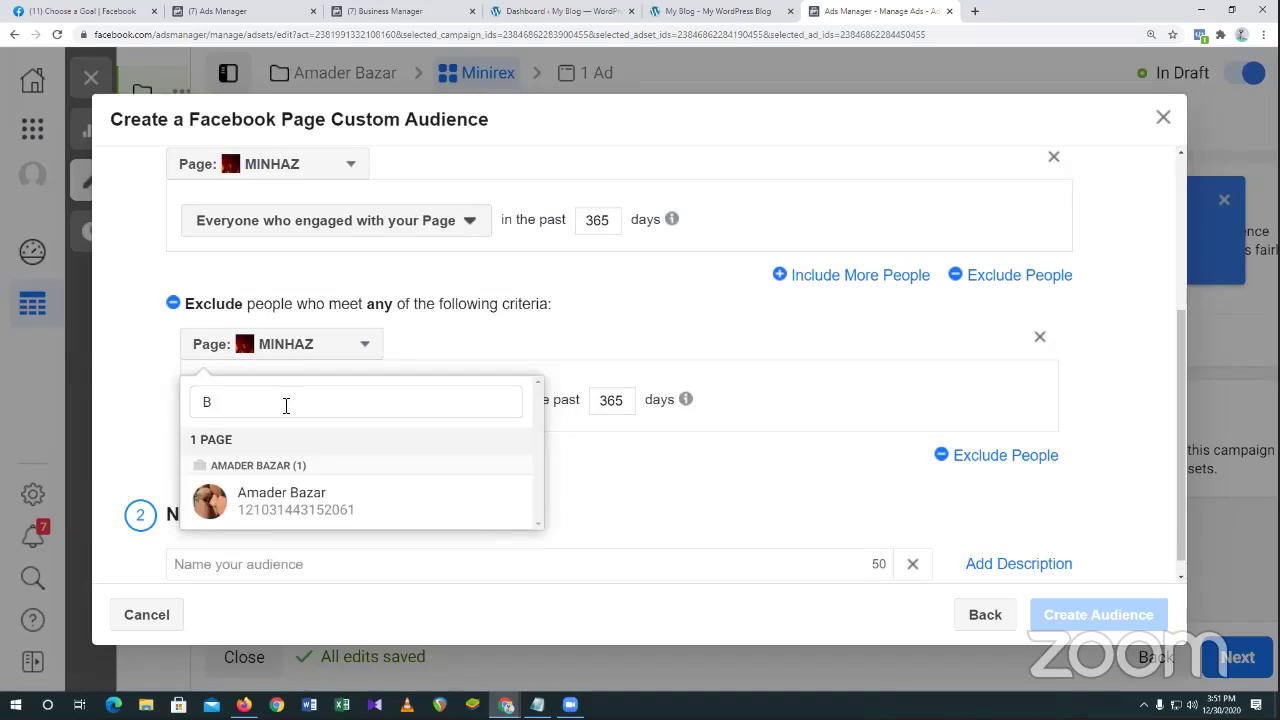
{"action": "type", "text": "lank"}
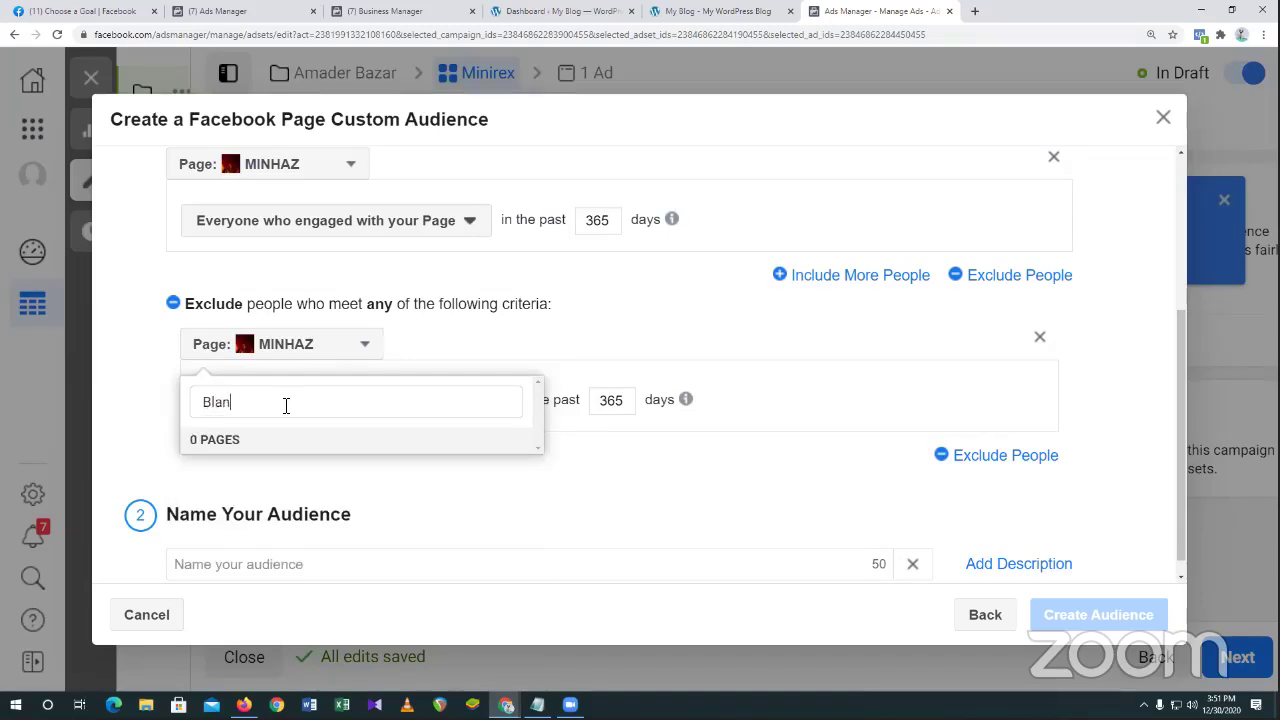
{"action": "key", "text": "BackSpace"}
{"action": "key", "text": "BackSpace"}
{"action": "key", "text": "BackSpace"}
{"action": "key", "text": "BackSpace"}
{"action": "key", "text": "BackSpace"}
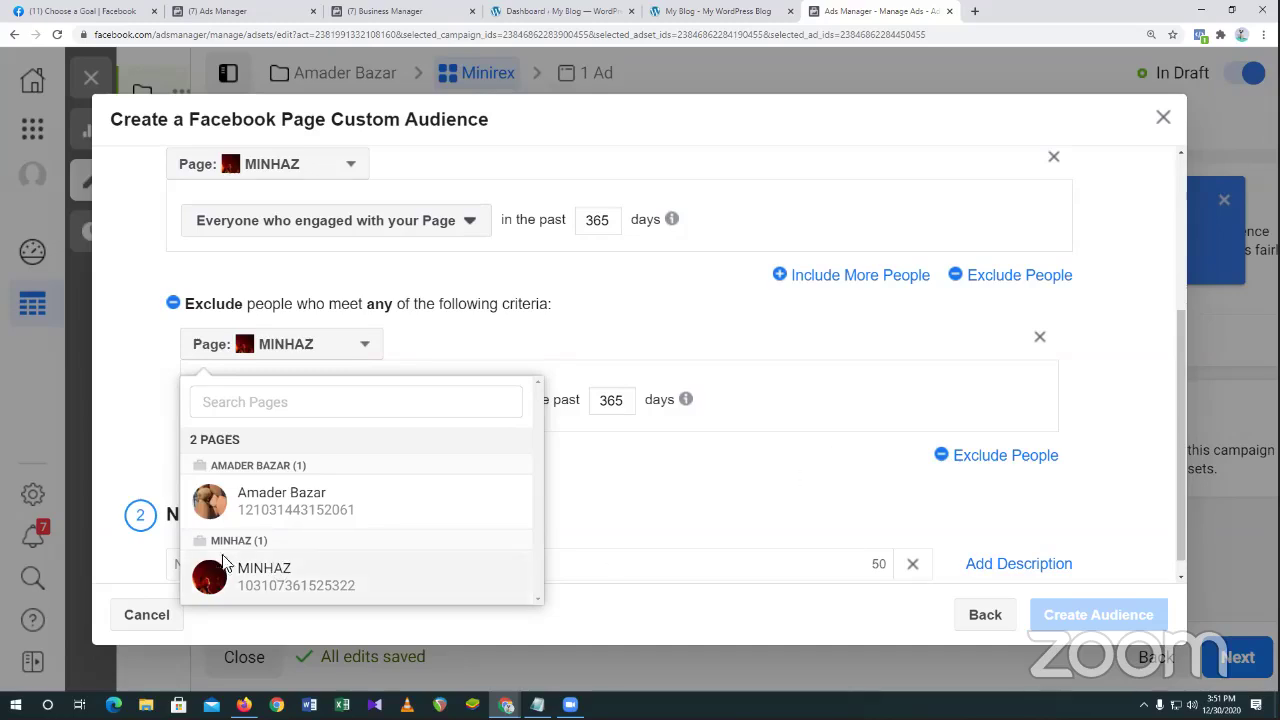
{"action": "left_click", "coordinate": [718, 477]}
Name the custom audience "Amader Bazar 2".
{"action": "scroll", "coordinate": [623, 469], "scroll_direction": "up", "scroll_amount": 3}
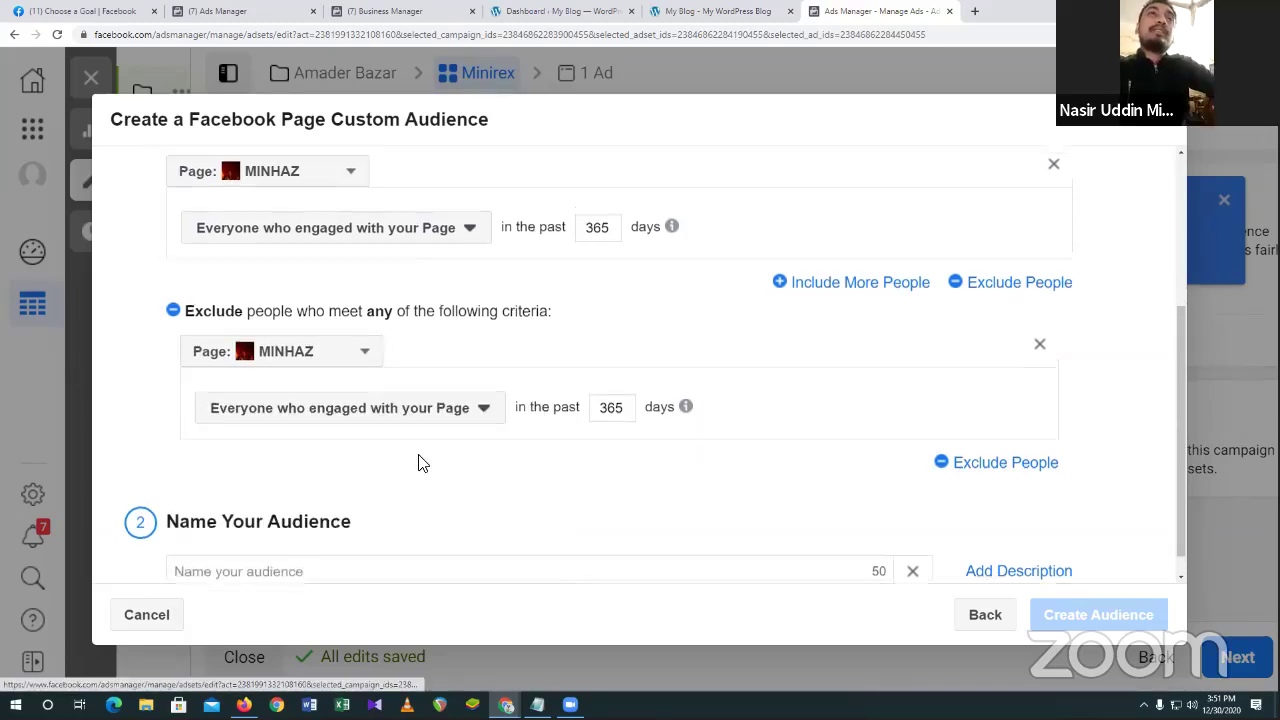
{"action": "scroll", "coordinate": [320, 290], "scroll_direction": "down", "scroll_amount": 2}
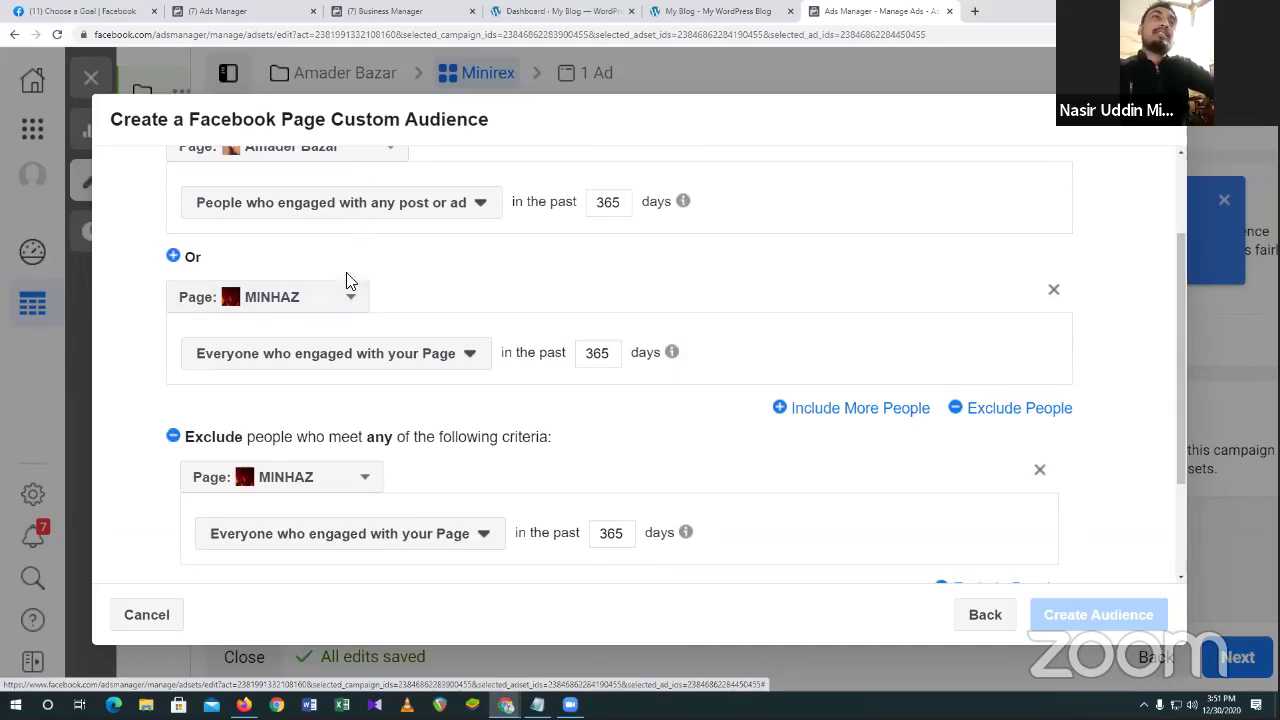
{"action": "scroll", "coordinate": [613, 527], "scroll_direction": "down", "scroll_amount": 1}
{"action": "scroll", "coordinate": [613, 527], "scroll_direction": "down", "scroll_amount": 1}
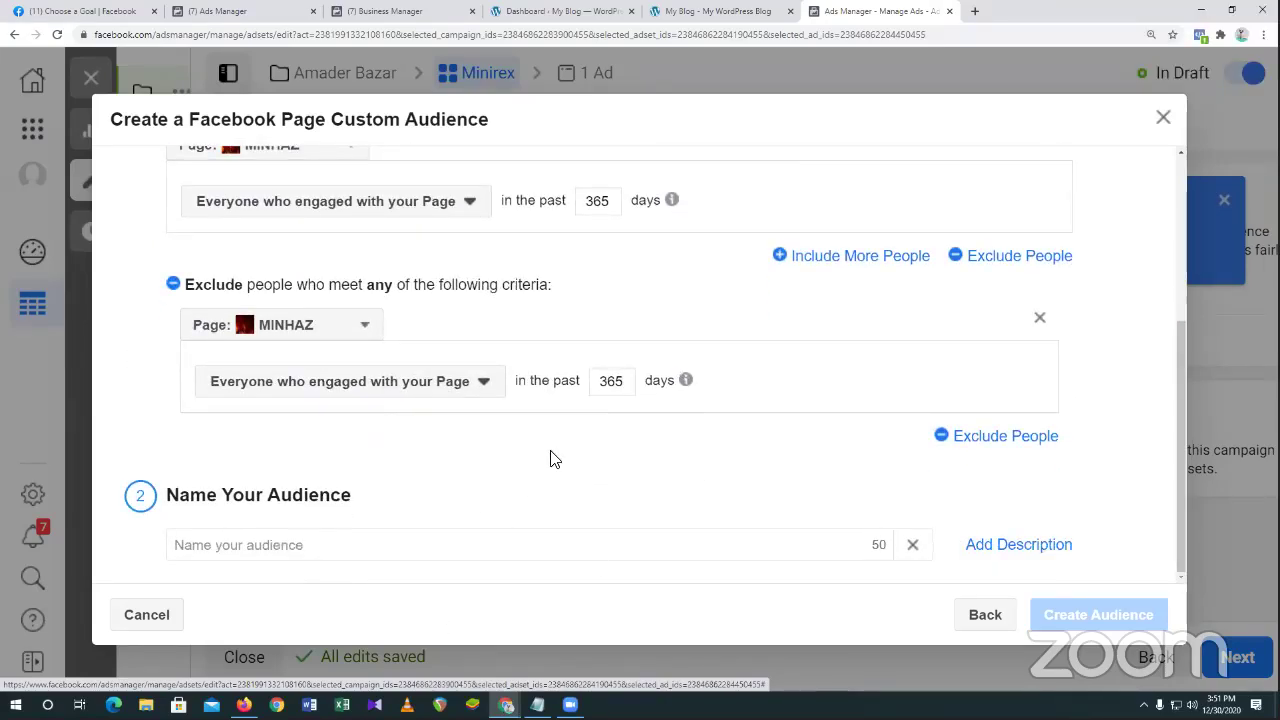
{"action": "left_click", "coordinate": [335, 544]}
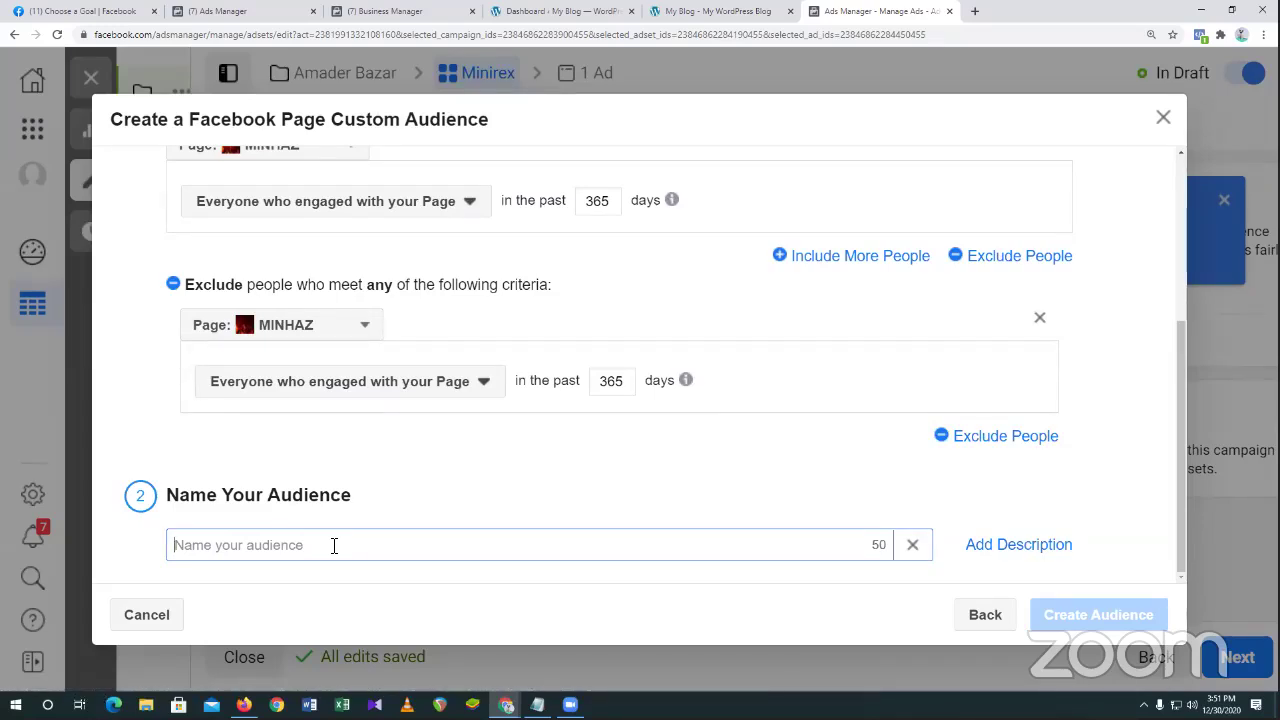
{"action": "type", "text": "A"}
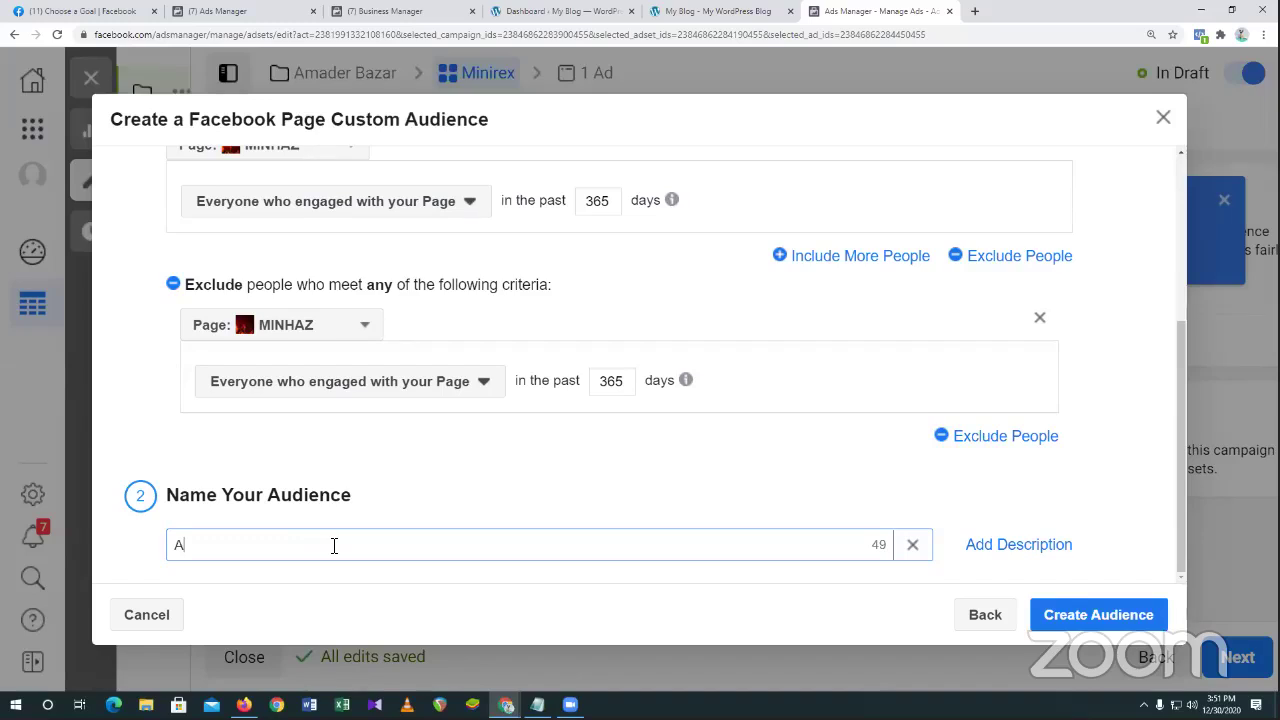
{"action": "type", "text": "mader "}
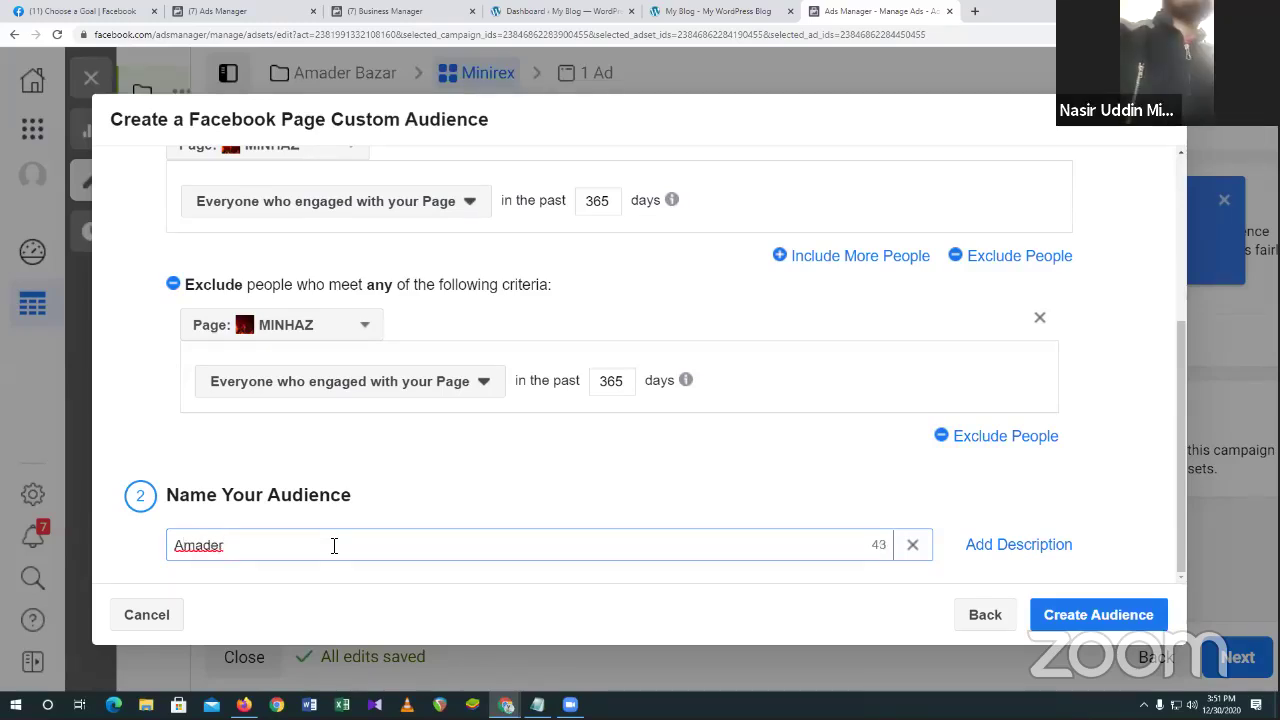
{"action": "type", "text": "Bazar 2"}
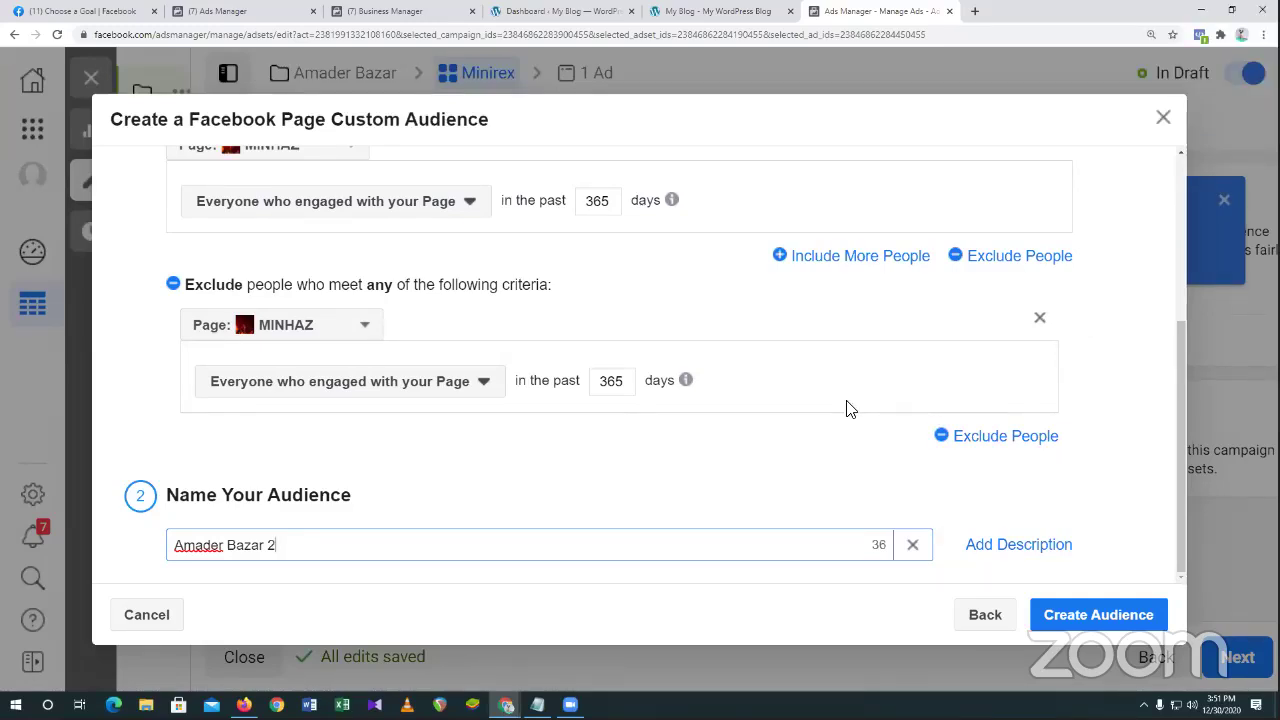
Set the exclusion group's criterion to People who sent a message to your Page.
{"action": "scroll", "coordinate": [849, 409], "scroll_direction": "up", "scroll_amount": 1}
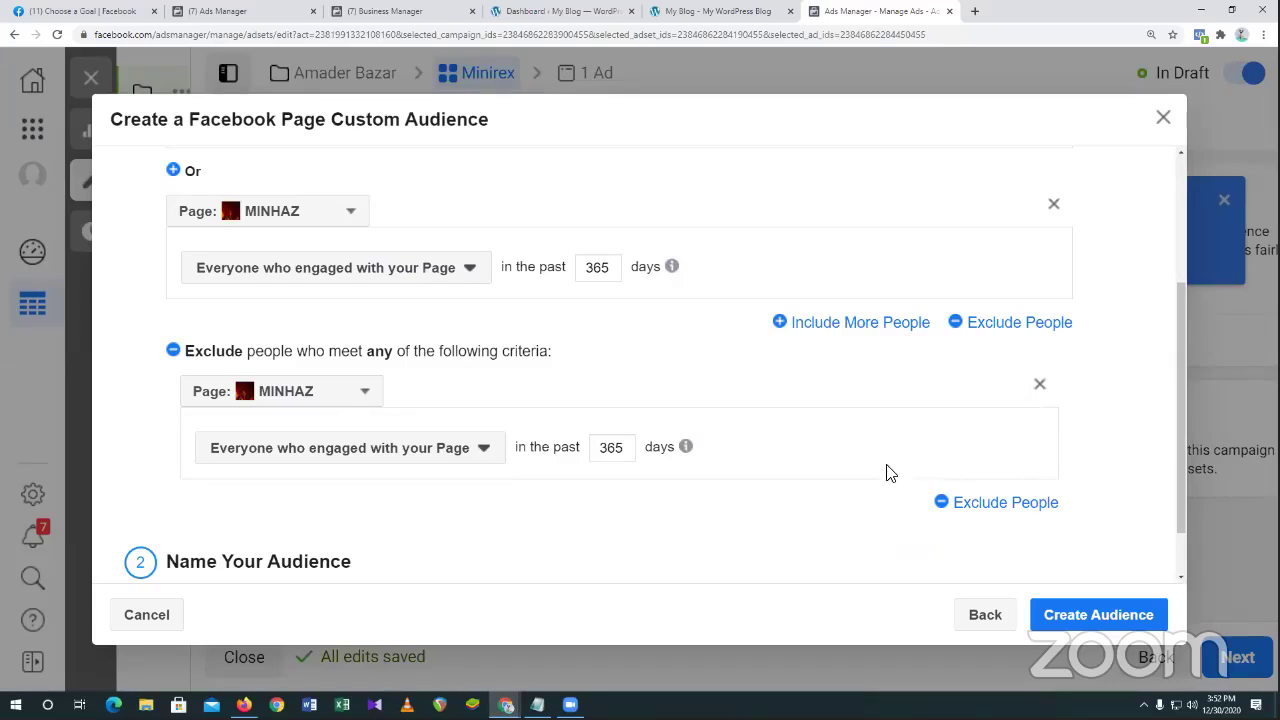
{"action": "scroll", "coordinate": [890, 464], "scroll_direction": "up", "scroll_amount": 1}
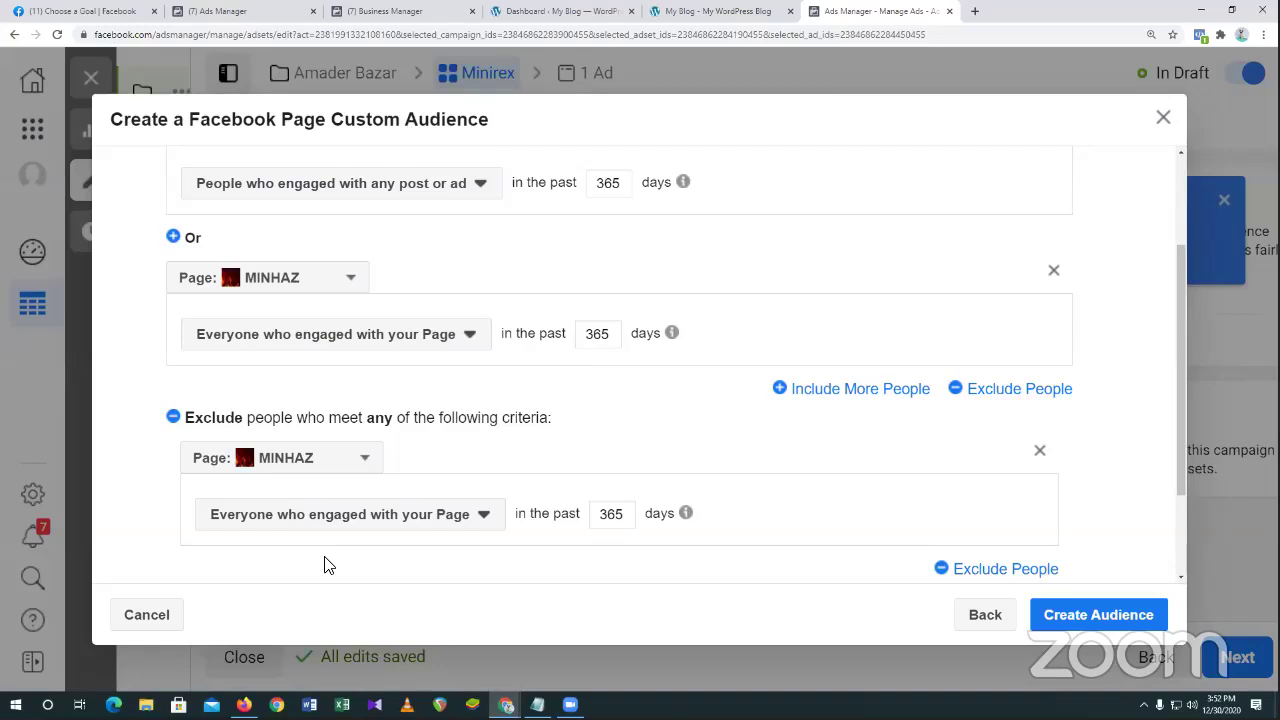
{"action": "left_click", "coordinate": [395, 515]}
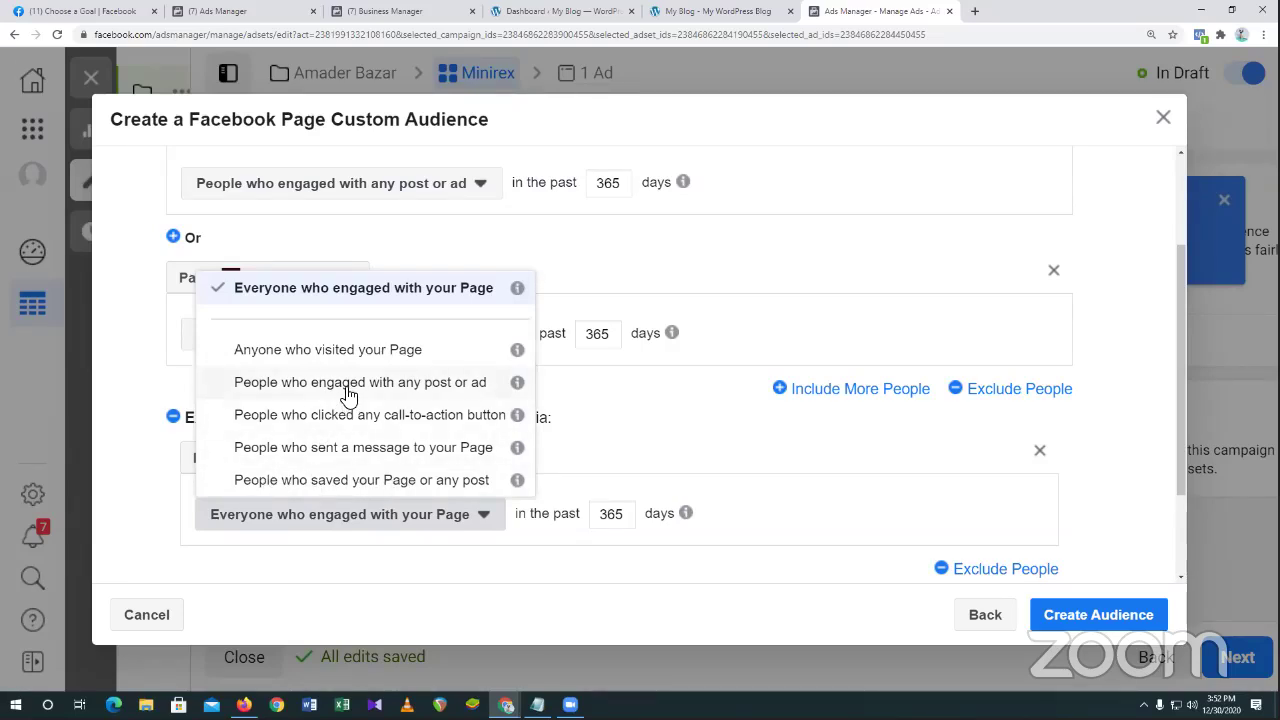
{"action": "left_click", "coordinate": [323, 447]}
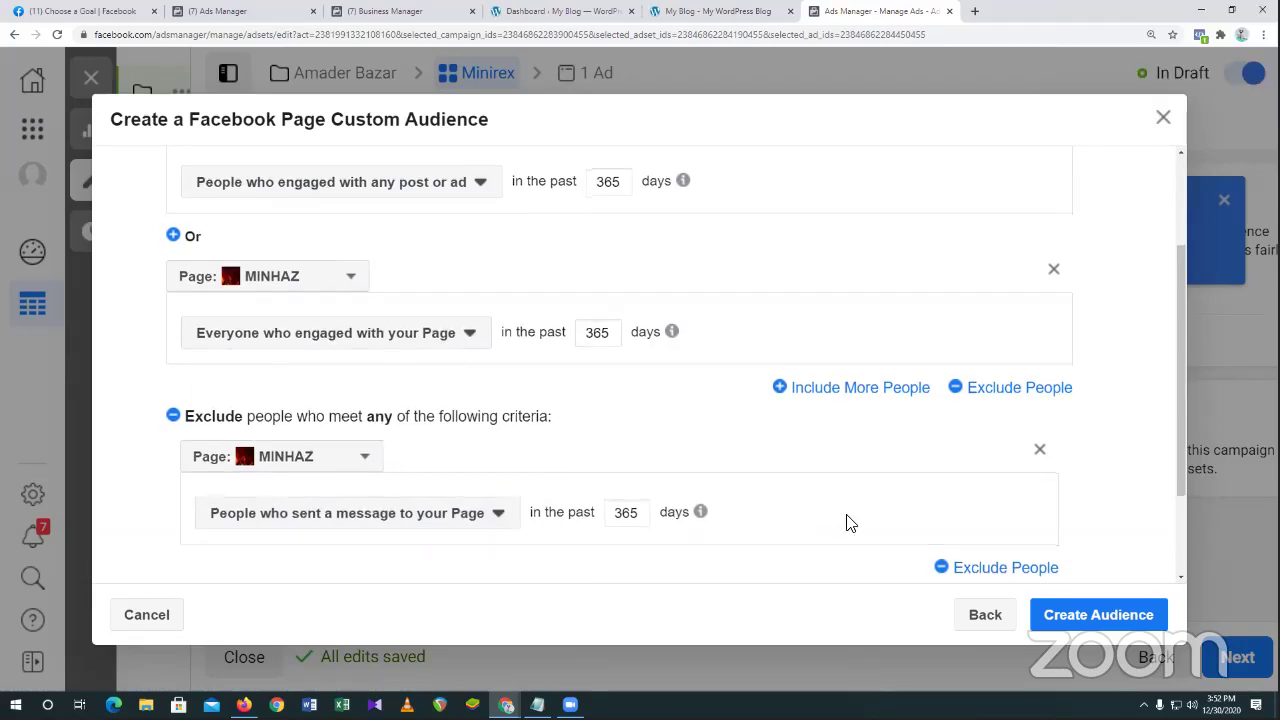
Create the Facebook Page custom audience "Amader Bazar 2" and finish without making a lookalike audience or an ad.
{"action": "scroll", "coordinate": [846, 523], "scroll_direction": "down", "scroll_amount": 3}
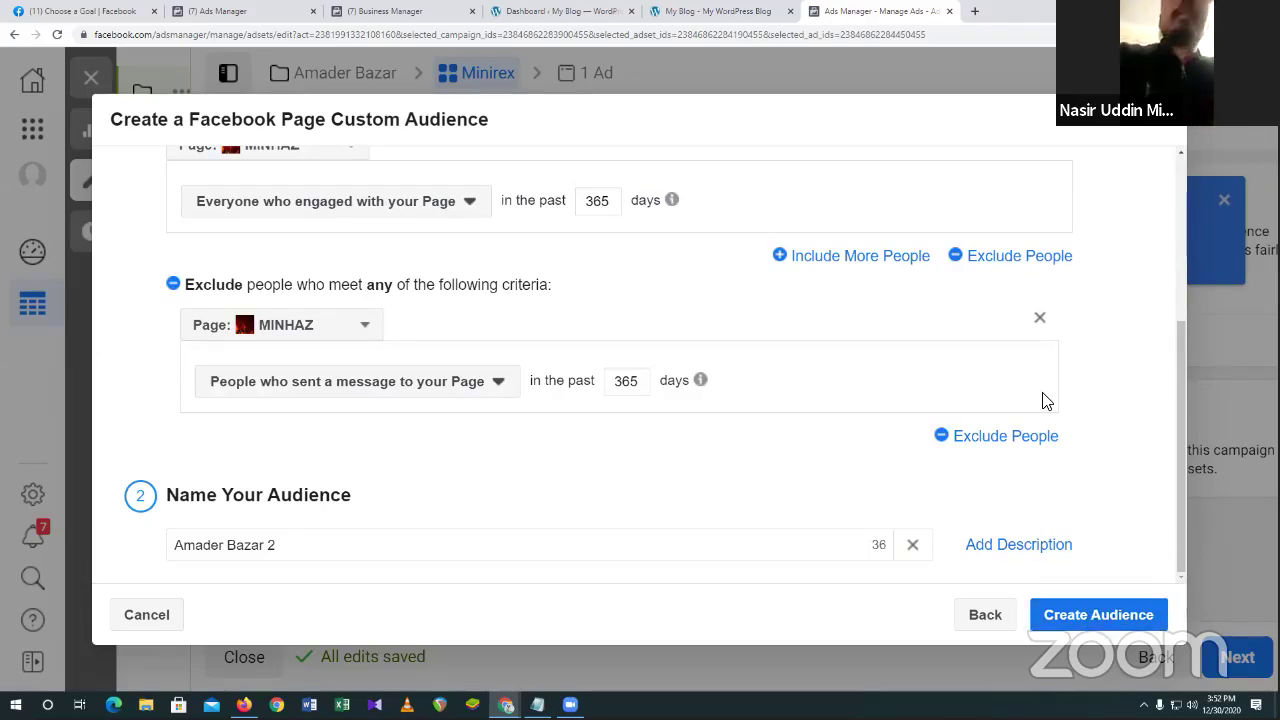
{"action": "left_click", "coordinate": [1100, 617]}
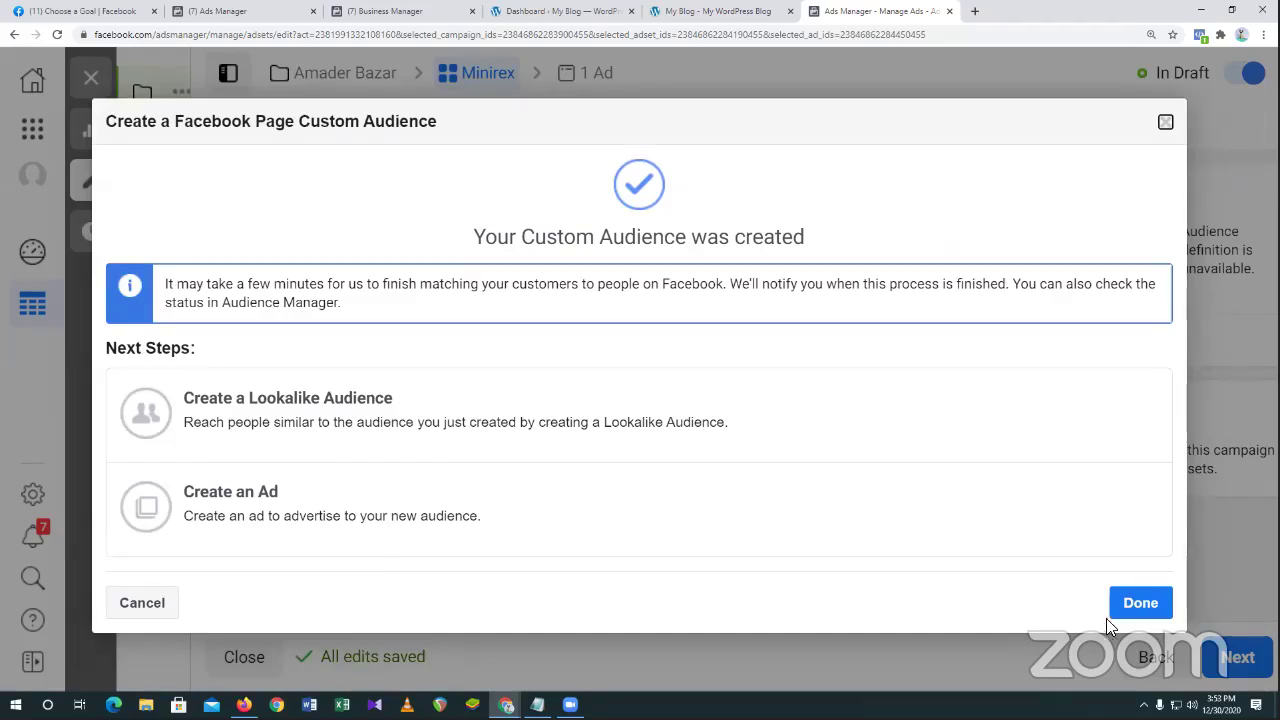
{"action": "left_click", "coordinate": [1140, 603]}
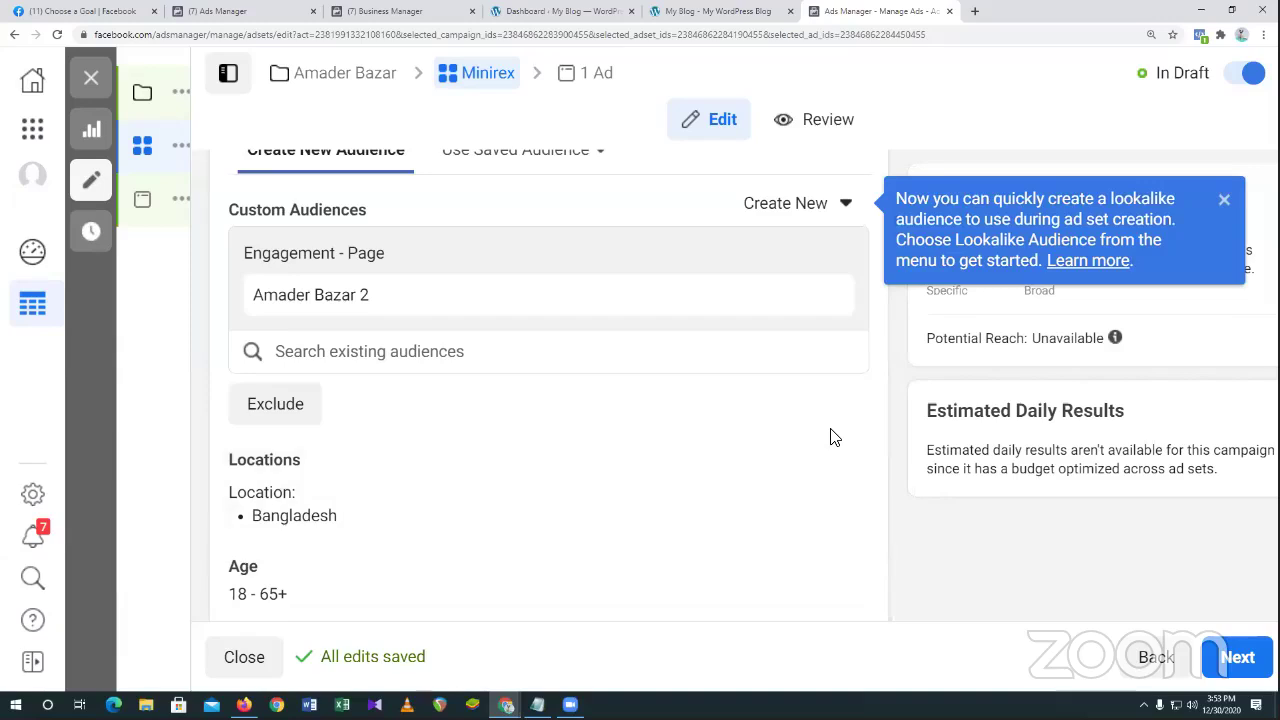
Review the Minirex ad set's audience section and check the saved audiences available for it.
{"action": "scroll", "coordinate": [830, 437], "scroll_direction": "up", "scroll_amount": 1}
{"action": "scroll", "coordinate": [830, 437], "scroll_direction": "up", "scroll_amount": 2}
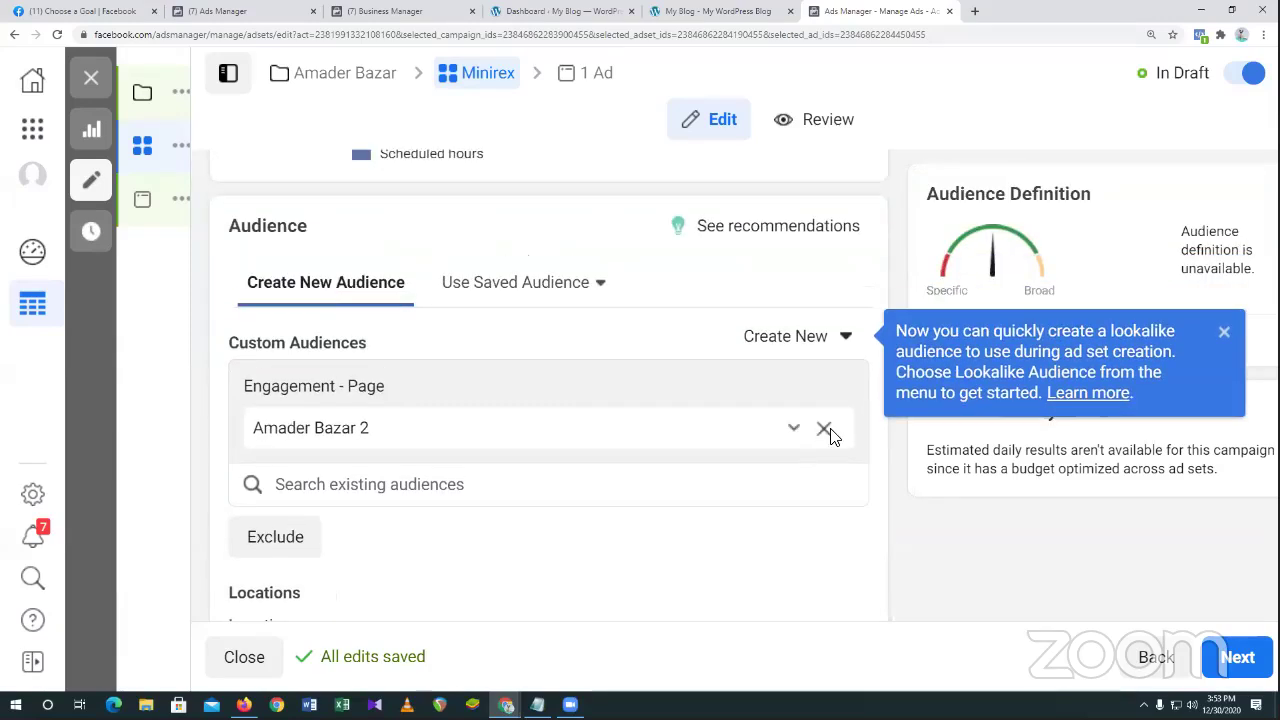
{"action": "scroll", "coordinate": [830, 437], "scroll_direction": "up", "scroll_amount": 1}
{"action": "scroll", "coordinate": [831, 437], "scroll_direction": "down", "scroll_amount": 2}
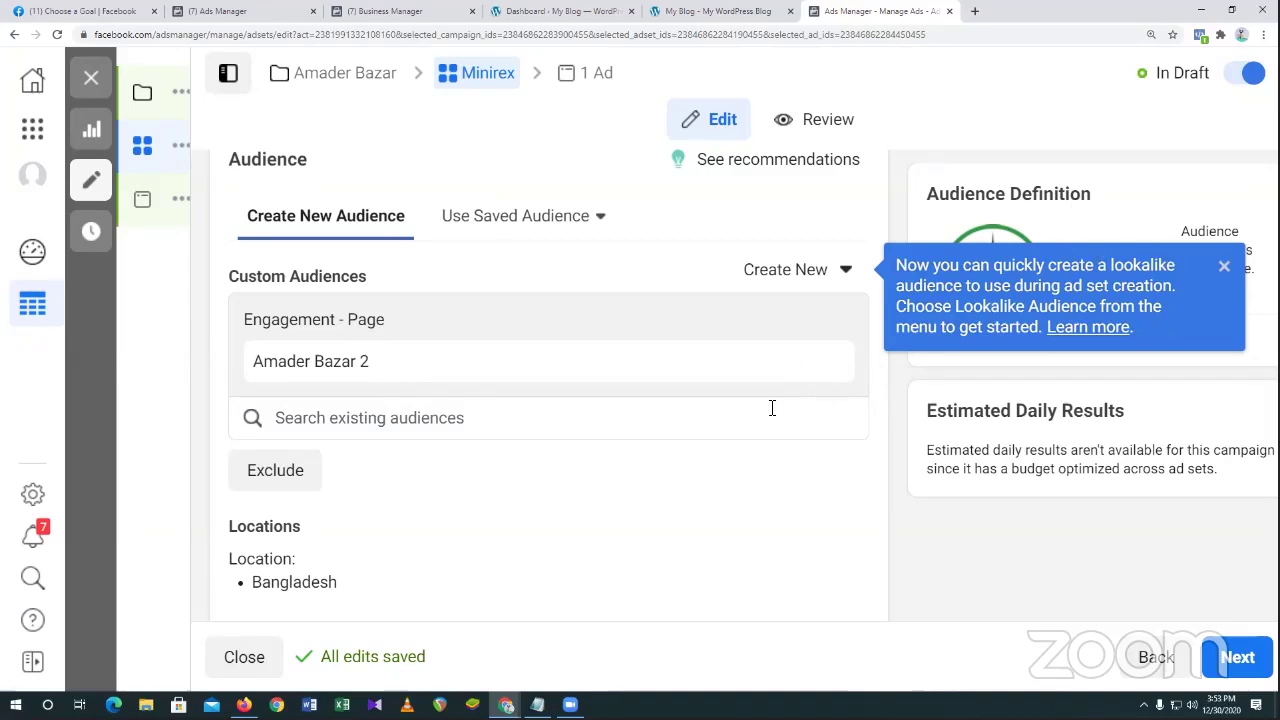
{"action": "left_click", "coordinate": [527, 220]}
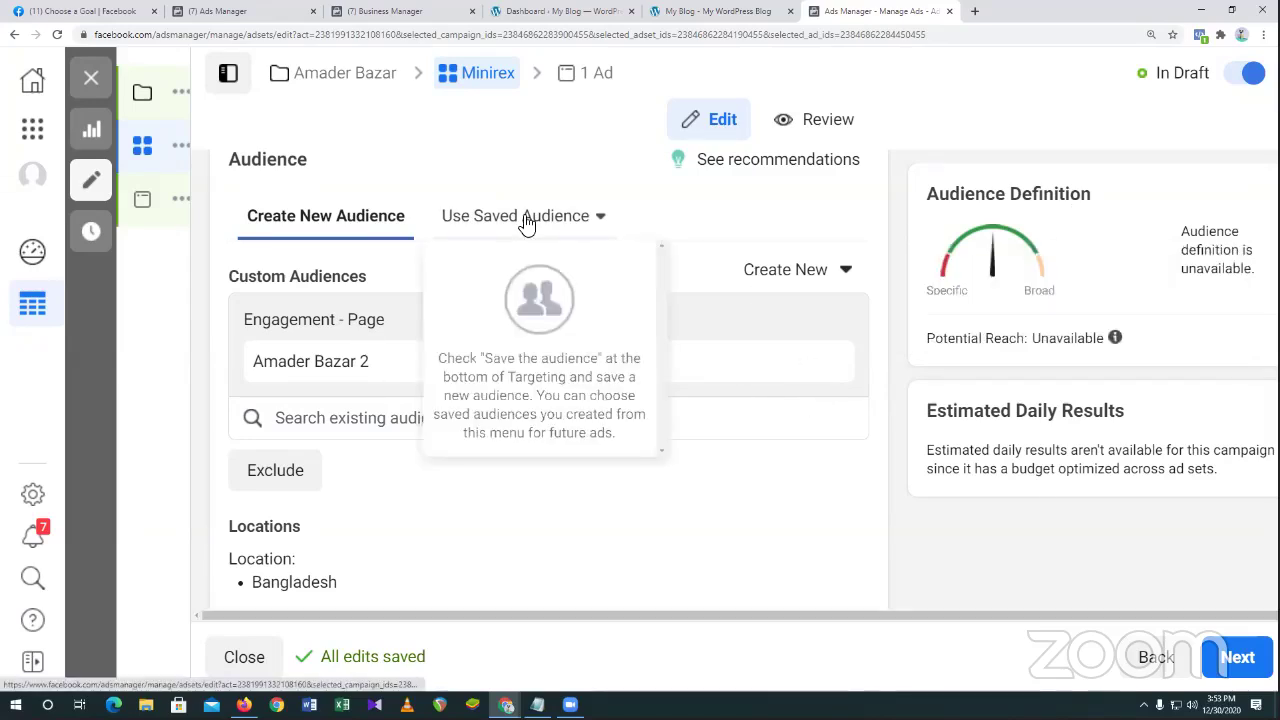
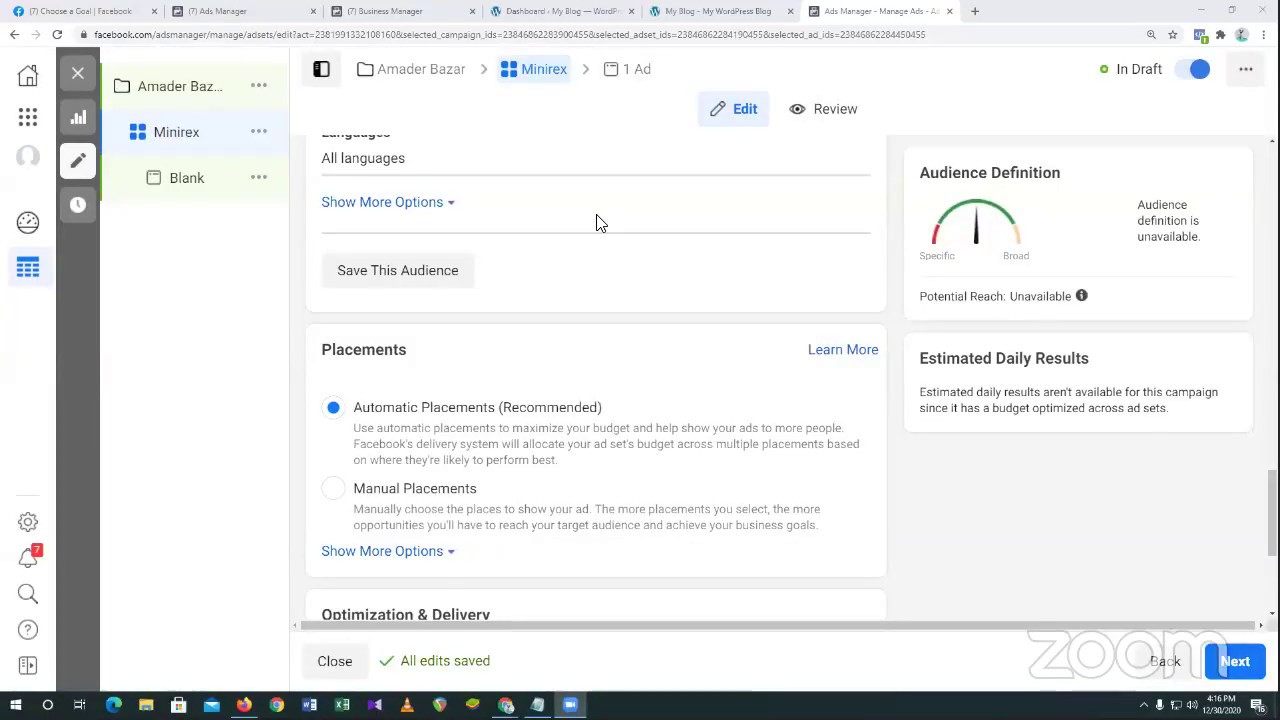
{"action": "scroll", "coordinate": [590, 550], "scroll_direction": "up", "scroll_amount": 6}
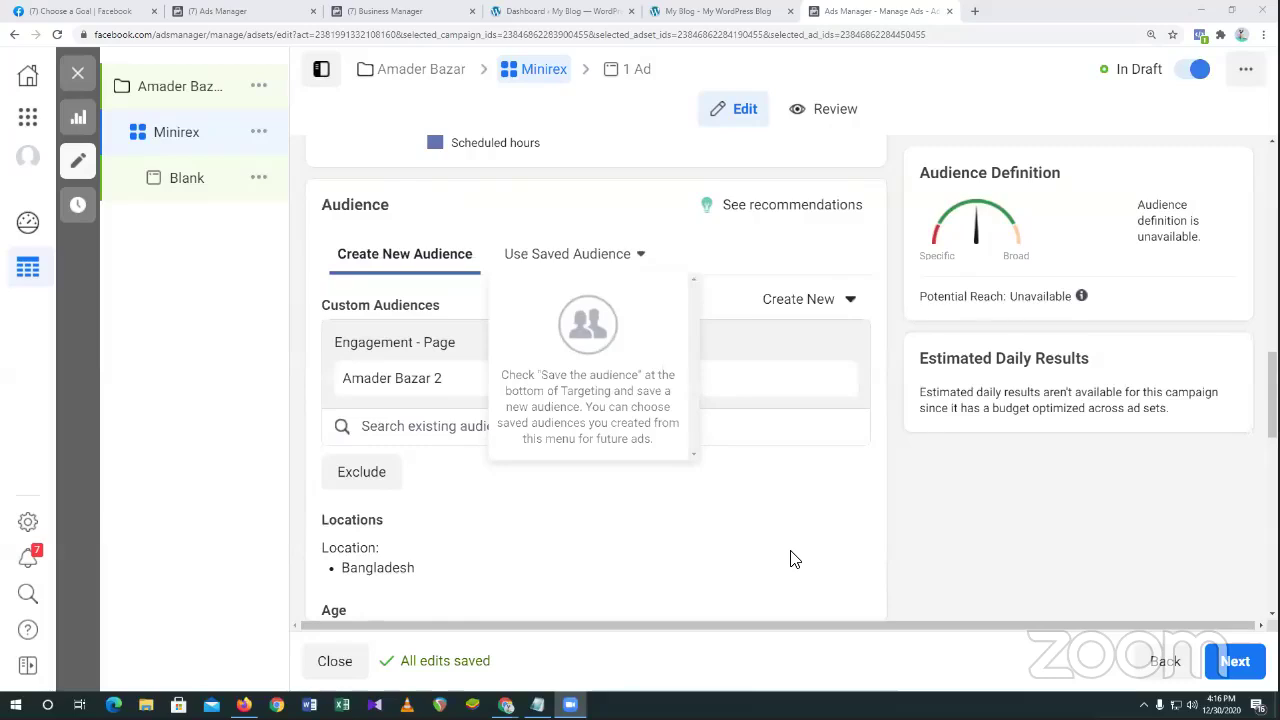
{"action": "scroll", "coordinate": [790, 559], "scroll_direction": "down", "scroll_amount": 1}
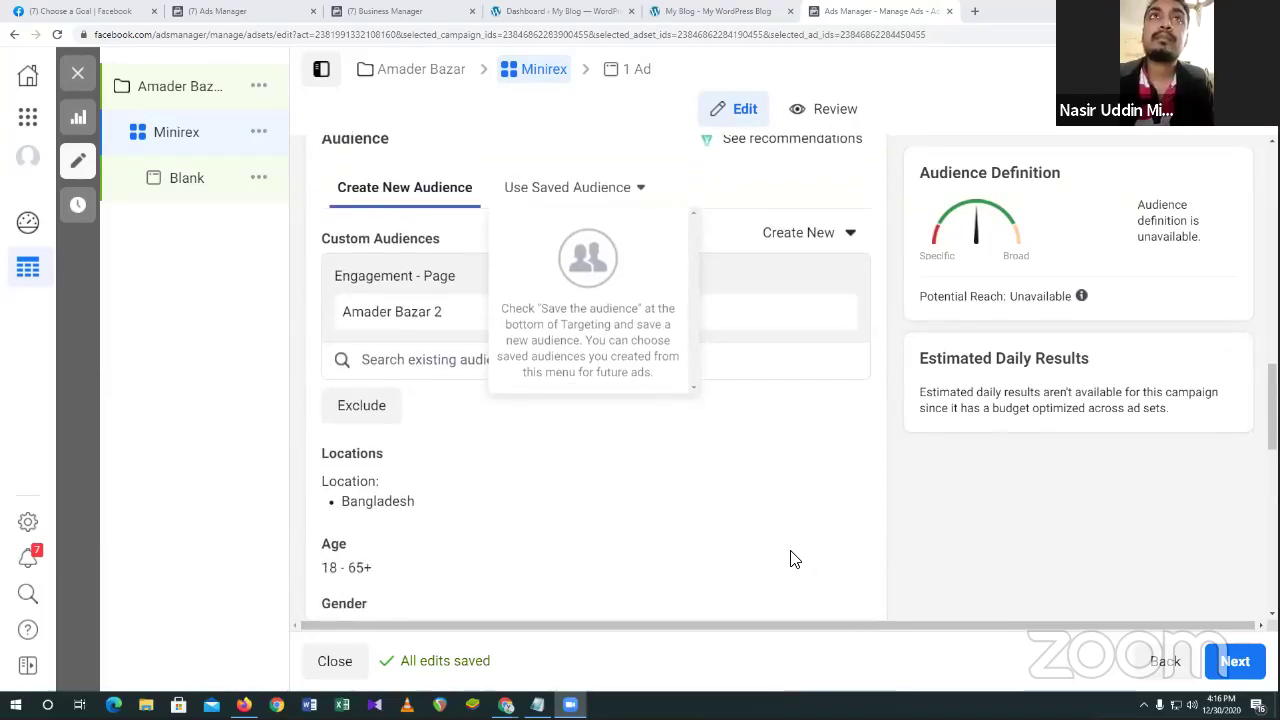
{"action": "scroll", "coordinate": [790, 559], "scroll_direction": "up", "scroll_amount": 1}
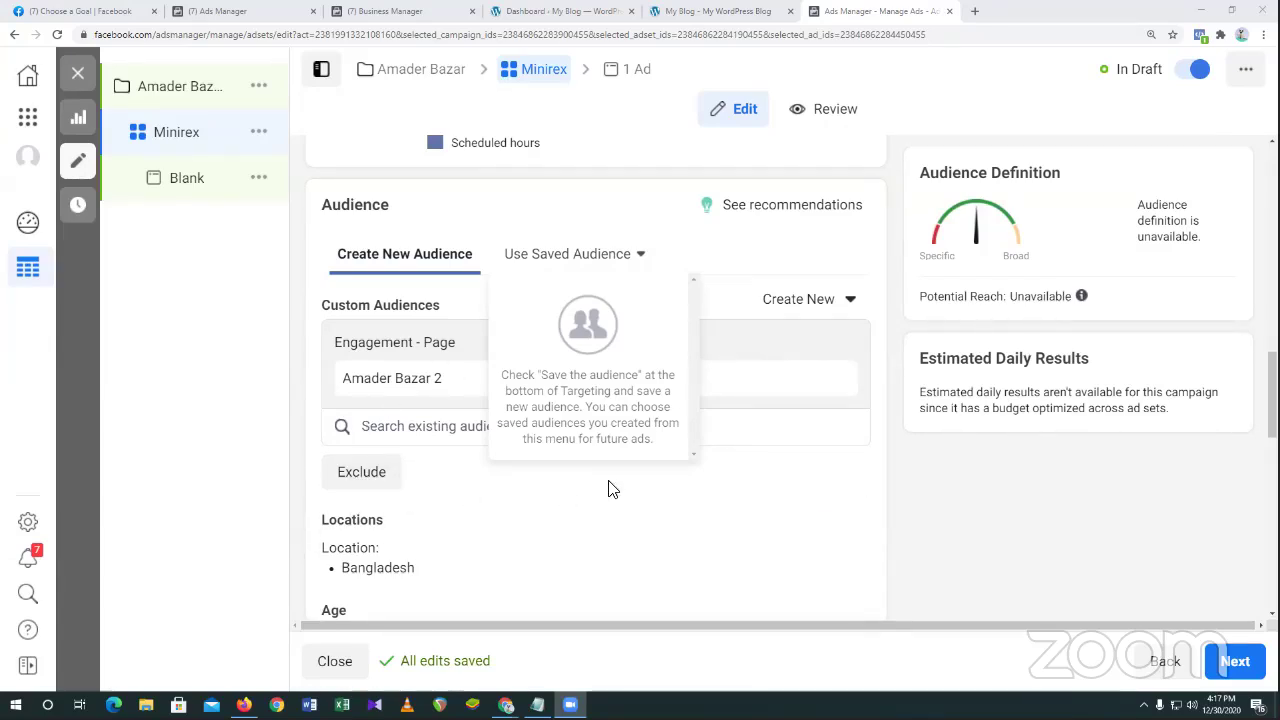
{"action": "mouse_move", "coordinate": [229, 423]}
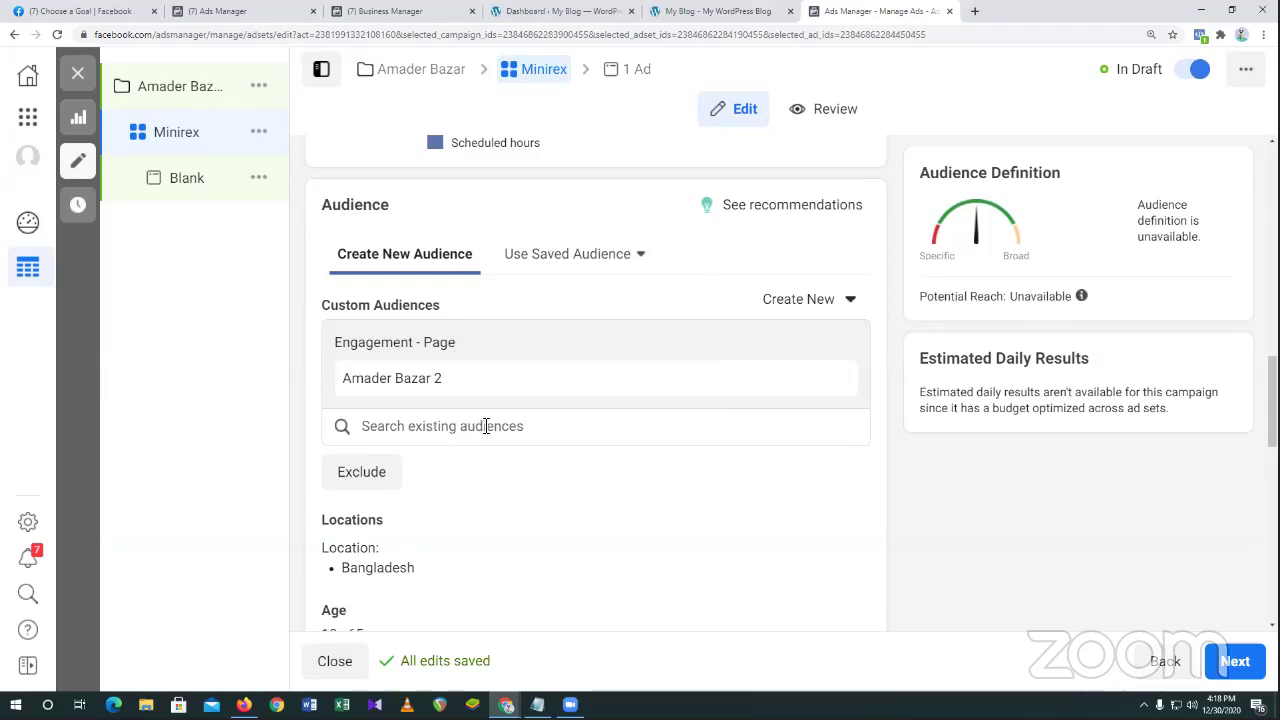
Look through the existing custom audiences, then close the list without choosing one.
{"action": "left_click", "coordinate": [660, 440]}
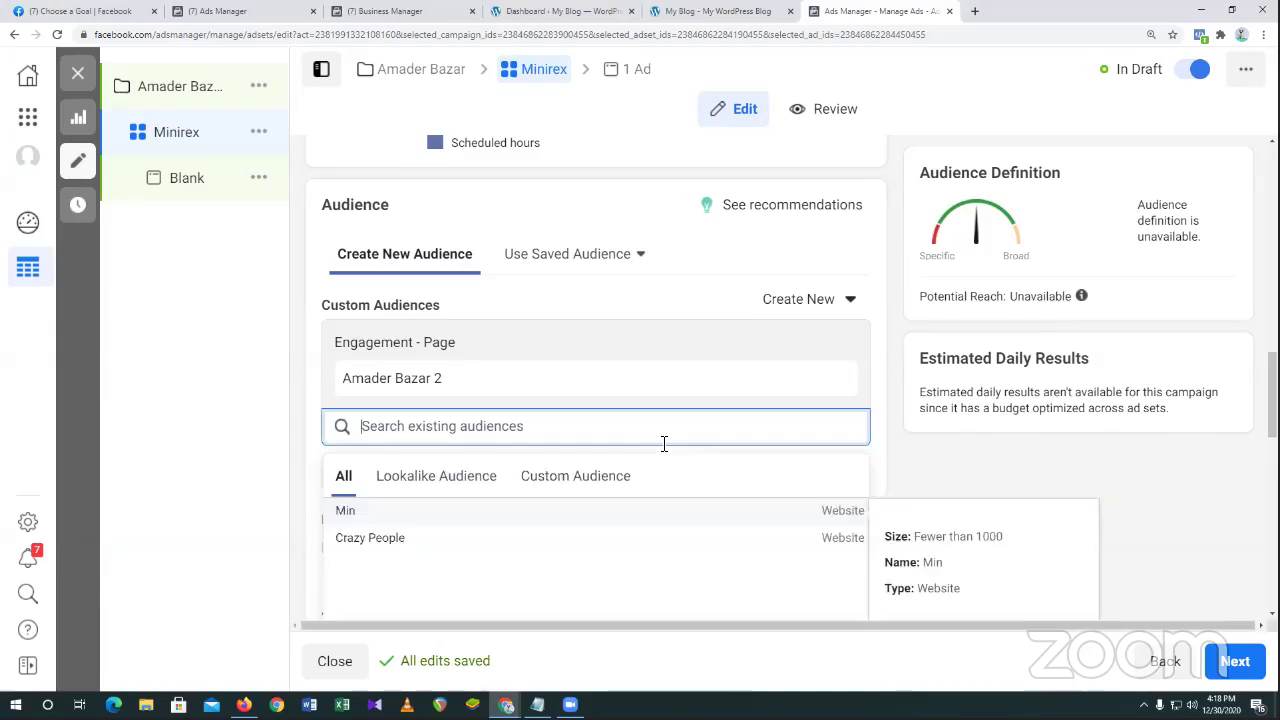
{"action": "scroll", "coordinate": [672, 440], "scroll_direction": "down", "scroll_amount": 1}
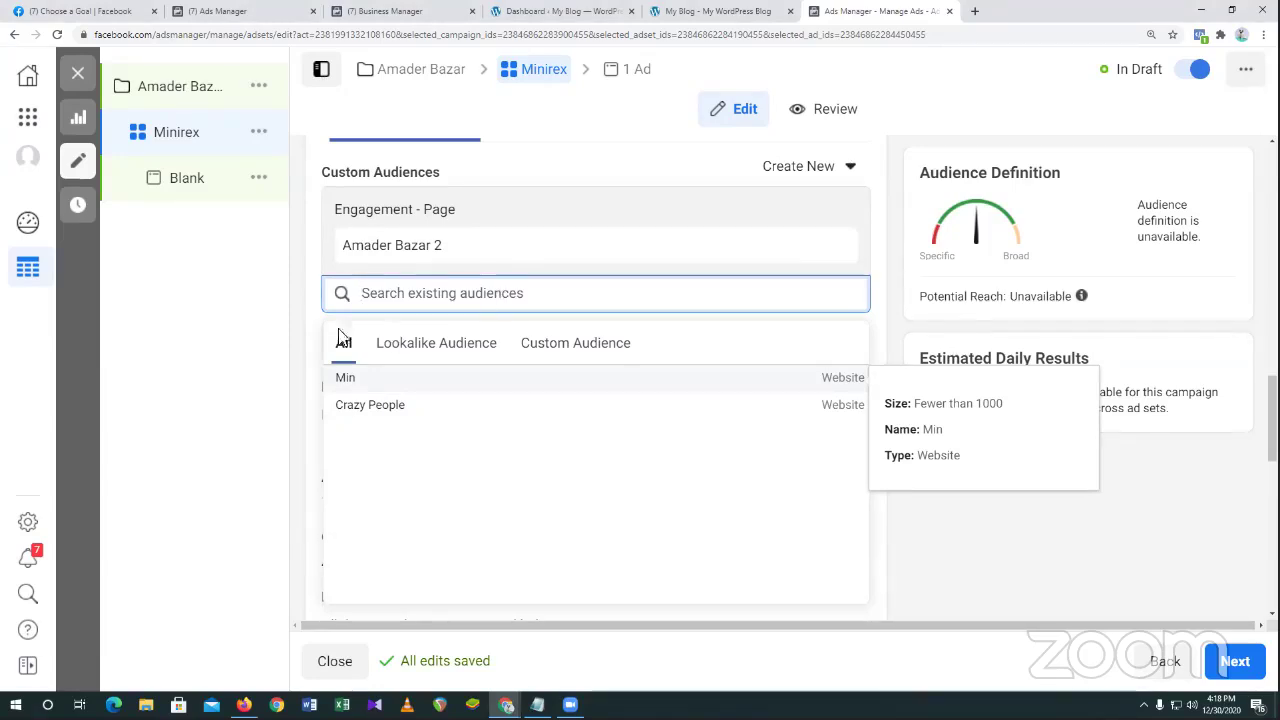
{"action": "left_click", "coordinate": [203, 347]}
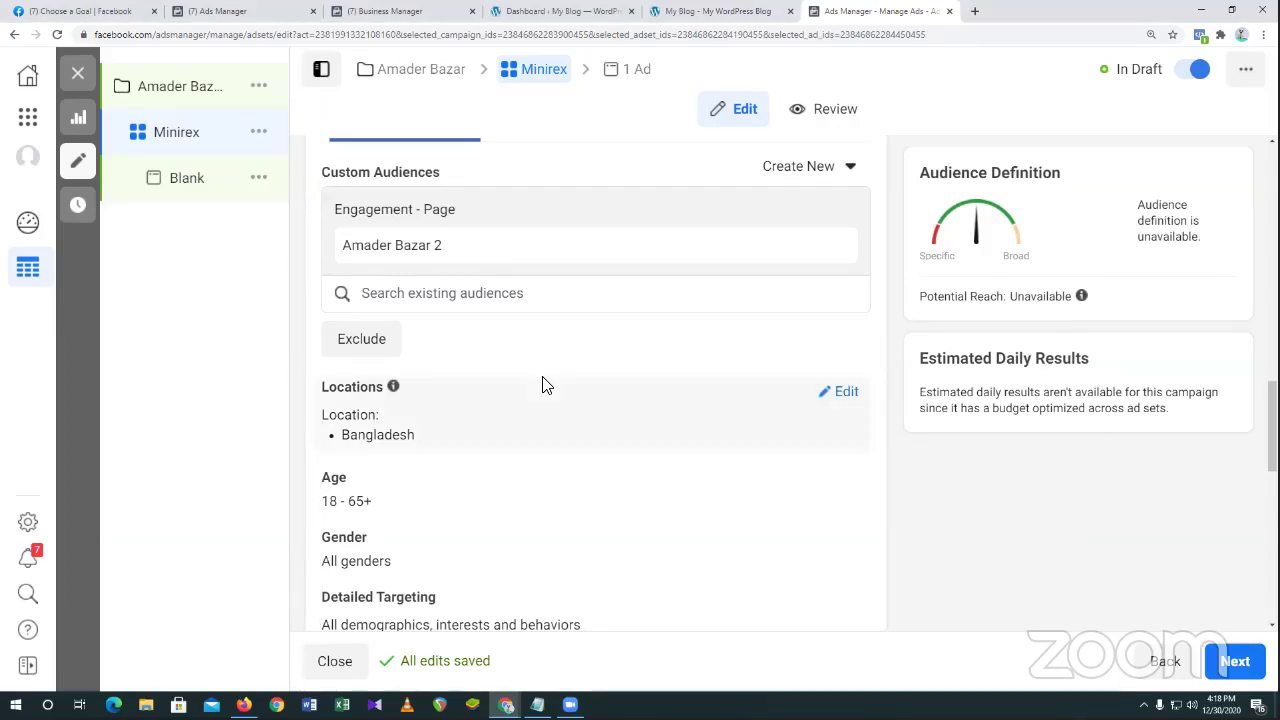
Edit the ad set's locations and include the country United States alongside Bangladesh.
{"action": "left_click", "coordinate": [830, 393]}
{"action": "scroll", "coordinate": [645, 497], "scroll_direction": "down", "scroll_amount": 3}
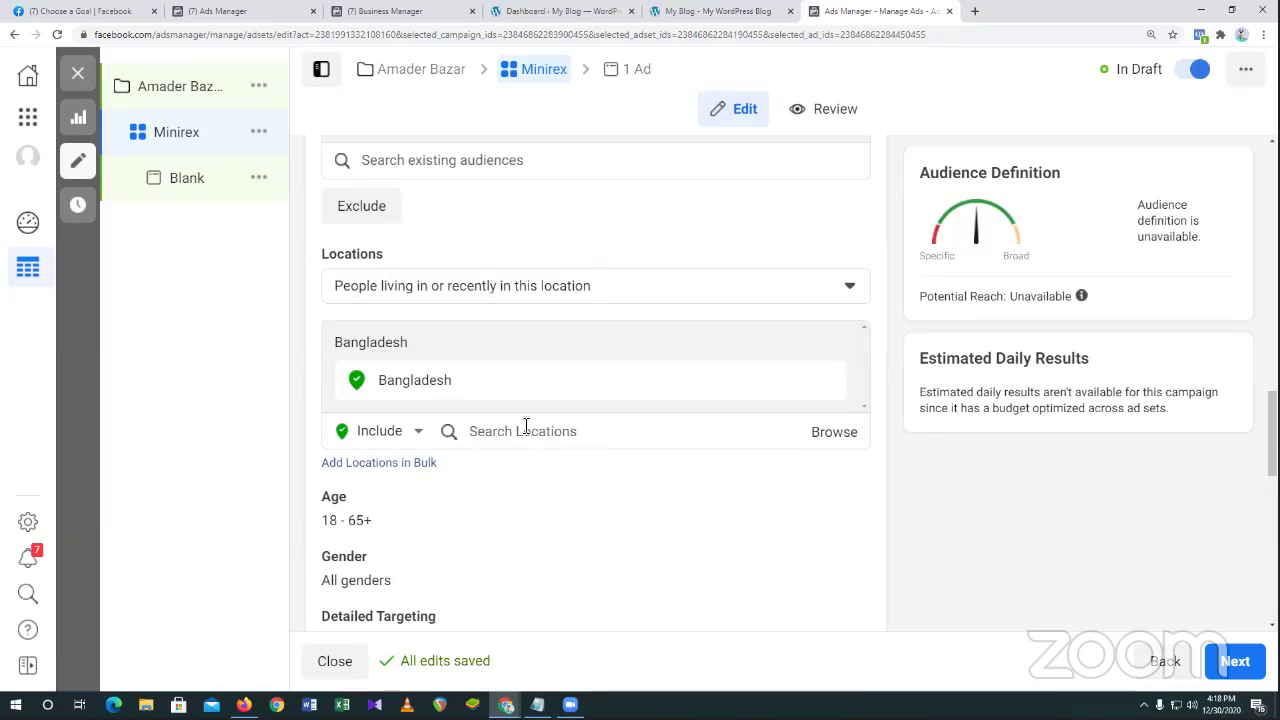
{"action": "mouse_move", "coordinate": [496, 384]}
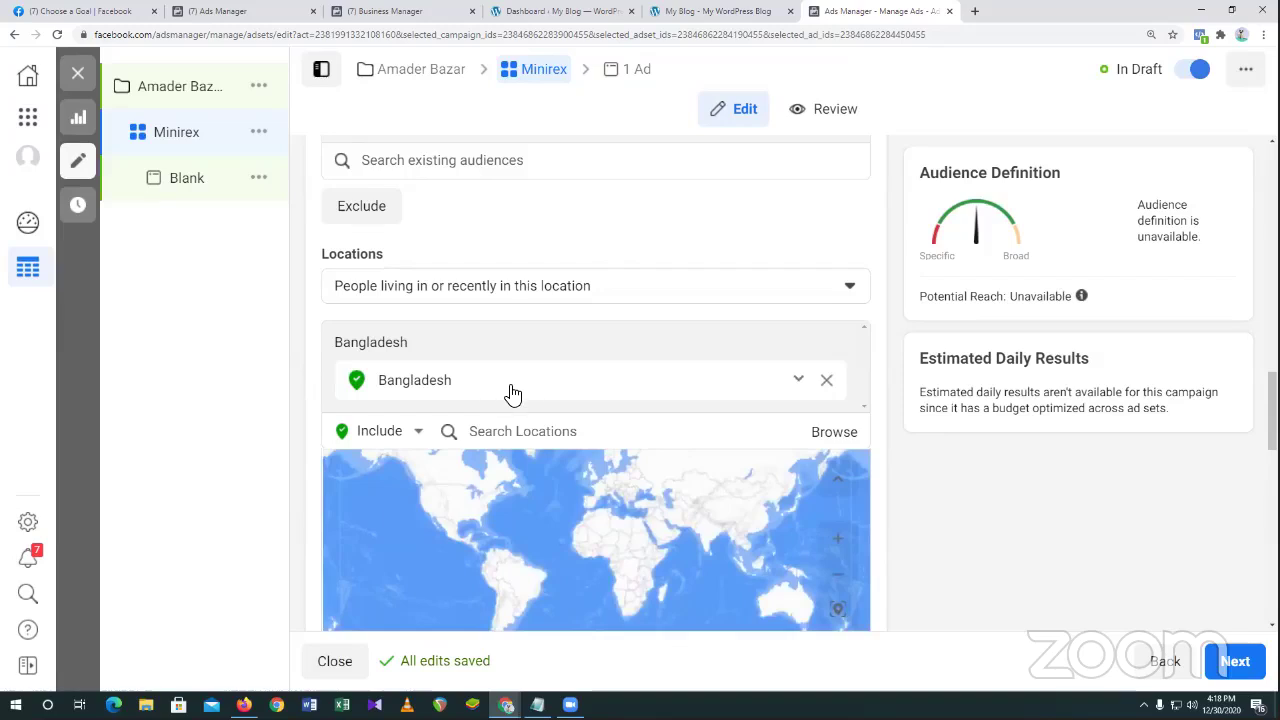
{"action": "scroll", "coordinate": [512, 393], "scroll_direction": "down", "scroll_amount": 1}
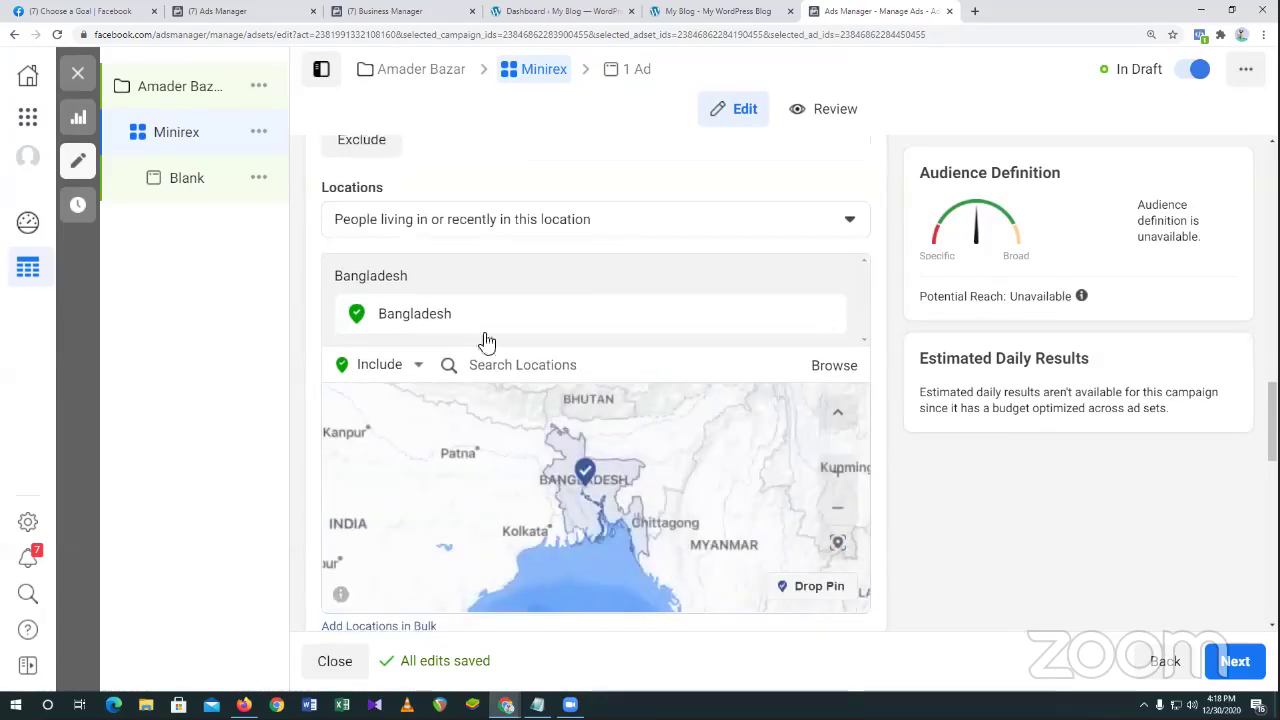
{"action": "left_click", "coordinate": [514, 369]}
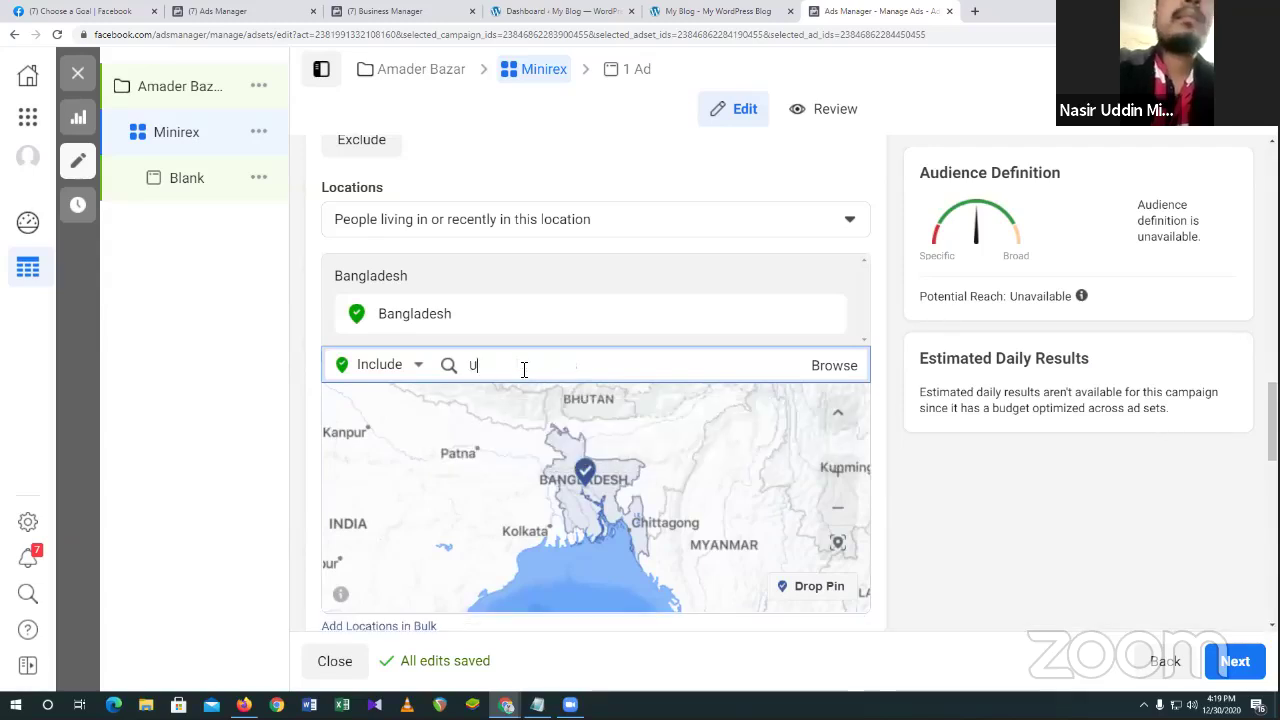
{"action": "type", "text": "Uni"}
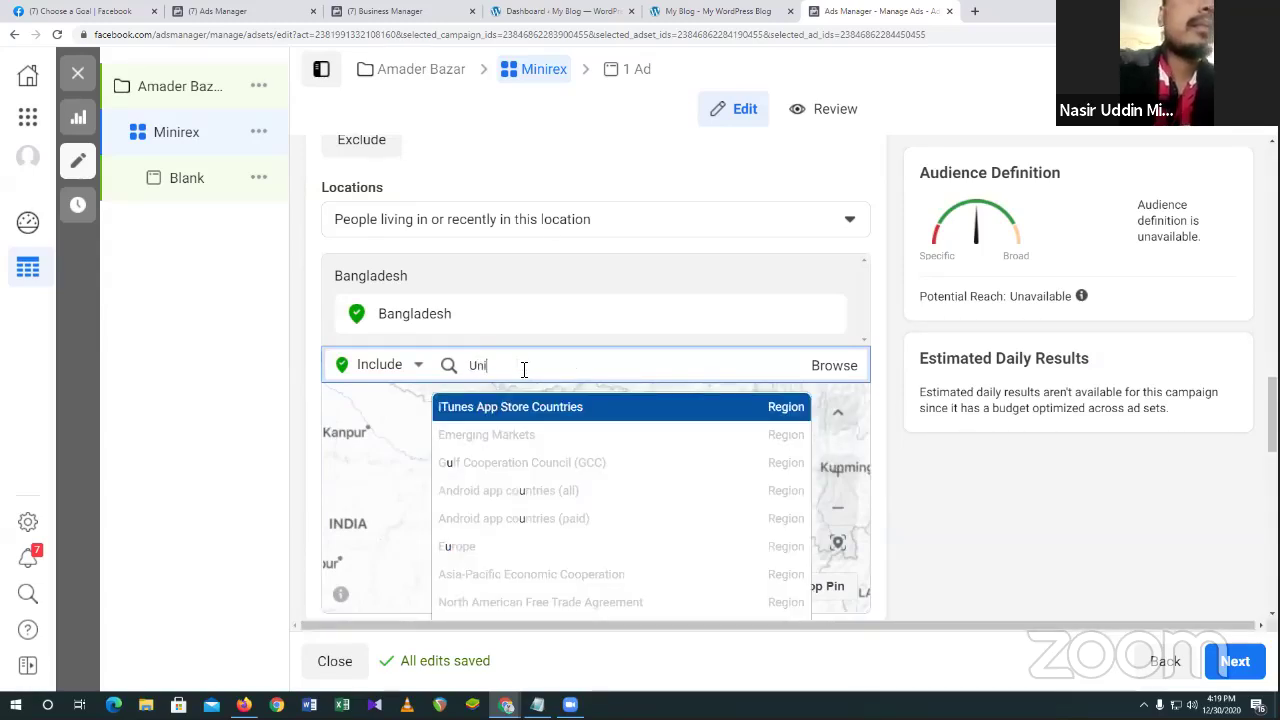
{"action": "type", "text": "ted sta"}
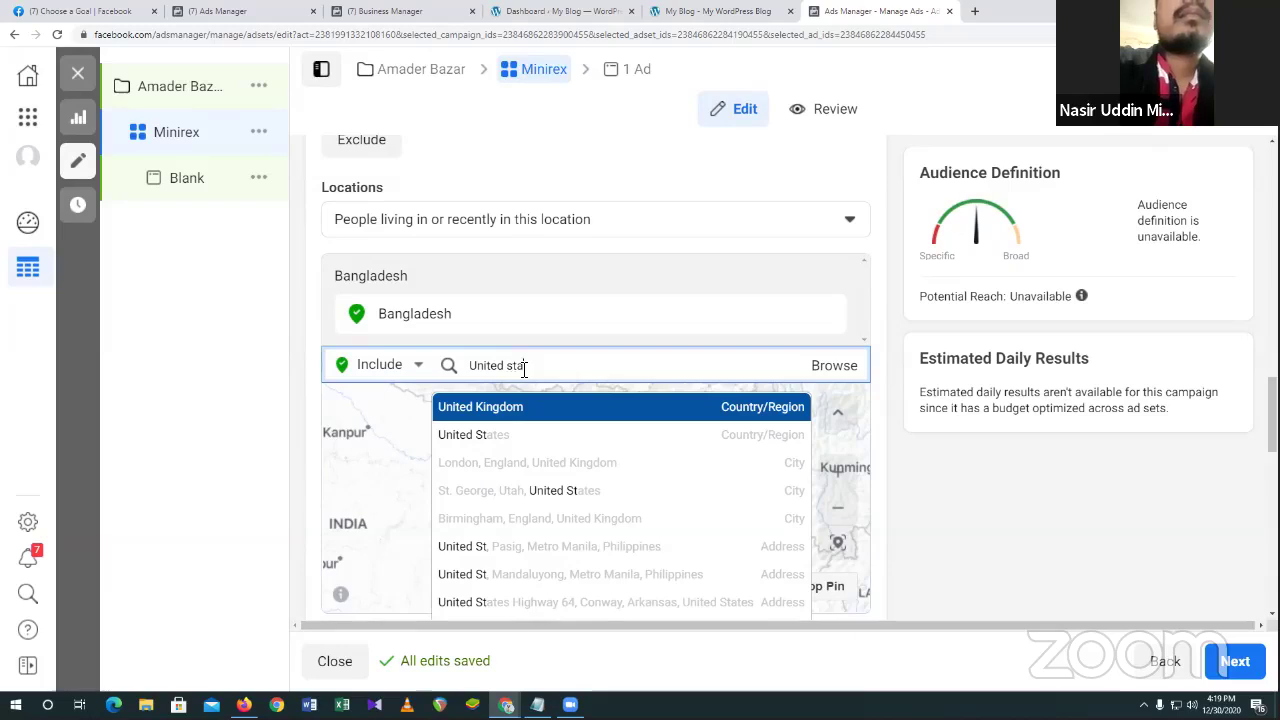
{"action": "type", "text": "tes"}
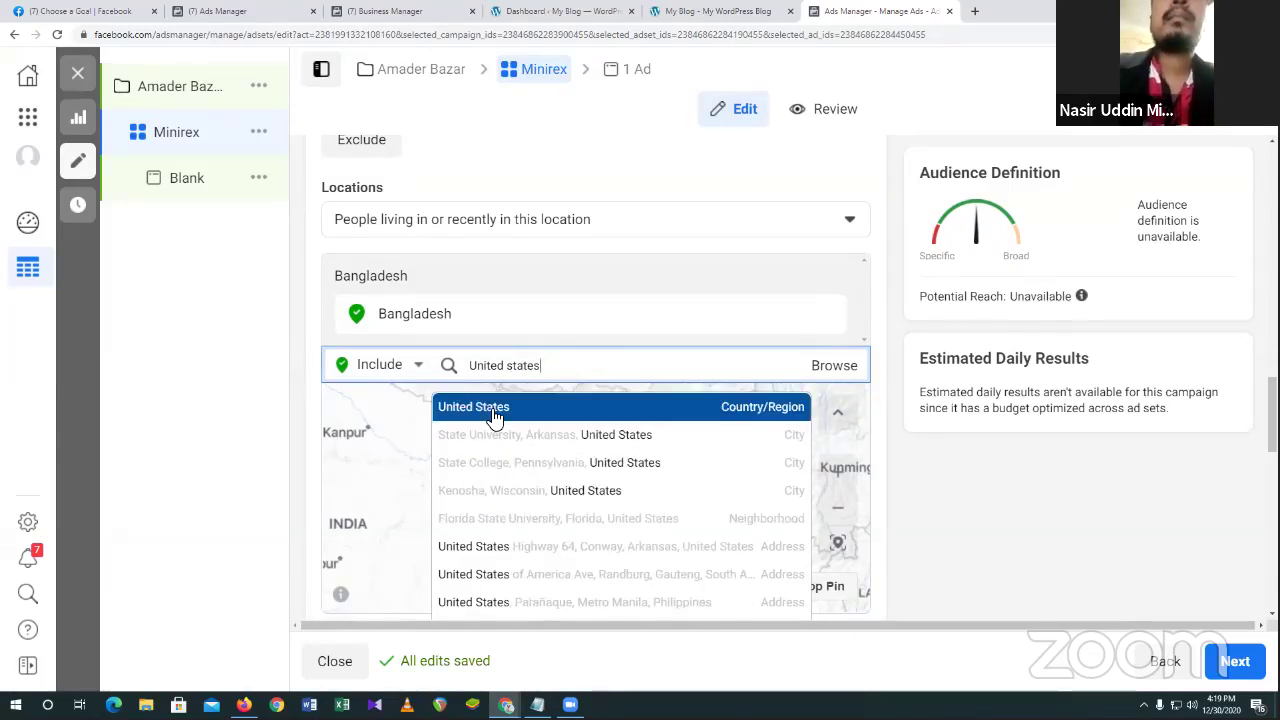
{"action": "left_click", "coordinate": [491, 410]}
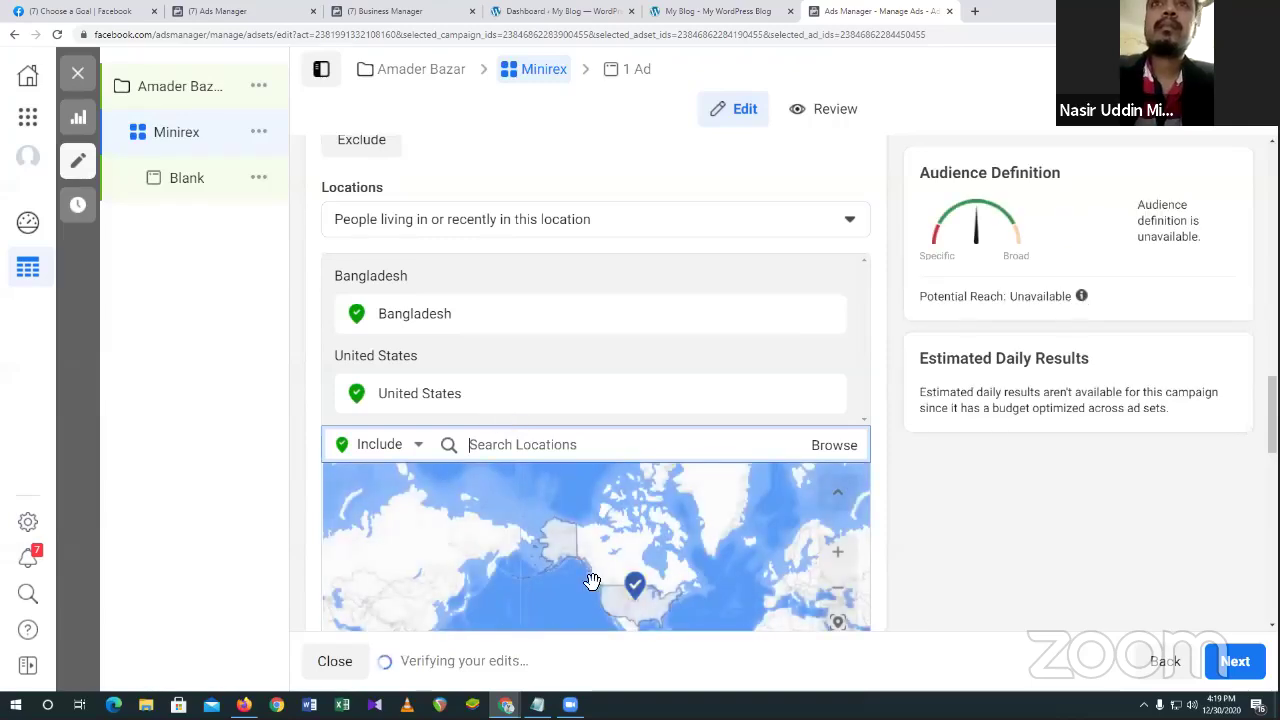
Search the locations for "Unit" and include the country United Kingdom.
{"action": "scroll", "coordinate": [550, 445], "scroll_direction": "down", "scroll_amount": 1}
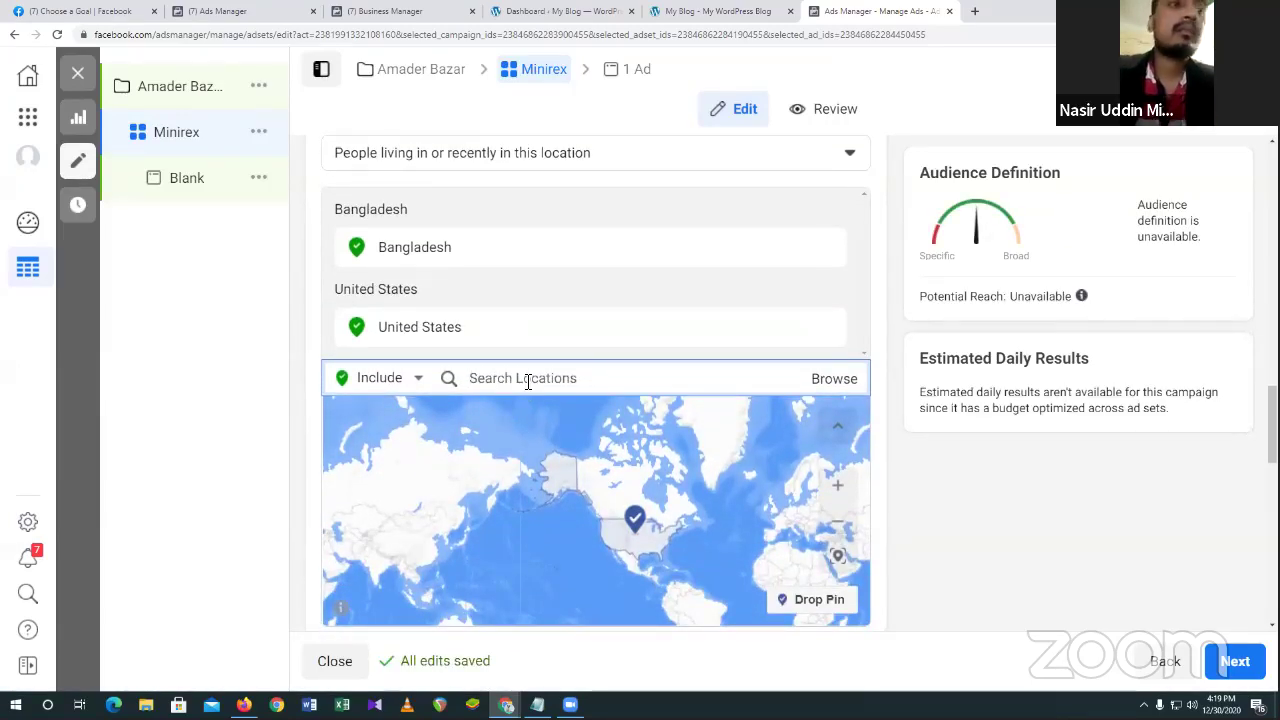
{"action": "type", "text": "U"}
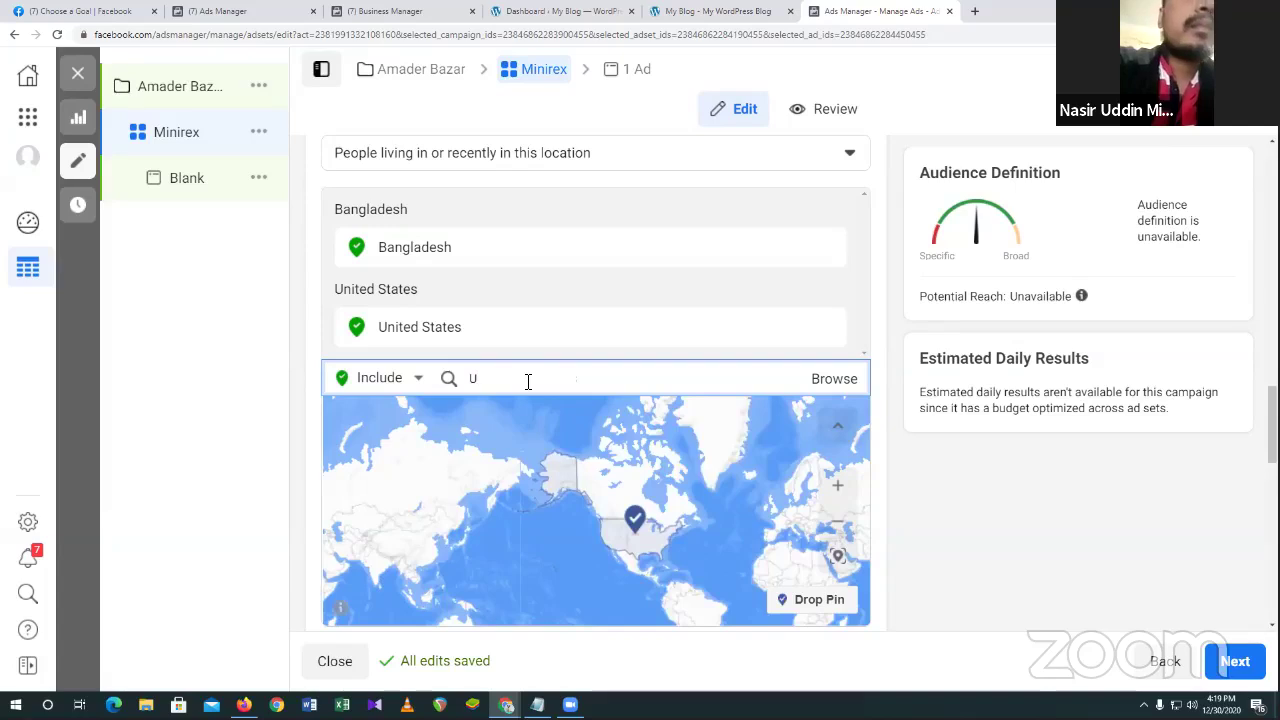
{"action": "type", "text": "nit"}
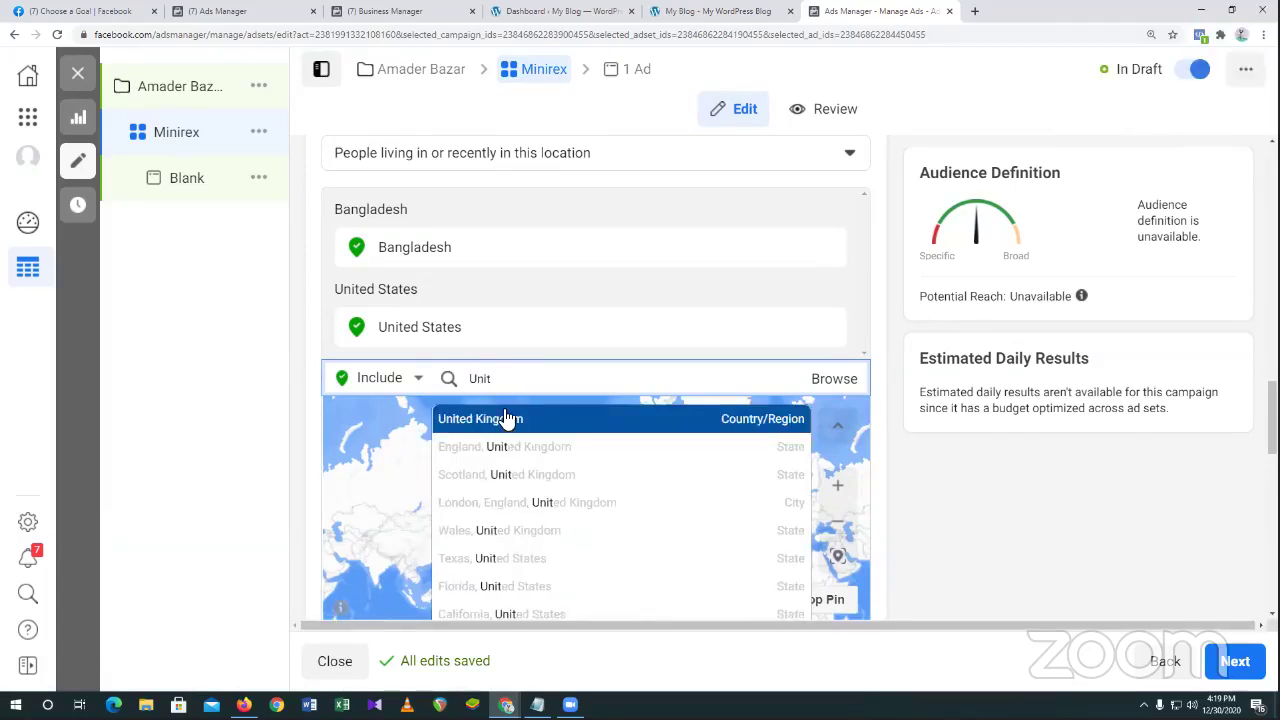
{"action": "left_click", "coordinate": [503, 420]}
Switch the Minirex ad set to Manual Placements and look over its device and platform options.
{"action": "scroll", "coordinate": [503, 420], "scroll_direction": "down", "scroll_amount": 10}
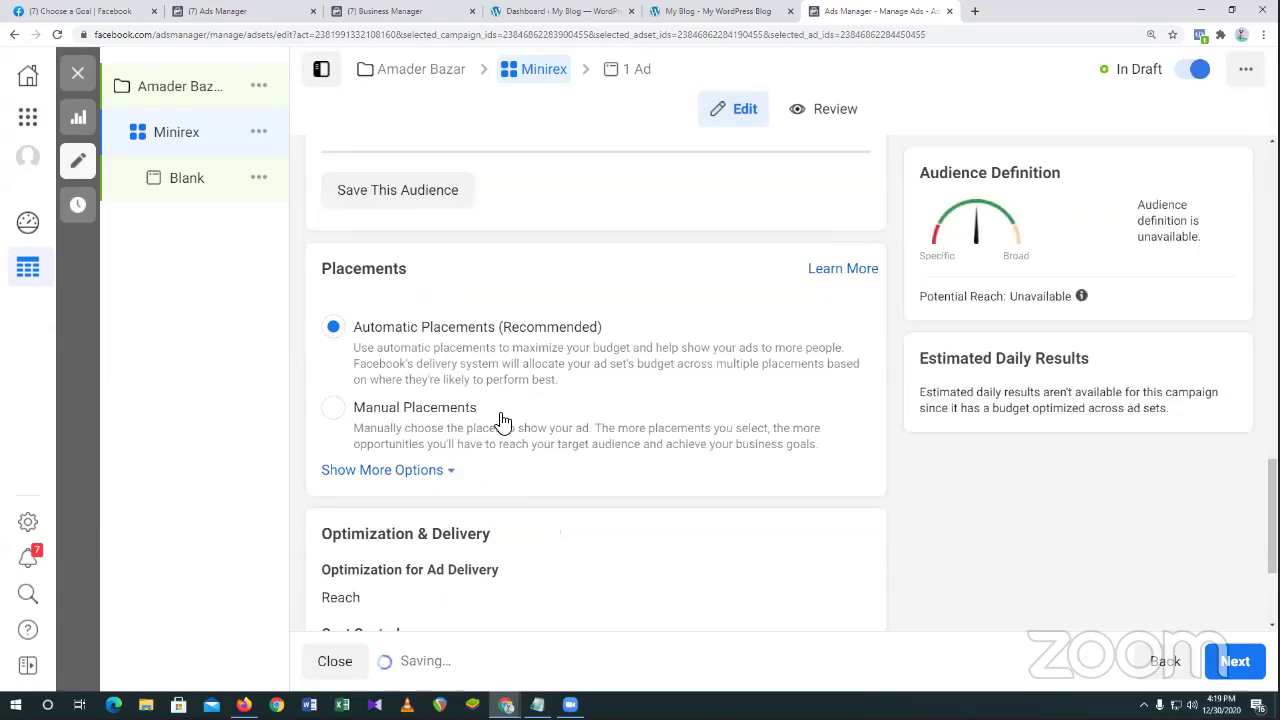
{"action": "scroll", "coordinate": [572, 517], "scroll_direction": "up", "scroll_amount": 2}
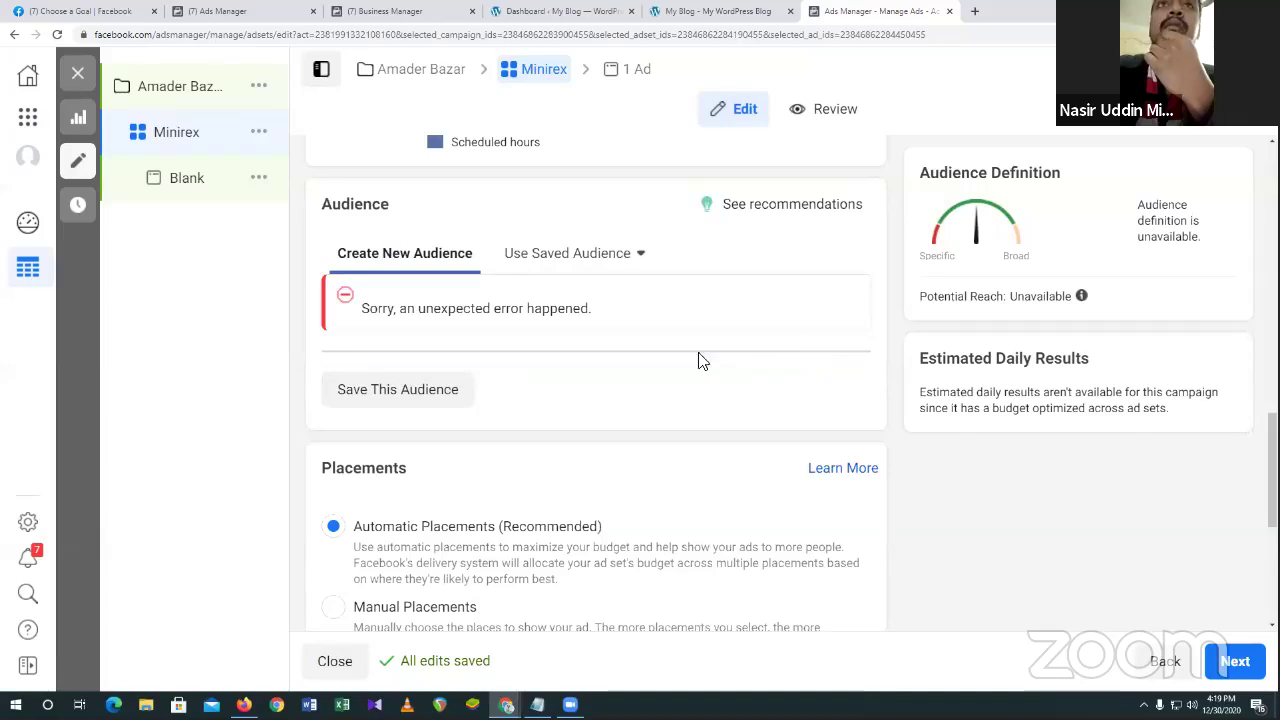
{"action": "scroll", "coordinate": [497, 375], "scroll_direction": "down", "scroll_amount": 3}
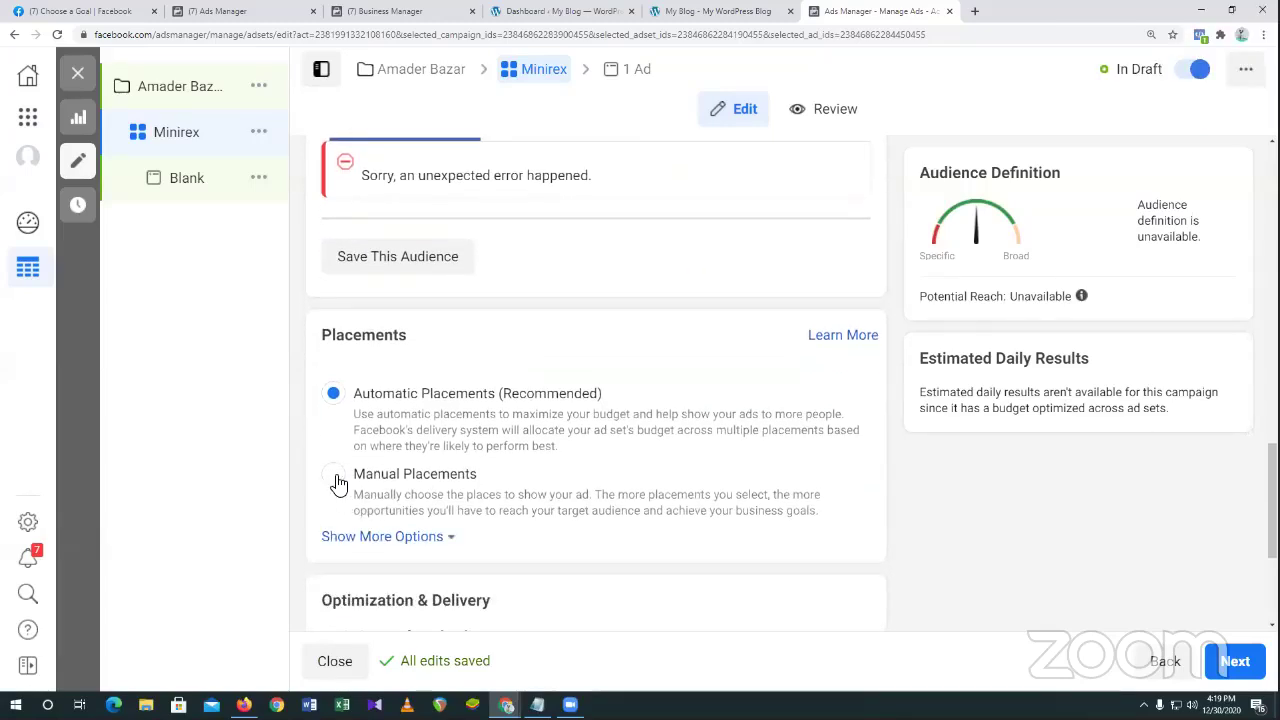
{"action": "left_click", "coordinate": [334, 476]}
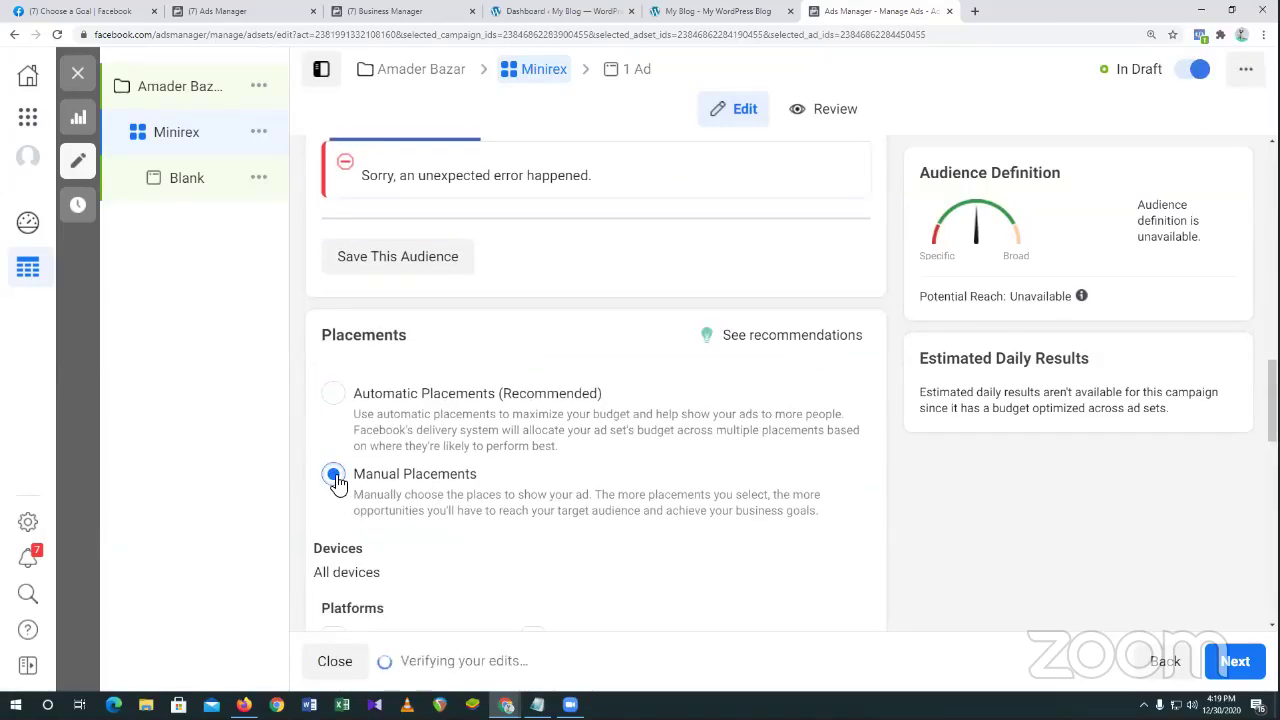
{"action": "scroll", "coordinate": [580, 486], "scroll_direction": "down", "scroll_amount": 3}
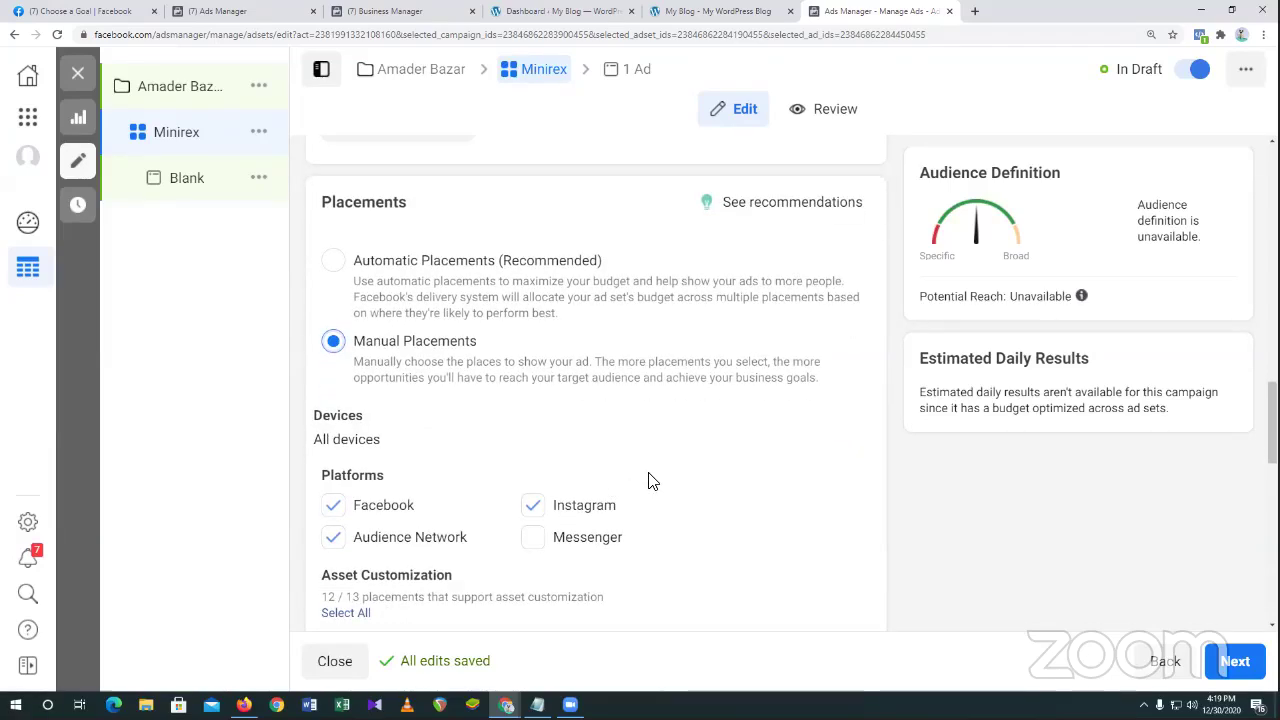
Go back to the Amader Bazar campaign settings and review its buying type and campaign objective.
{"action": "scroll", "coordinate": [650, 482], "scroll_direction": "up", "scroll_amount": 2}
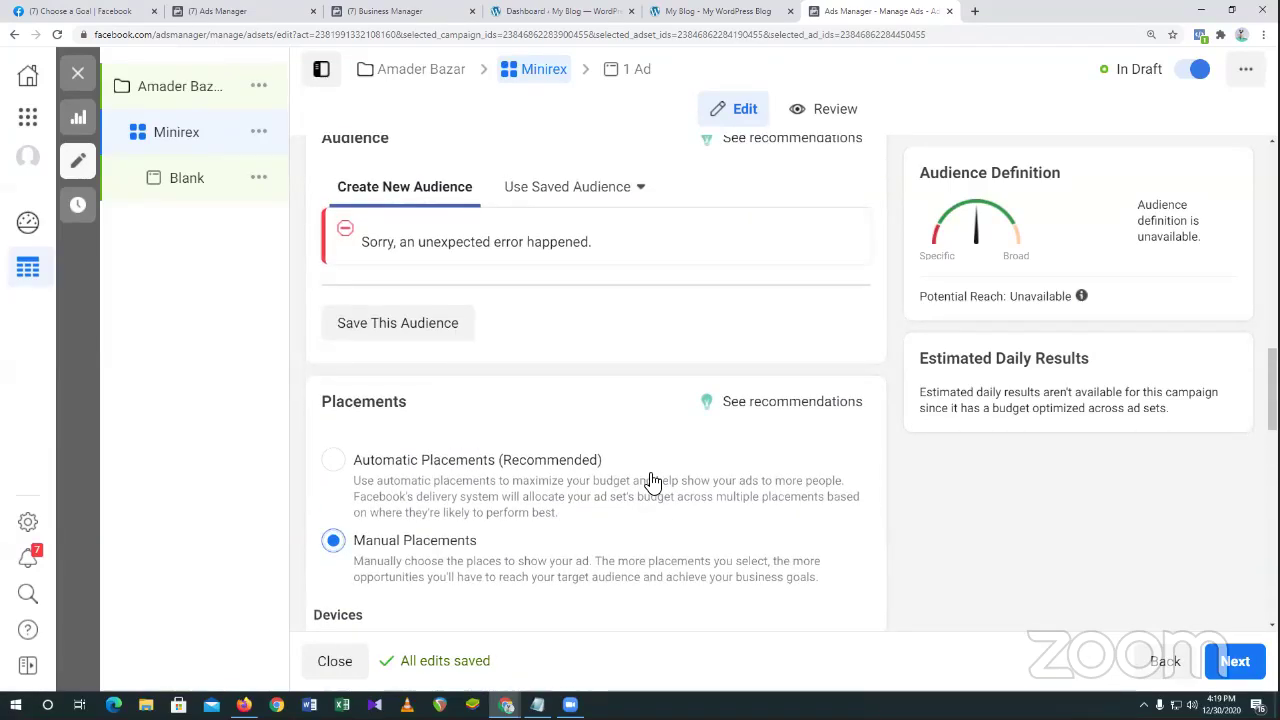
{"action": "scroll", "coordinate": [650, 482], "scroll_direction": "up", "scroll_amount": 2}
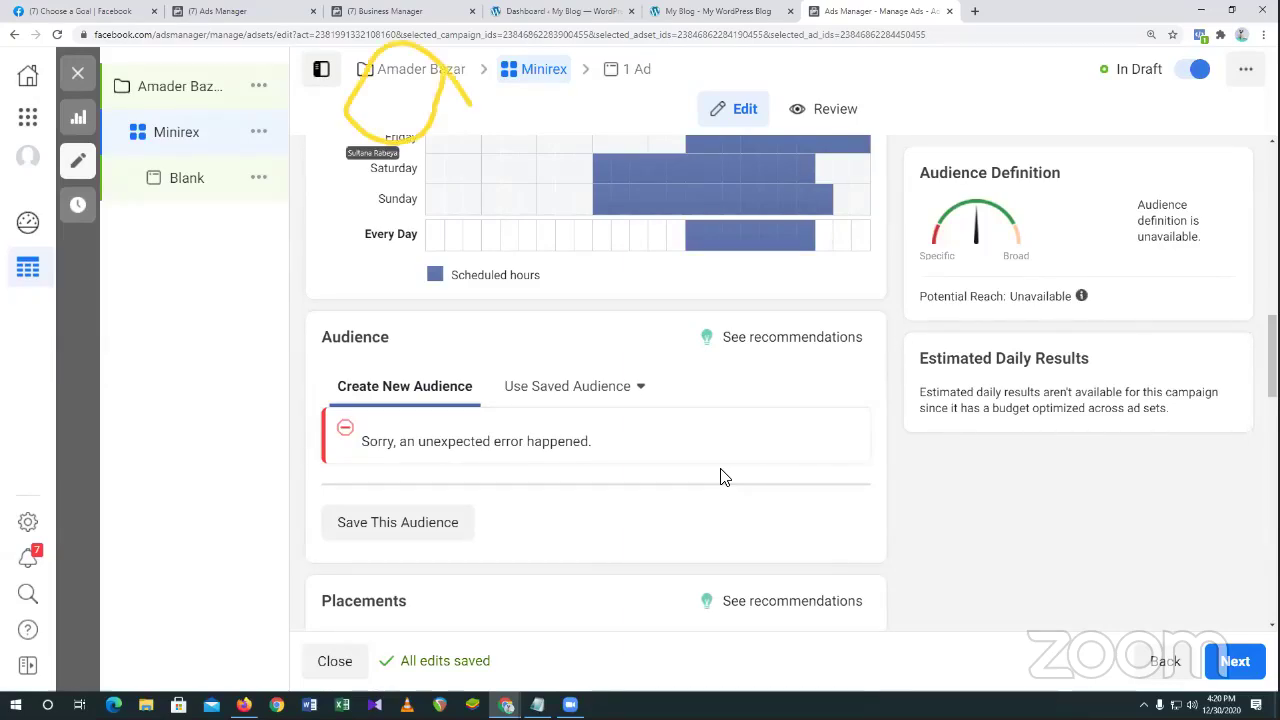
{"action": "scroll", "coordinate": [455, 305], "scroll_direction": "up", "scroll_amount": 4}
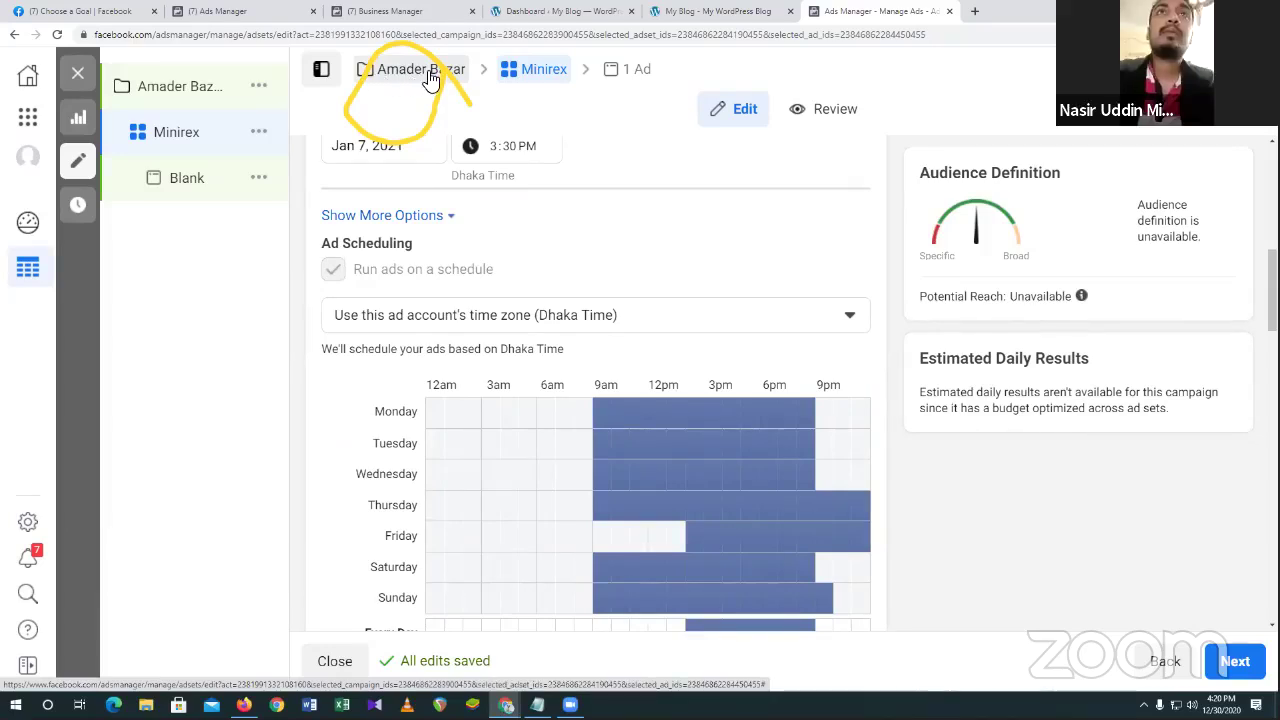
{"action": "left_click", "coordinate": [394, 76]}
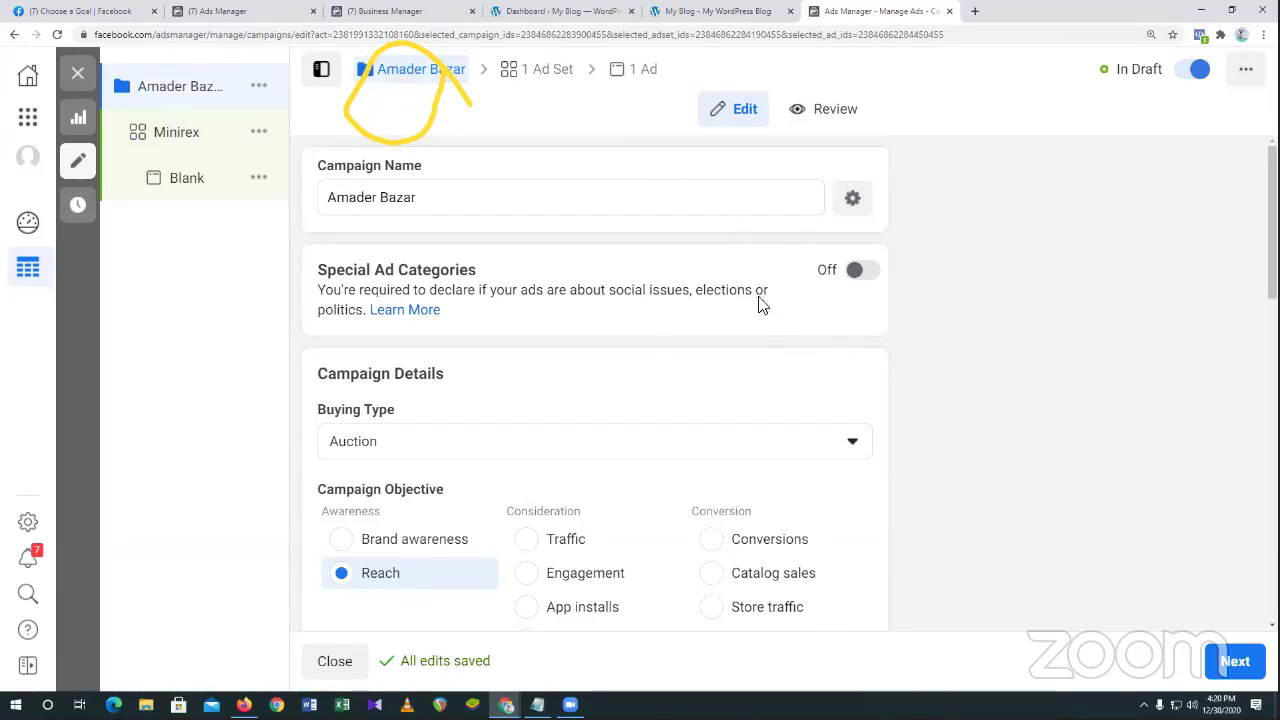
{"action": "scroll", "coordinate": [810, 333], "scroll_direction": "down", "scroll_amount": 2}
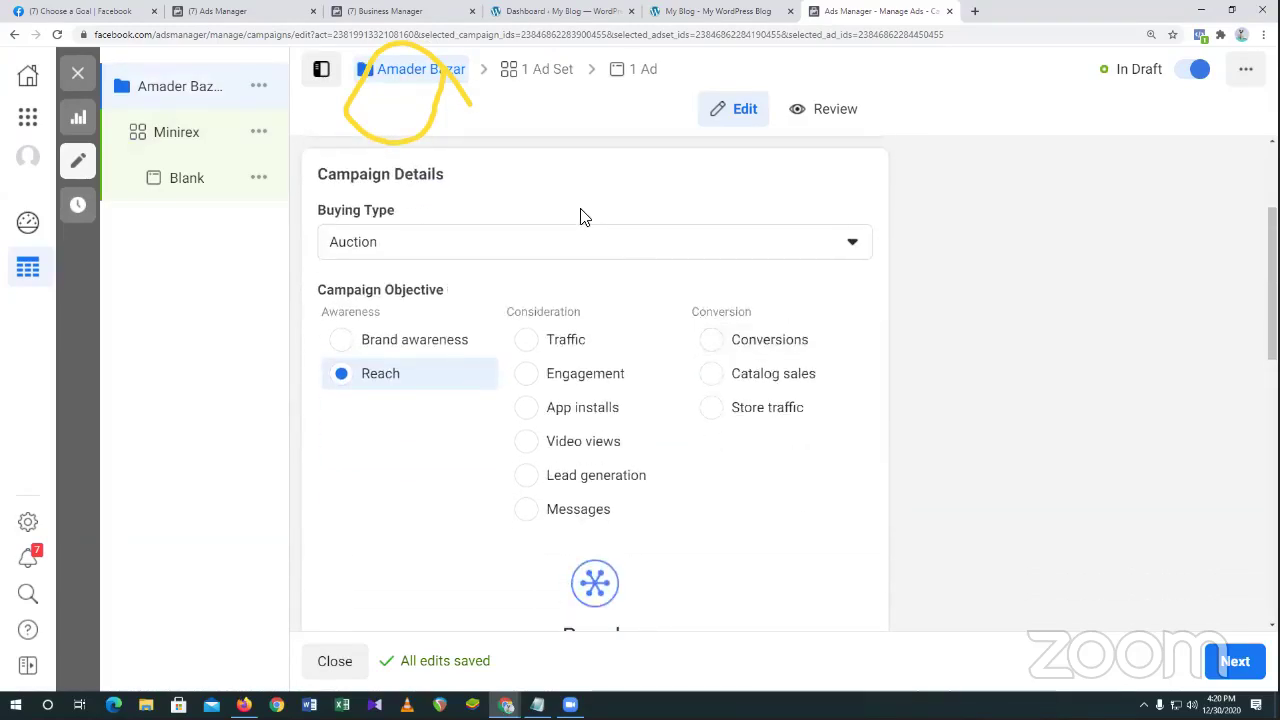
Switch the campaign budget type to Daily Budget and accept the reset of the ad set schedule.
{"action": "scroll", "coordinate": [486, 360], "scroll_direction": "up", "scroll_amount": 2}
{"action": "scroll", "coordinate": [420, 405], "scroll_direction": "down", "scroll_amount": 2}
{"action": "scroll", "coordinate": [420, 405], "scroll_direction": "down", "scroll_amount": 5}
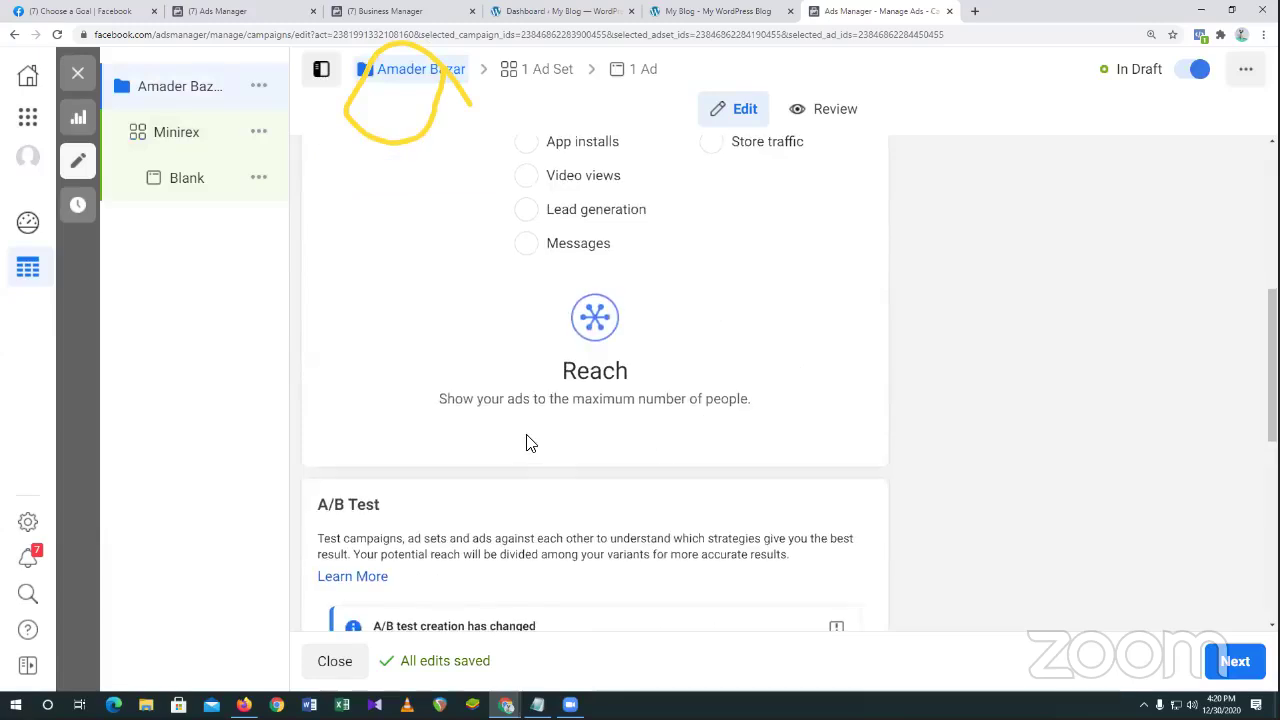
{"action": "scroll", "coordinate": [530, 443], "scroll_direction": "down", "scroll_amount": 4}
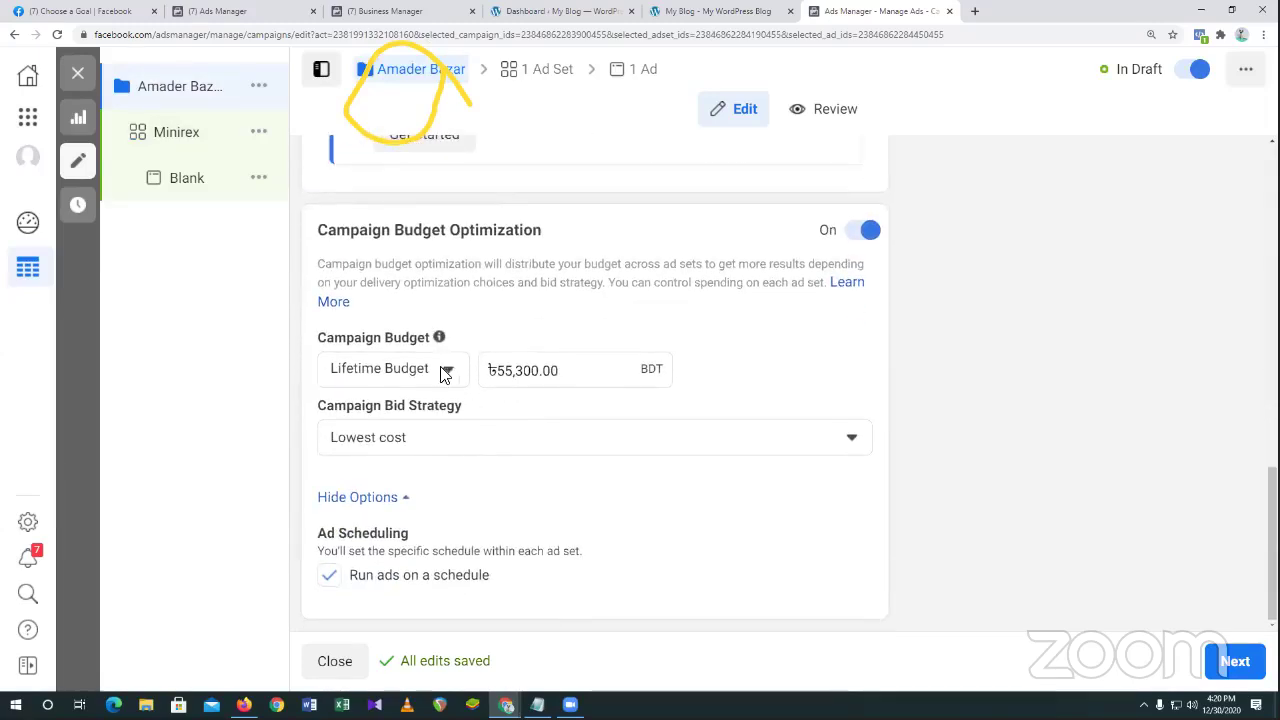
{"action": "mouse_move", "coordinate": [441, 337]}
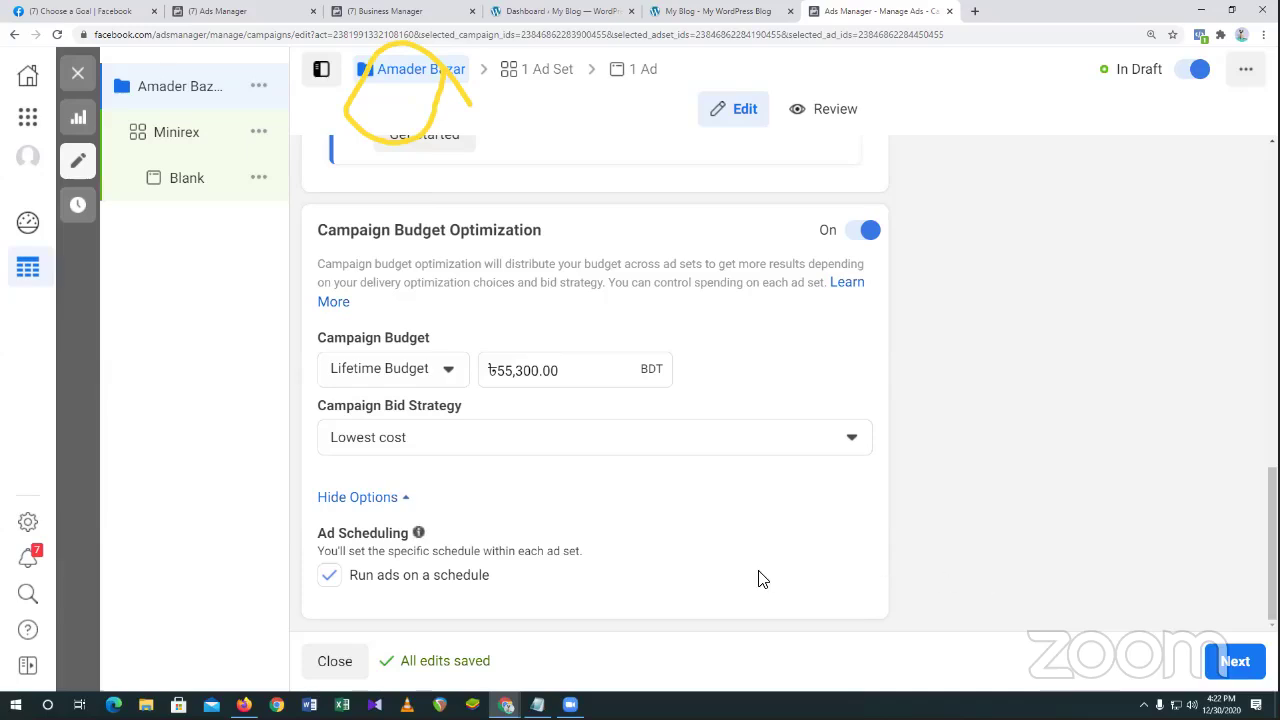
{"action": "left_click", "coordinate": [419, 375]}
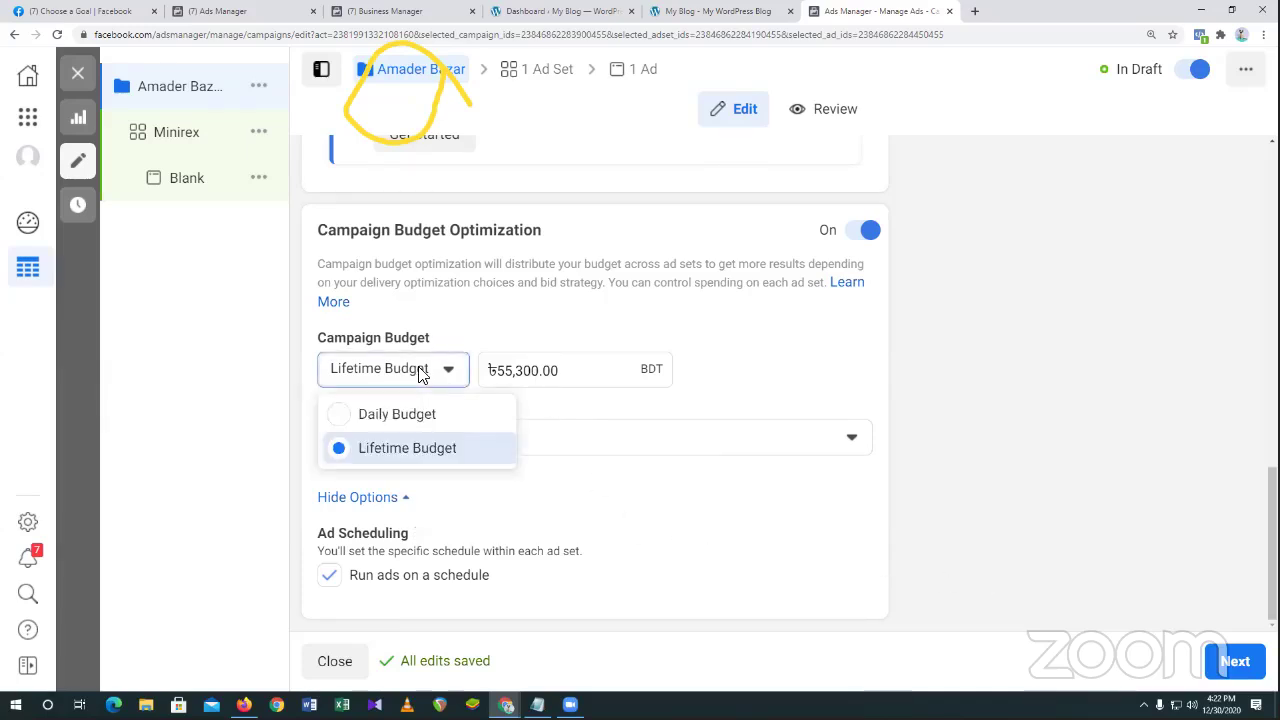
{"action": "left_click", "coordinate": [345, 415]}
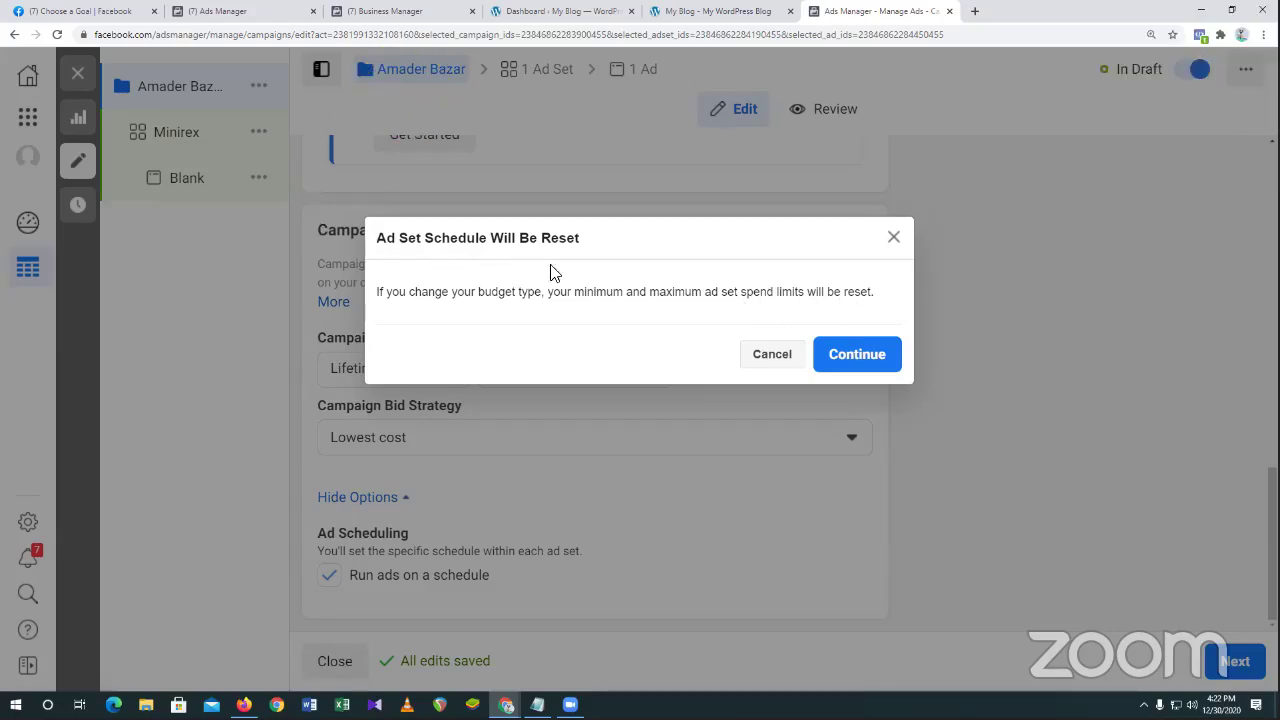
{"action": "left_click", "coordinate": [848, 358]}
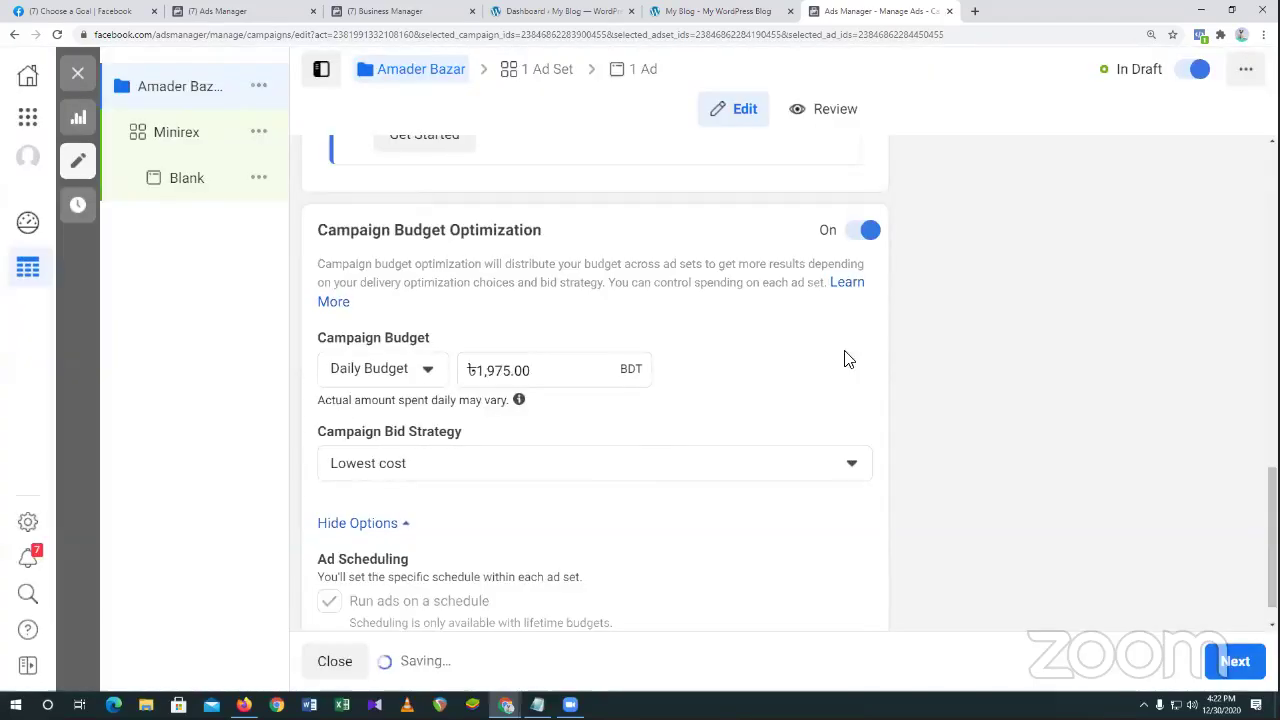
Set the campaign's daily budget to 86.00 BDT.
{"action": "left_click", "coordinate": [512, 372]}
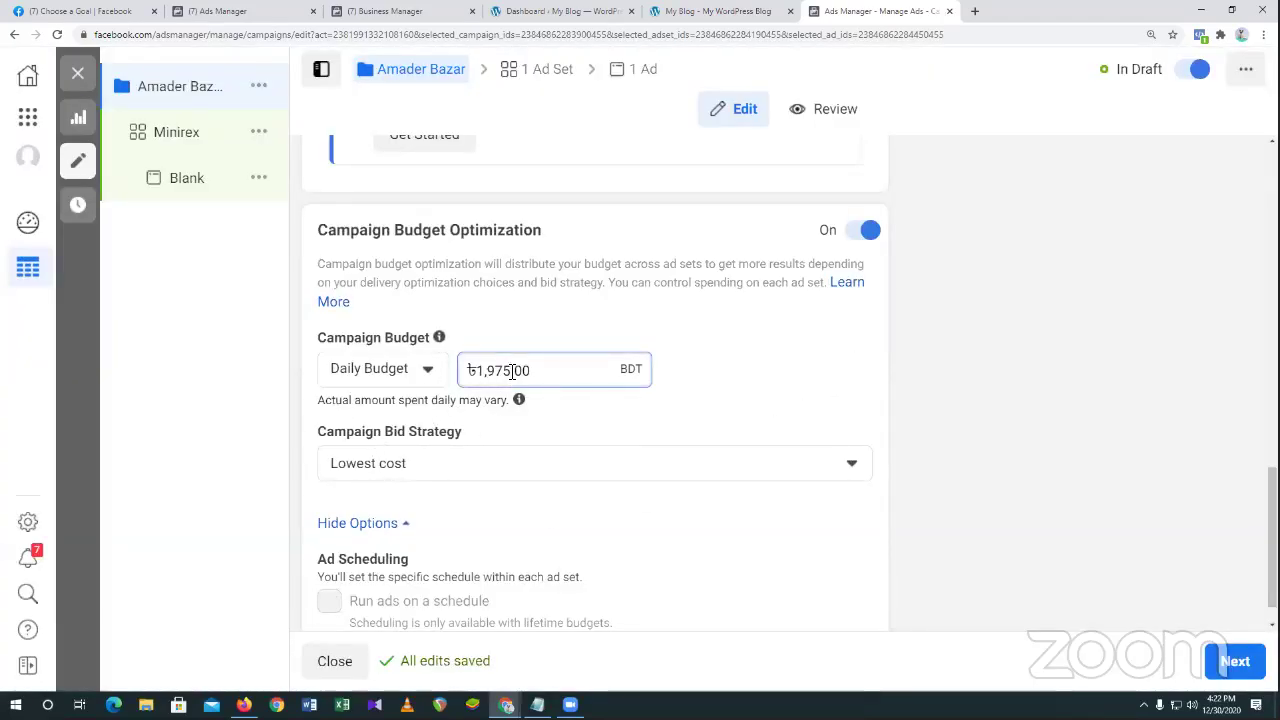
{"action": "key", "text": "BackSpace"}
{"action": "type", "text": "86"}
{"action": "scroll", "coordinate": [614, 485], "scroll_direction": "down", "scroll_amount": 1}
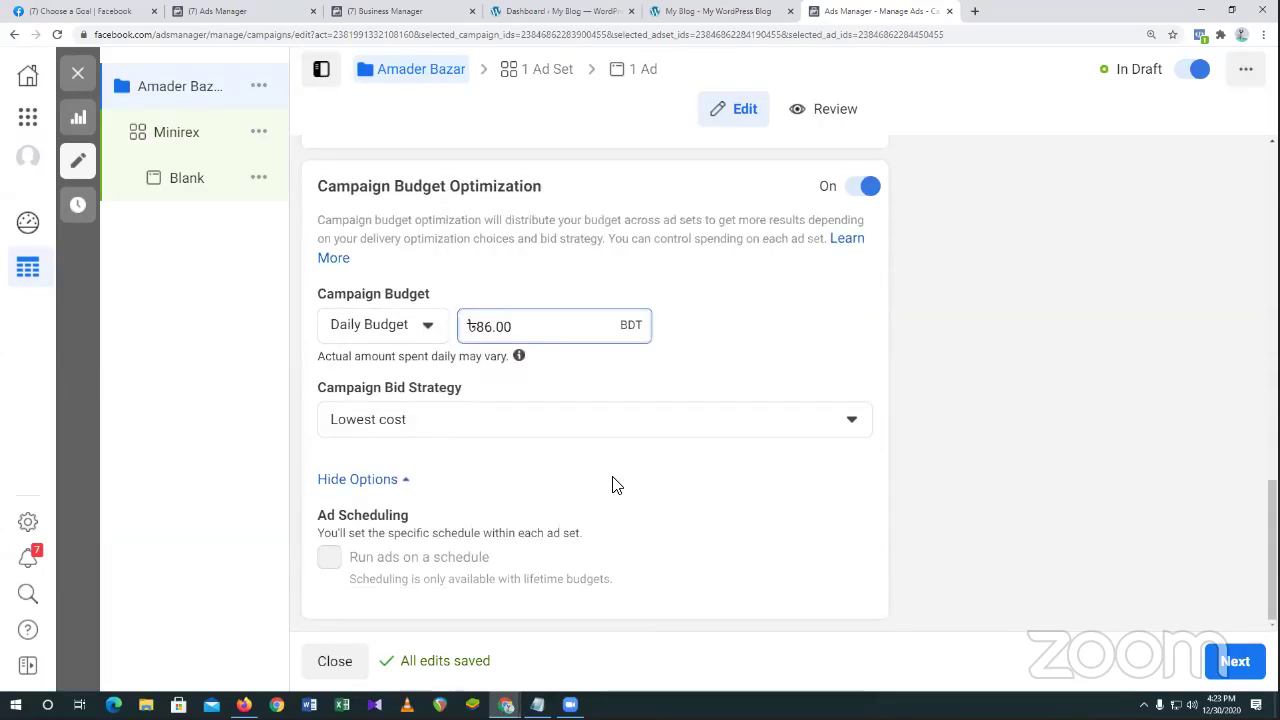
Check the Campaign Bid Strategy setting and look over the remaining budget optimization options.
{"action": "left_click", "coordinate": [780, 429]}
{"action": "left_click", "coordinate": [775, 426]}
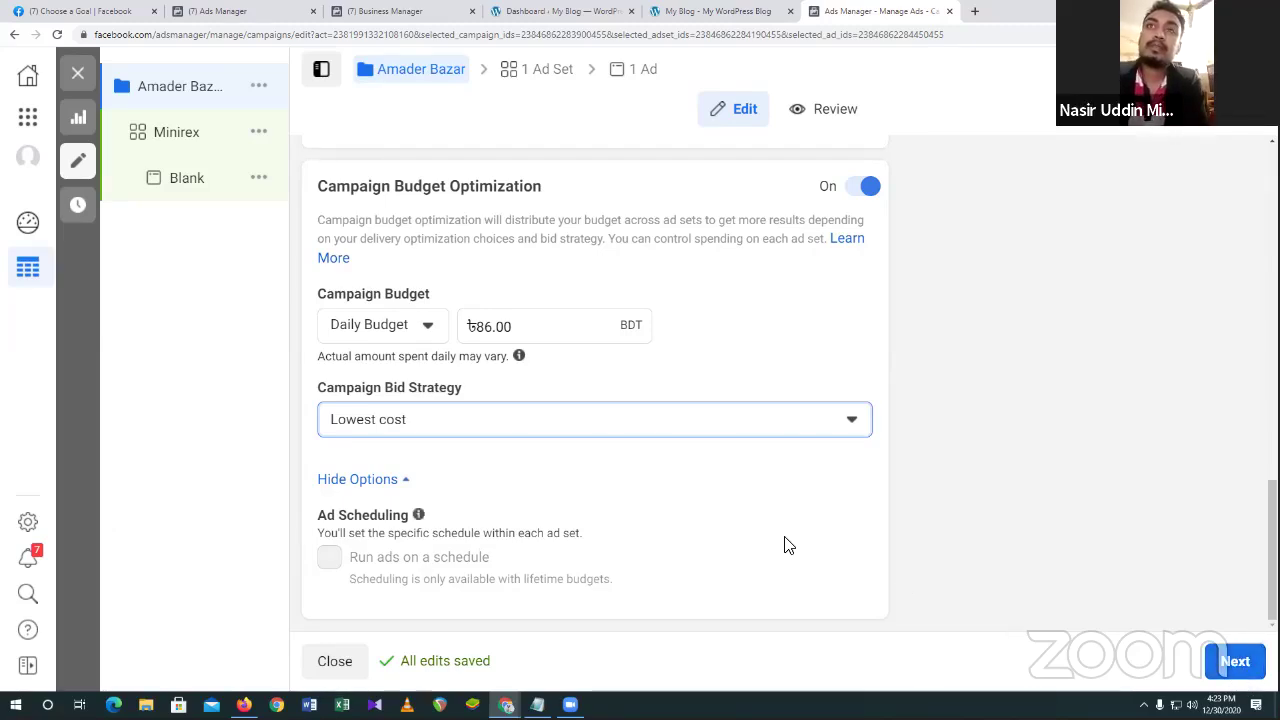
{"action": "scroll", "coordinate": [785, 540], "scroll_direction": "up", "scroll_amount": 1}
{"action": "scroll", "coordinate": [782, 536], "scroll_direction": "up", "scroll_amount": 1}
{"action": "scroll", "coordinate": [780, 534], "scroll_direction": "down", "scroll_amount": 2}
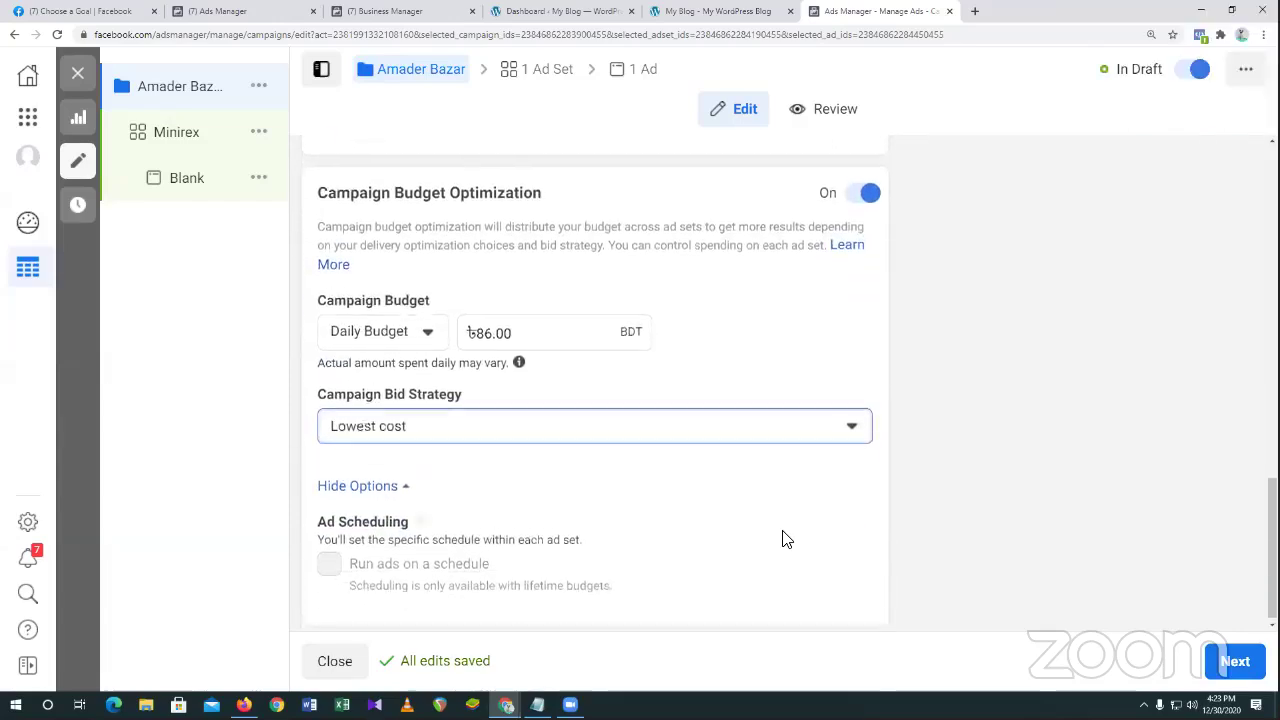
Continue to the Minirex ad set and review its name and the Facebook Pages available for promotion.
{"action": "left_click", "coordinate": [1235, 663]}
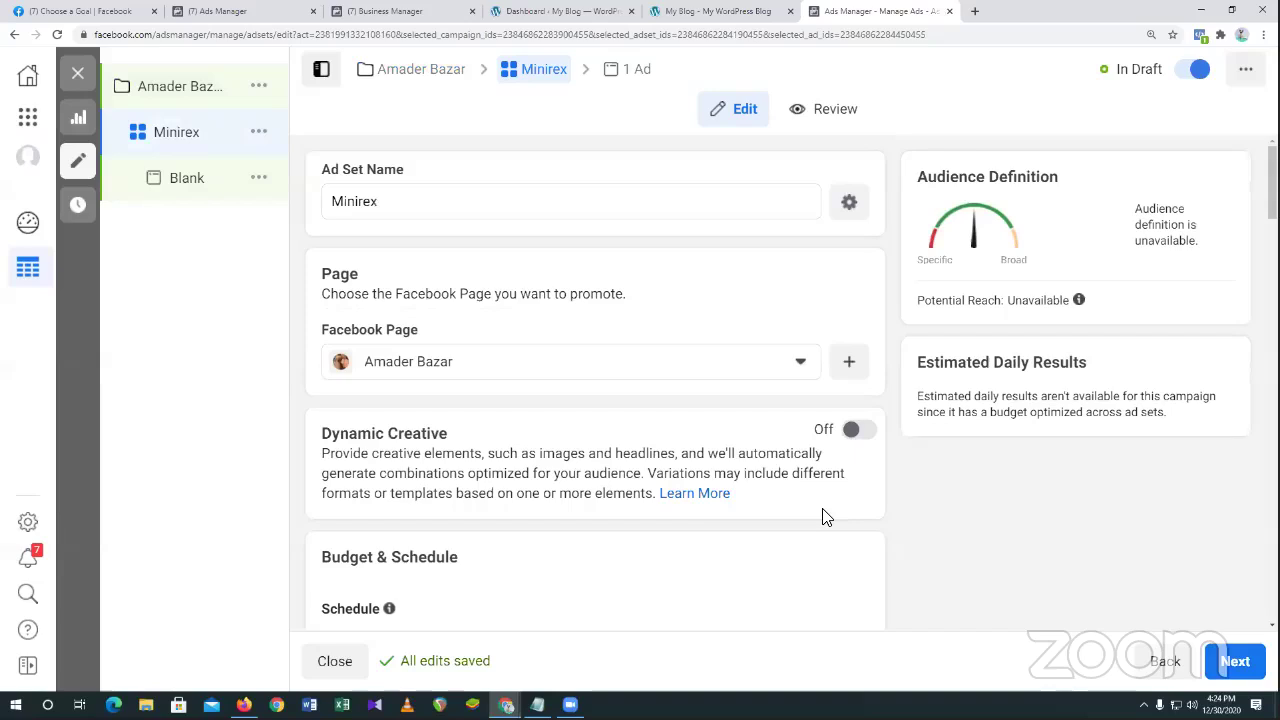
{"action": "scroll", "coordinate": [826, 516], "scroll_direction": "down", "scroll_amount": 1}
{"action": "scroll", "coordinate": [826, 516], "scroll_direction": "up", "scroll_amount": 1}
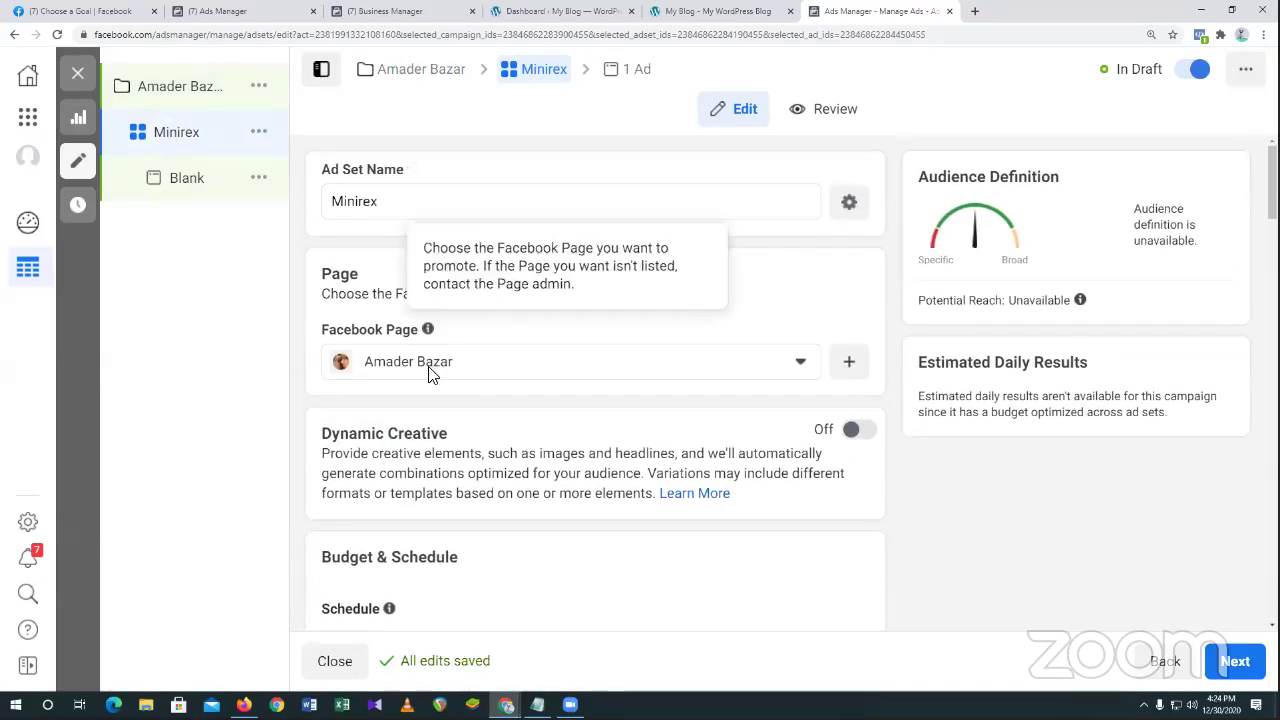
{"action": "left_click", "coordinate": [424, 202]}
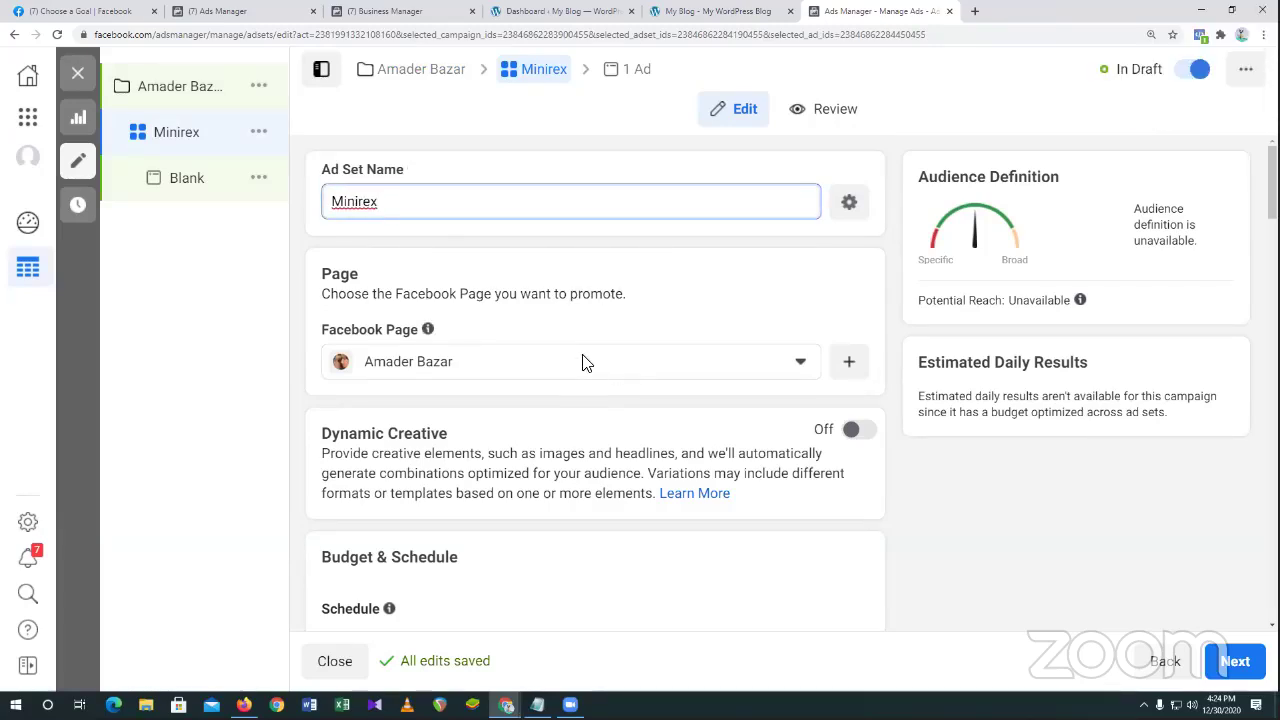
{"action": "left_click", "coordinate": [676, 368]}
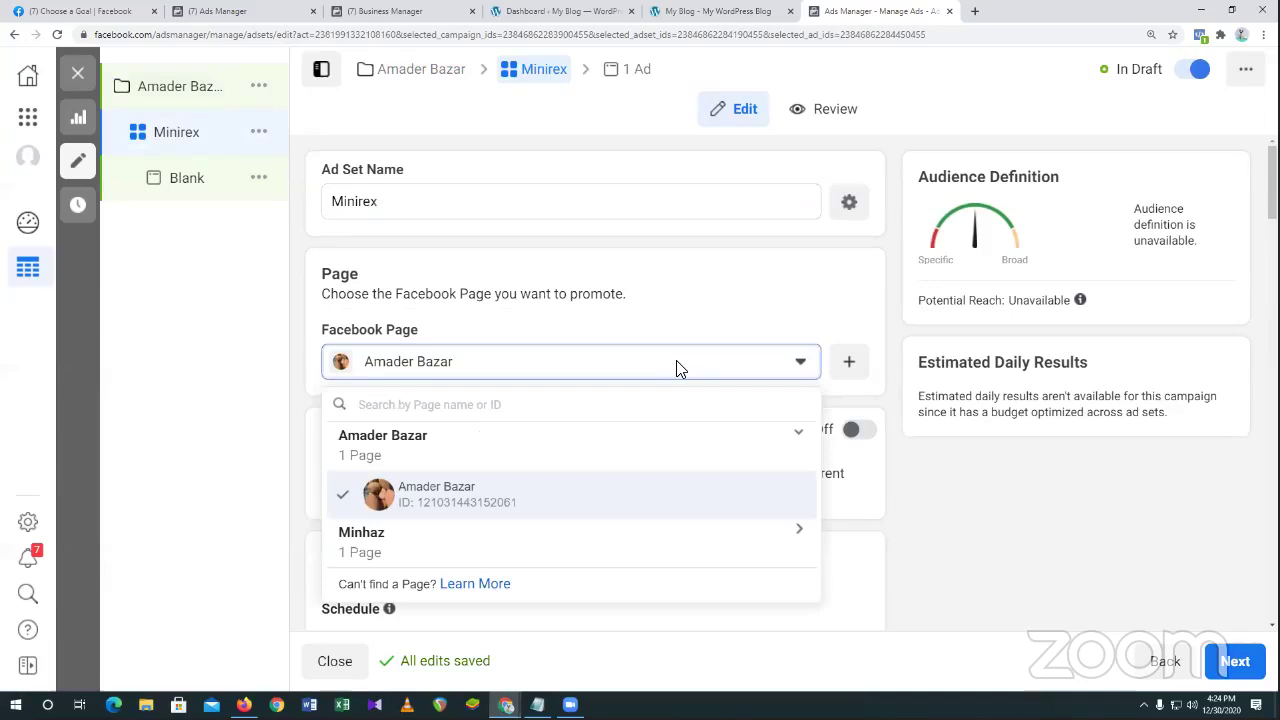
{"action": "left_click", "coordinate": [676, 362]}
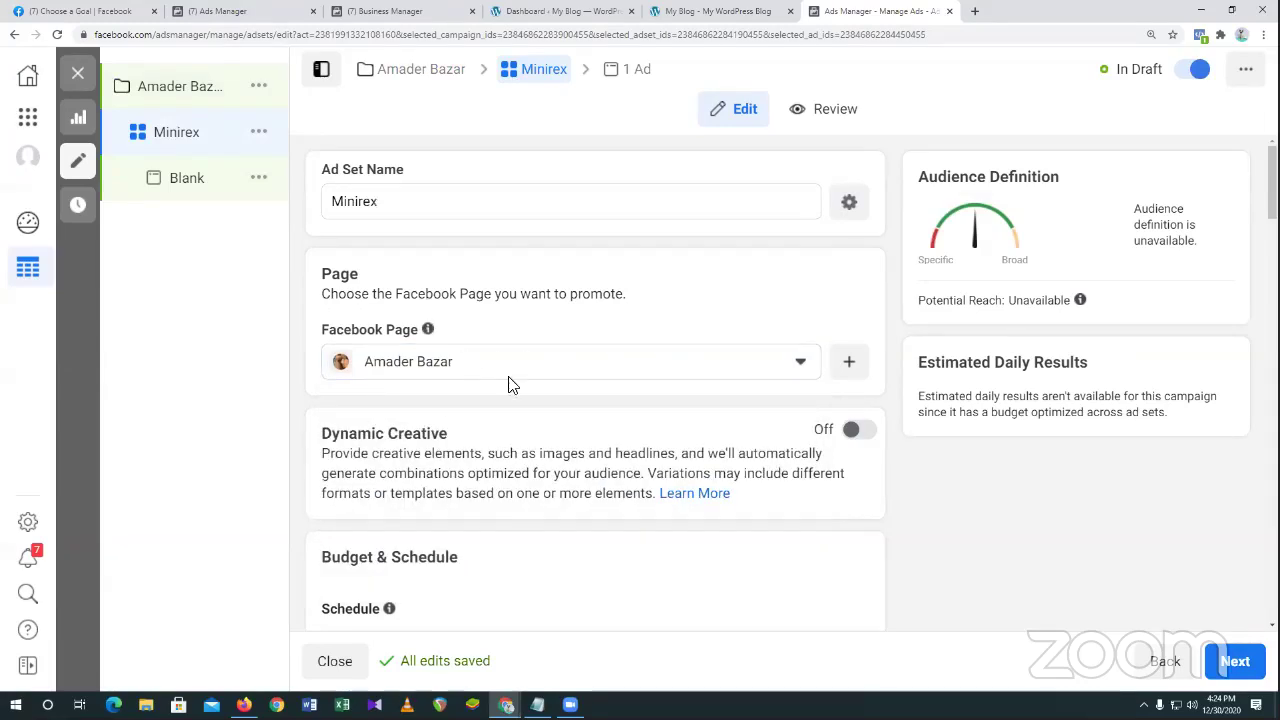
Check the ad set's start date, enable an end date and set it to January 7, 2021.
{"action": "scroll", "coordinate": [625, 432], "scroll_direction": "down", "scroll_amount": 2}
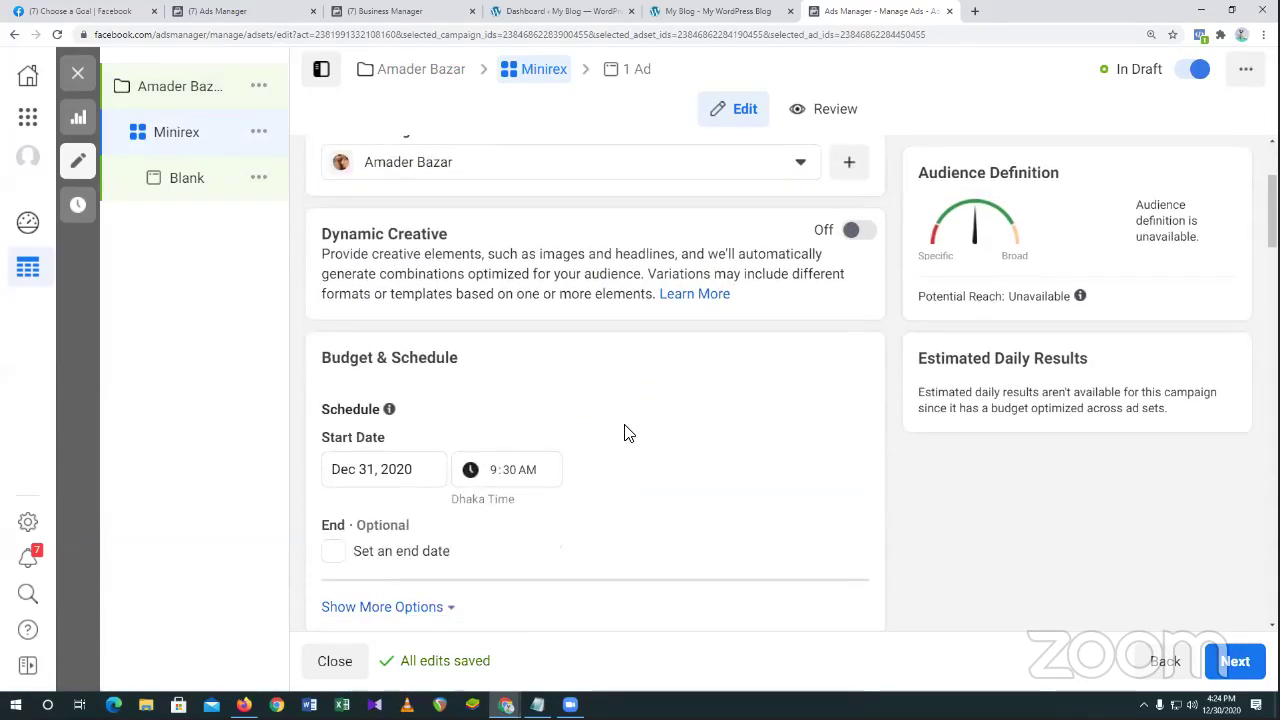
{"action": "scroll", "coordinate": [625, 432], "scroll_direction": "down", "scroll_amount": 1}
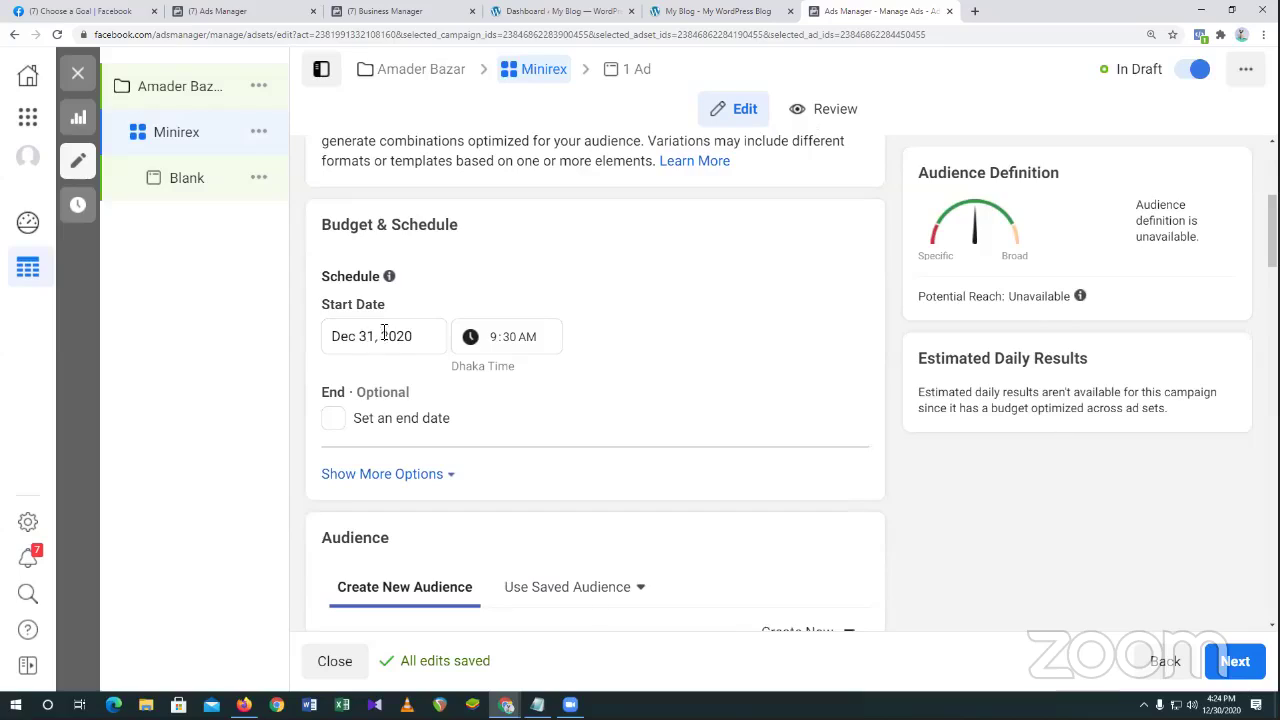
{"action": "left_click", "coordinate": [392, 335]}
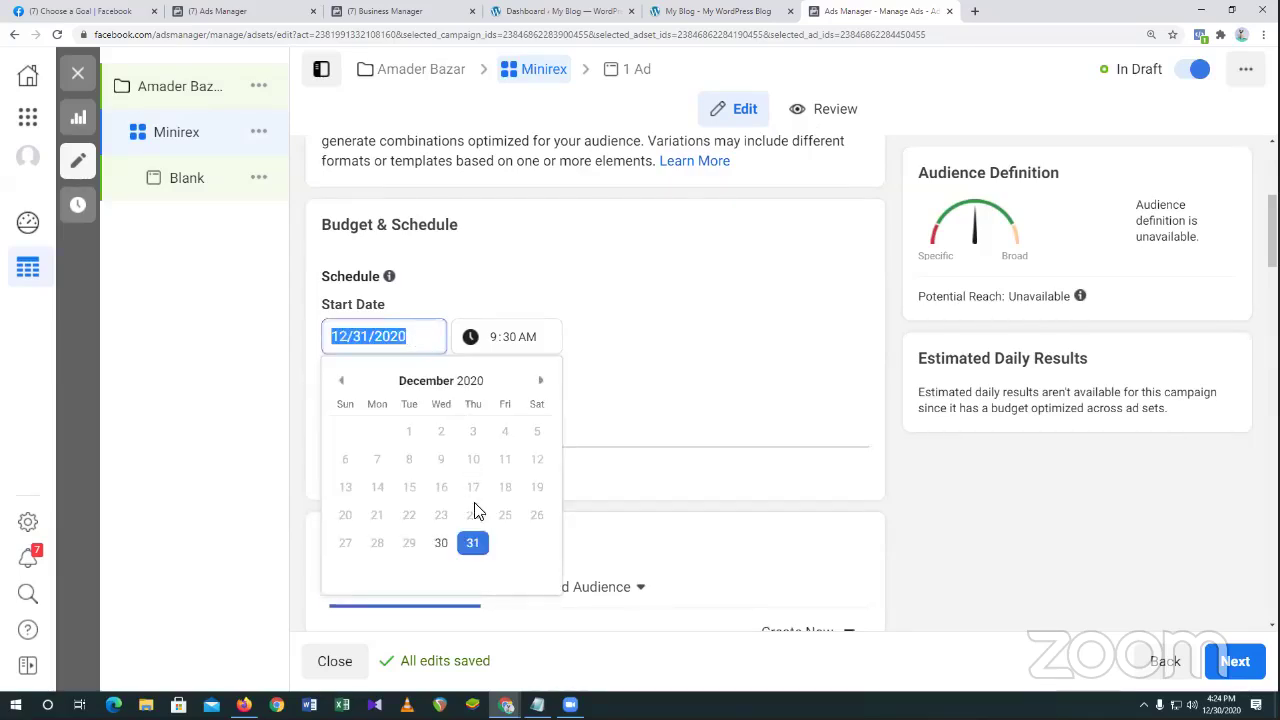
{"action": "left_click", "coordinate": [603, 360]}
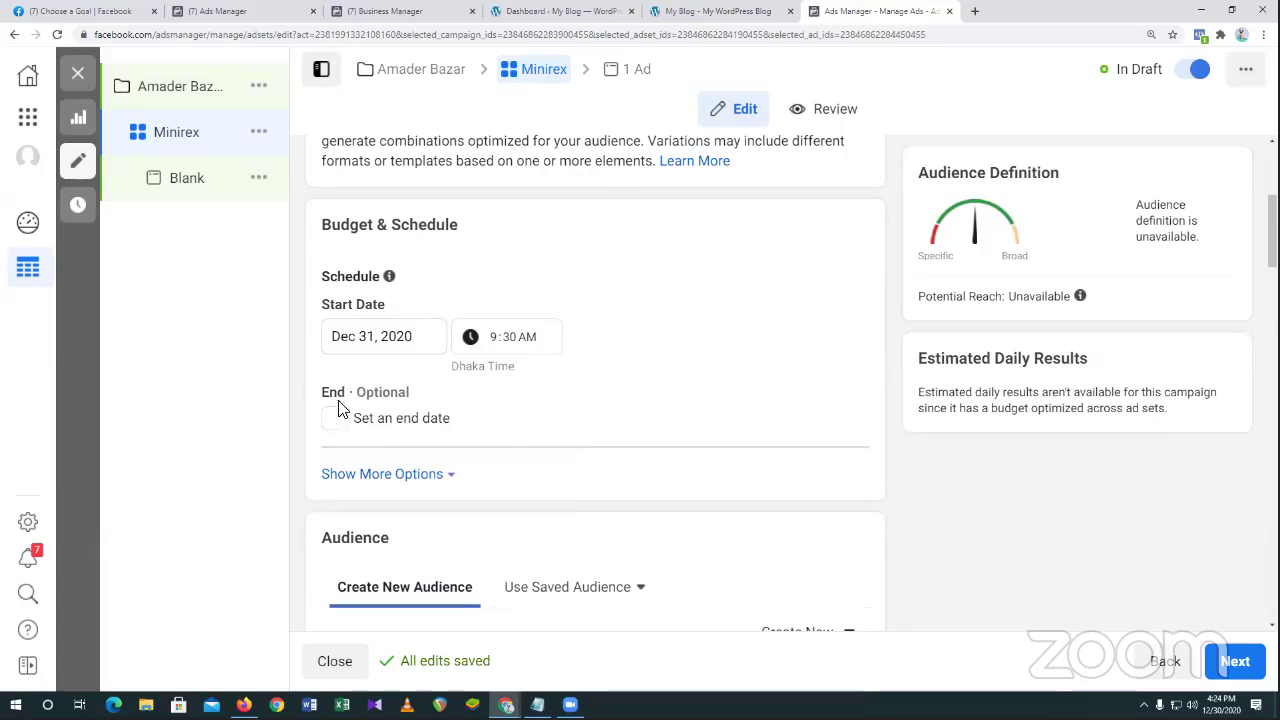
{"action": "left_click", "coordinate": [337, 419]}
{"action": "left_click", "coordinate": [382, 469]}
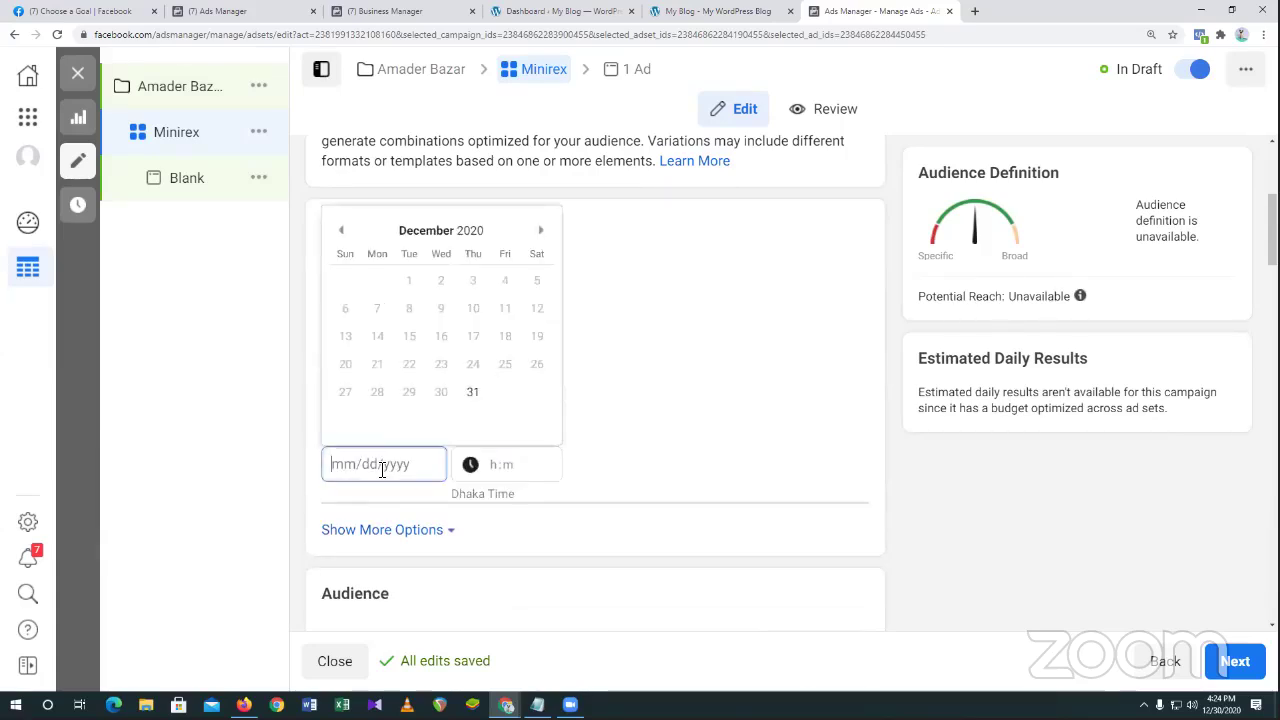
{"action": "left_click", "coordinate": [541, 231]}
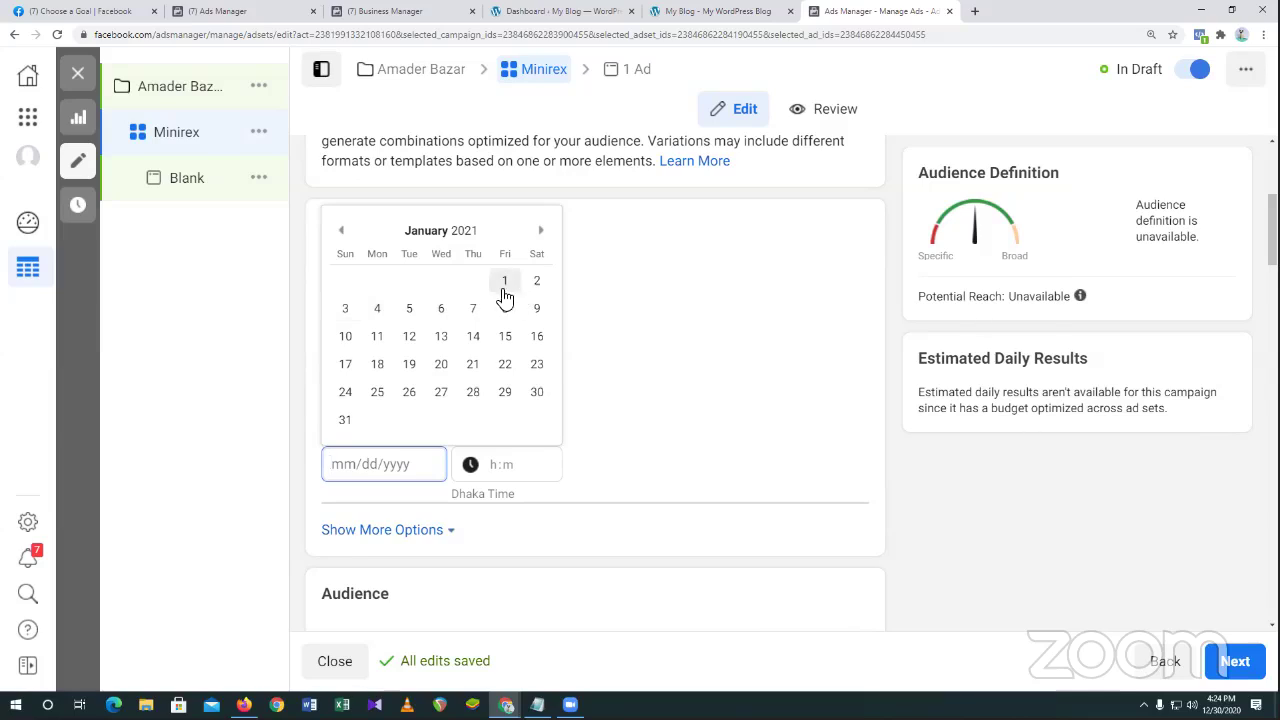
{"action": "left_click", "coordinate": [472, 309]}
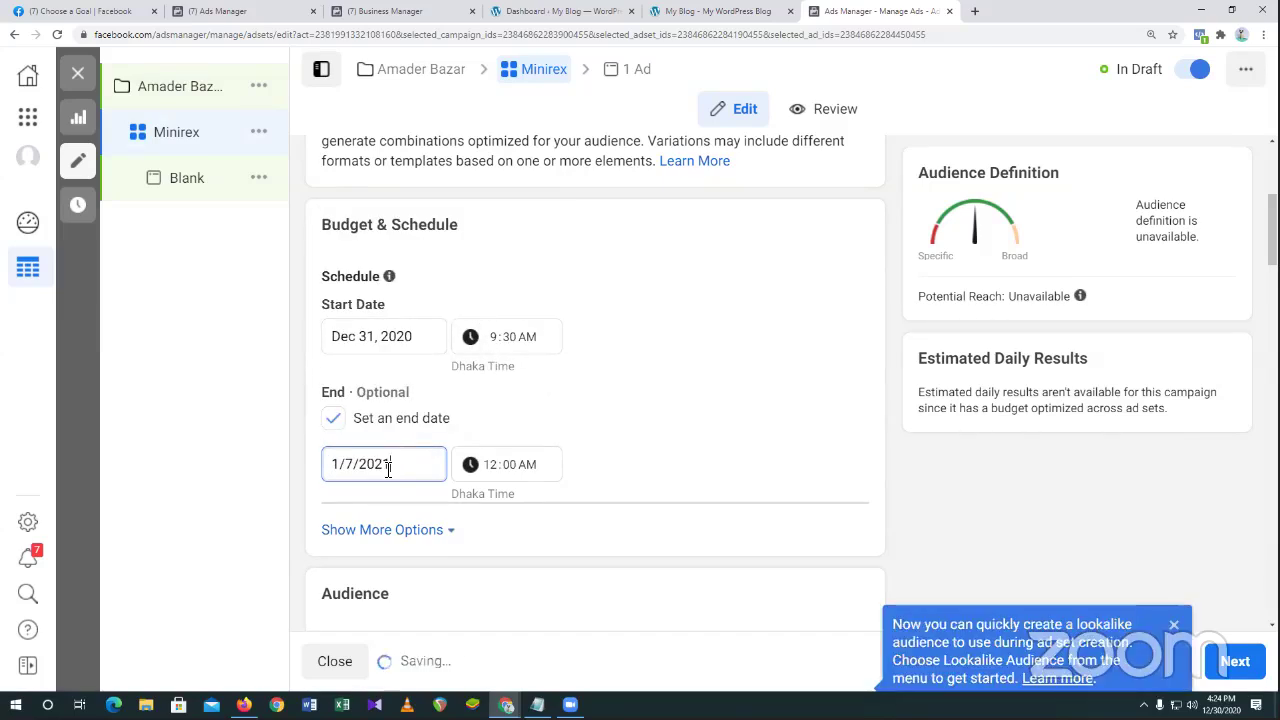
Set the Minirex ad set's end time to 11:00 AM.
{"action": "left_click", "coordinate": [490, 470]}
{"action": "left_click", "coordinate": [502, 470]}
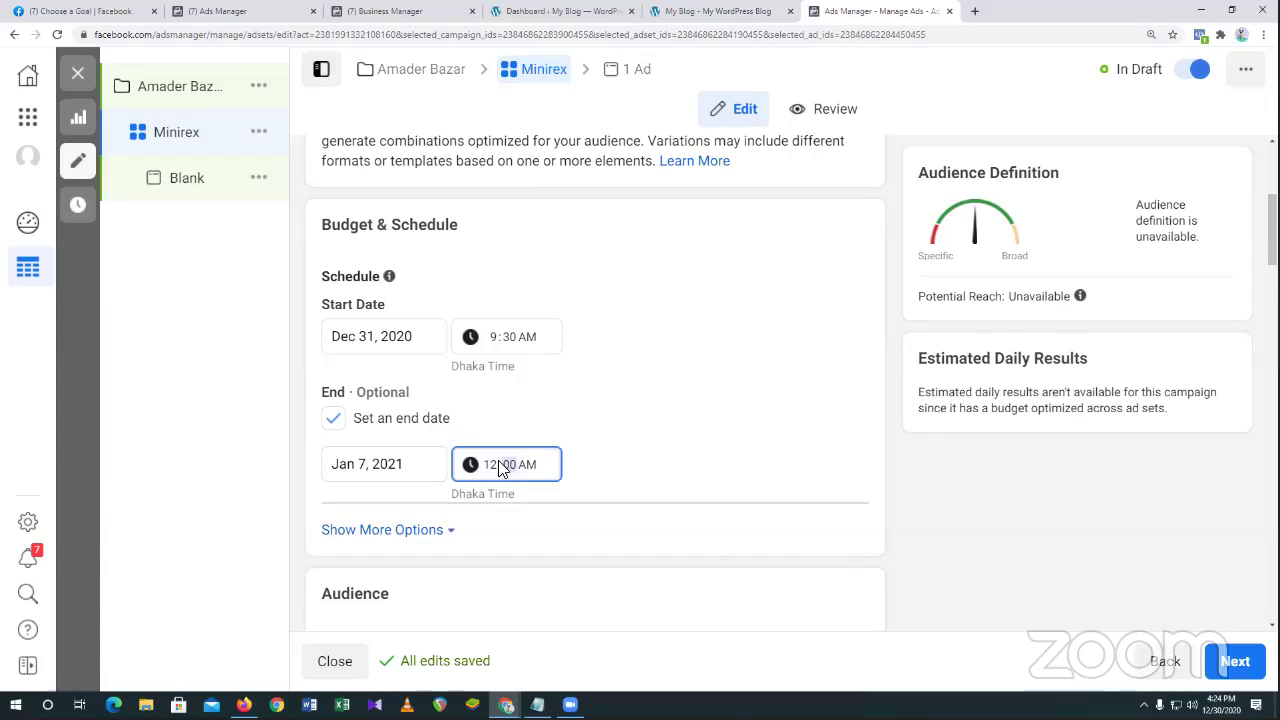
{"action": "key", "text": "Left"}
{"action": "key", "text": "BackSpace"}
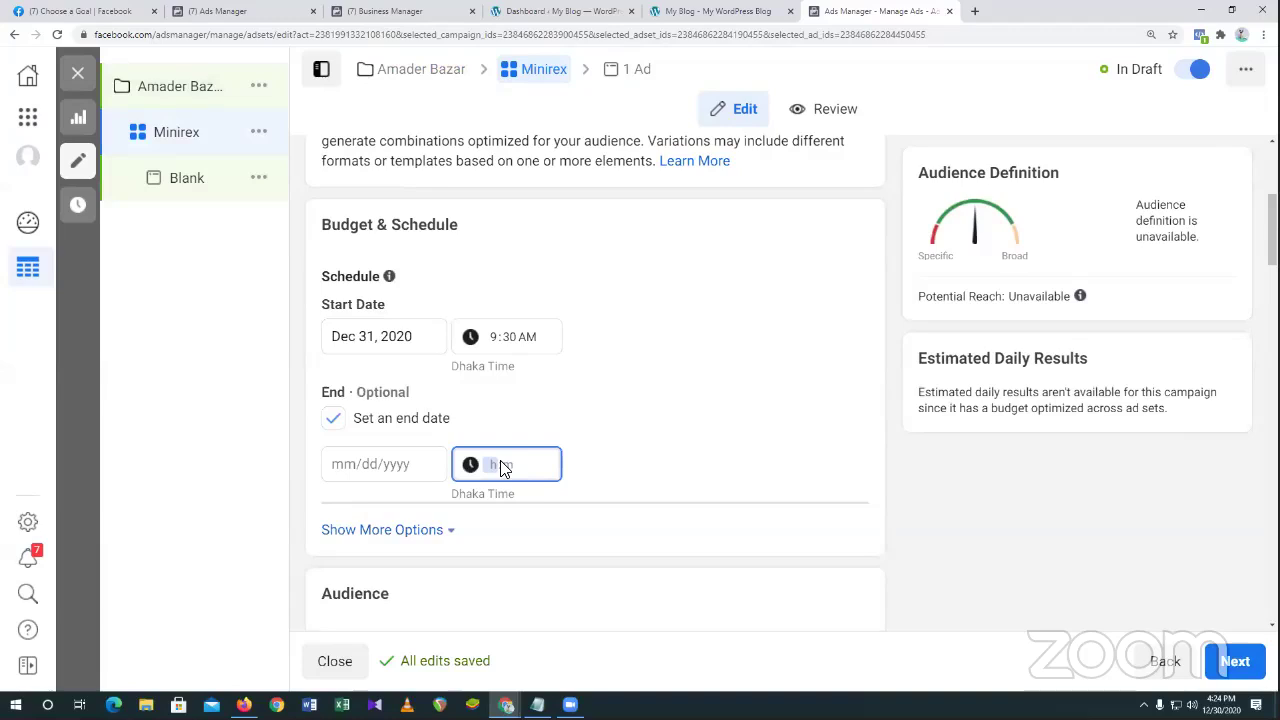
{"action": "type", "text": "11:"}
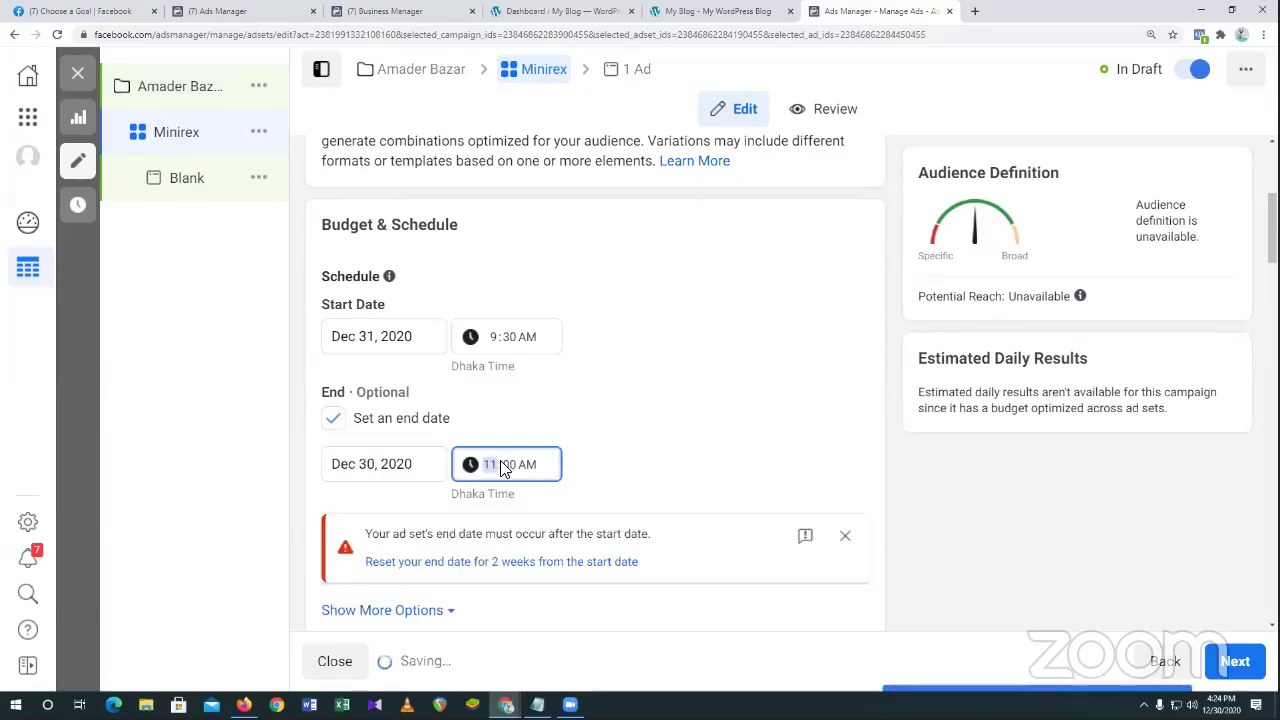
{"action": "type", "text": "00"}
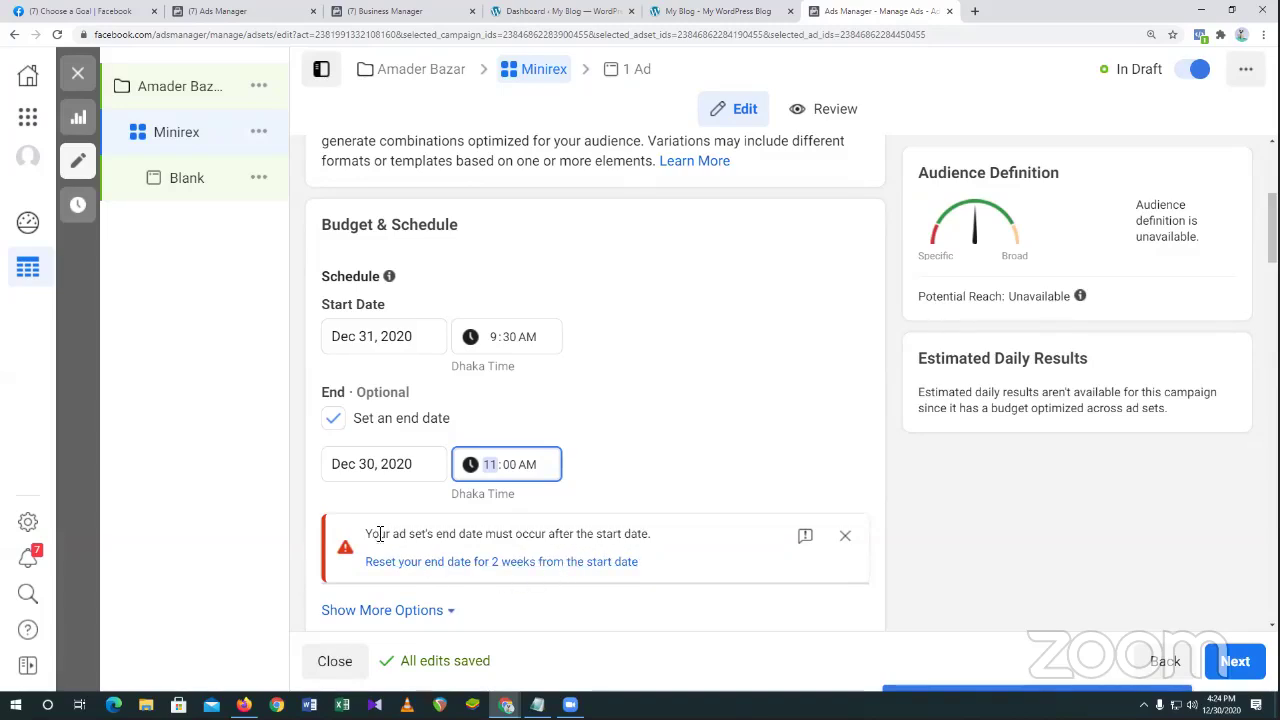
Correct the ad set's end date to January 7, 2021.
{"action": "scroll", "coordinate": [502, 567], "scroll_direction": "down", "scroll_amount": 1}
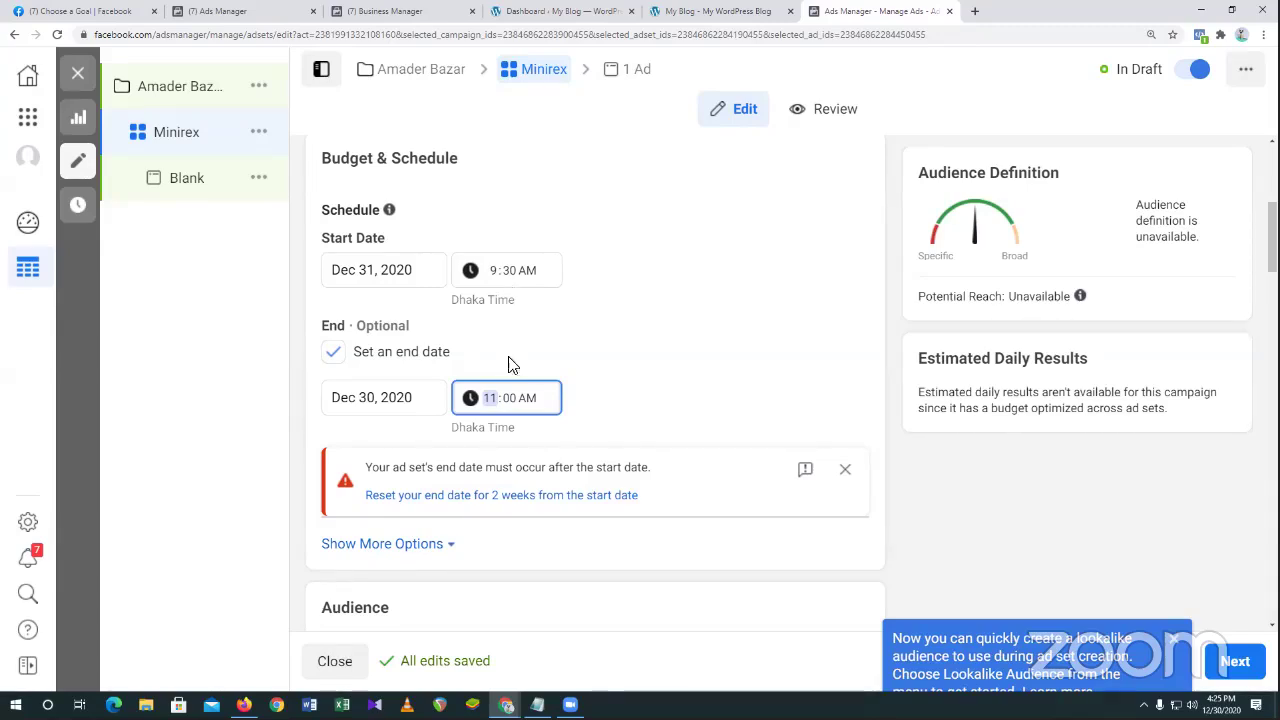
{"action": "left_click", "coordinate": [380, 396]}
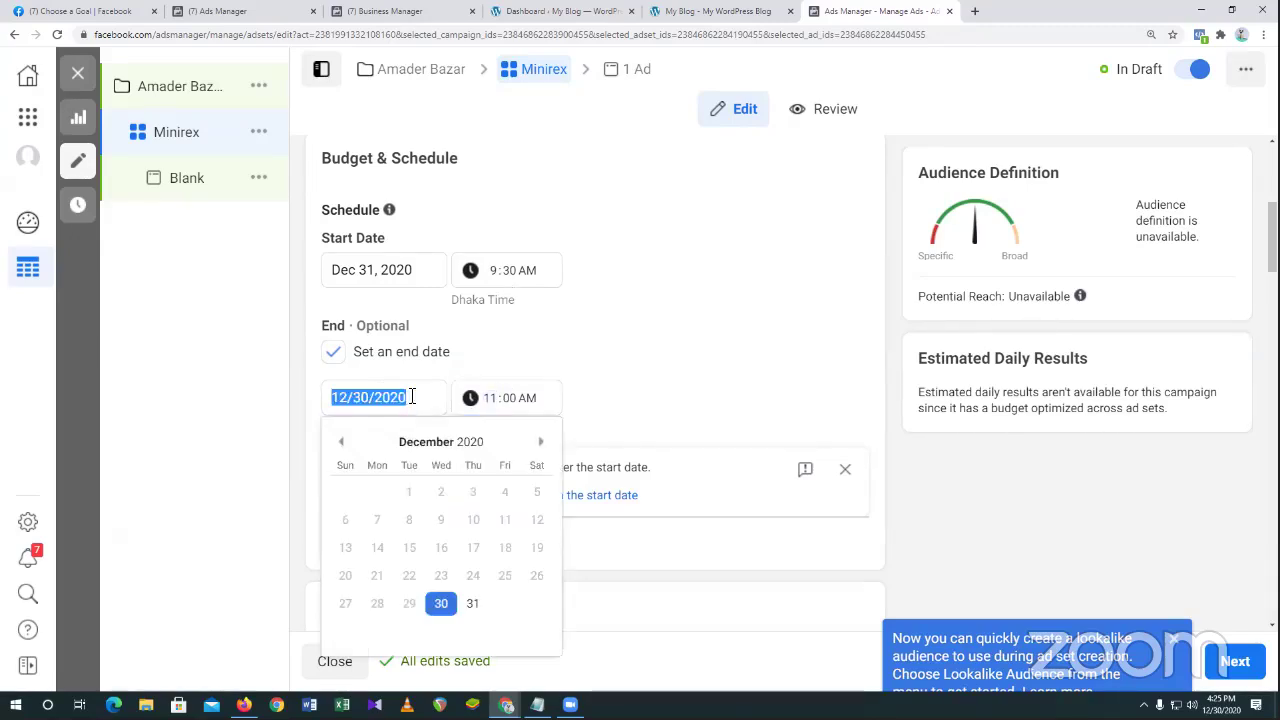
{"action": "left_click", "coordinate": [541, 441]}
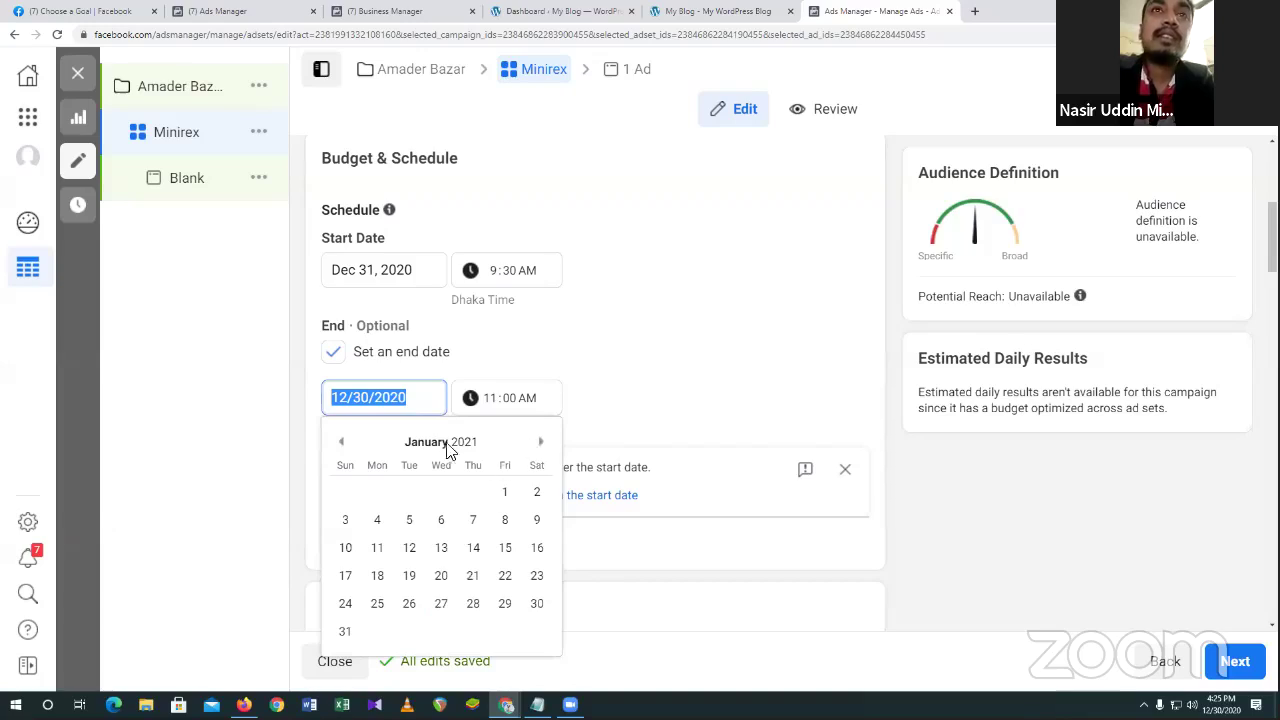
{"action": "left_click", "coordinate": [472, 519]}
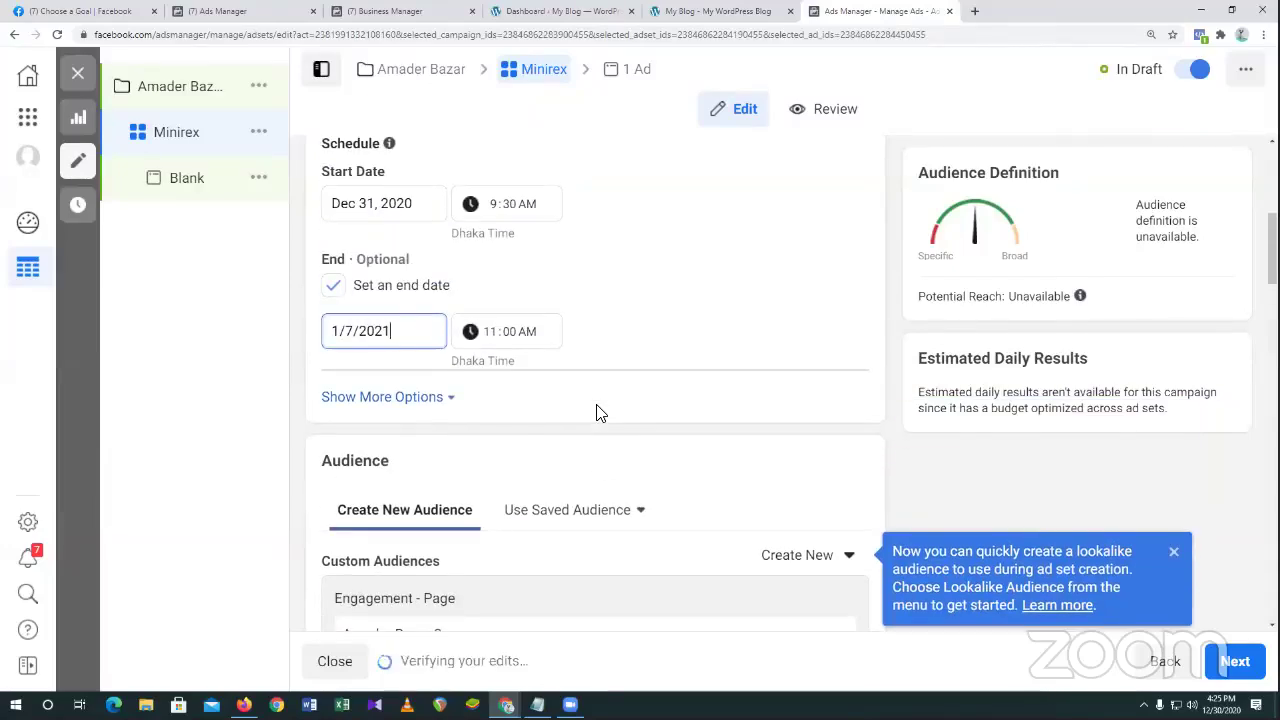
Show the ad set's additional schedule options and view the choices for creating a new audience under Custom Audiences.
{"action": "scroll", "coordinate": [616, 397], "scroll_direction": "down", "scroll_amount": 1}
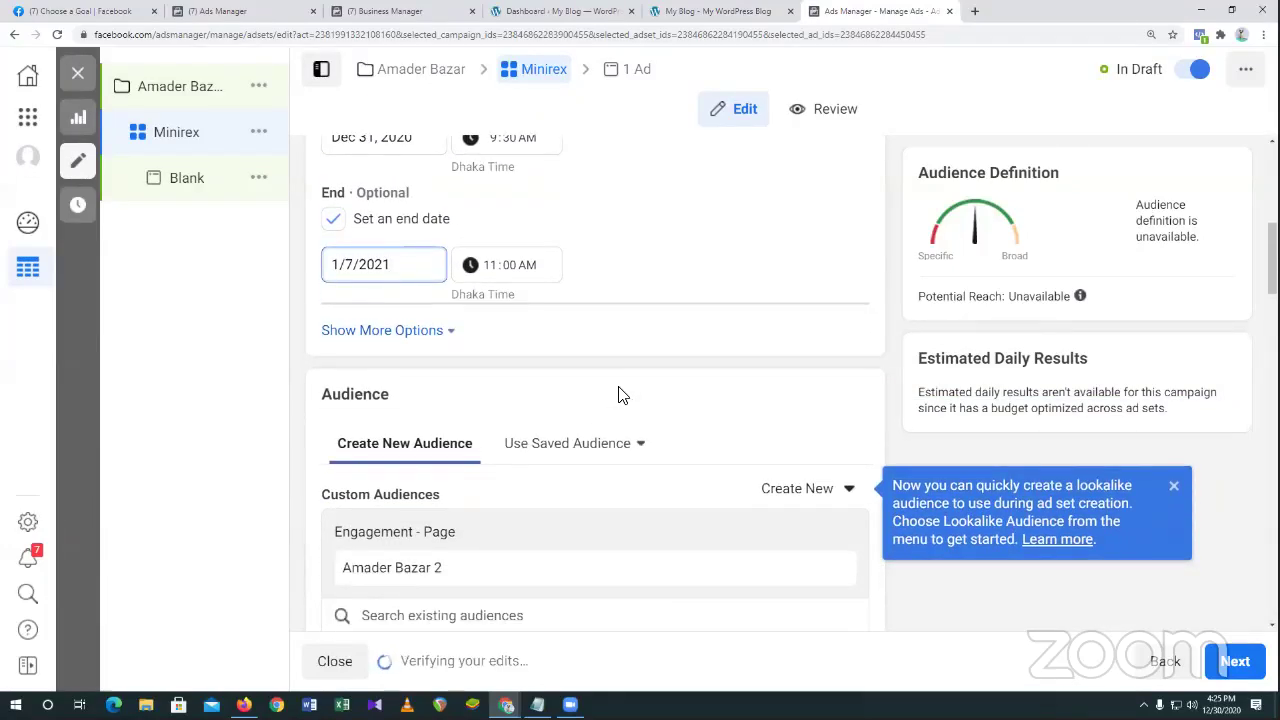
{"action": "scroll", "coordinate": [618, 394], "scroll_direction": "down", "scroll_amount": 1}
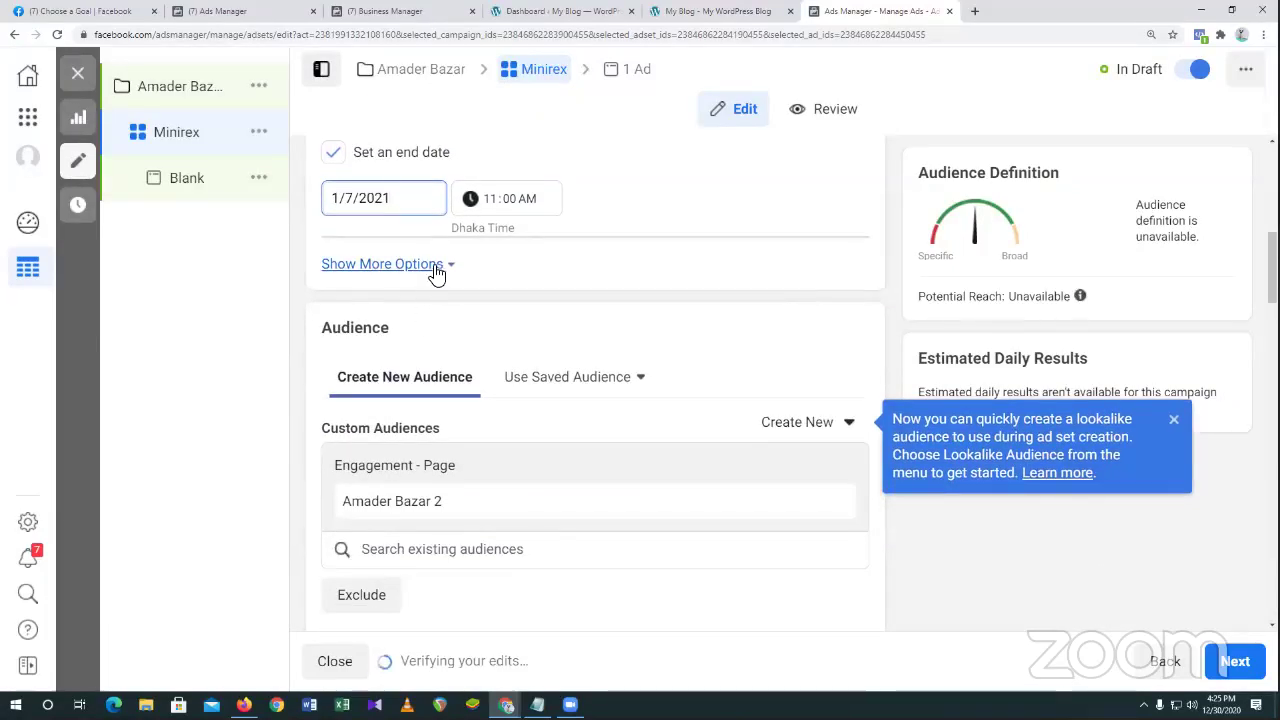
{"action": "left_click", "coordinate": [433, 268]}
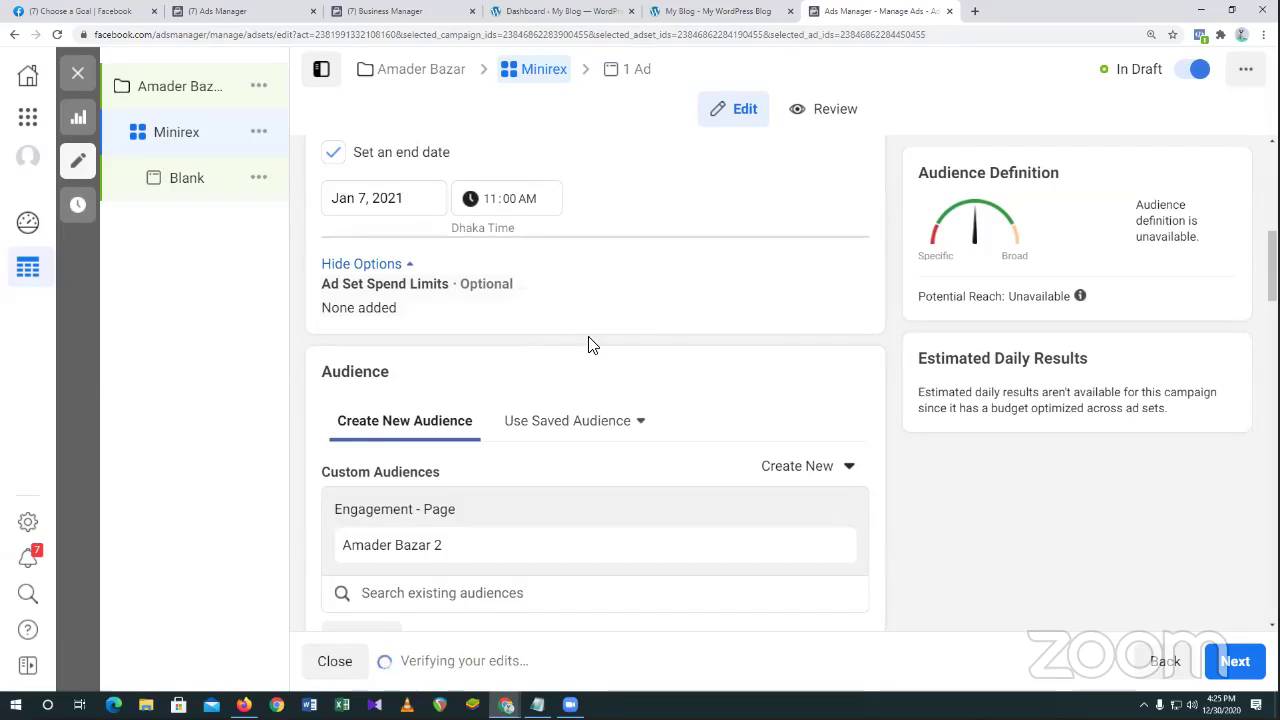
{"action": "scroll", "coordinate": [588, 346], "scroll_direction": "down", "scroll_amount": 1}
{"action": "scroll", "coordinate": [588, 346], "scroll_direction": "down", "scroll_amount": 2}
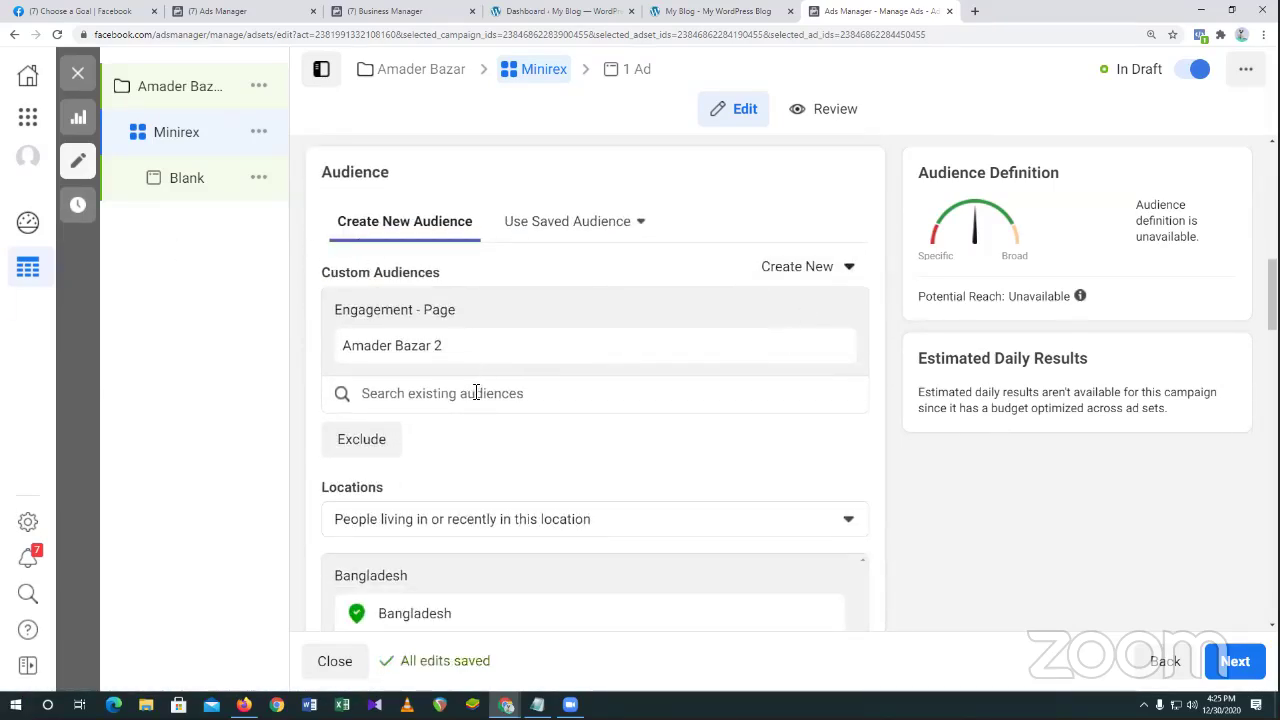
{"action": "left_click", "coordinate": [816, 277]}
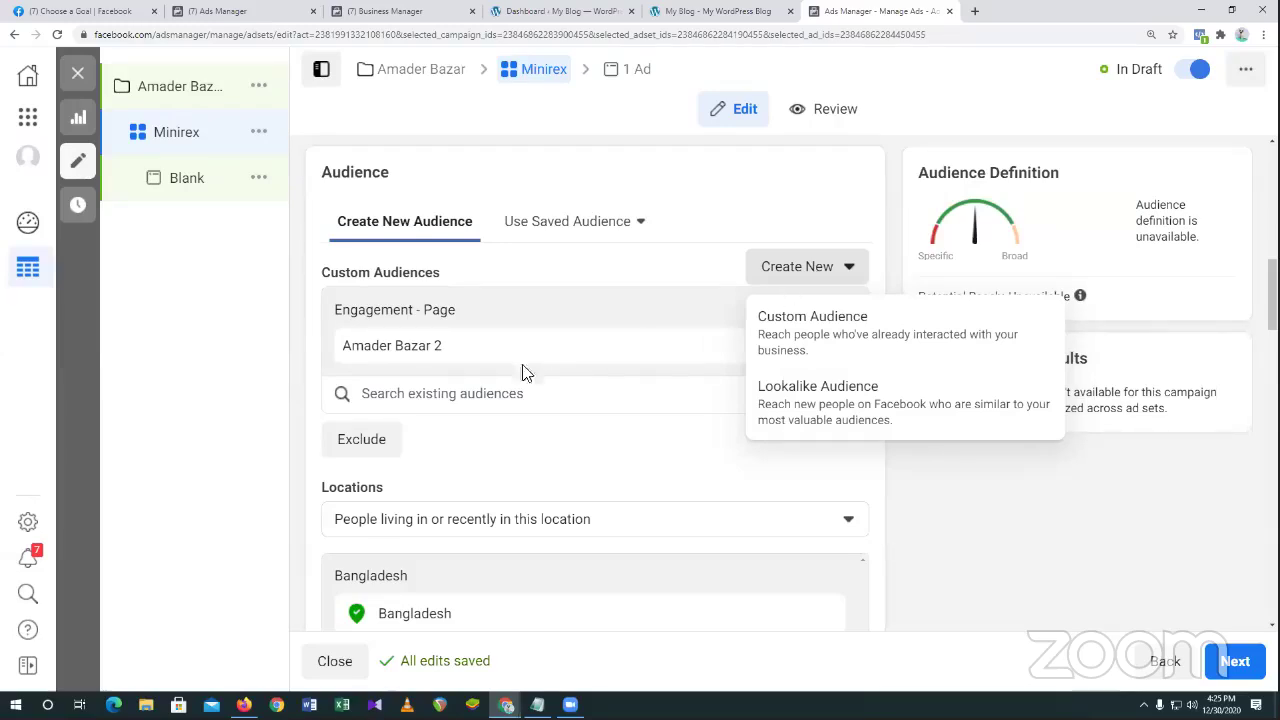
Close the new-audience choices and remove the Amader Bazar 2 page-engagement audience from Custom Audiences.
{"action": "mouse_move", "coordinate": [222, 389]}
{"action": "left_click", "coordinate": [222, 389]}
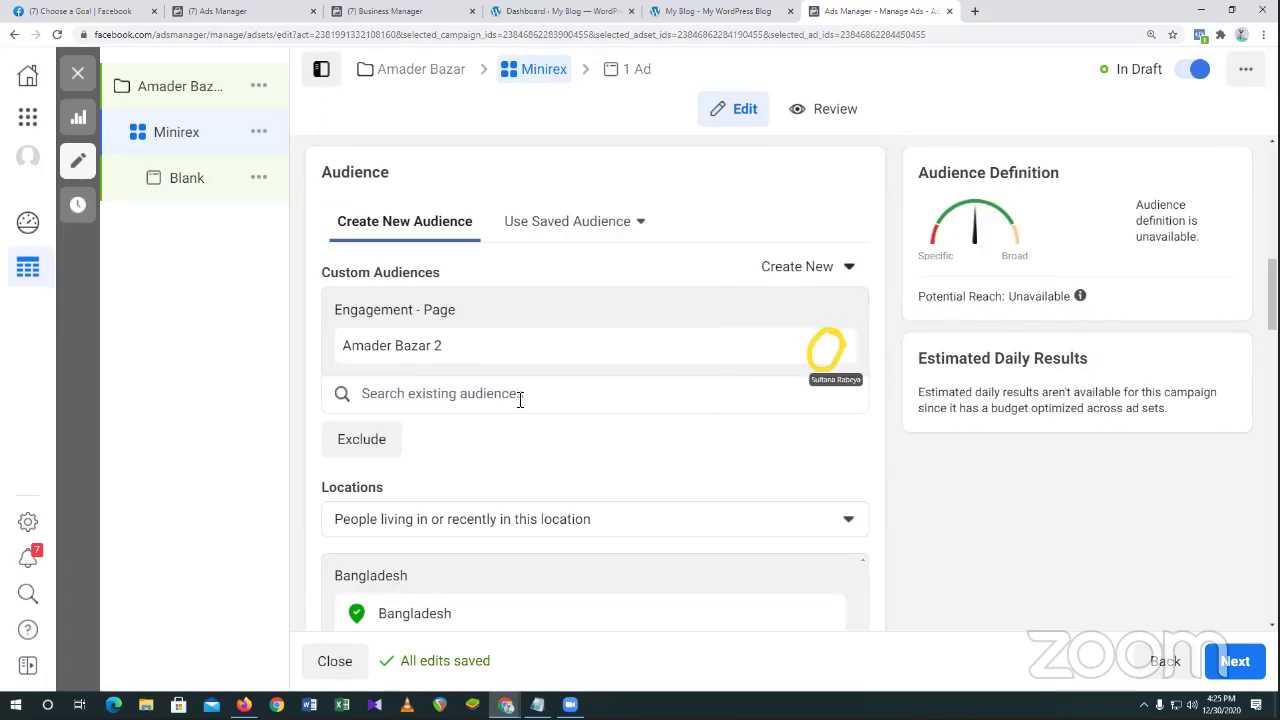
{"action": "mouse_move", "coordinate": [838, 346]}
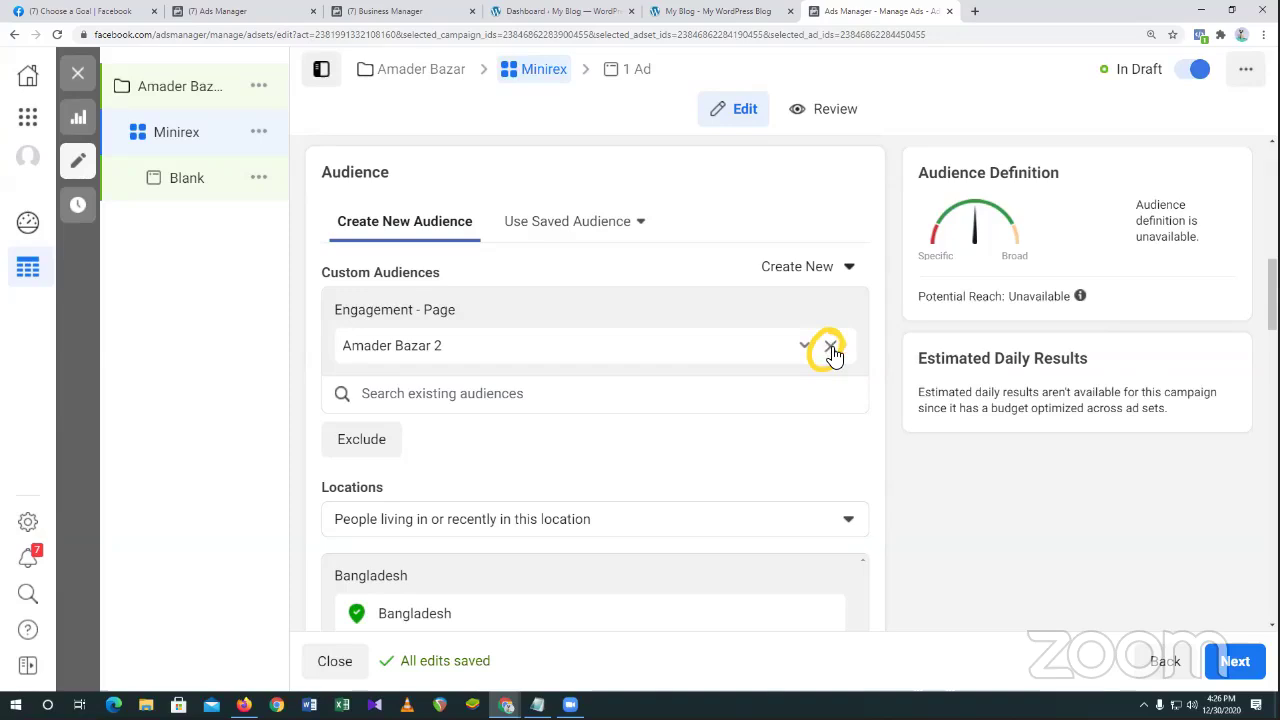
{"action": "left_click", "coordinate": [830, 346]}
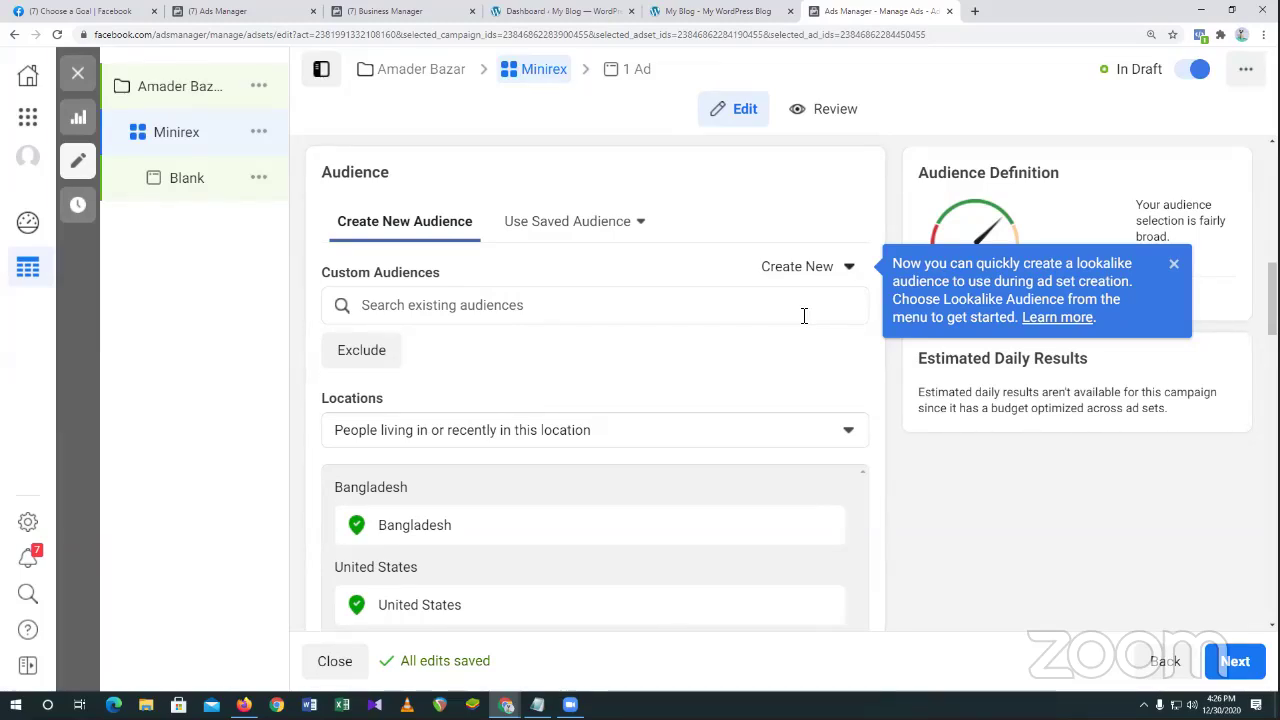
Add India to the ad set's included locations by dropping a pin on the location map.
{"action": "scroll", "coordinate": [760, 360], "scroll_direction": "down", "scroll_amount": 1}
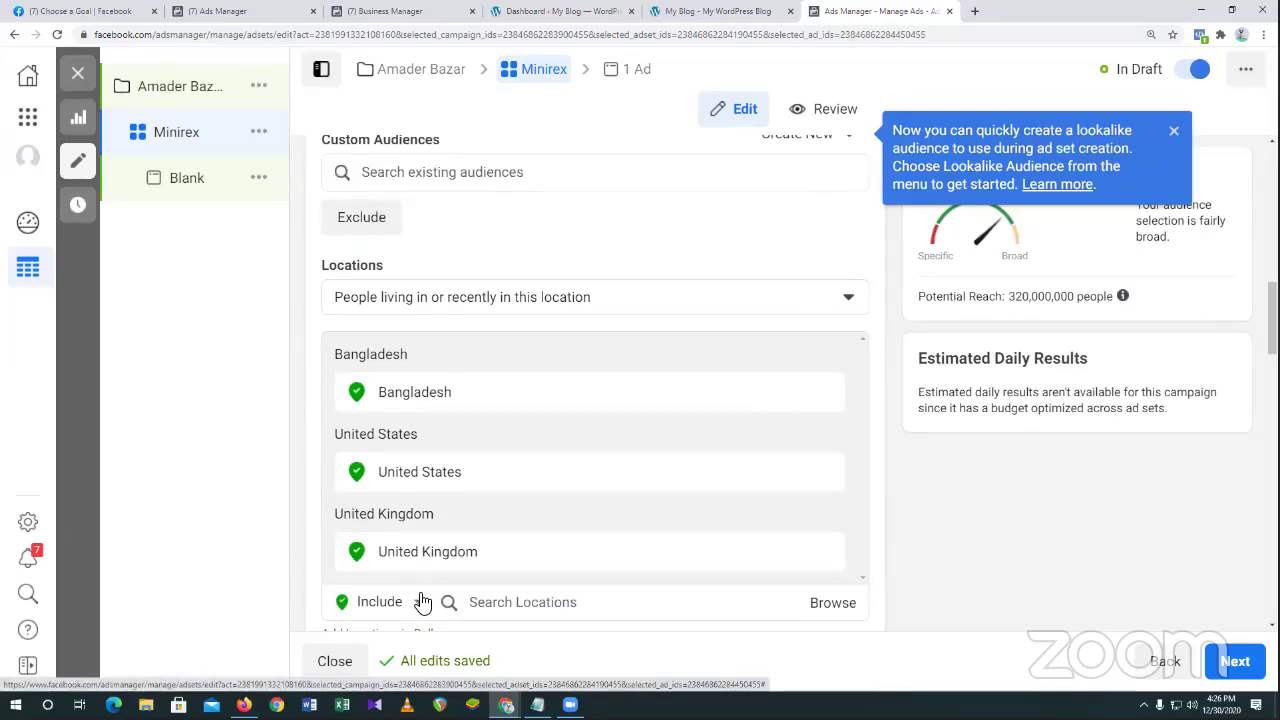
{"action": "left_click", "coordinate": [528, 604]}
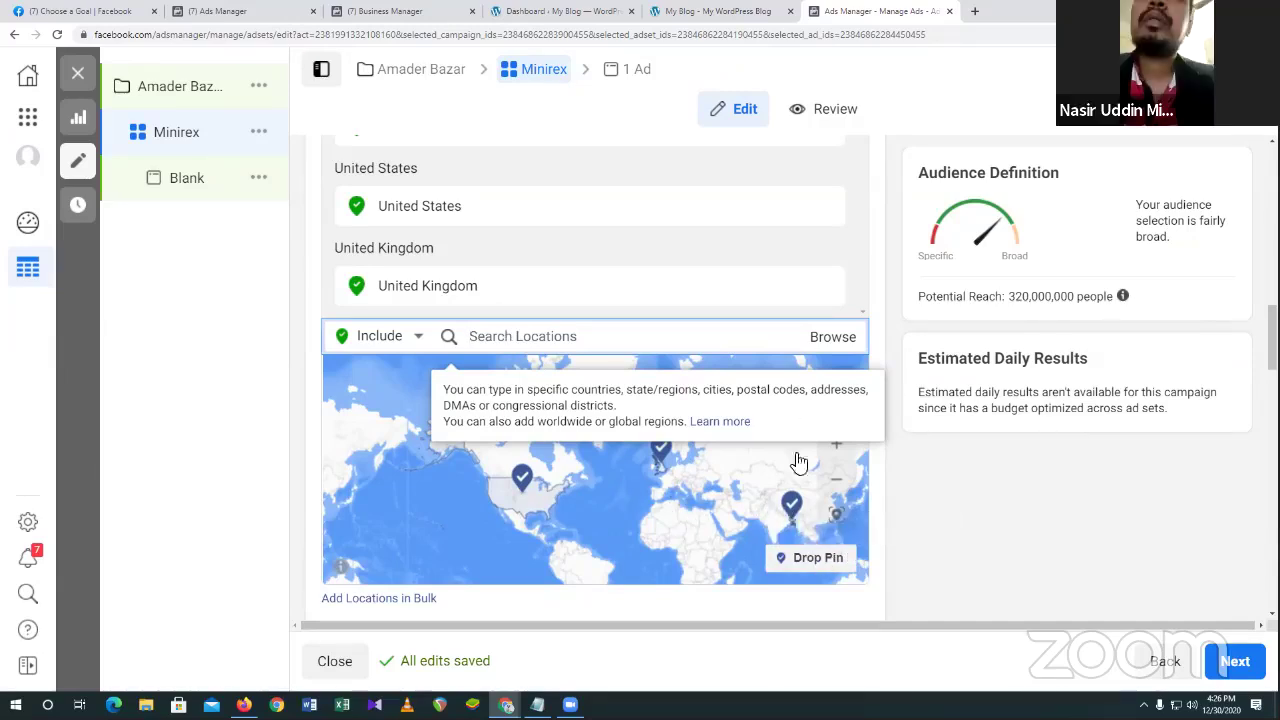
{"action": "left_click", "coordinate": [815, 562]}
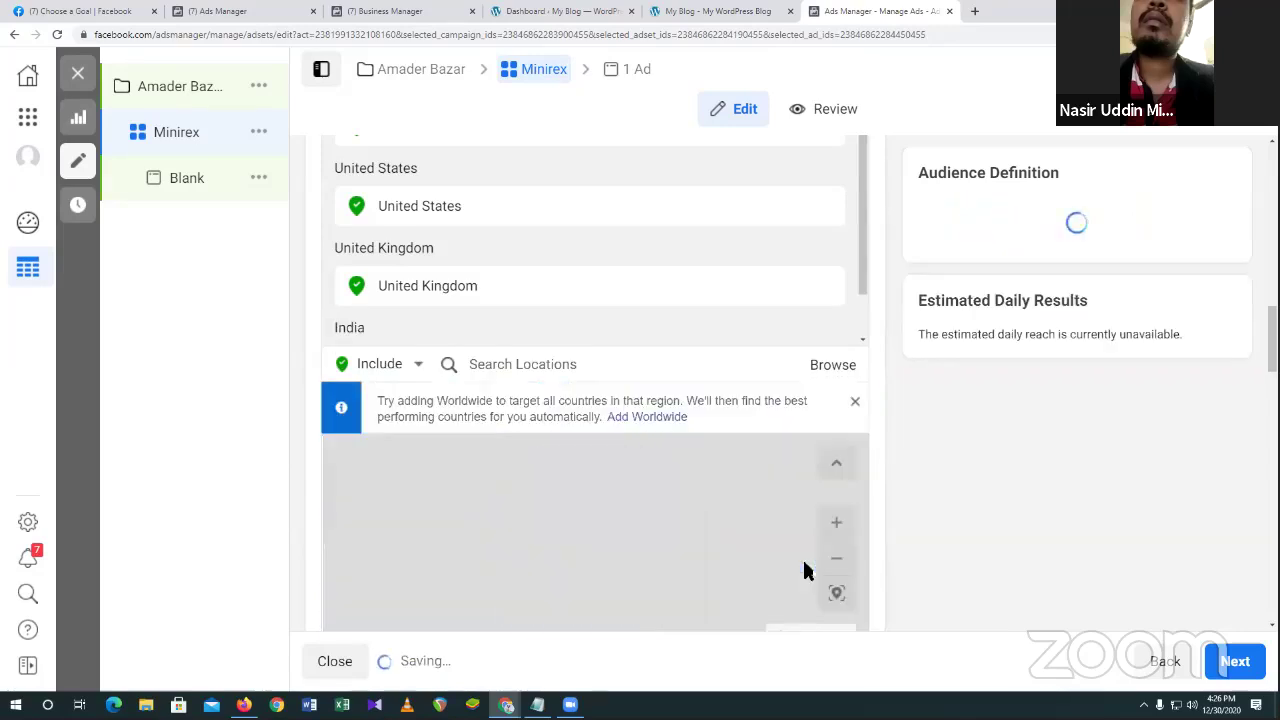
{"action": "scroll", "coordinate": [686, 551], "scroll_direction": "down", "scroll_amount": 4}
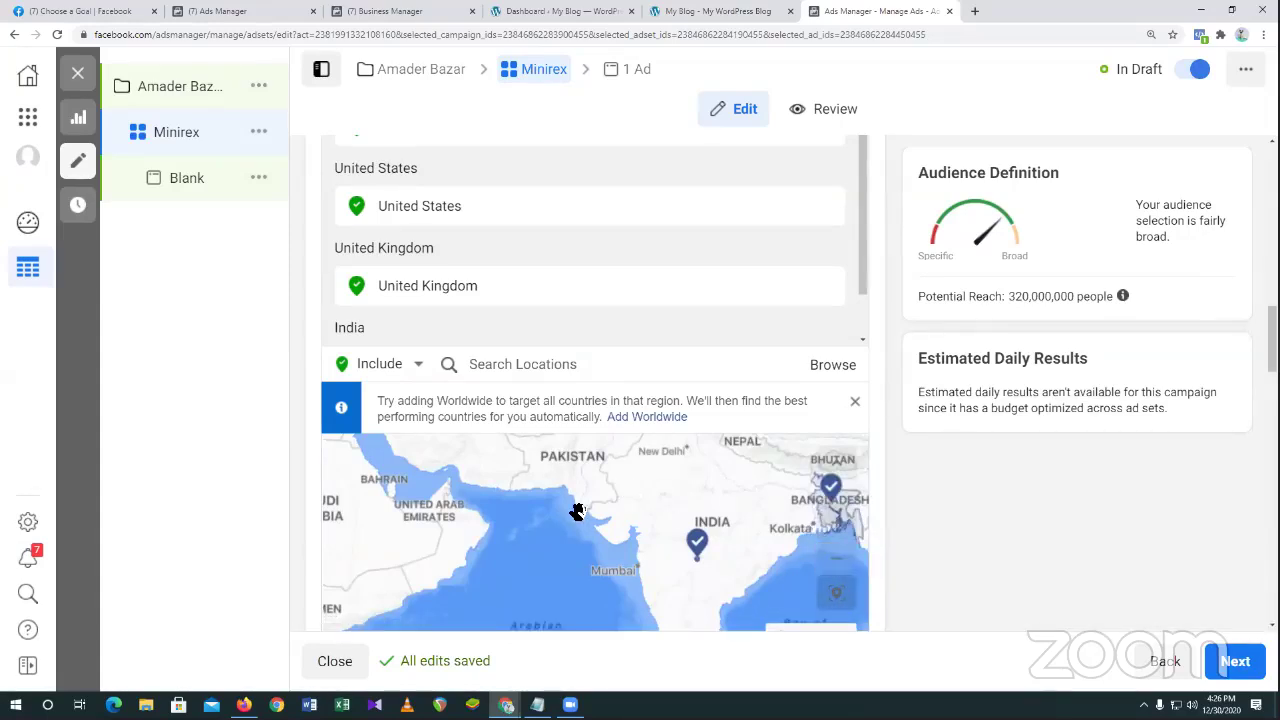
{"action": "scroll", "coordinate": [645, 521], "scroll_direction": "down", "scroll_amount": 3}
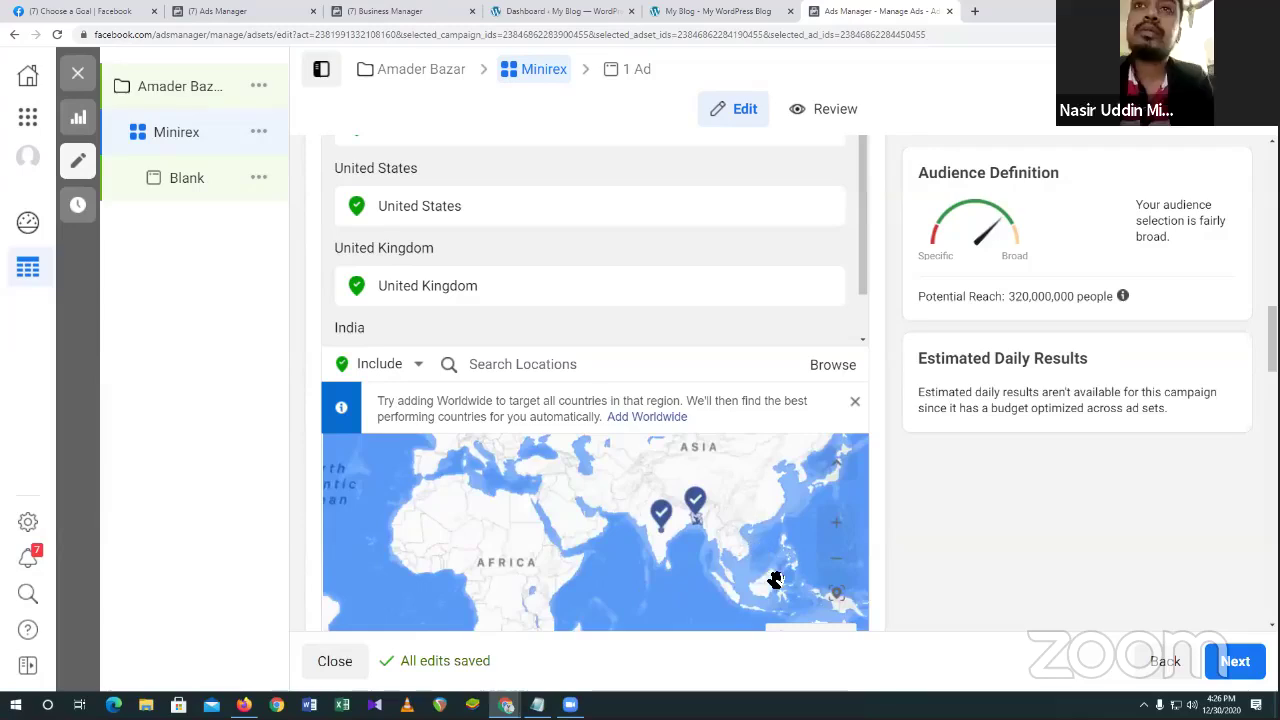
{"action": "scroll", "coordinate": [635, 530], "scroll_direction": "down", "scroll_amount": 2}
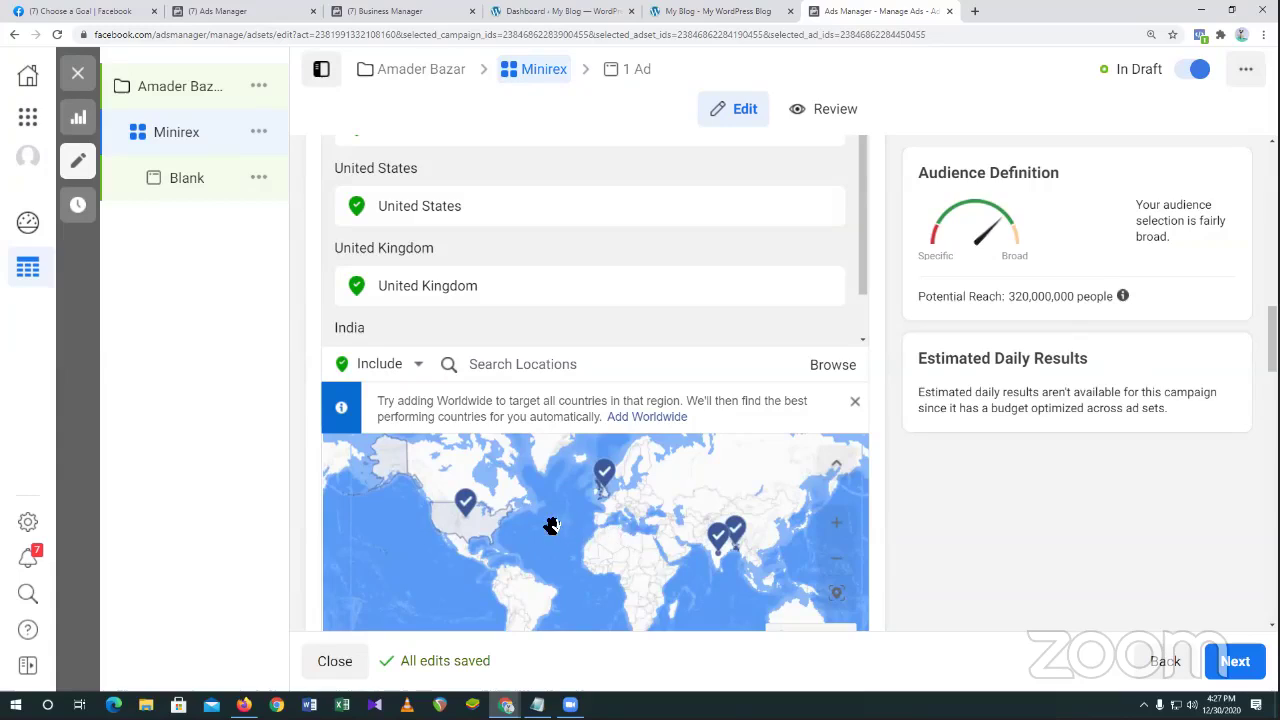
Keep the location rule on Include and select all countries worldwide as target locations.
{"action": "left_click", "coordinate": [395, 369]}
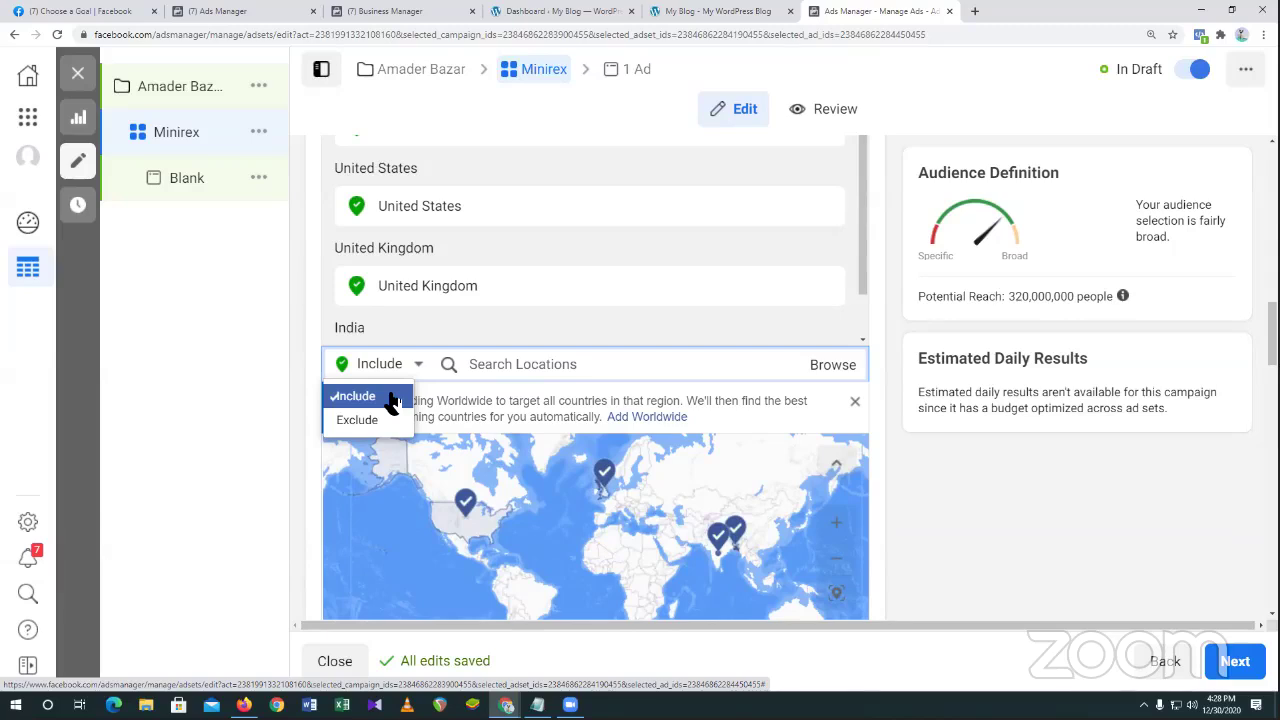
{"action": "left_click", "coordinate": [391, 397]}
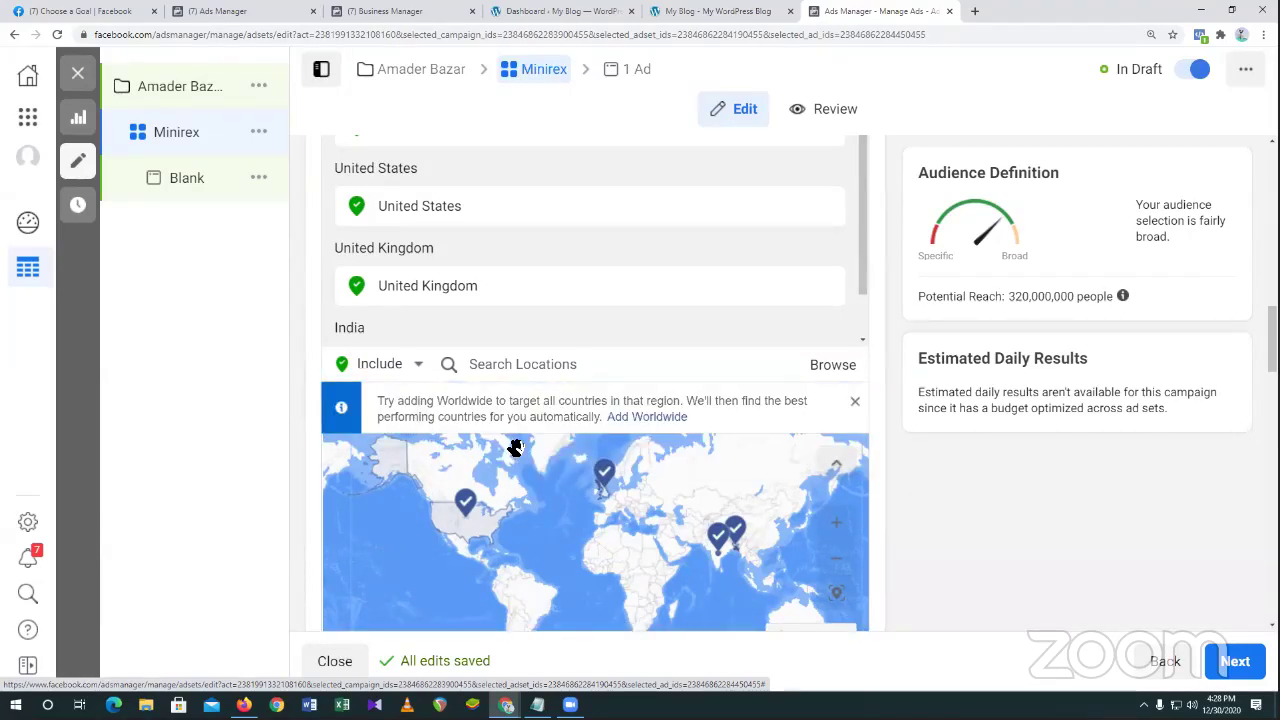
{"action": "left_click", "coordinate": [832, 366]}
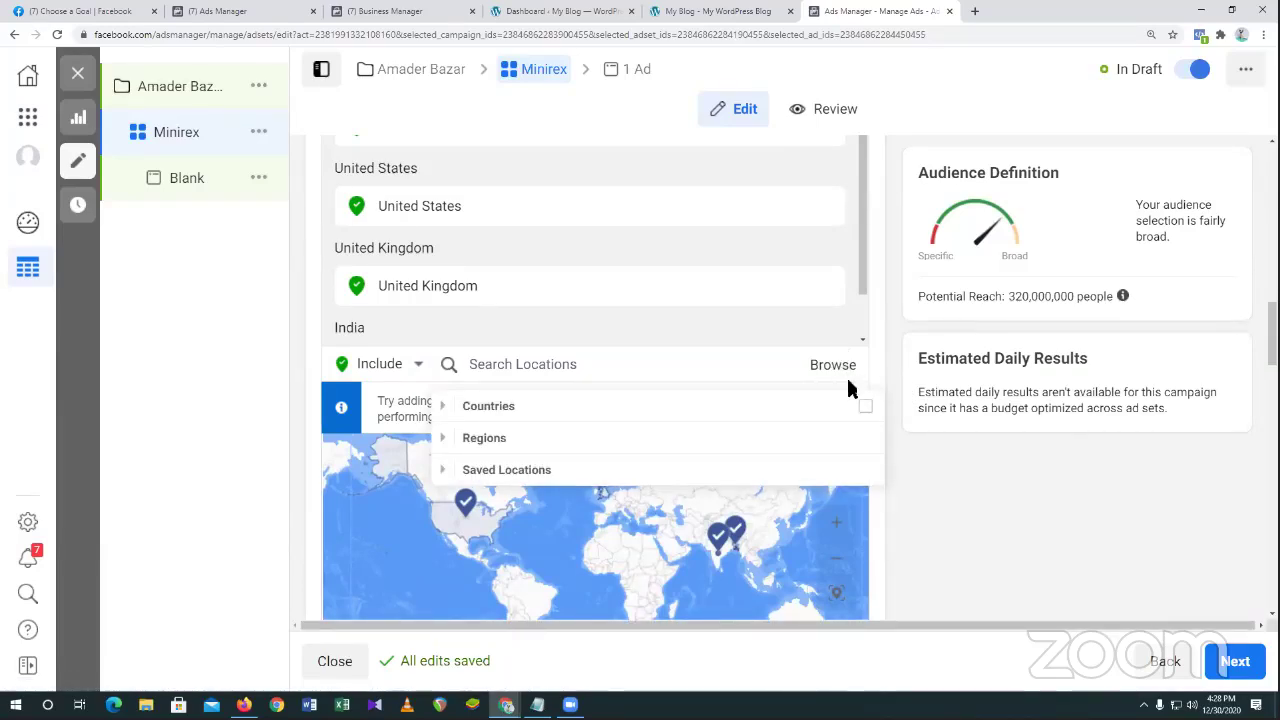
{"action": "mouse_move", "coordinate": [860, 412]}
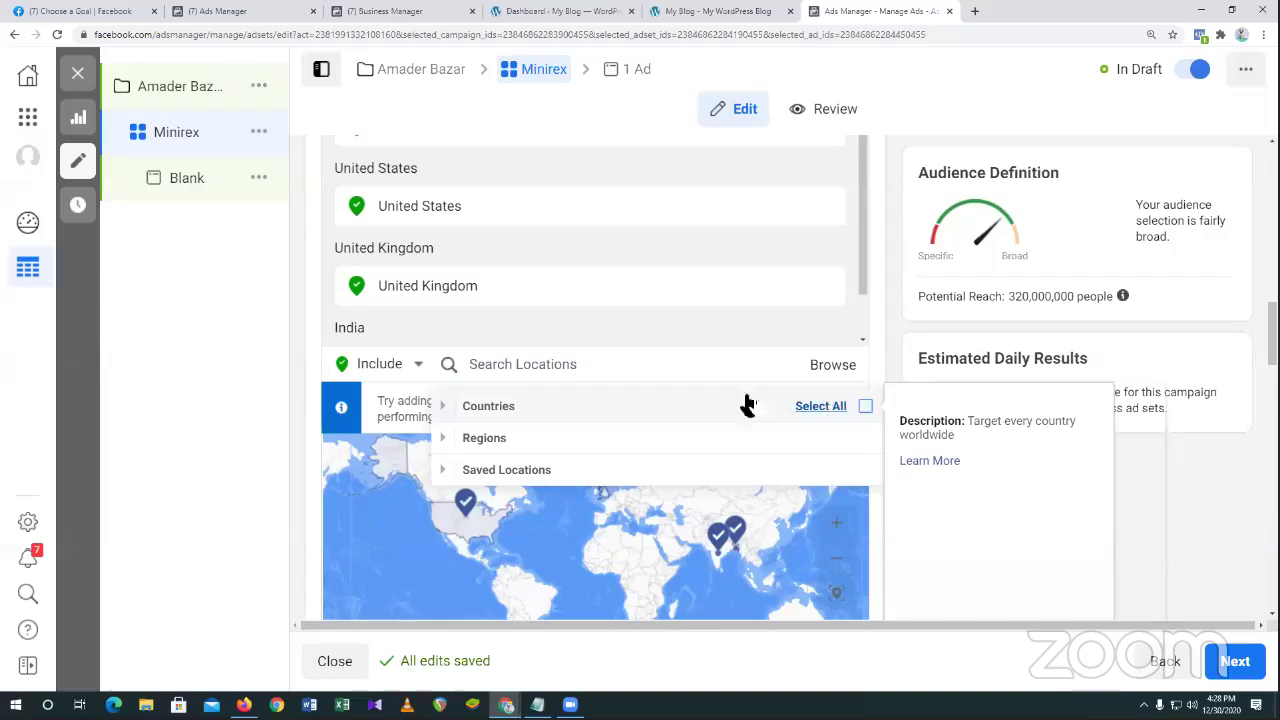
{"action": "left_click", "coordinate": [865, 407]}
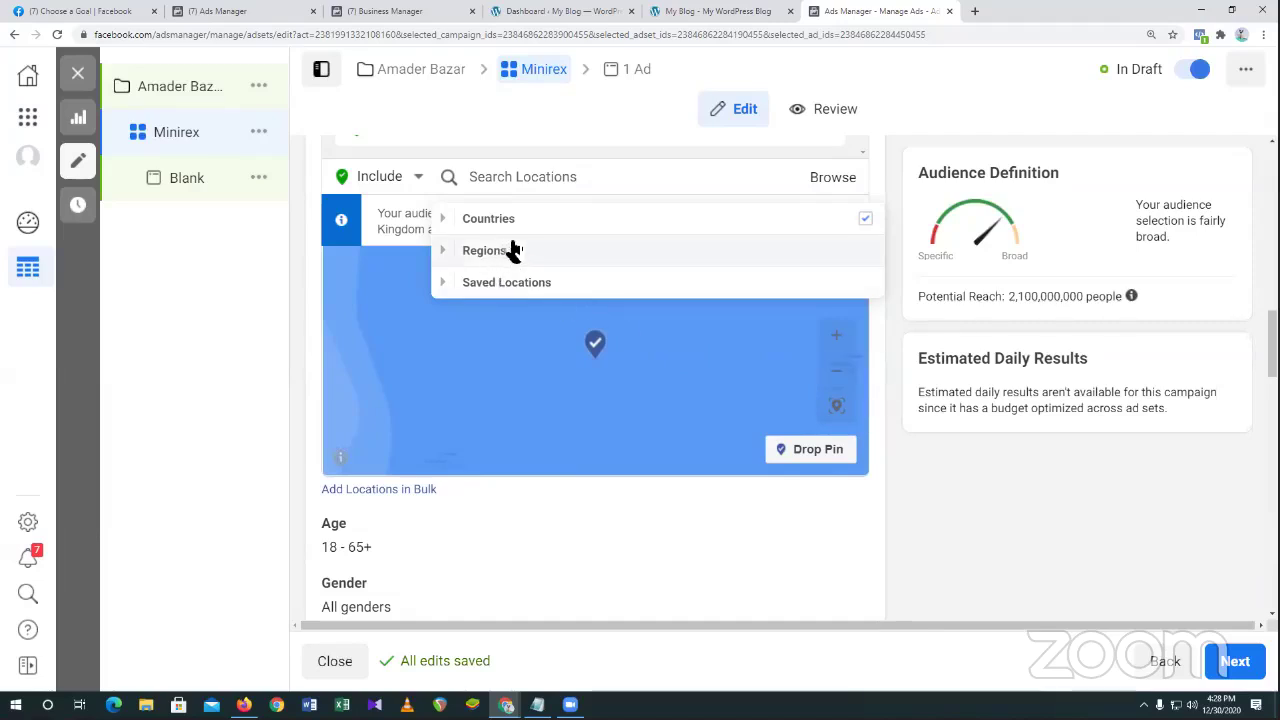
Narrow the target locations by region, keeping Emerging Markets selected and leaving App store regions and Euro area unselected.
{"action": "left_click", "coordinate": [692, 258]}
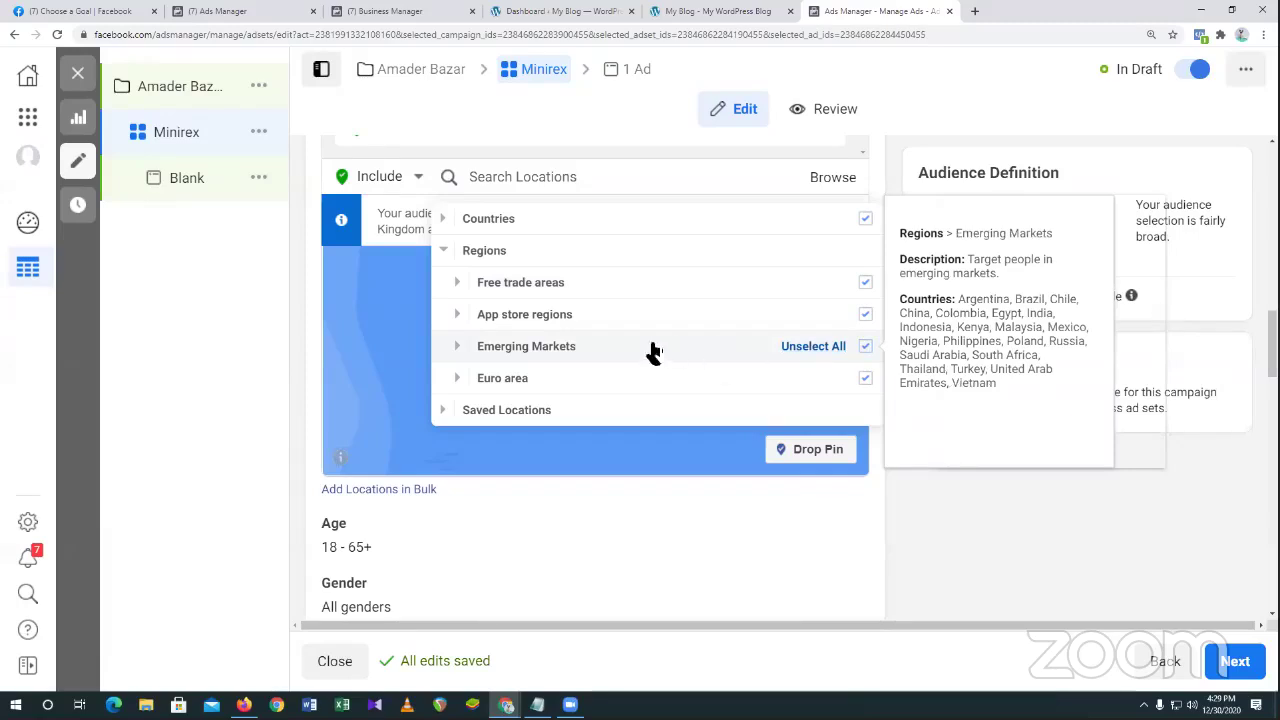
{"action": "left_click", "coordinate": [865, 348]}
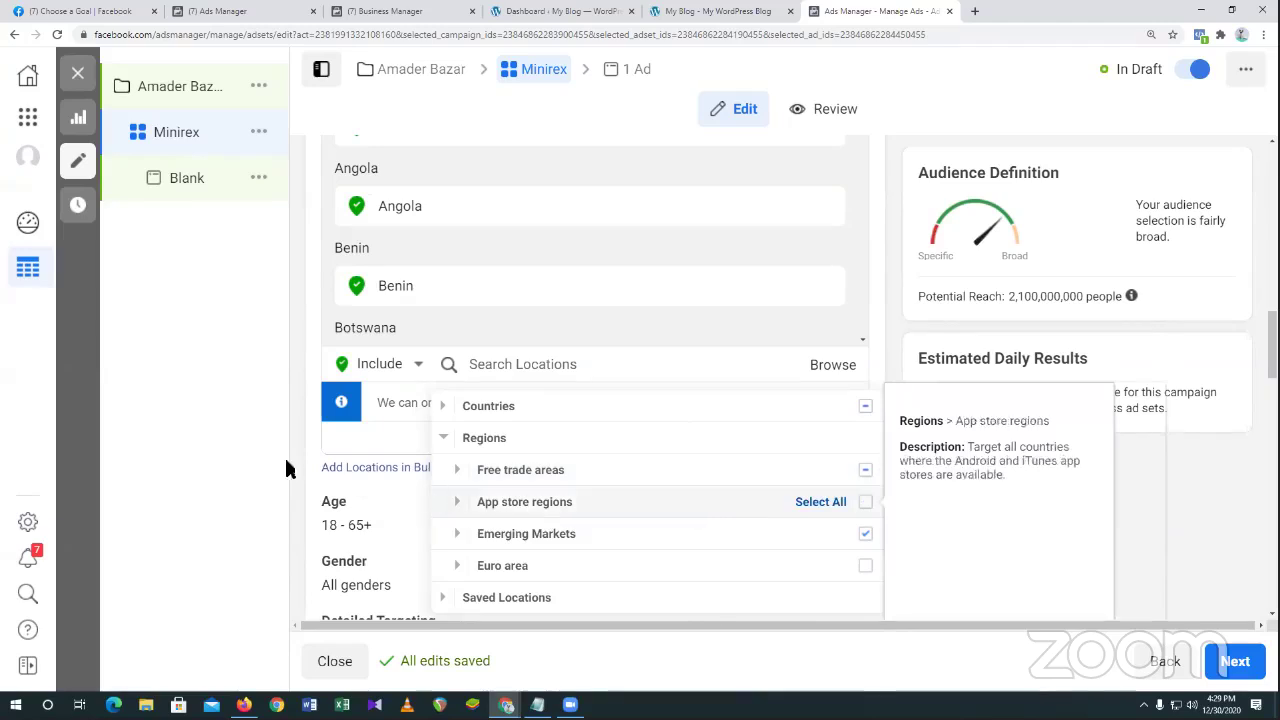
{"action": "left_click", "coordinate": [290, 494]}
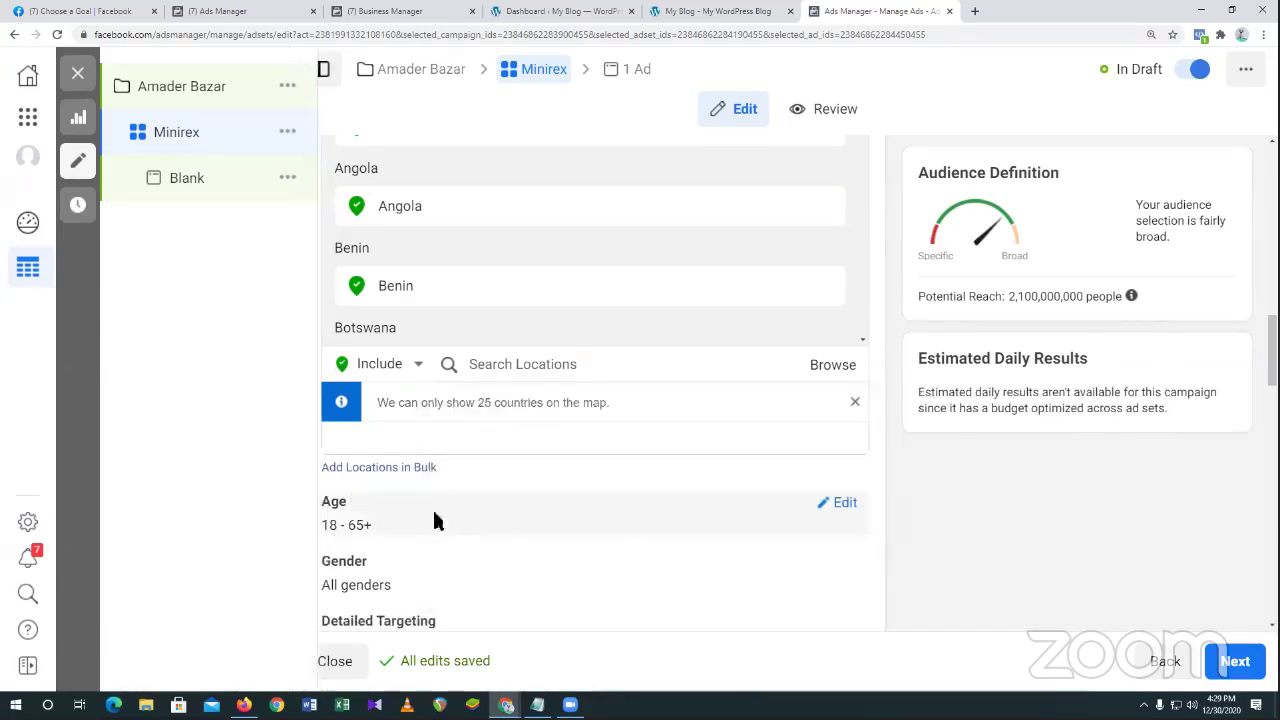
Set the ad set's target age range to 16 to 50.
{"action": "scroll", "coordinate": [703, 525], "scroll_direction": "down", "scroll_amount": 1}
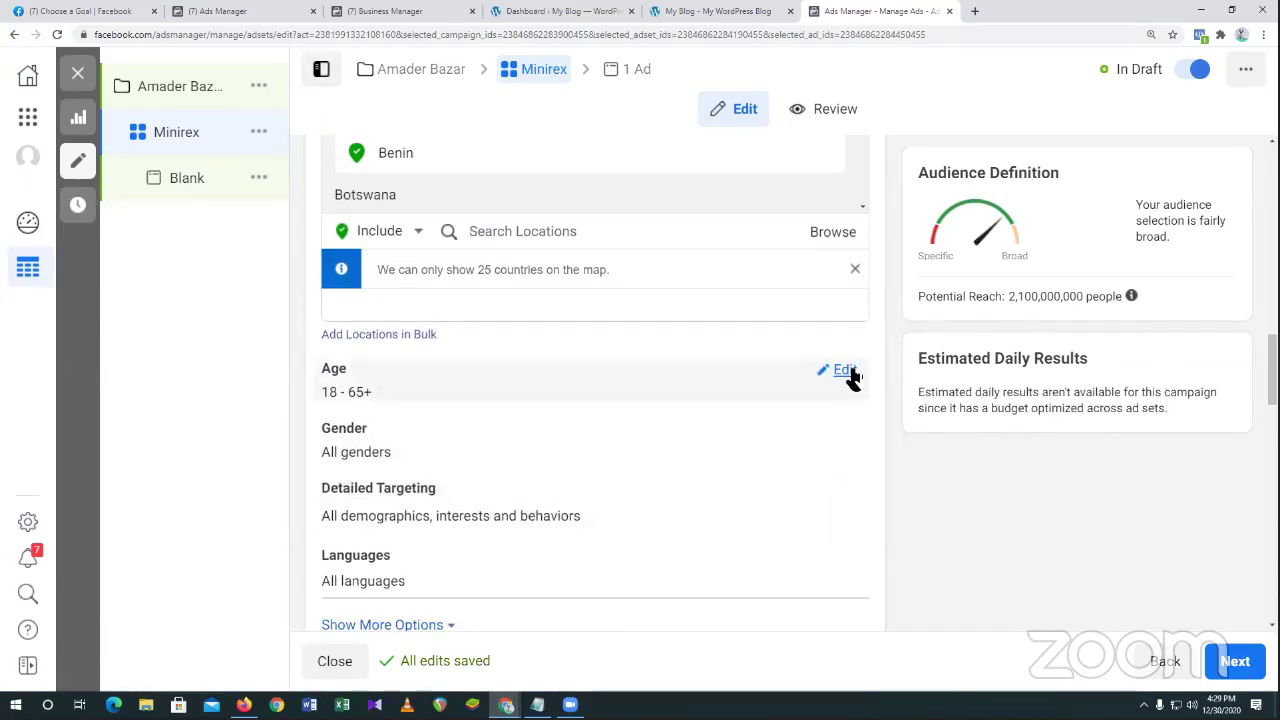
{"action": "left_click", "coordinate": [845, 372]}
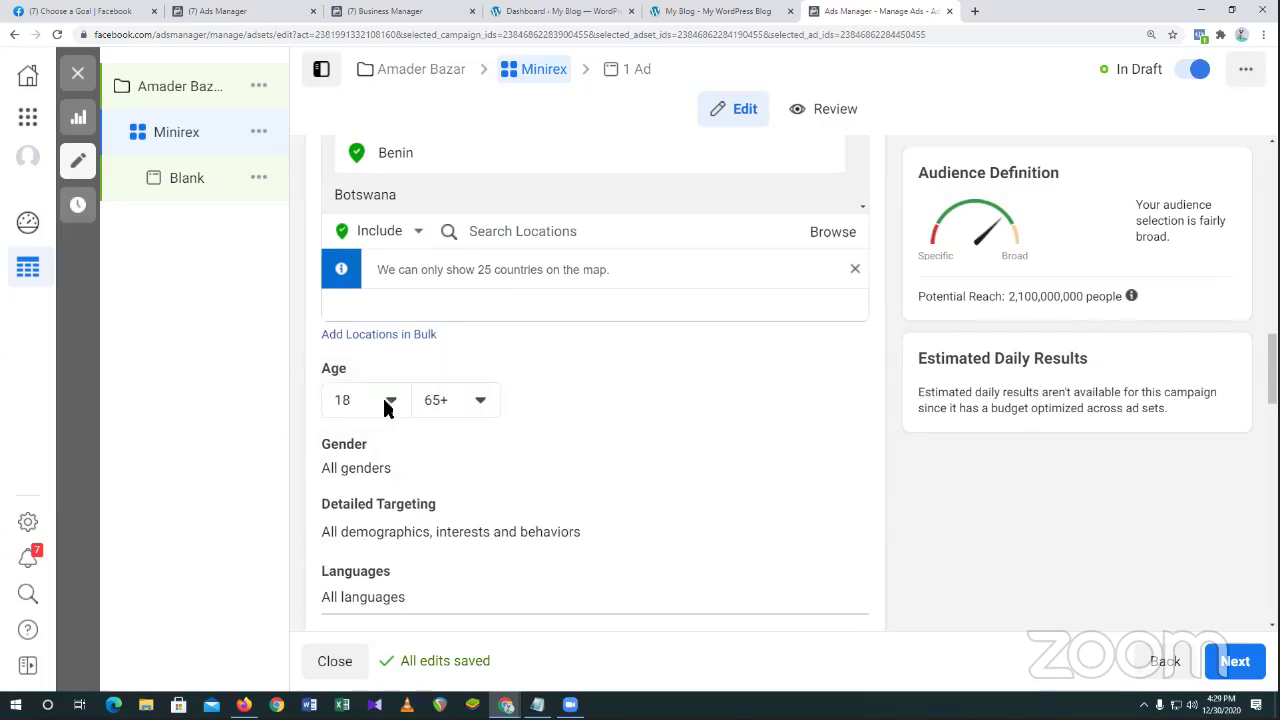
{"action": "left_click", "coordinate": [466, 401]}
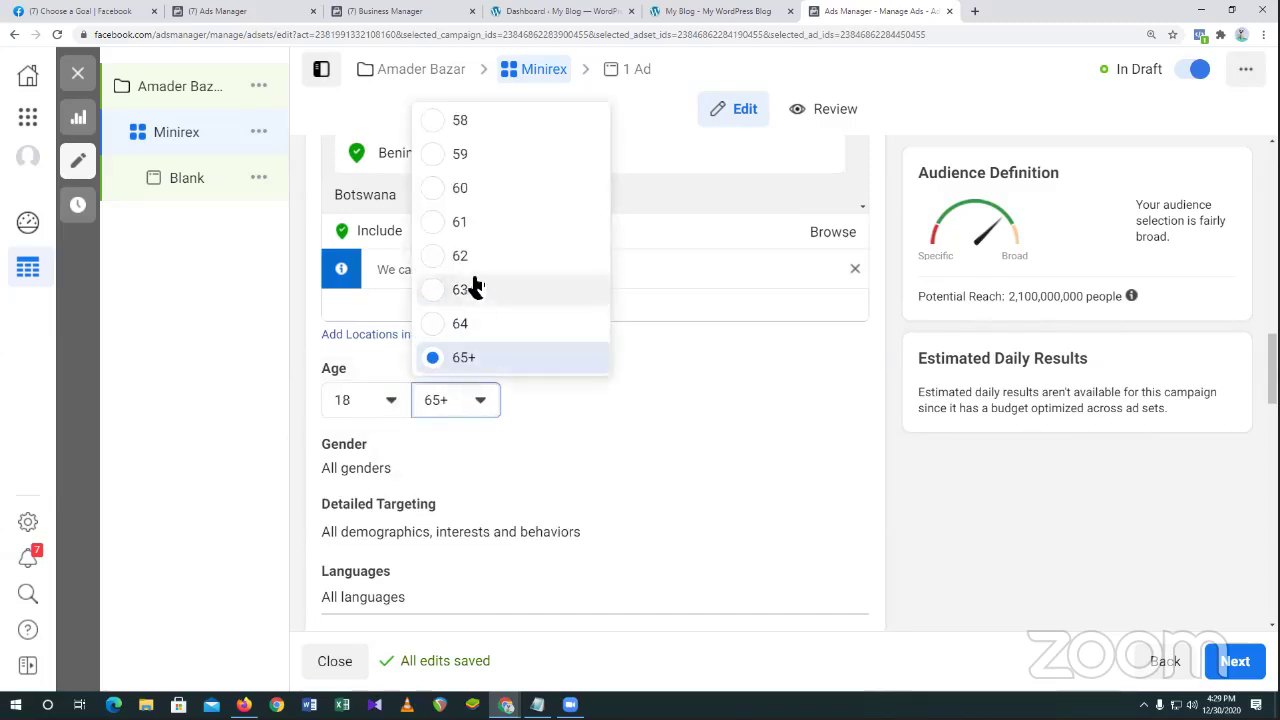
{"action": "scroll", "coordinate": [474, 163], "scroll_direction": "up", "scroll_amount": 4}
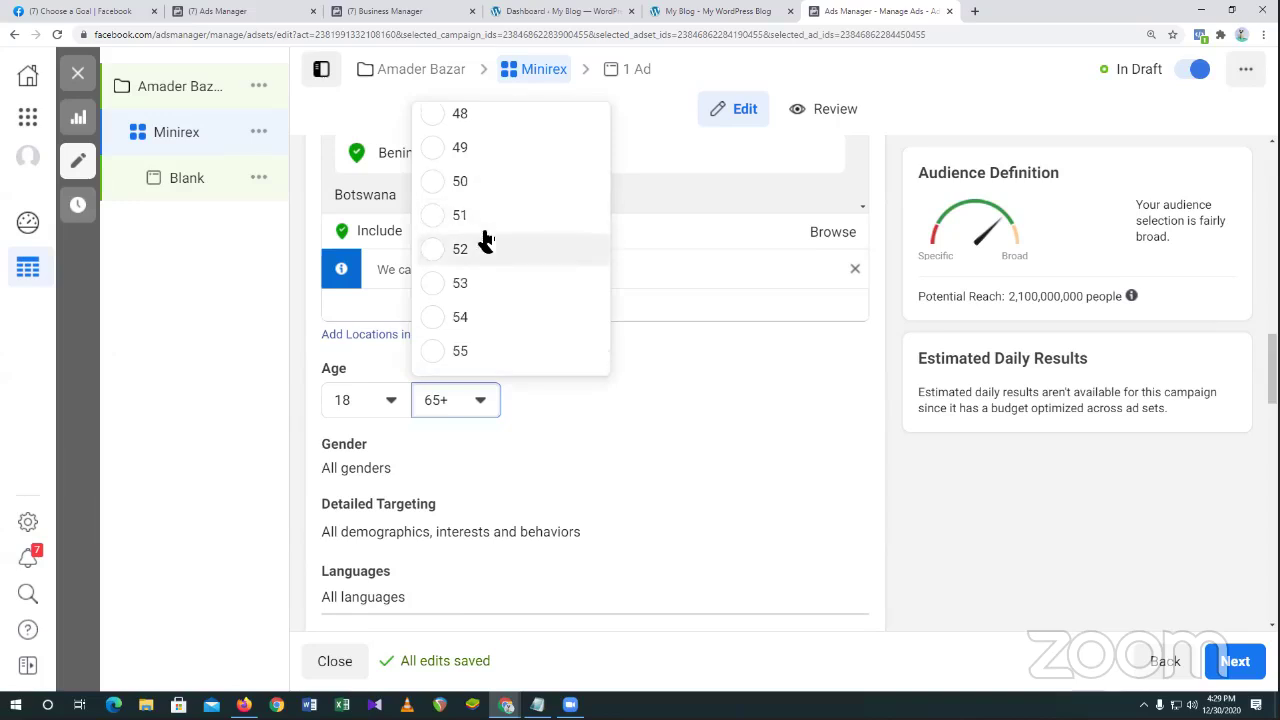
{"action": "left_click", "coordinate": [487, 182]}
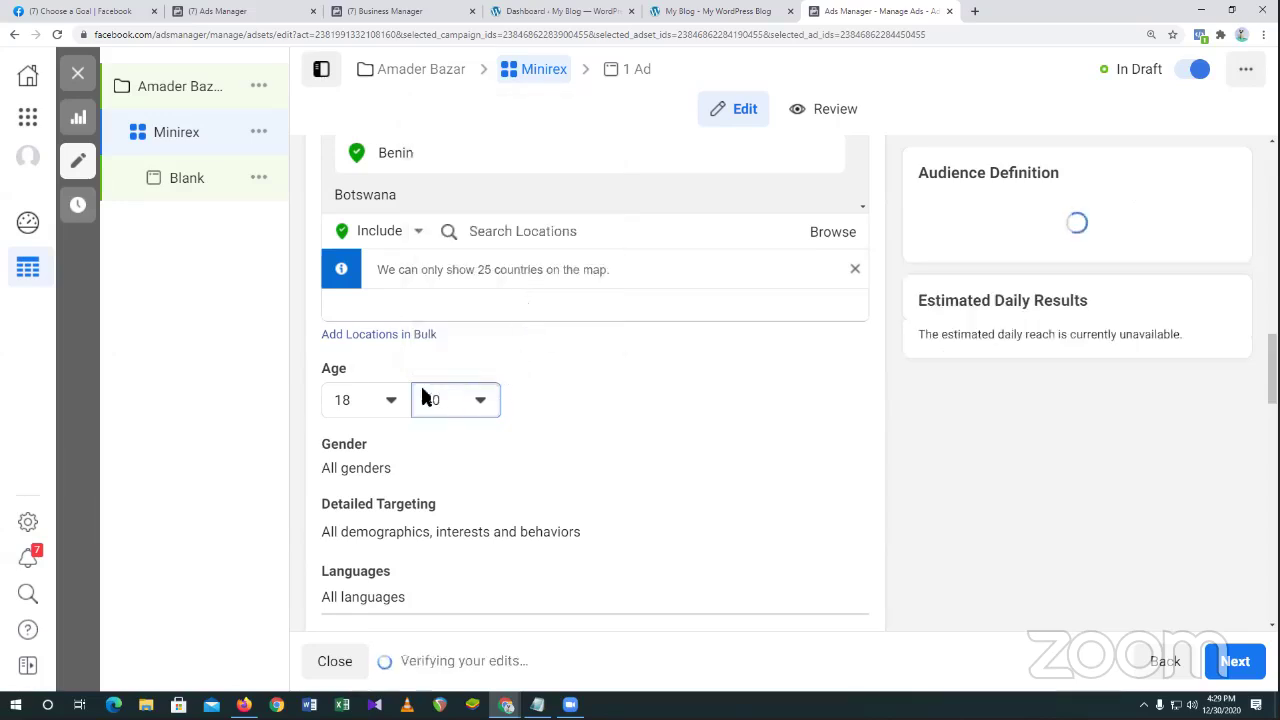
{"action": "left_click", "coordinate": [380, 400]}
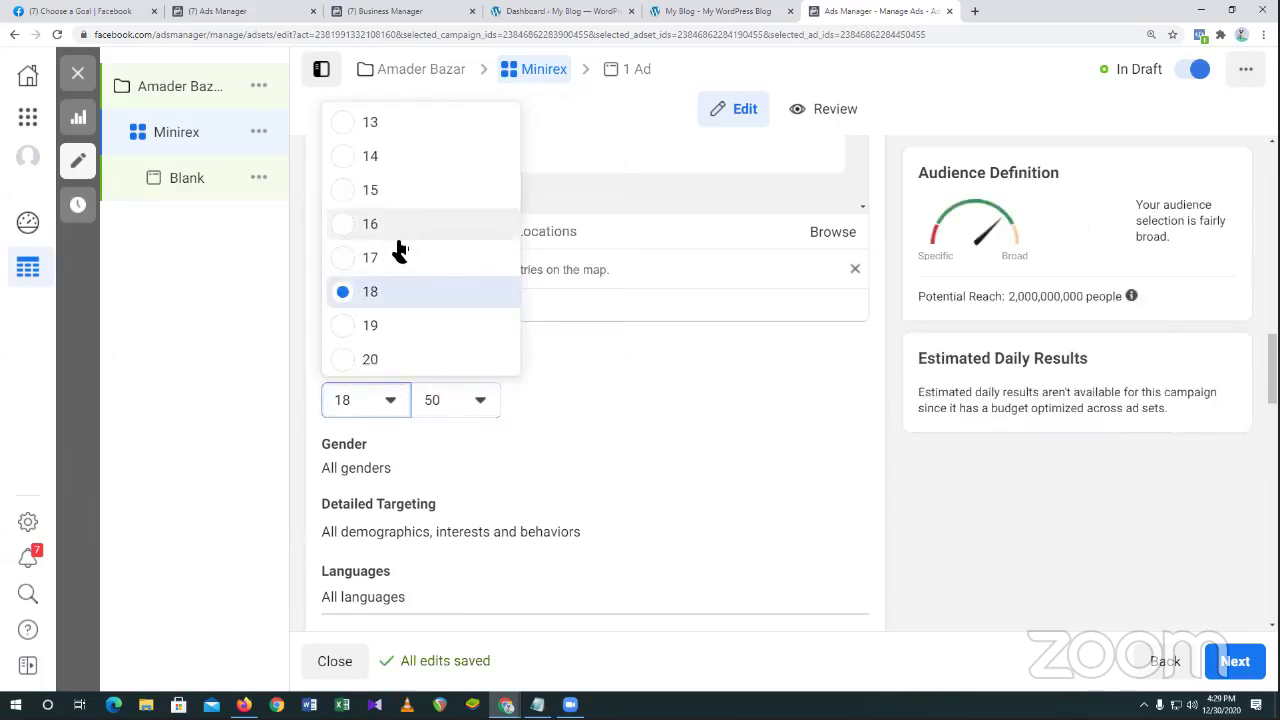
{"action": "left_click", "coordinate": [385, 500]}
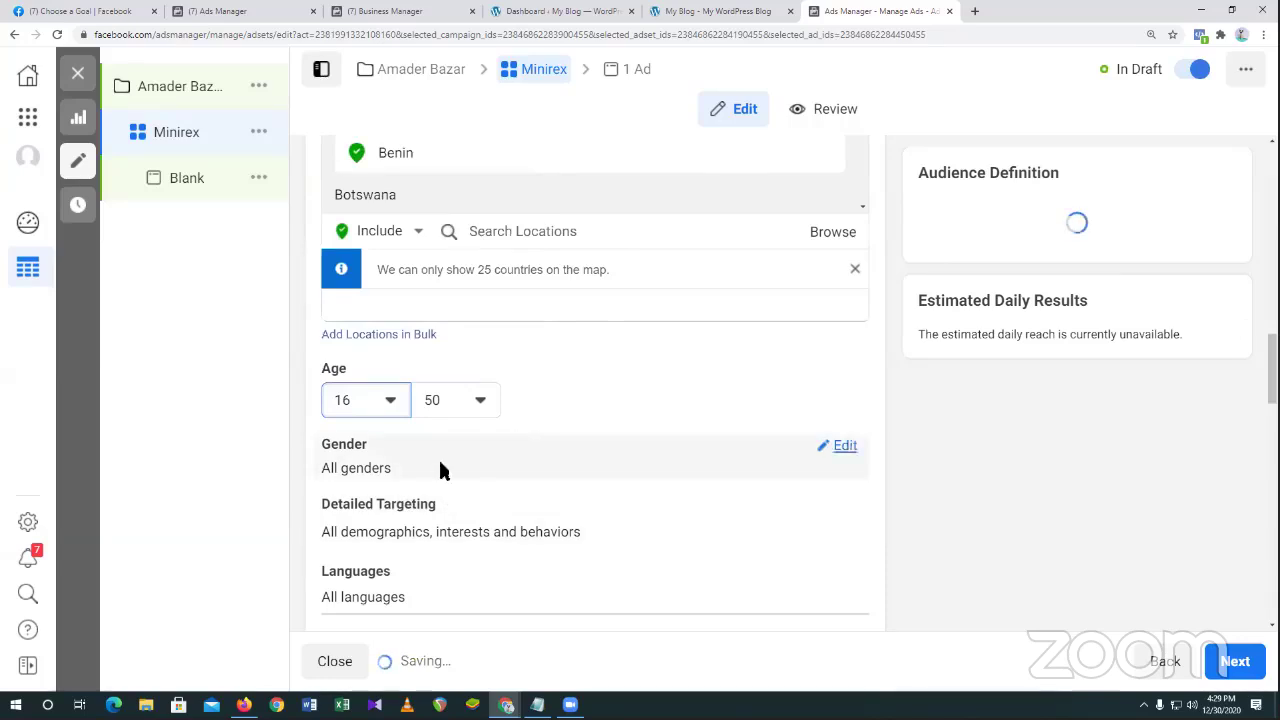
Search detailed targeting for "mar" and add the Marketing interest.
{"action": "scroll", "coordinate": [514, 480], "scroll_direction": "down", "scroll_amount": 3}
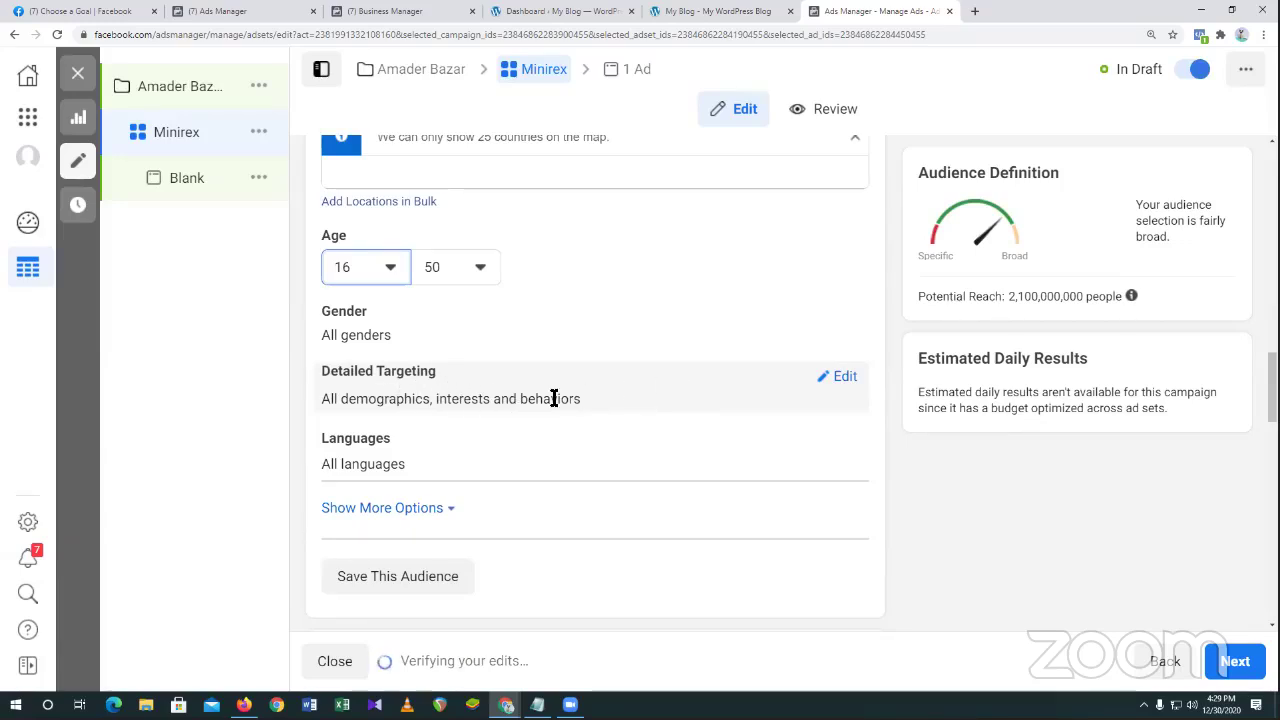
{"action": "left_click", "coordinate": [840, 378]}
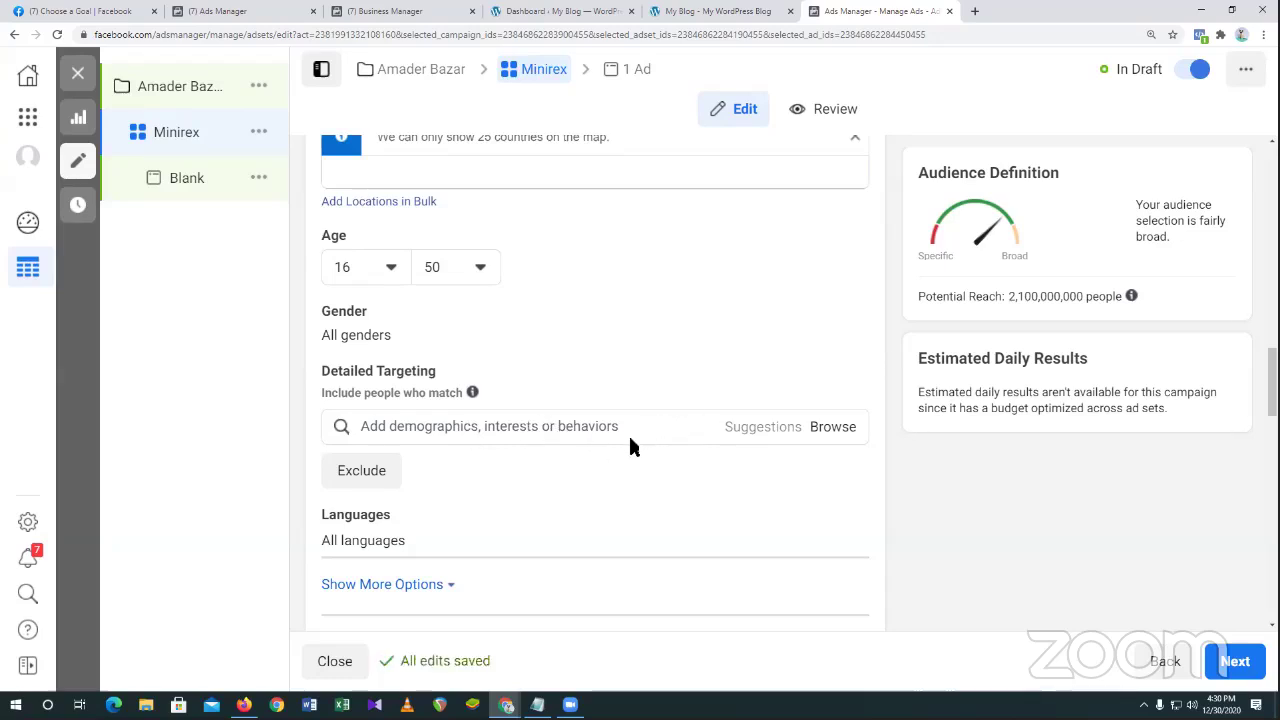
{"action": "left_click", "coordinate": [428, 428]}
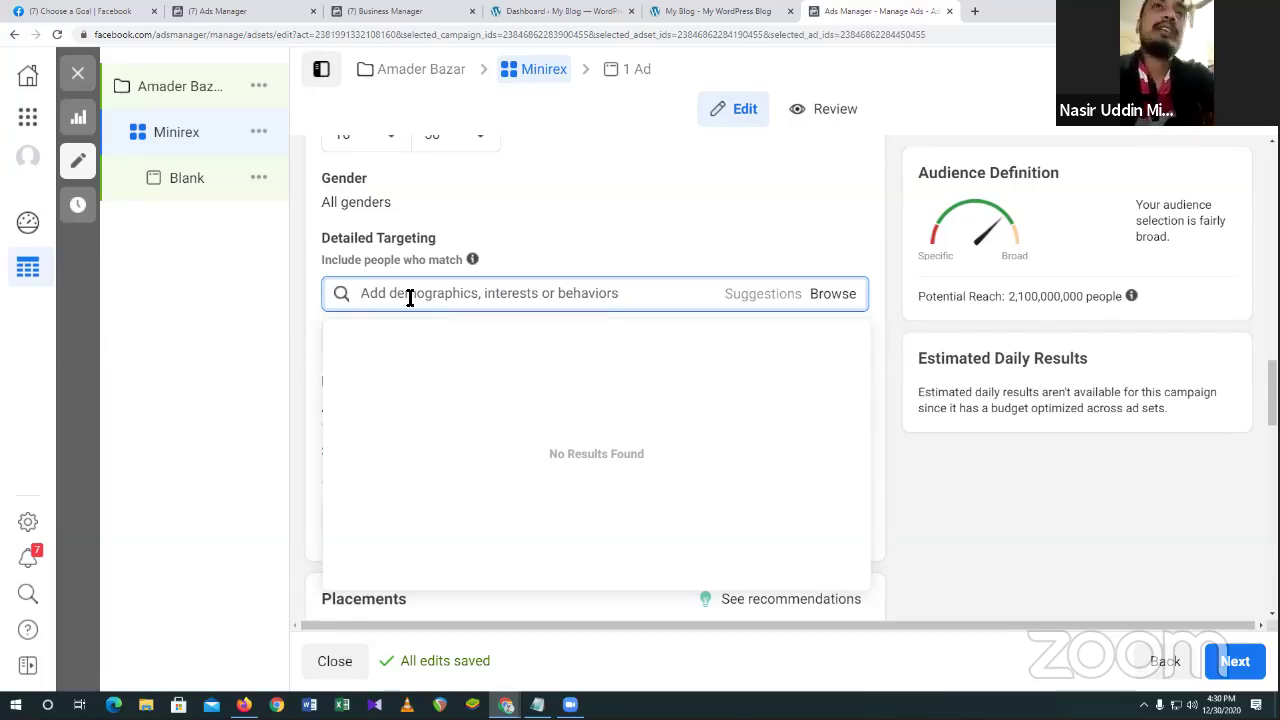
{"action": "type", "text": "m"}
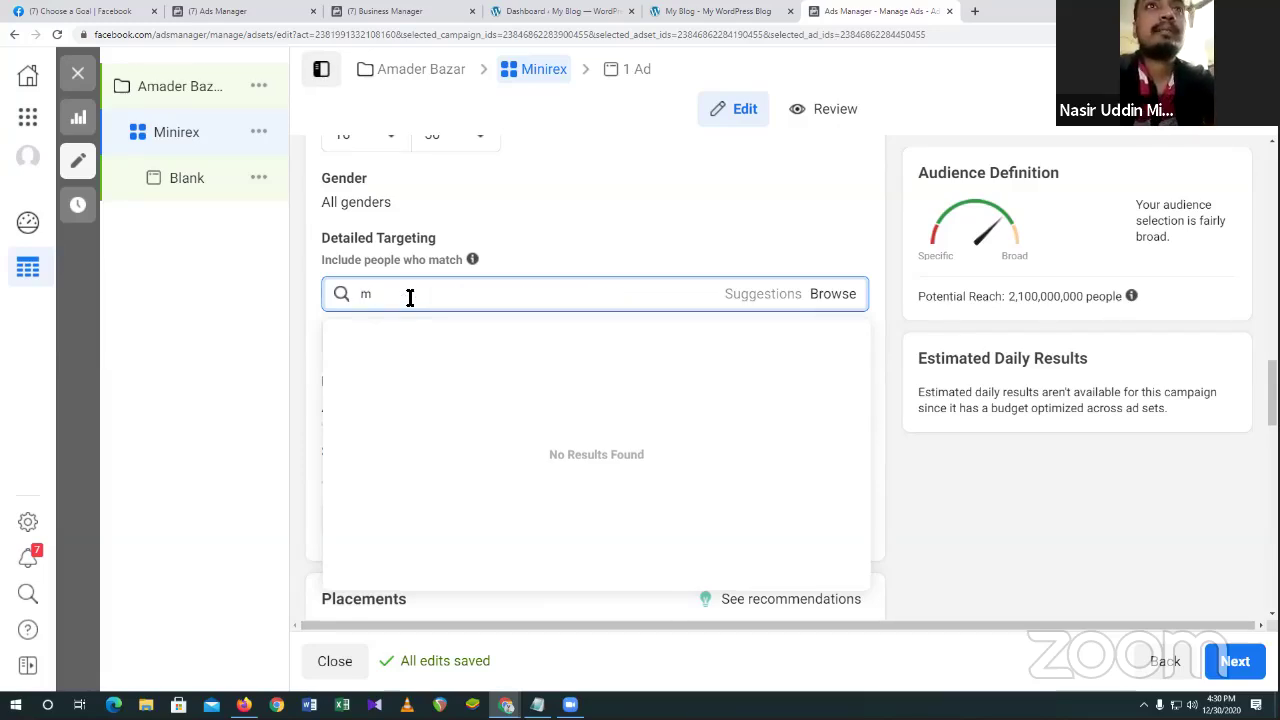
{"action": "type", "text": "a"}
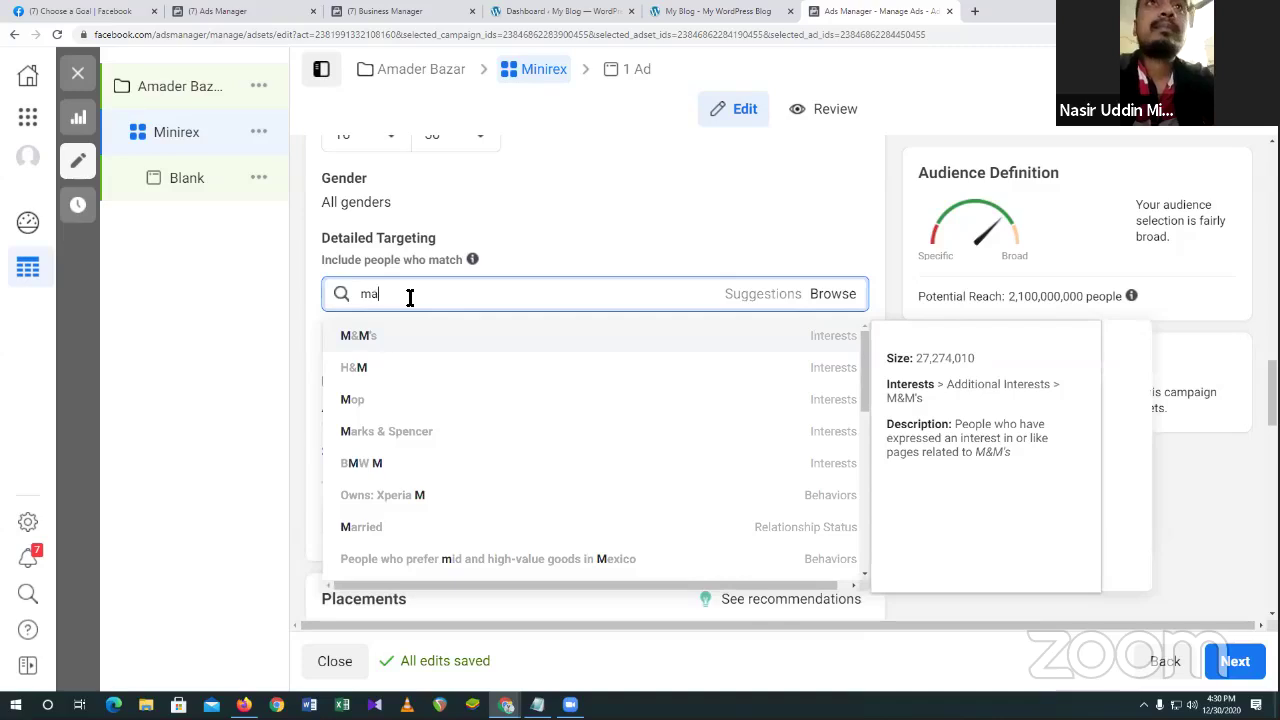
{"action": "type", "text": "r"}
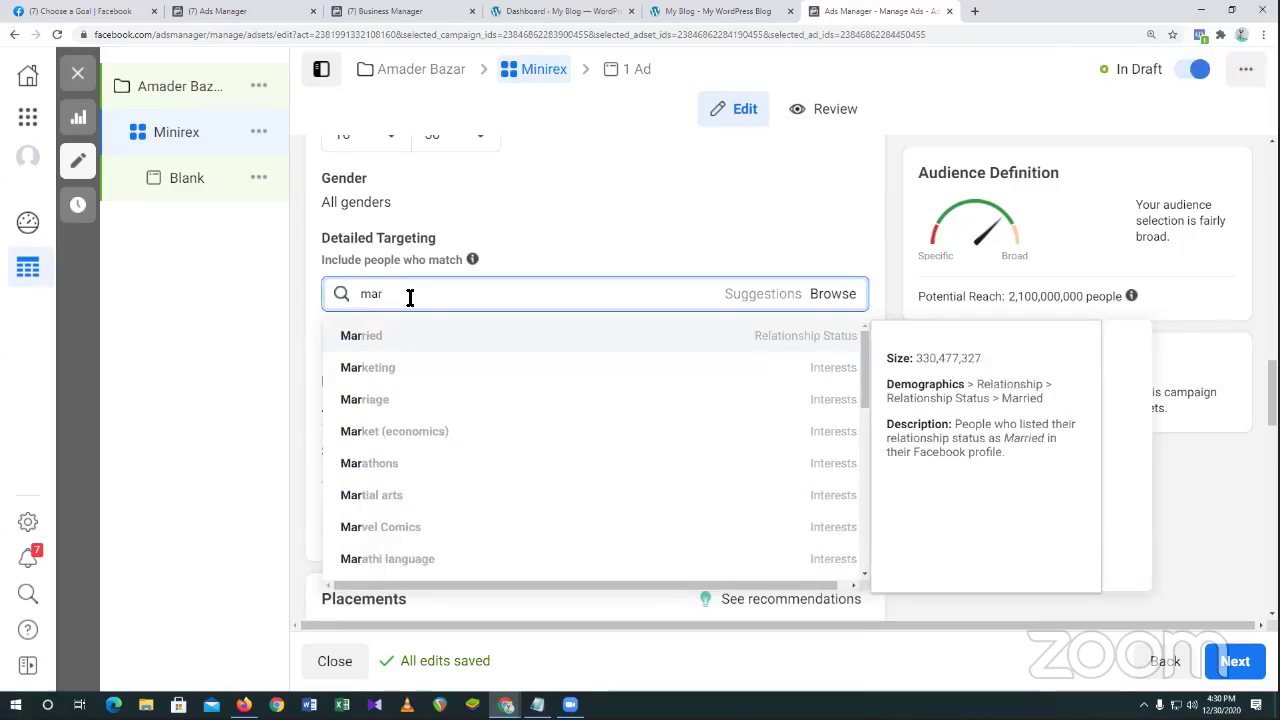
{"action": "left_click", "coordinate": [430, 369]}
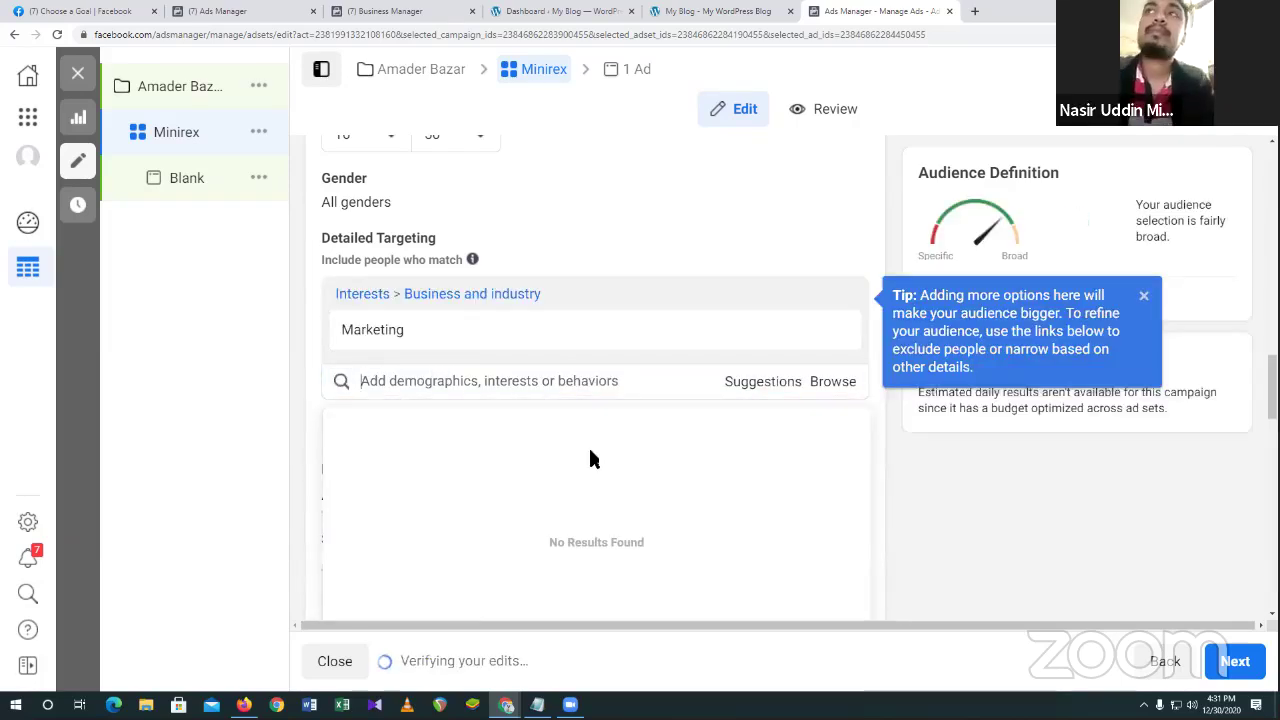
{"action": "mouse_move", "coordinate": [490, 355]}
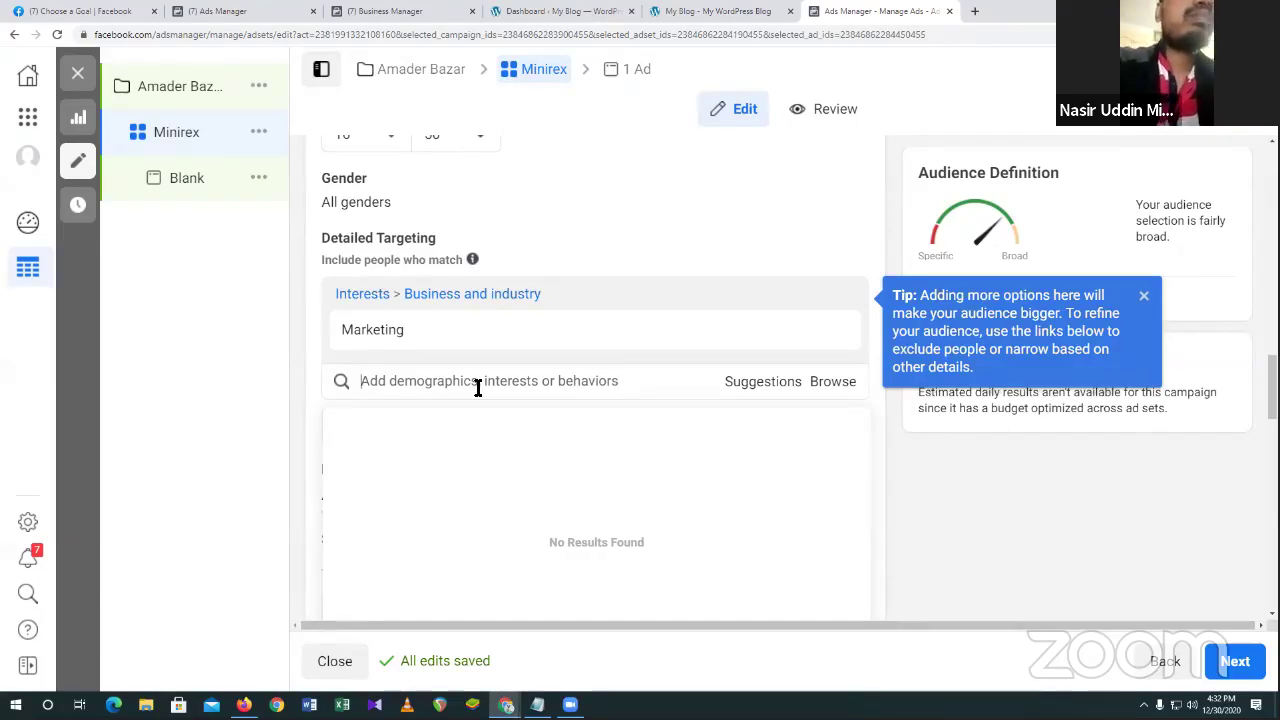
{"action": "type", "text": "M"}
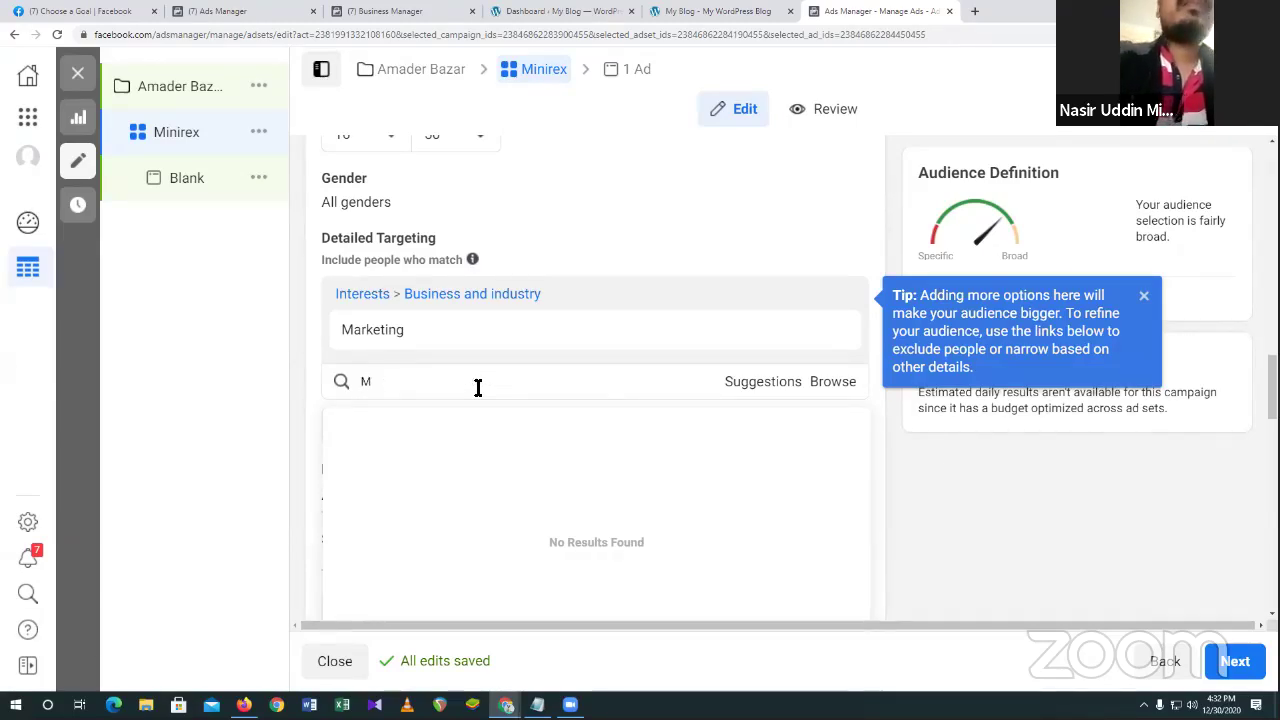
{"action": "key", "text": "BackSpace"}
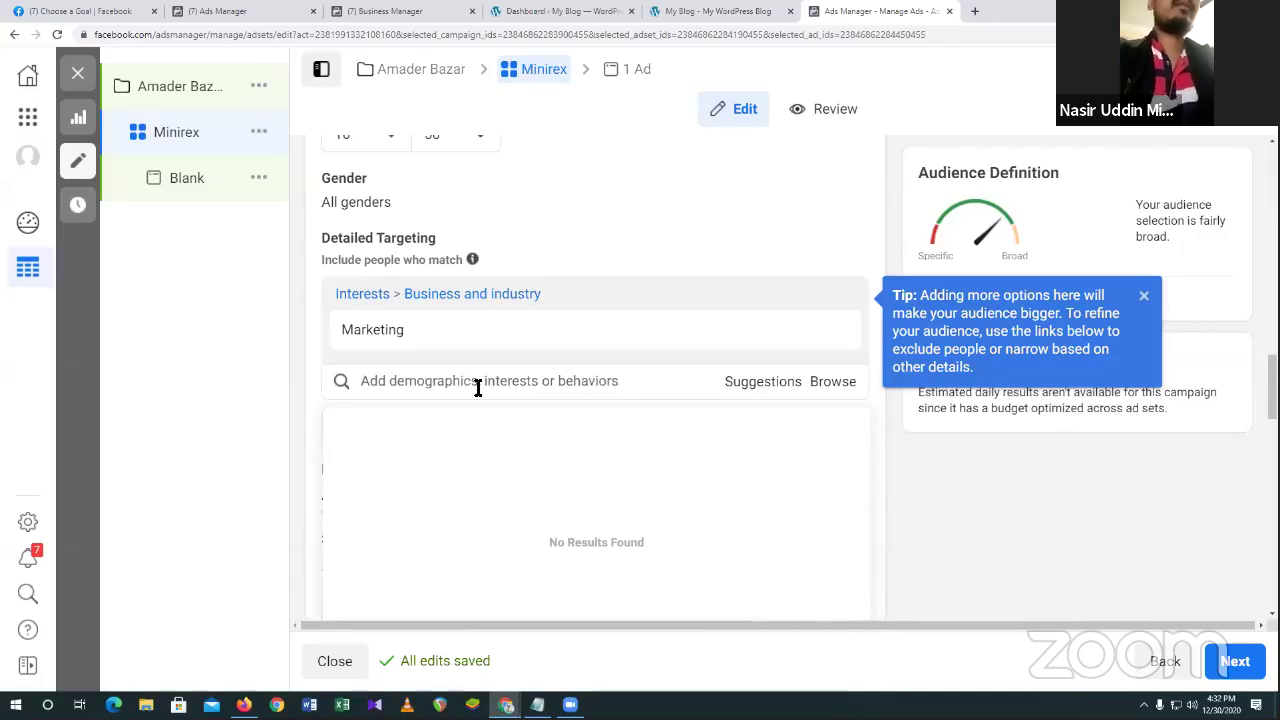
{"action": "type", "text": "f"}
{"action": "key", "text": "BackSpace"}
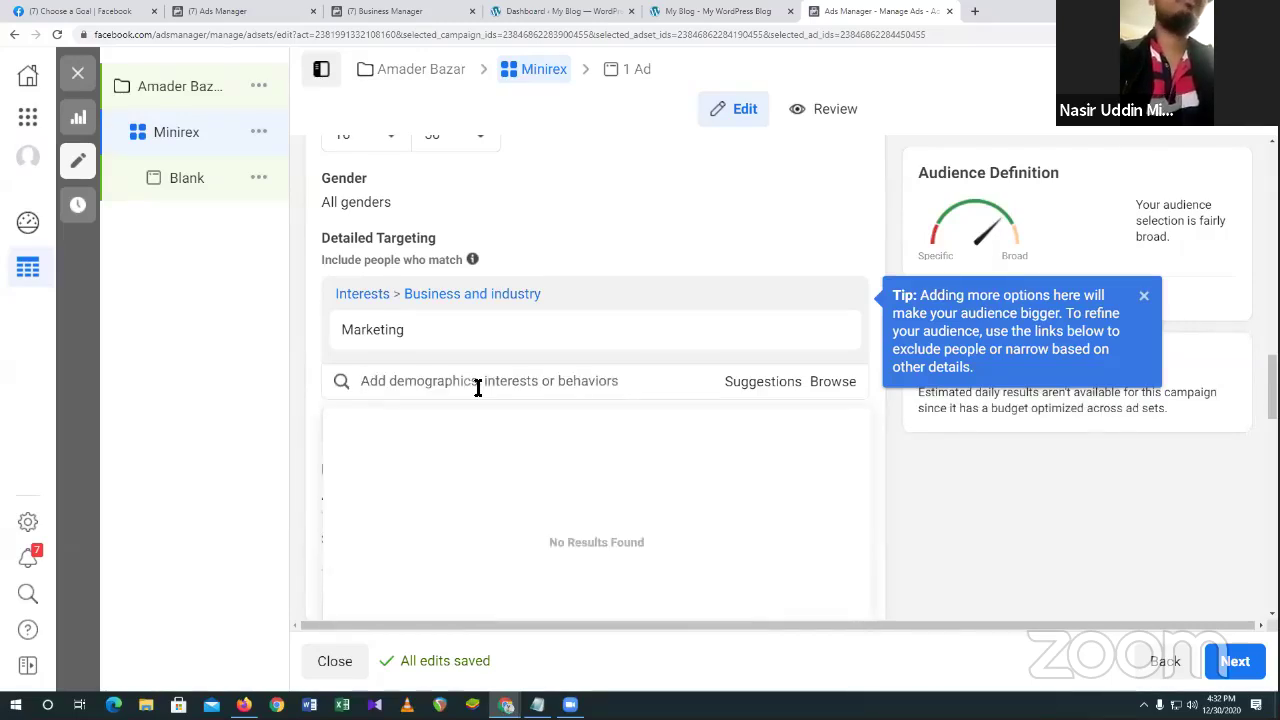
{"action": "type", "text": "F"}
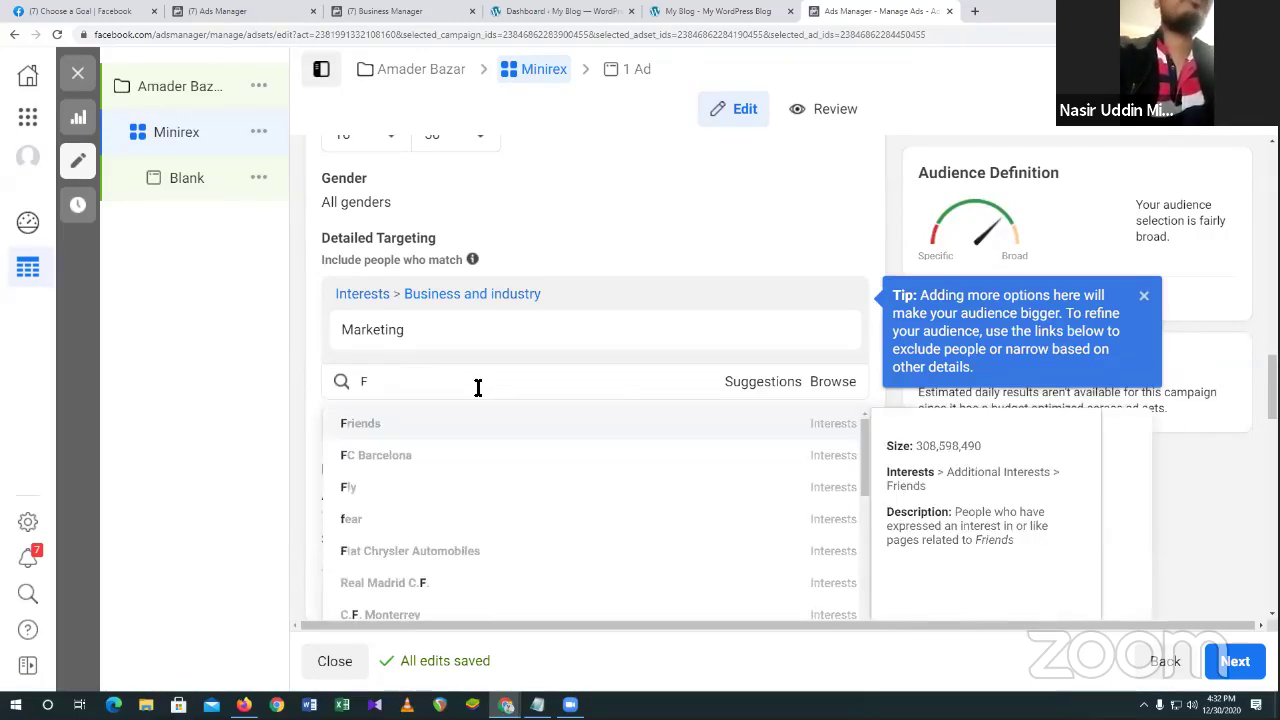
{"action": "type", "text": "ru"}
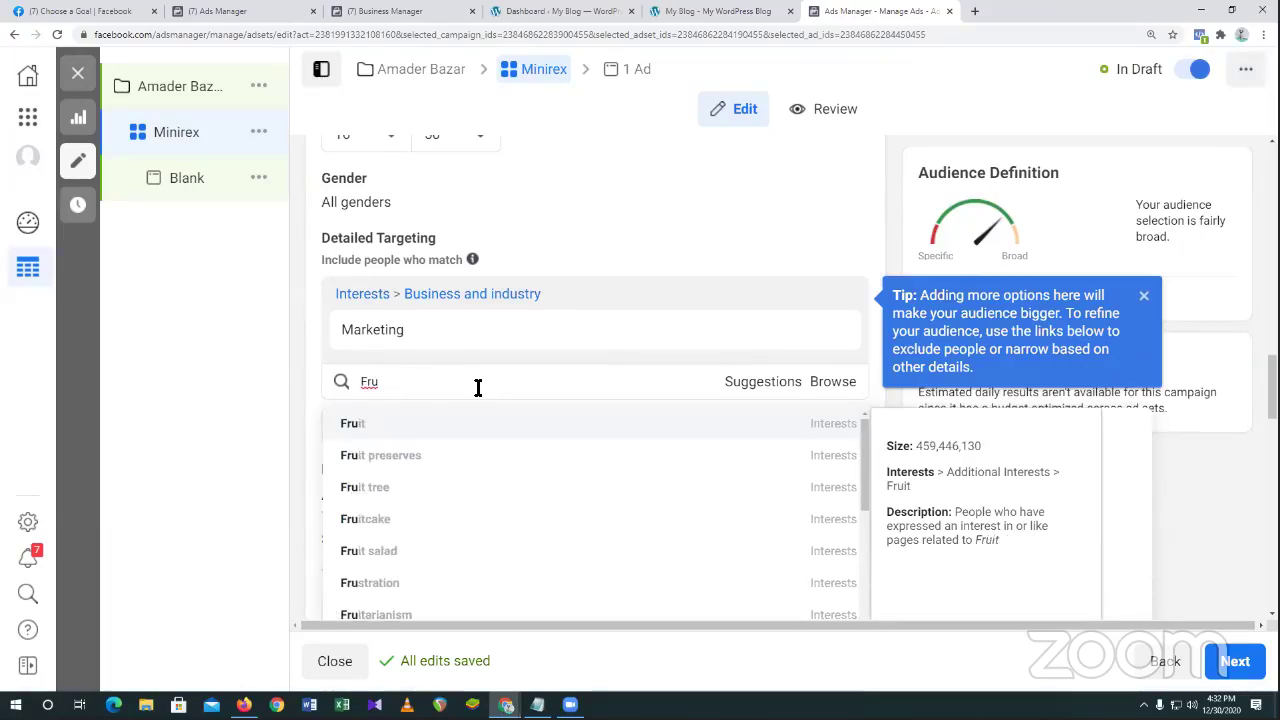
{"action": "key", "text": "BackSpace"}
{"action": "key", "text": "BackSpace"}
{"action": "key", "text": "BackSpace"}
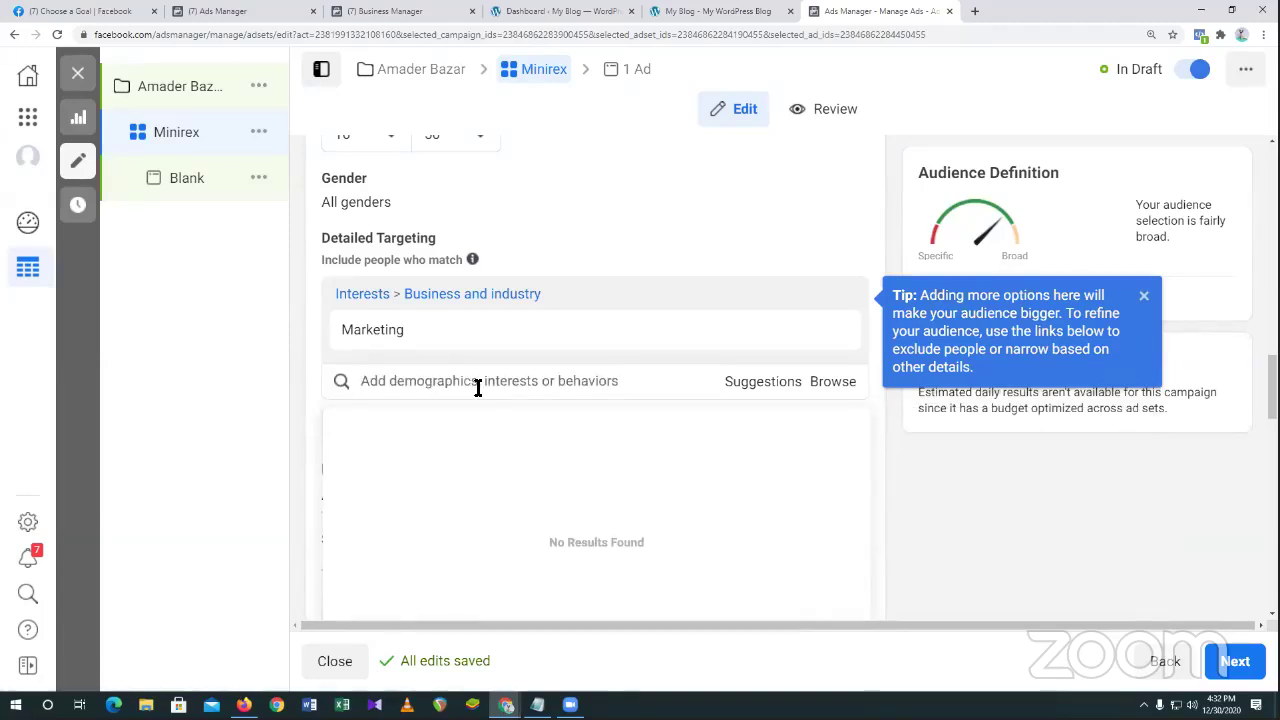
{"action": "type", "text": "Gro"}
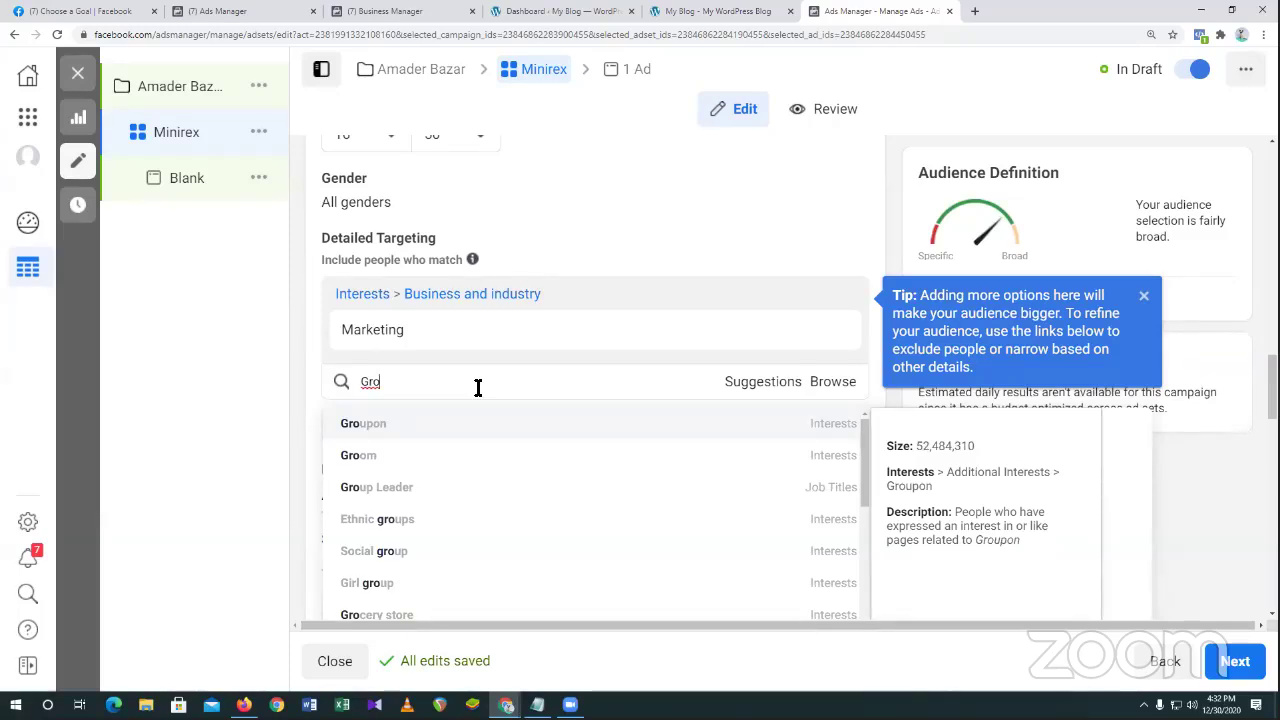
{"action": "type", "text": "ss"}
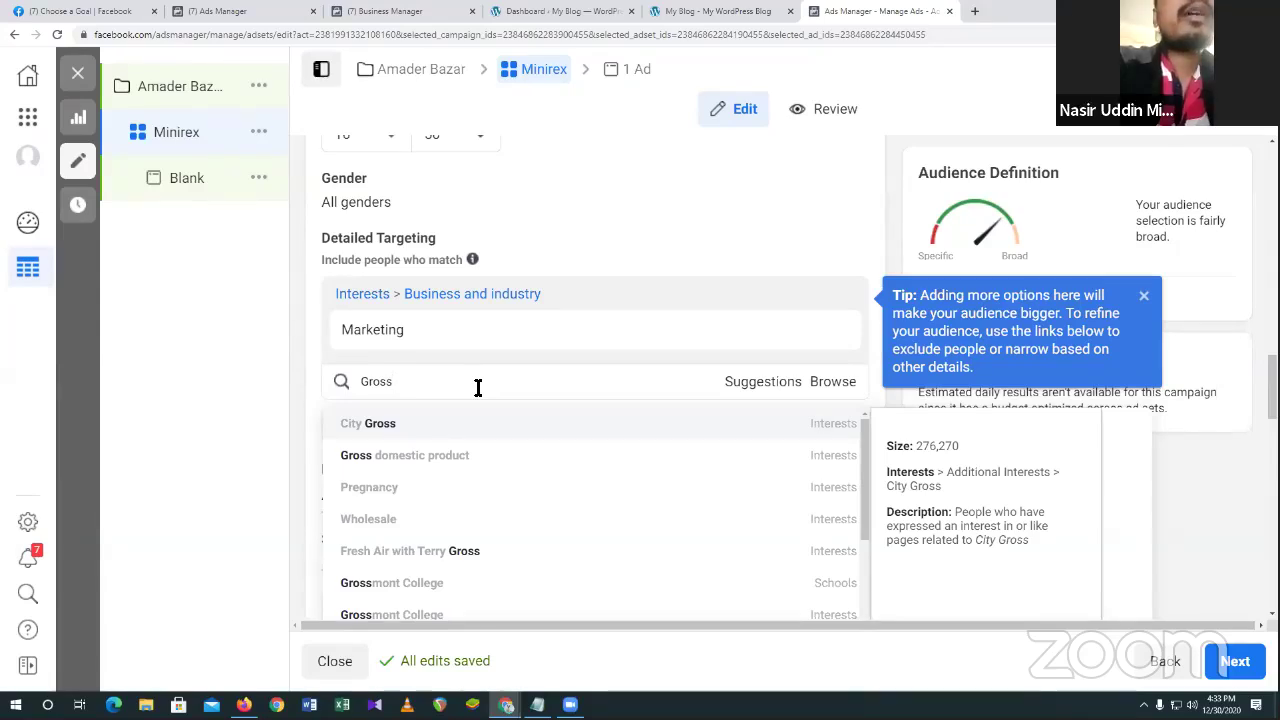
{"action": "key", "text": "BackSpace"}
{"action": "key", "text": "BackSpace"}
{"action": "key", "text": "BackSpace"}
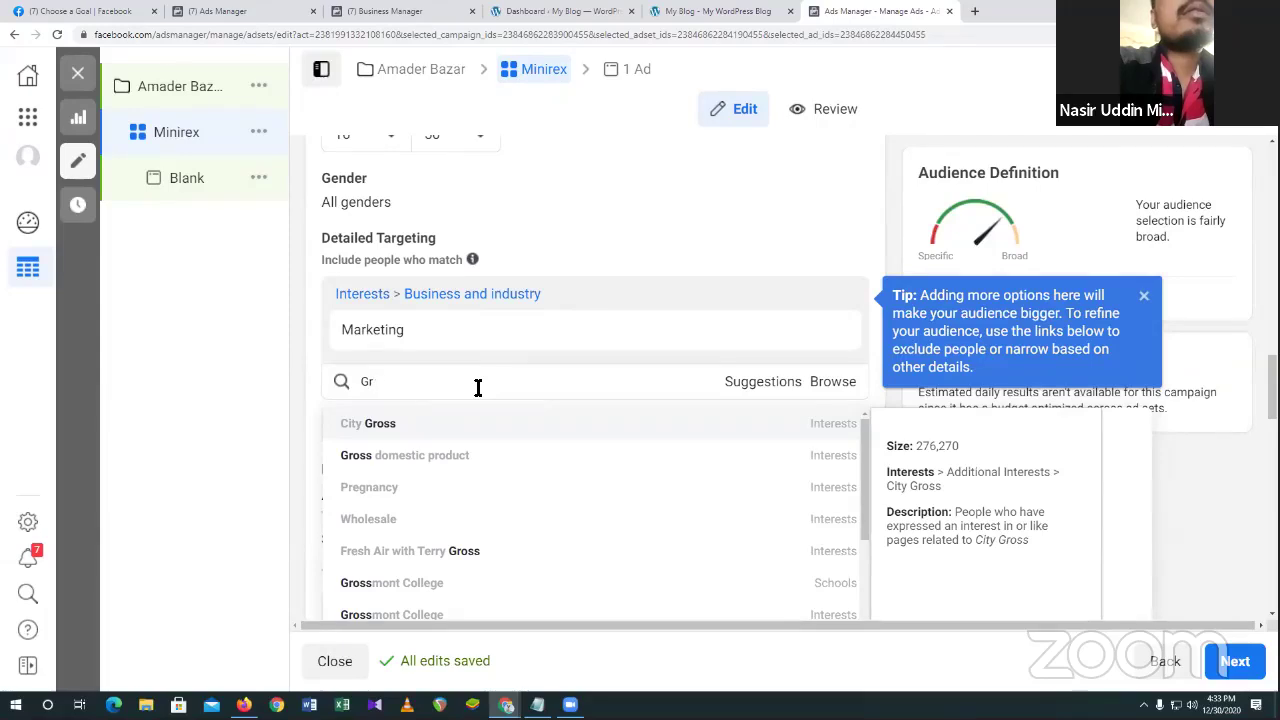
{"action": "key", "text": "BackSpace"}
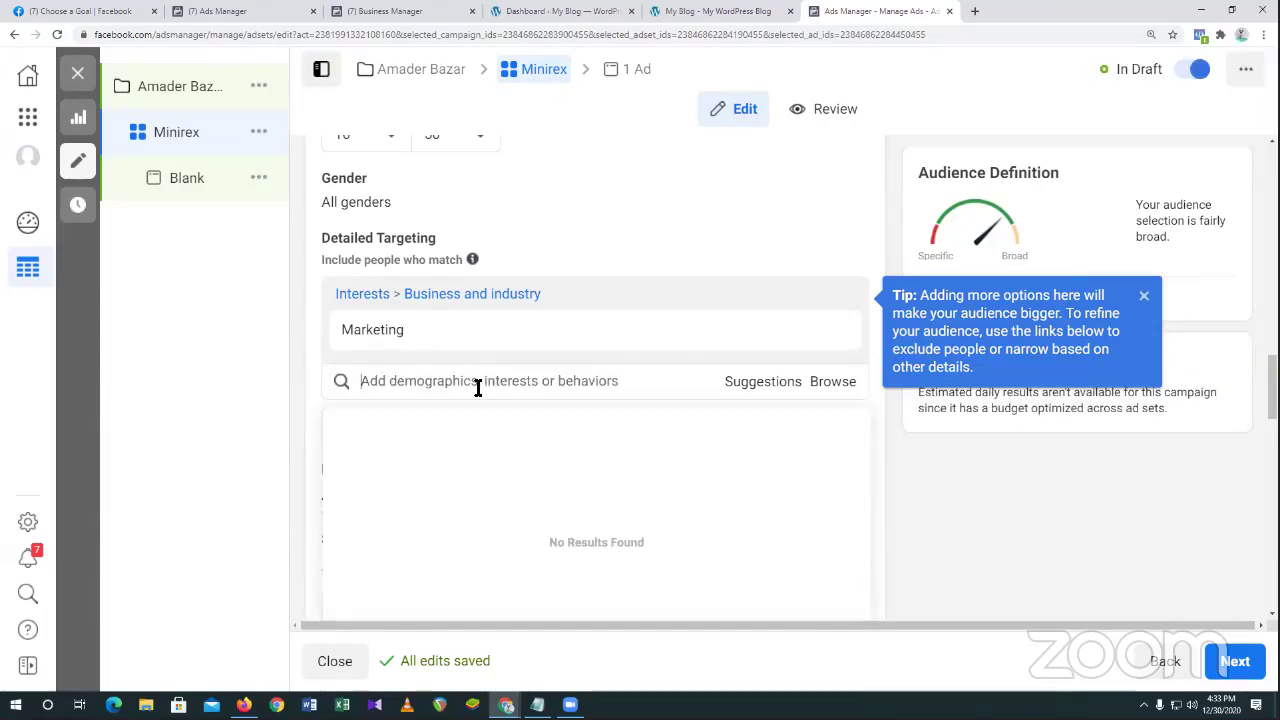
Search detailed targeting for "grocery" and add the Grocery Outlet employer.
{"action": "type", "text": "gro"}
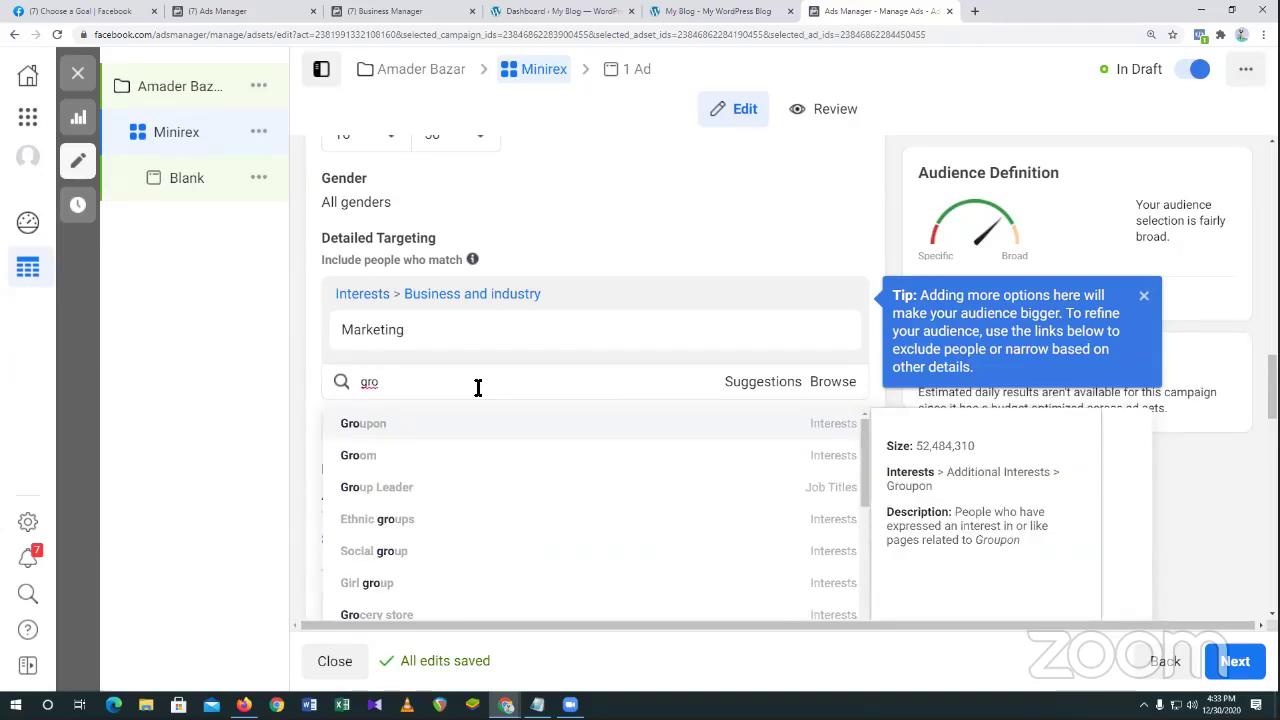
{"action": "type", "text": "ce"}
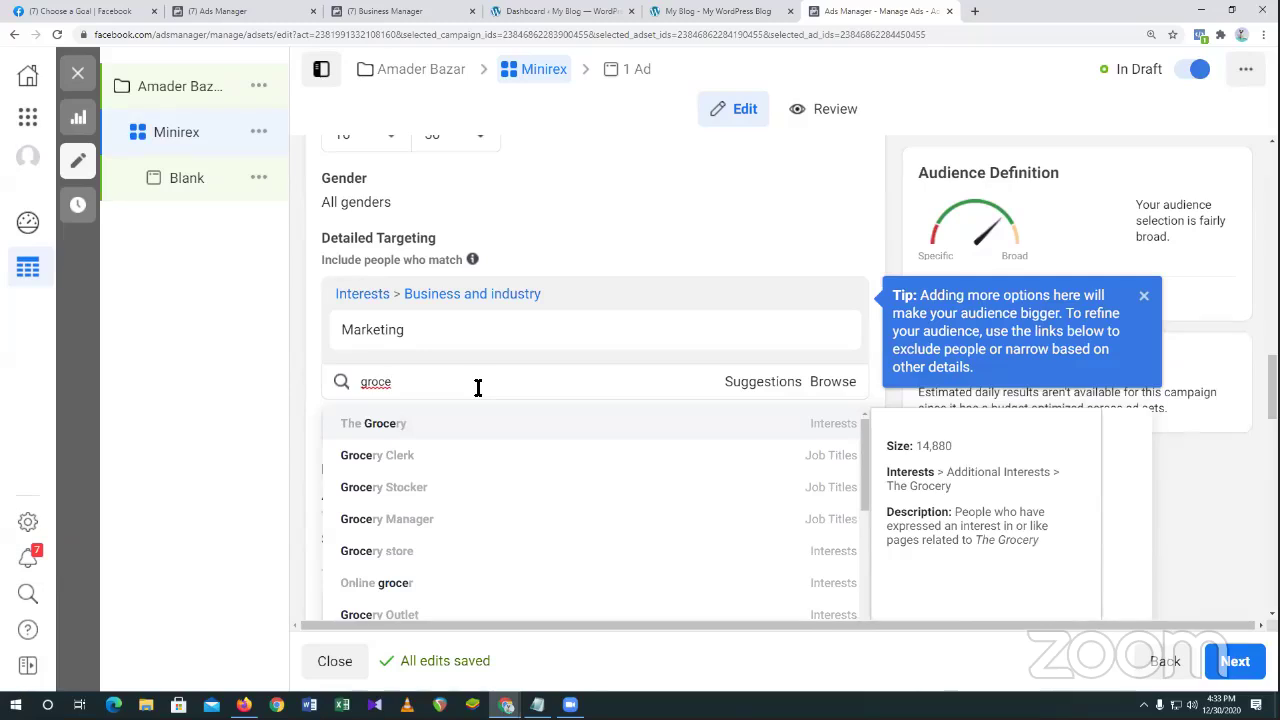
{"action": "type", "text": "ry"}
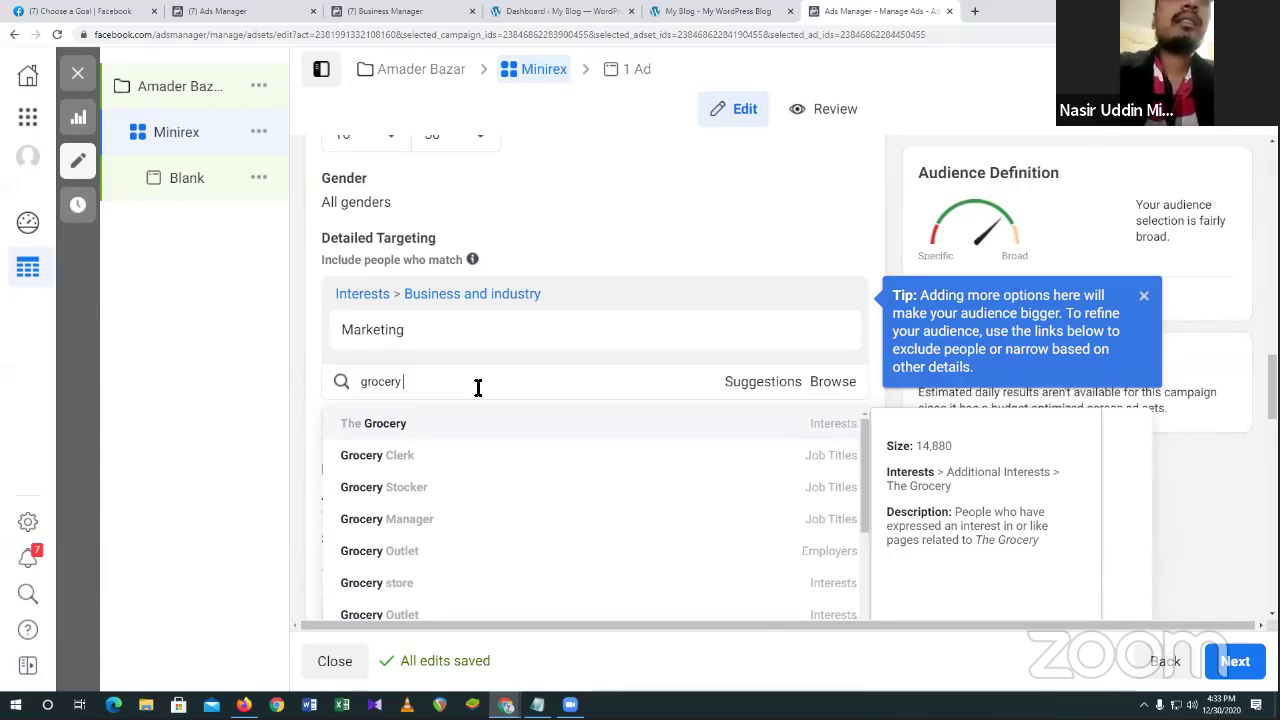
{"action": "scroll", "coordinate": [410, 520], "scroll_direction": "down", "scroll_amount": 1}
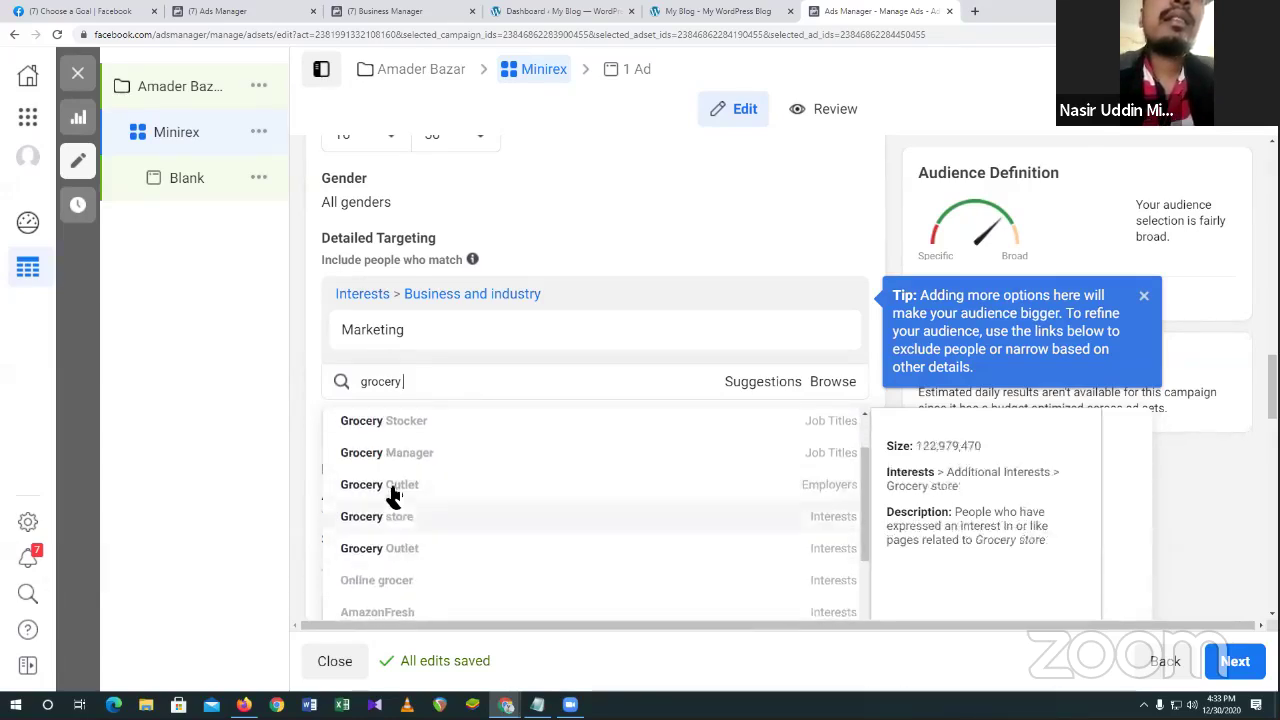
{"action": "left_click", "coordinate": [392, 486]}
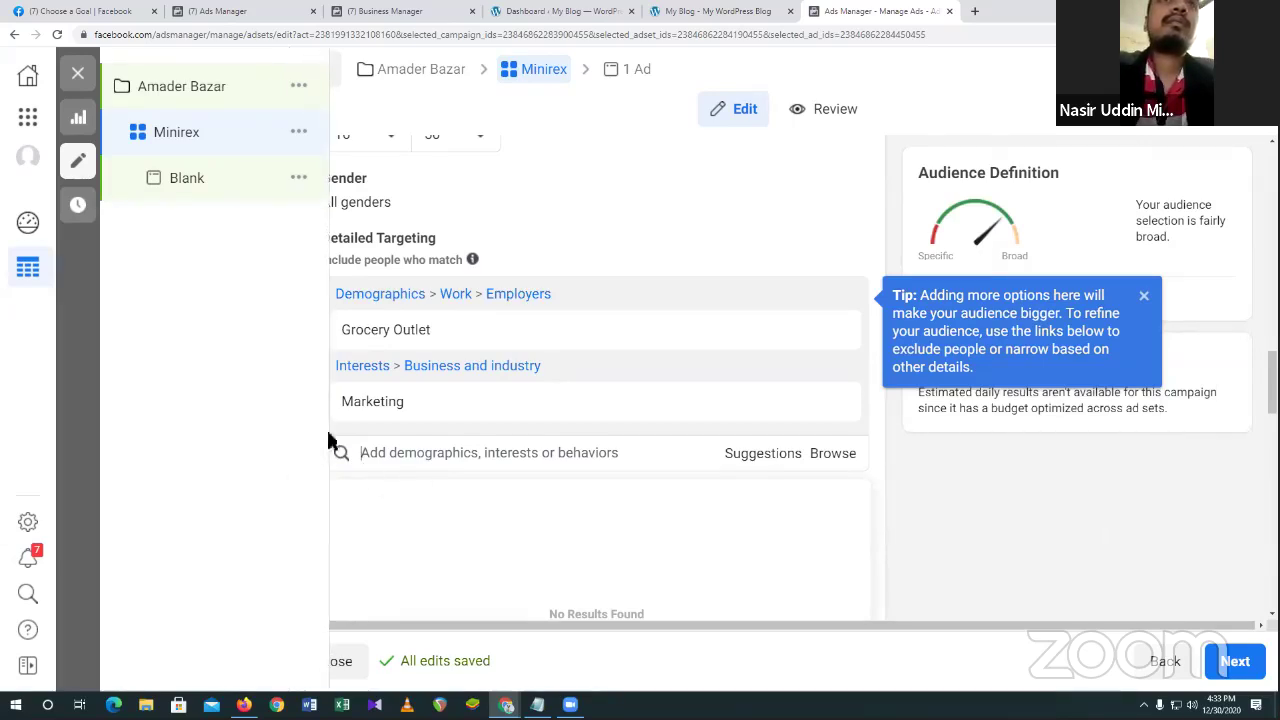
{"action": "scroll", "coordinate": [580, 468], "scroll_direction": "down", "scroll_amount": 1}
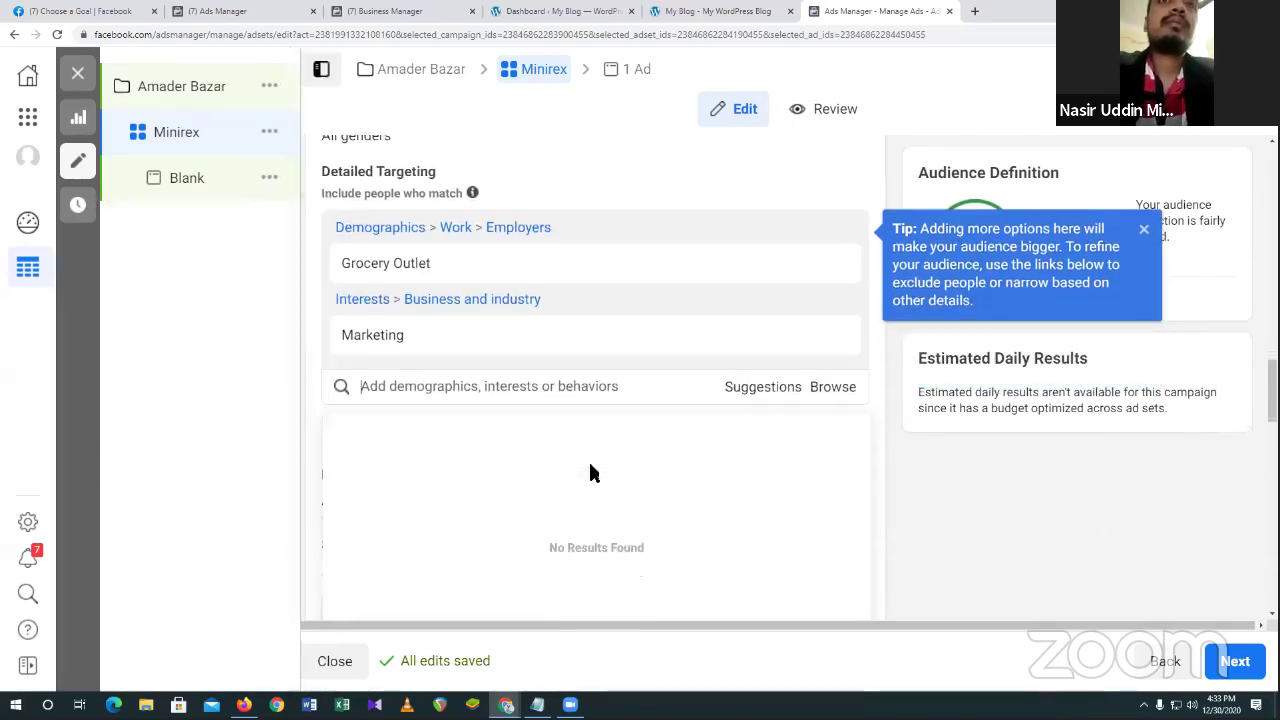
Search detailed targeting for "grocery" and add the Grocery store interest to the included audience.
{"action": "scroll", "coordinate": [590, 472], "scroll_direction": "down", "scroll_amount": 1}
{"action": "scroll", "coordinate": [590, 466], "scroll_direction": "up", "scroll_amount": 1}
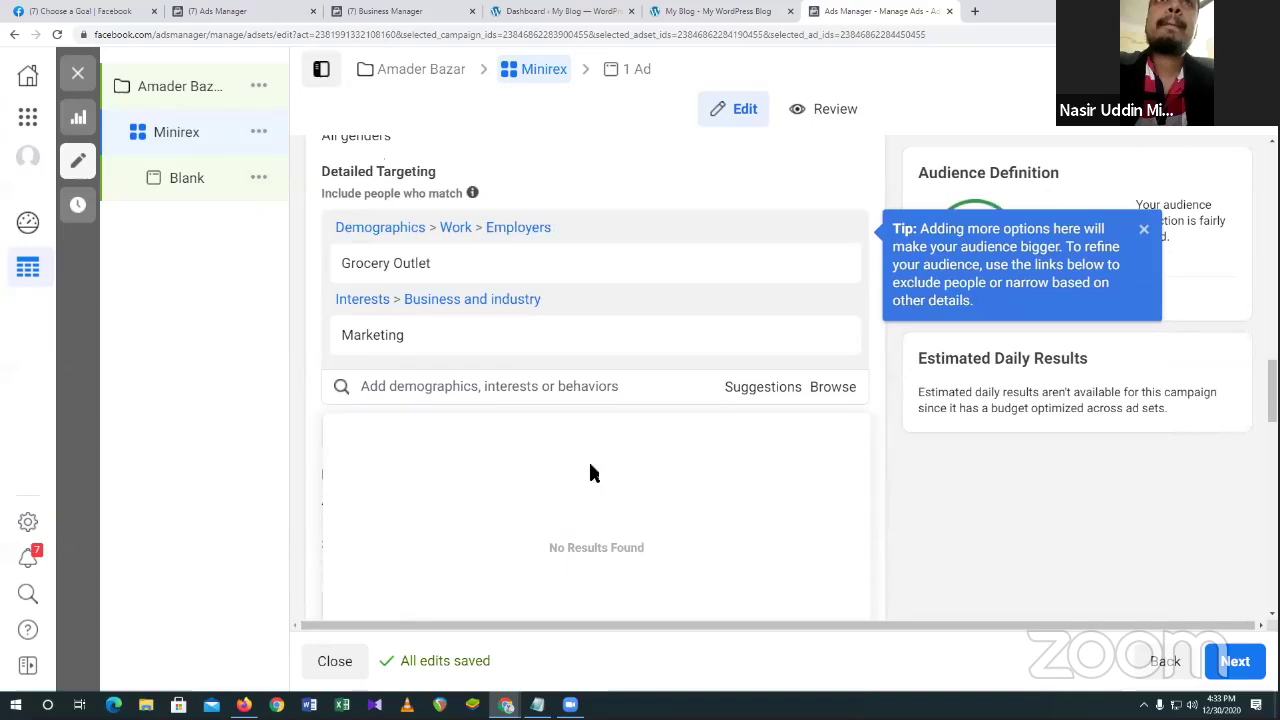
{"action": "left_click", "coordinate": [408, 390]}
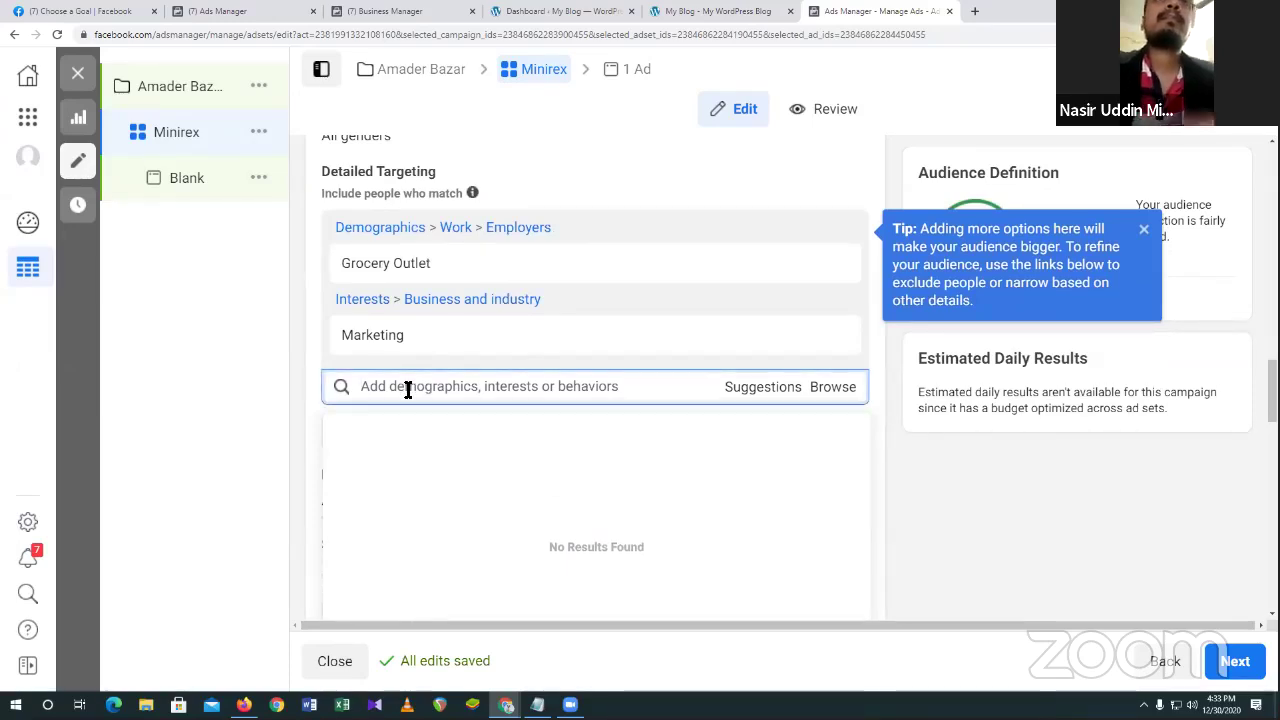
{"action": "type", "text": "gro"}
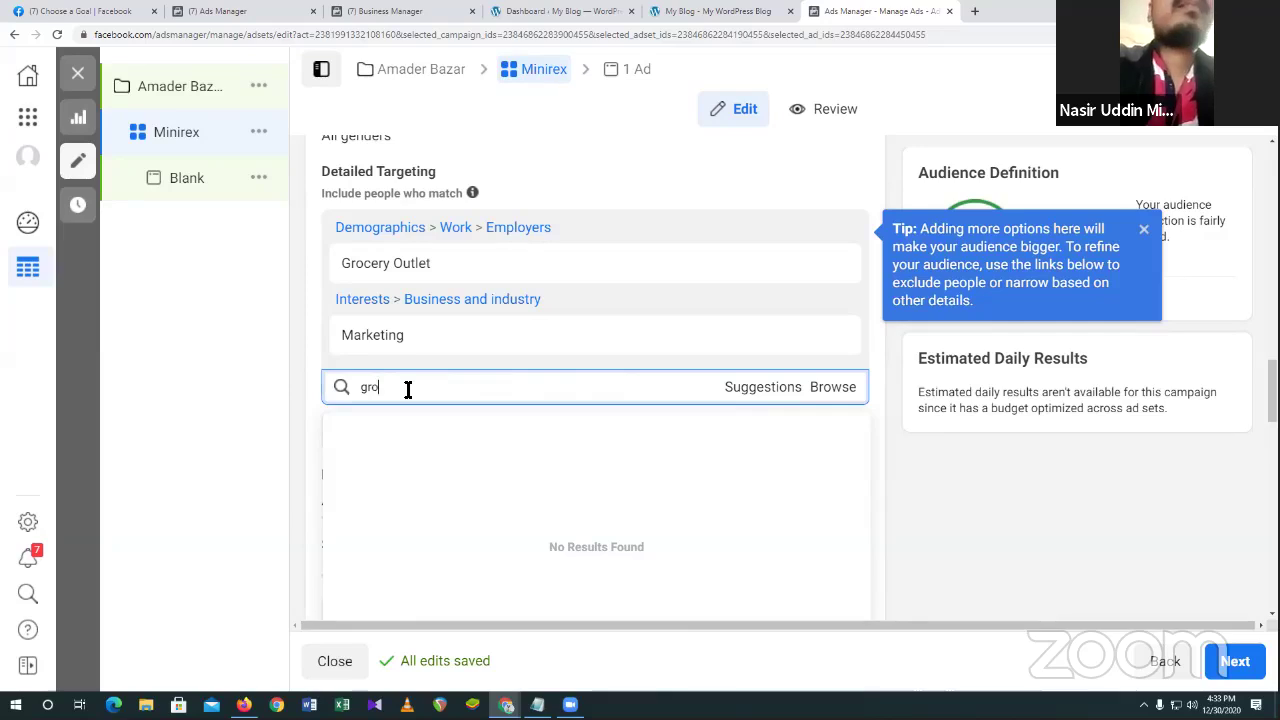
{"action": "type", "text": "cery"}
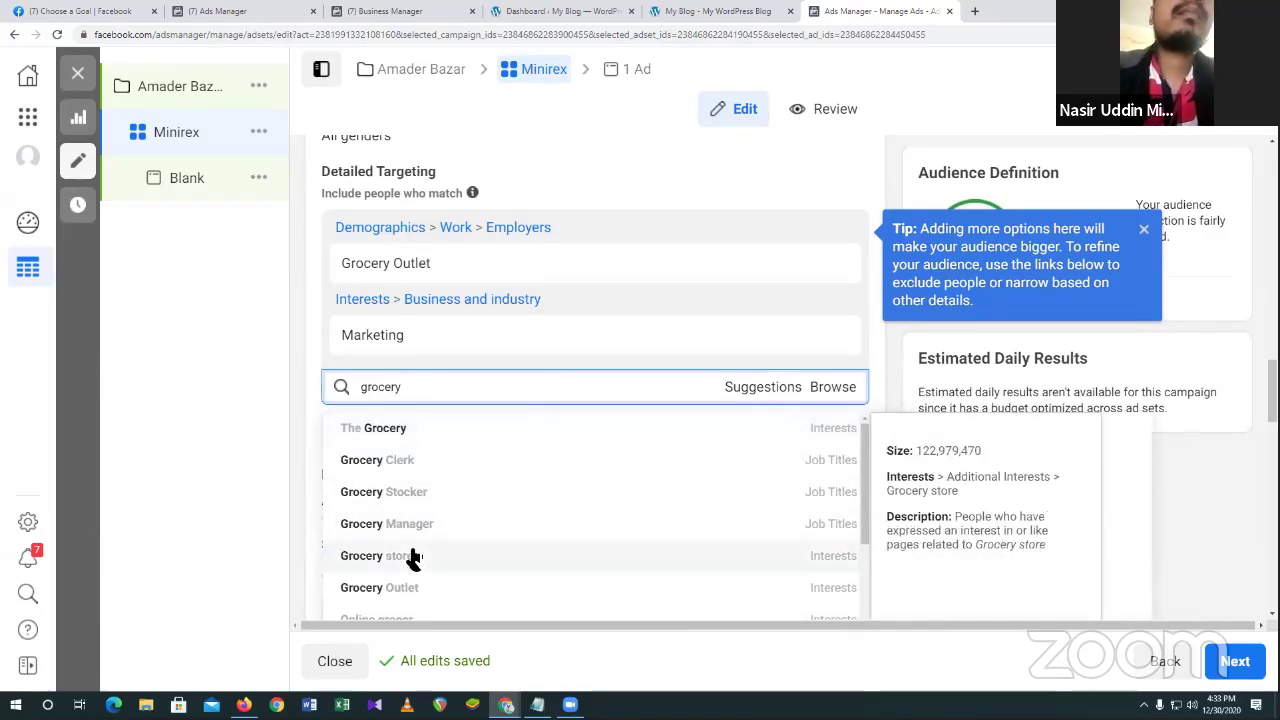
{"action": "left_click", "coordinate": [409, 550]}
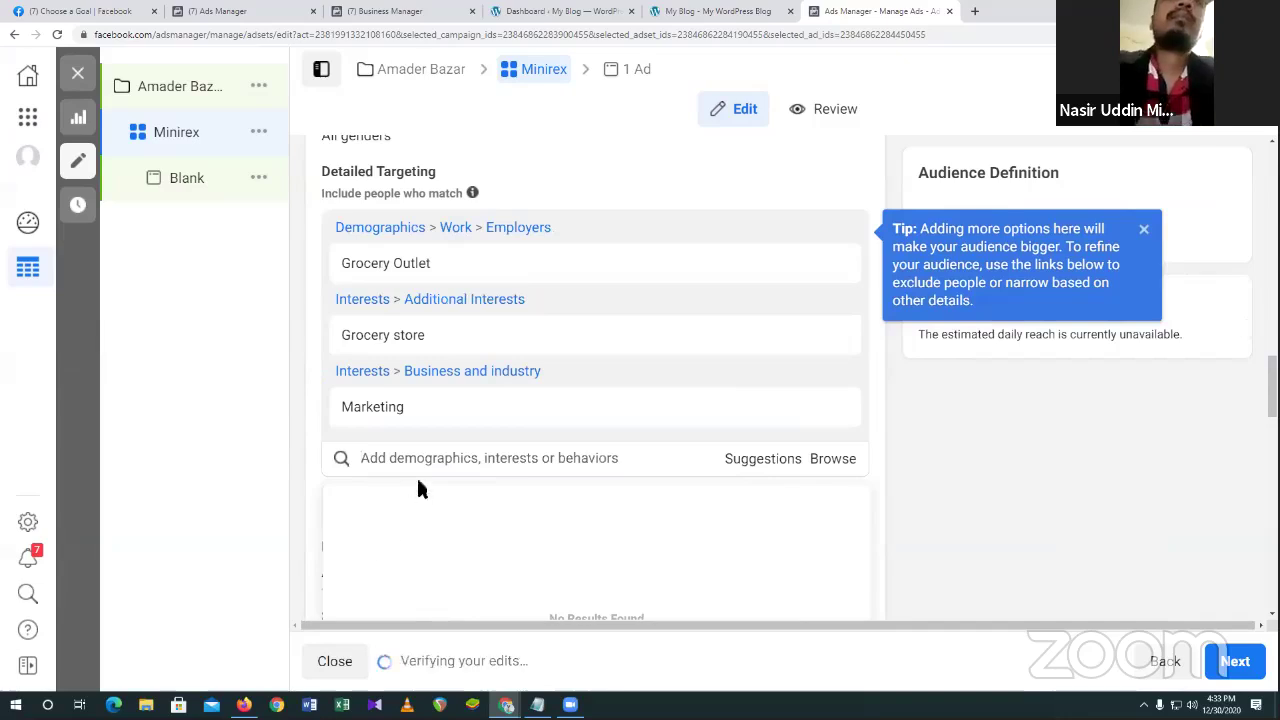
Remove the Marketing interest from the detailed targeting of the Minirex ad set.
{"action": "scroll", "coordinate": [330, 413], "scroll_direction": "down", "scroll_amount": 1}
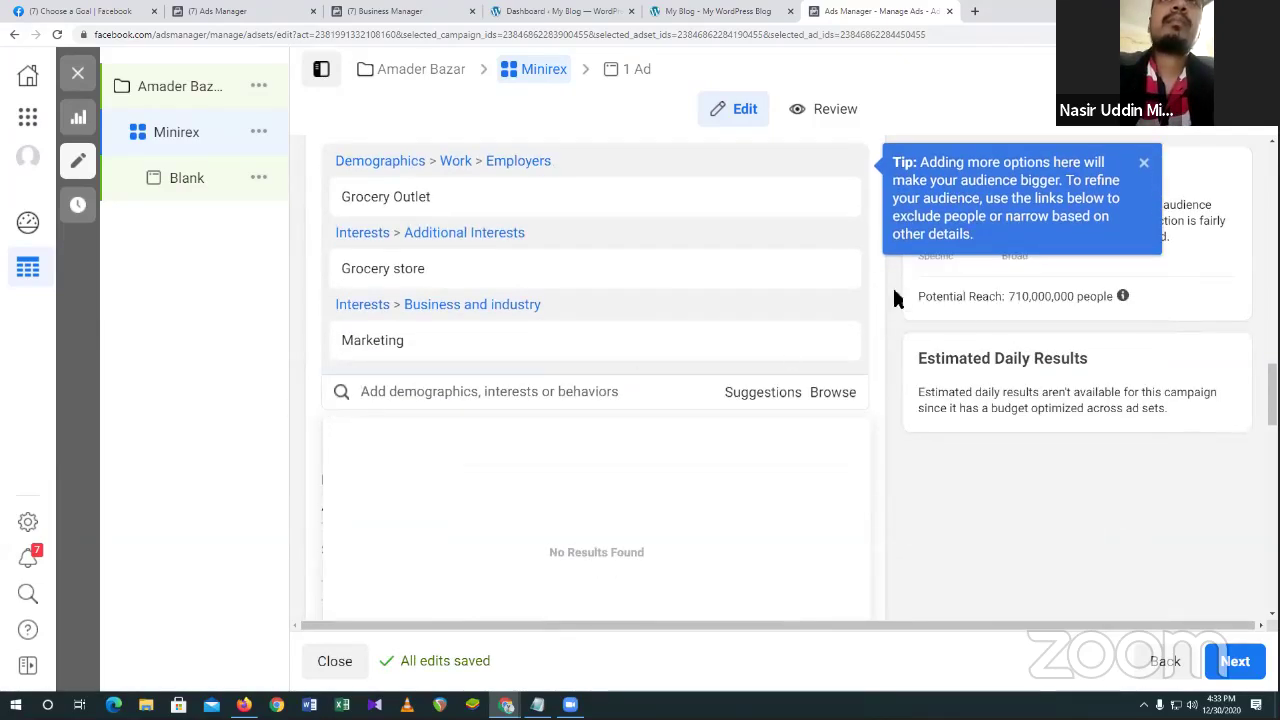
{"action": "left_click", "coordinate": [834, 343]}
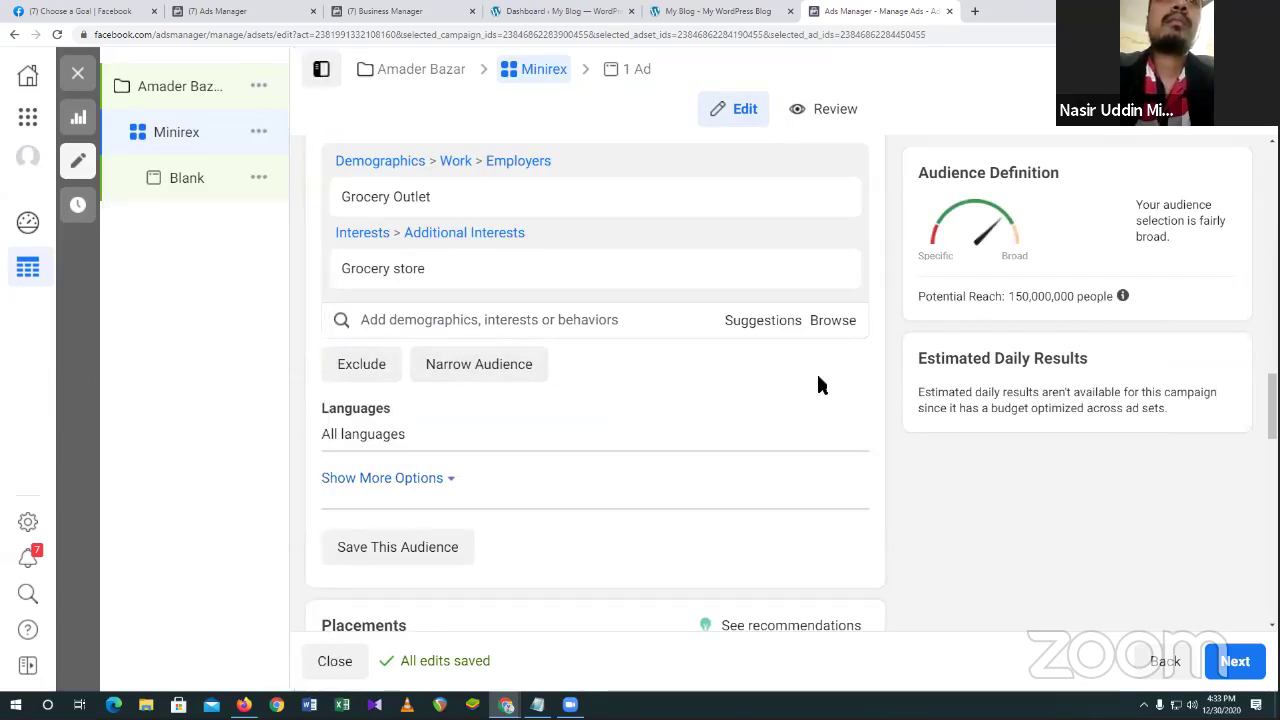
{"action": "scroll", "coordinate": [818, 380], "scroll_direction": "down", "scroll_amount": 2}
{"action": "scroll", "coordinate": [818, 380], "scroll_direction": "up", "scroll_amount": 4}
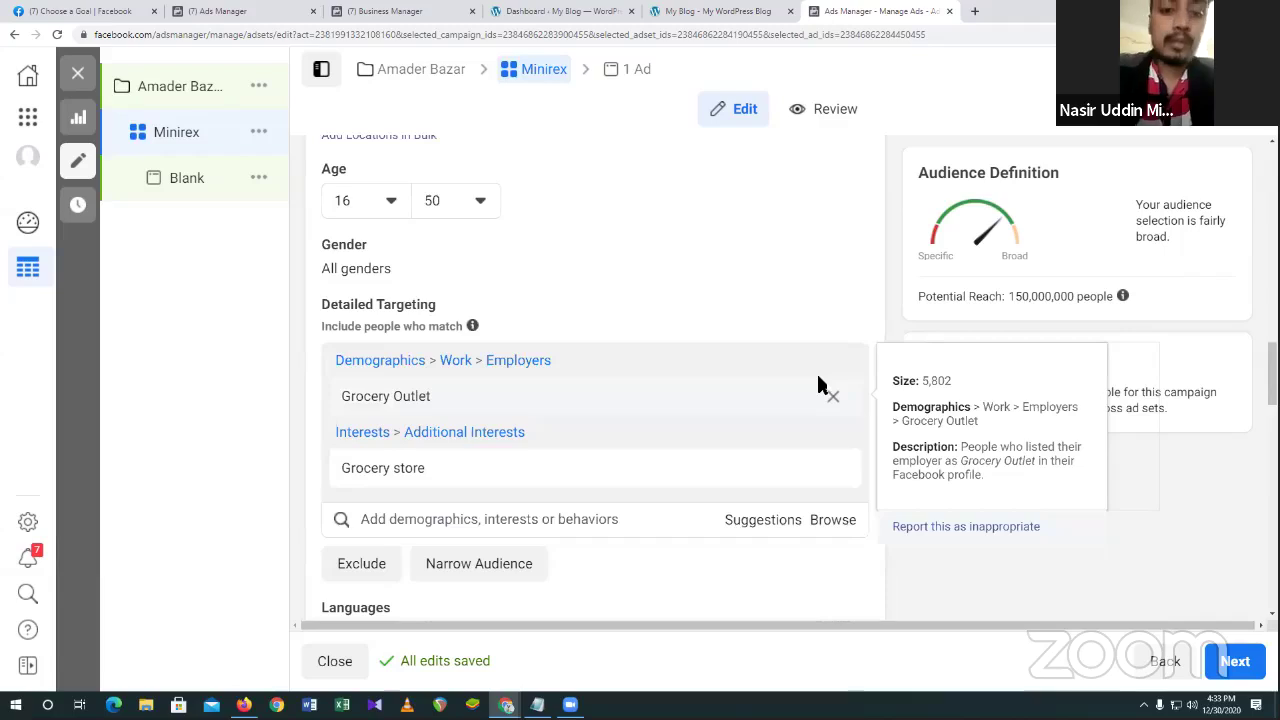
Open the audience's gender selection for editing.
{"action": "scroll", "coordinate": [818, 383], "scroll_direction": "down", "scroll_amount": 1}
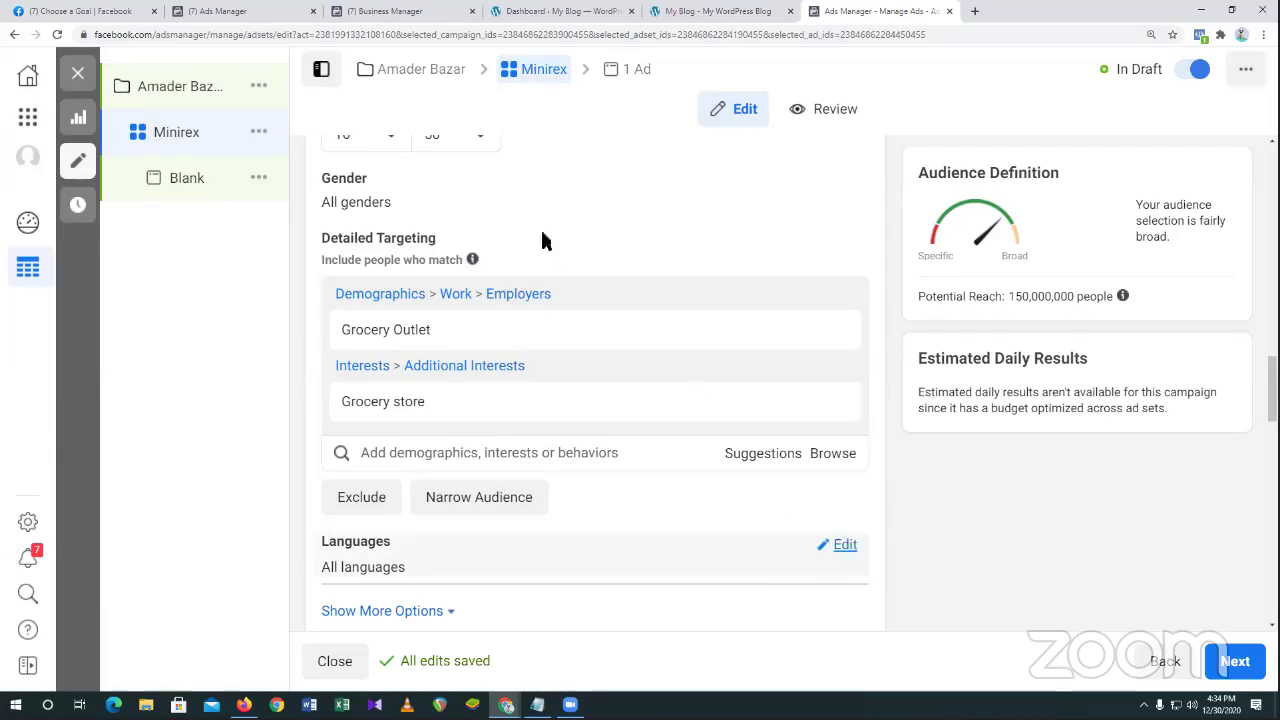
{"action": "left_click", "coordinate": [838, 180]}
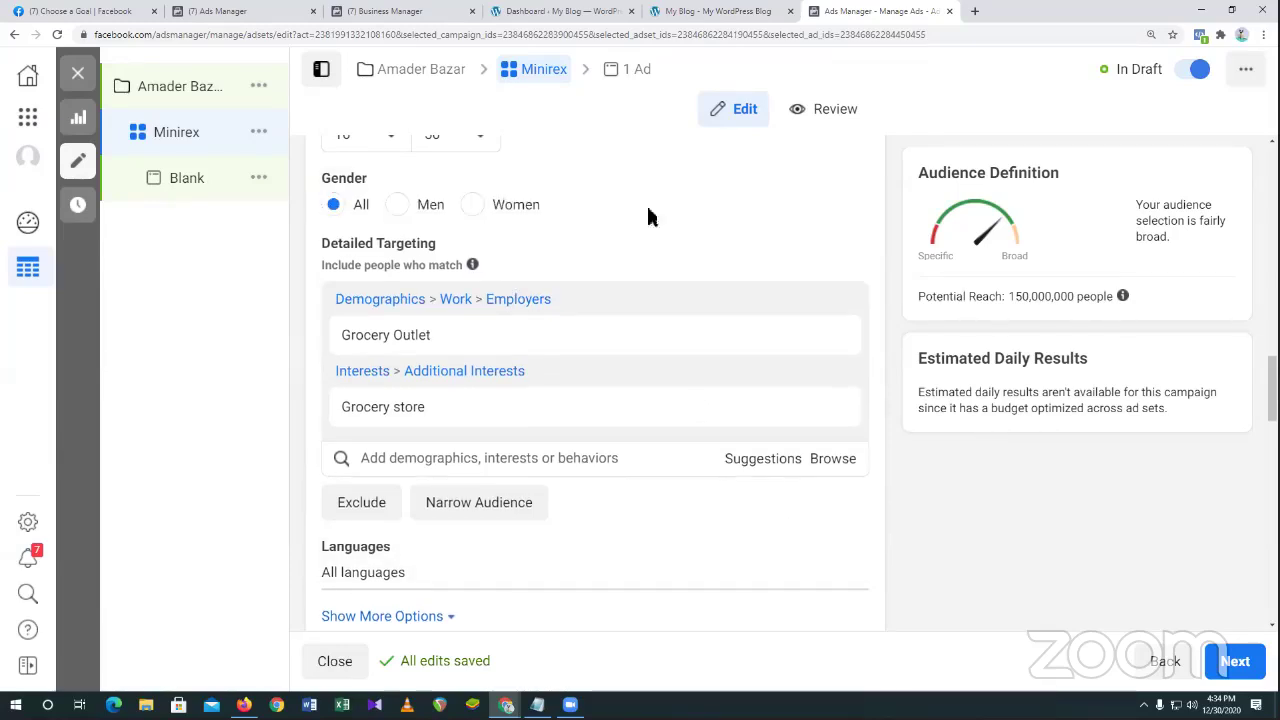
{"action": "scroll", "coordinate": [708, 285], "scroll_direction": "down", "scroll_amount": 1}
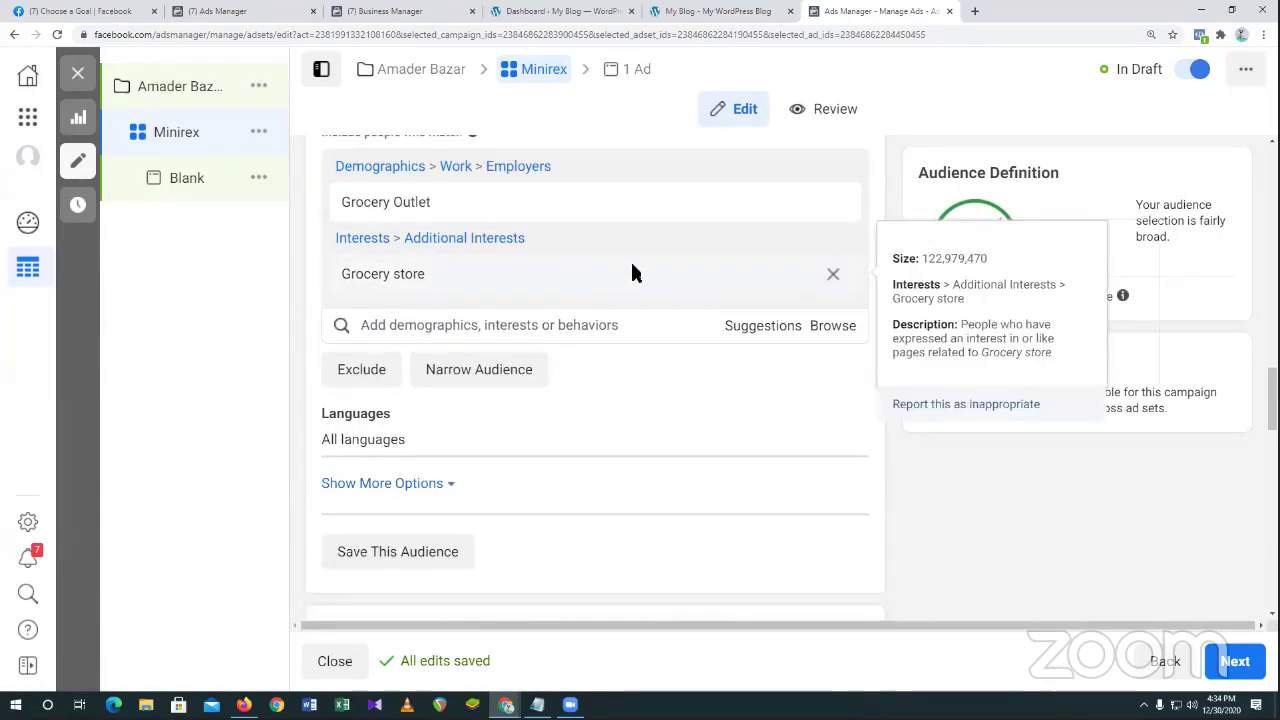
{"action": "scroll", "coordinate": [630, 262], "scroll_direction": "up", "scroll_amount": 2}
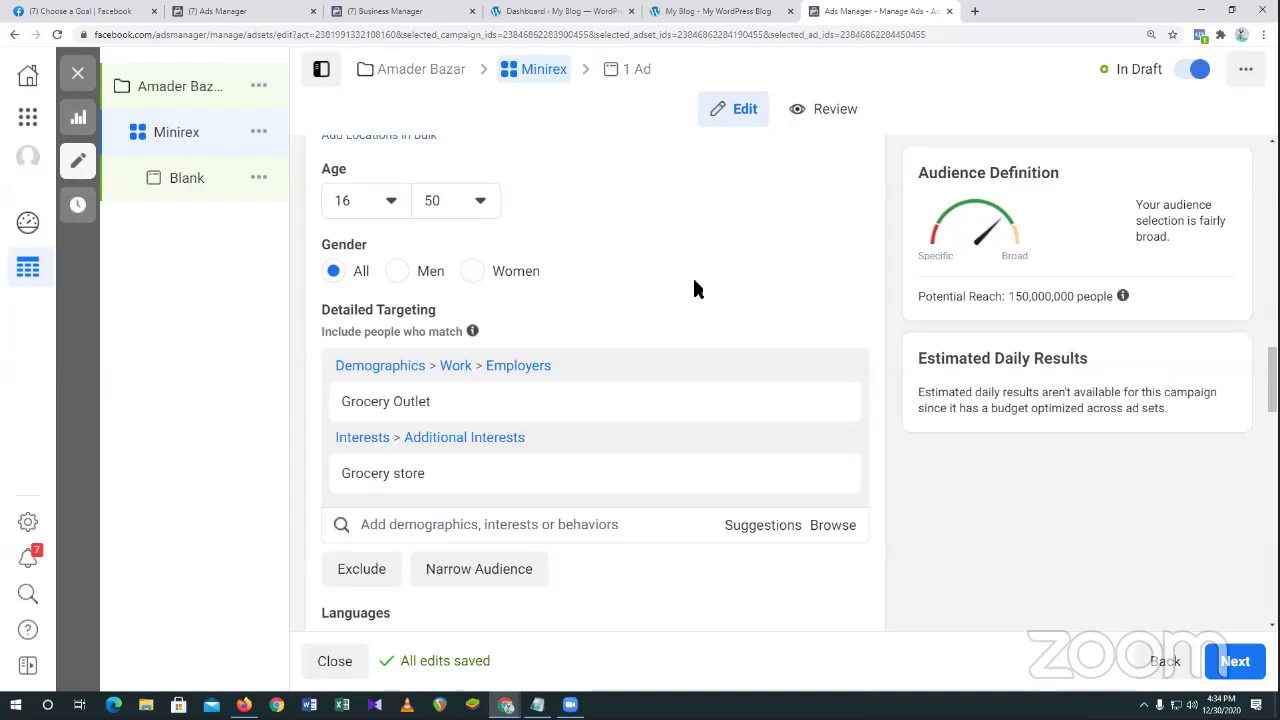
{"action": "scroll", "coordinate": [449, 320], "scroll_direction": "up", "scroll_amount": 1}
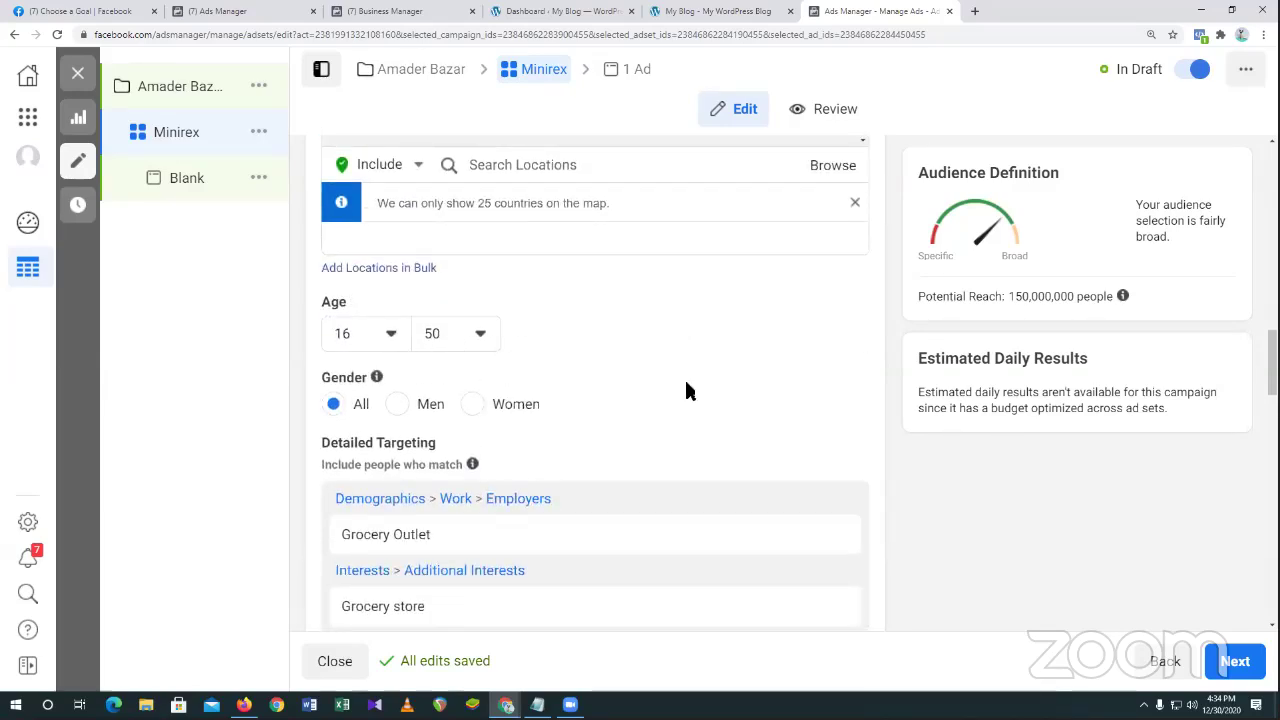
Add English (UK), Hindi and Bengali as the audience's languages.
{"action": "scroll", "coordinate": [686, 390], "scroll_direction": "down", "scroll_amount": 3}
{"action": "scroll", "coordinate": [704, 380], "scroll_direction": "down", "scroll_amount": 1}
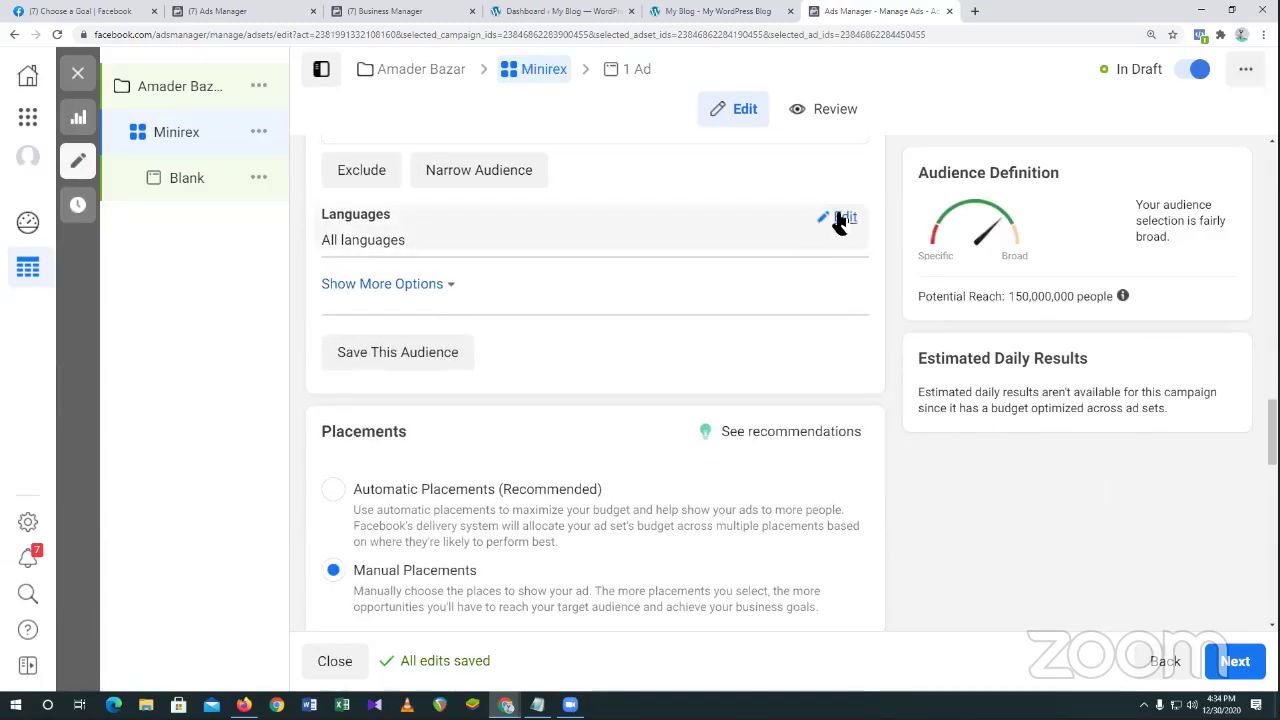
{"action": "left_click", "coordinate": [836, 215]}
{"action": "left_click", "coordinate": [505, 251]}
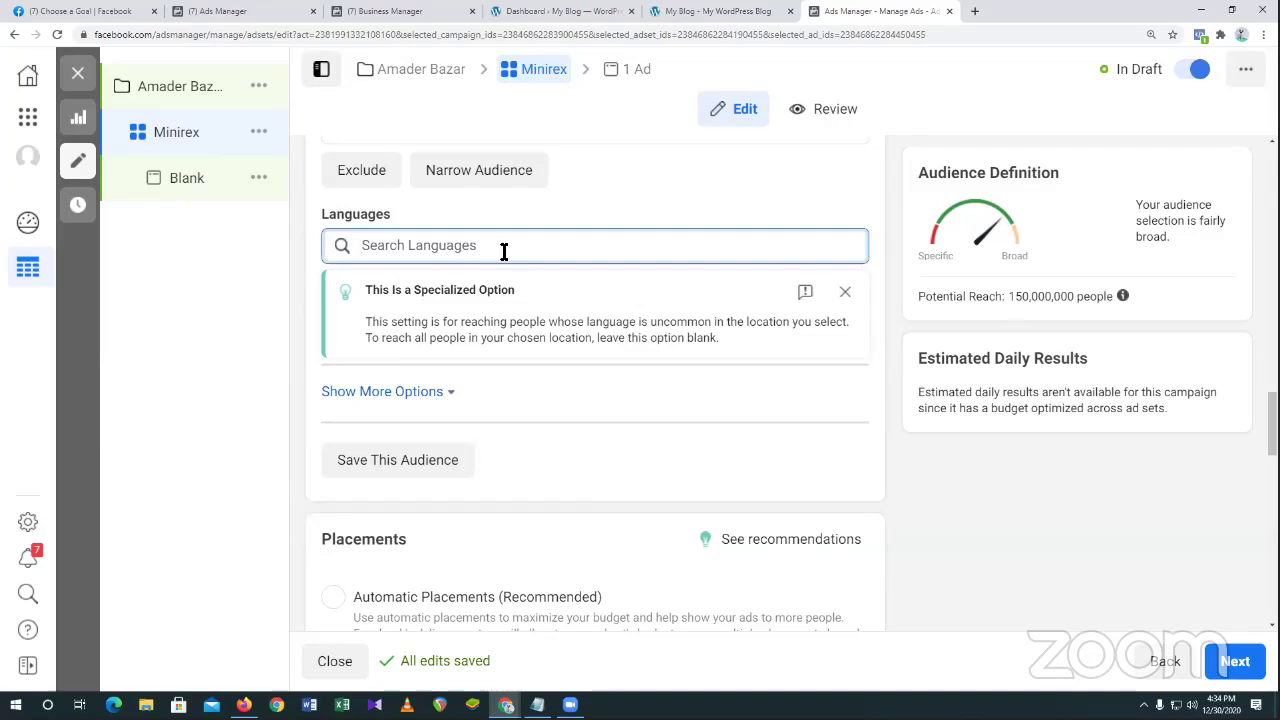
{"action": "type", "text": "E"}
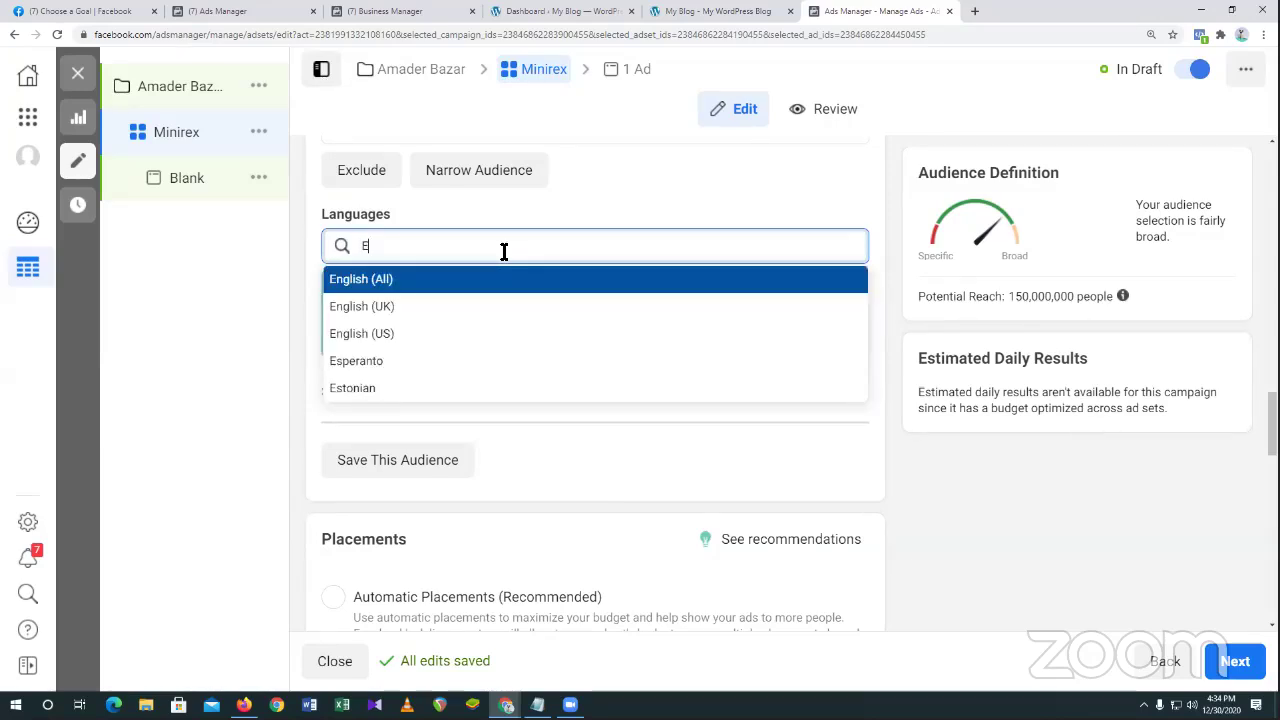
{"action": "left_click", "coordinate": [382, 306]}
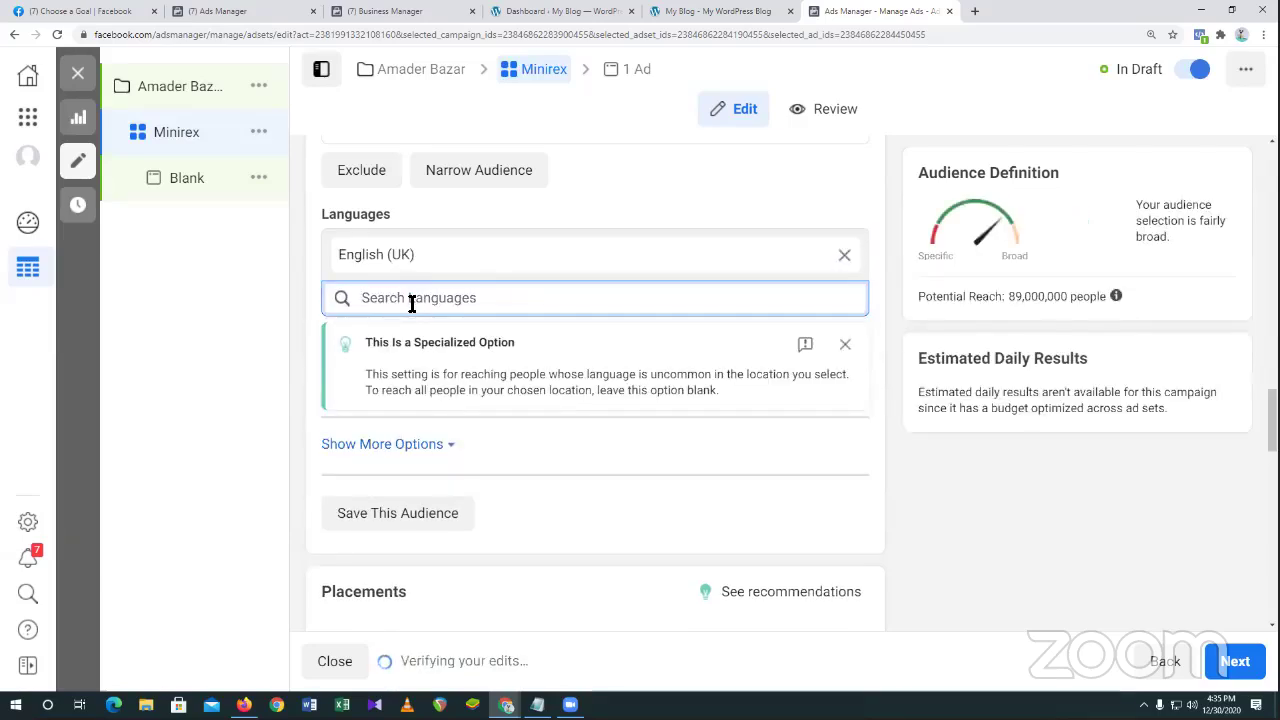
{"action": "type", "text": "Hin"}
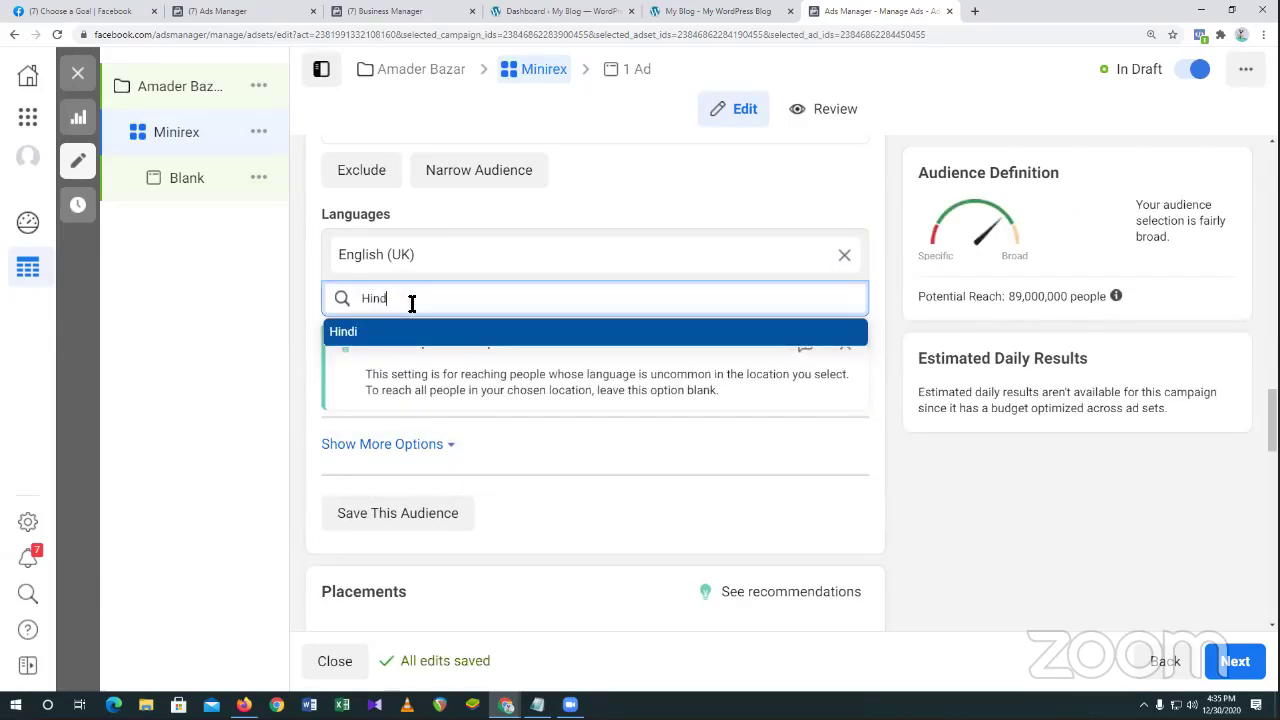
{"action": "type", "text": "d"}
{"action": "left_click", "coordinate": [373, 334]}
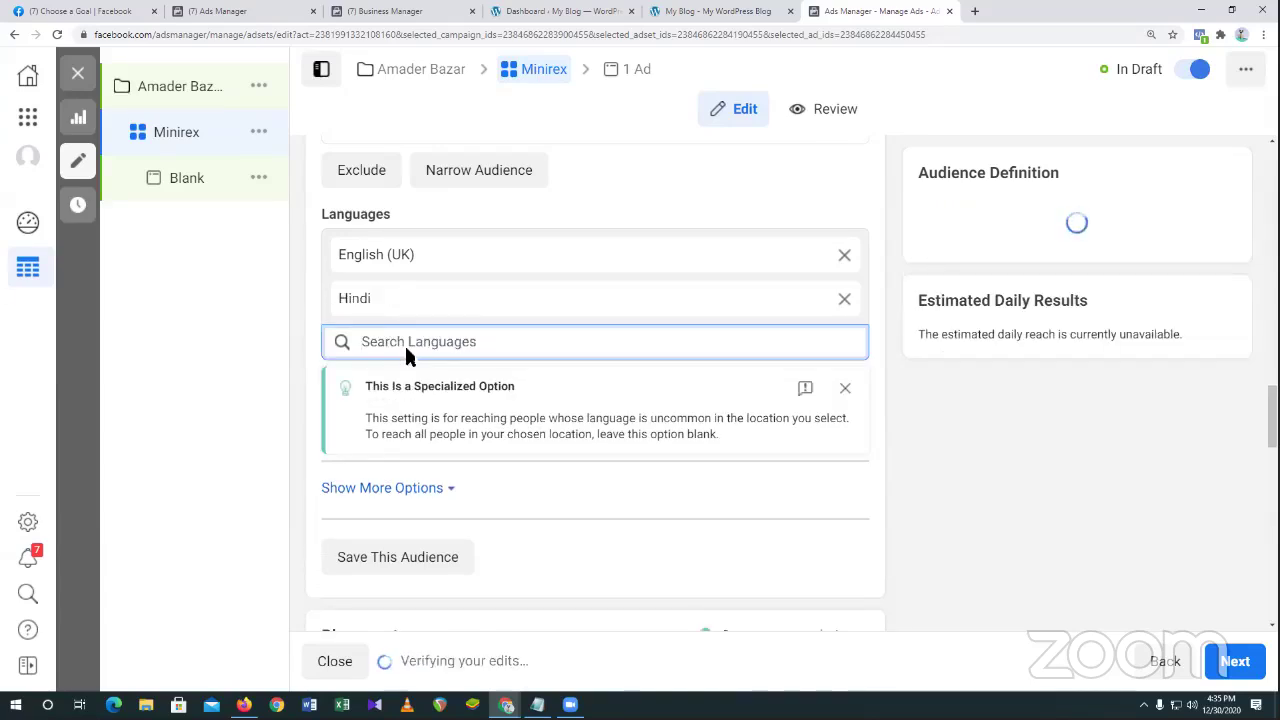
{"action": "type", "text": "Be"}
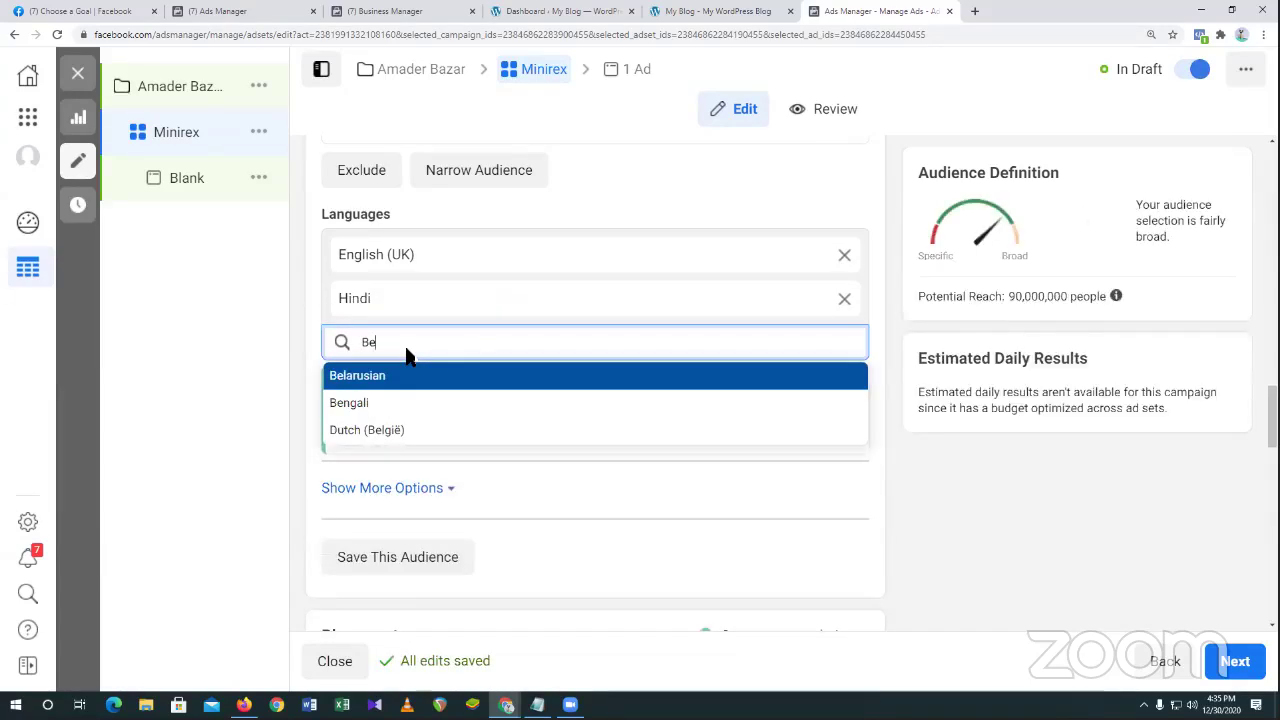
{"action": "left_click", "coordinate": [382, 404]}
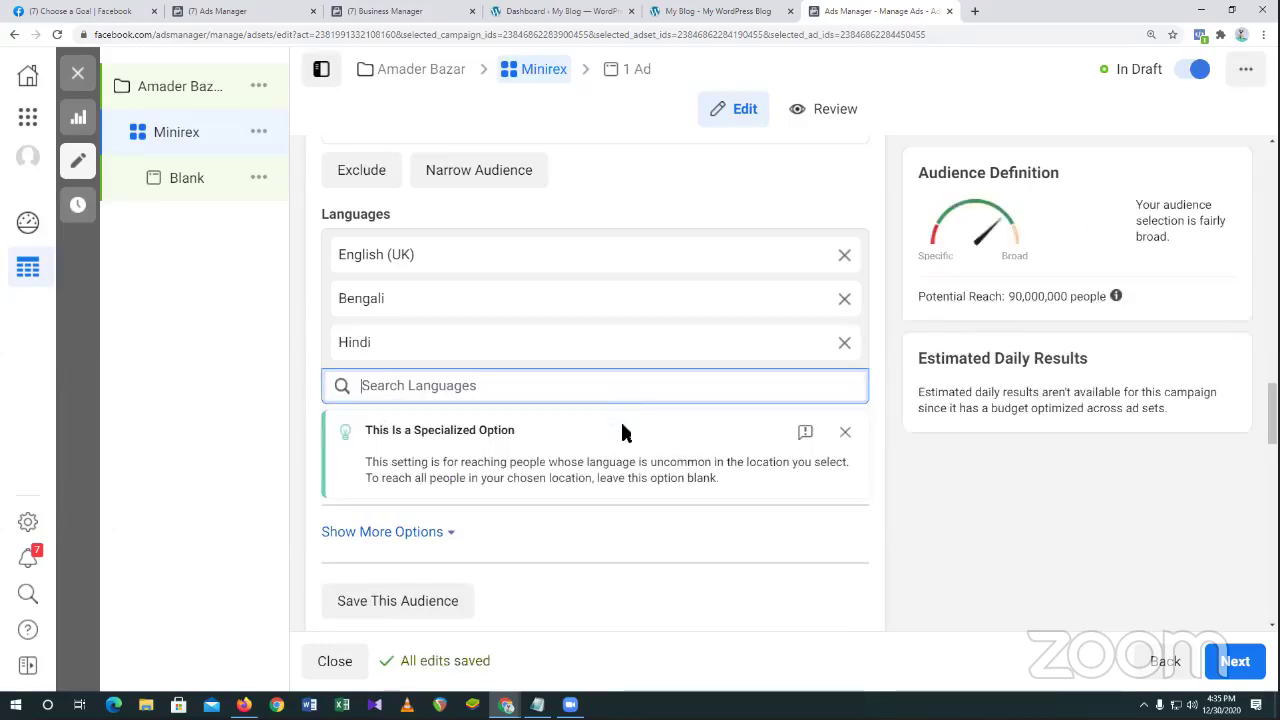
Remove English (UK), Hindi and Bengali from the audience's languages.
{"action": "scroll", "coordinate": [621, 430], "scroll_direction": "down", "scroll_amount": 1}
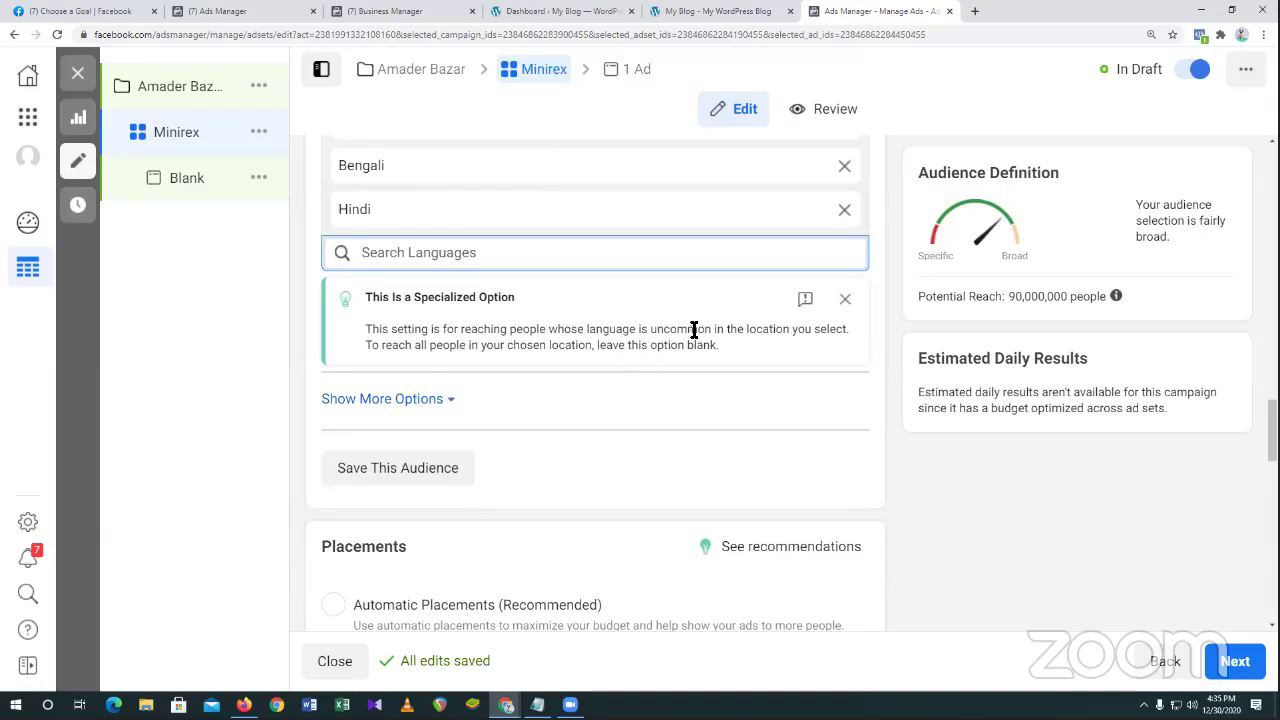
{"action": "scroll", "coordinate": [691, 332], "scroll_direction": "down", "scroll_amount": 1}
{"action": "scroll", "coordinate": [690, 335], "scroll_direction": "up", "scroll_amount": 3}
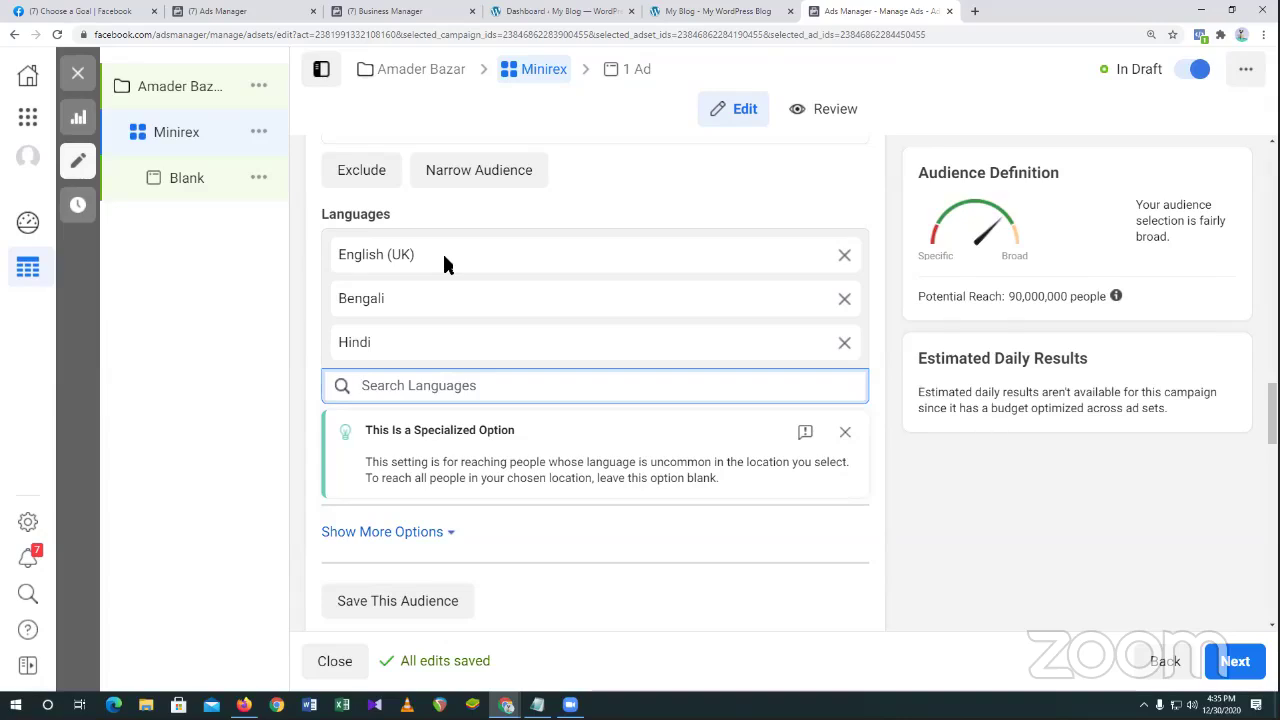
{"action": "left_click", "coordinate": [845, 256]}
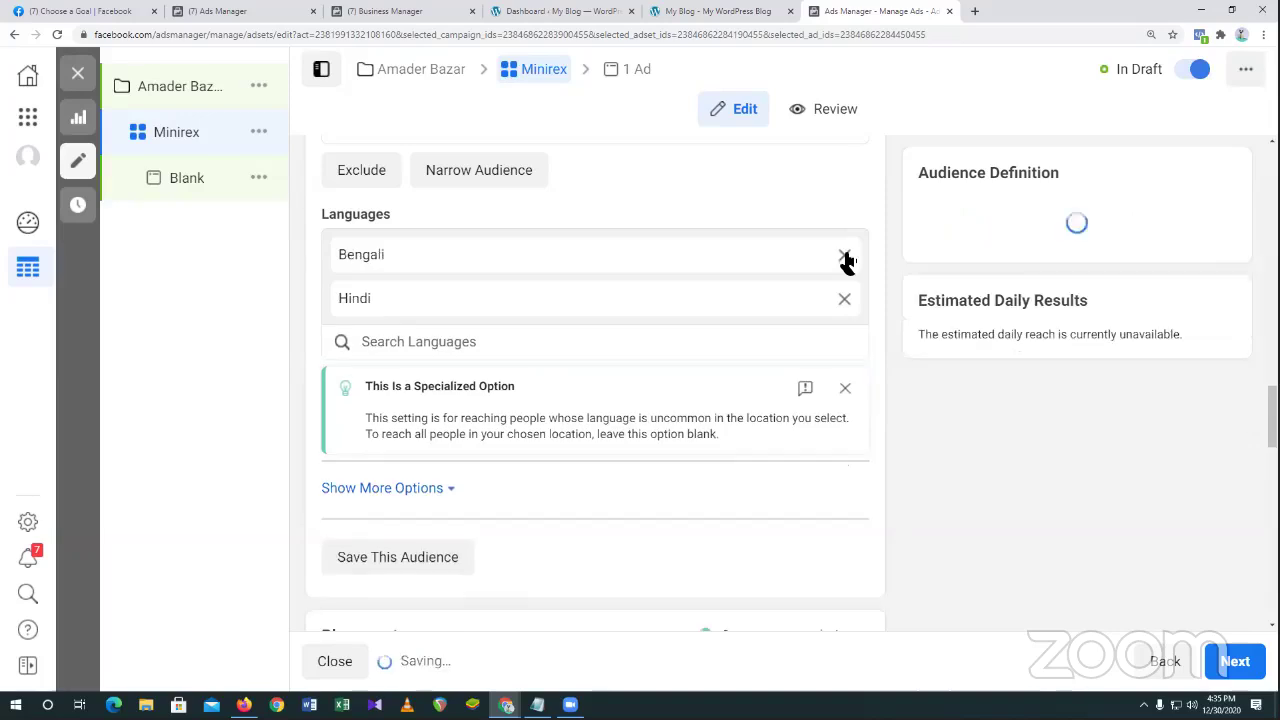
{"action": "left_click", "coordinate": [845, 300]}
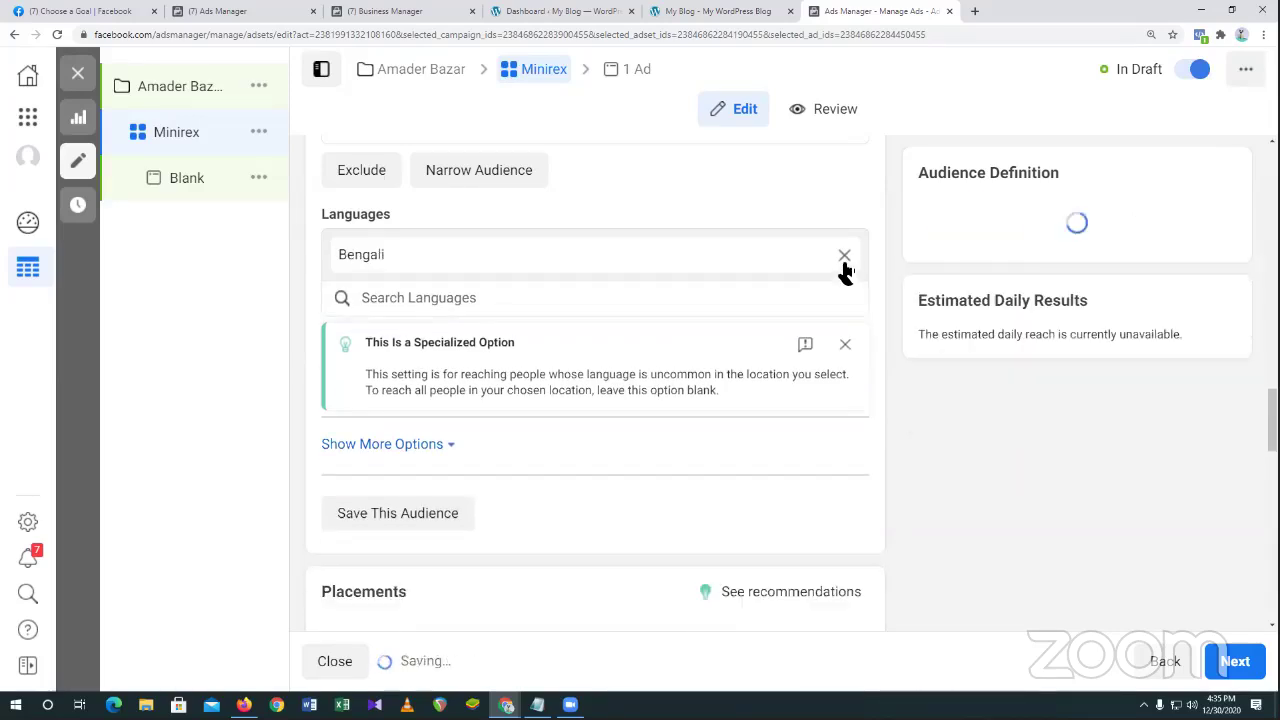
{"action": "left_click", "coordinate": [845, 256]}
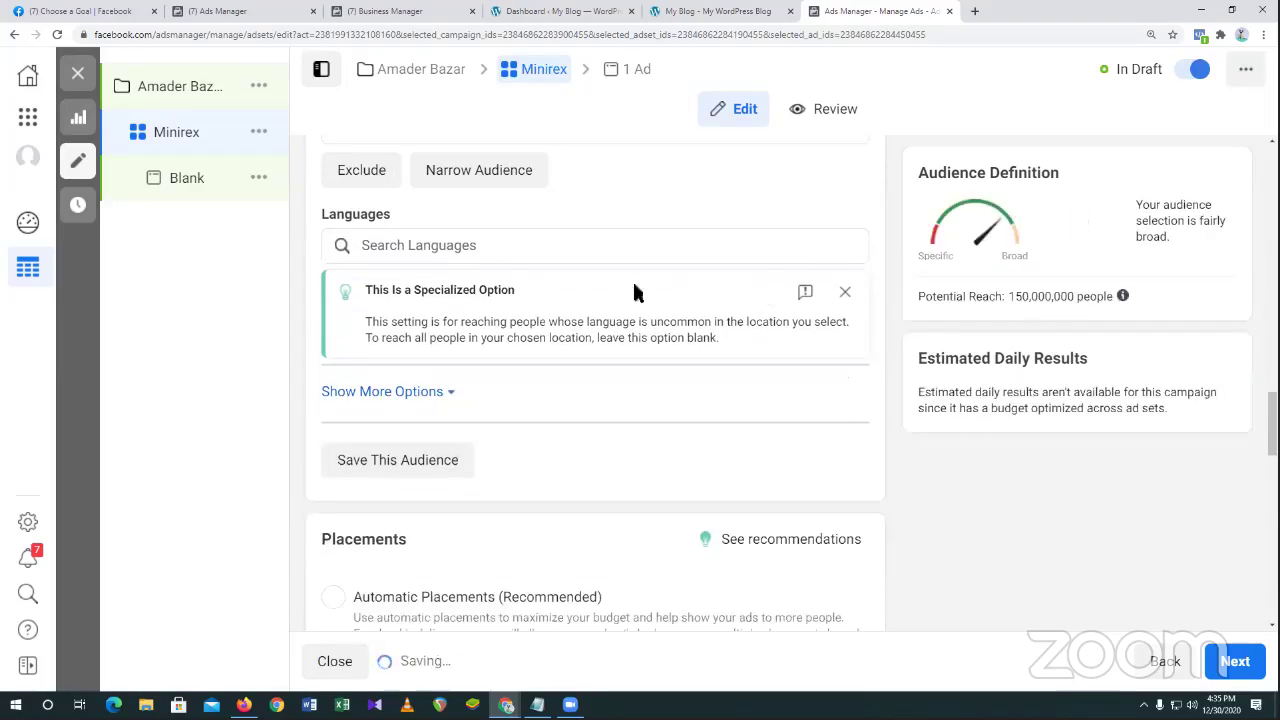
Check the Languages help text, search the languages for "all", and clear the search text.
{"action": "scroll", "coordinate": [552, 301], "scroll_direction": "up", "scroll_amount": 2}
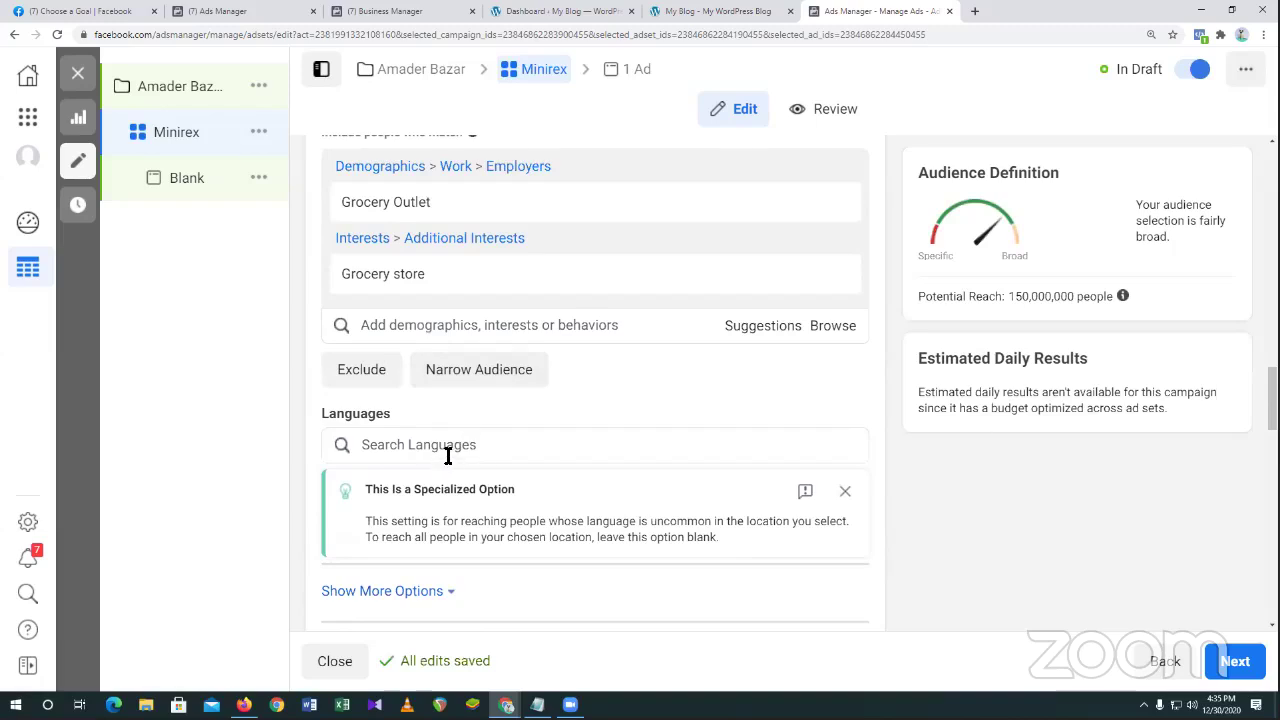
{"action": "left_click", "coordinate": [448, 450]}
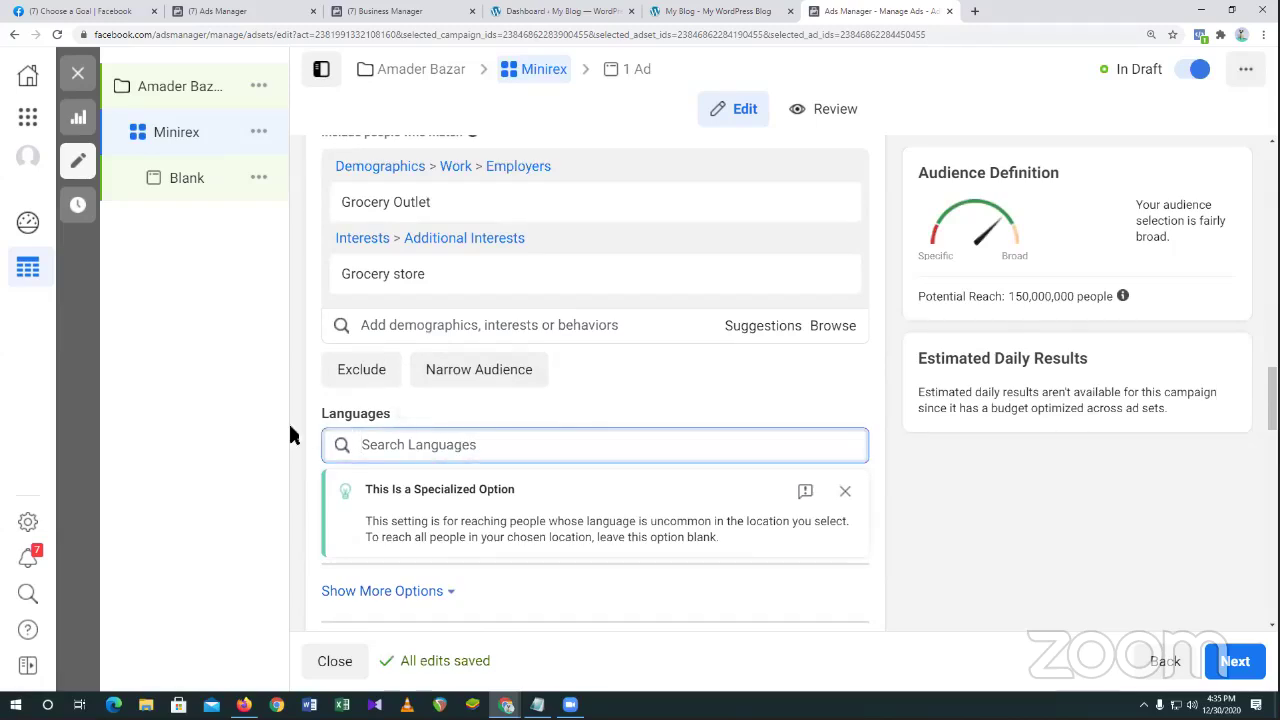
{"action": "mouse_move", "coordinate": [402, 416]}
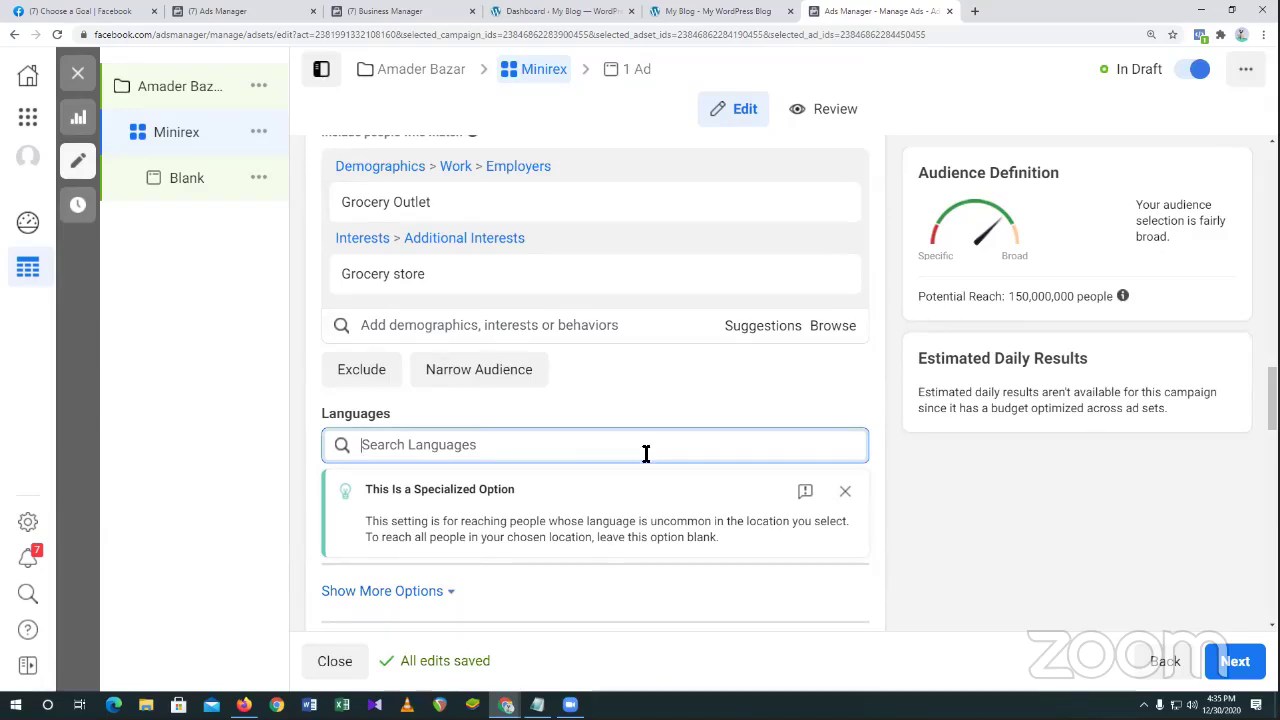
{"action": "left_click", "coordinate": [350, 416]}
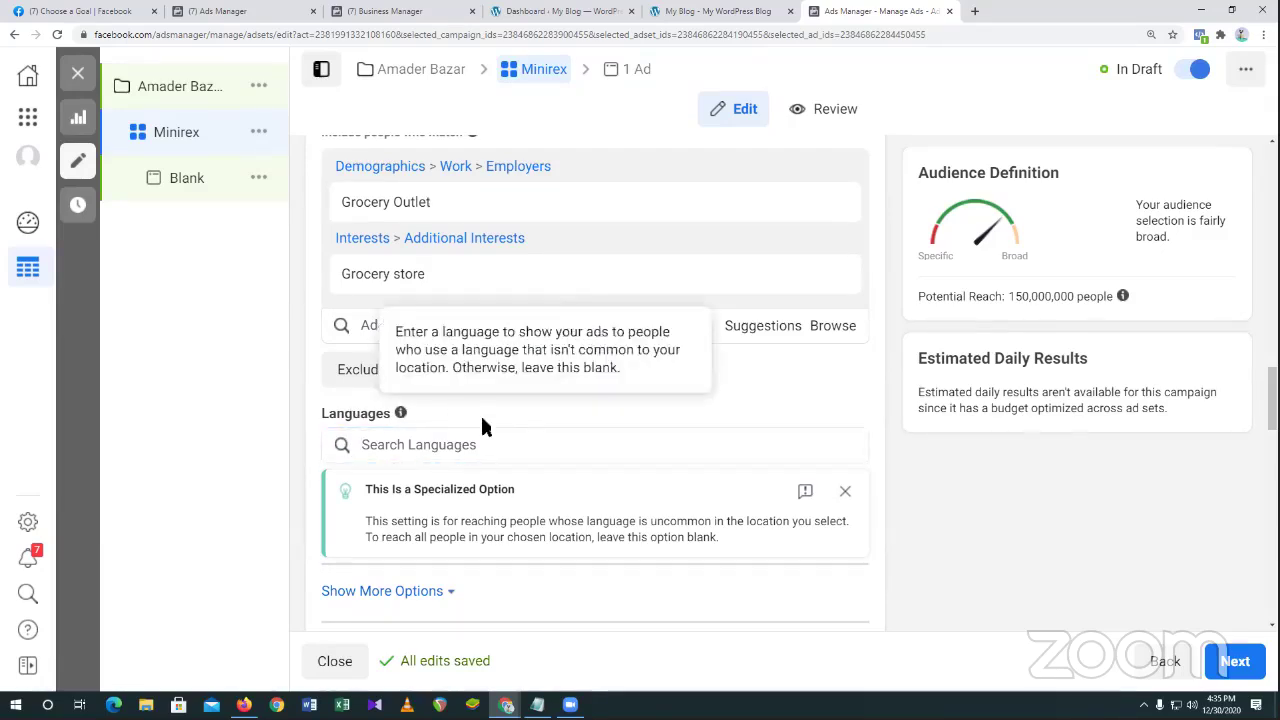
{"action": "left_click", "coordinate": [494, 453]}
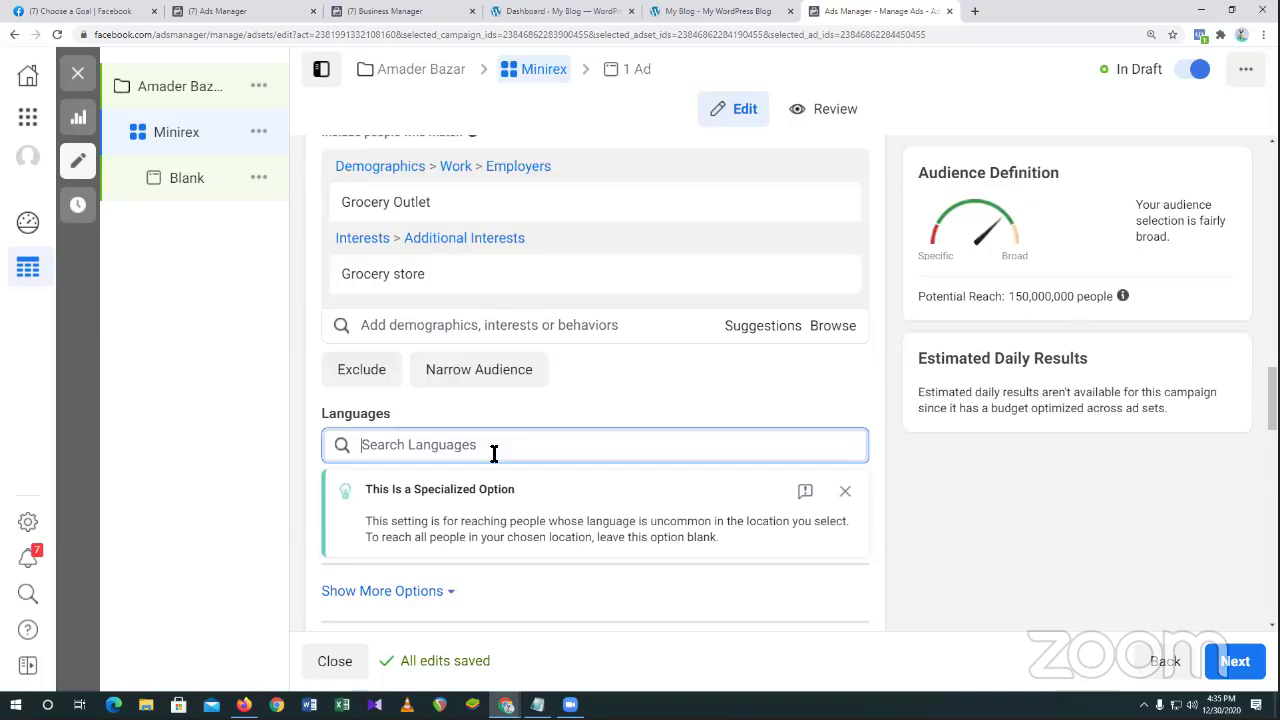
{"action": "type", "text": "all"}
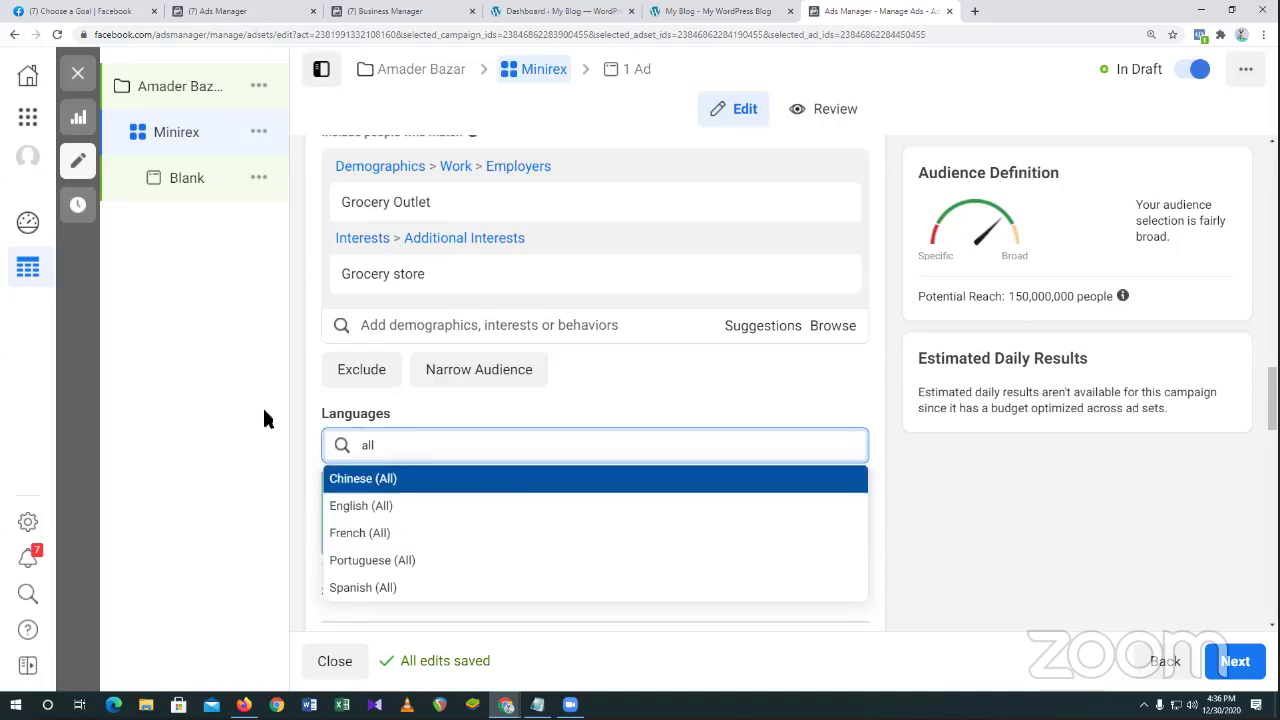
{"action": "left_click", "coordinate": [230, 393]}
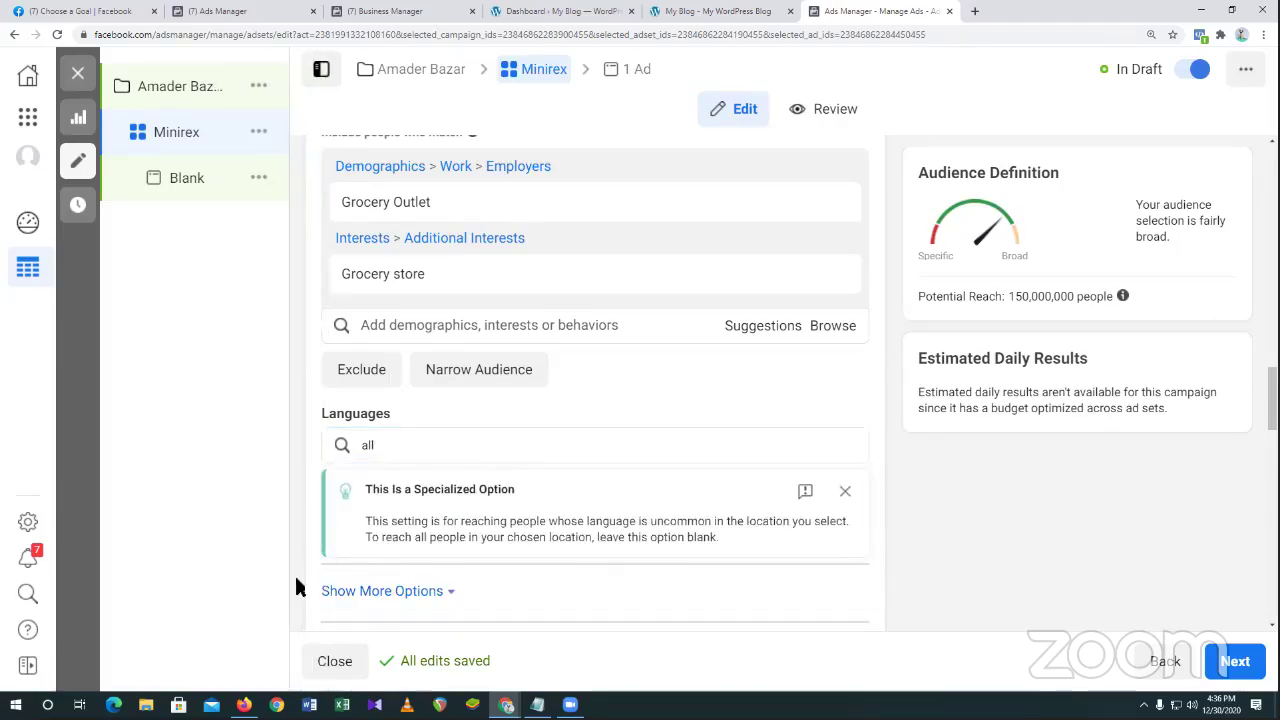
{"action": "left_click", "coordinate": [469, 444]}
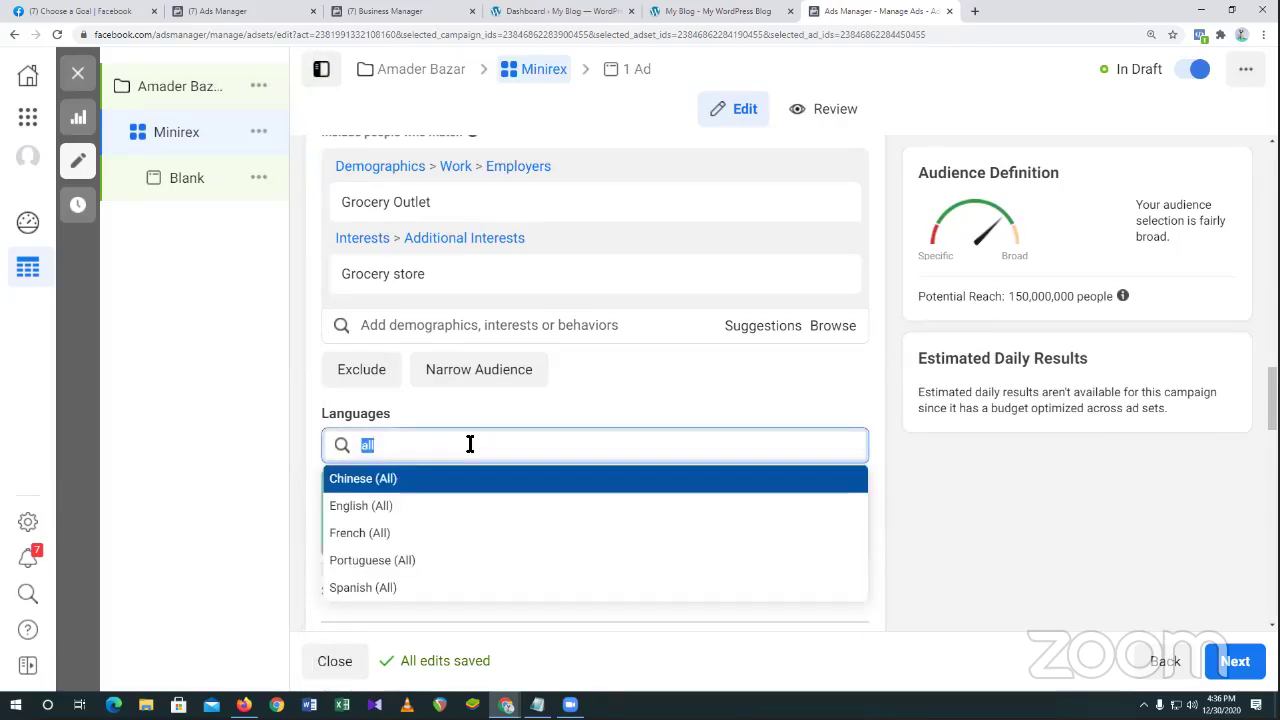
{"action": "key", "text": "BackSpace"}
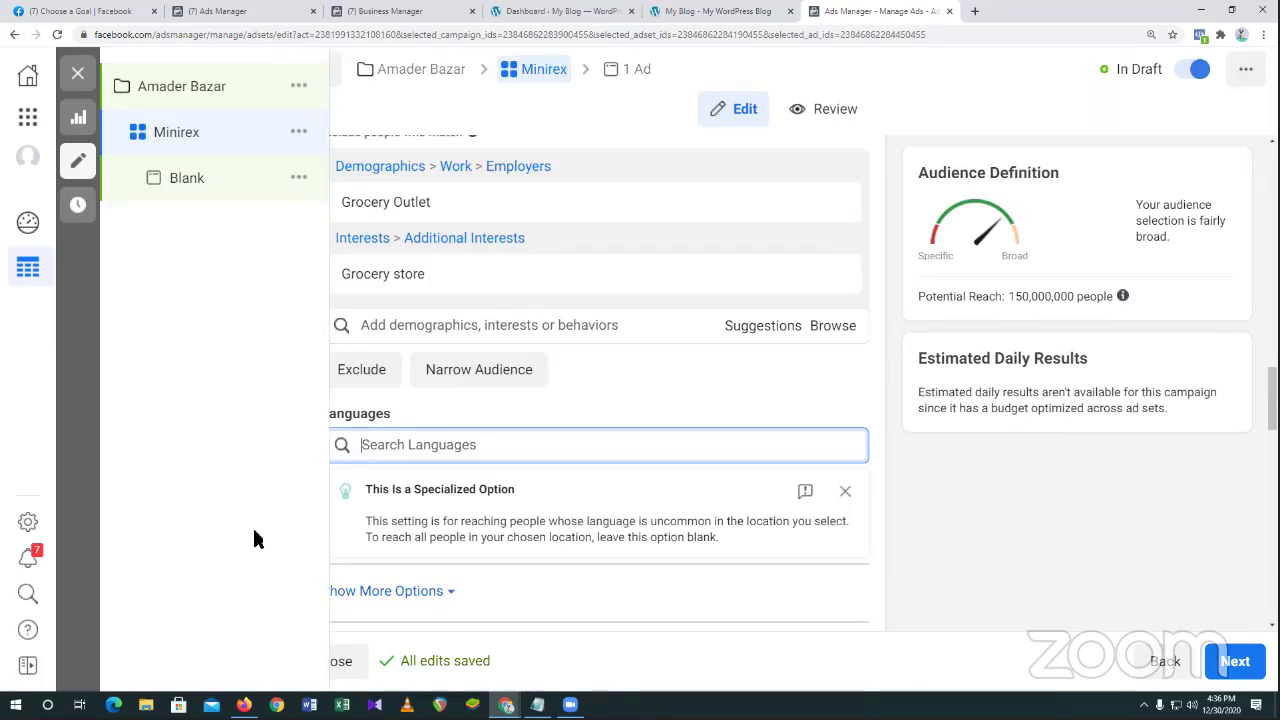
Save the ad set's current targeting as a reusable audience after checking its locations, age range and matching interests in the summary.
{"action": "scroll", "coordinate": [737, 523], "scroll_direction": "down", "scroll_amount": 2}
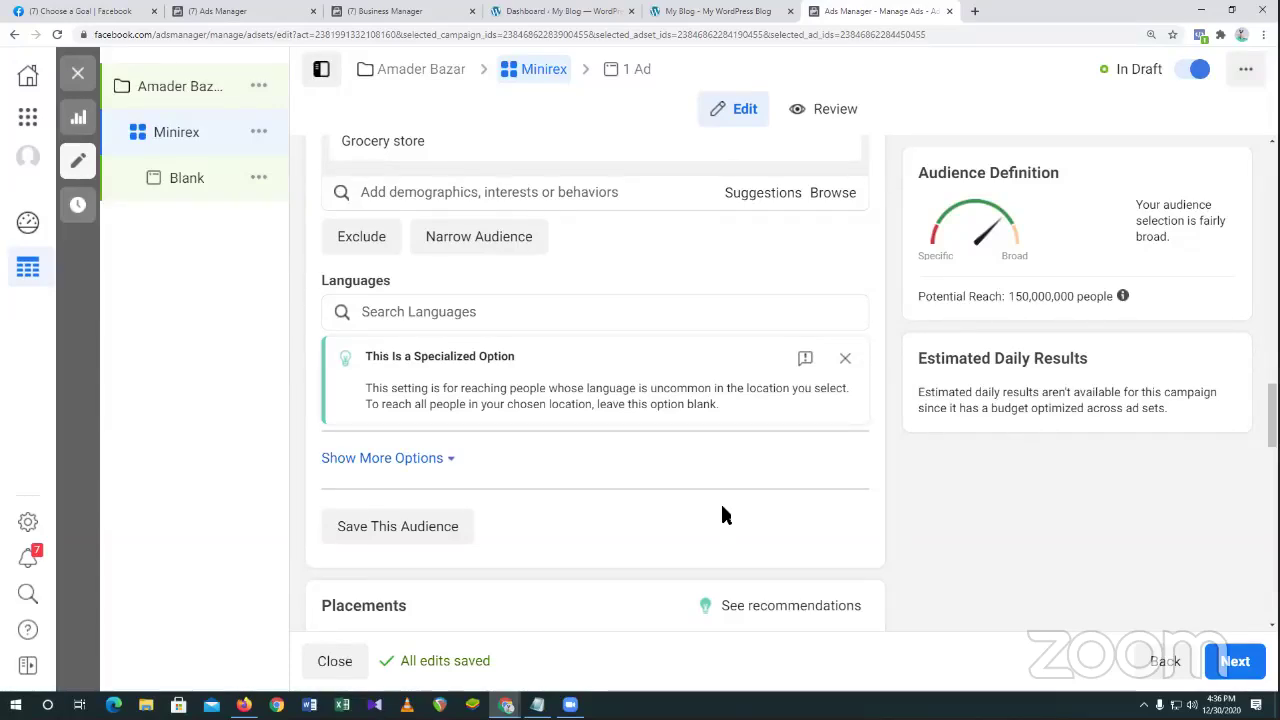
{"action": "scroll", "coordinate": [725, 515], "scroll_direction": "down", "scroll_amount": 2}
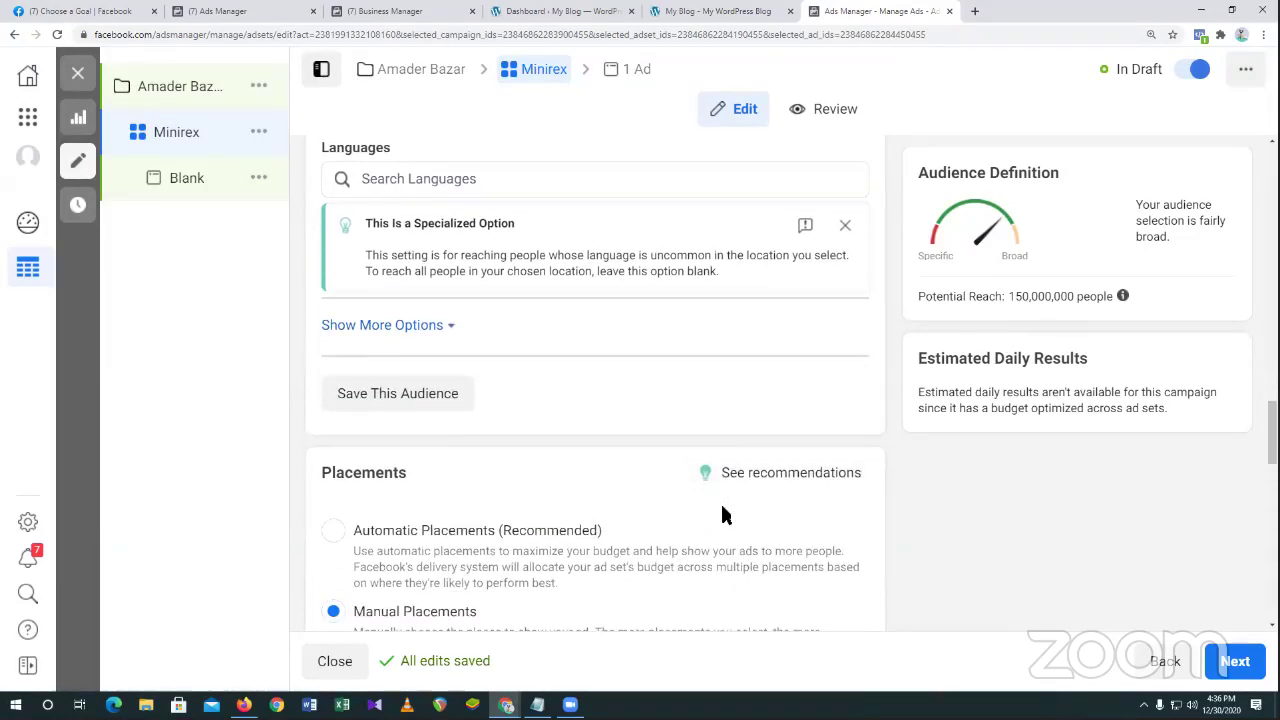
{"action": "left_click", "coordinate": [395, 400]}
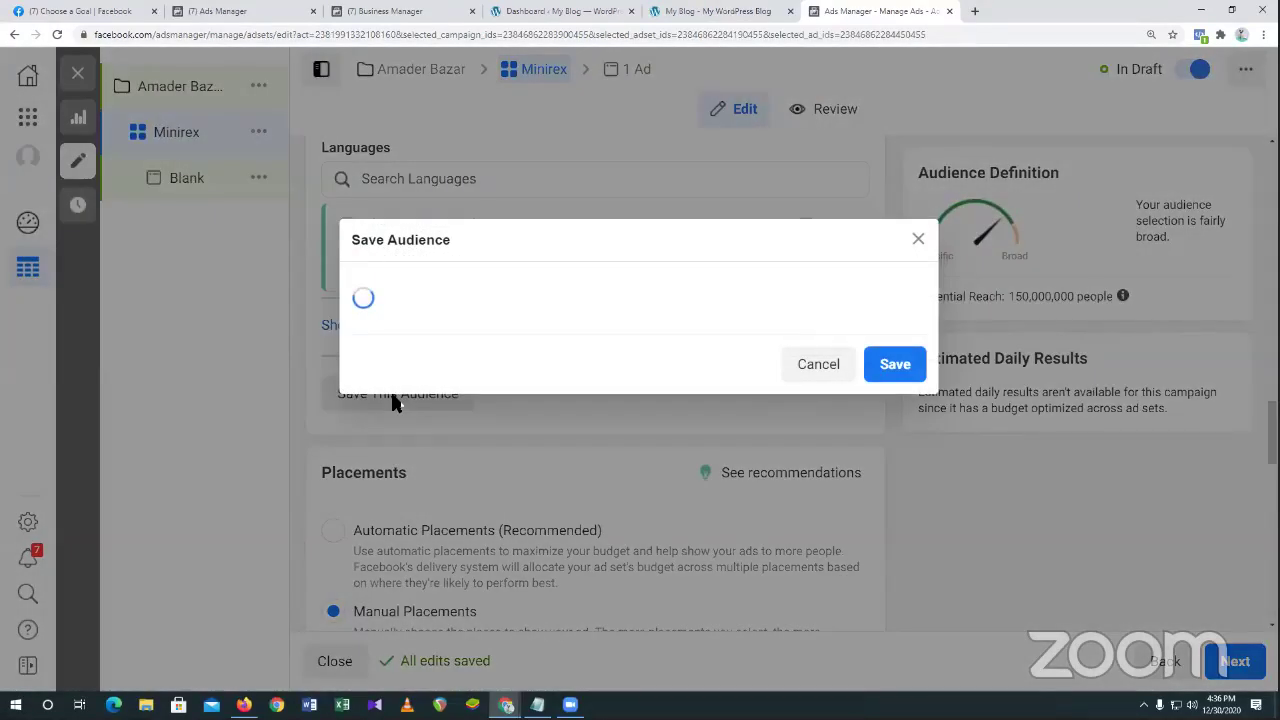
{"action": "scroll", "coordinate": [765, 420], "scroll_direction": "down", "scroll_amount": 3}
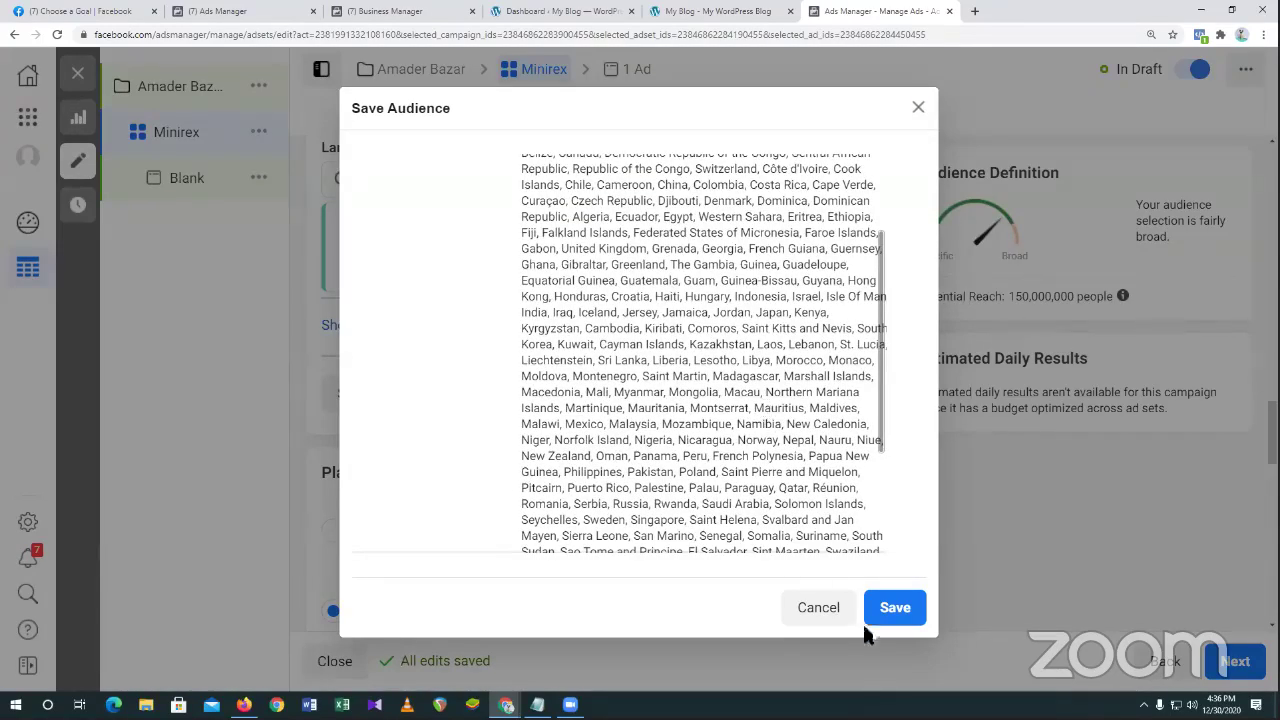
{"action": "scroll", "coordinate": [880, 625], "scroll_direction": "down", "scroll_amount": 4}
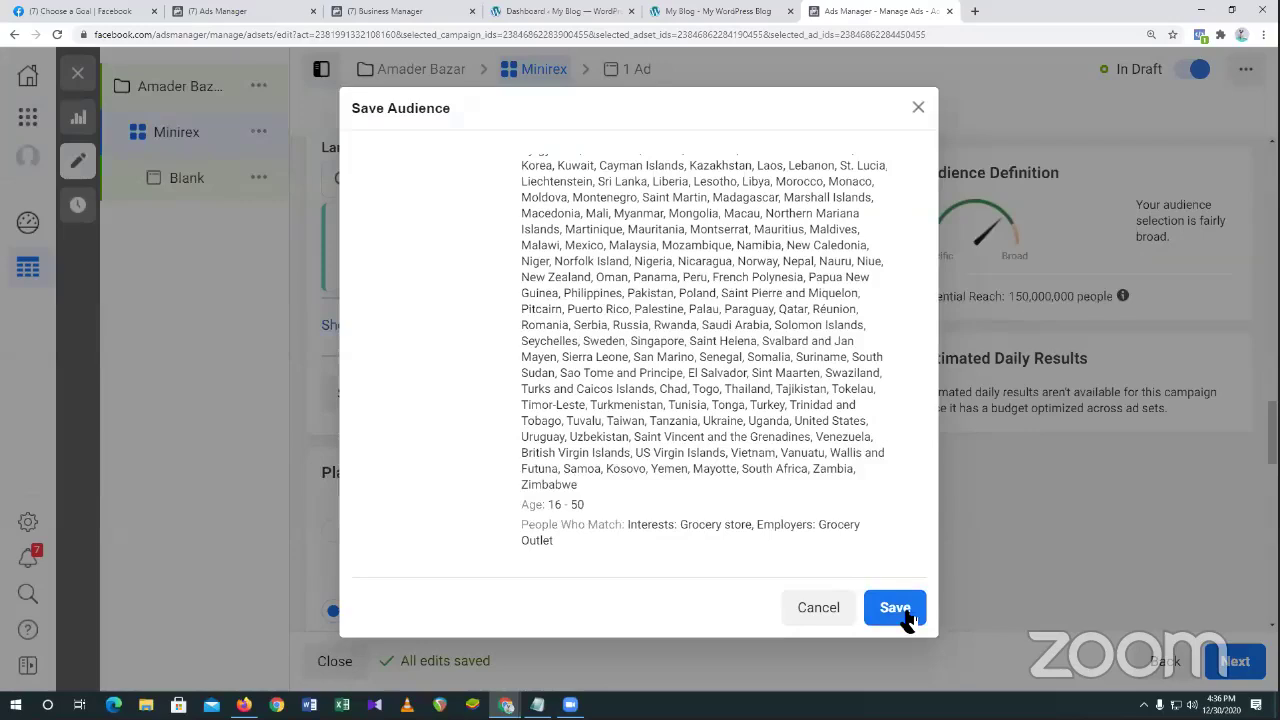
{"action": "left_click", "coordinate": [907, 619]}
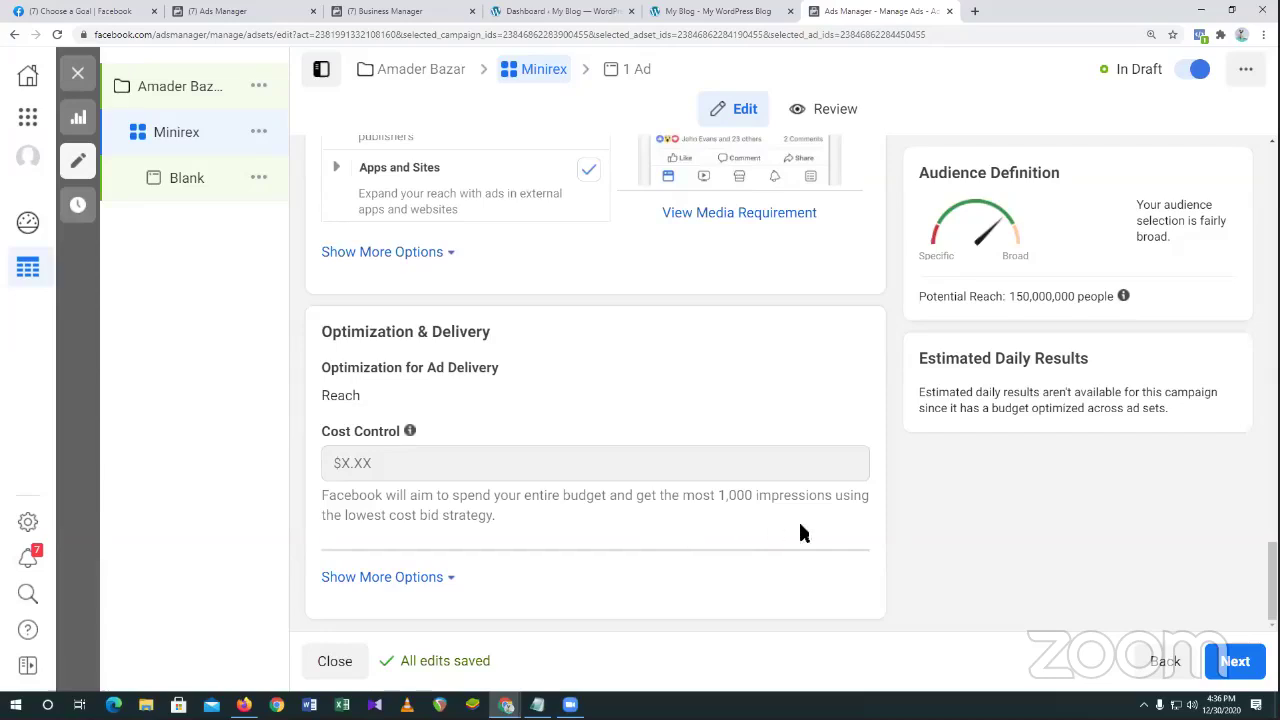
Review the ad set's placements, saved audience summary and schedule, and open the list of saved audiences.
{"action": "scroll", "coordinate": [798, 525], "scroll_direction": "up", "scroll_amount": 3}
{"action": "scroll", "coordinate": [761, 546], "scroll_direction": "up", "scroll_amount": 1}
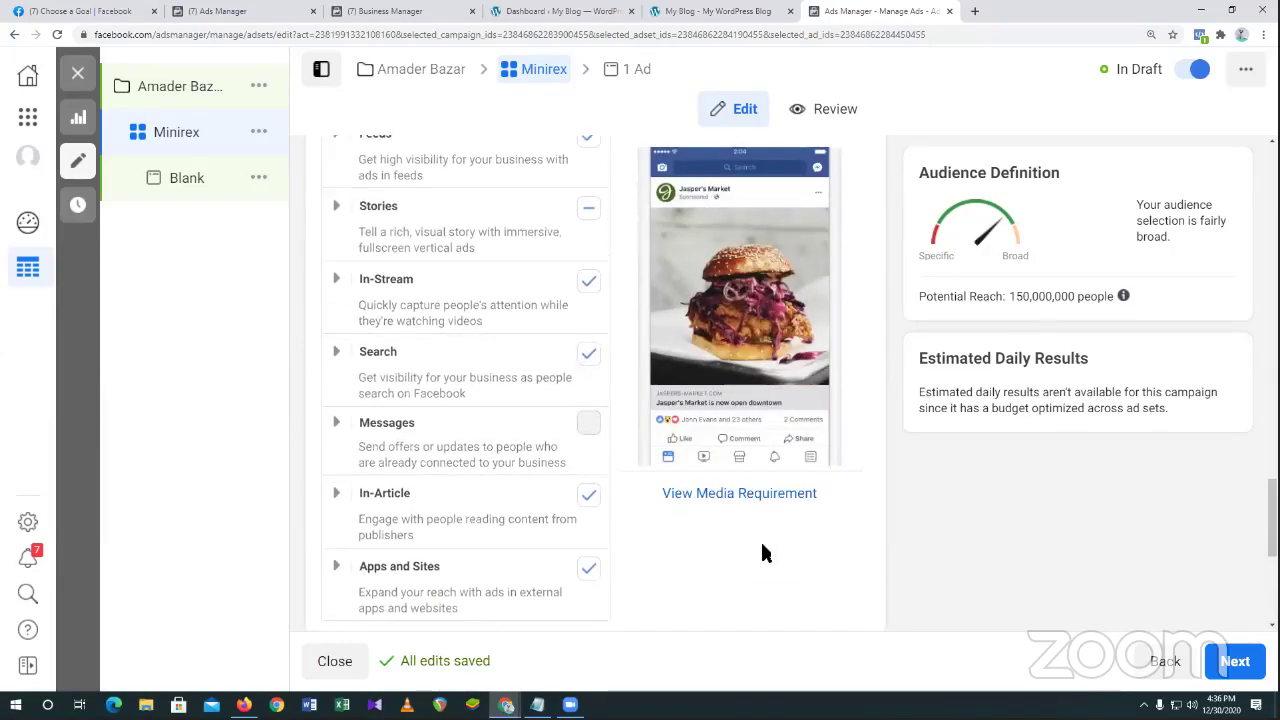
{"action": "scroll", "coordinate": [762, 587], "scroll_direction": "up", "scroll_amount": 5}
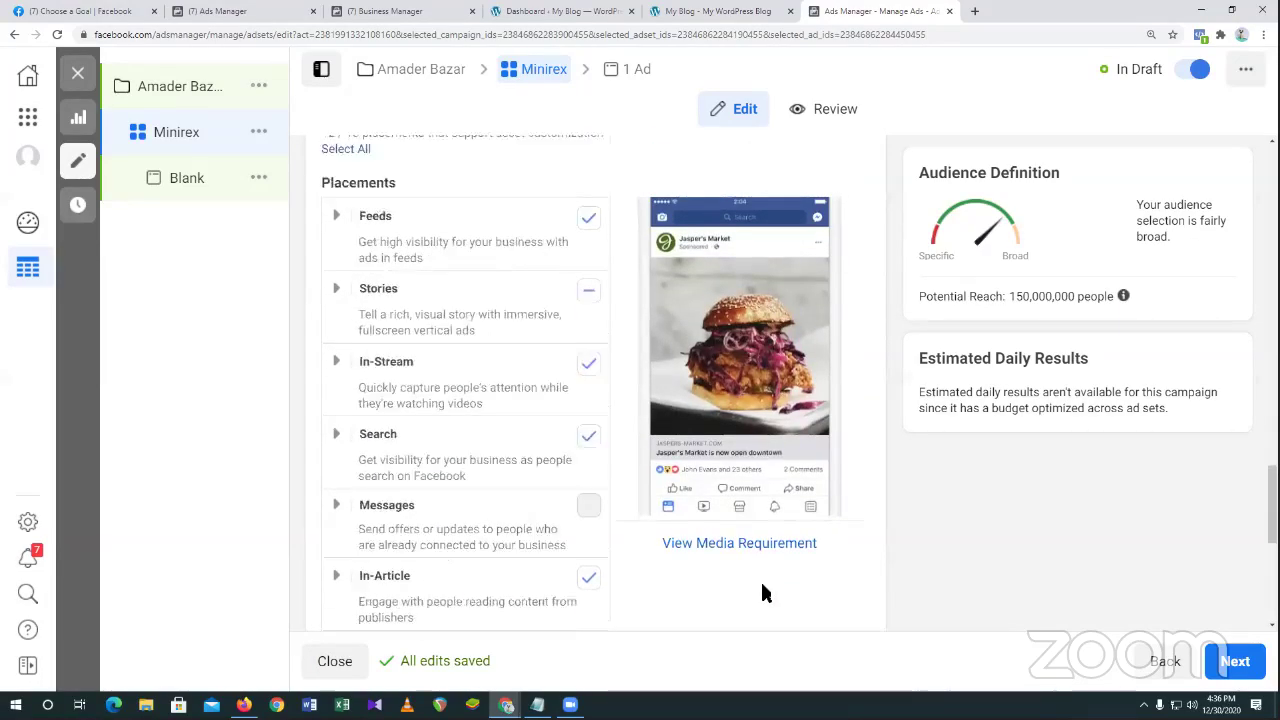
{"action": "scroll", "coordinate": [762, 592], "scroll_direction": "up", "scroll_amount": 5}
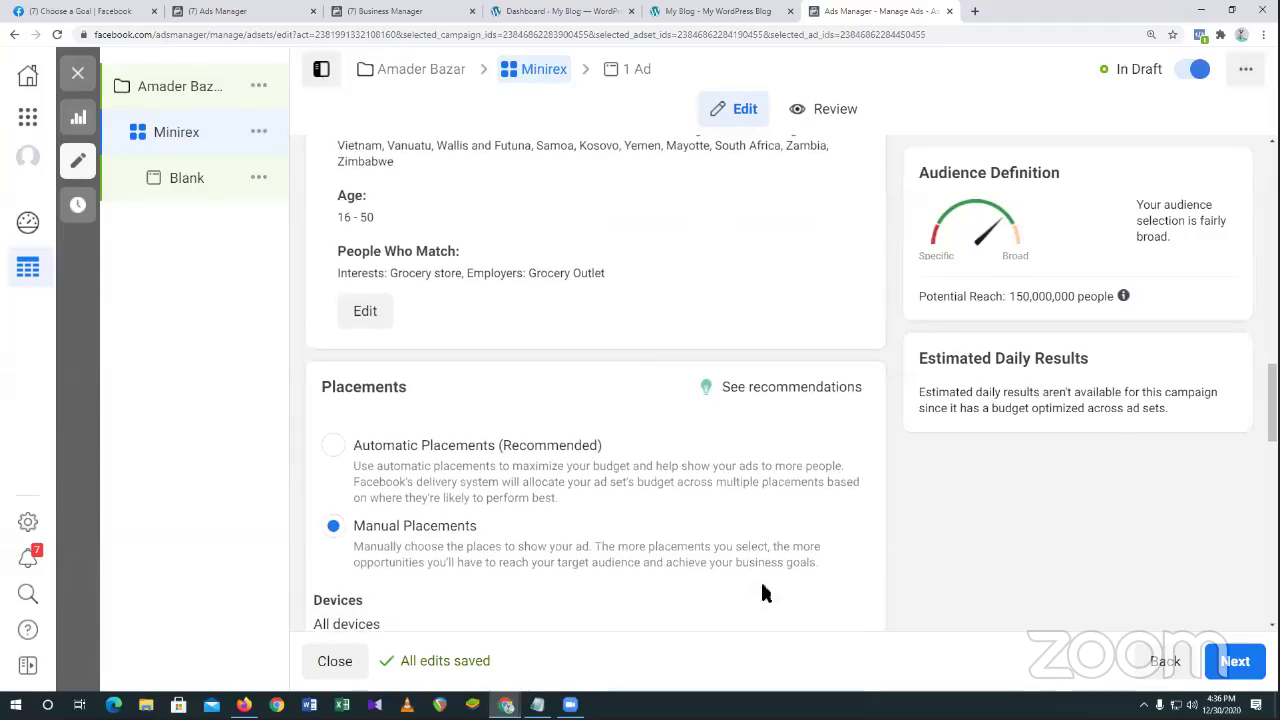
{"action": "scroll", "coordinate": [764, 590], "scroll_direction": "up", "scroll_amount": 3}
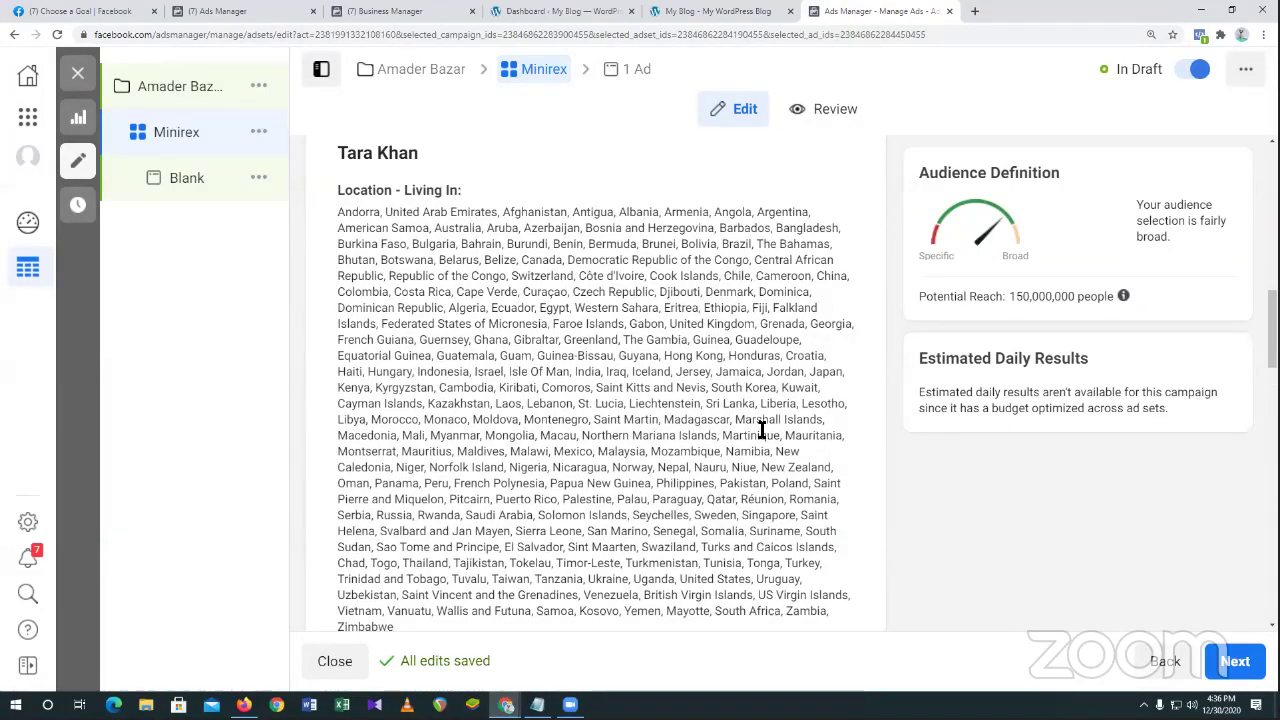
{"action": "scroll", "coordinate": [757, 434], "scroll_direction": "up", "scroll_amount": 4}
{"action": "scroll", "coordinate": [757, 434], "scroll_direction": "up", "scroll_amount": 2}
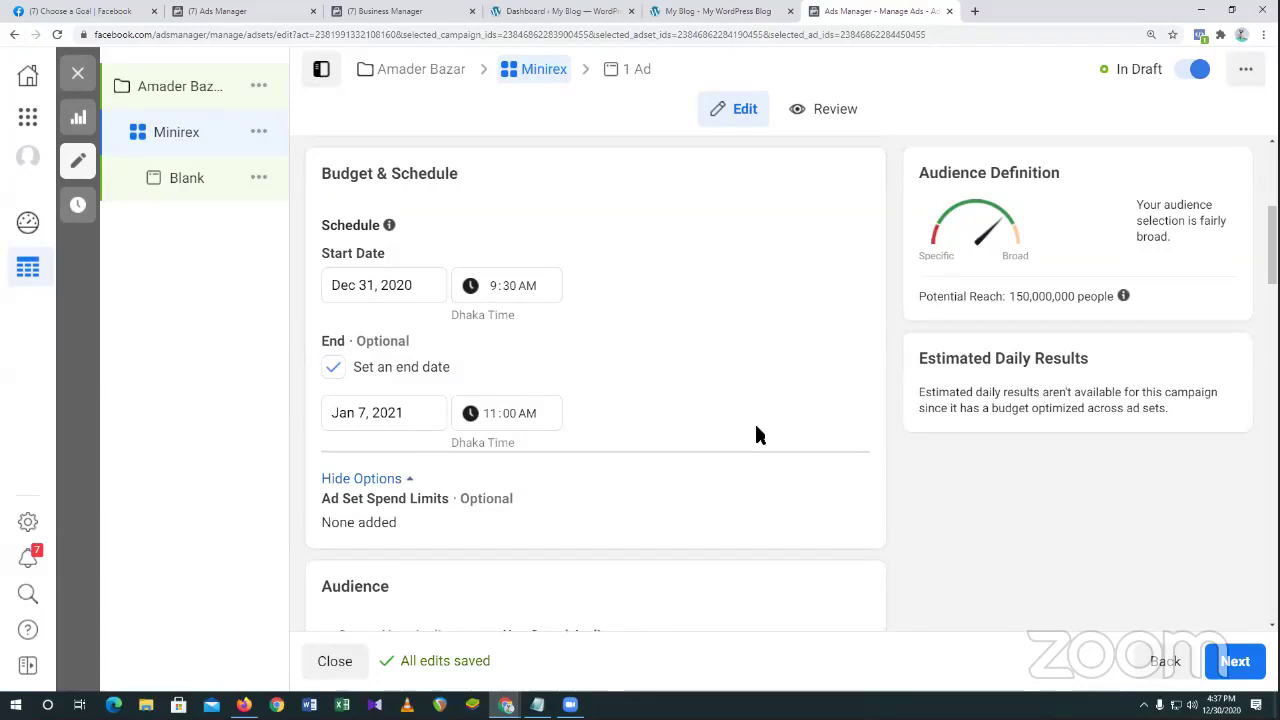
{"action": "scroll", "coordinate": [757, 434], "scroll_direction": "down", "scroll_amount": 3}
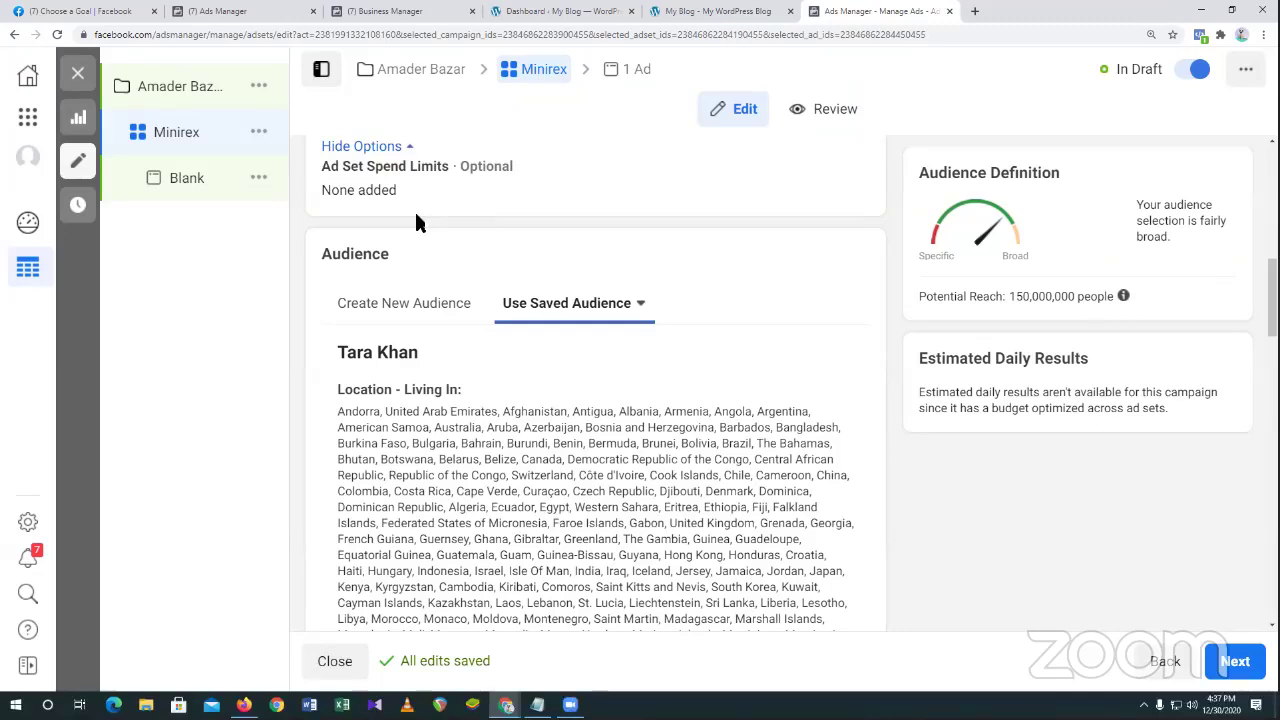
{"action": "left_click", "coordinate": [626, 303]}
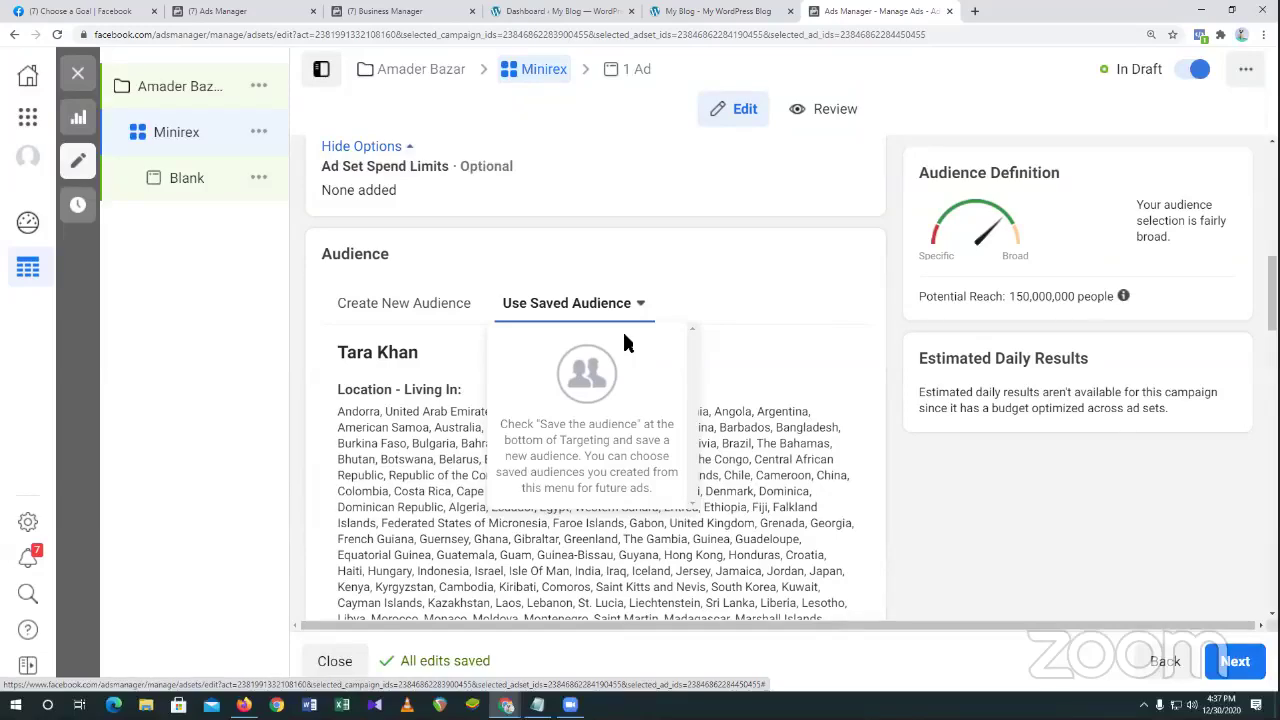
Exclude Audience Network from the platforms under the ad set's manual placements.
{"action": "scroll", "coordinate": [816, 382], "scroll_direction": "down", "scroll_amount": 5}
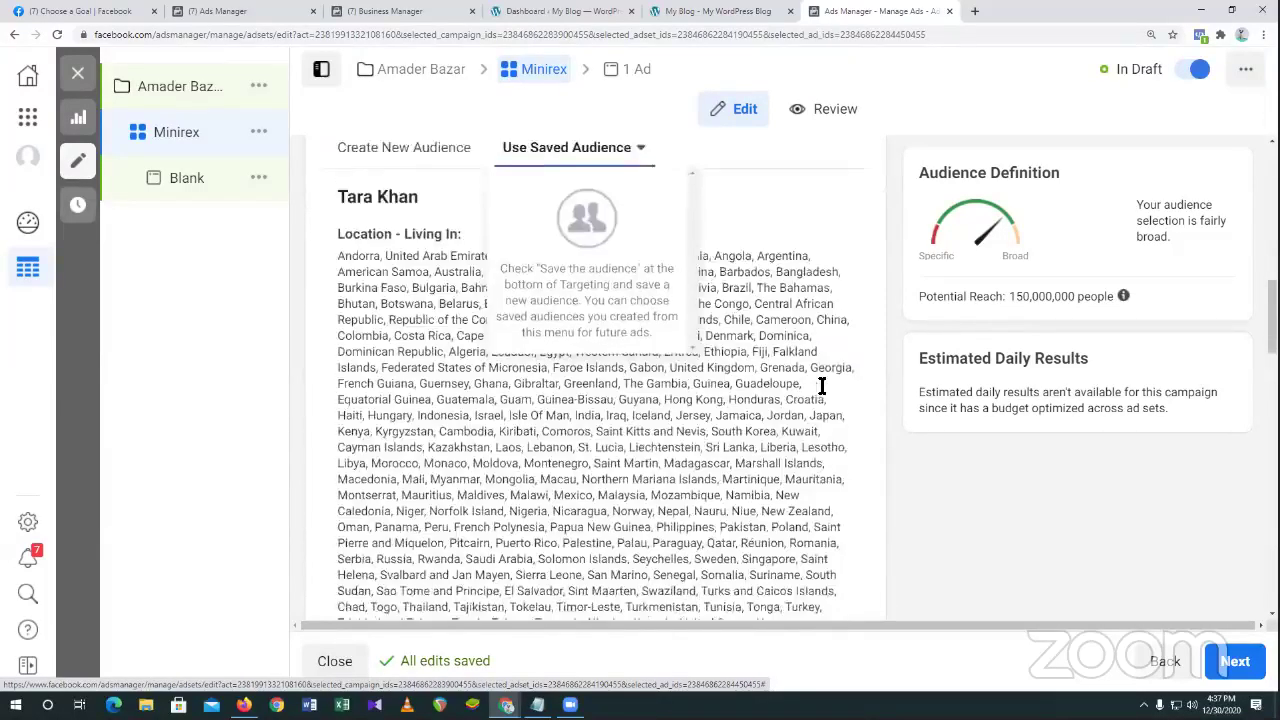
{"action": "scroll", "coordinate": [816, 390], "scroll_direction": "down", "scroll_amount": 2}
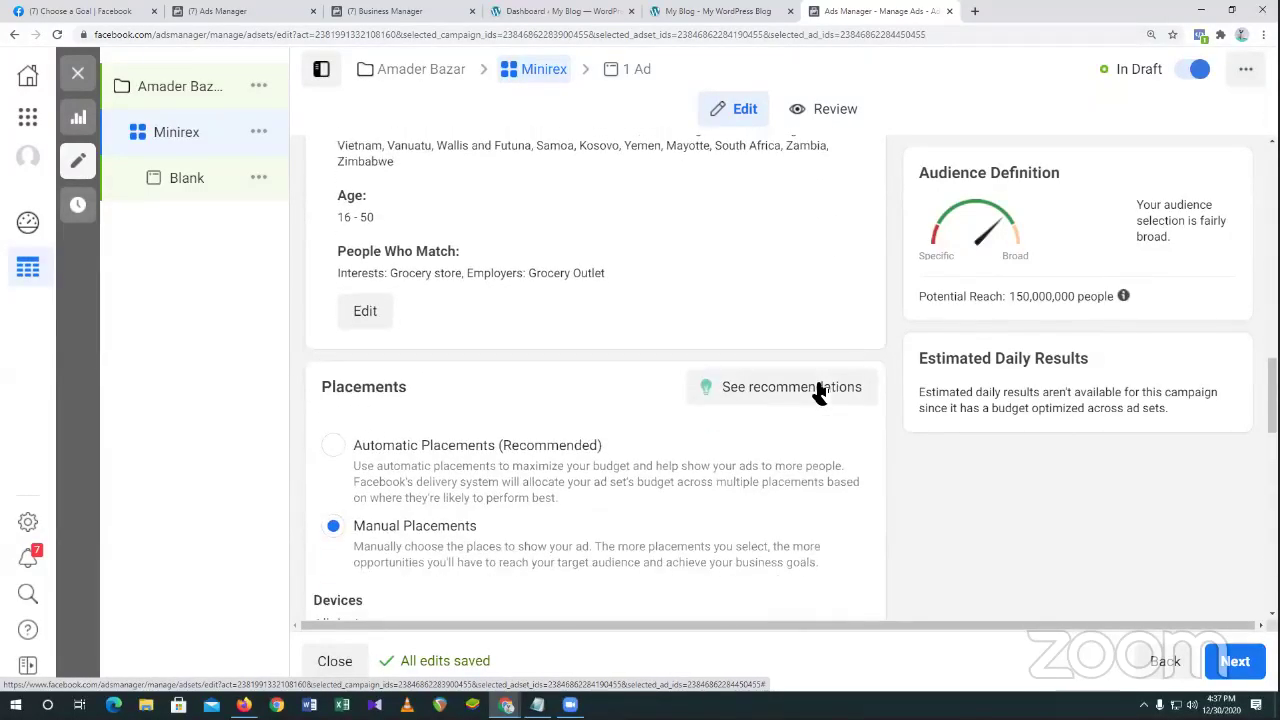
{"action": "scroll", "coordinate": [818, 392], "scroll_direction": "down", "scroll_amount": 1}
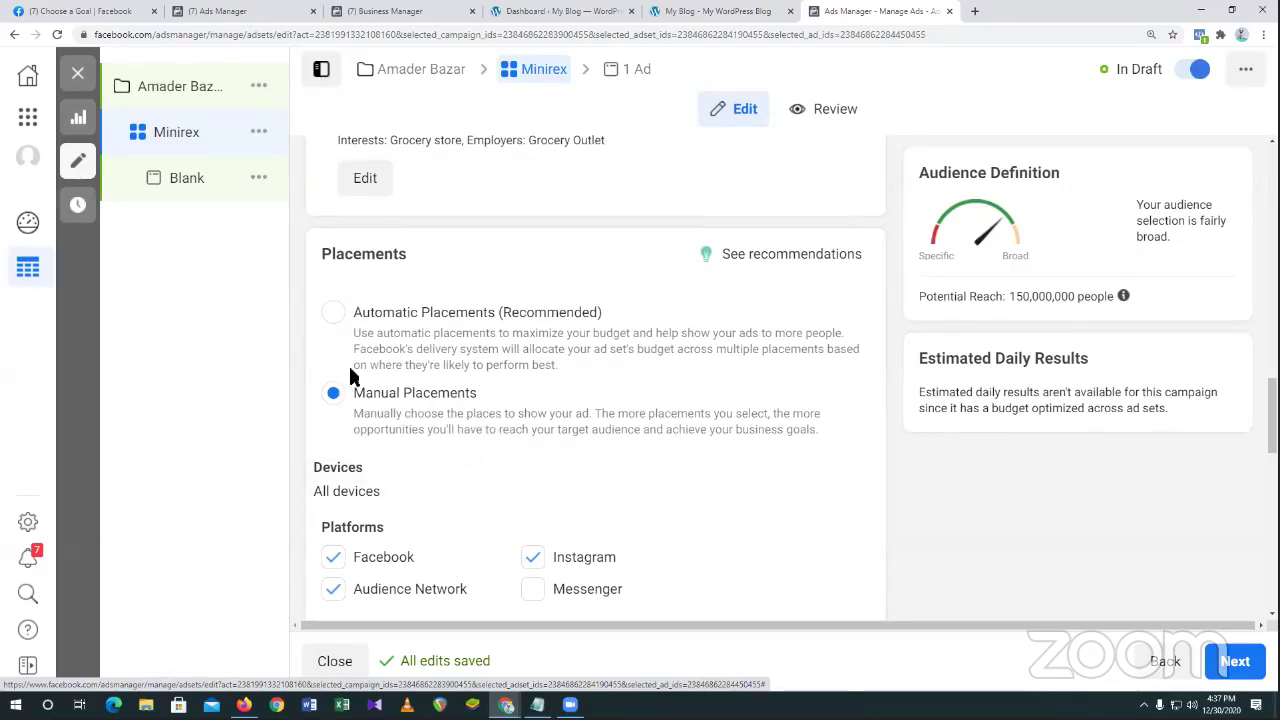
{"action": "scroll", "coordinate": [422, 505], "scroll_direction": "down", "scroll_amount": 2}
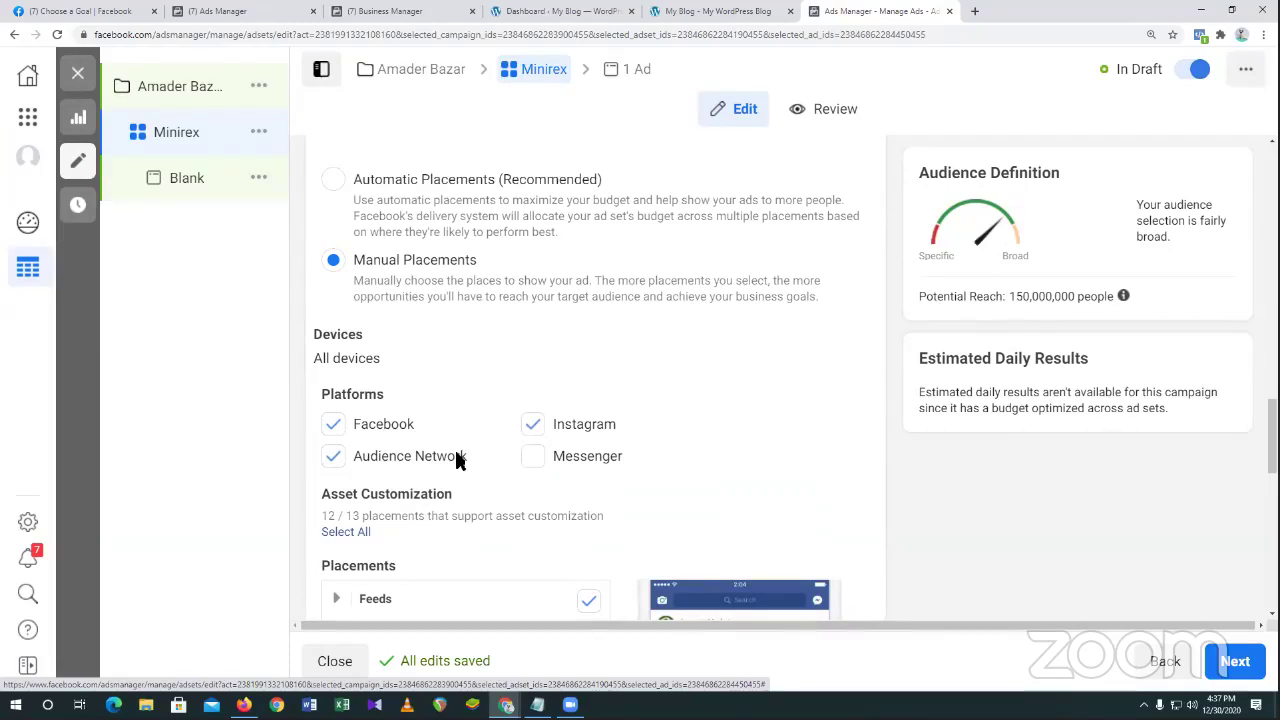
{"action": "scroll", "coordinate": [455, 452], "scroll_direction": "up", "scroll_amount": 3}
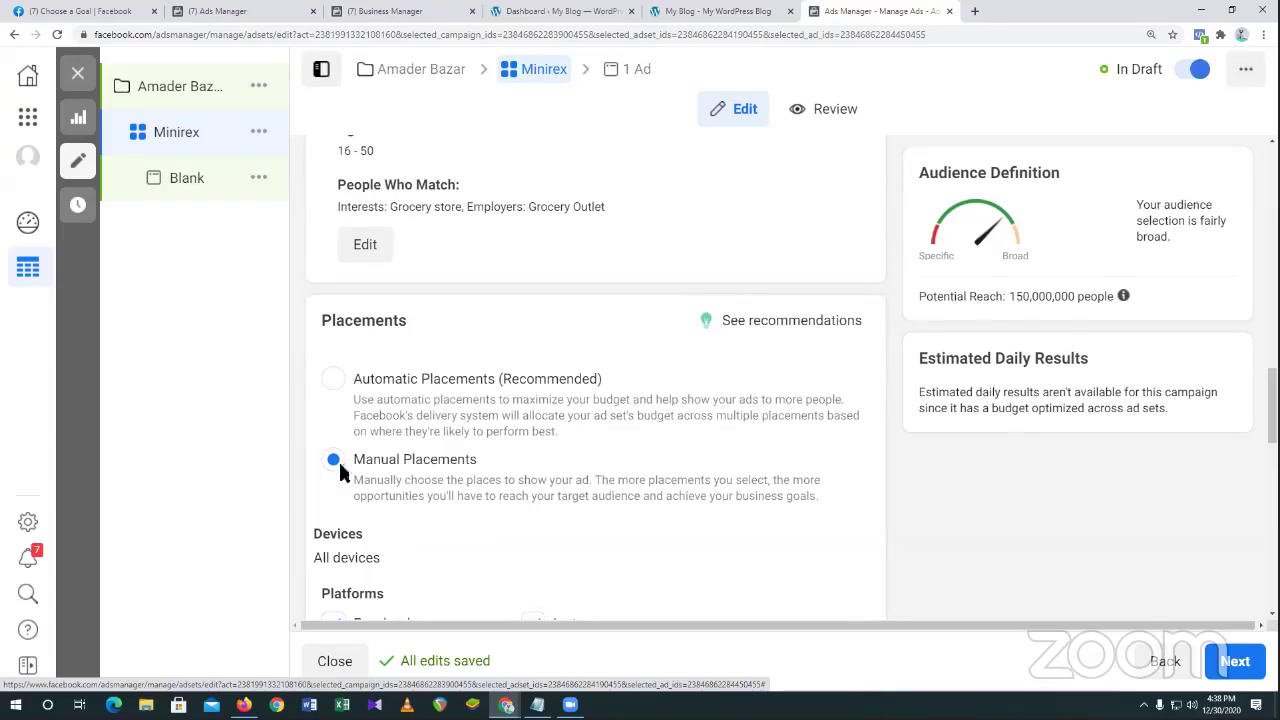
{"action": "scroll", "coordinate": [526, 505], "scroll_direction": "down", "scroll_amount": 2}
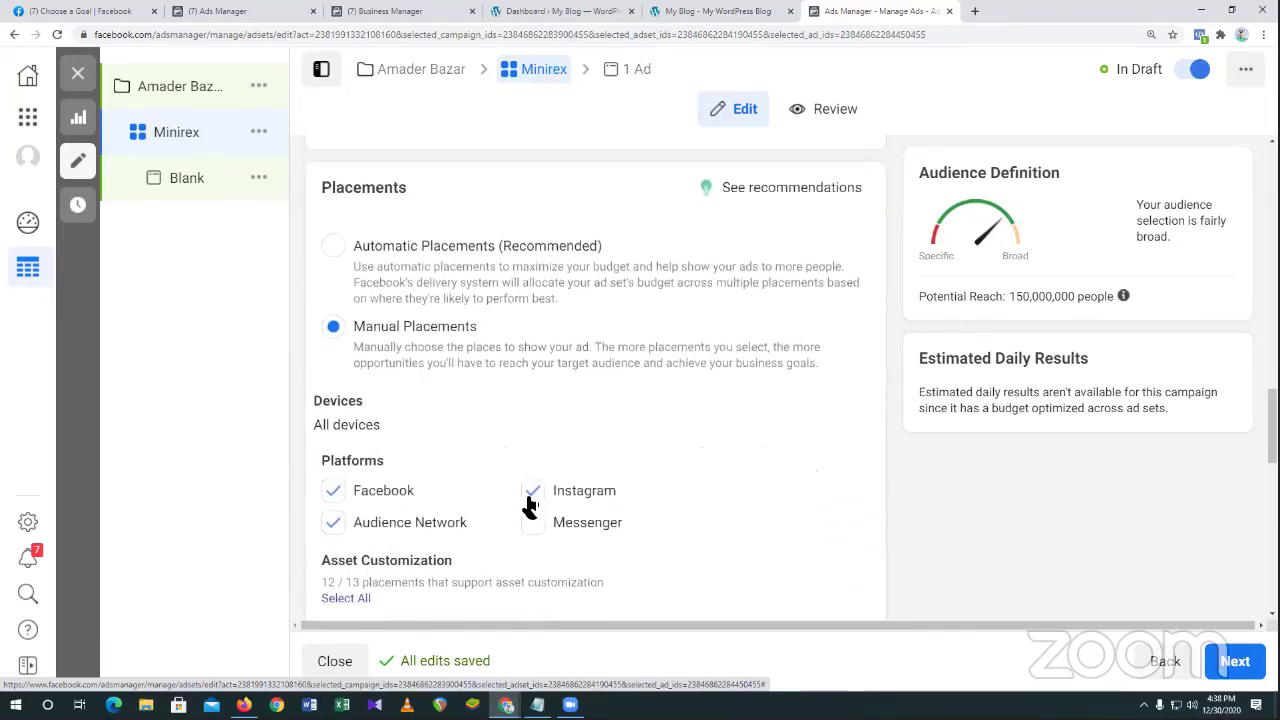
{"action": "left_click", "coordinate": [338, 530]}
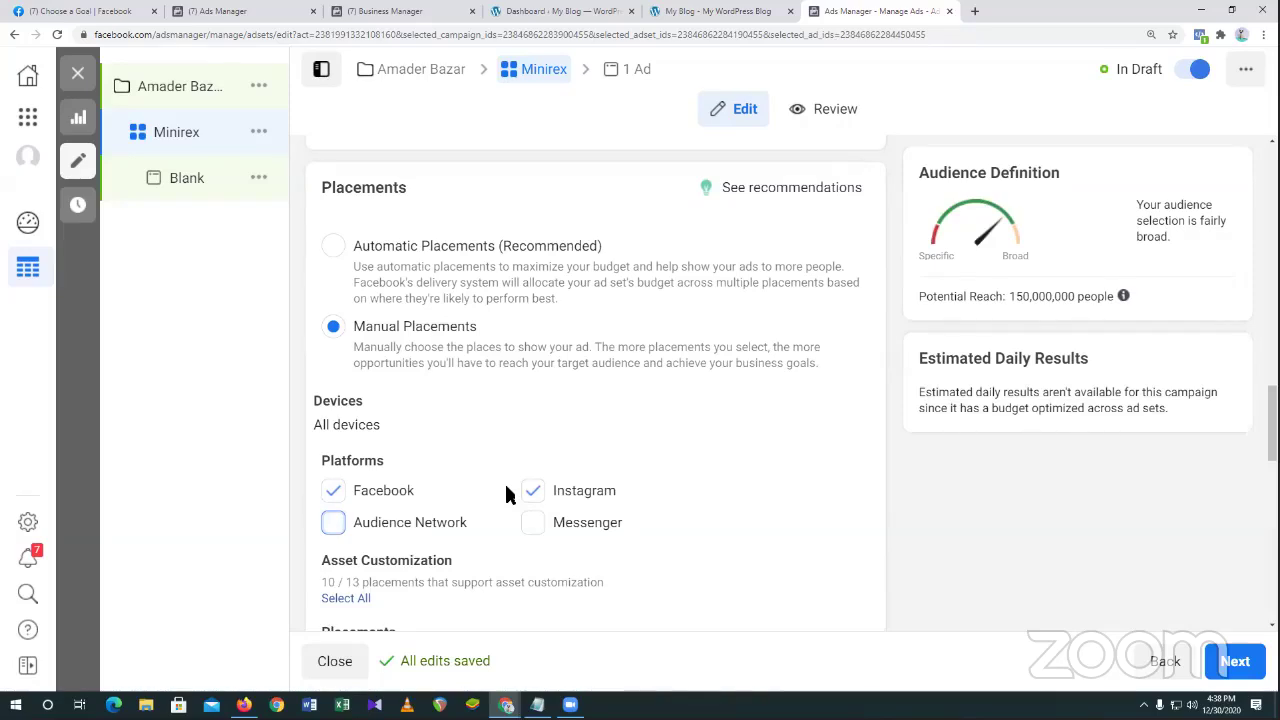
Examine the asset customization, the individual placement categories and the Optimization & Delivery section below them.
{"action": "scroll", "coordinate": [710, 515], "scroll_direction": "down", "scroll_amount": 1}
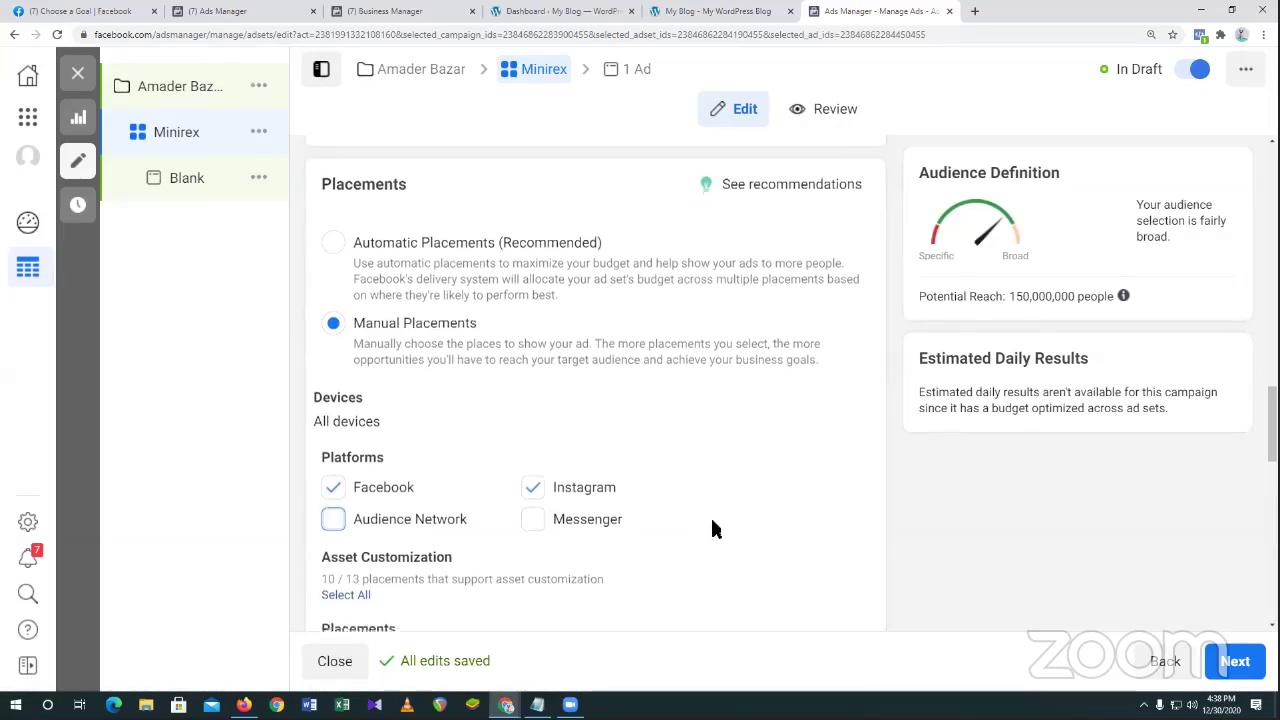
{"action": "scroll", "coordinate": [686, 518], "scroll_direction": "down", "scroll_amount": 2}
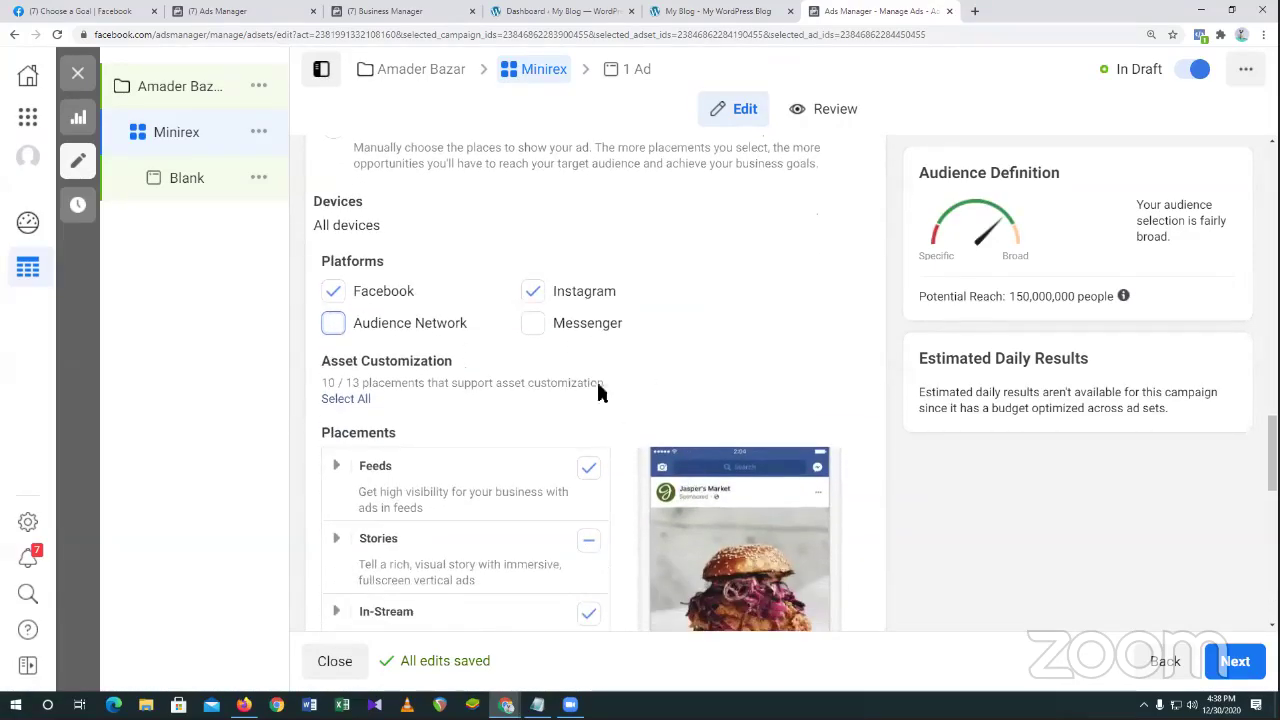
{"action": "scroll", "coordinate": [670, 347], "scroll_direction": "down", "scroll_amount": 1}
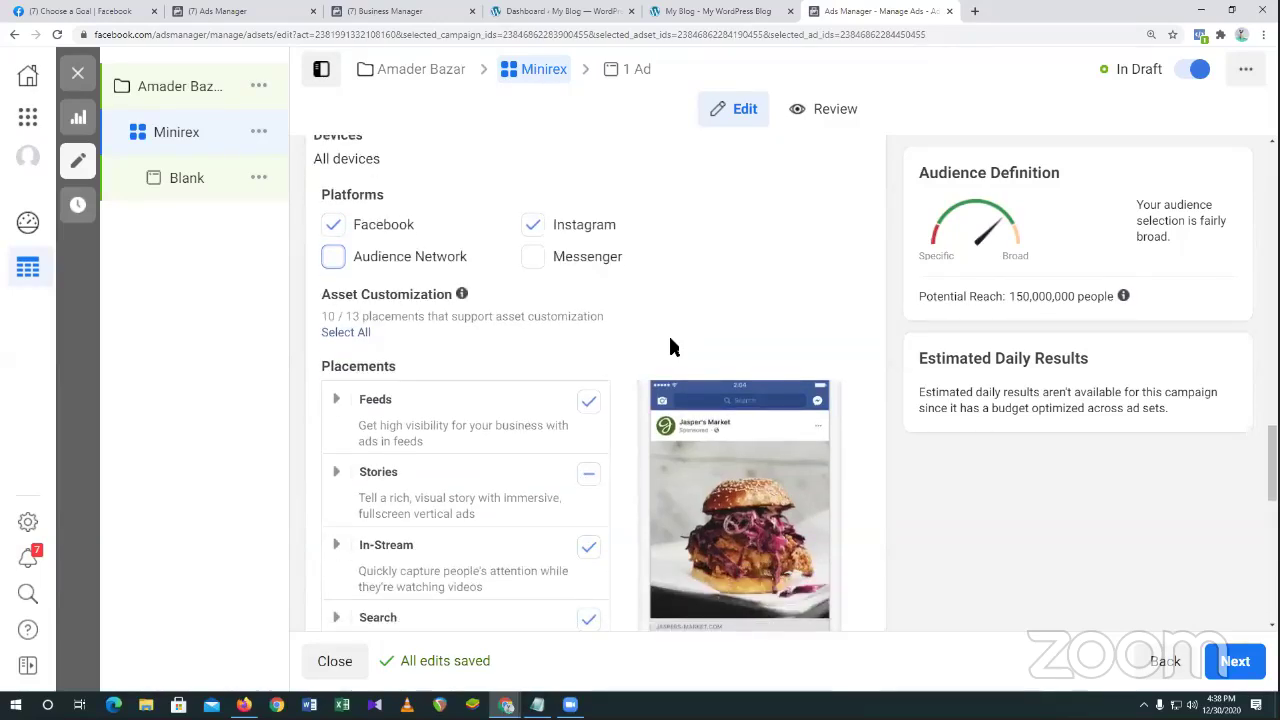
{"action": "scroll", "coordinate": [670, 347], "scroll_direction": "down", "scroll_amount": 3}
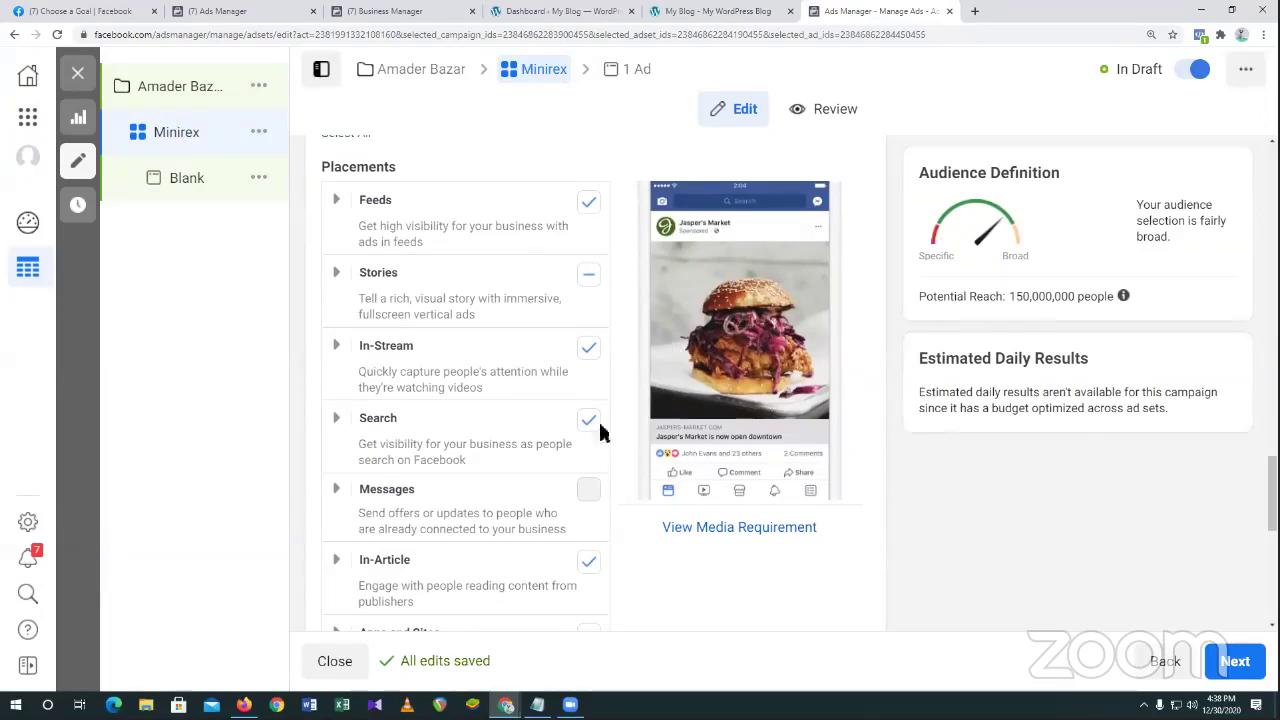
{"action": "scroll", "coordinate": [572, 463], "scroll_direction": "down", "scroll_amount": 1}
{"action": "scroll", "coordinate": [575, 477], "scroll_direction": "down", "scroll_amount": 3}
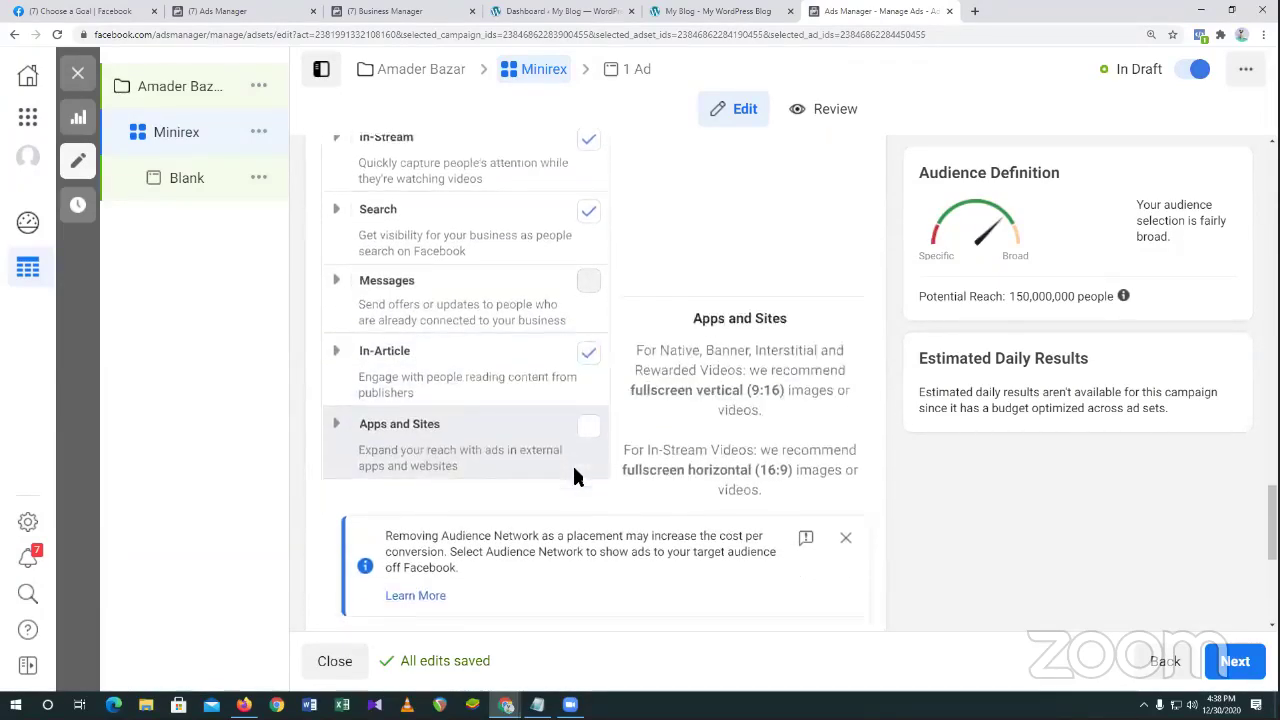
{"action": "scroll", "coordinate": [575, 477], "scroll_direction": "down", "scroll_amount": 1}
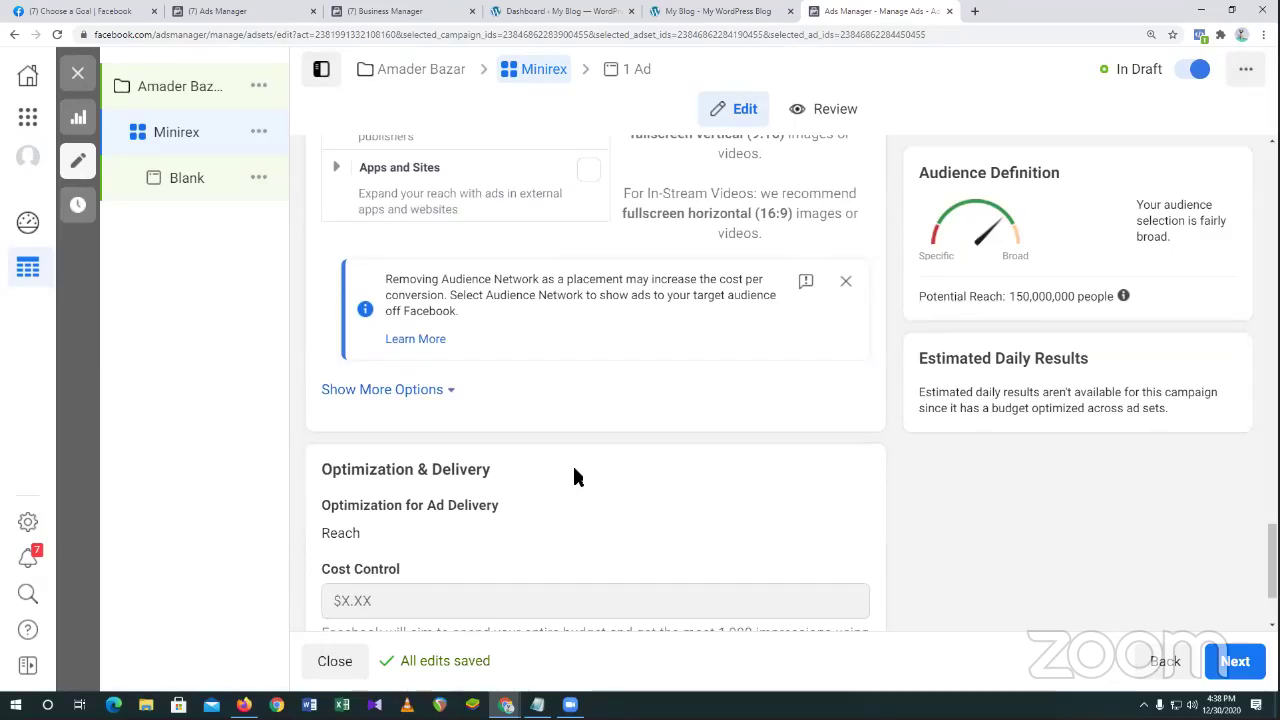
{"action": "scroll", "coordinate": [392, 255], "scroll_direction": "up", "scroll_amount": 1}
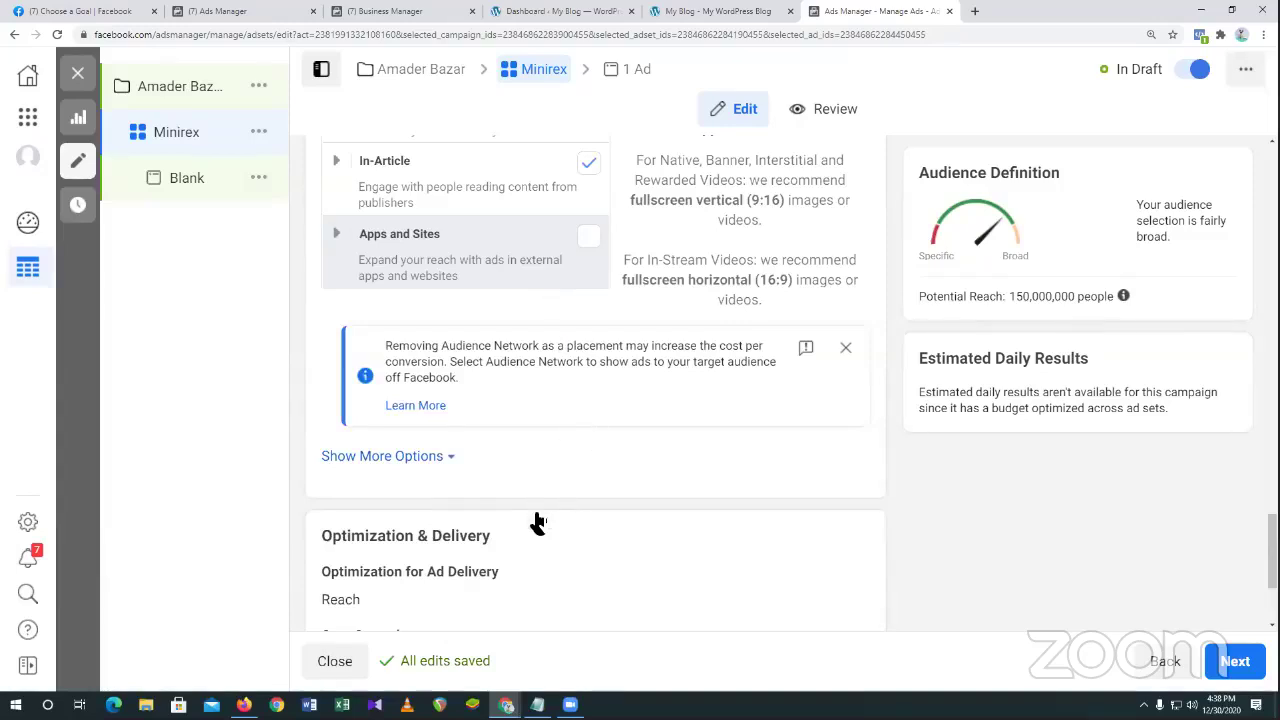
Preview the Stories, In-Stream, Search, In-Article, Apps and Sites, and Messages placements and read their recommended media formats.
{"action": "scroll", "coordinate": [542, 525], "scroll_direction": "up", "scroll_amount": 3}
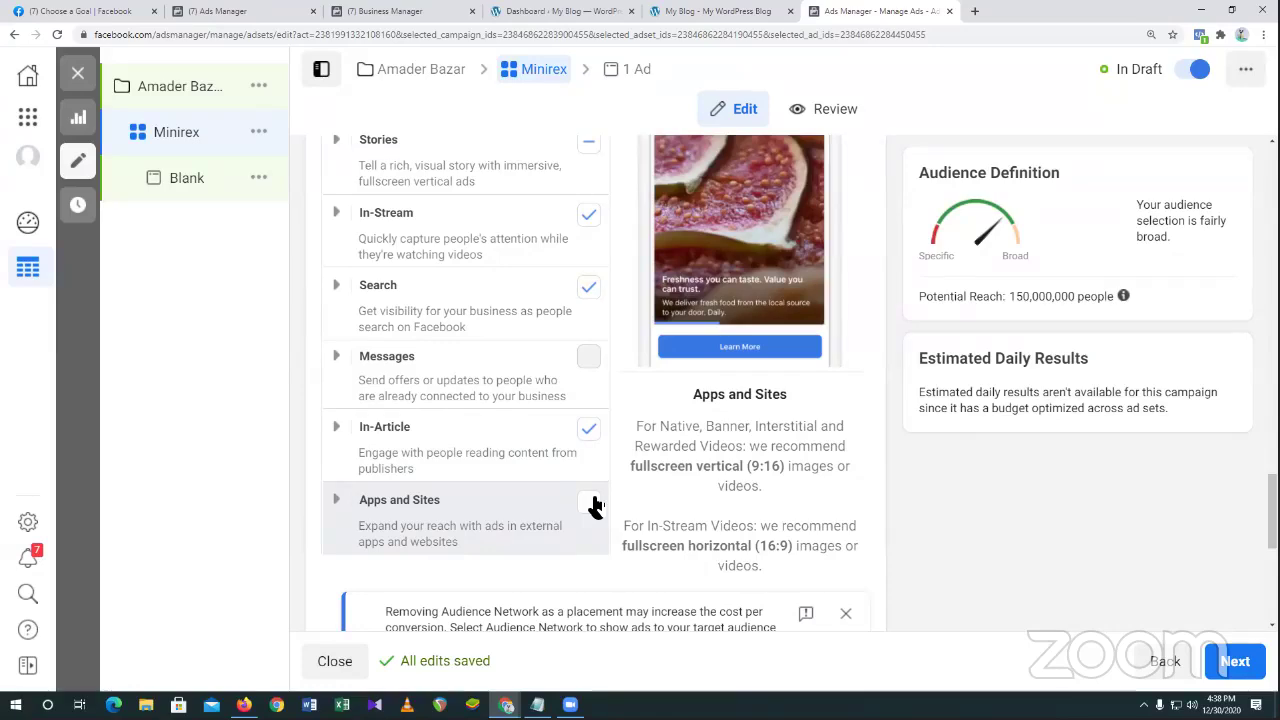
{"action": "scroll", "coordinate": [588, 490], "scroll_direction": "up", "scroll_amount": 3}
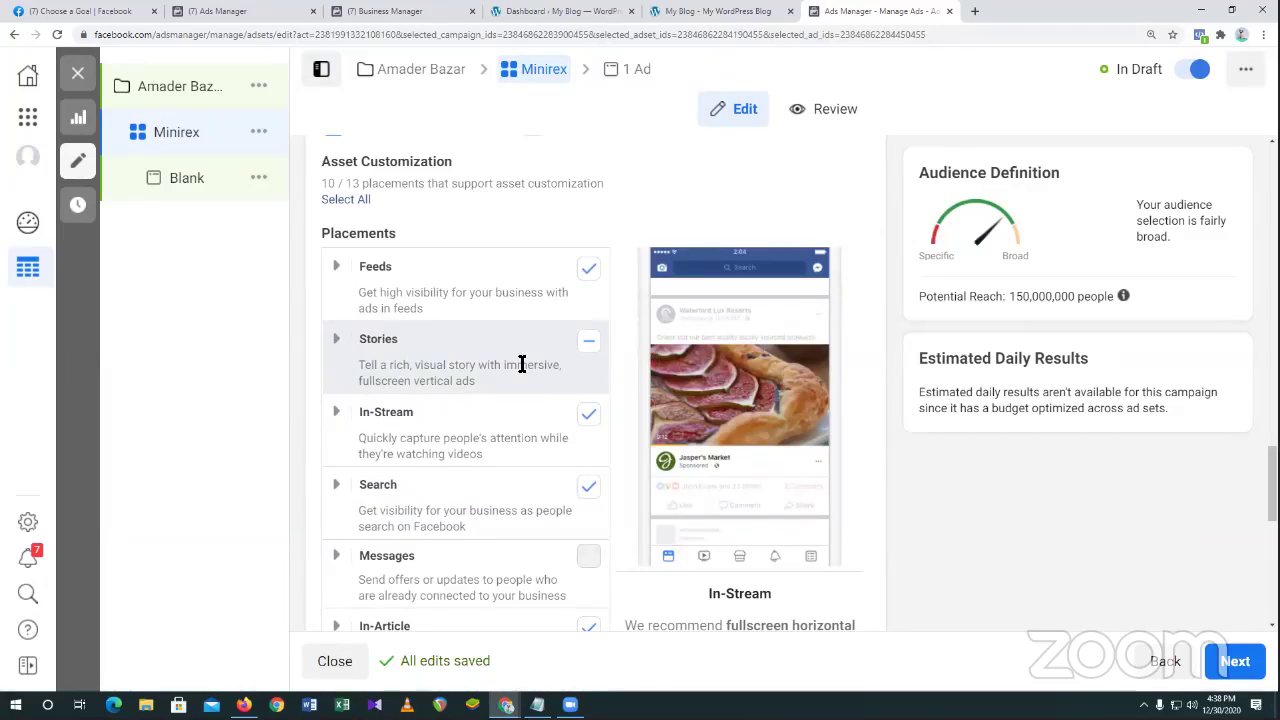
{"action": "left_click", "coordinate": [522, 360]}
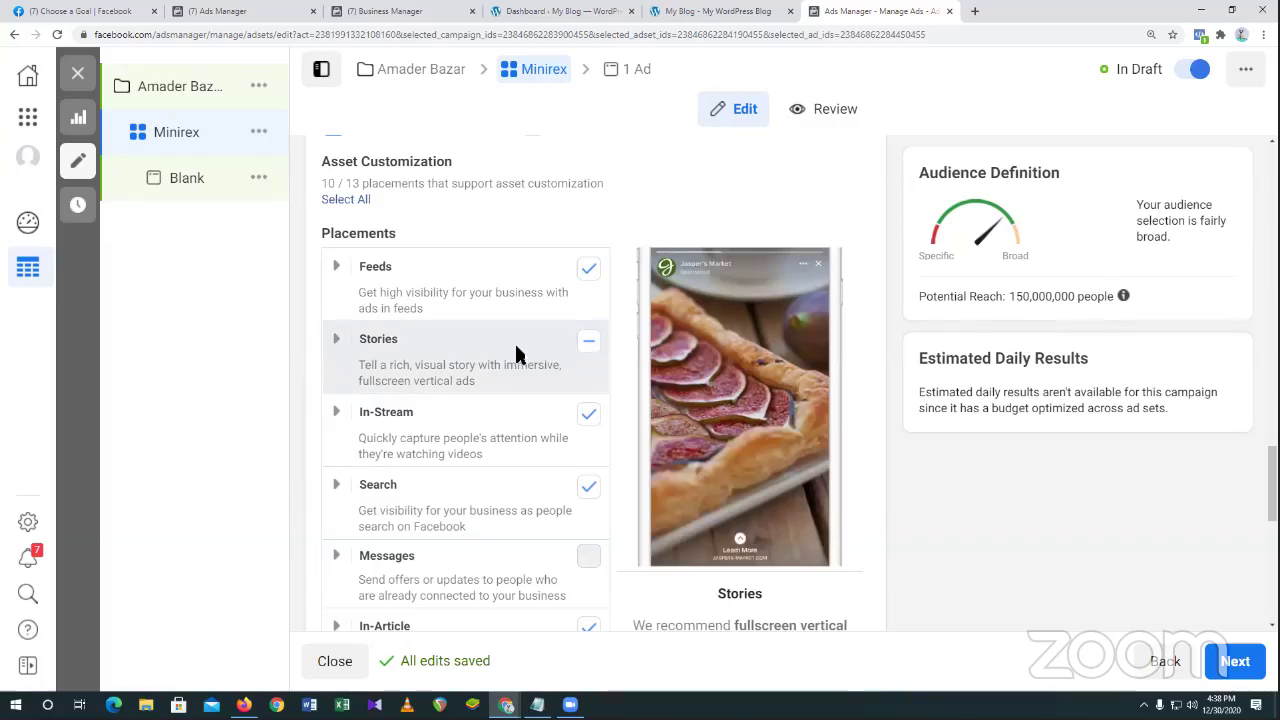
{"action": "left_click", "coordinate": [500, 424]}
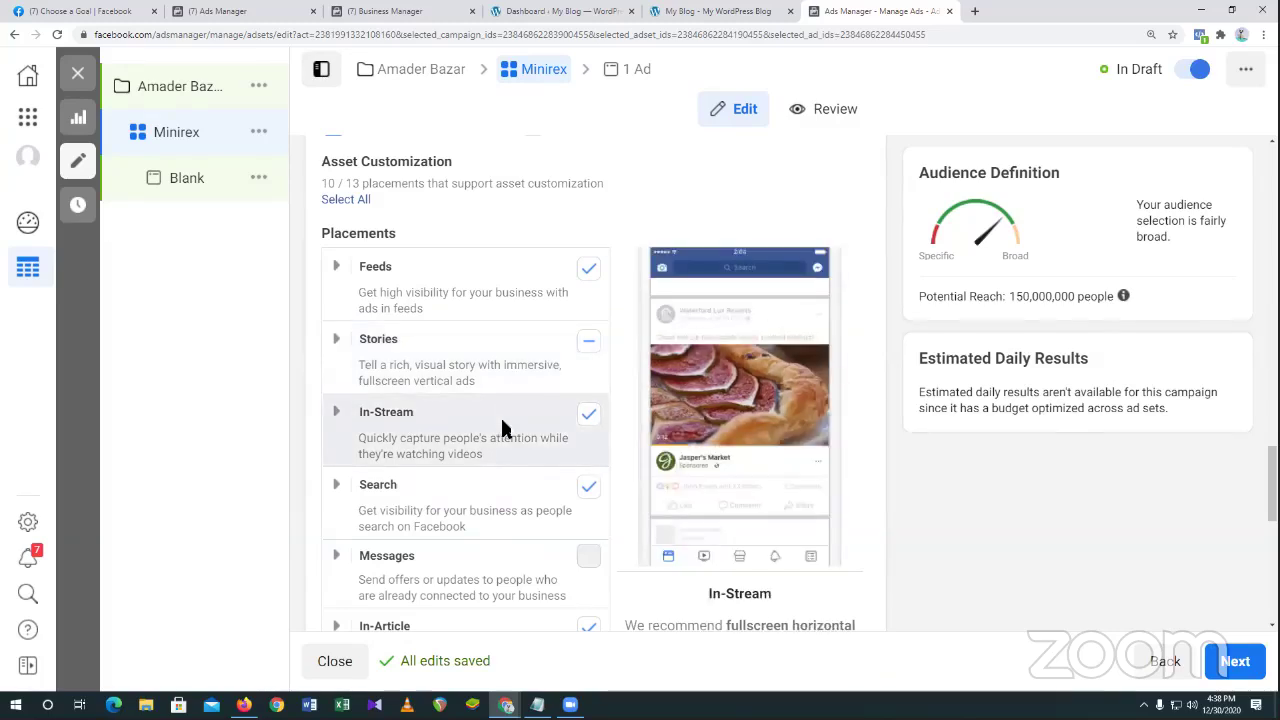
{"action": "scroll", "coordinate": [502, 421], "scroll_direction": "down", "scroll_amount": 1}
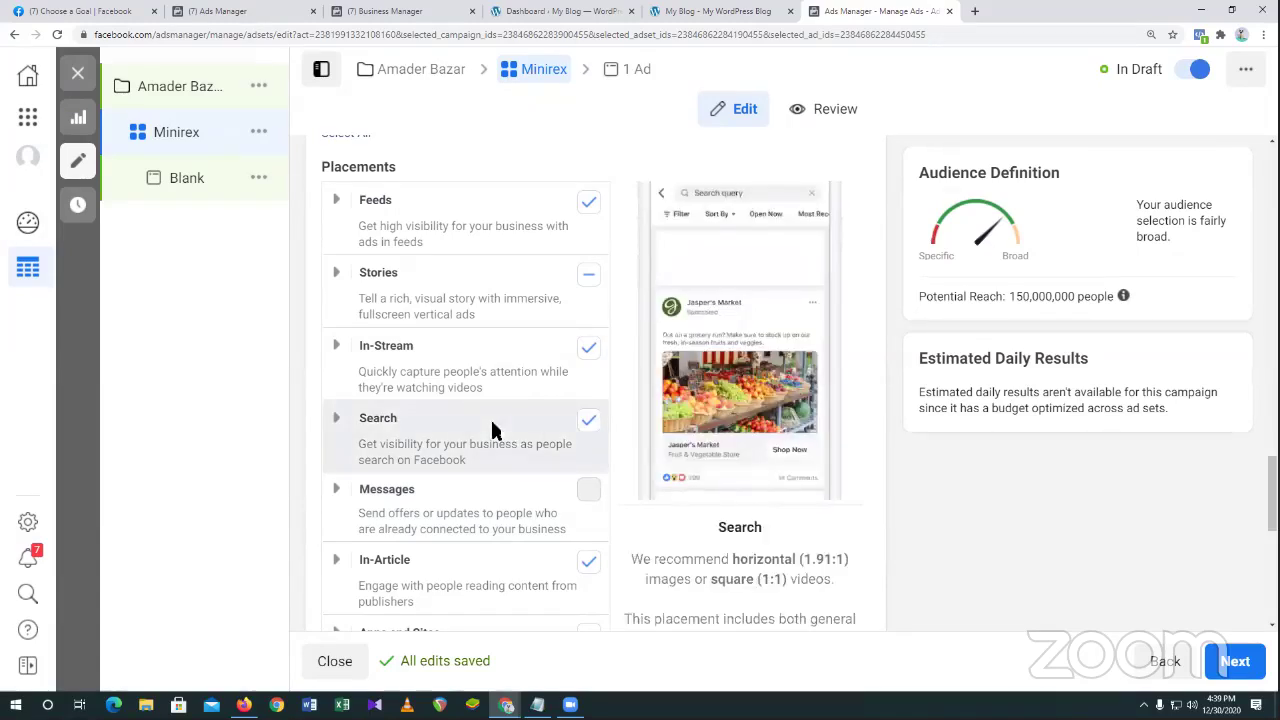
{"action": "scroll", "coordinate": [503, 425], "scroll_direction": "down", "scroll_amount": 1}
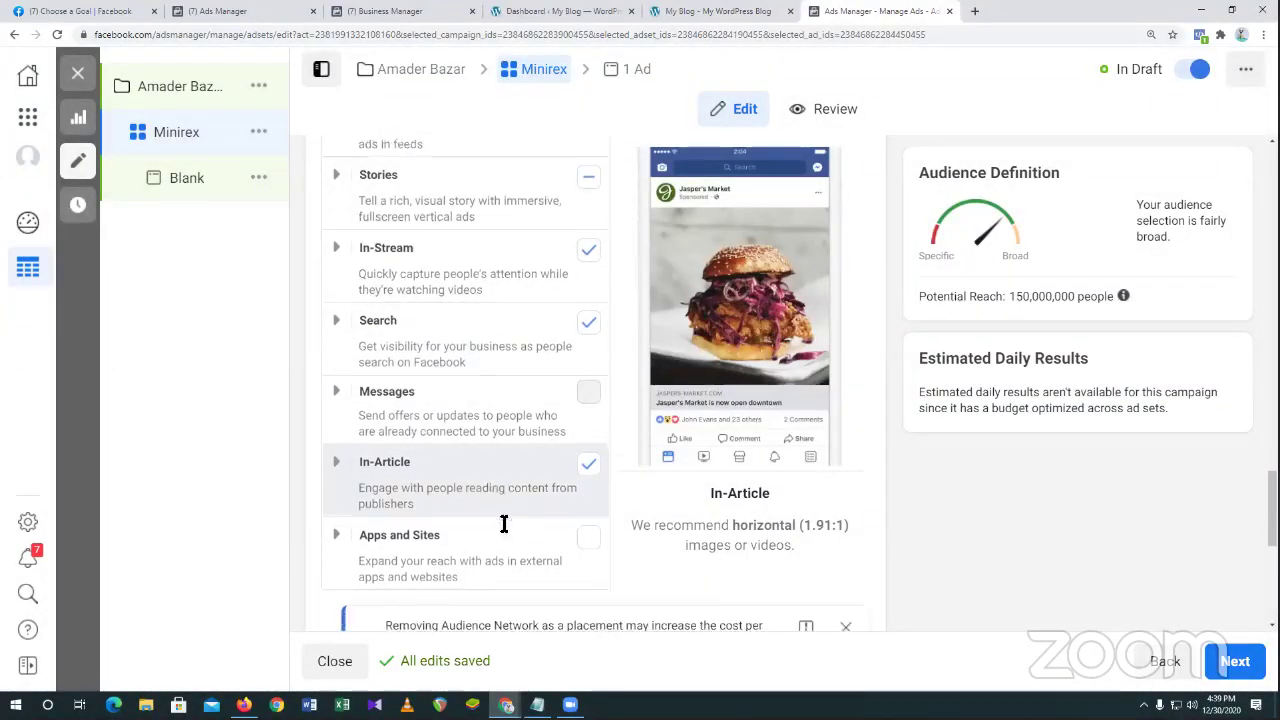
{"action": "scroll", "coordinate": [480, 515], "scroll_direction": "down", "scroll_amount": 1}
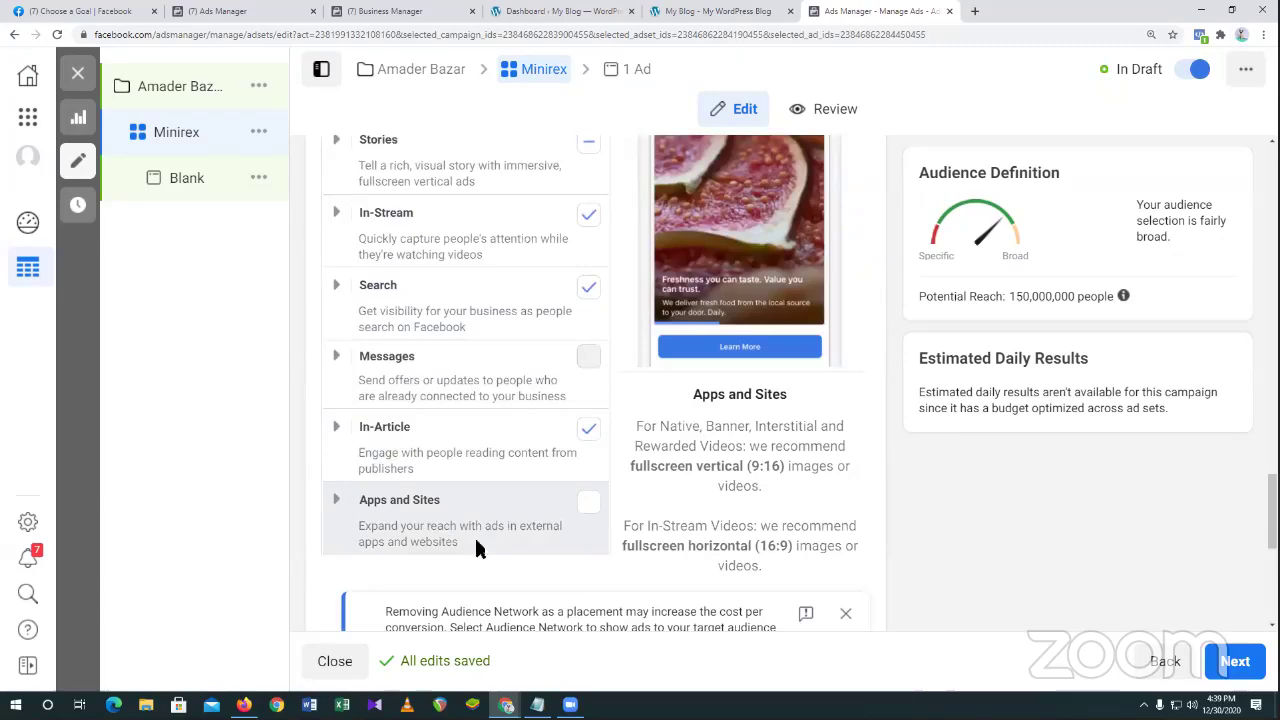
{"action": "scroll", "coordinate": [478, 540], "scroll_direction": "down", "scroll_amount": 2}
{"action": "scroll", "coordinate": [480, 540], "scroll_direction": "up", "scroll_amount": 5}
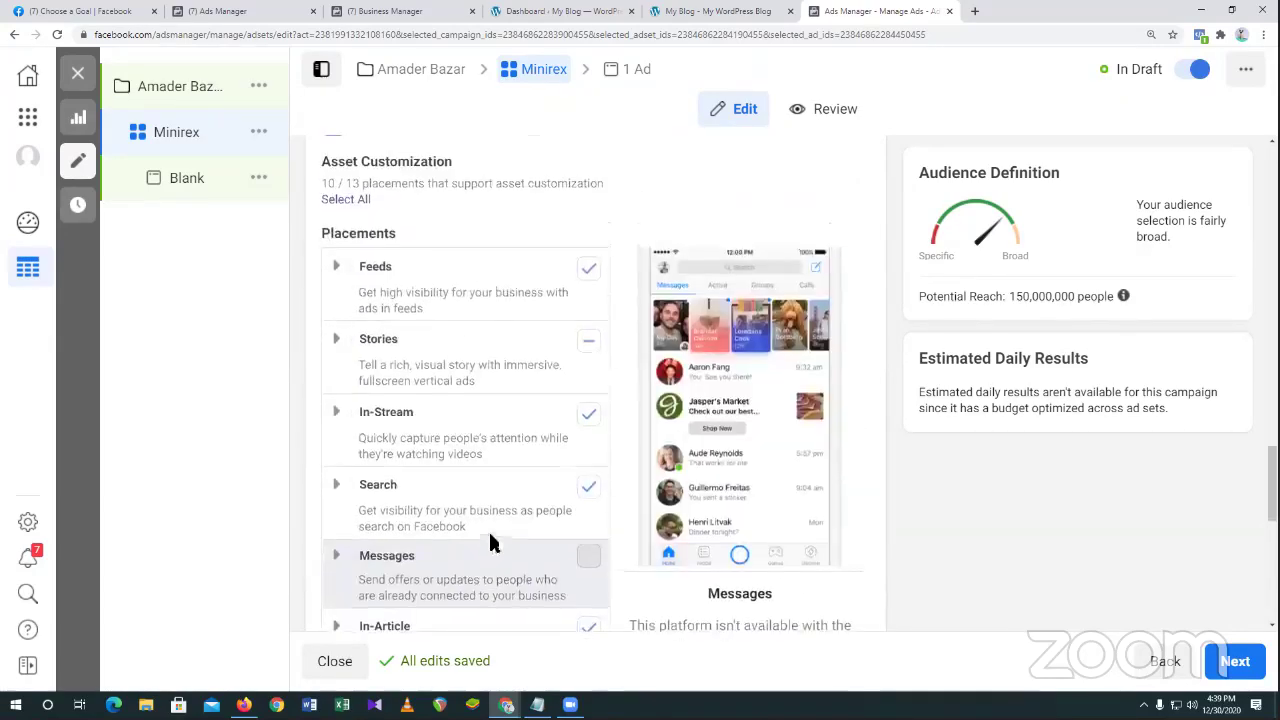
{"action": "scroll", "coordinate": [560, 480], "scroll_direction": "down", "scroll_amount": 2}
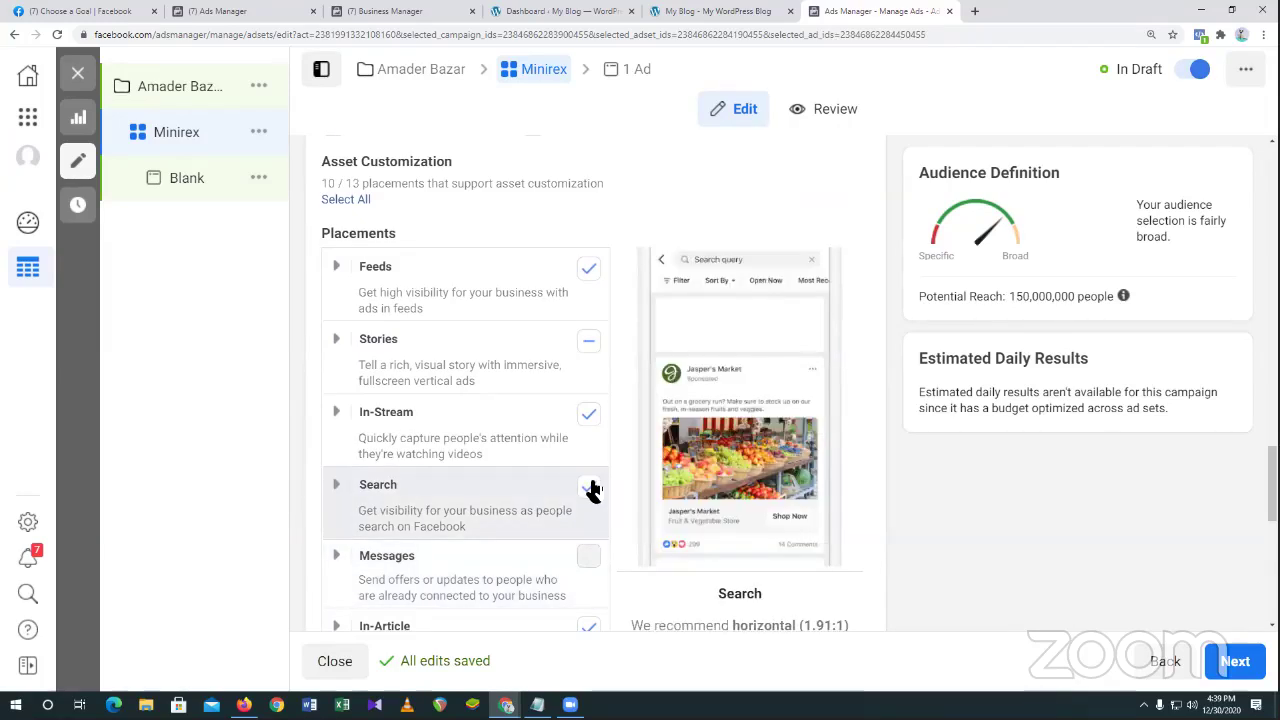
{"action": "scroll", "coordinate": [591, 489], "scroll_direction": "down", "scroll_amount": 2}
{"action": "left_click", "coordinate": [588, 353]}
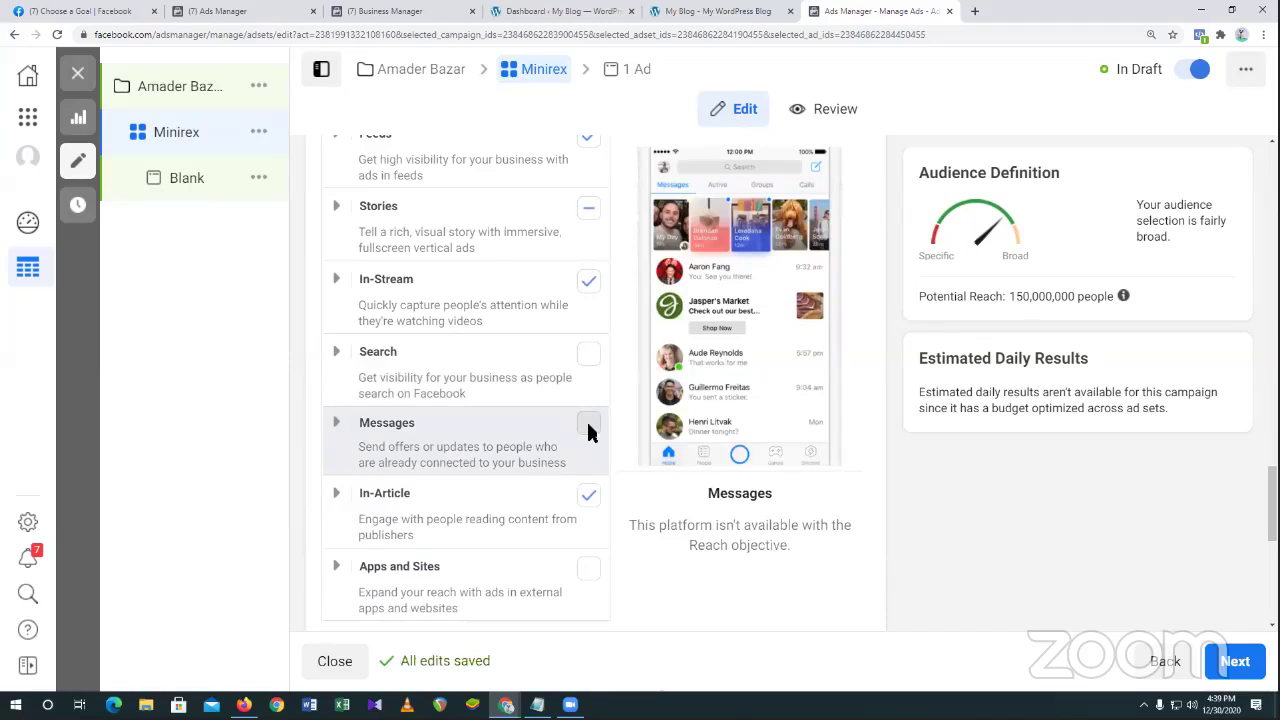
{"action": "left_click", "coordinate": [589, 360]}
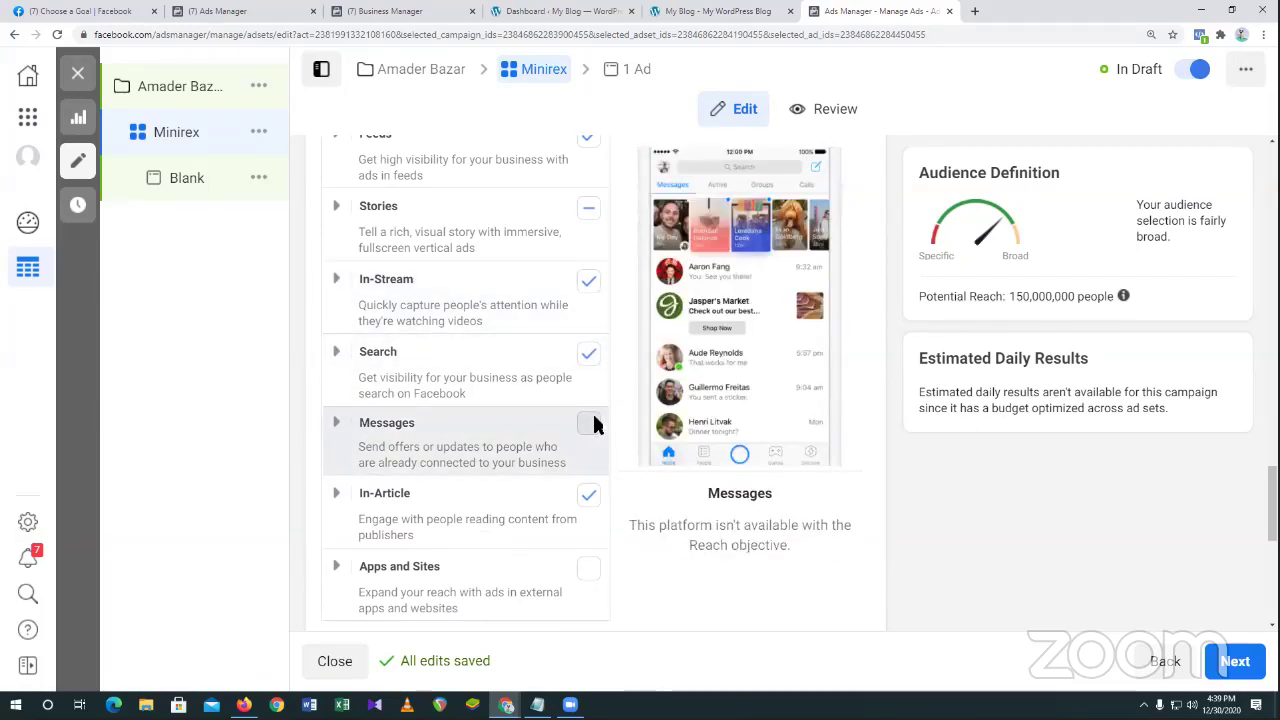
Add Messenger to the platforms selected under the ad set's manual placements.
{"action": "scroll", "coordinate": [593, 424], "scroll_direction": "up", "scroll_amount": 4}
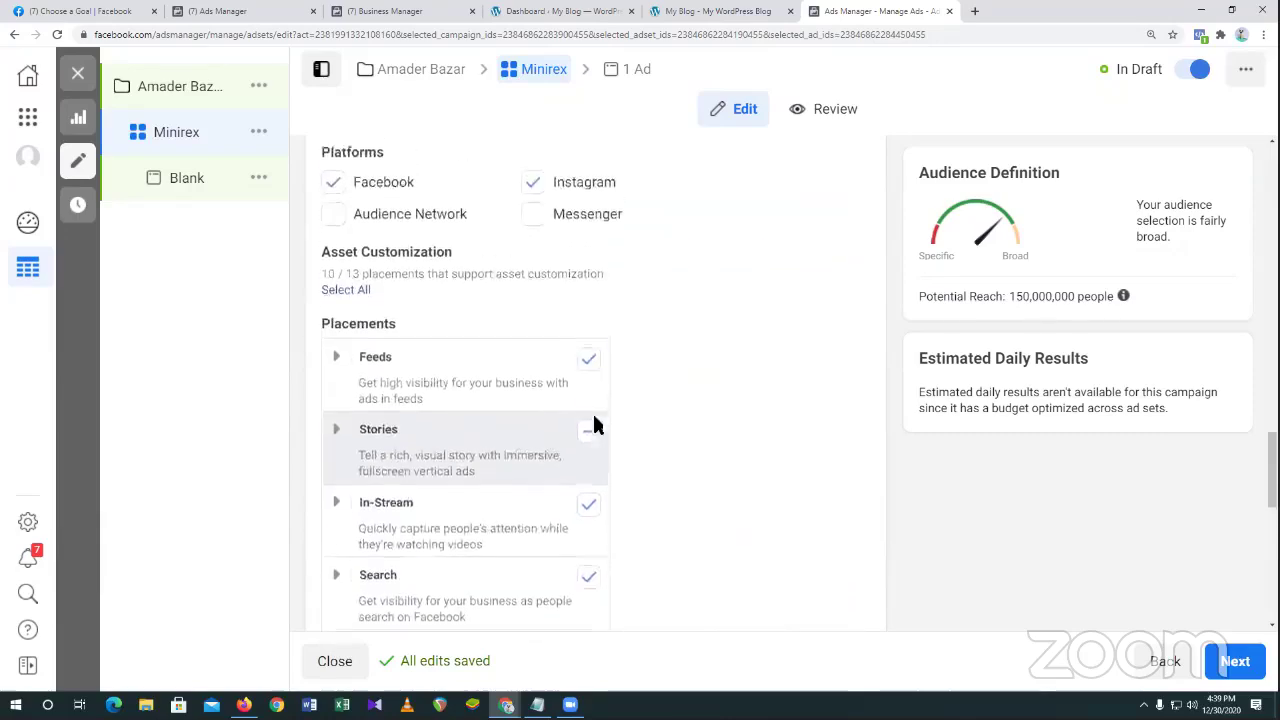
{"action": "left_click", "coordinate": [532, 390]}
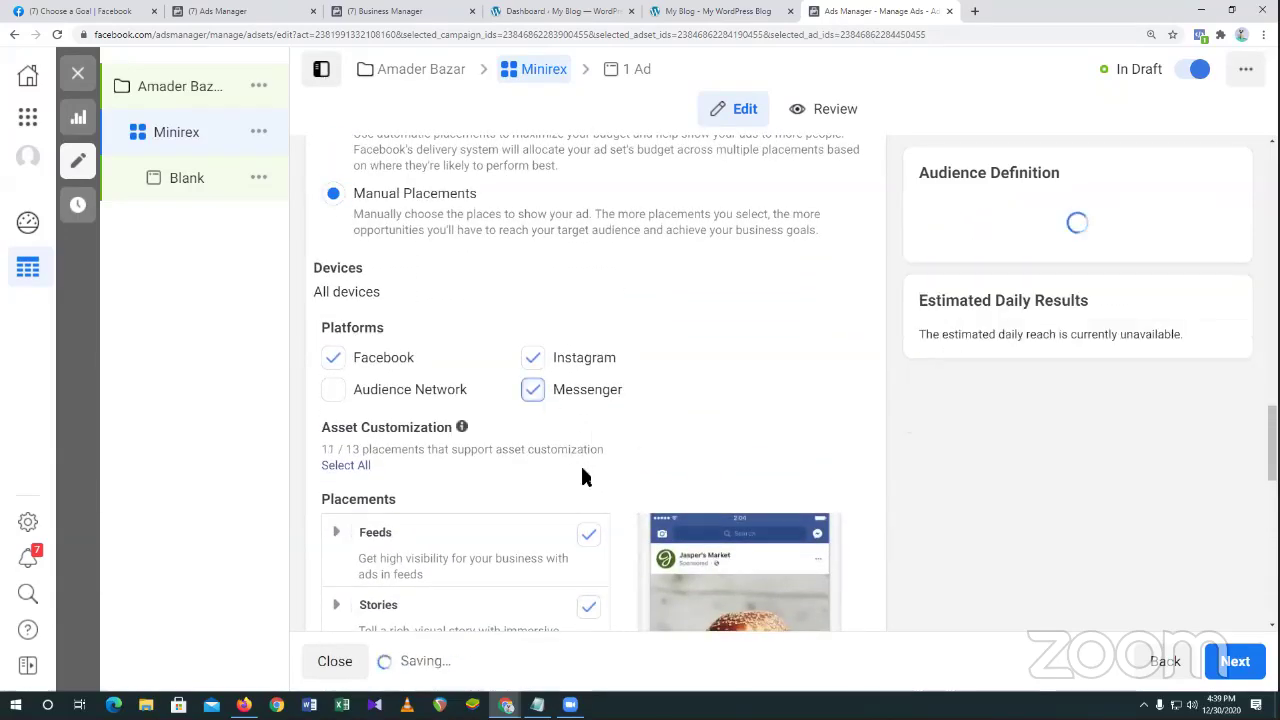
{"action": "scroll", "coordinate": [566, 443], "scroll_direction": "down", "scroll_amount": 1}
{"action": "scroll", "coordinate": [566, 443], "scroll_direction": "down", "scroll_amount": 3}
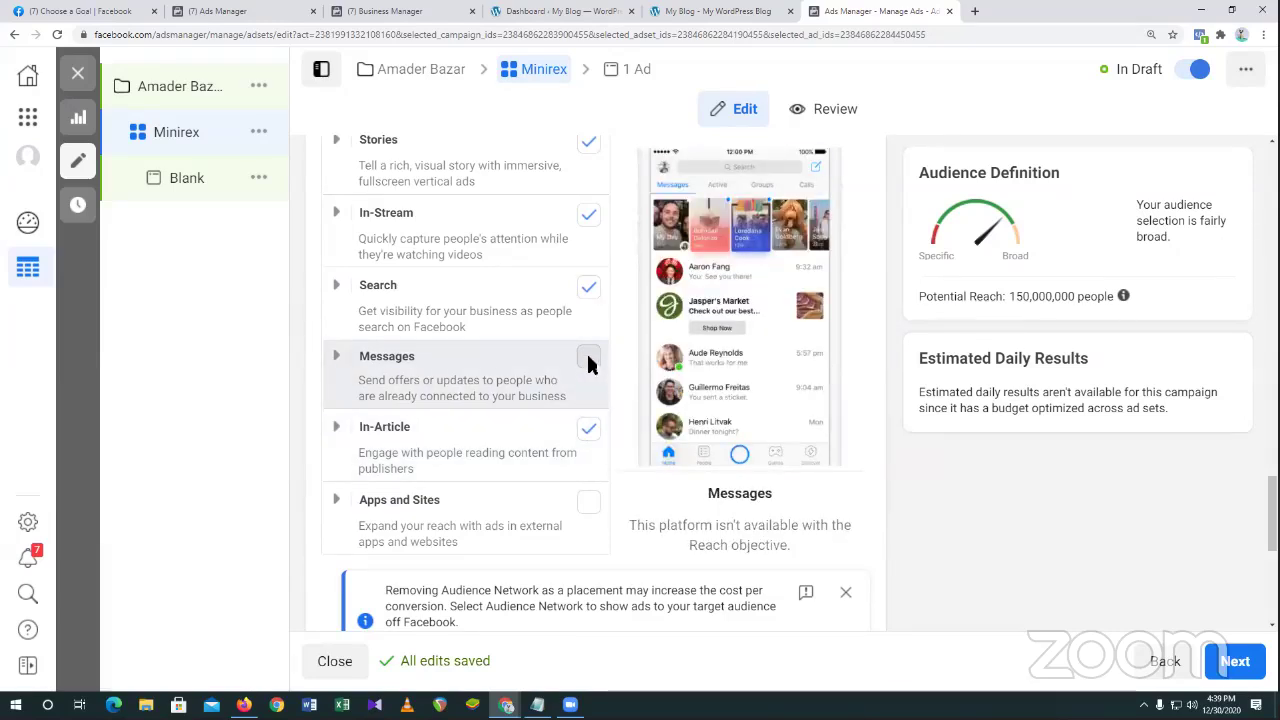
Check the availability note for the Messages placement and the notice and Optimization & Delivery section below the placement list.
{"action": "scroll", "coordinate": [588, 365], "scroll_direction": "up", "scroll_amount": 4}
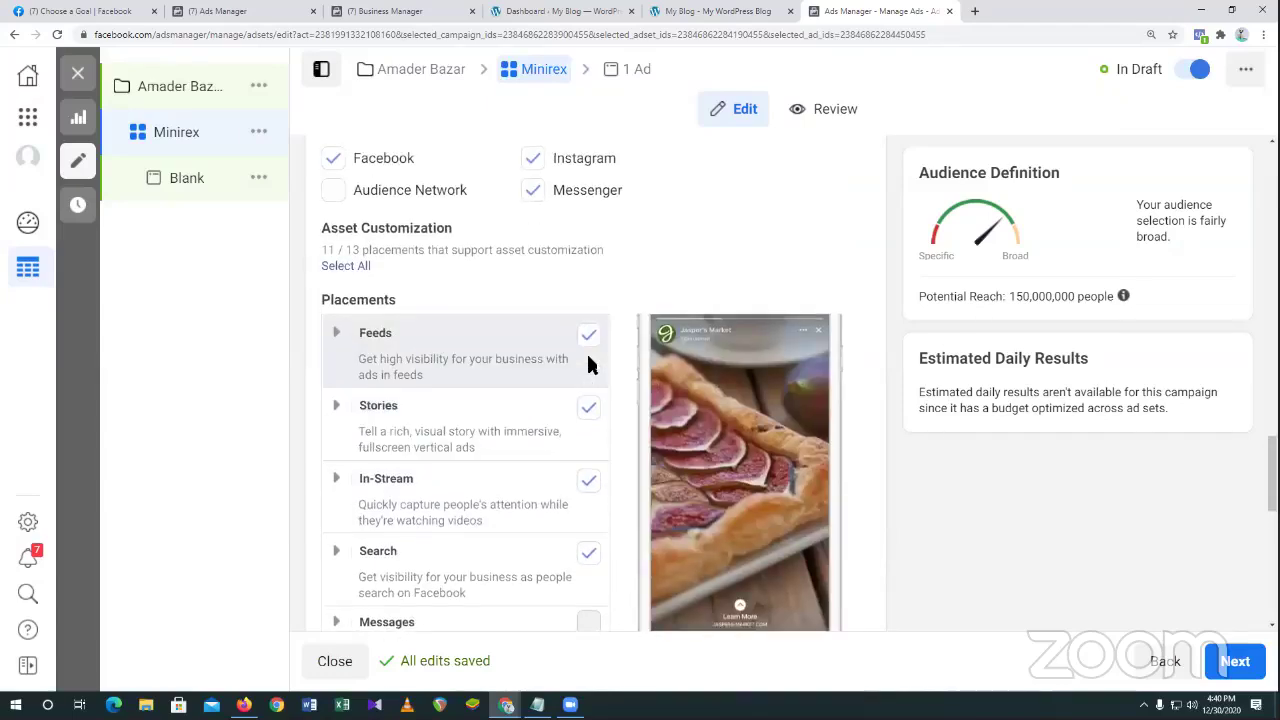
{"action": "scroll", "coordinate": [588, 365], "scroll_direction": "down", "scroll_amount": 4}
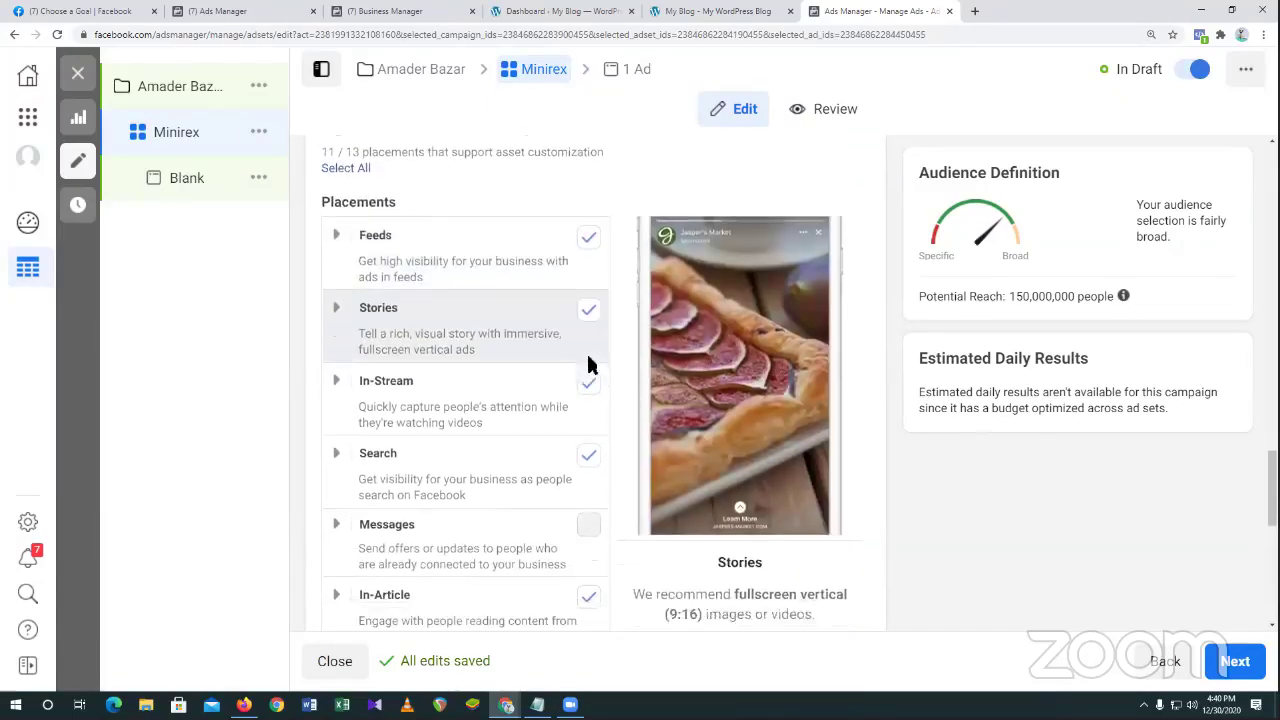
{"action": "scroll", "coordinate": [586, 301], "scroll_direction": "down", "scroll_amount": 1}
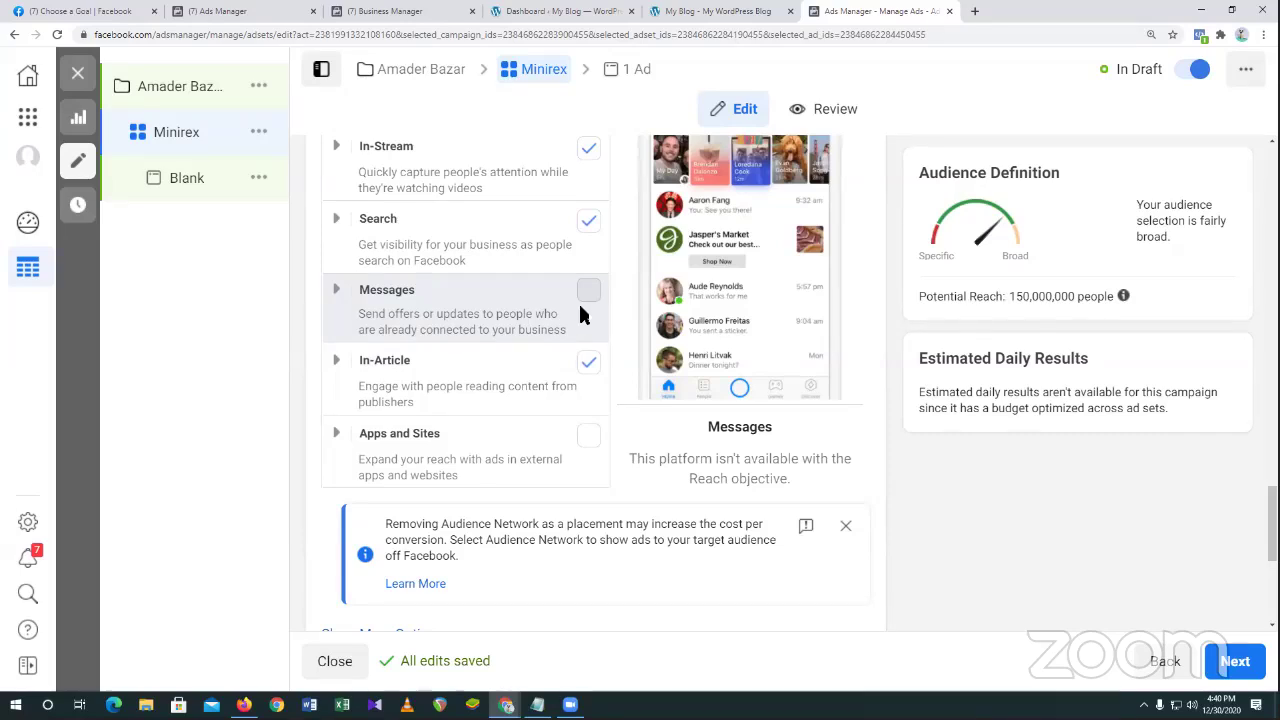
{"action": "right_click", "coordinate": [712, 455]}
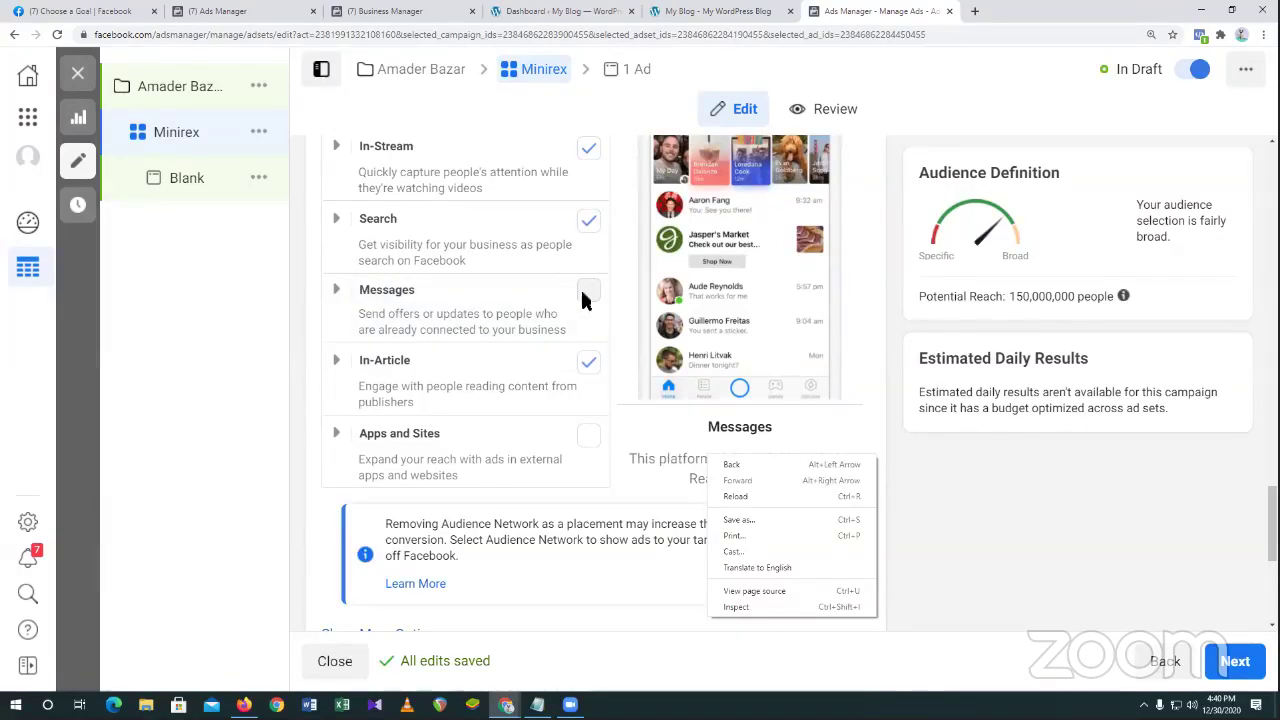
{"action": "left_click", "coordinate": [645, 453]}
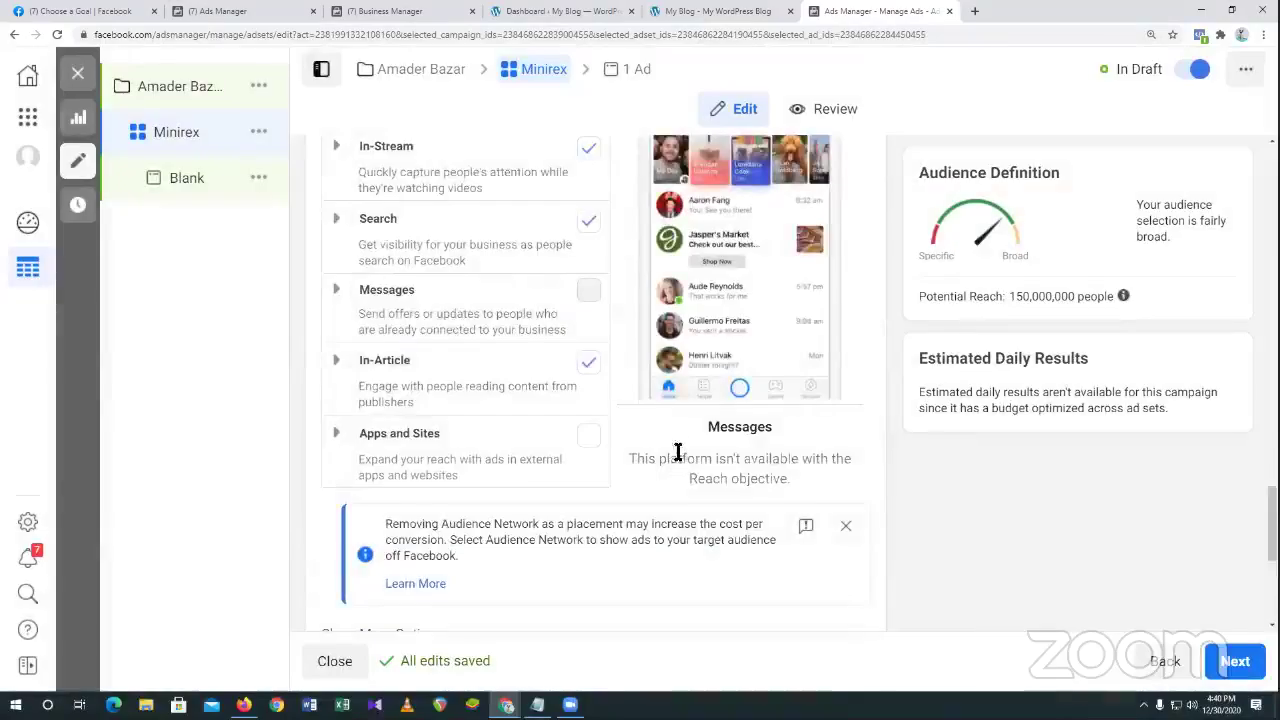
{"action": "scroll", "coordinate": [672, 470], "scroll_direction": "down", "scroll_amount": 3}
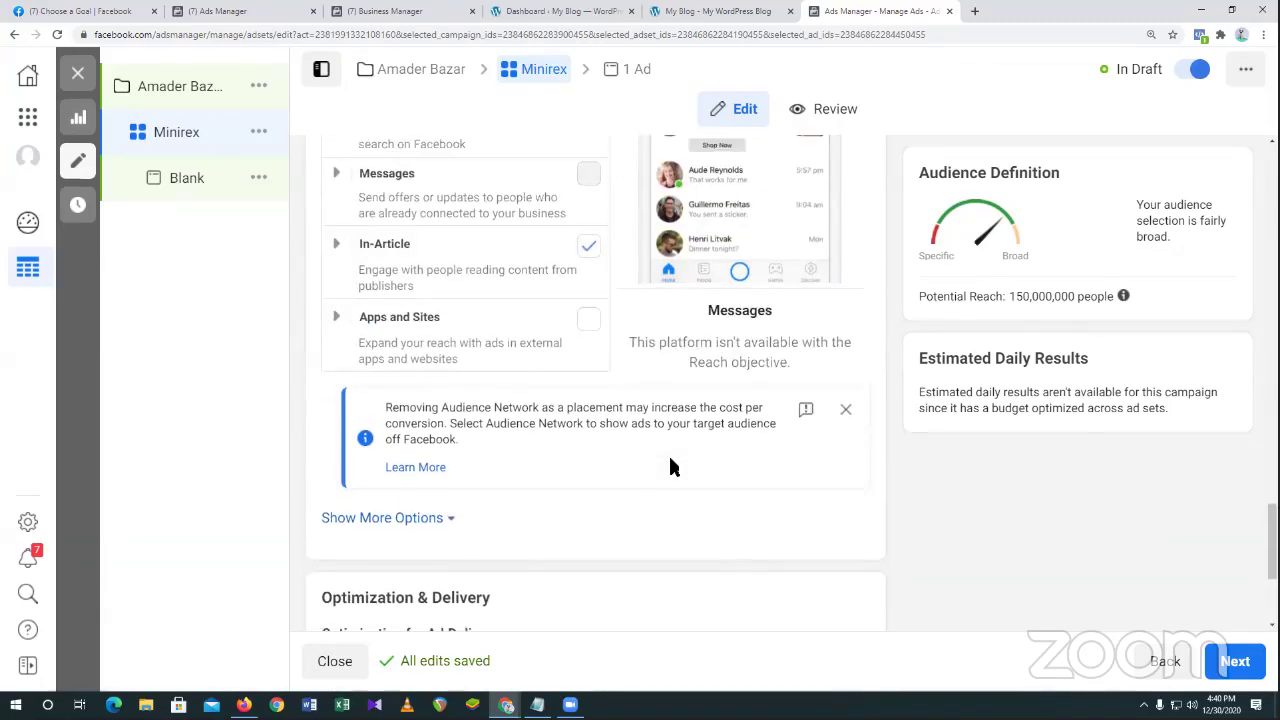
{"action": "scroll", "coordinate": [668, 453], "scroll_direction": "down", "scroll_amount": 1}
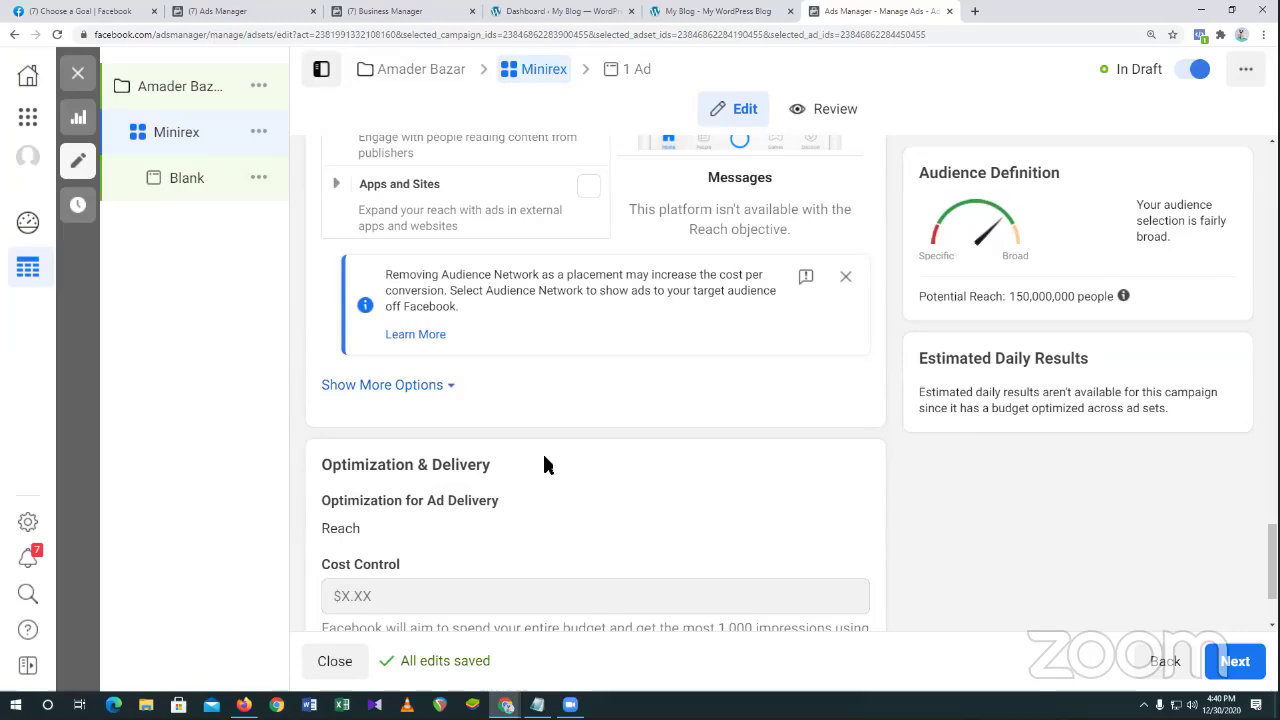
Exclude the In-Stream and Search placements from the ad set's manual placements.
{"action": "scroll", "coordinate": [545, 463], "scroll_direction": "up", "scroll_amount": 4}
{"action": "scroll", "coordinate": [545, 457], "scroll_direction": "up", "scroll_amount": 1}
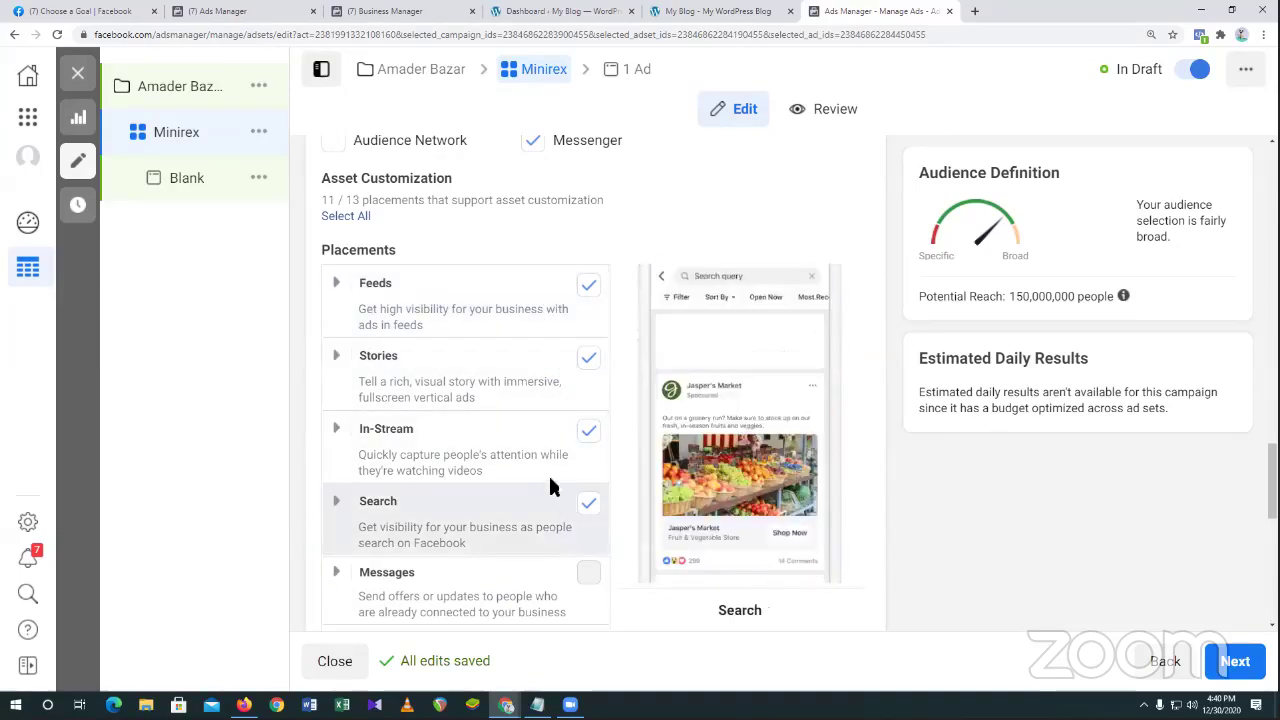
{"action": "scroll", "coordinate": [555, 564], "scroll_direction": "down", "scroll_amount": 2}
{"action": "scroll", "coordinate": [558, 550], "scroll_direction": "up", "scroll_amount": 3}
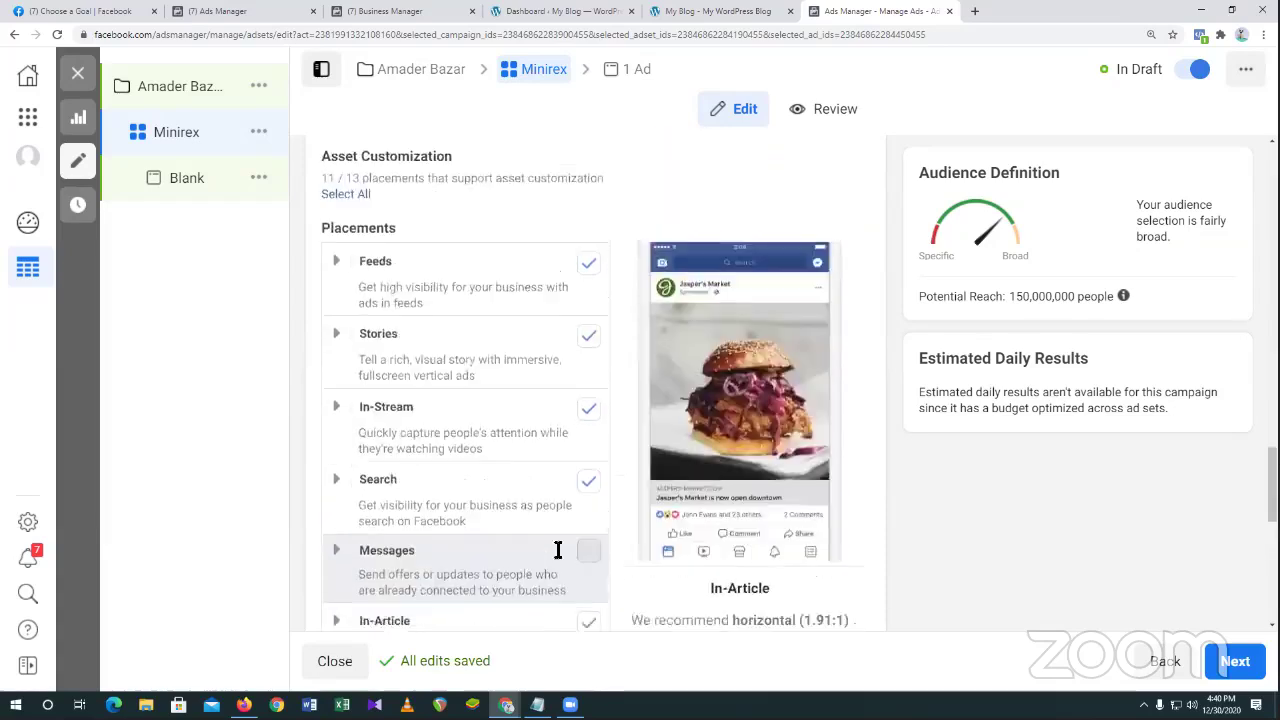
{"action": "scroll", "coordinate": [586, 363], "scroll_direction": "down", "scroll_amount": 1}
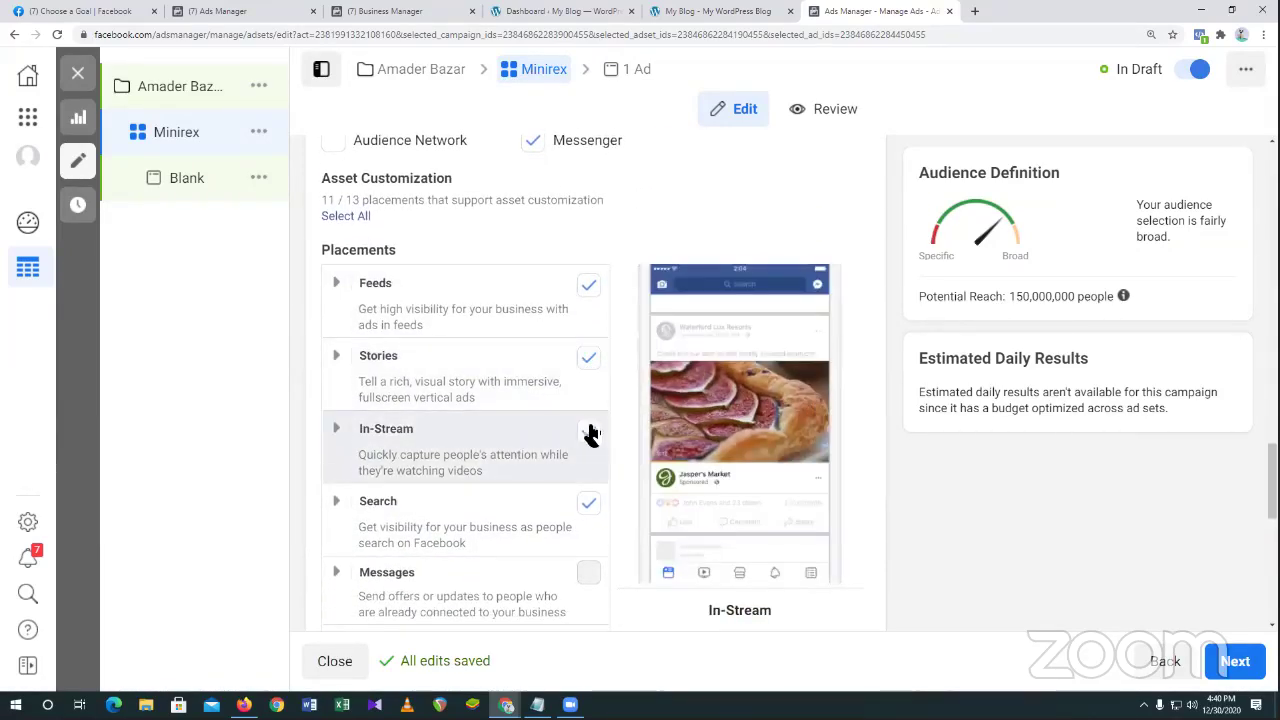
{"action": "left_click", "coordinate": [589, 432]}
{"action": "scroll", "coordinate": [575, 455], "scroll_direction": "down", "scroll_amount": 2}
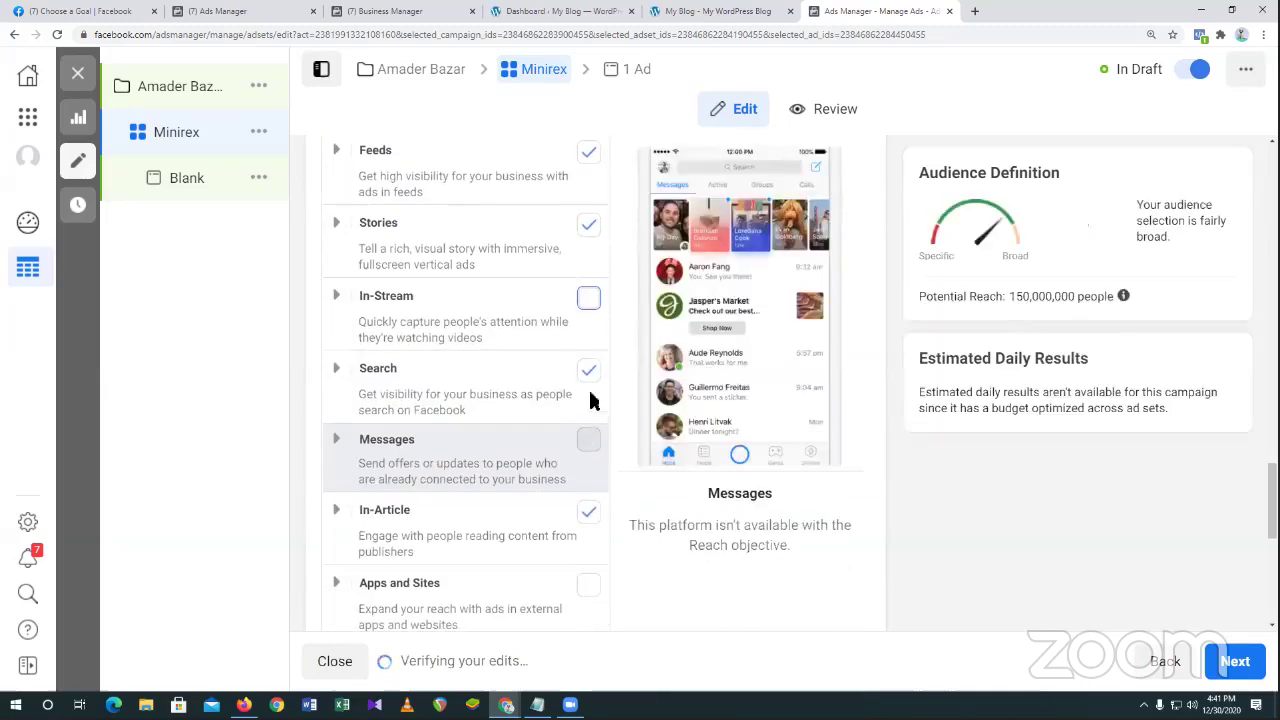
{"action": "left_click", "coordinate": [590, 374]}
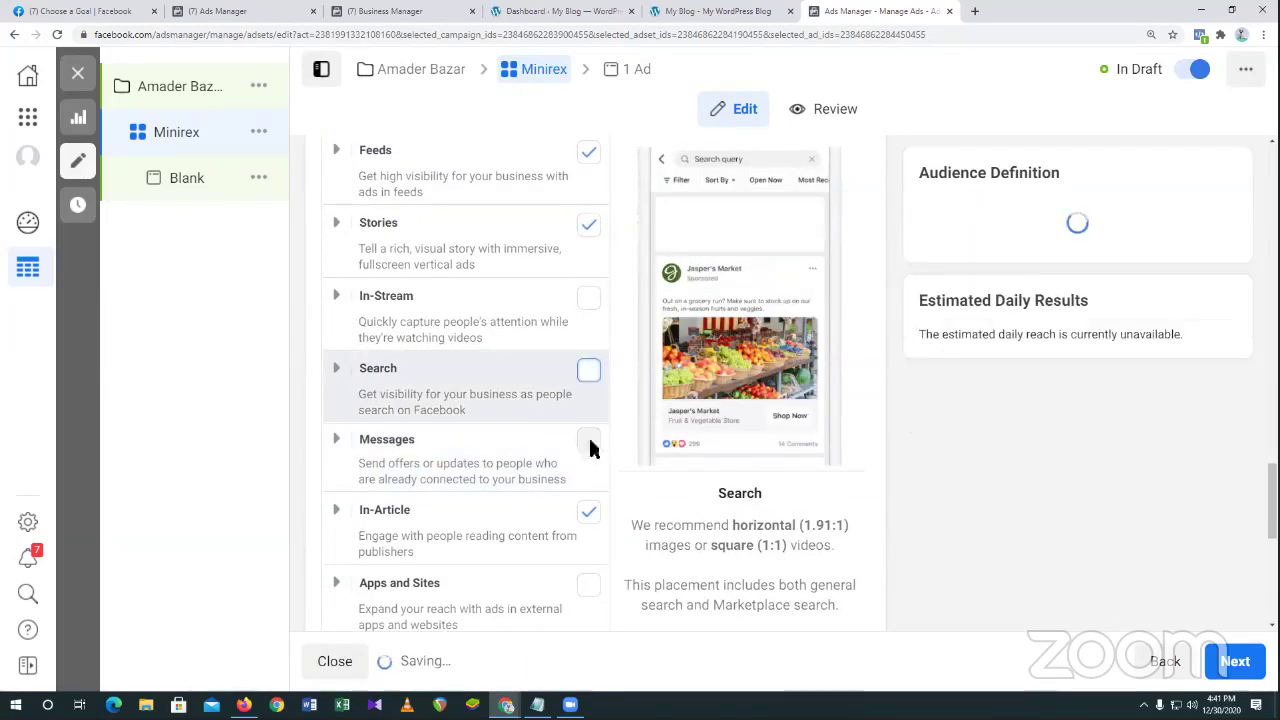
Include the Apps and Sites placement in the ad set's manual placements.
{"action": "scroll", "coordinate": [560, 480], "scroll_direction": "down", "scroll_amount": 2}
{"action": "scroll", "coordinate": [552, 431], "scroll_direction": "up", "scroll_amount": 1}
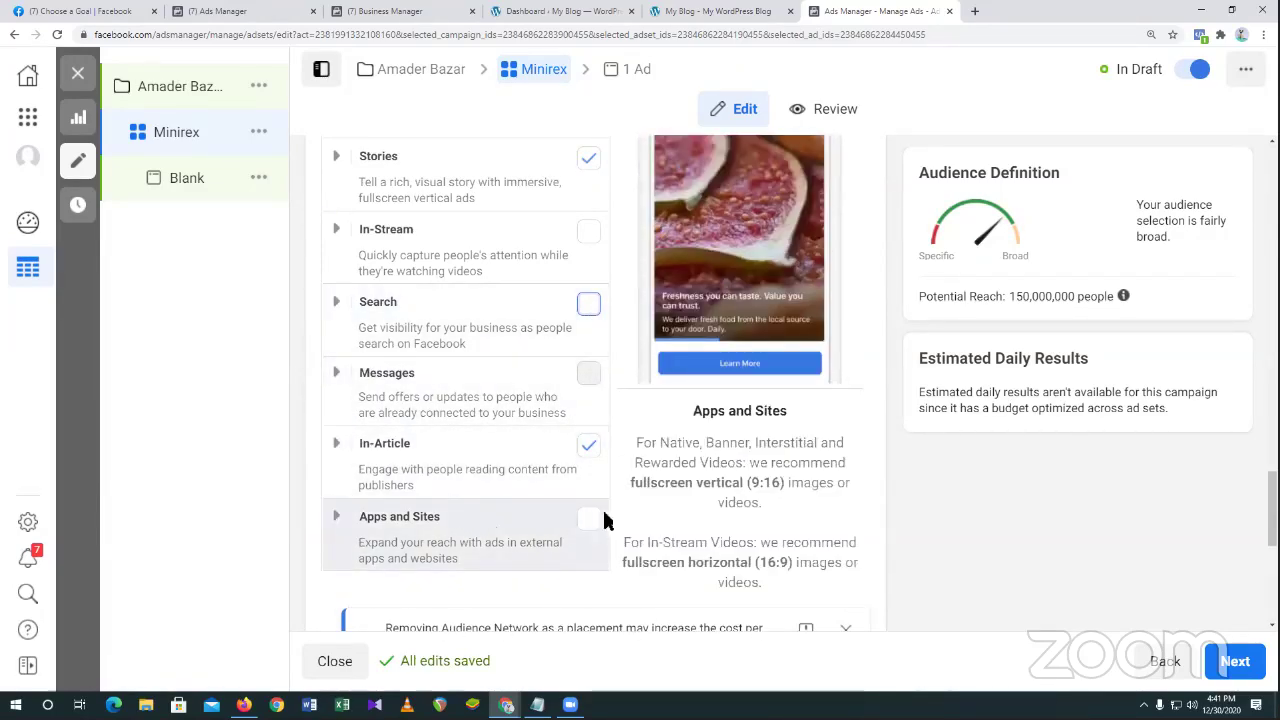
{"action": "left_click", "coordinate": [588, 519]}
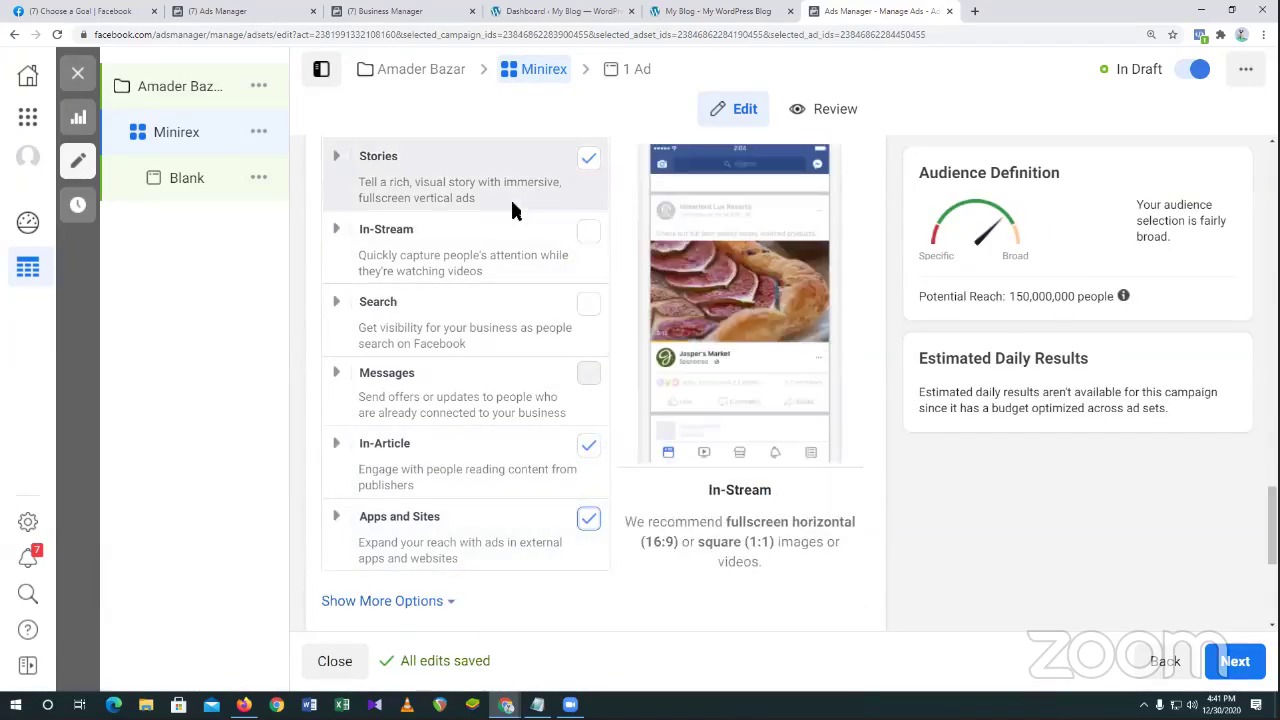
Review which placement categories are selected and preview their ad formats and media recommendations.
{"action": "scroll", "coordinate": [494, 190], "scroll_direction": "up", "scroll_amount": 1}
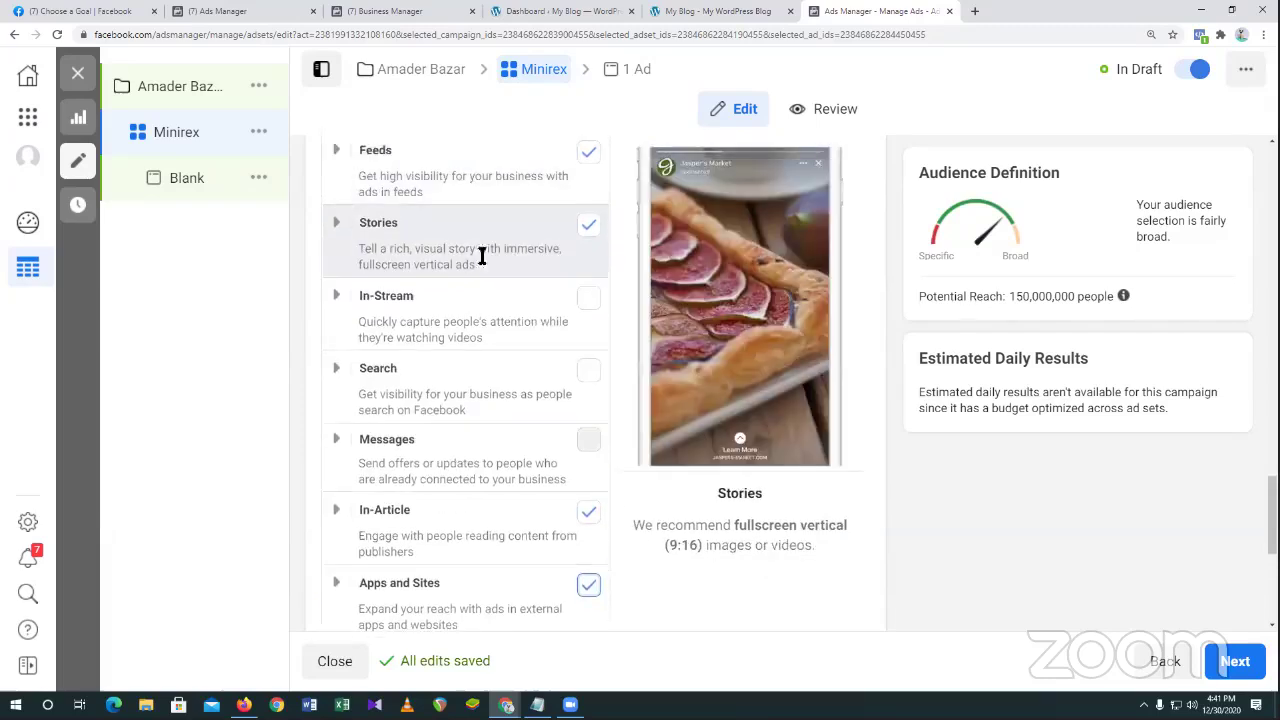
{"action": "scroll", "coordinate": [463, 258], "scroll_direction": "up", "scroll_amount": 1}
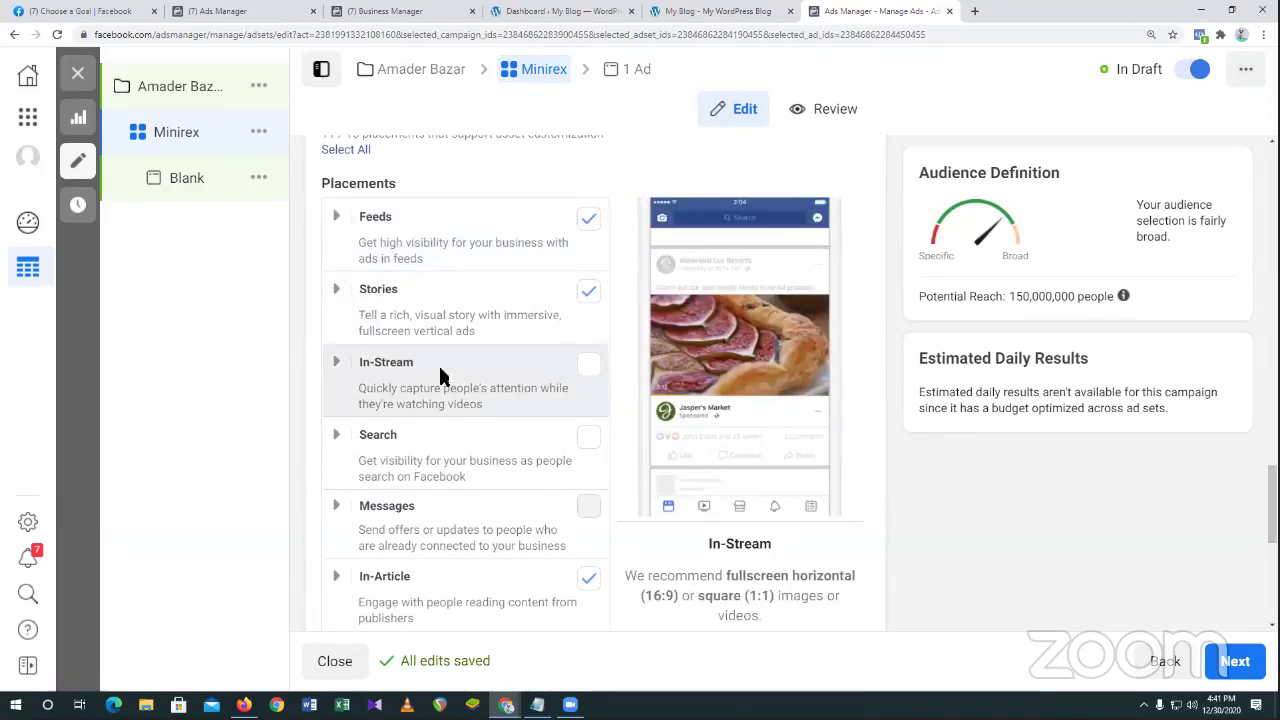
{"action": "scroll", "coordinate": [438, 362], "scroll_direction": "down", "scroll_amount": 1}
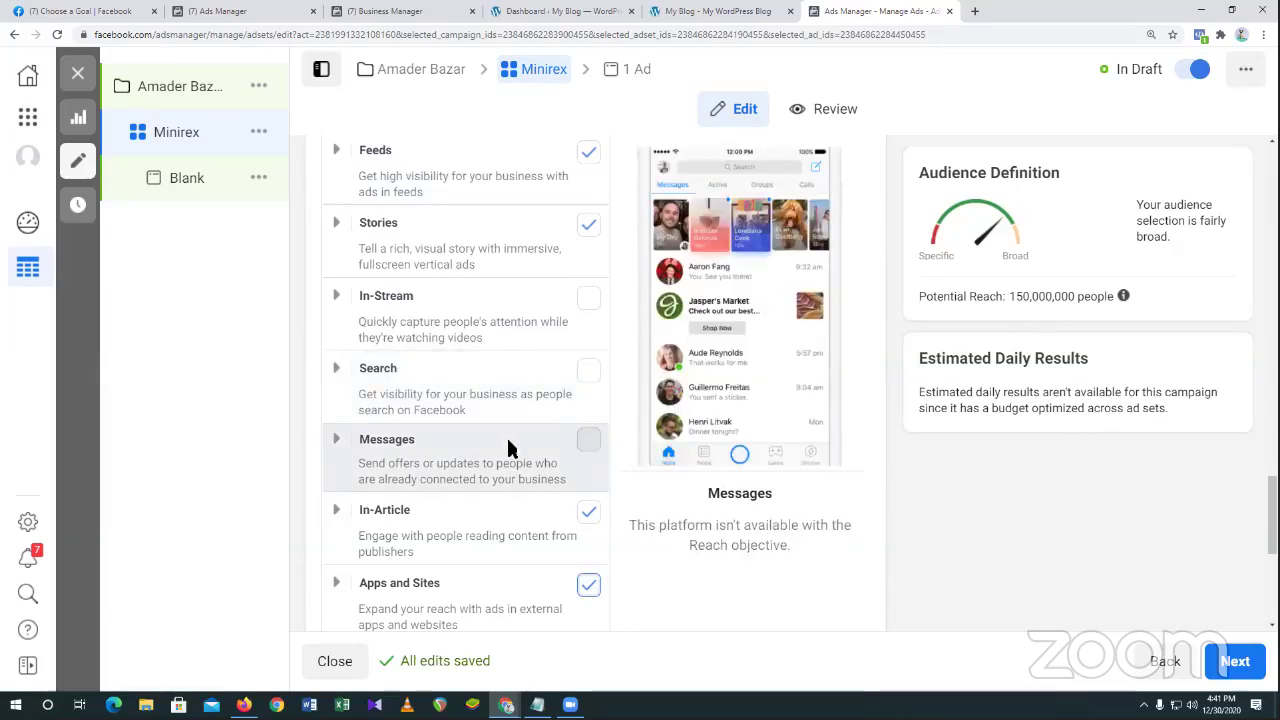
{"action": "scroll", "coordinate": [506, 448], "scroll_direction": "down", "scroll_amount": 2}
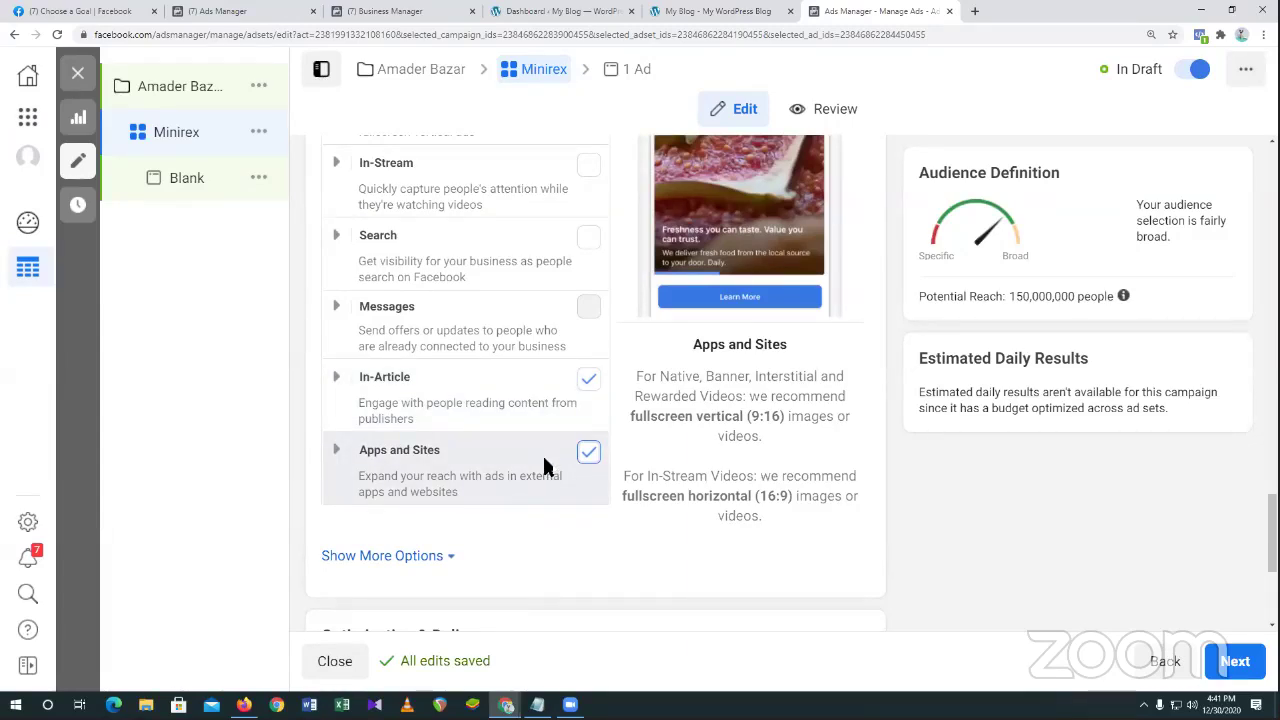
{"action": "scroll", "coordinate": [545, 467], "scroll_direction": "up", "scroll_amount": 2}
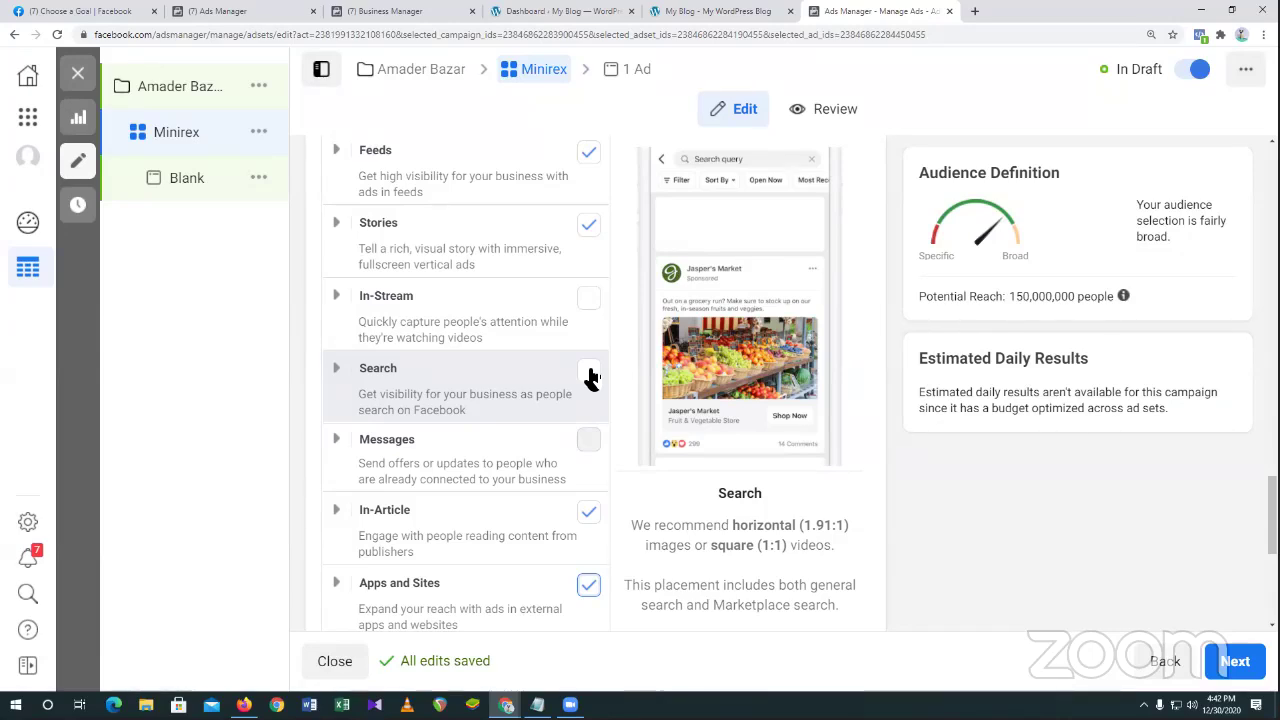
{"action": "scroll", "coordinate": [588, 368], "scroll_direction": "up", "scroll_amount": 1}
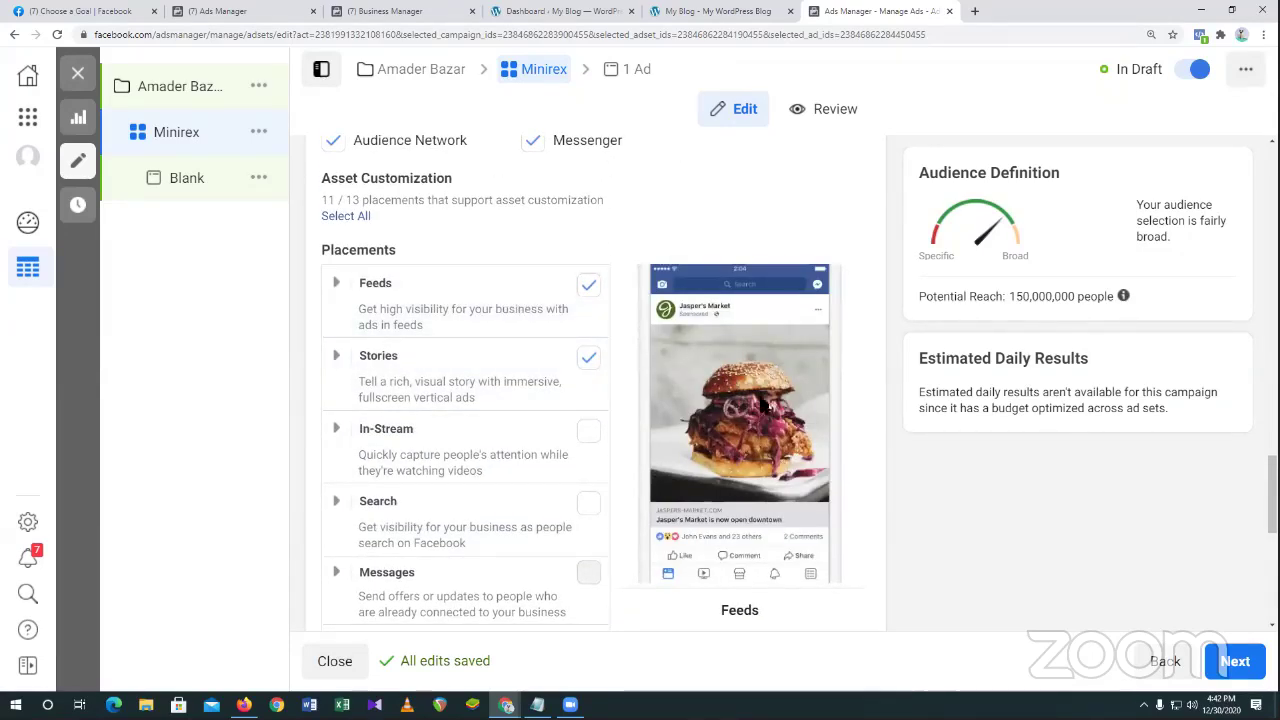
{"action": "mouse_move", "coordinate": [503, 370]}
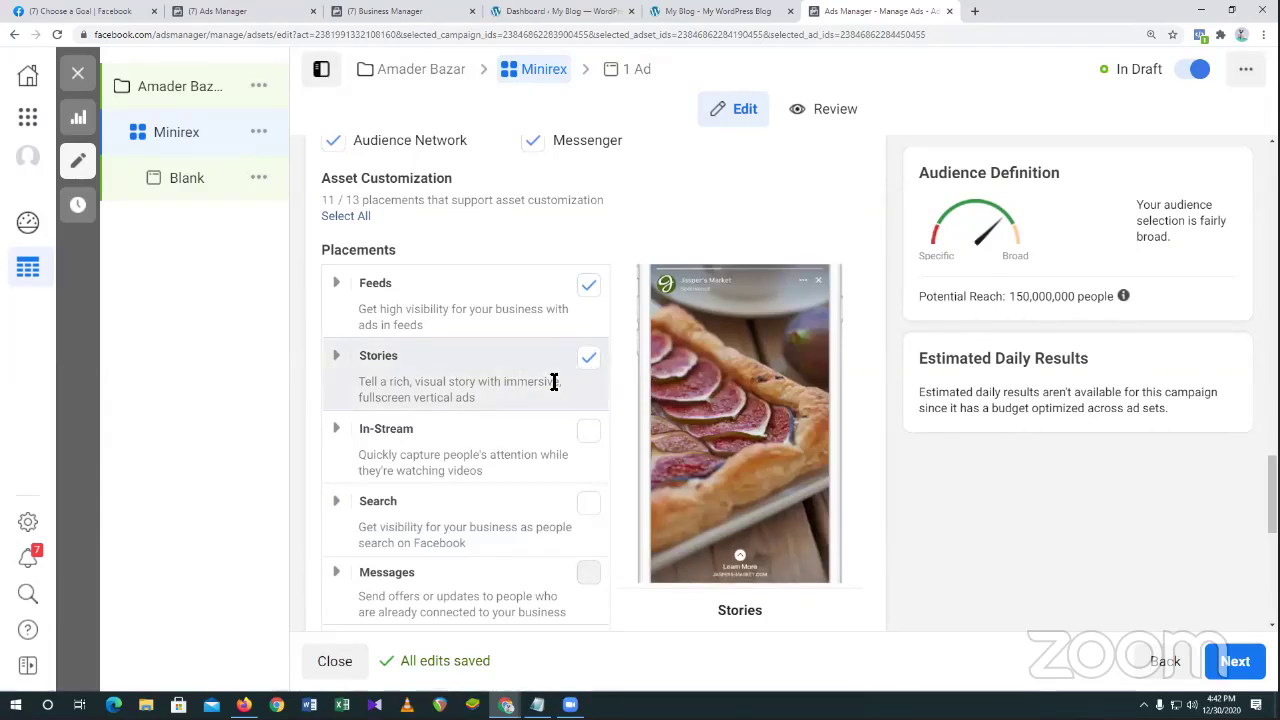
Exclude the Apps and Sites and In-Article placements from the ad set.
{"action": "scroll", "coordinate": [550, 385], "scroll_direction": "down", "scroll_amount": 2}
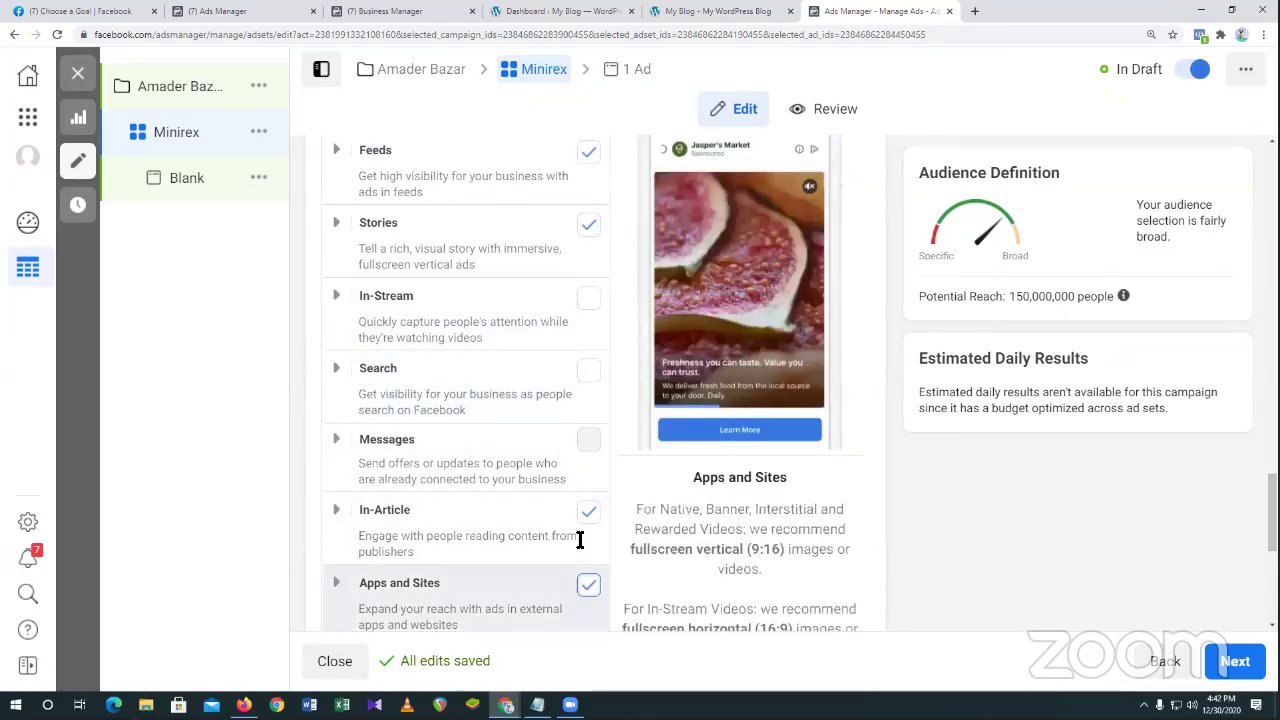
{"action": "left_click", "coordinate": [588, 586]}
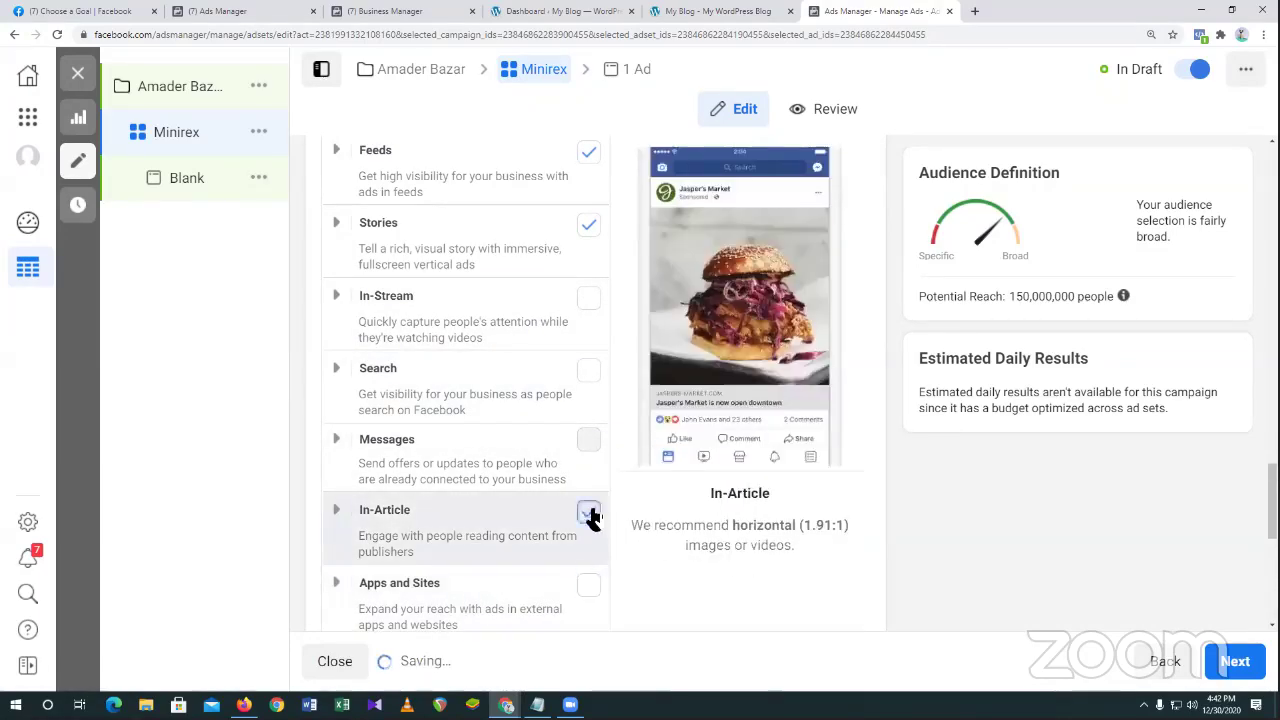
{"action": "left_click", "coordinate": [588, 511]}
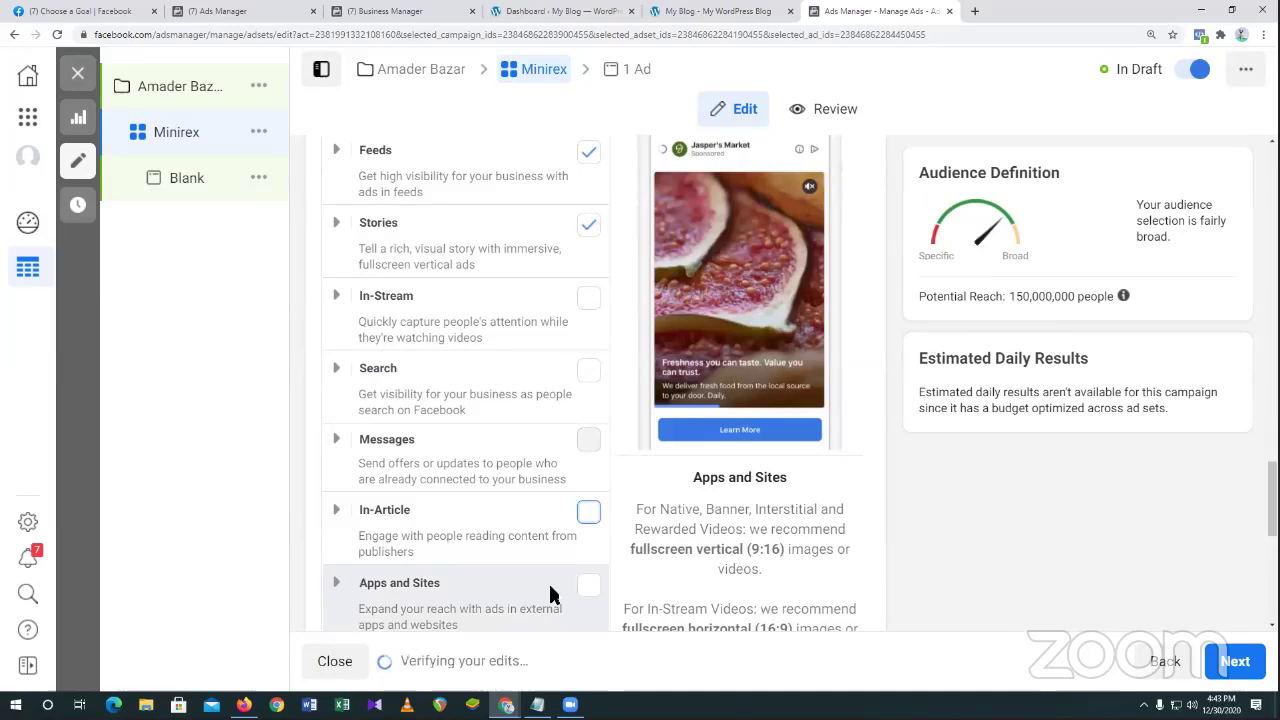
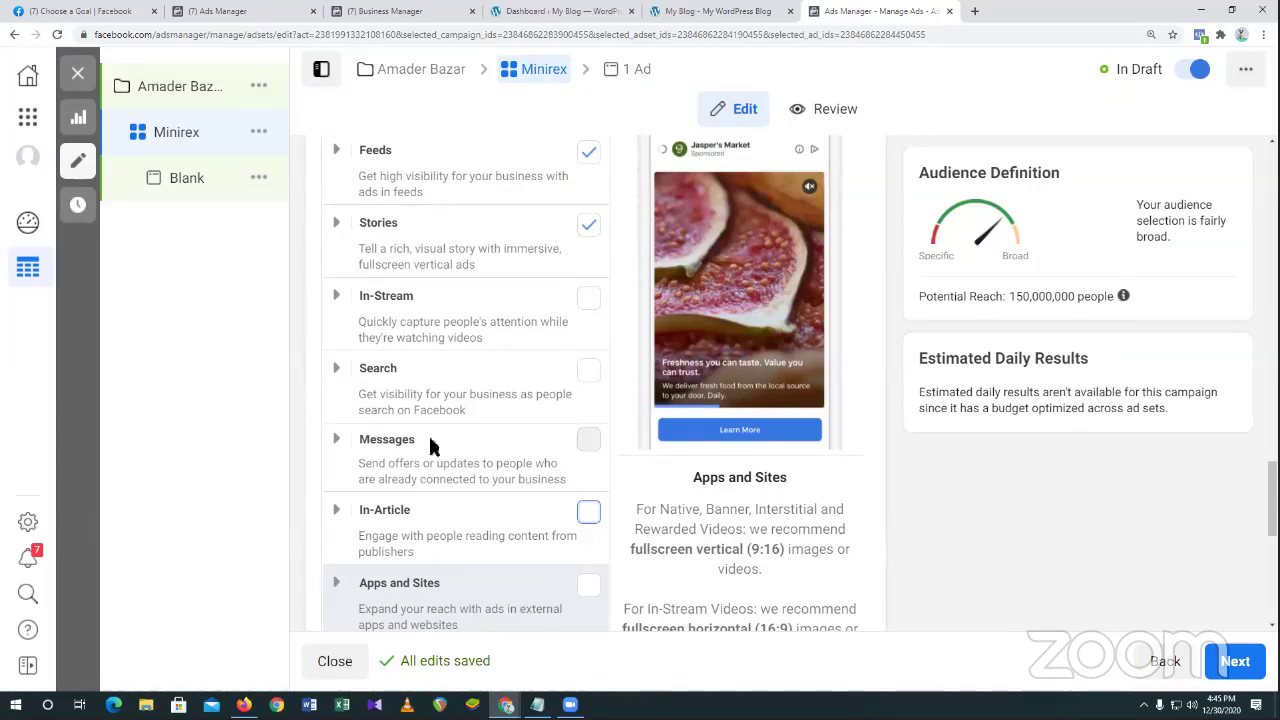
Exclude the Stories placement and include the Search placement, then check the resulting placement selection.
{"action": "left_click", "coordinate": [588, 226]}
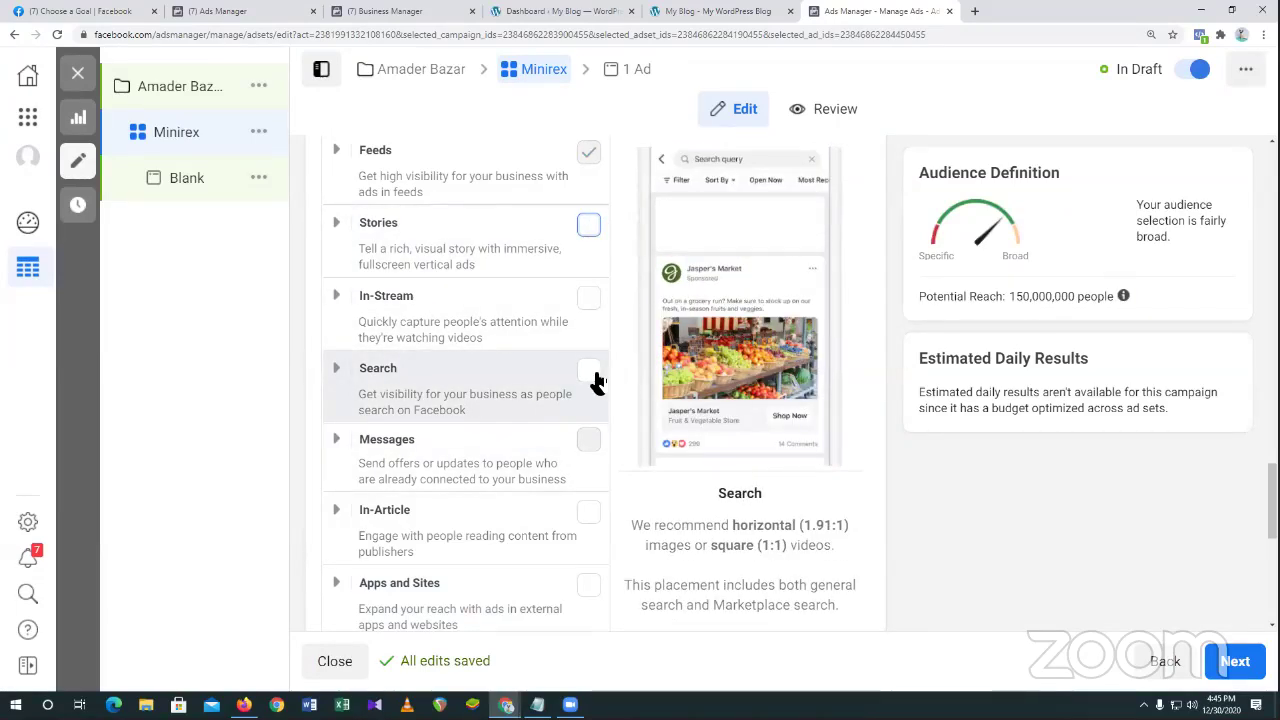
{"action": "left_click", "coordinate": [594, 376]}
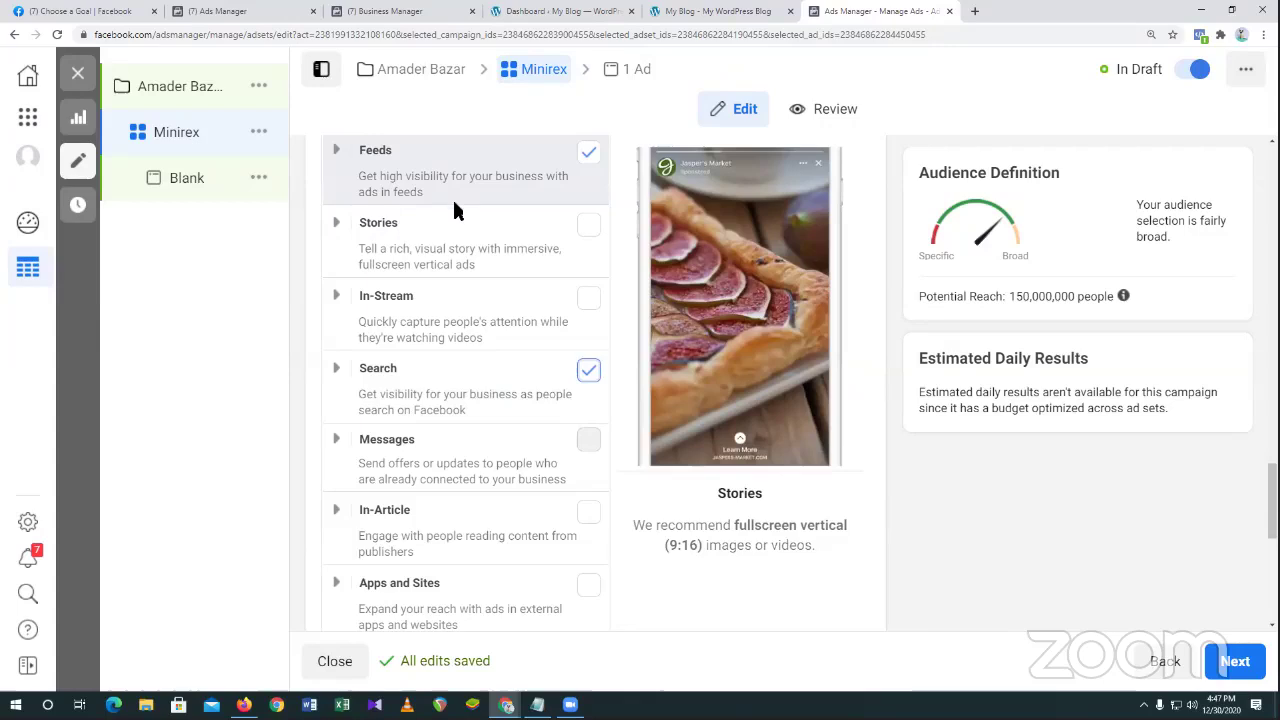
{"action": "scroll", "coordinate": [452, 197], "scroll_direction": "up", "scroll_amount": 1}
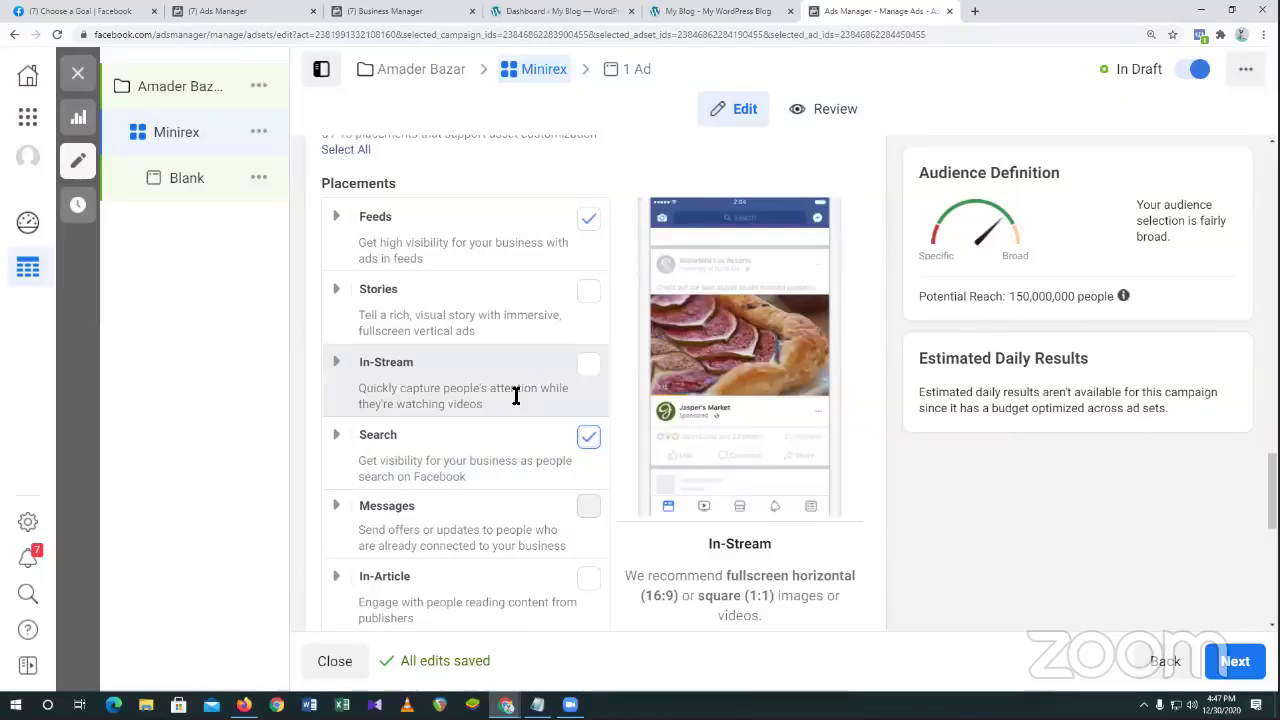
{"action": "scroll", "coordinate": [516, 395], "scroll_direction": "down", "scroll_amount": 1}
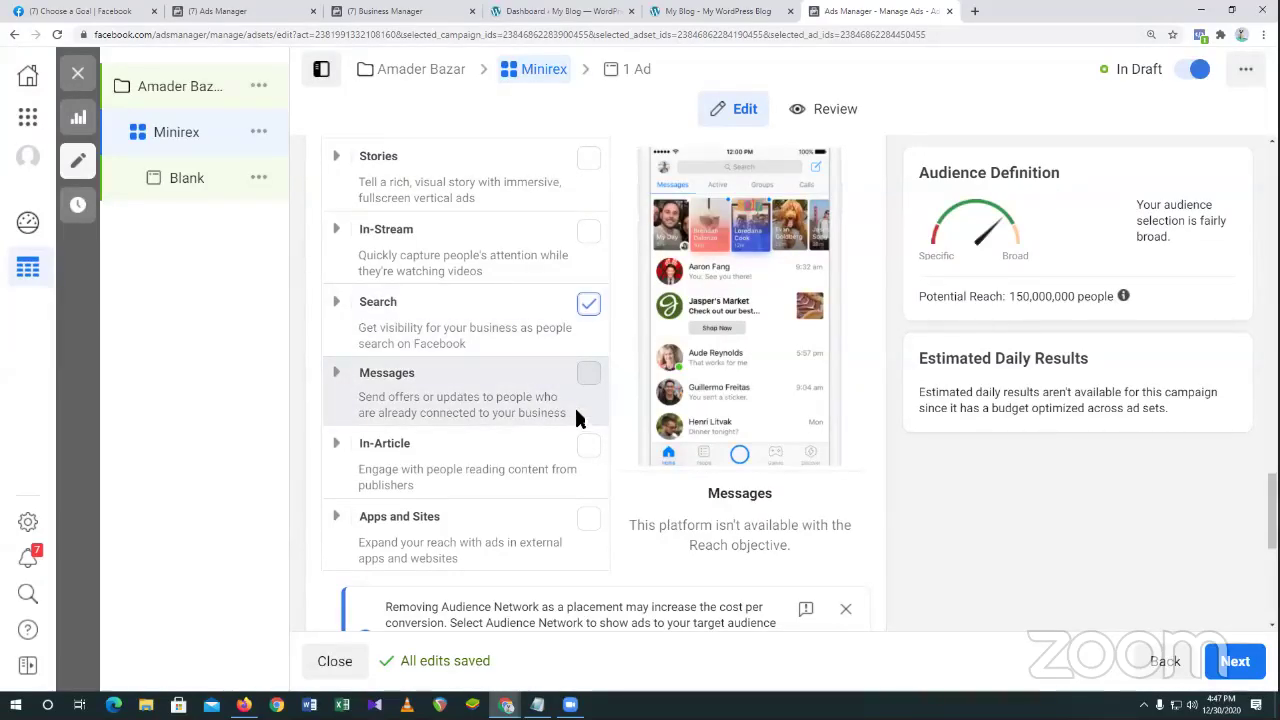
Include the In-Stream placement in the ad set's manual placements.
{"action": "scroll", "coordinate": [572, 402], "scroll_direction": "down", "scroll_amount": 1}
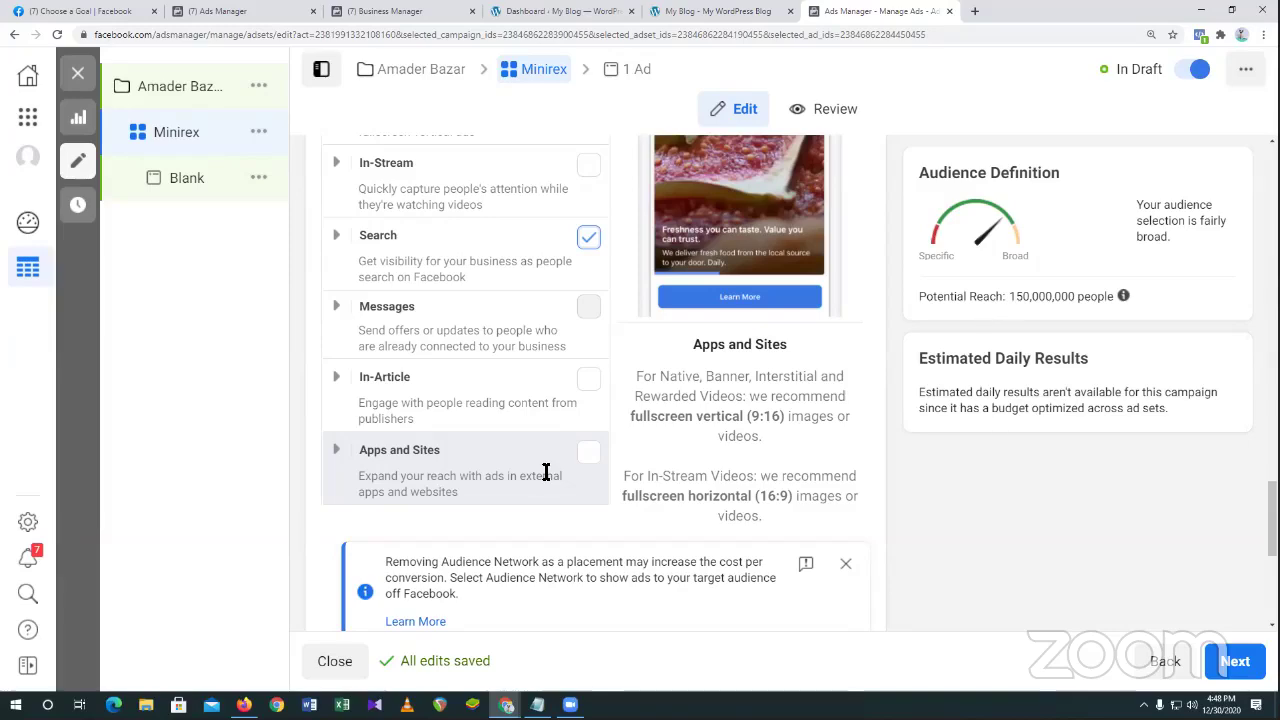
{"action": "scroll", "coordinate": [546, 472], "scroll_direction": "up", "scroll_amount": 2}
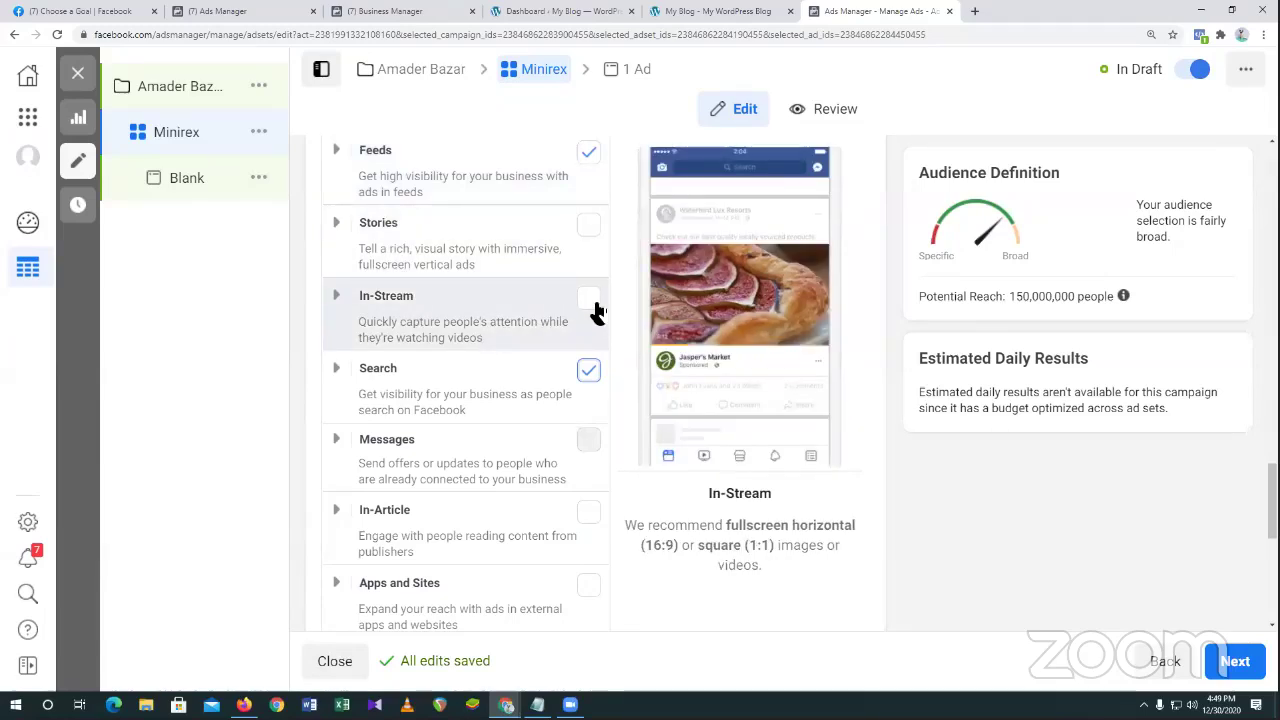
{"action": "left_click", "coordinate": [591, 304]}
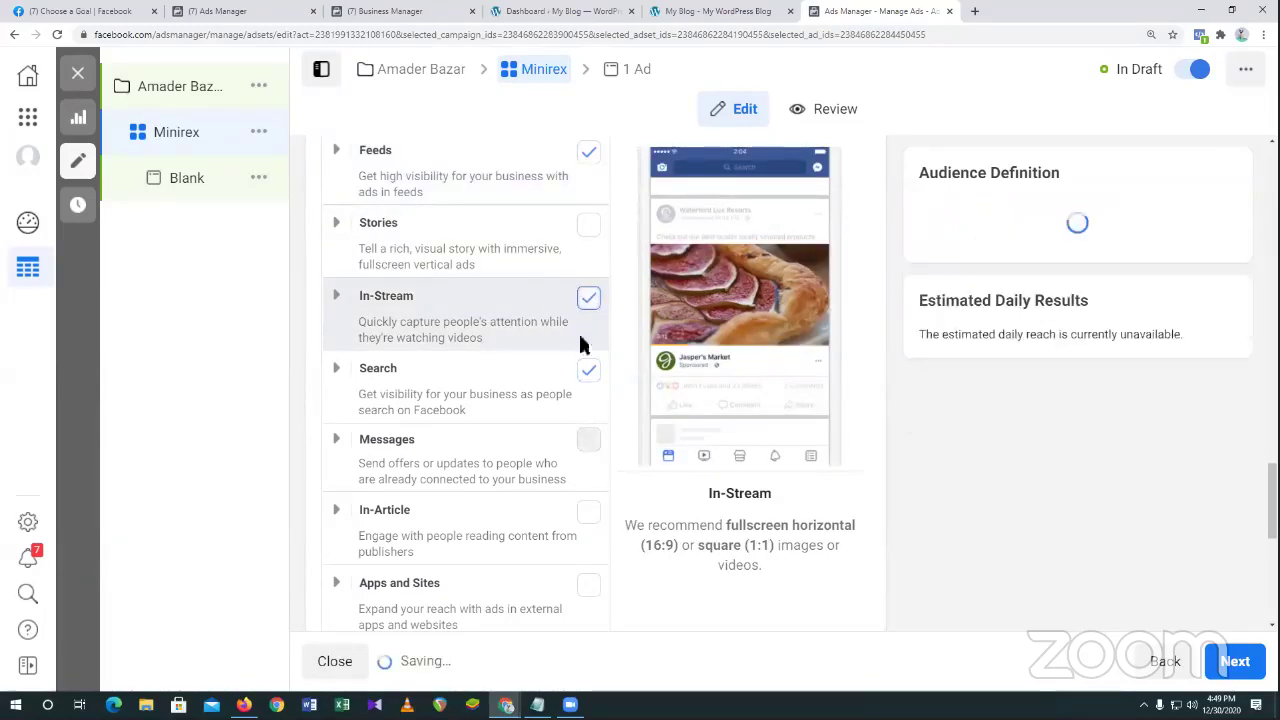
{"action": "scroll", "coordinate": [567, 330], "scroll_direction": "down", "scroll_amount": 1}
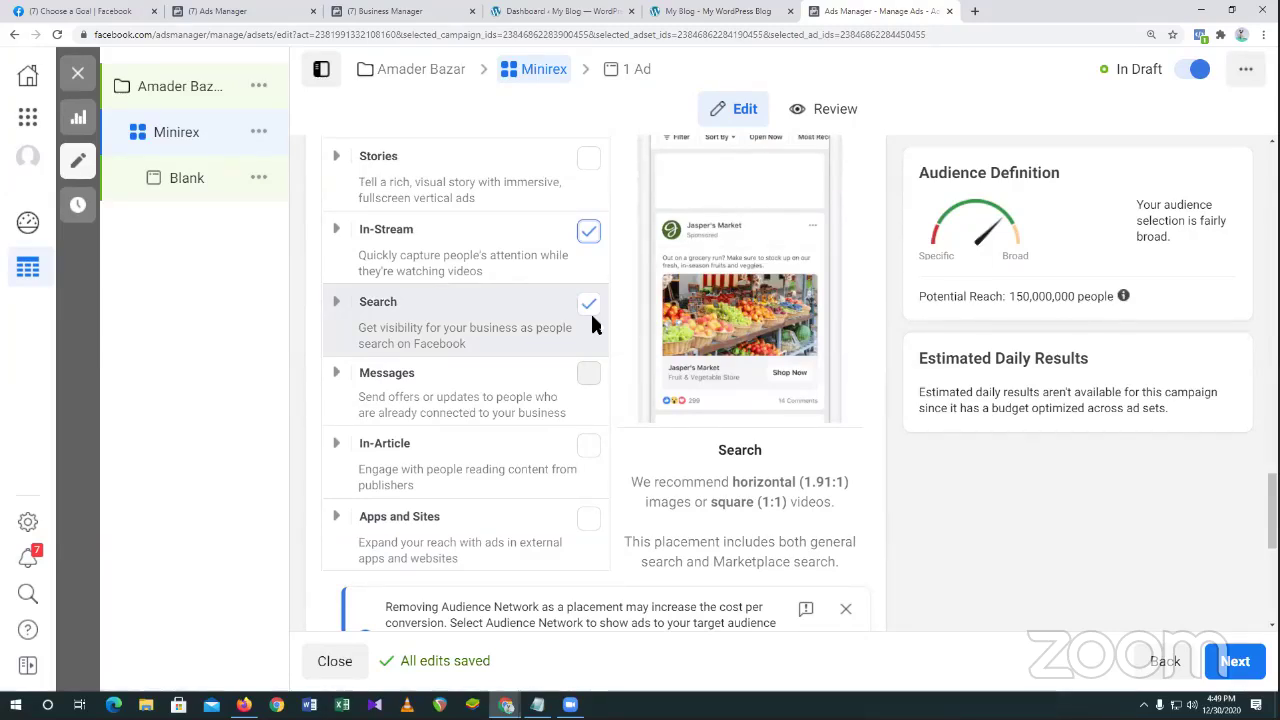
Select all placements that support asset customization and check the resulting placement list.
{"action": "scroll", "coordinate": [594, 322], "scroll_direction": "up", "scroll_amount": 3}
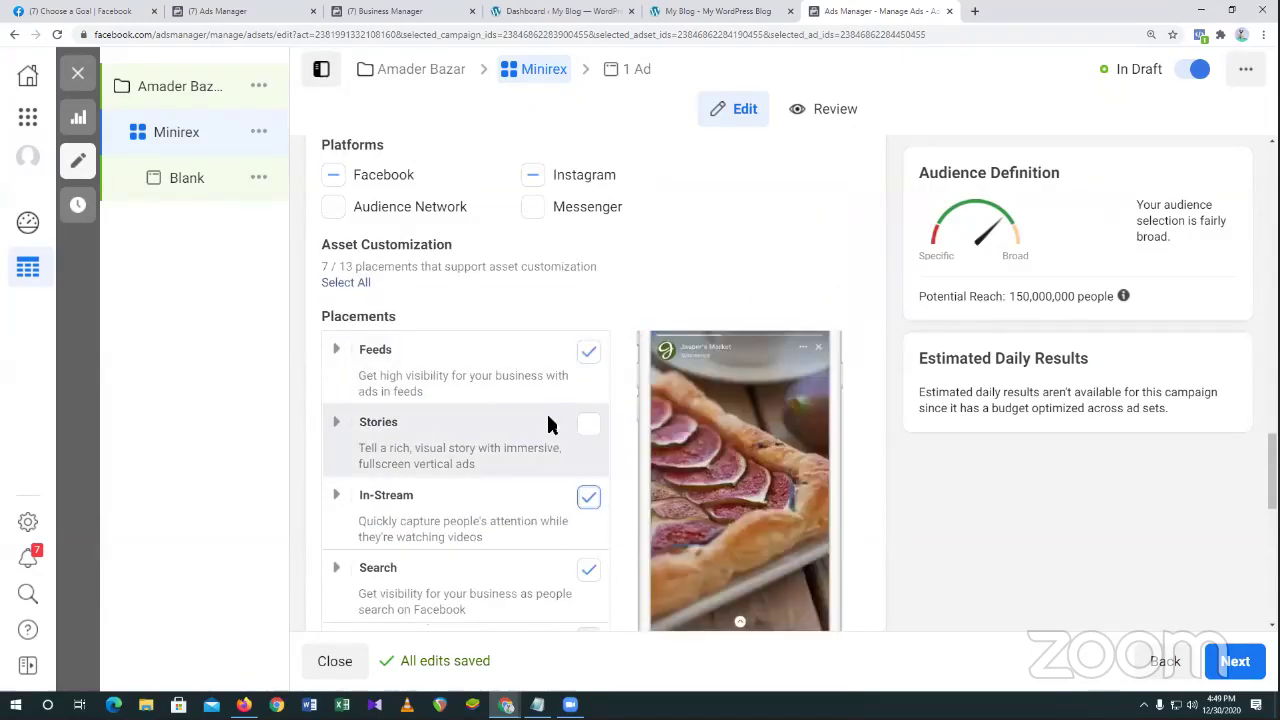
{"action": "scroll", "coordinate": [586, 284], "scroll_direction": "up", "scroll_amount": 2}
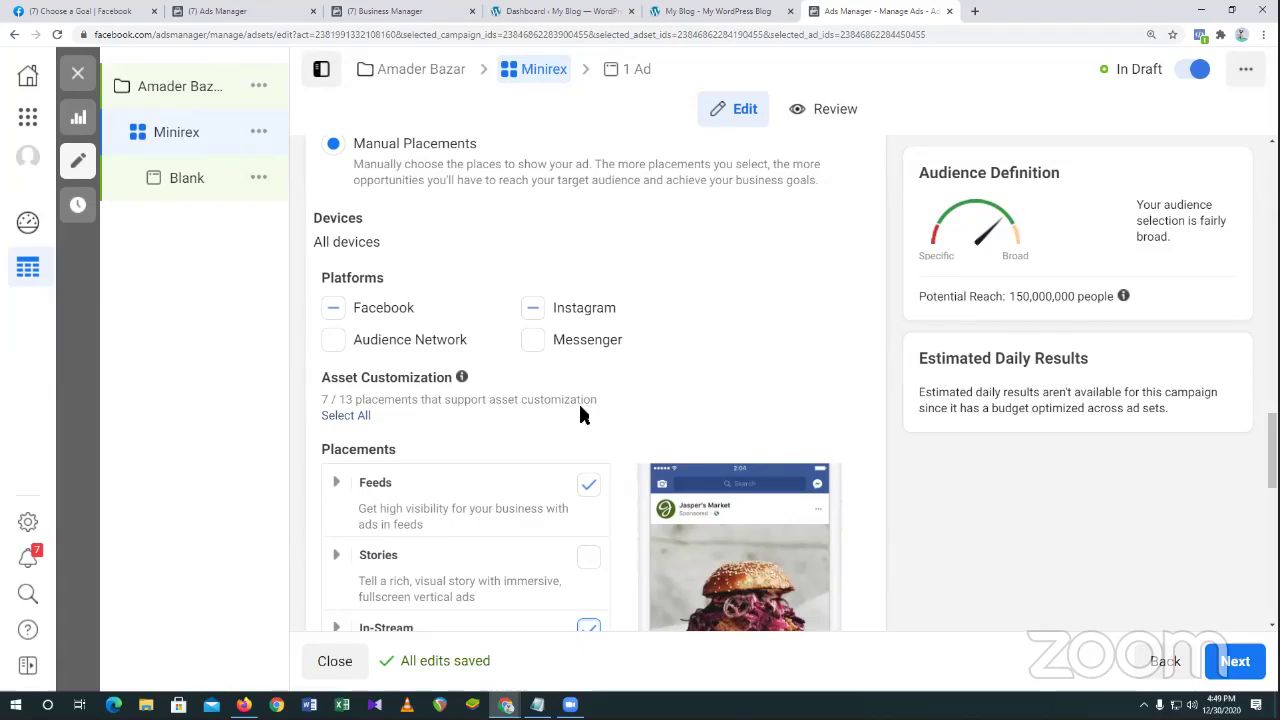
{"action": "left_click", "coordinate": [340, 418]}
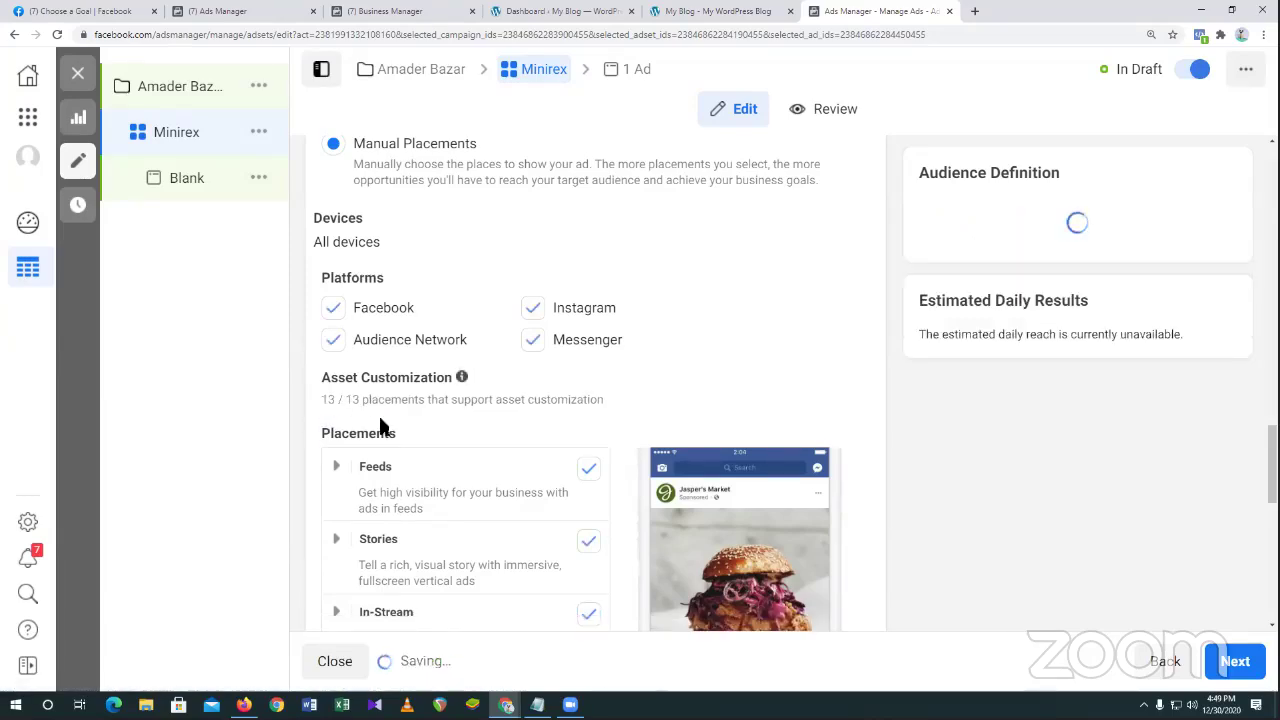
{"action": "scroll", "coordinate": [497, 410], "scroll_direction": "down", "scroll_amount": 3}
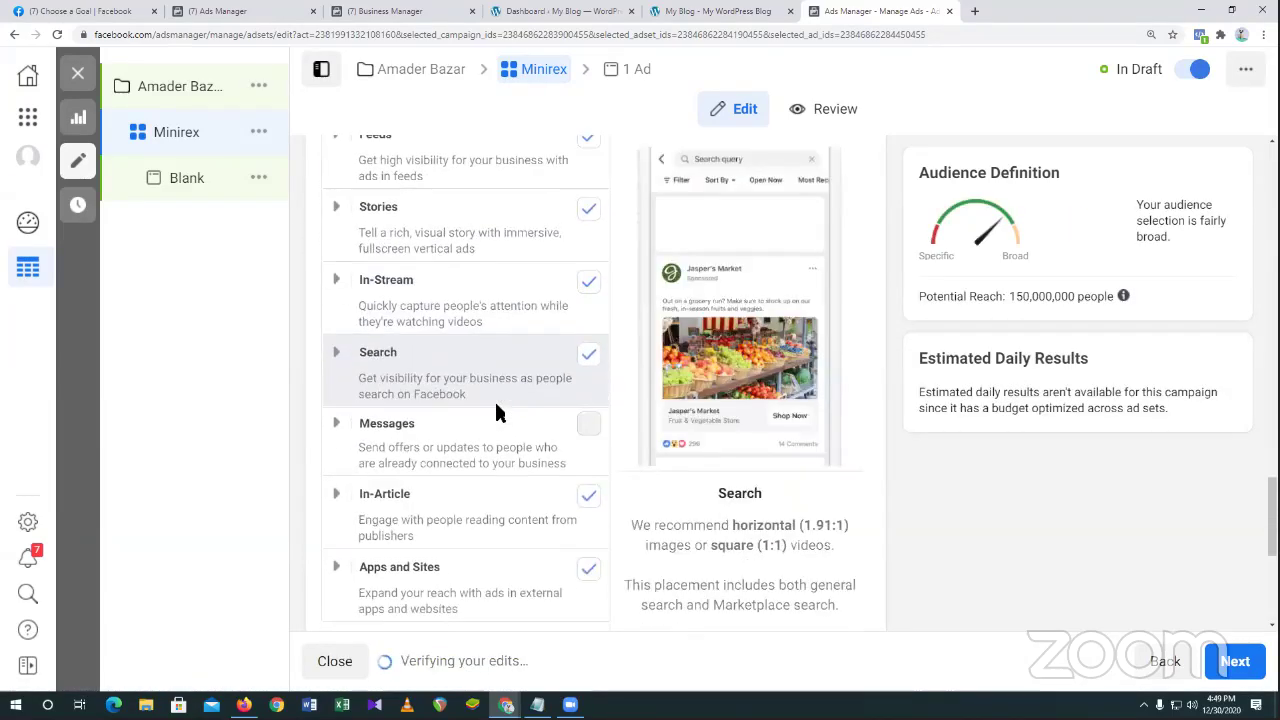
{"action": "scroll", "coordinate": [494, 412], "scroll_direction": "down", "scroll_amount": 3}
{"action": "scroll", "coordinate": [458, 480], "scroll_direction": "up", "scroll_amount": 2}
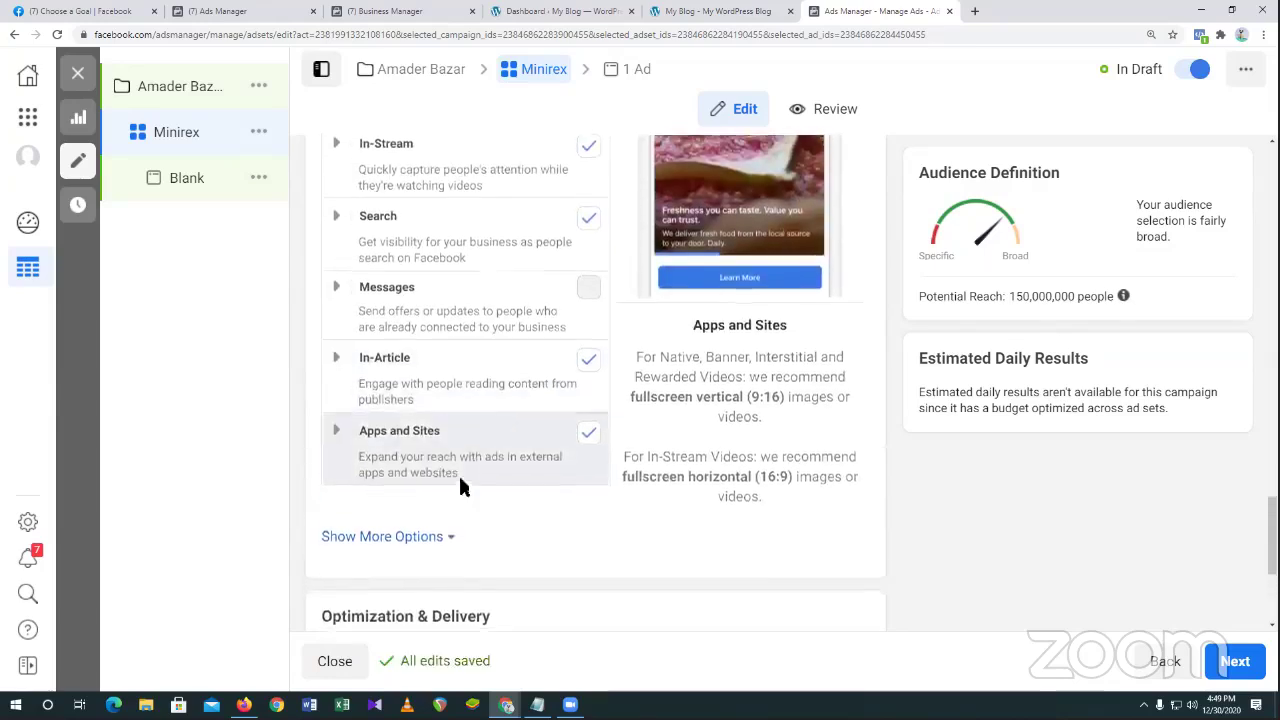
Show the additional placement options and review the mobile device, Wi-Fi and skippable ads settings.
{"action": "scroll", "coordinate": [446, 495], "scroll_direction": "down", "scroll_amount": 1}
{"action": "left_click", "coordinate": [444, 474]}
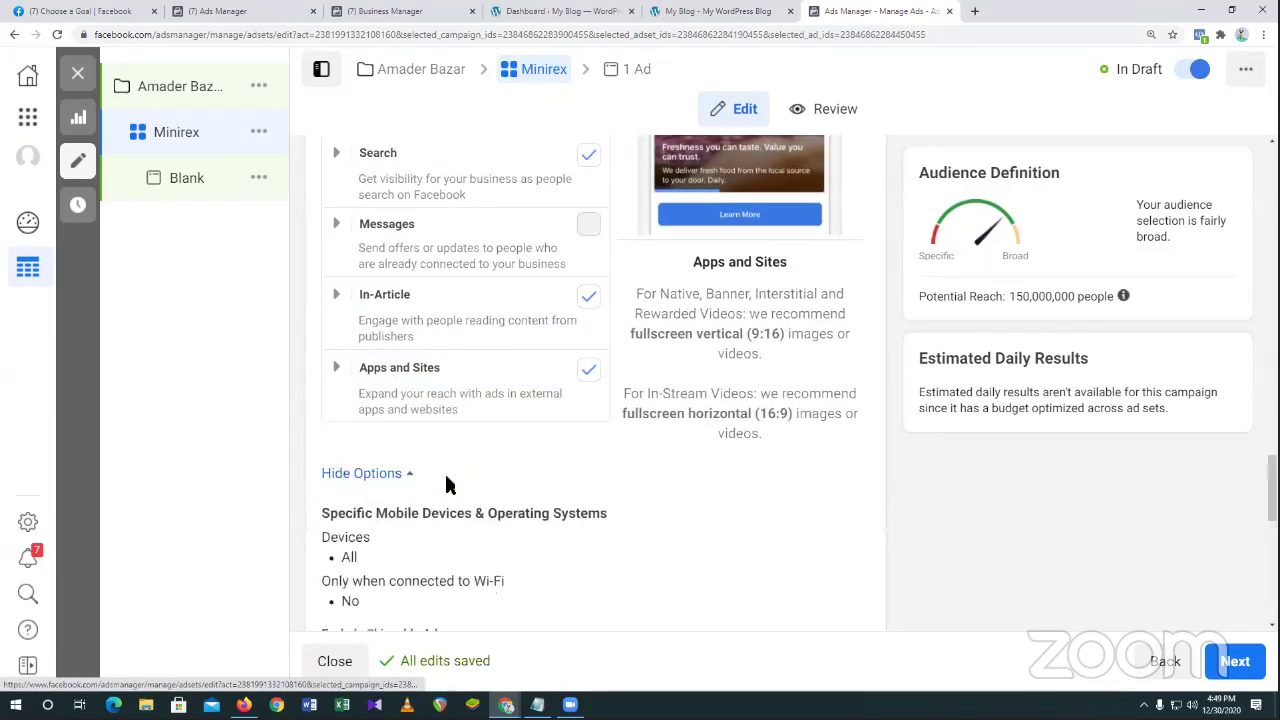
{"action": "scroll", "coordinate": [482, 478], "scroll_direction": "down", "scroll_amount": 2}
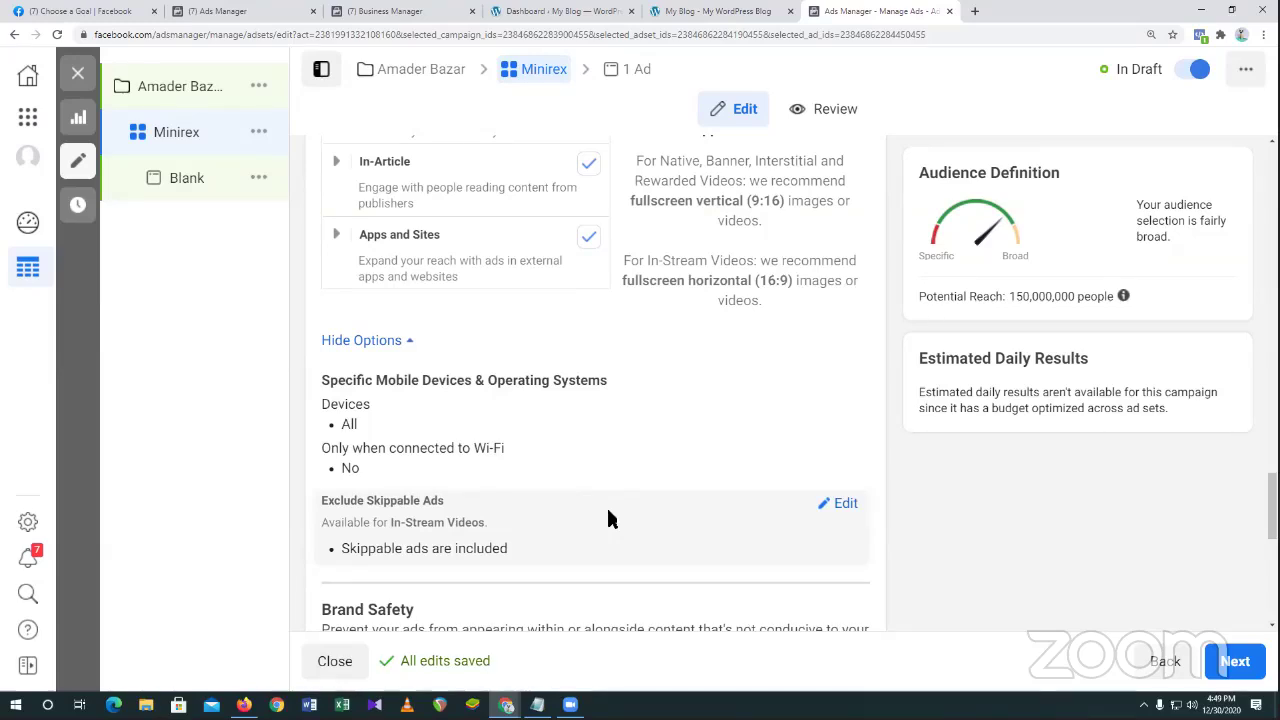
{"action": "scroll", "coordinate": [610, 517], "scroll_direction": "up", "scroll_amount": 1}
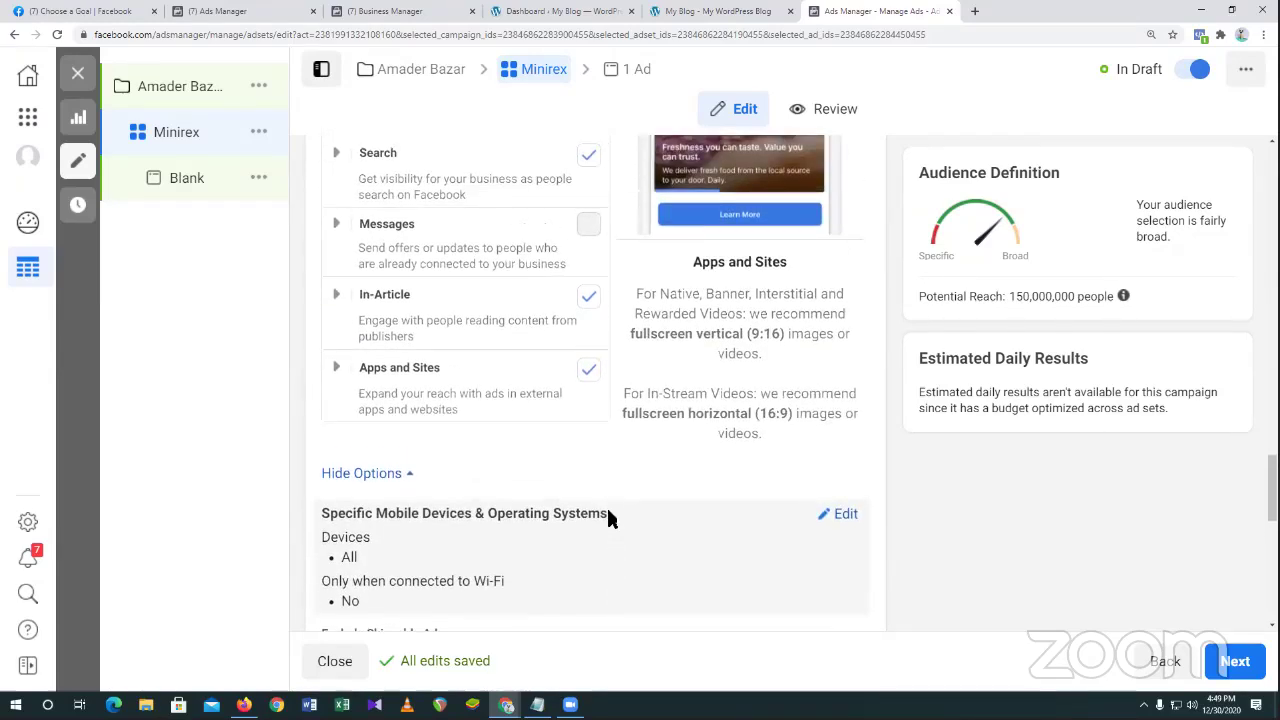
{"action": "scroll", "coordinate": [608, 512], "scroll_direction": "up", "scroll_amount": 2}
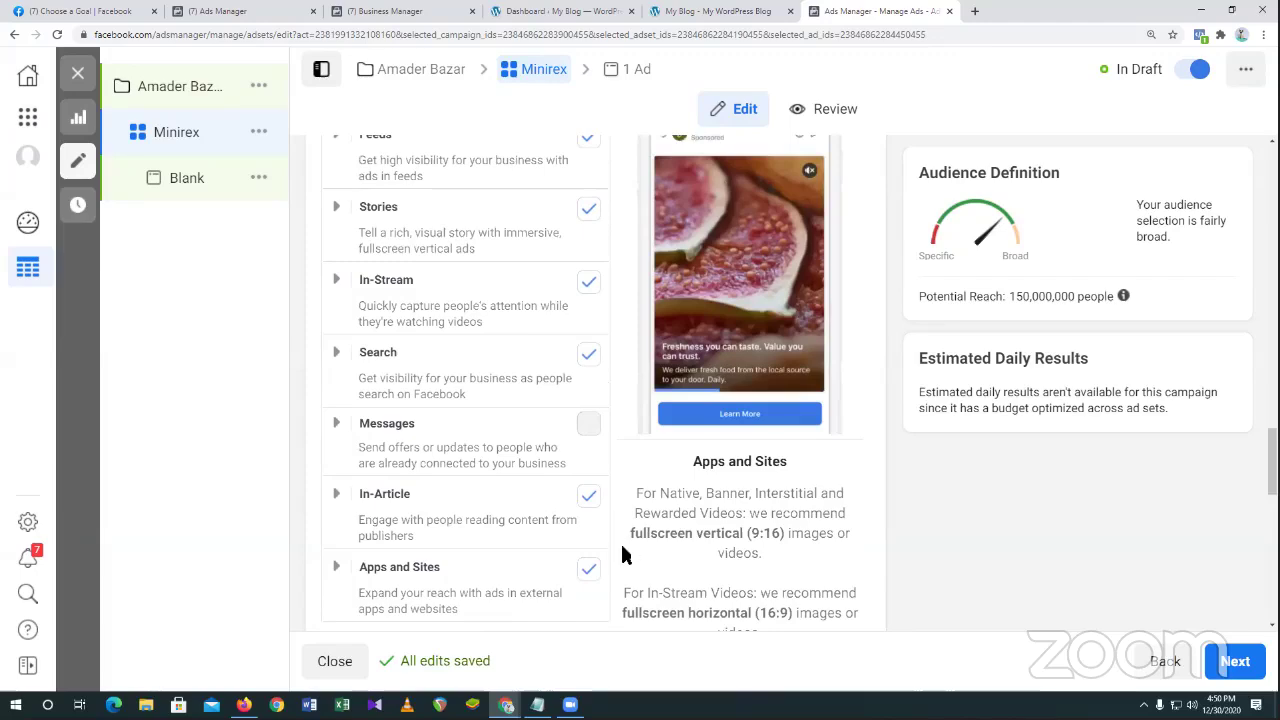
Exclude the Audience Network platform from the manual placements and check the placement categories still selected.
{"action": "scroll", "coordinate": [622, 558], "scroll_direction": "up", "scroll_amount": 4}
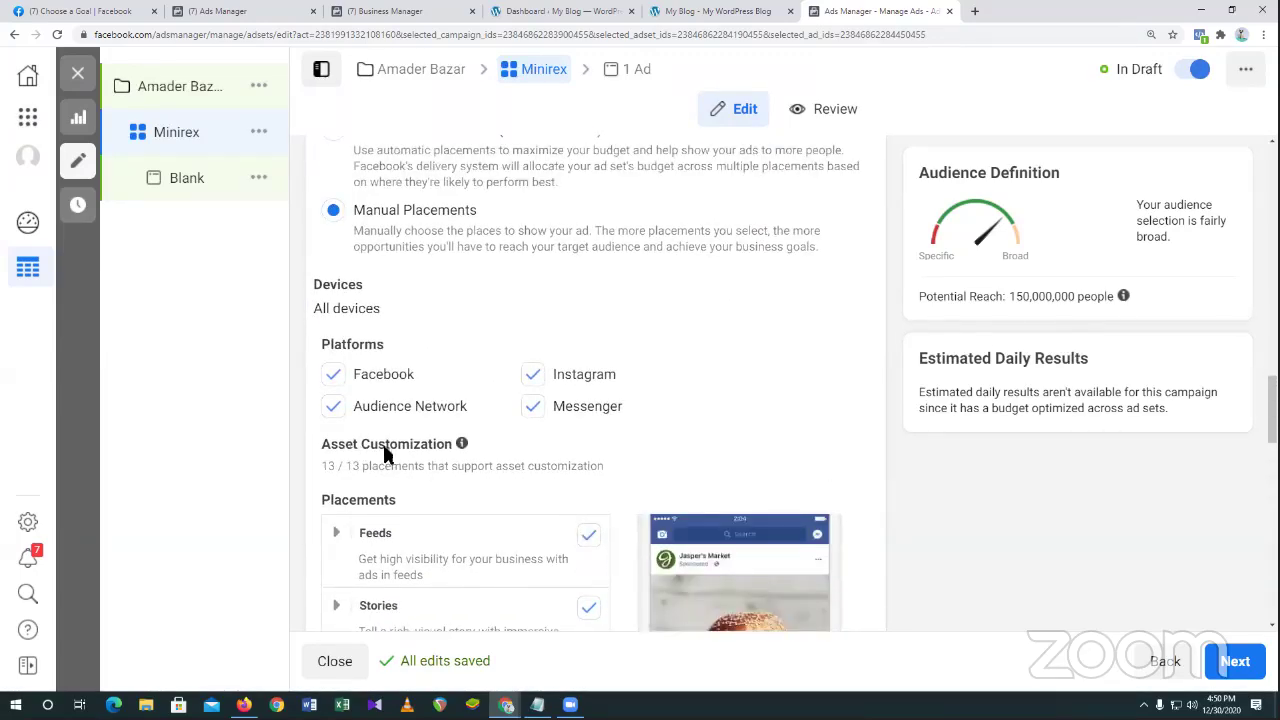
{"action": "left_click", "coordinate": [334, 407]}
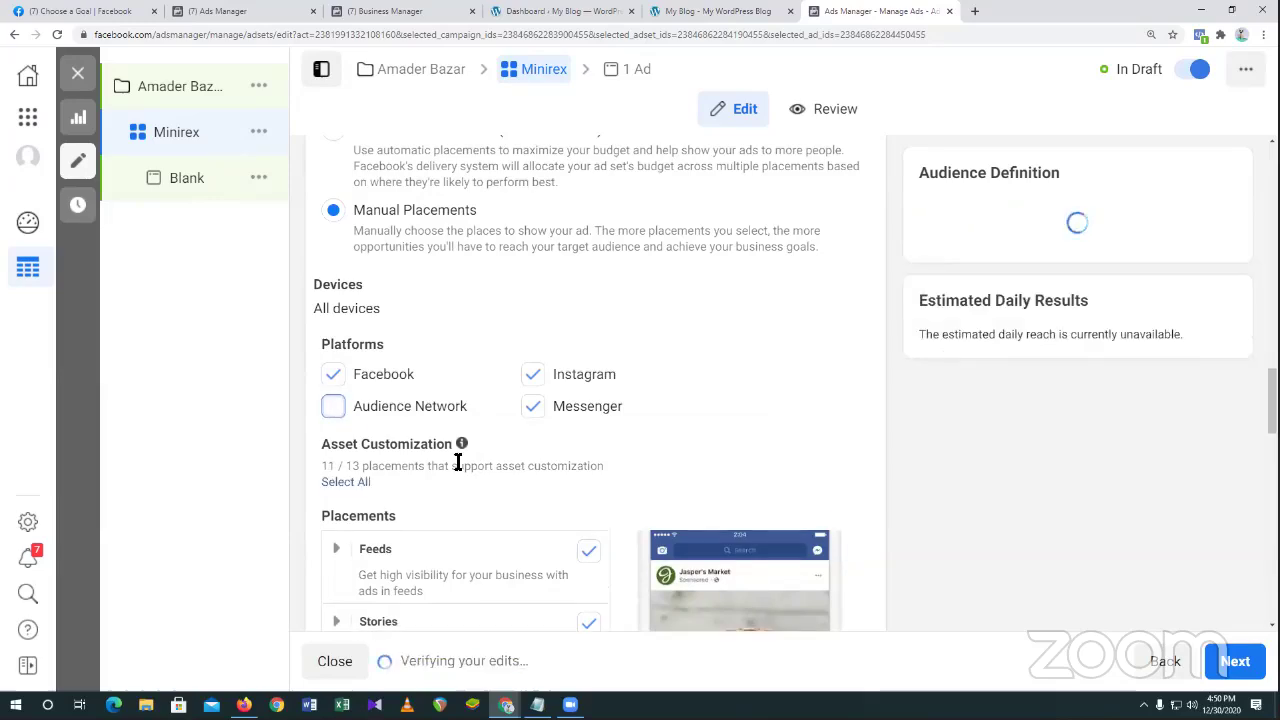
{"action": "scroll", "coordinate": [453, 442], "scroll_direction": "down", "scroll_amount": 4}
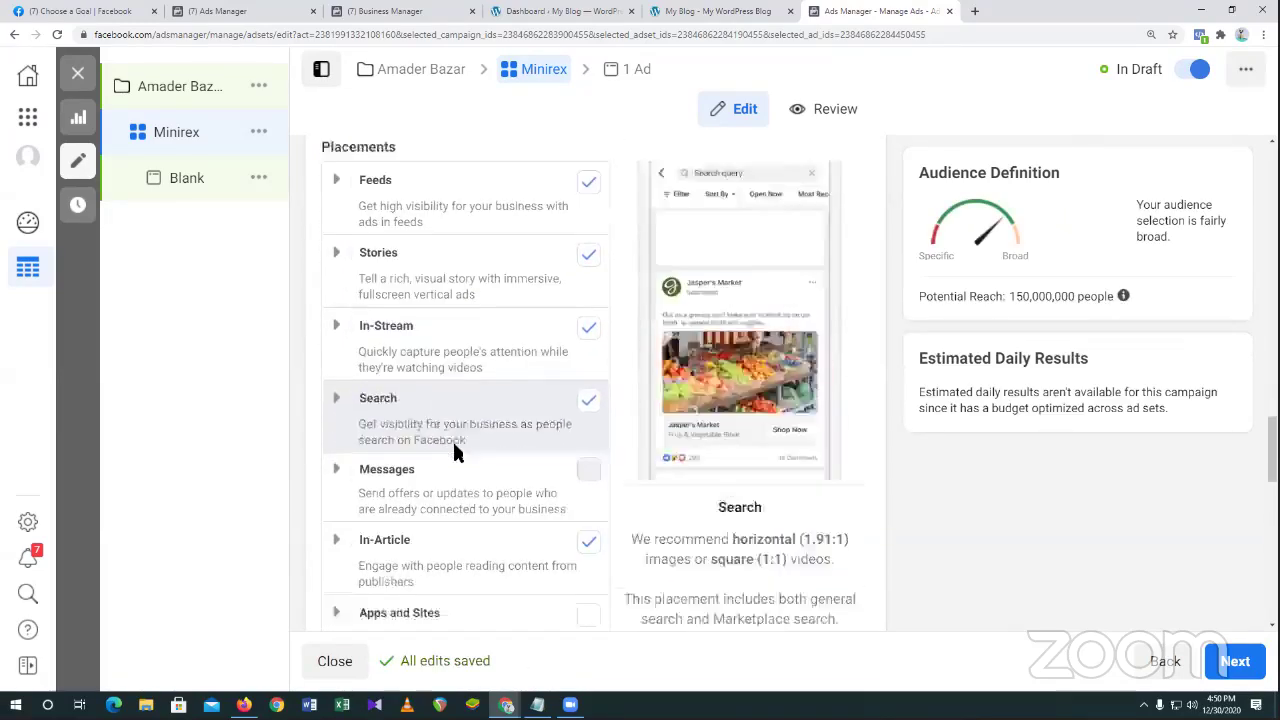
{"action": "scroll", "coordinate": [458, 447], "scroll_direction": "down", "scroll_amount": 1}
{"action": "scroll", "coordinate": [457, 449], "scroll_direction": "up", "scroll_amount": 4}
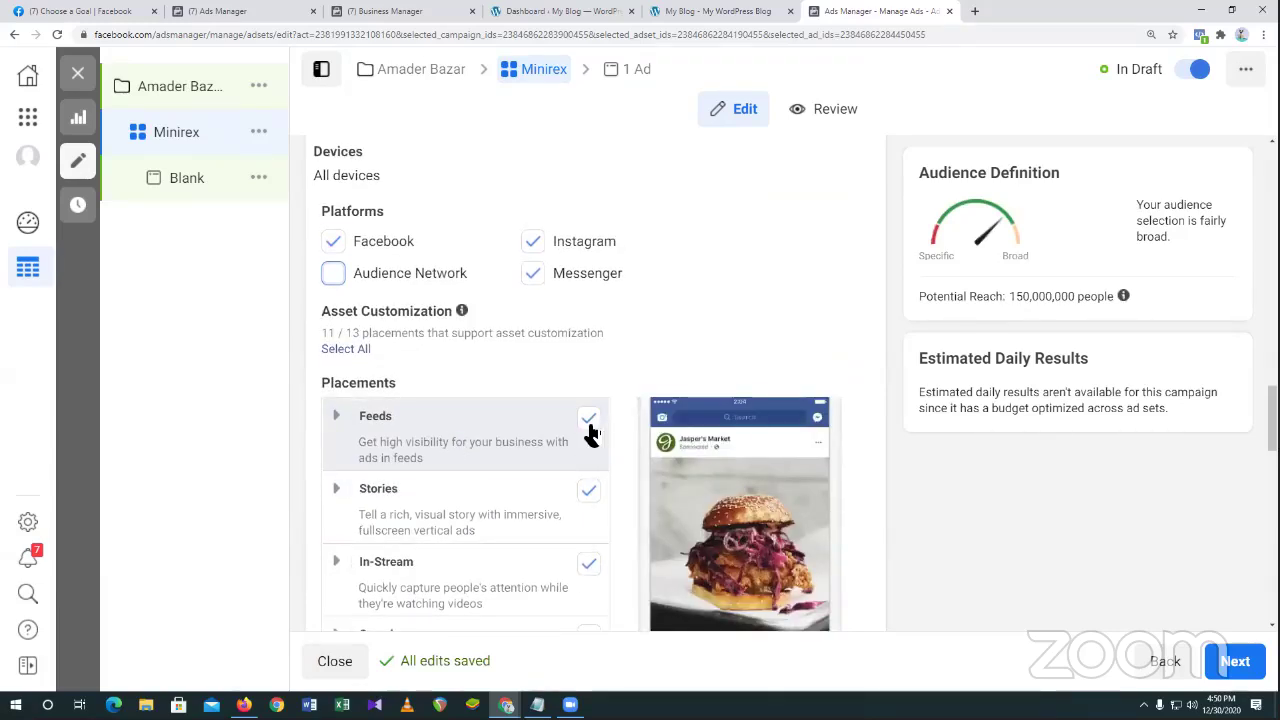
Exclude the Messenger platform from the ad set's manual placements.
{"action": "scroll", "coordinate": [588, 432], "scroll_direction": "down", "scroll_amount": 1}
{"action": "scroll", "coordinate": [588, 432], "scroll_direction": "up", "scroll_amount": 2}
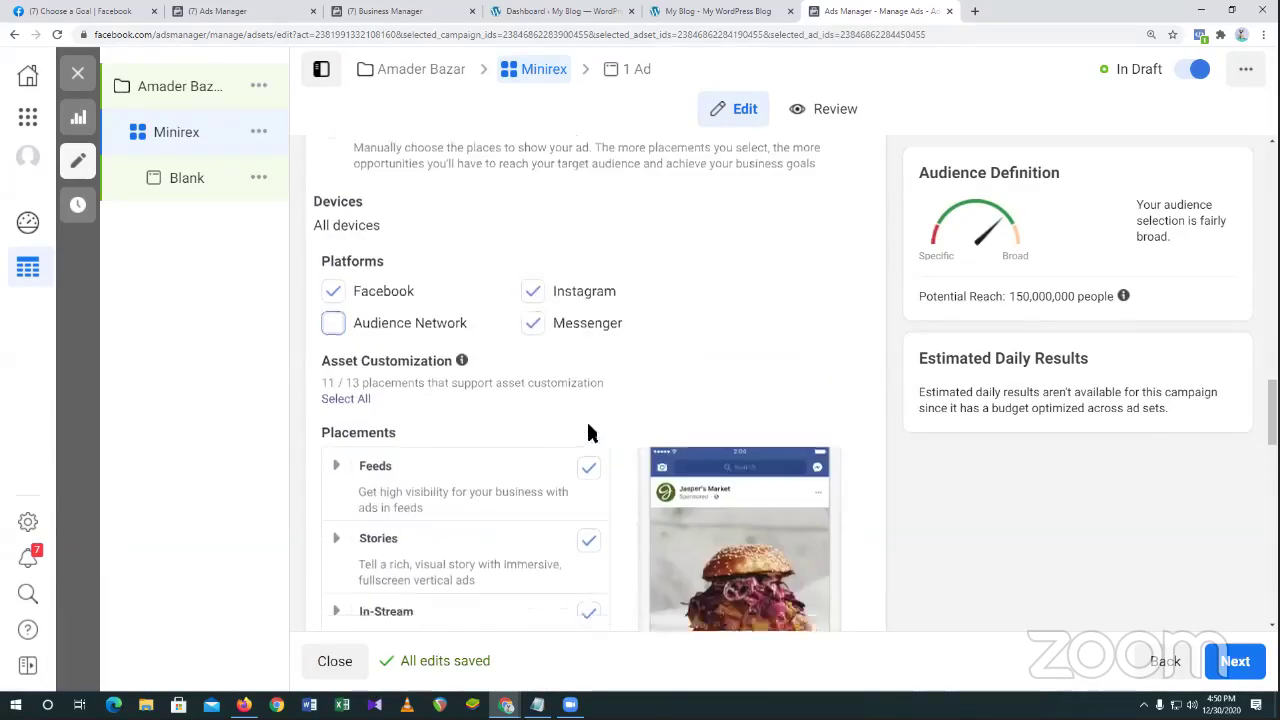
{"action": "left_click", "coordinate": [536, 341]}
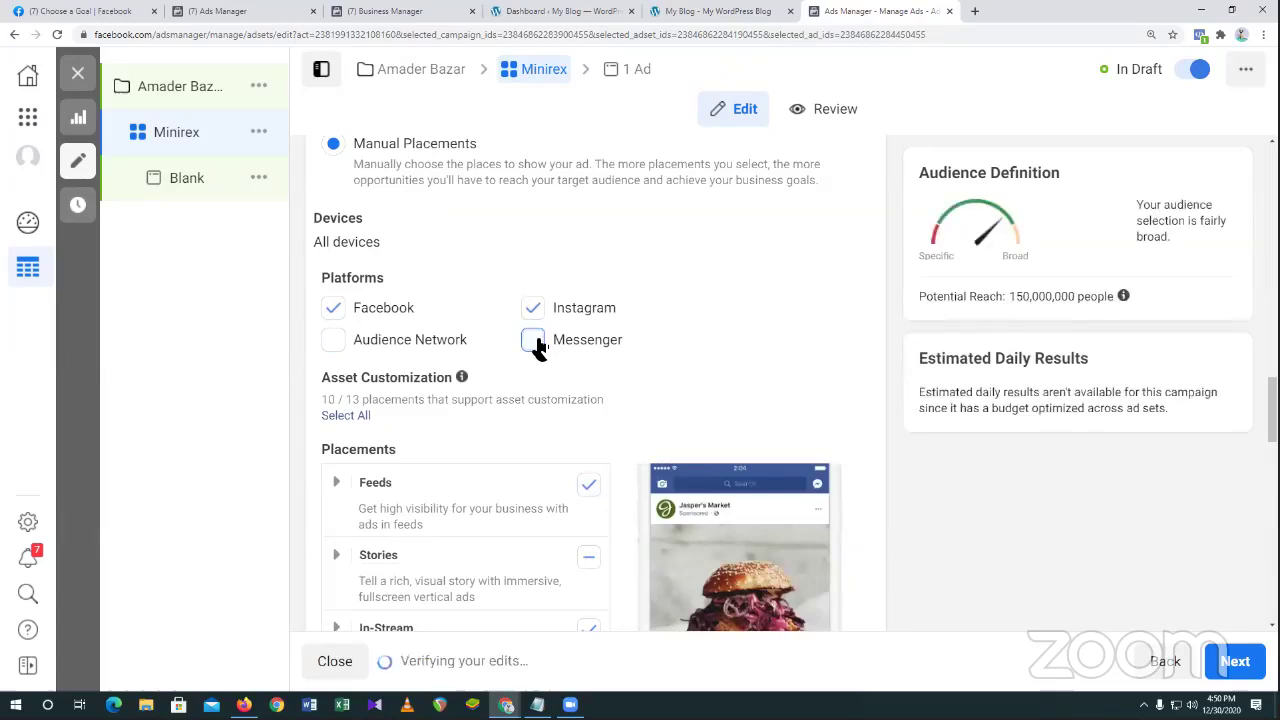
{"action": "scroll", "coordinate": [562, 368], "scroll_direction": "down", "scroll_amount": 3}
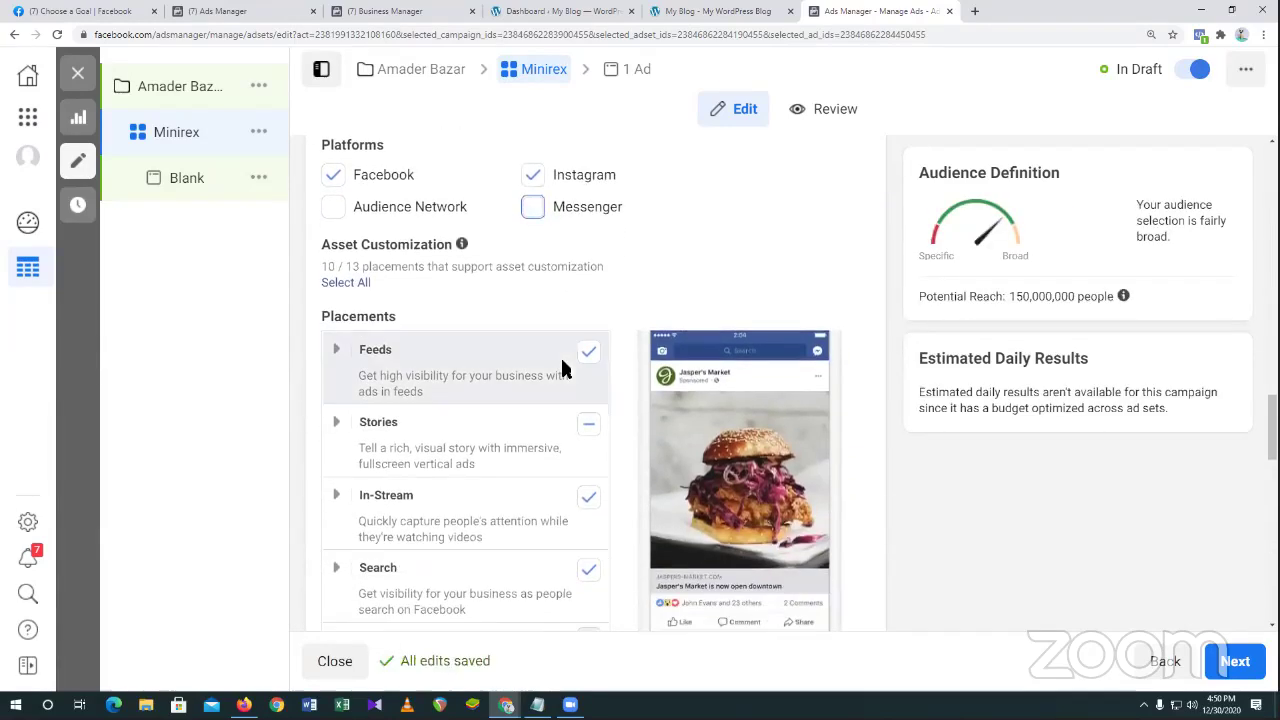
Exclude the Facebook platform from the manual placements and check how the placement categories are affected.
{"action": "scroll", "coordinate": [562, 366], "scroll_direction": "up", "scroll_amount": 1}
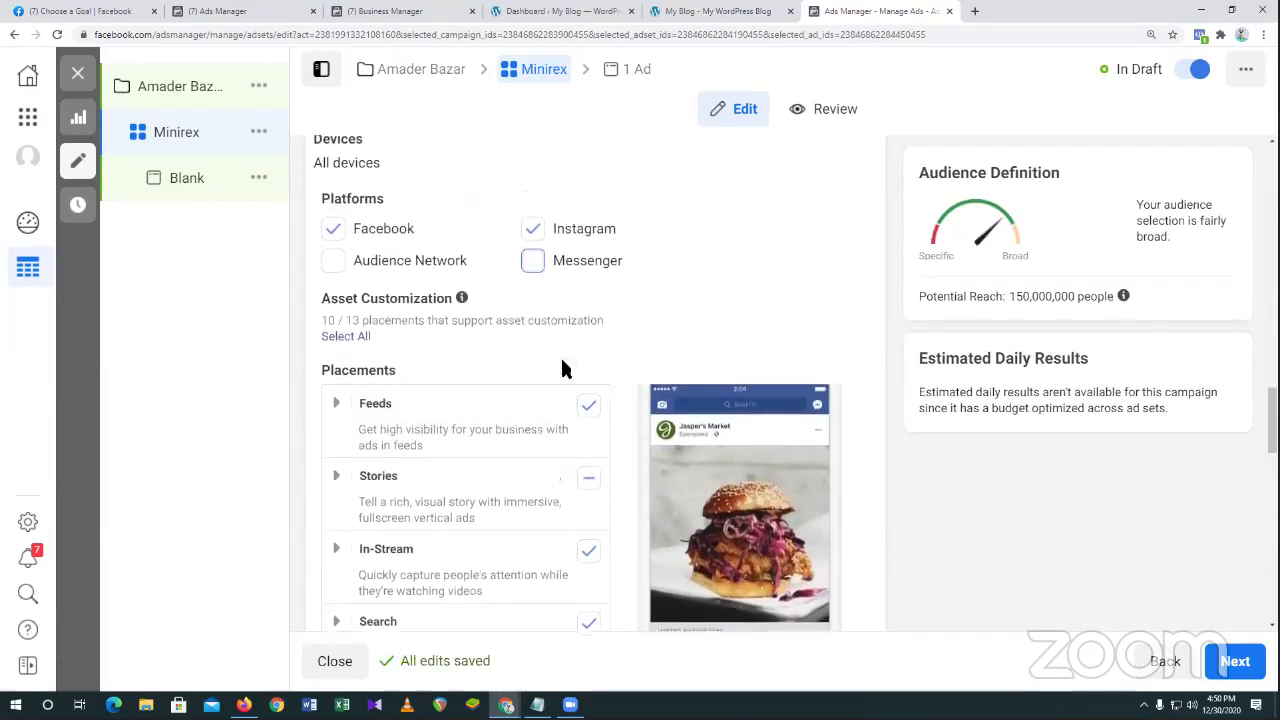
{"action": "left_click", "coordinate": [333, 246]}
{"action": "scroll", "coordinate": [610, 337], "scroll_direction": "down", "scroll_amount": 4}
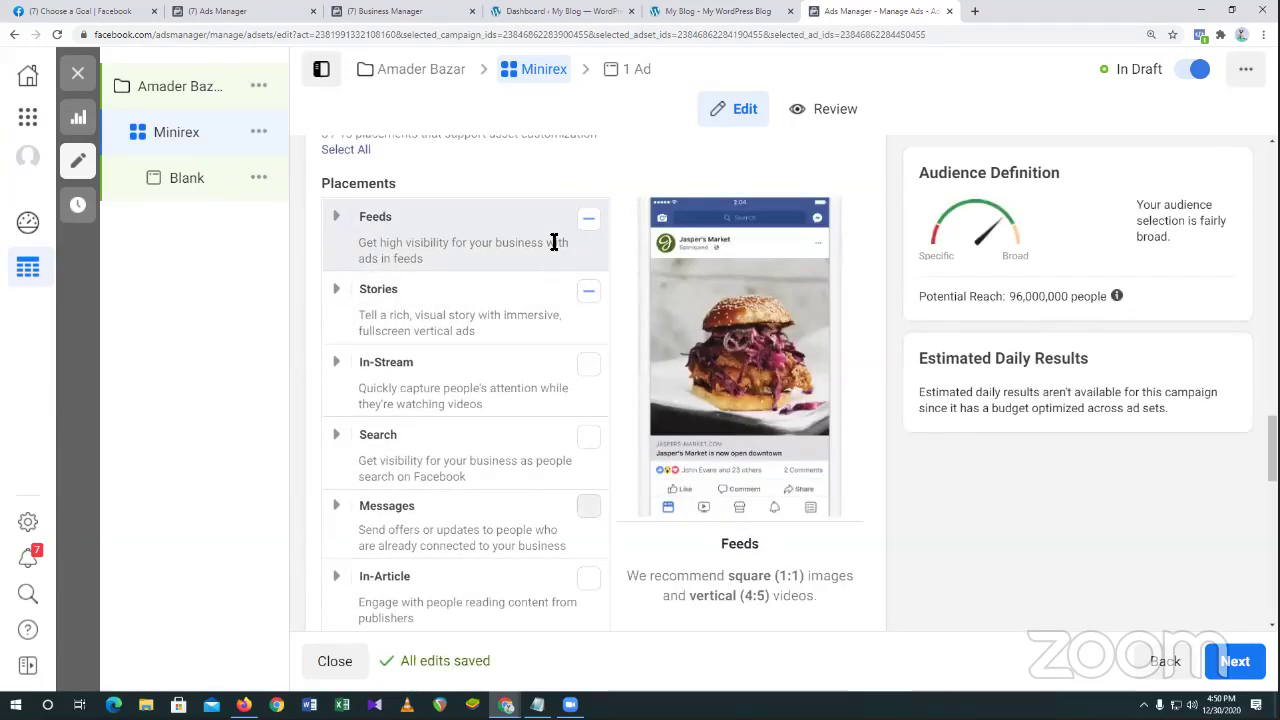
{"action": "scroll", "coordinate": [552, 250], "scroll_direction": "down", "scroll_amount": 1}
{"action": "scroll", "coordinate": [554, 250], "scroll_direction": "down", "scroll_amount": 2}
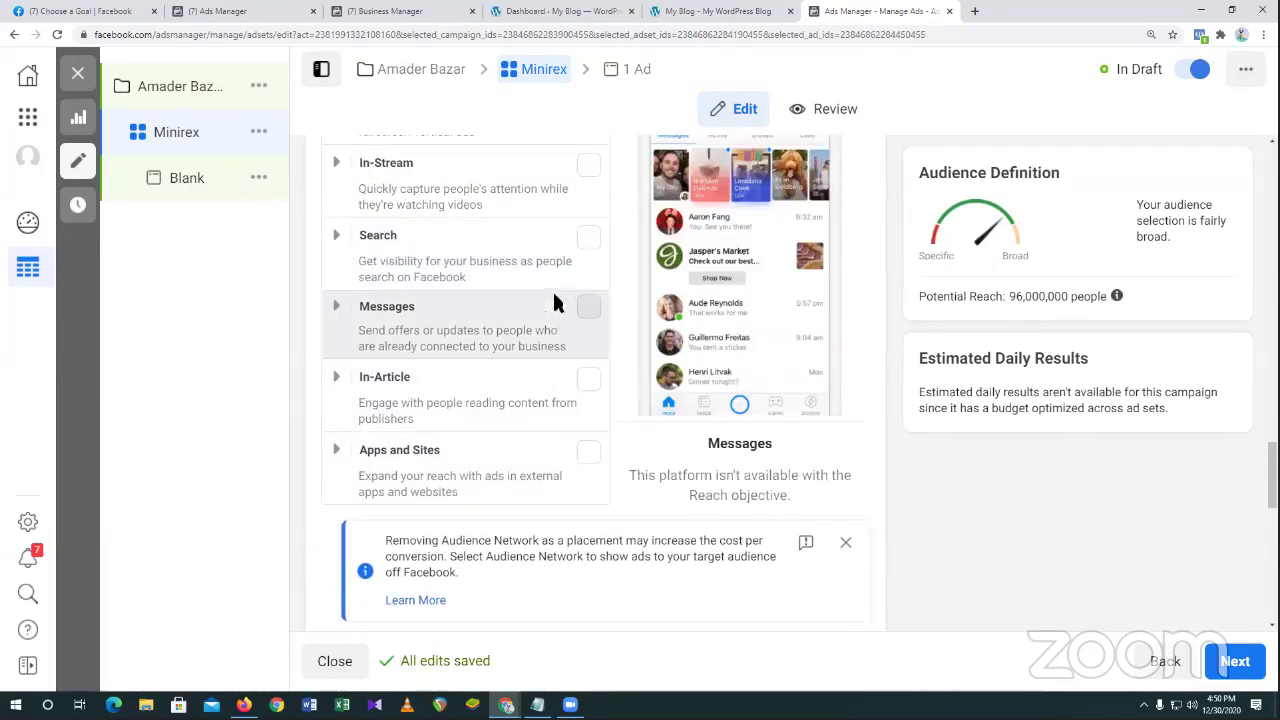
{"action": "scroll", "coordinate": [552, 253], "scroll_direction": "up", "scroll_amount": 3}
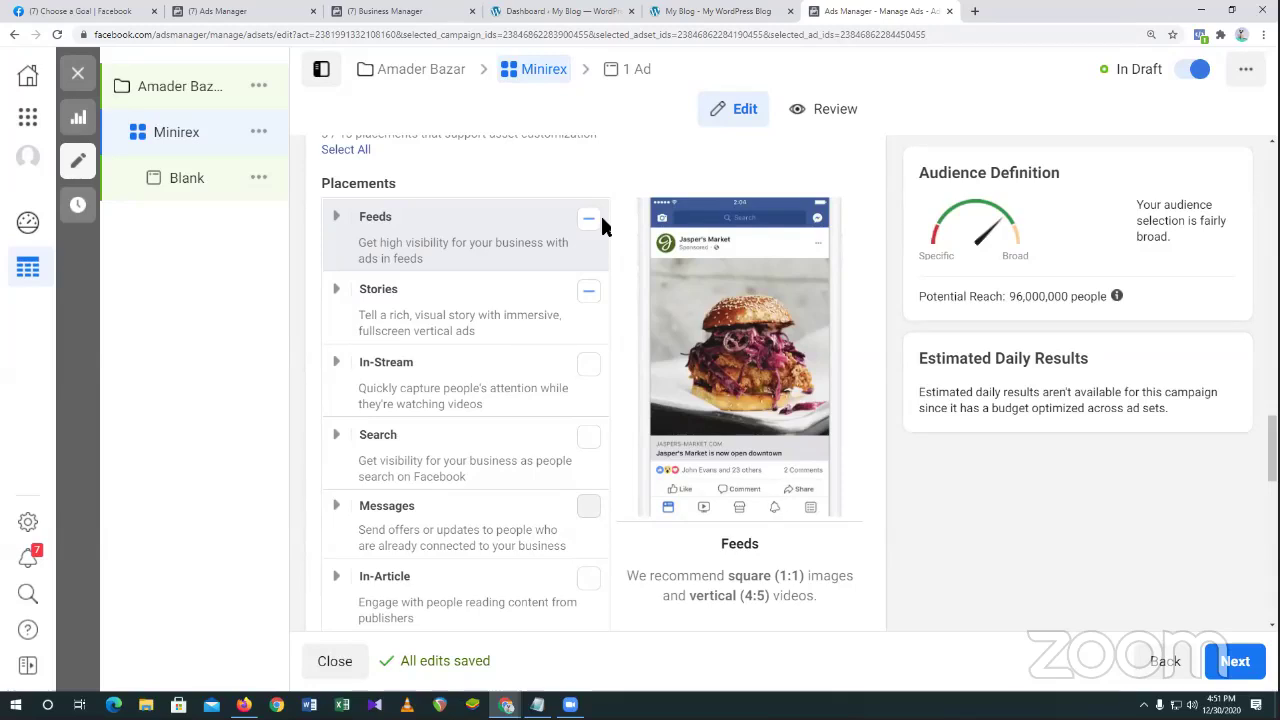
Include the In-Stream, Search, Stories and Feeds placements in full.
{"action": "scroll", "coordinate": [480, 352], "scroll_direction": "down", "scroll_amount": 1}
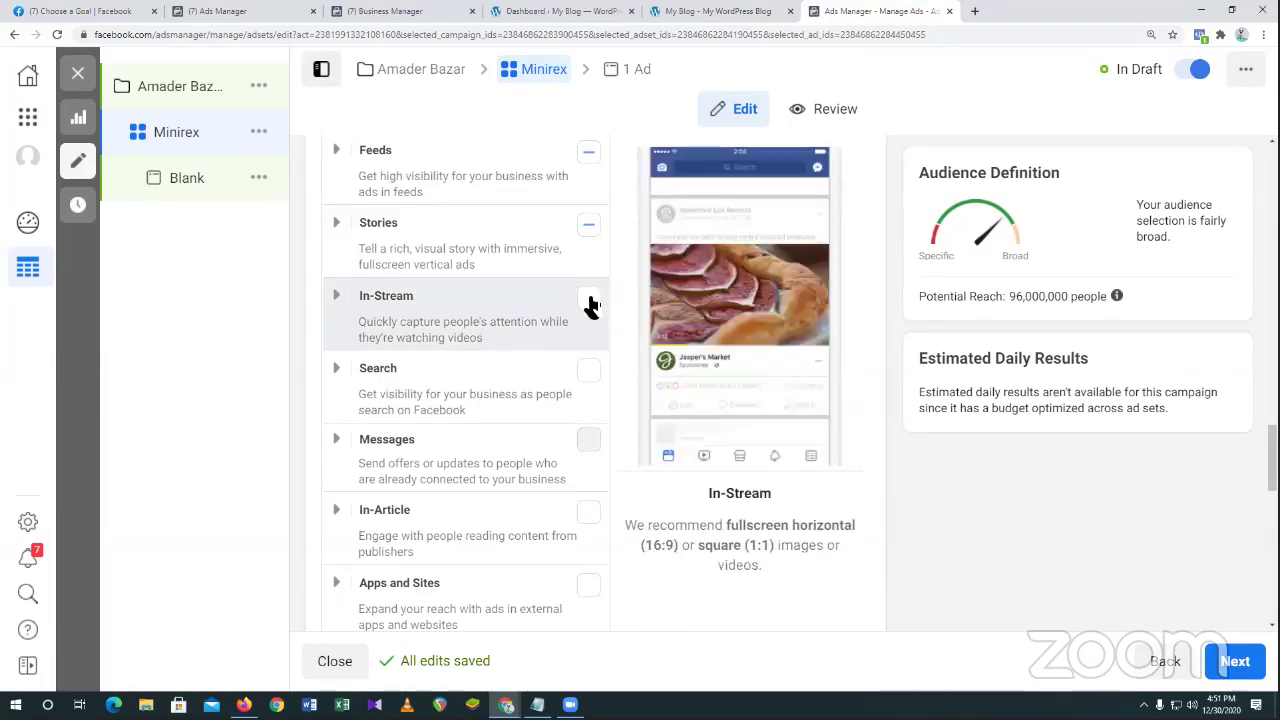
{"action": "left_click", "coordinate": [589, 301]}
{"action": "left_click", "coordinate": [592, 371]}
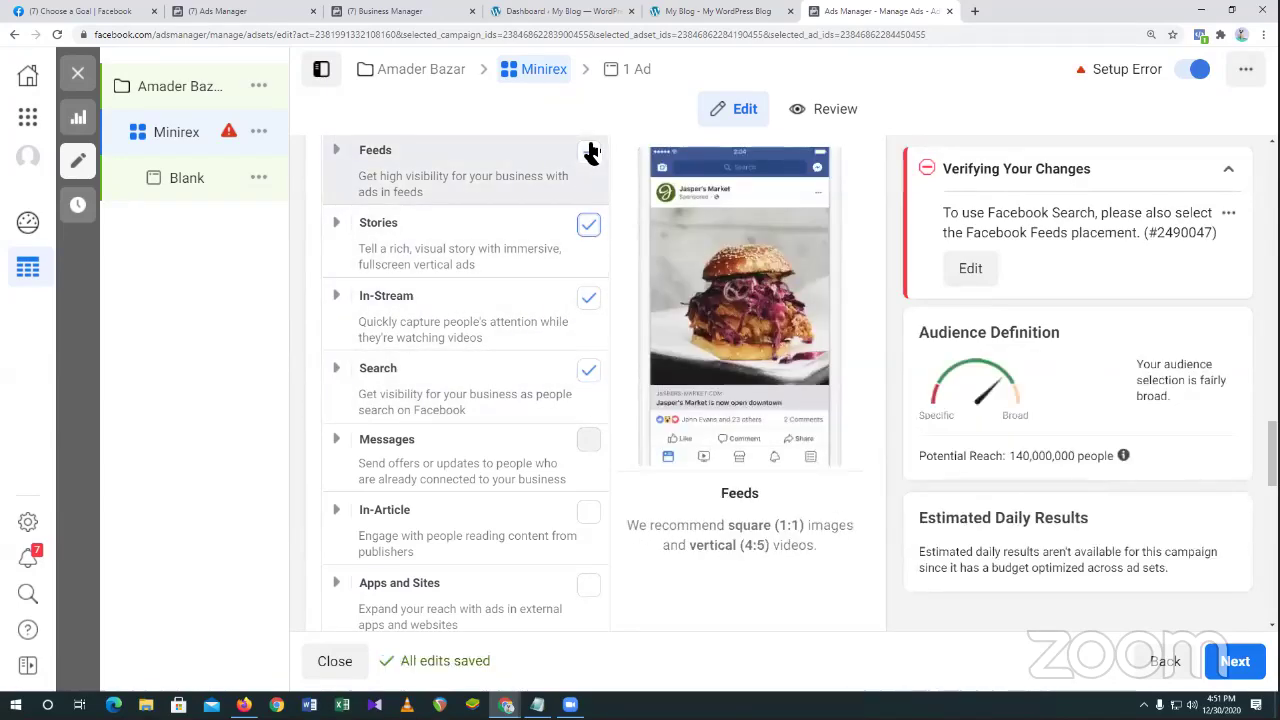
{"action": "left_click", "coordinate": [588, 151]}
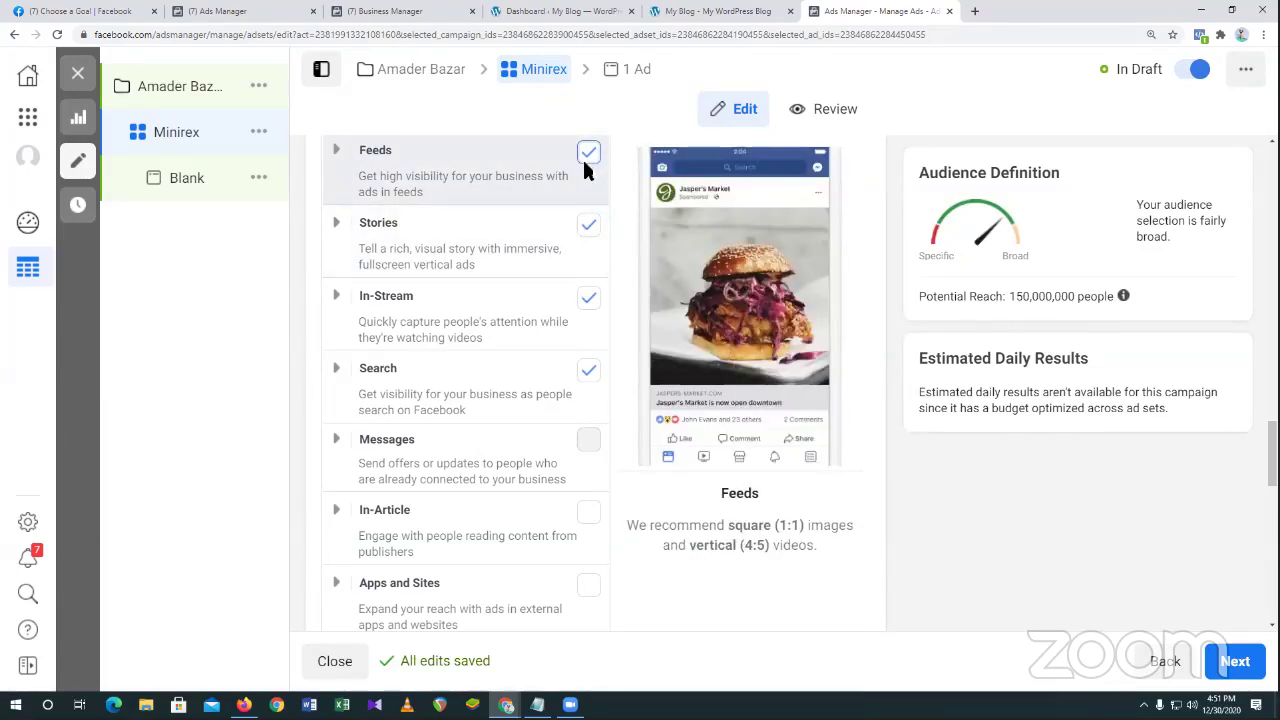
Exclude the Messenger platform again and review the remaining placement selection.
{"action": "scroll", "coordinate": [584, 165], "scroll_direction": "up", "scroll_amount": 2}
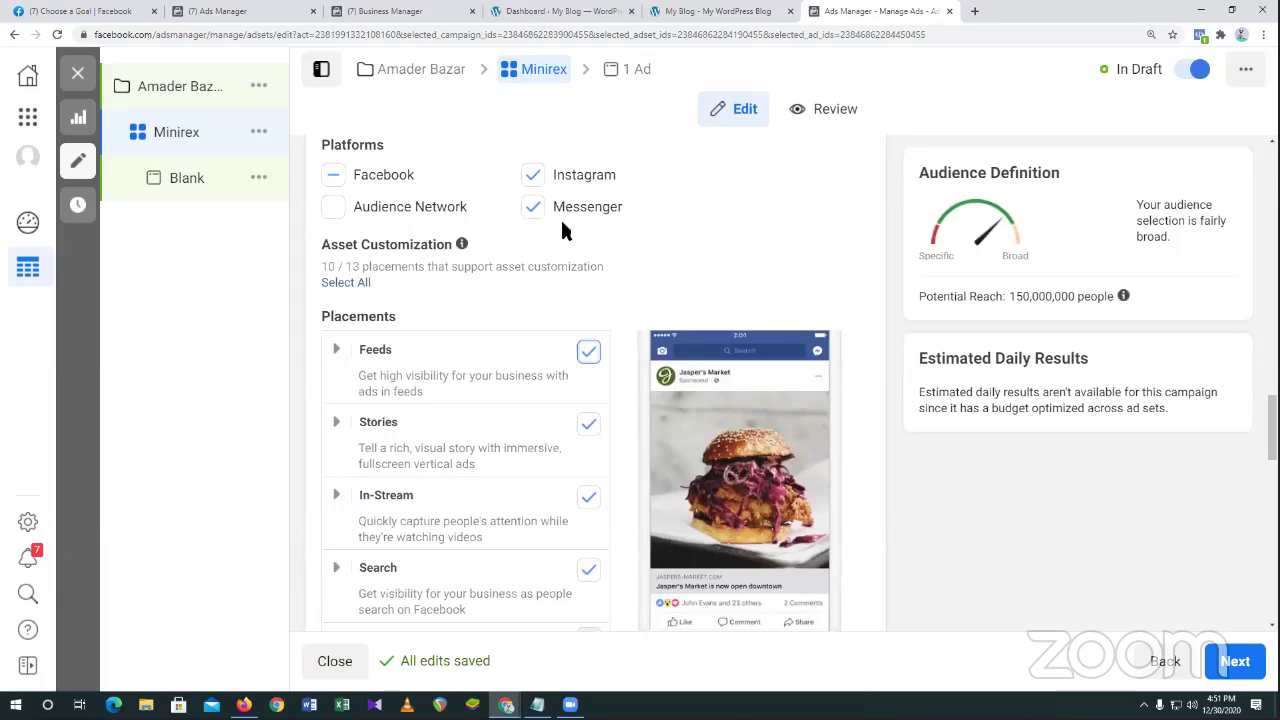
{"action": "left_click", "coordinate": [535, 208]}
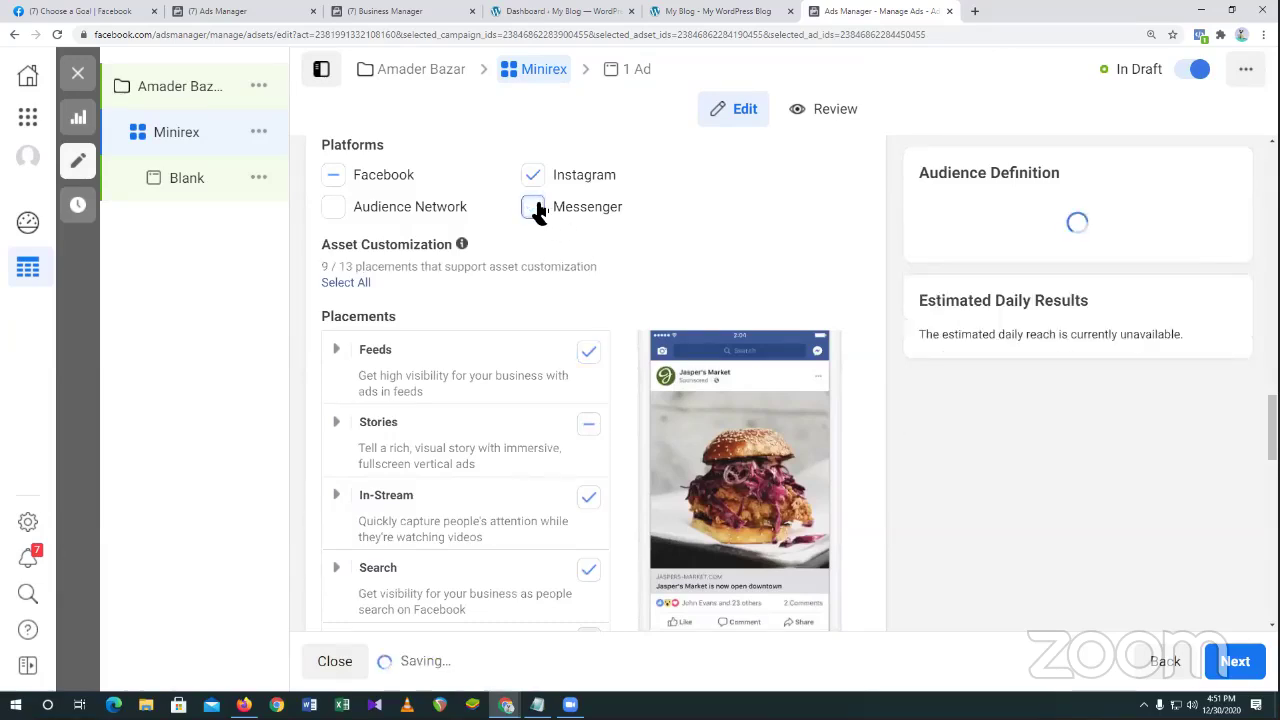
{"action": "scroll", "coordinate": [612, 220], "scroll_direction": "down", "scroll_amount": 3}
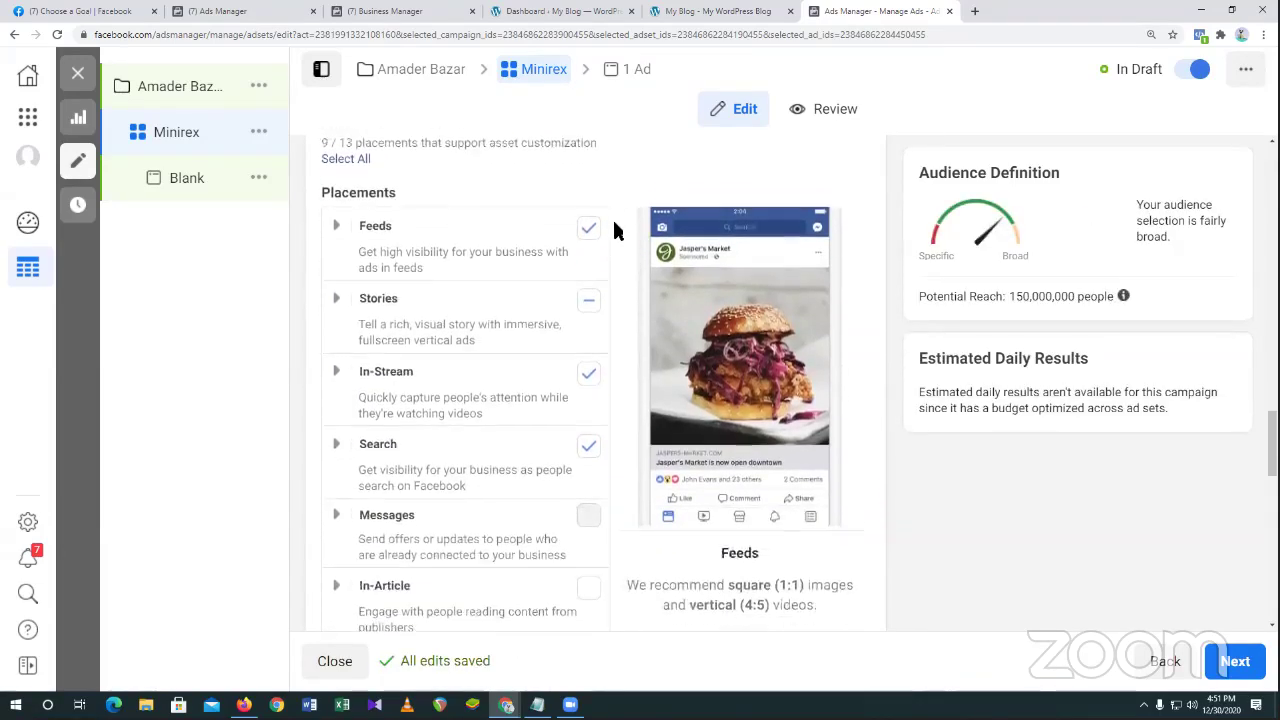
{"action": "scroll", "coordinate": [608, 275], "scroll_direction": "down", "scroll_amount": 2}
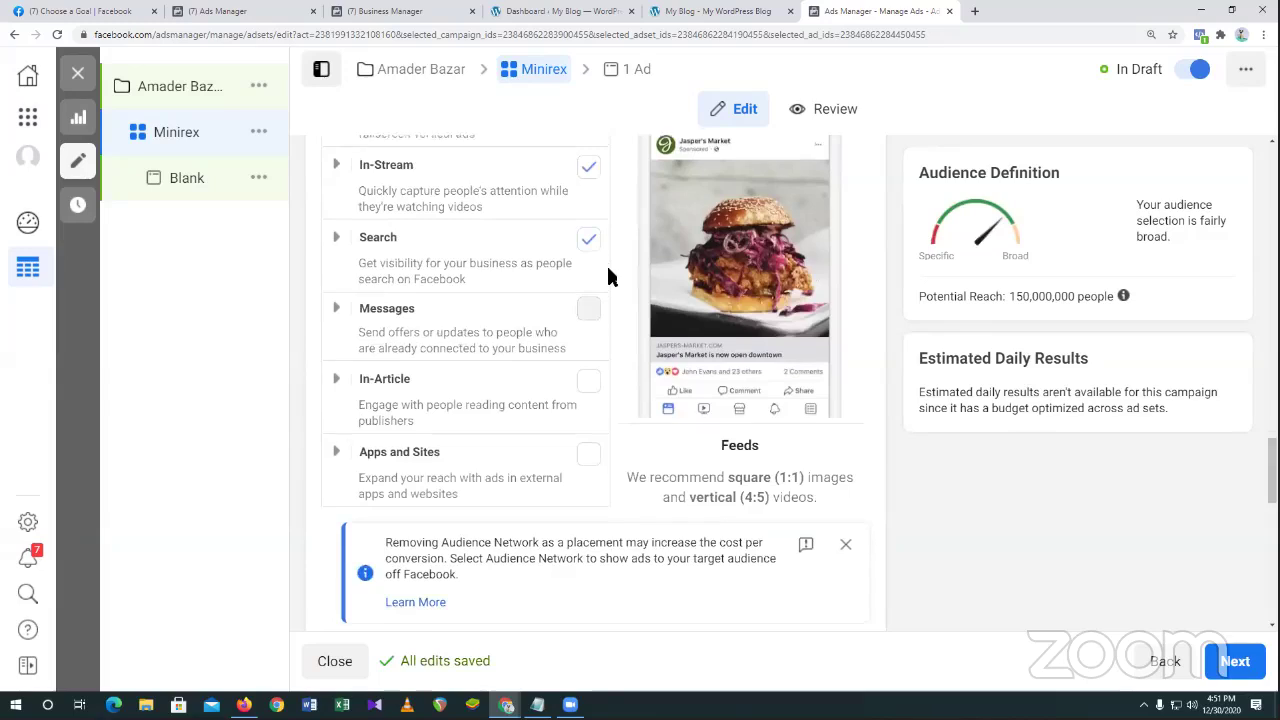
{"action": "scroll", "coordinate": [608, 275], "scroll_direction": "up", "scroll_amount": 2}
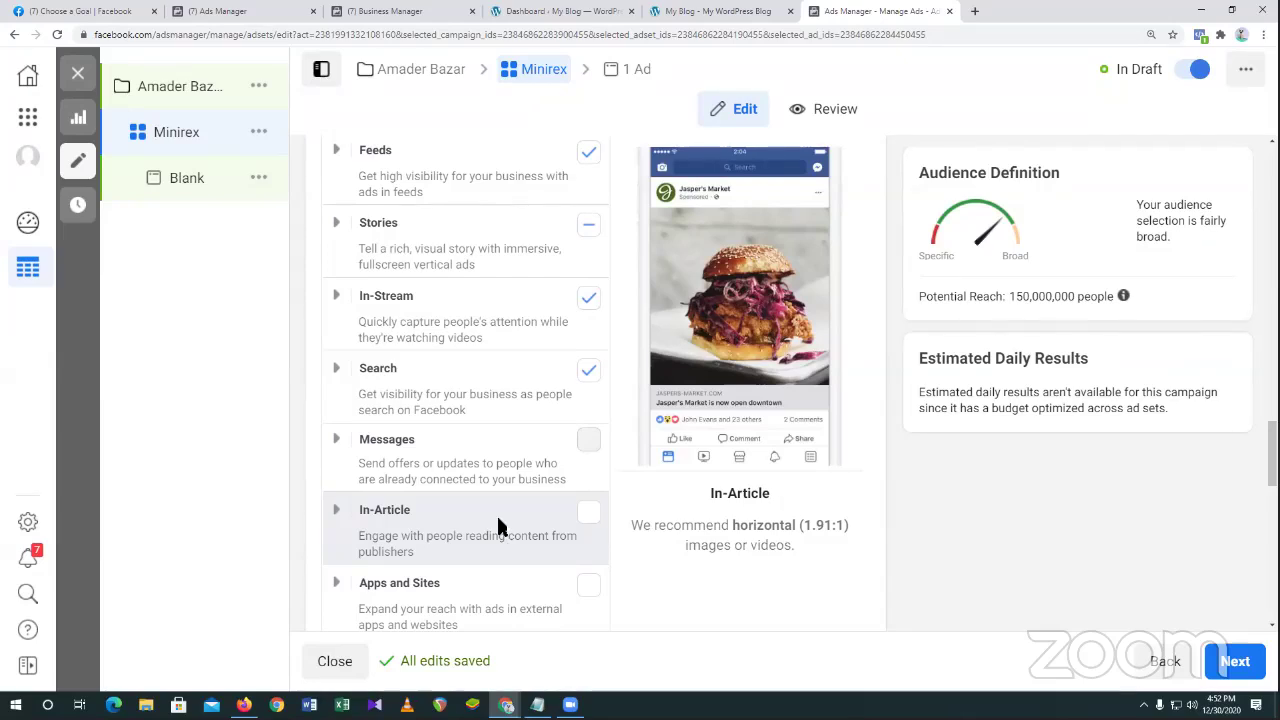
Include the In-Article placement, then review the device and operating system options below the placement list.
{"action": "left_click", "coordinate": [587, 515]}
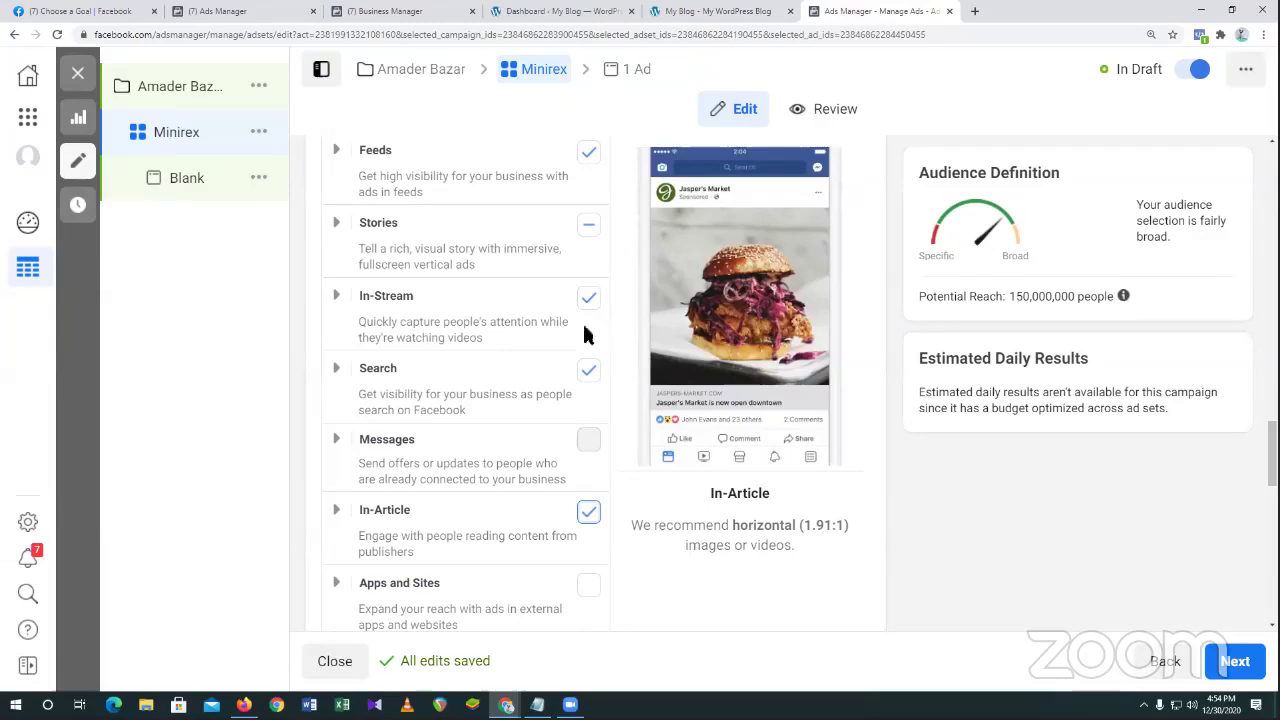
{"action": "scroll", "coordinate": [548, 397], "scroll_direction": "down", "scroll_amount": 2}
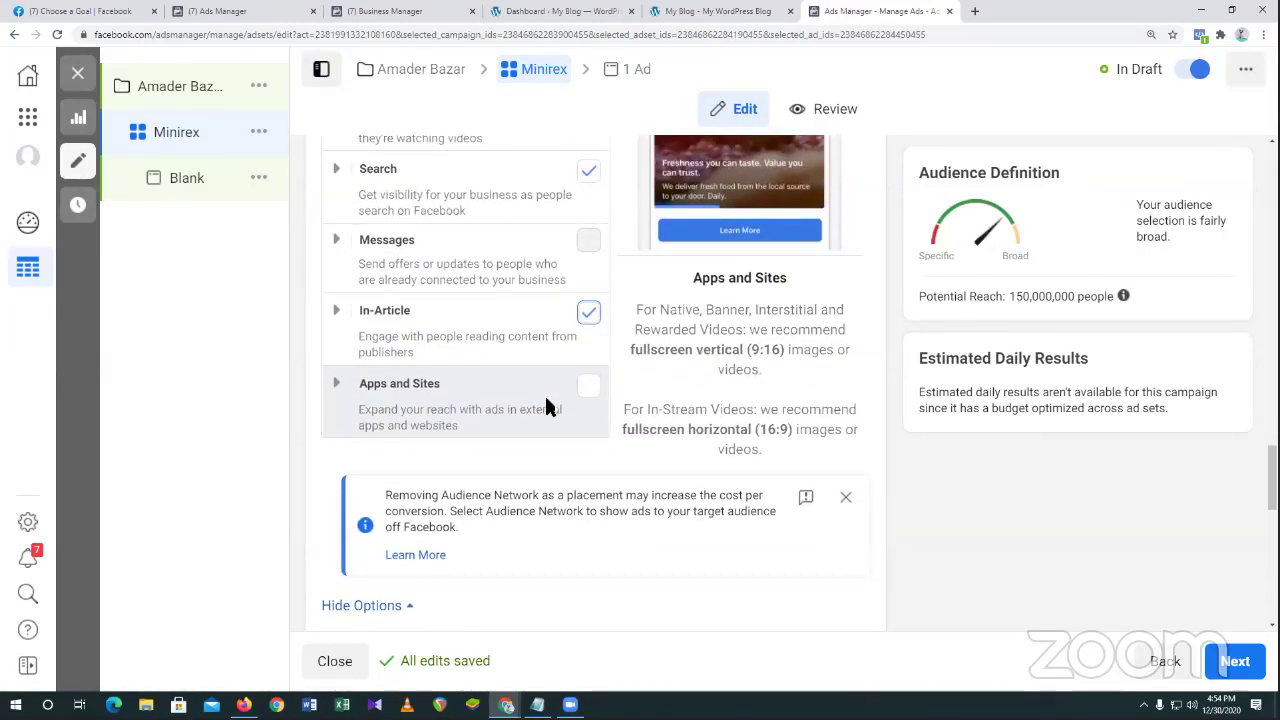
{"action": "scroll", "coordinate": [546, 407], "scroll_direction": "down", "scroll_amount": 3}
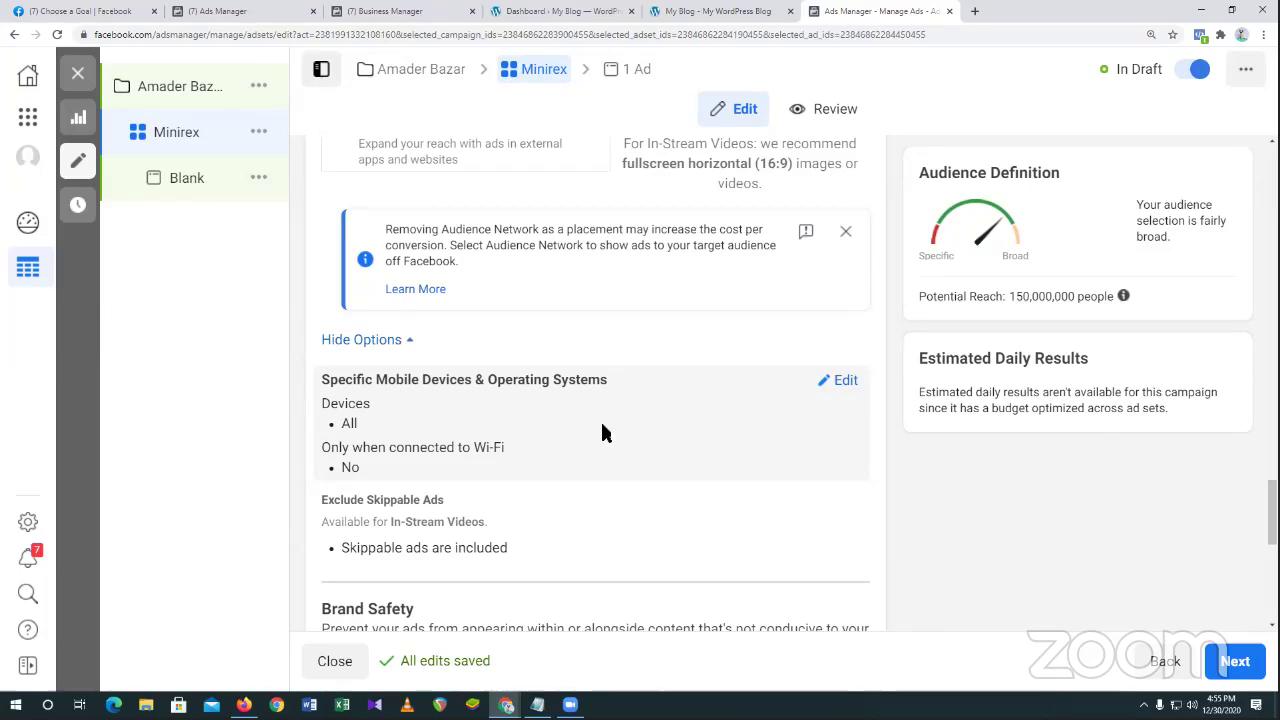
Include the Audience Network platform in the manual placements and check the placement selection.
{"action": "scroll", "coordinate": [620, 420], "scroll_direction": "up", "scroll_amount": 5}
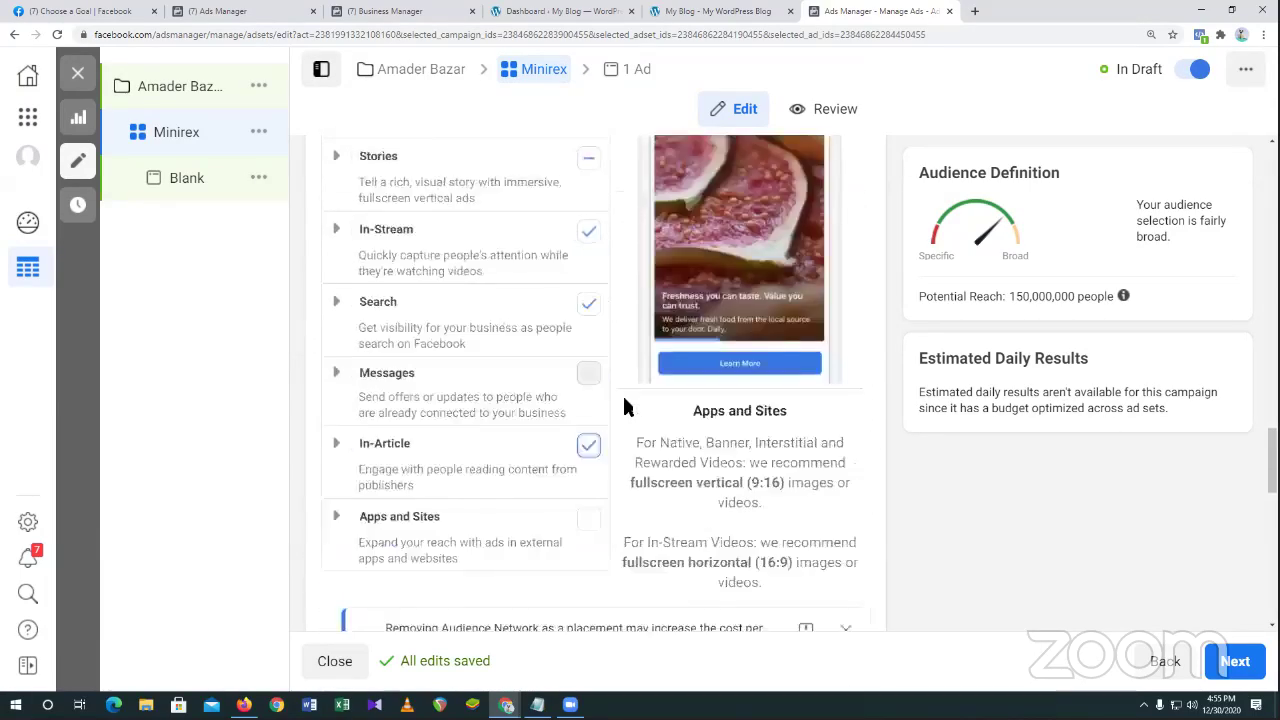
{"action": "scroll", "coordinate": [624, 405], "scroll_direction": "up", "scroll_amount": 5}
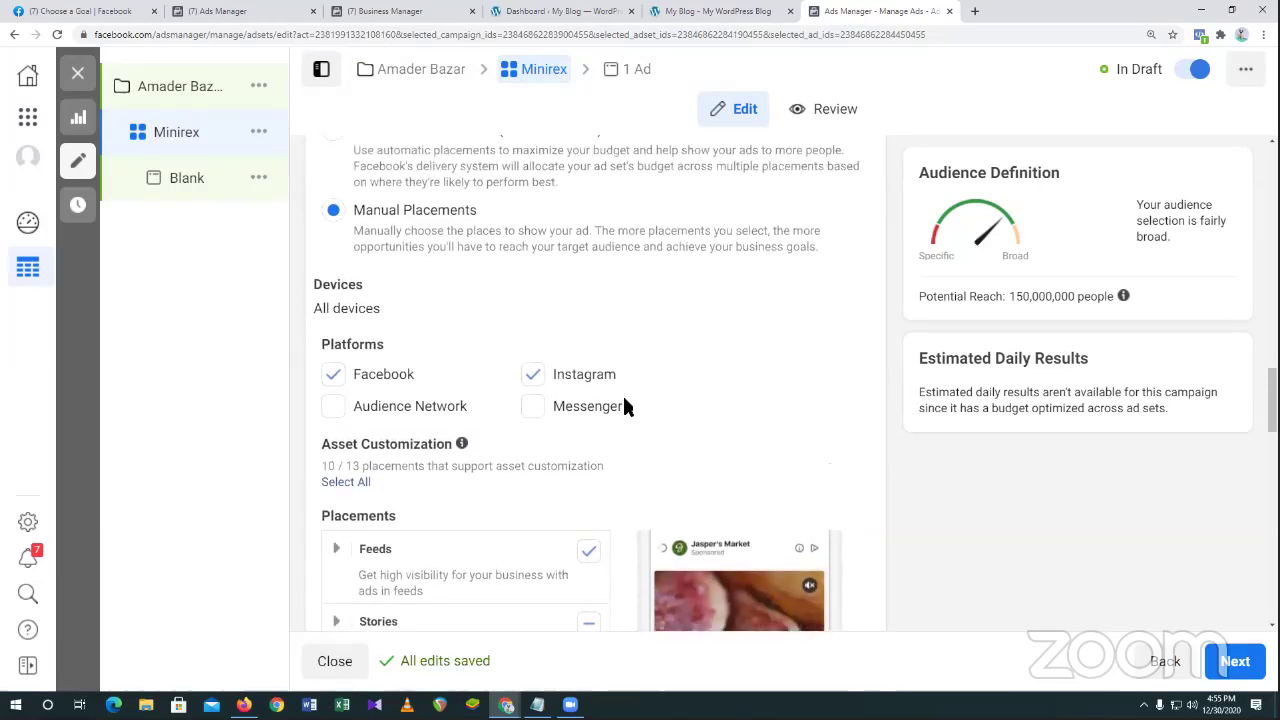
{"action": "scroll", "coordinate": [625, 407], "scroll_direction": "down", "scroll_amount": 1}
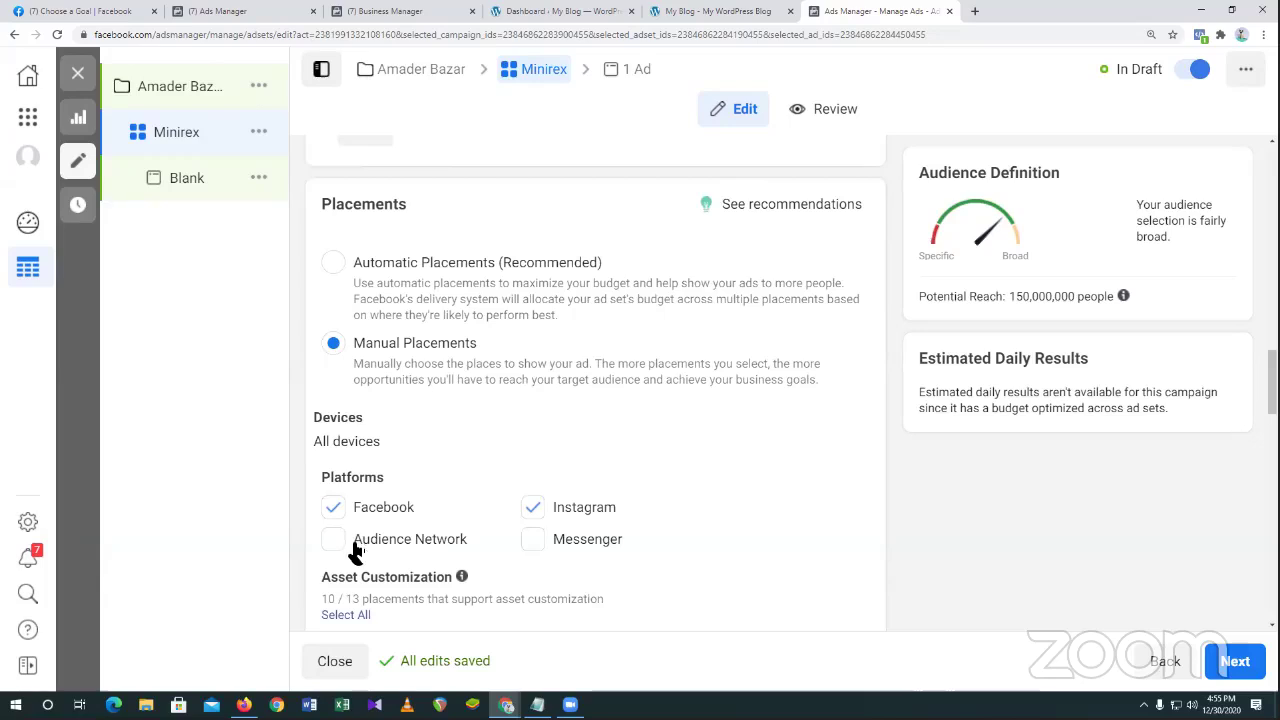
{"action": "scroll", "coordinate": [345, 538], "scroll_direction": "down", "scroll_amount": 1}
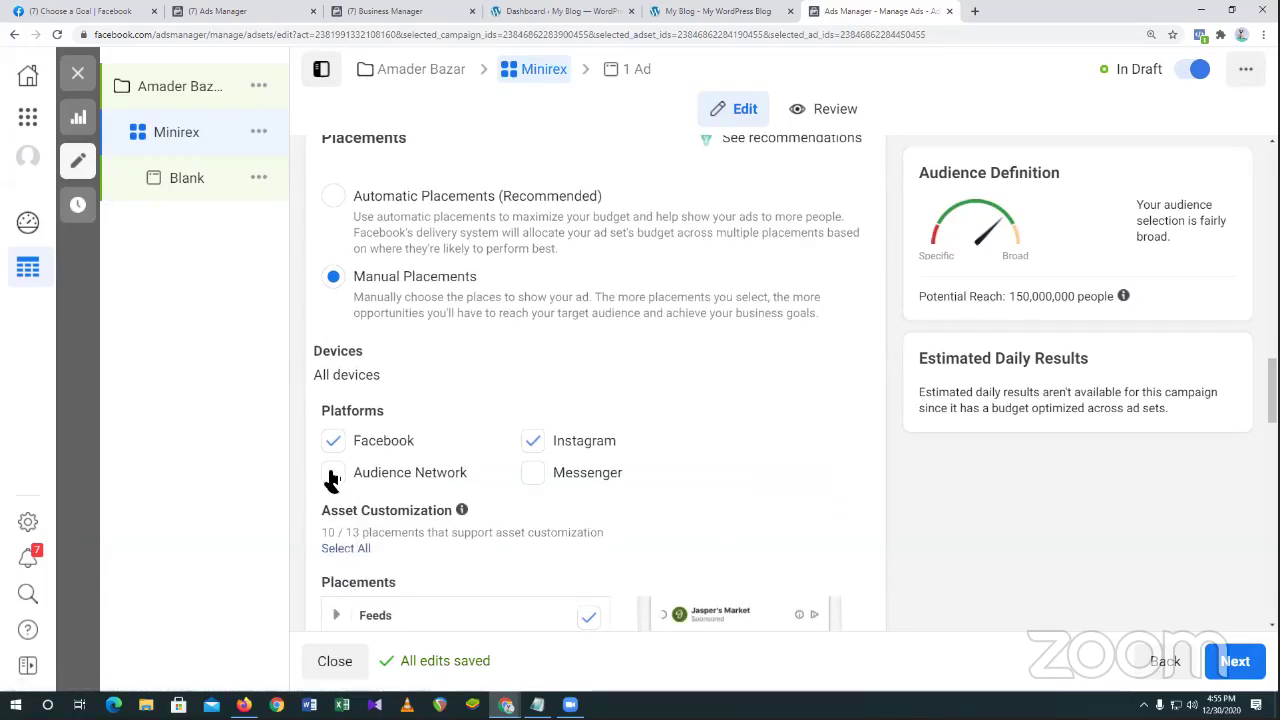
{"action": "left_click", "coordinate": [333, 474]}
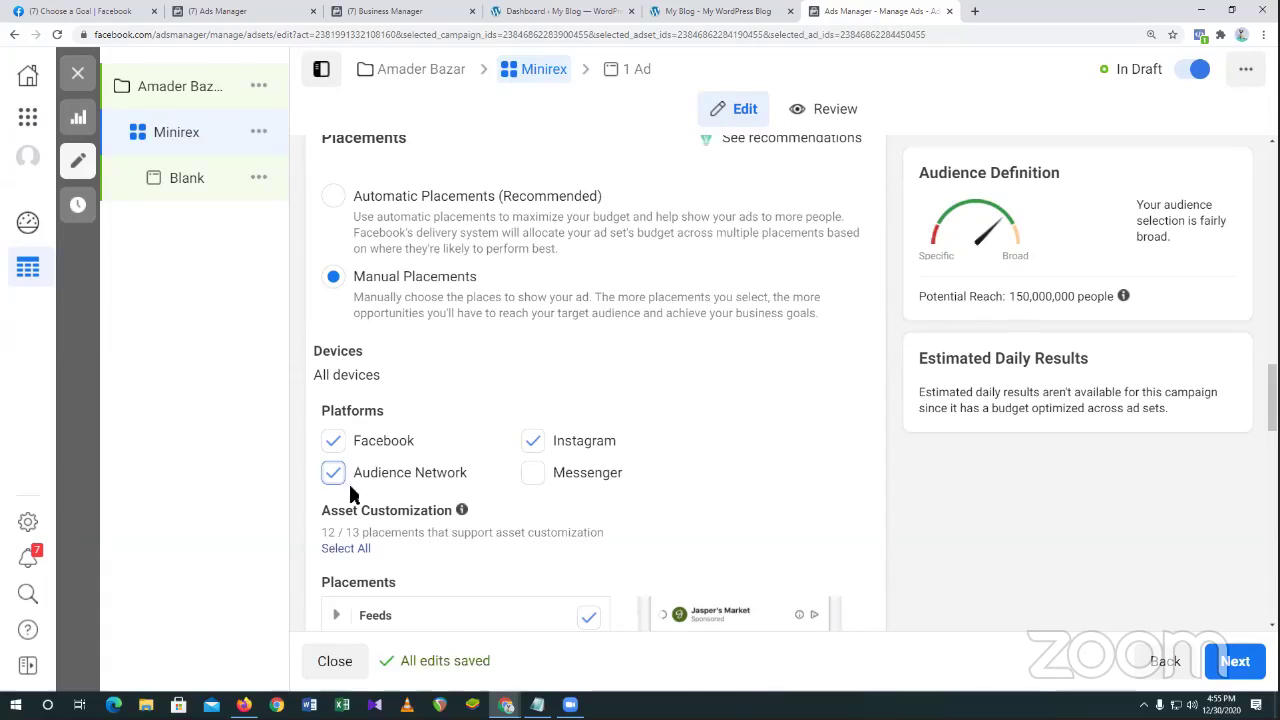
{"action": "scroll", "coordinate": [470, 470], "scroll_direction": "down", "scroll_amount": 1}
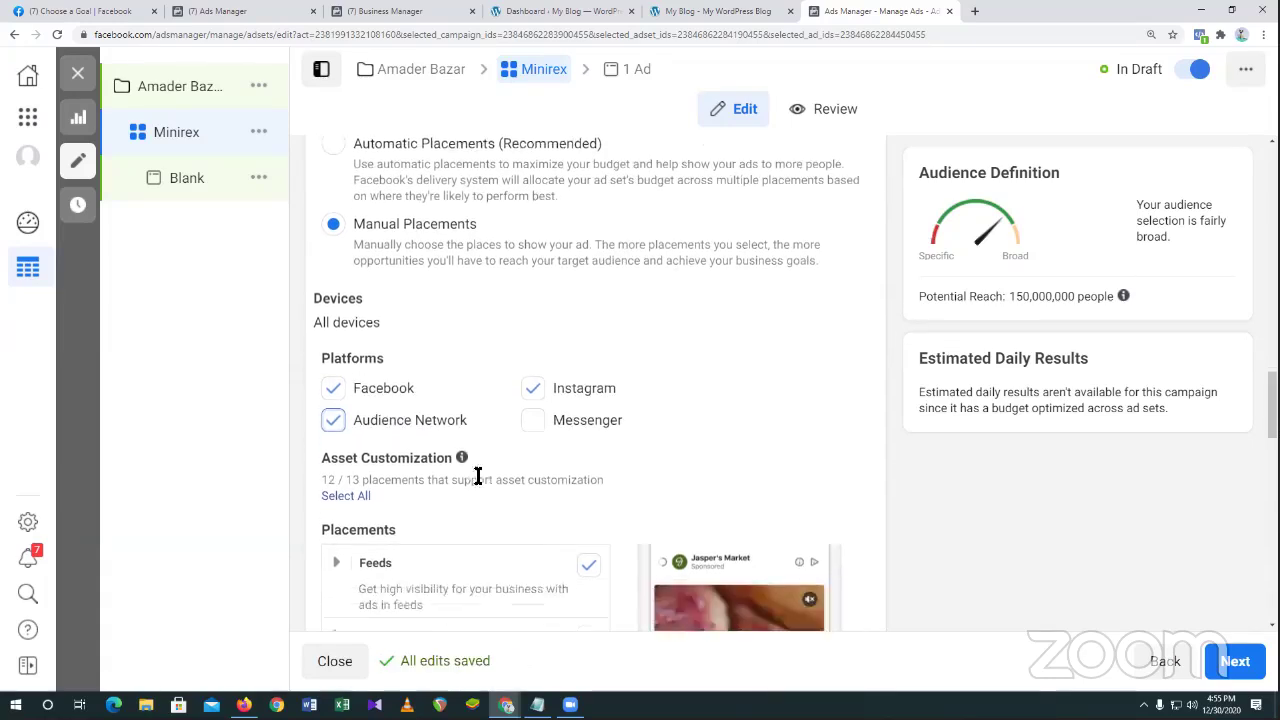
{"action": "scroll", "coordinate": [768, 335], "scroll_direction": "down", "scroll_amount": 5}
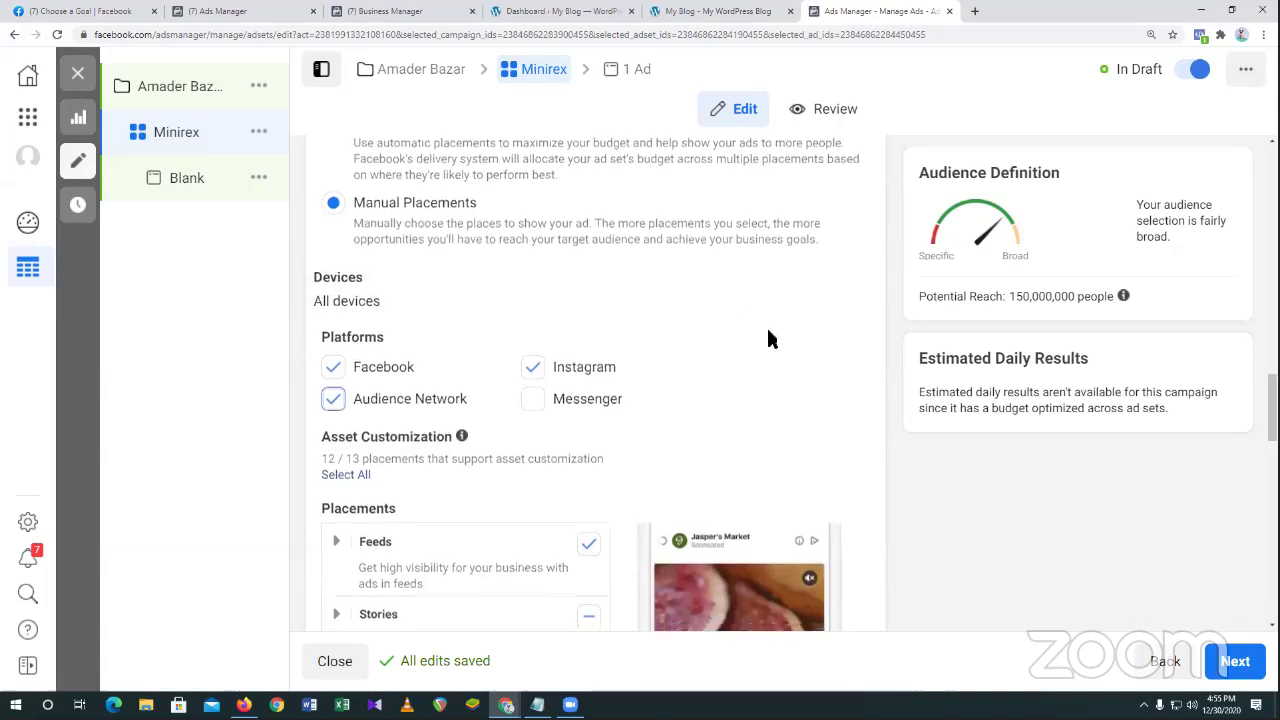
Exclude skippable ads from this ad set in the options below the placement list.
{"action": "scroll", "coordinate": [775, 340], "scroll_direction": "down", "scroll_amount": 5}
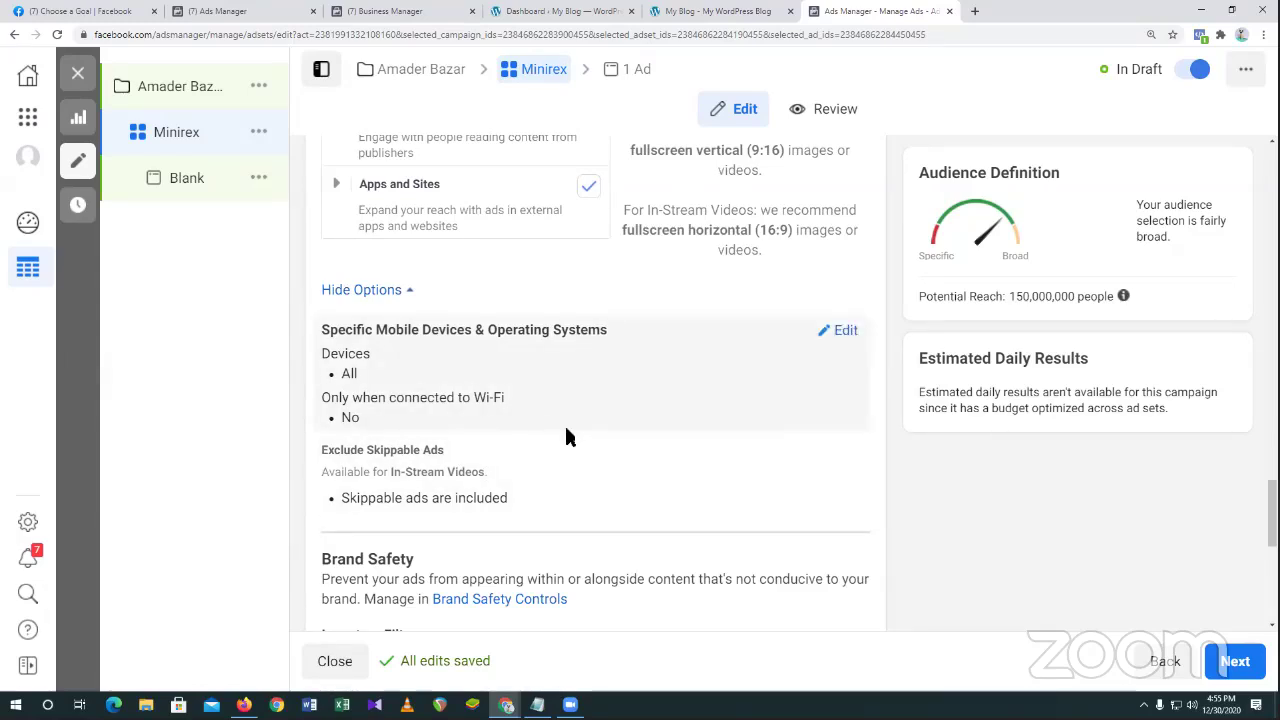
{"action": "scroll", "coordinate": [600, 430], "scroll_direction": "down", "scroll_amount": 1}
{"action": "scroll", "coordinate": [650, 420], "scroll_direction": "down", "scroll_amount": 1}
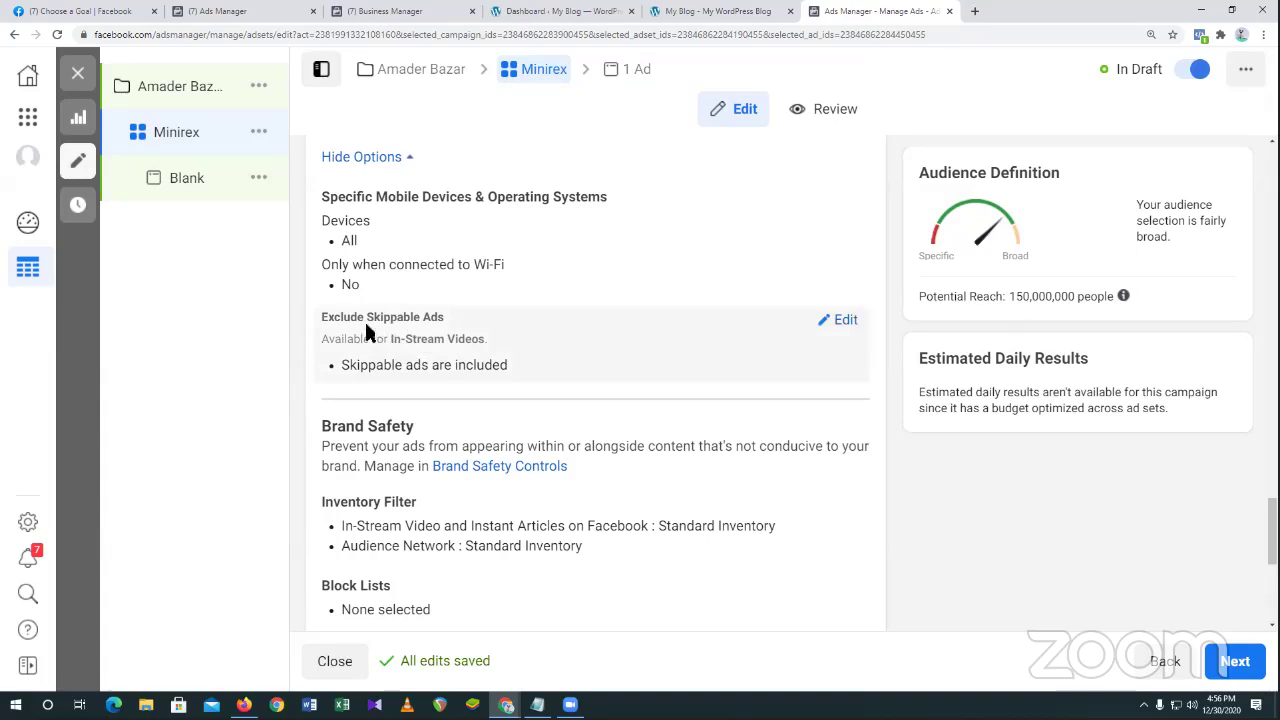
{"action": "left_click", "coordinate": [840, 322]}
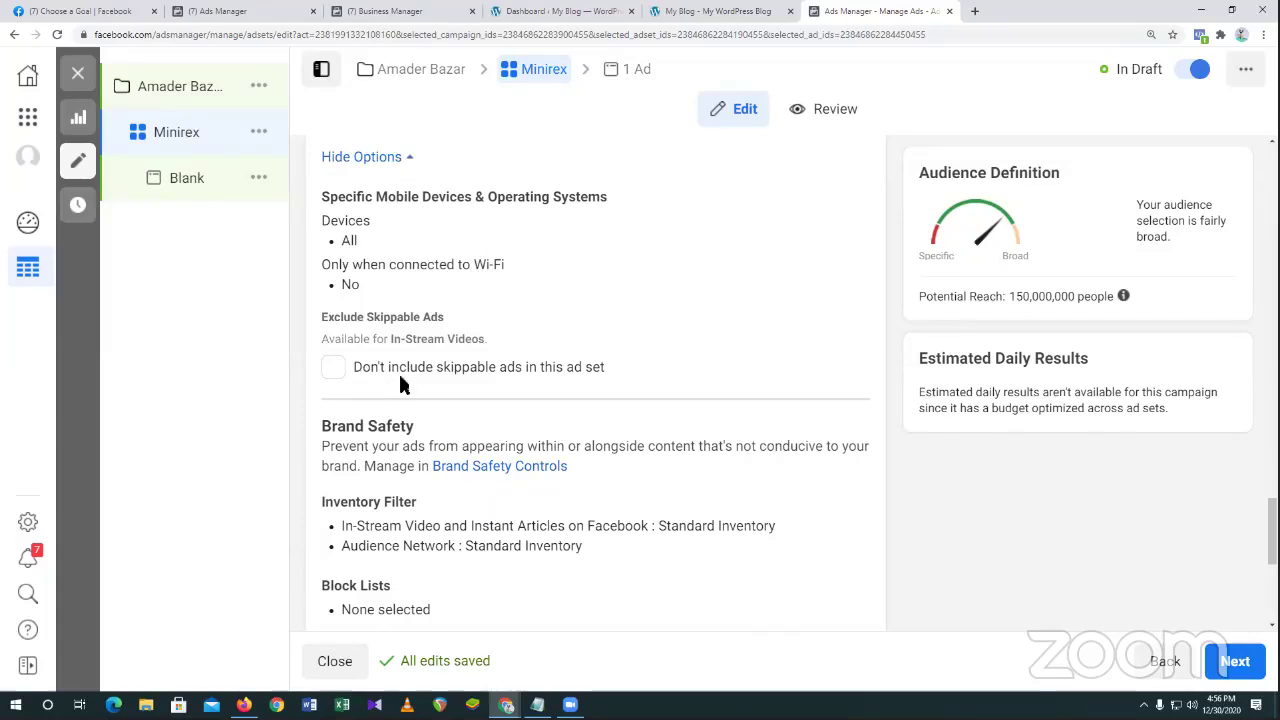
{"action": "left_click", "coordinate": [335, 369]}
Open the Block Lists setting for editing in the Brand Safety section.
{"action": "scroll", "coordinate": [540, 382], "scroll_direction": "down", "scroll_amount": 1}
{"action": "scroll", "coordinate": [543, 385], "scroll_direction": "down", "scroll_amount": 2}
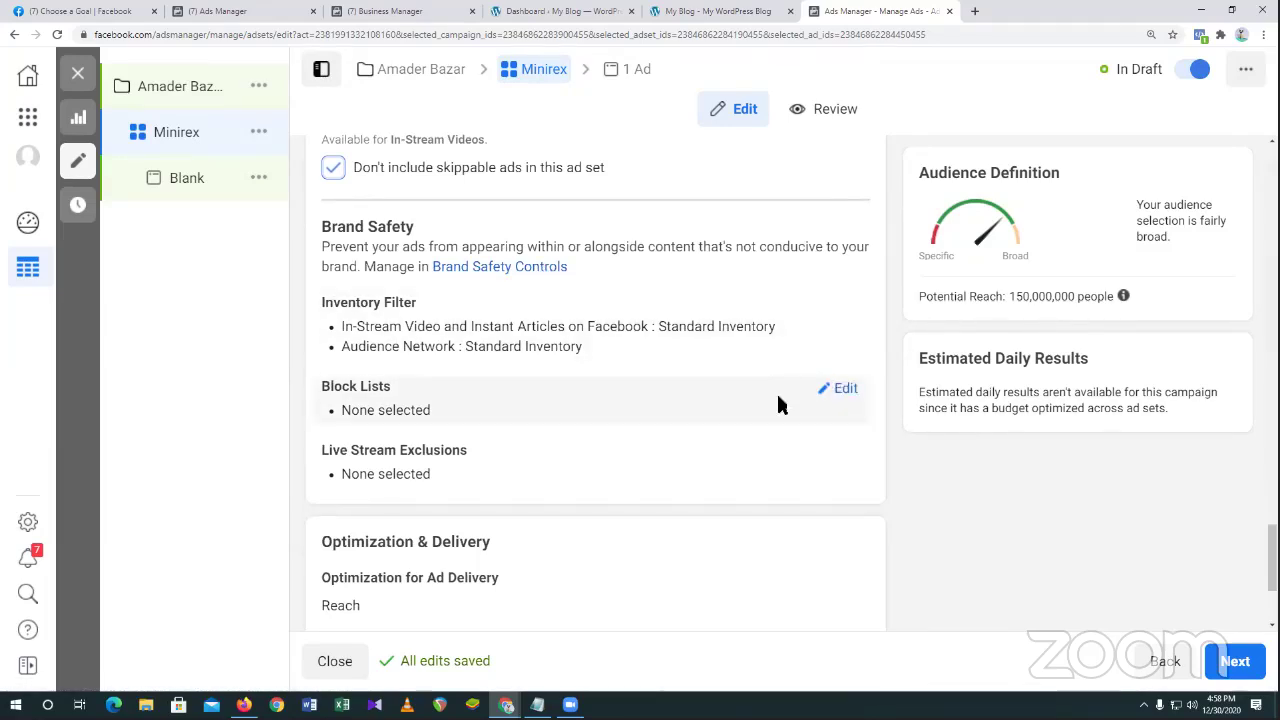
{"action": "left_click", "coordinate": [848, 388]}
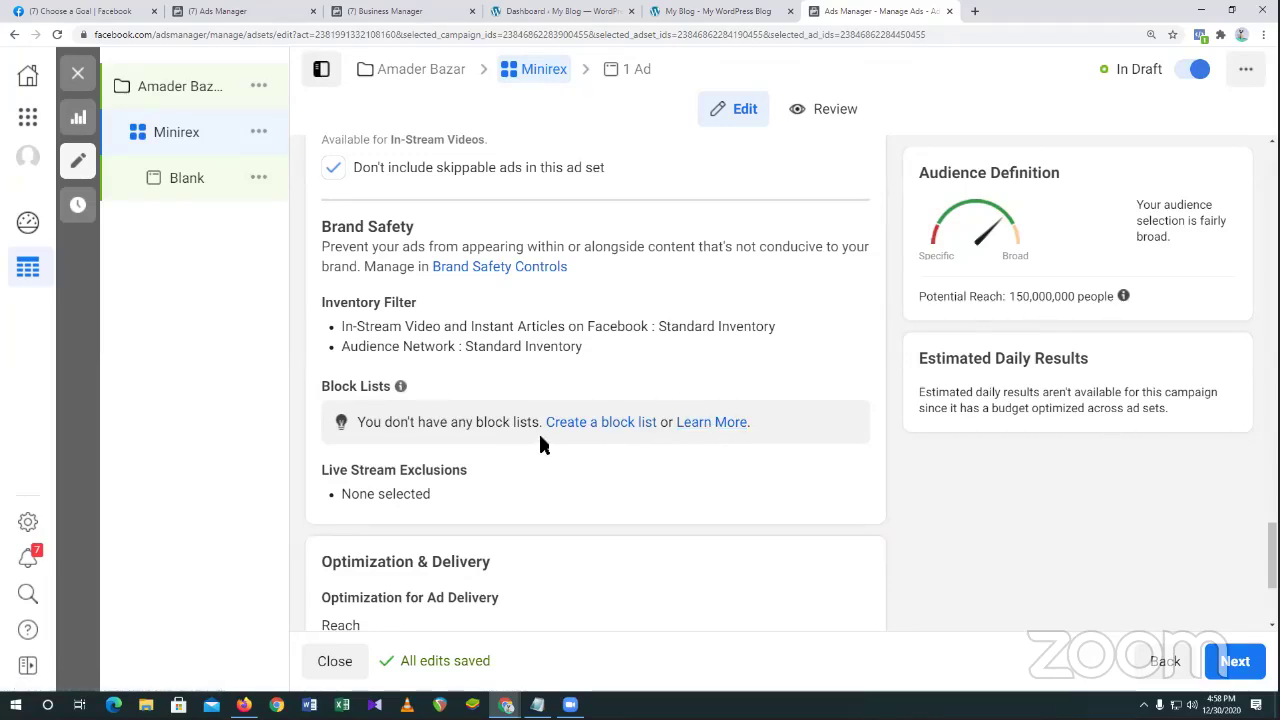
Read the explanation of Live Stream Exclusions and its help article, then close the help.
{"action": "scroll", "coordinate": [680, 470], "scroll_direction": "down", "scroll_amount": 1}
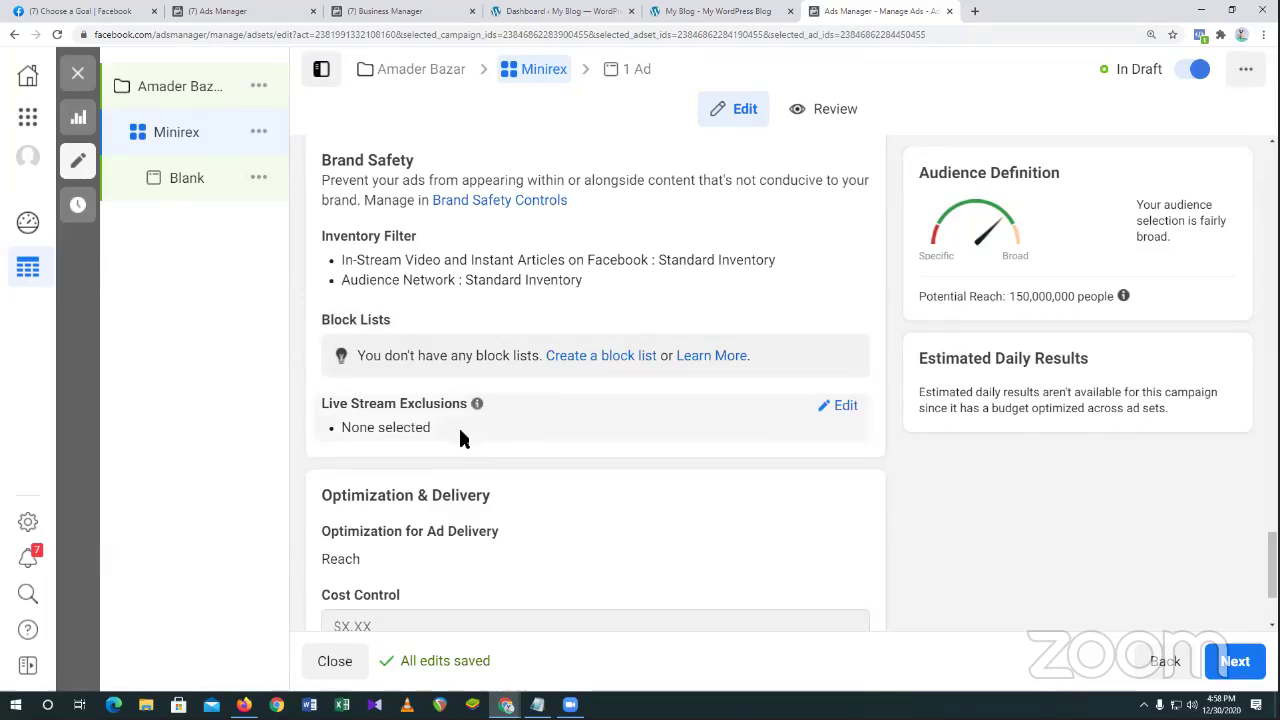
{"action": "mouse_move", "coordinate": [480, 409]}
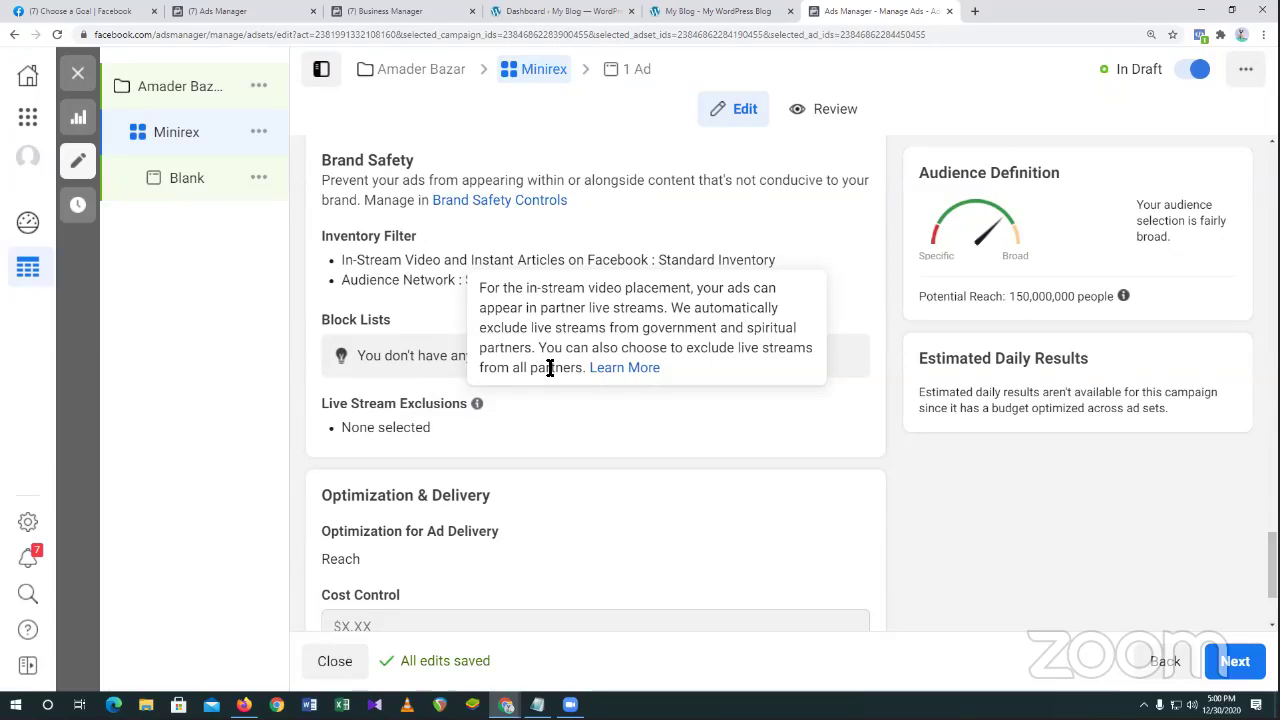
{"action": "left_click", "coordinate": [630, 370]}
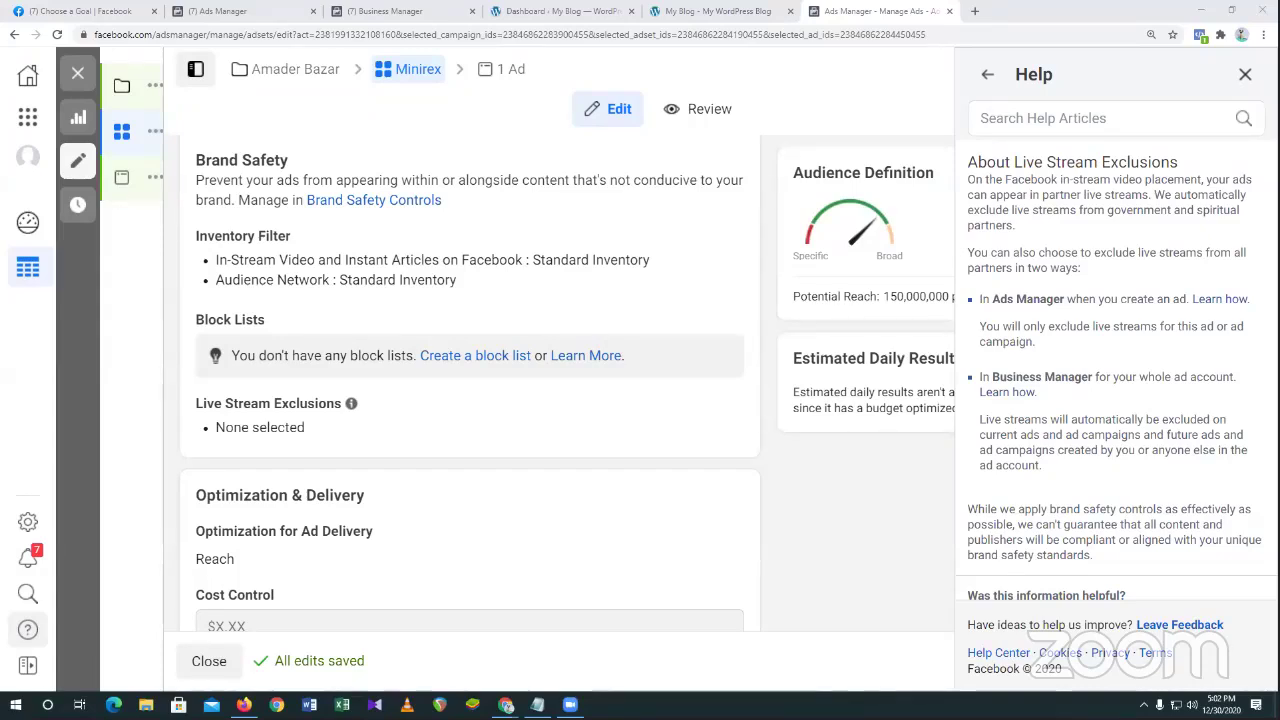
{"action": "scroll", "coordinate": [1138, 287], "scroll_direction": "down", "scroll_amount": 1}
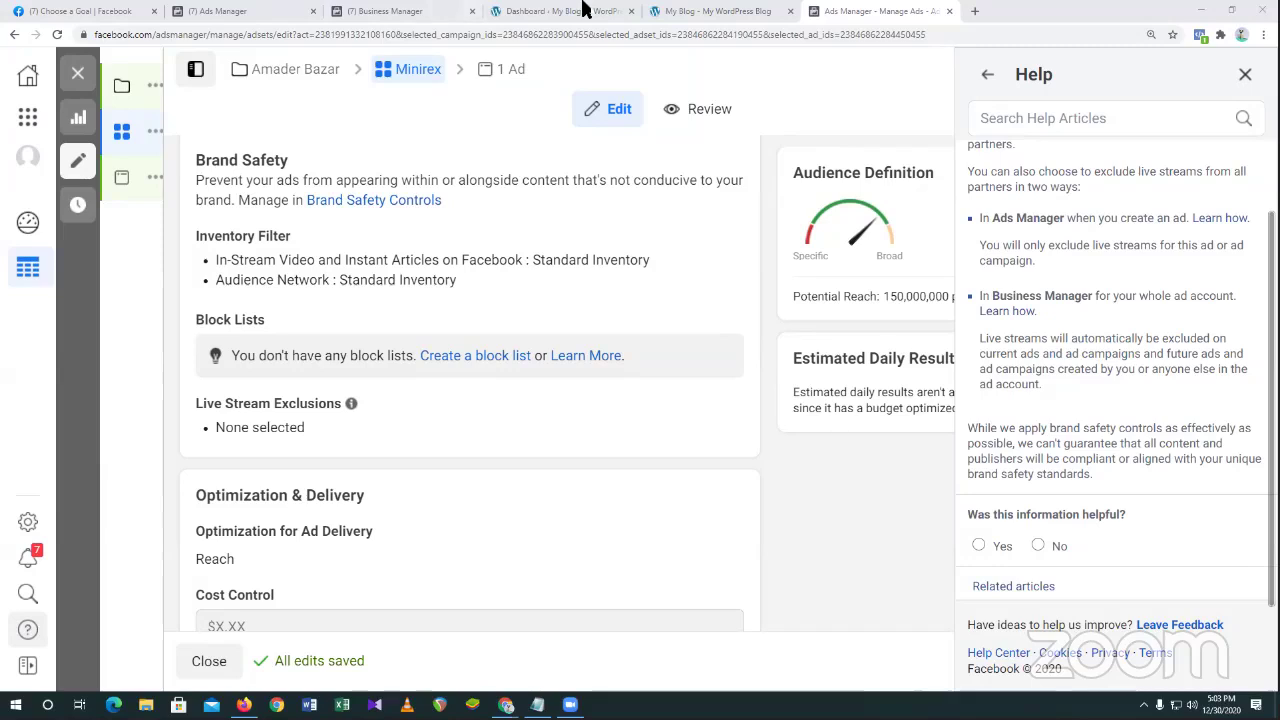
{"action": "left_click", "coordinate": [1245, 74]}
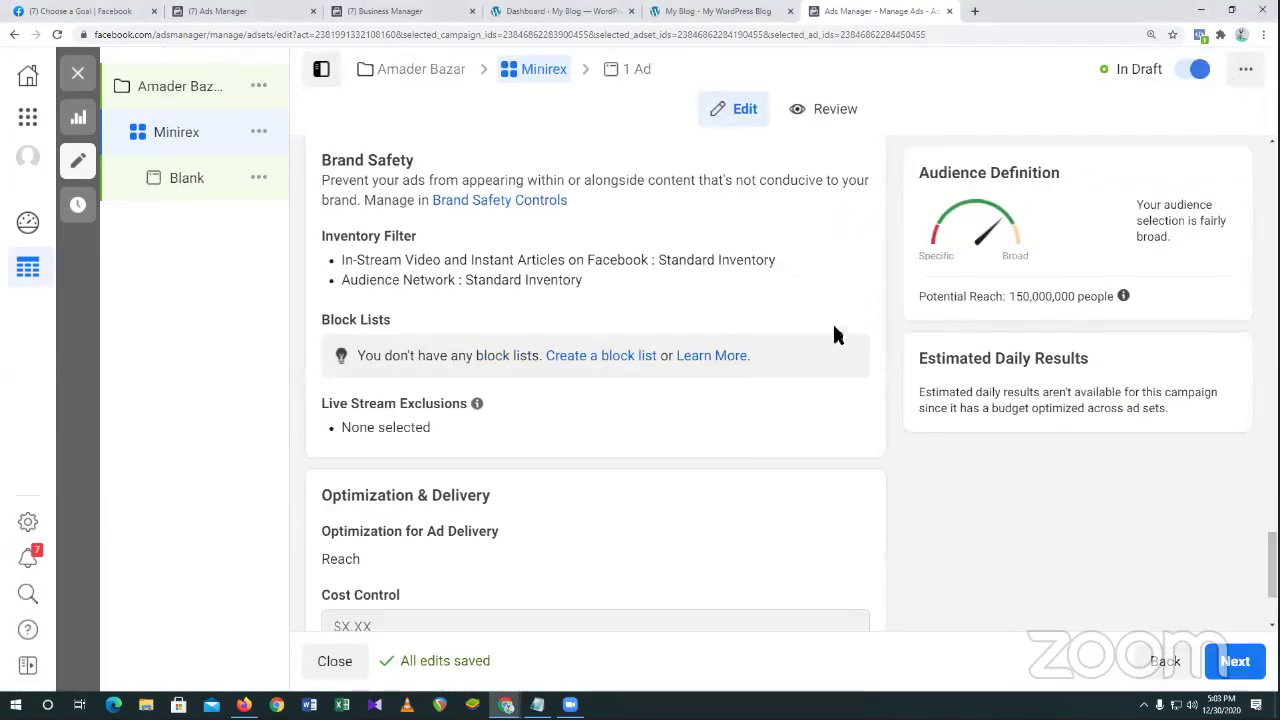
{"action": "scroll", "coordinate": [760, 377], "scroll_direction": "down", "scroll_amount": 1}
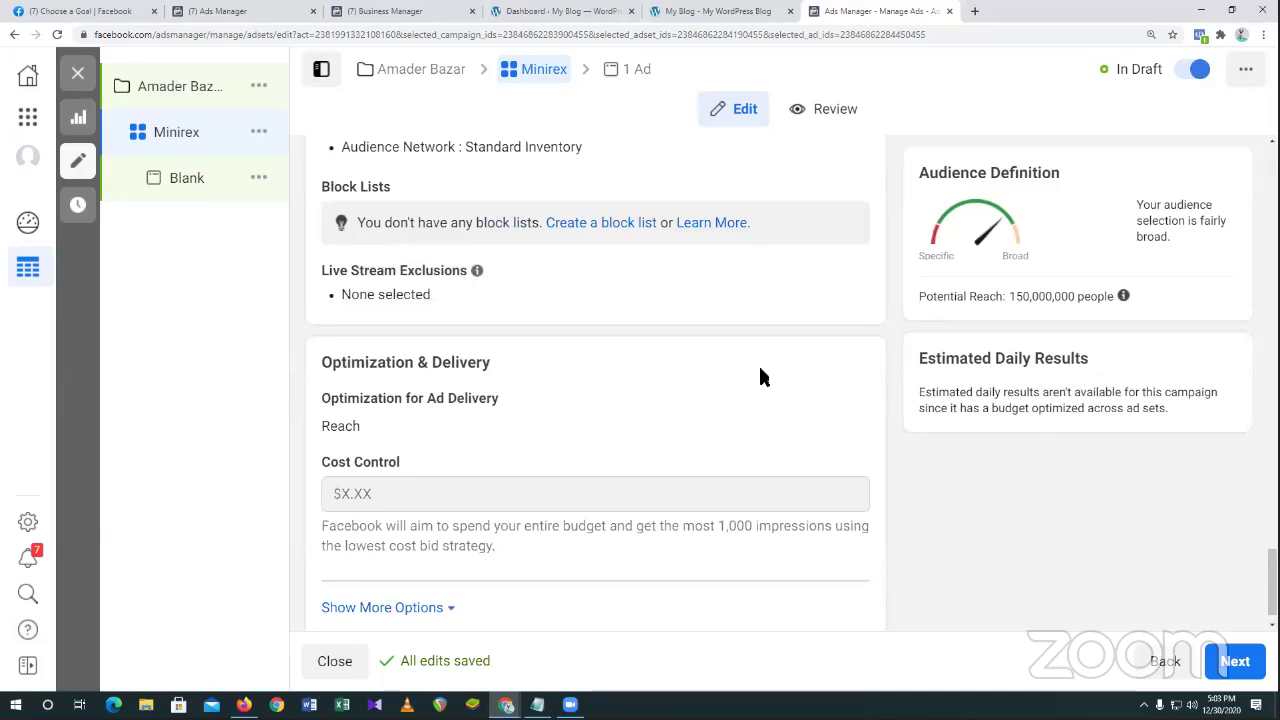
{"action": "scroll", "coordinate": [760, 377], "scroll_direction": "up", "scroll_amount": 1}
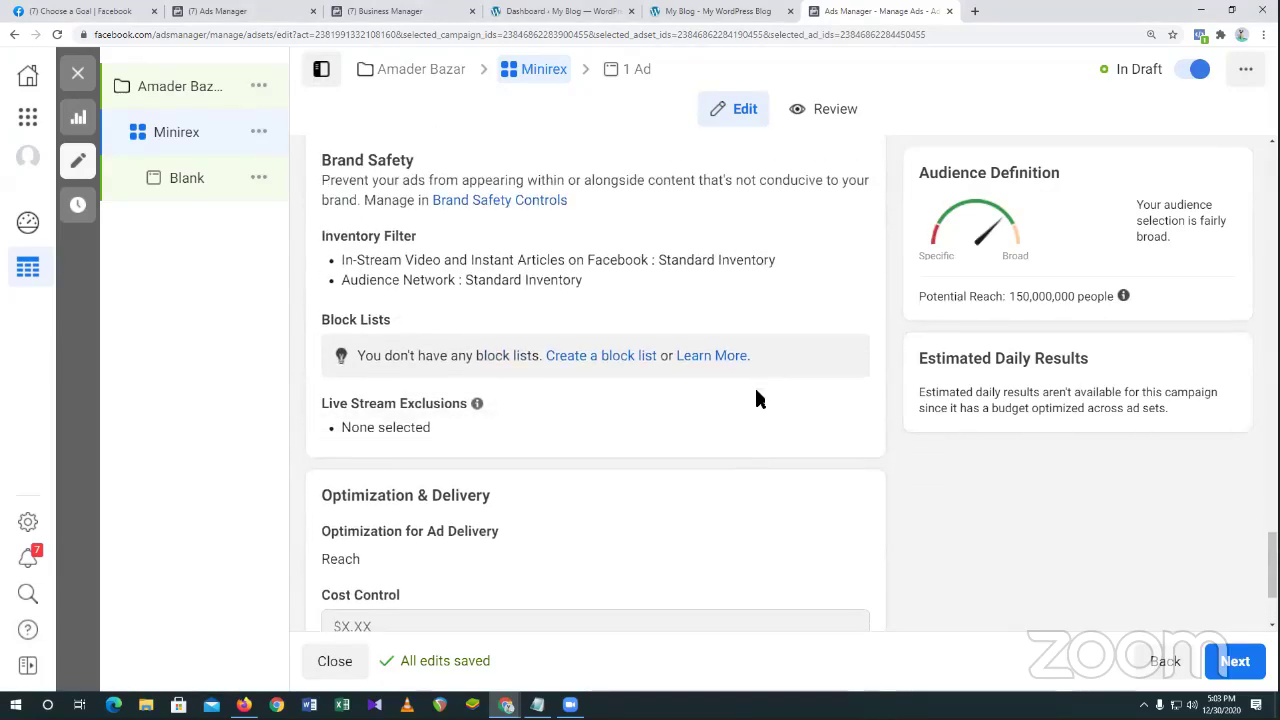
{"action": "mouse_move", "coordinate": [478, 414]}
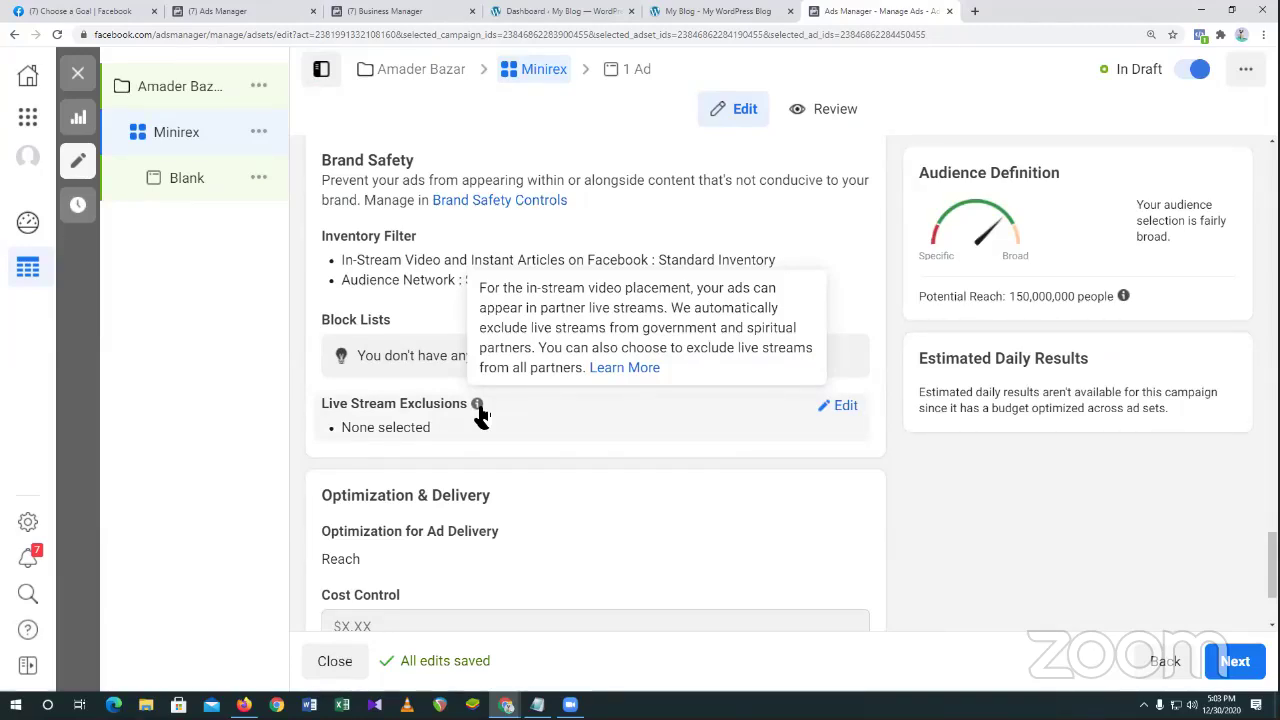
Choose Reach as the optimization for ad delivery.
{"action": "scroll", "coordinate": [560, 427], "scroll_direction": "down", "scroll_amount": 3}
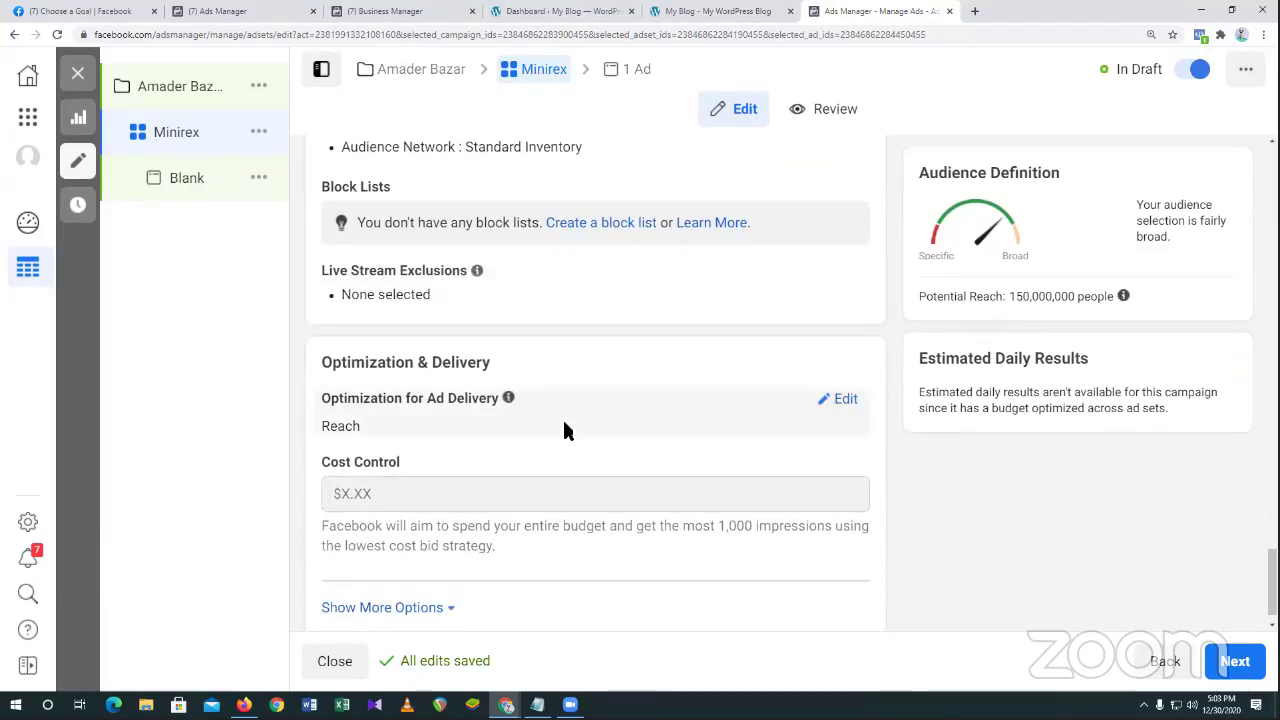
{"action": "scroll", "coordinate": [564, 427], "scroll_direction": "down", "scroll_amount": 1}
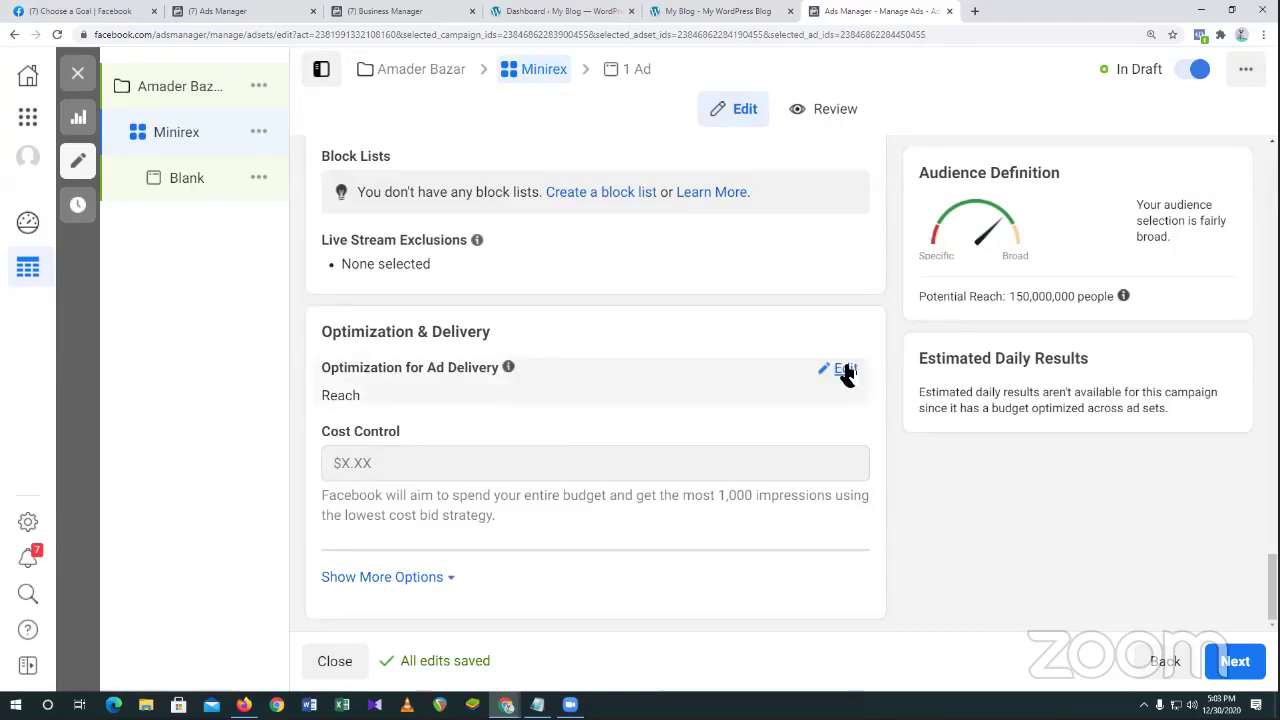
{"action": "left_click", "coordinate": [843, 370]}
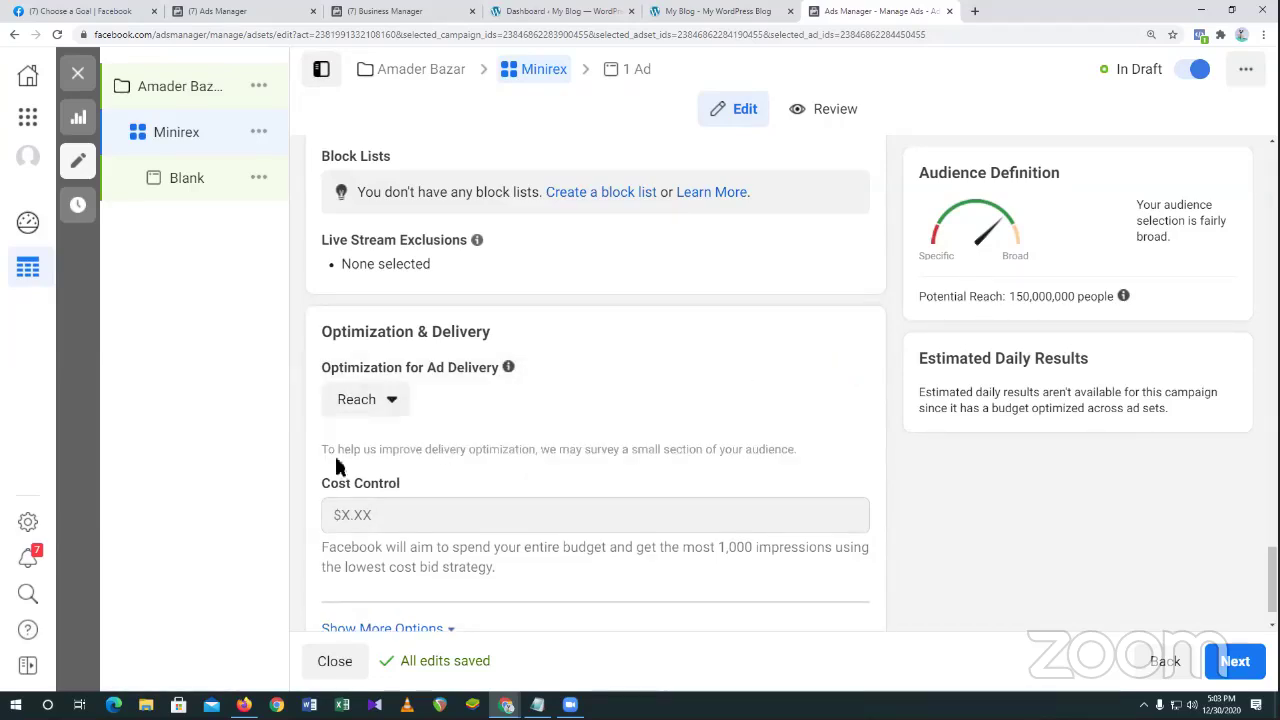
{"action": "left_click", "coordinate": [352, 400]}
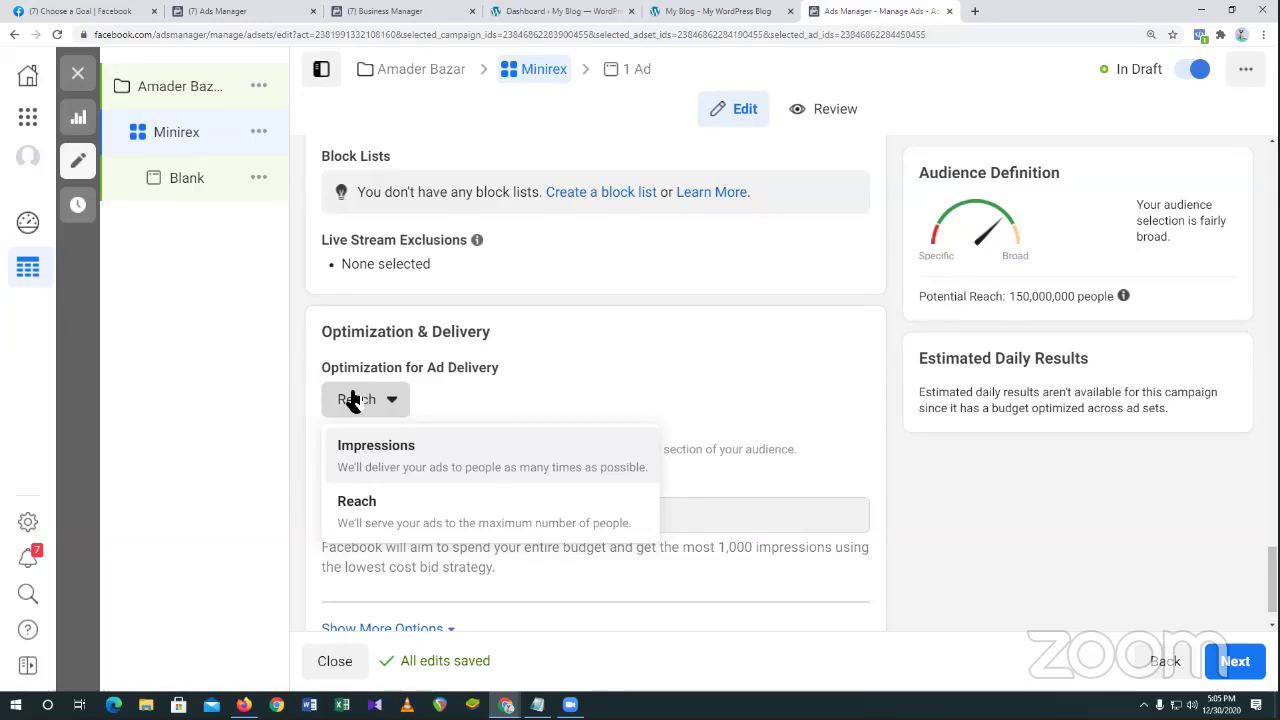
{"action": "left_click", "coordinate": [378, 507]}
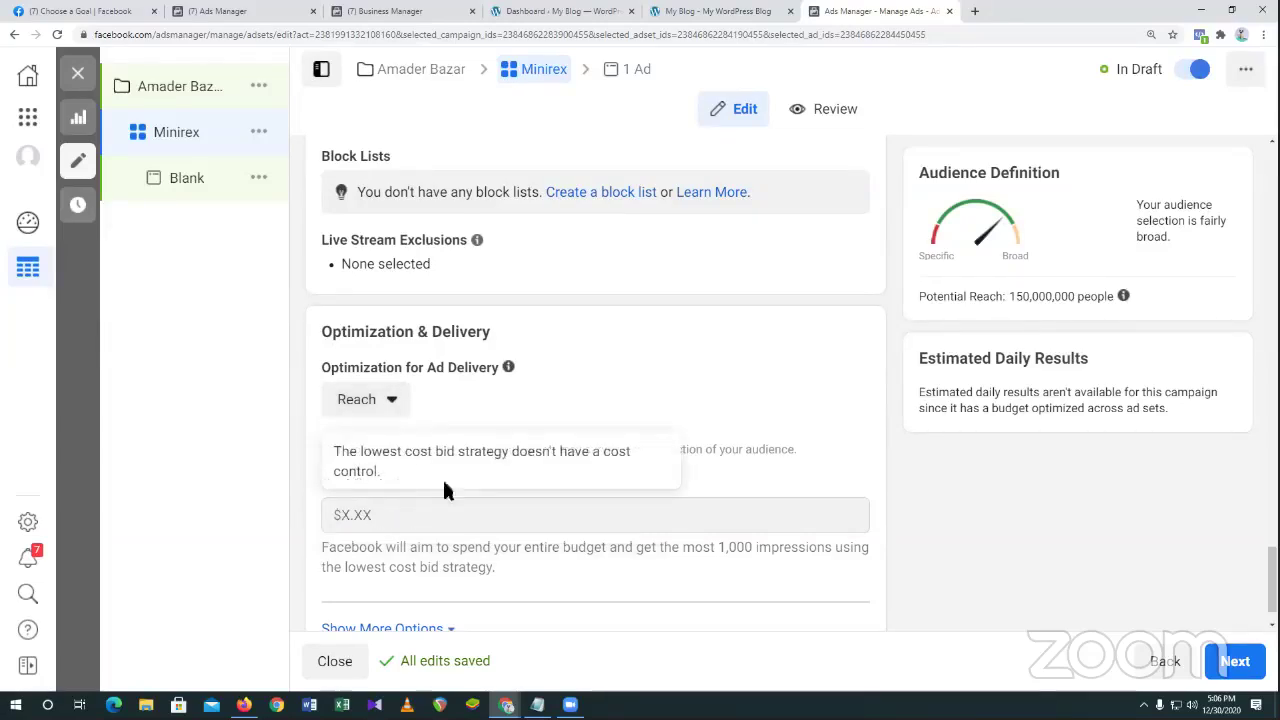
Check the Cost Control note, then reveal the additional delivery options and open the frequency cap for editing.
{"action": "scroll", "coordinate": [528, 387], "scroll_direction": "down", "scroll_amount": 1}
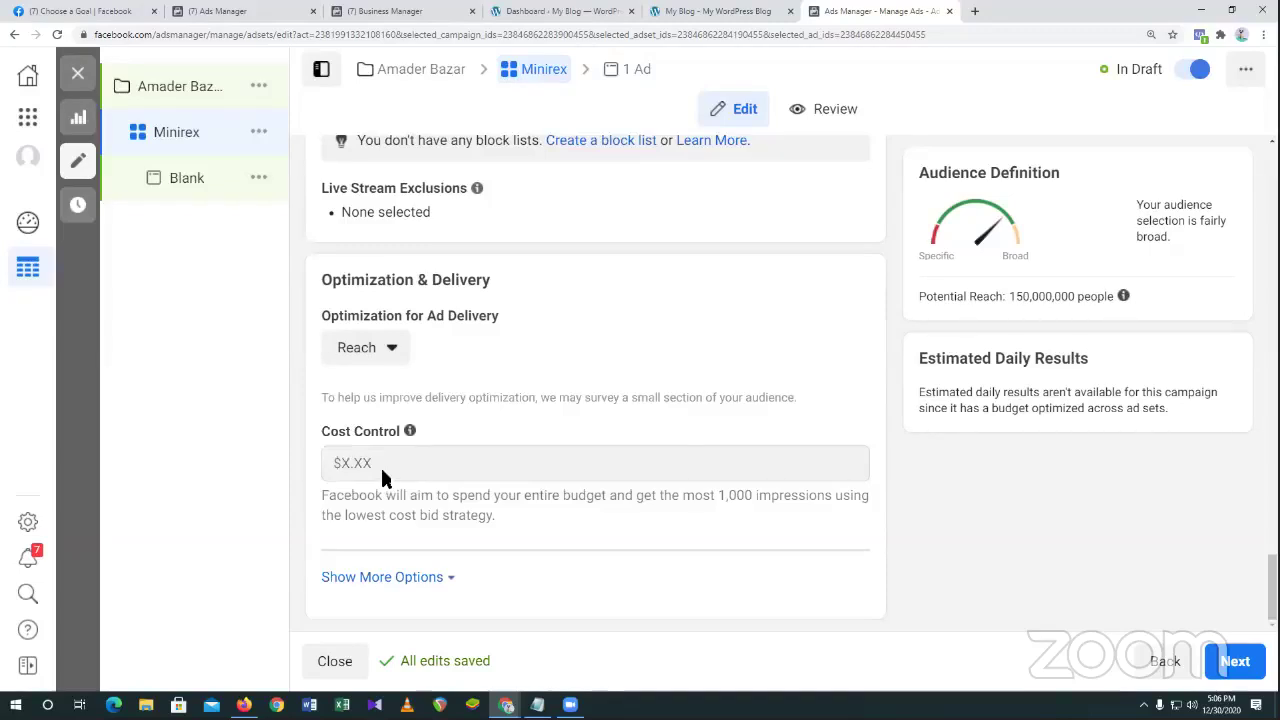
{"action": "mouse_move", "coordinate": [383, 478]}
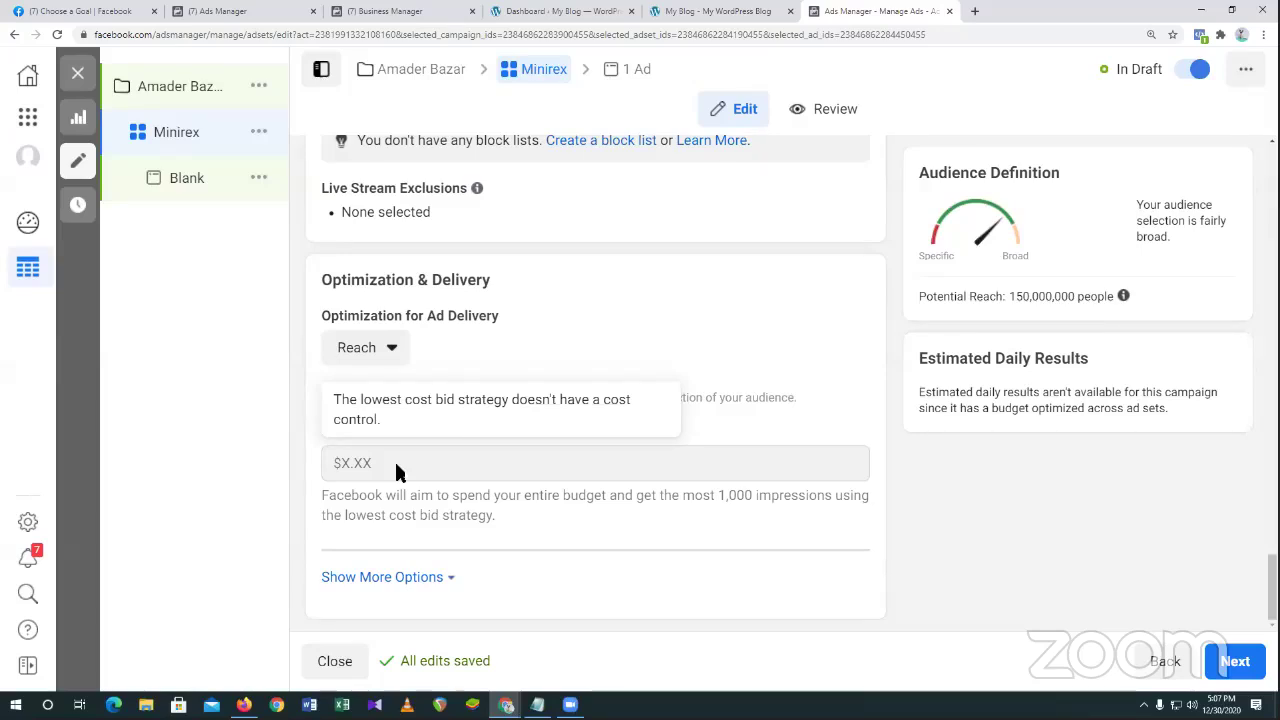
{"action": "left_click", "coordinate": [398, 578]}
{"action": "scroll", "coordinate": [429, 578], "scroll_direction": "down", "scroll_amount": 1}
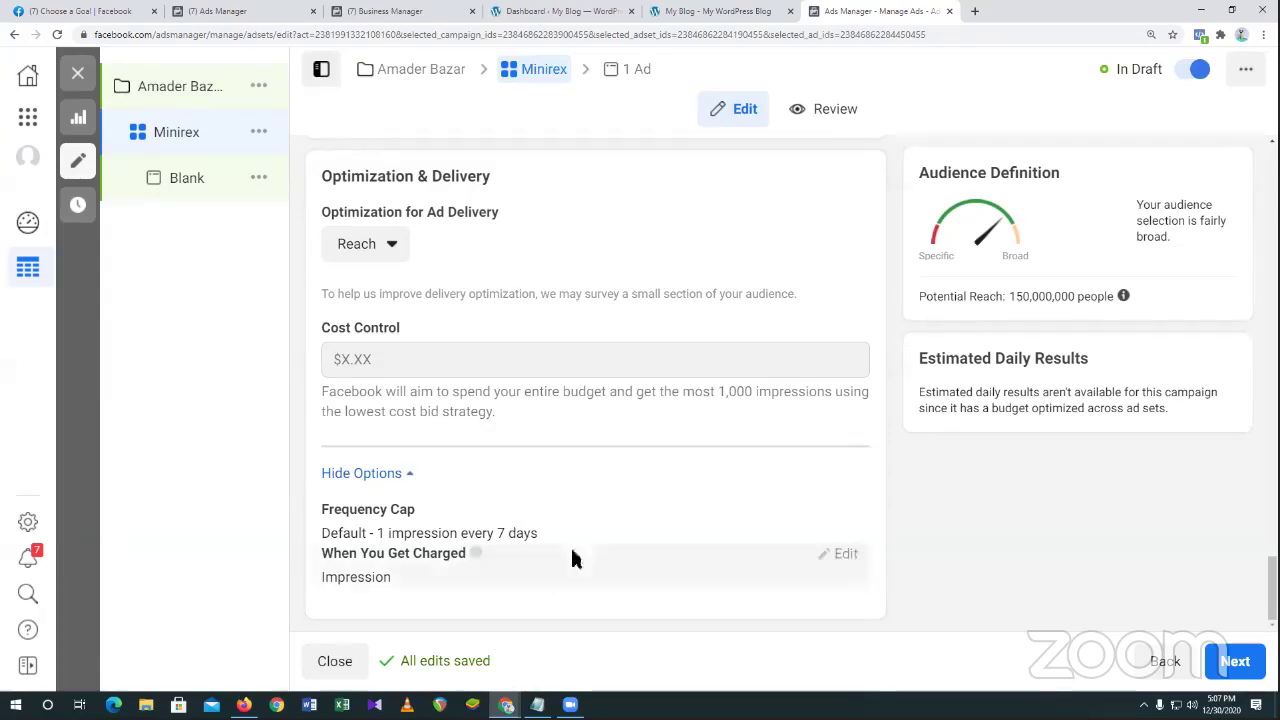
{"action": "left_click", "coordinate": [838, 512]}
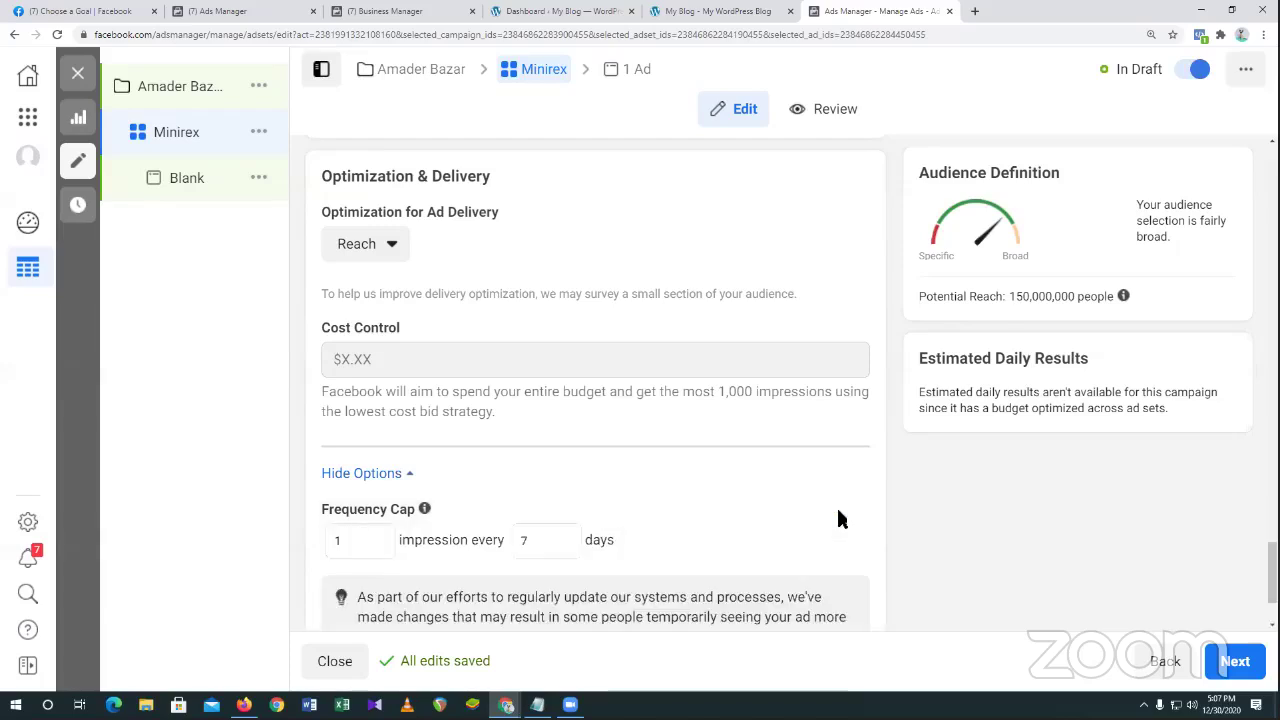
{"action": "scroll", "coordinate": [838, 512], "scroll_direction": "down", "scroll_amount": 2}
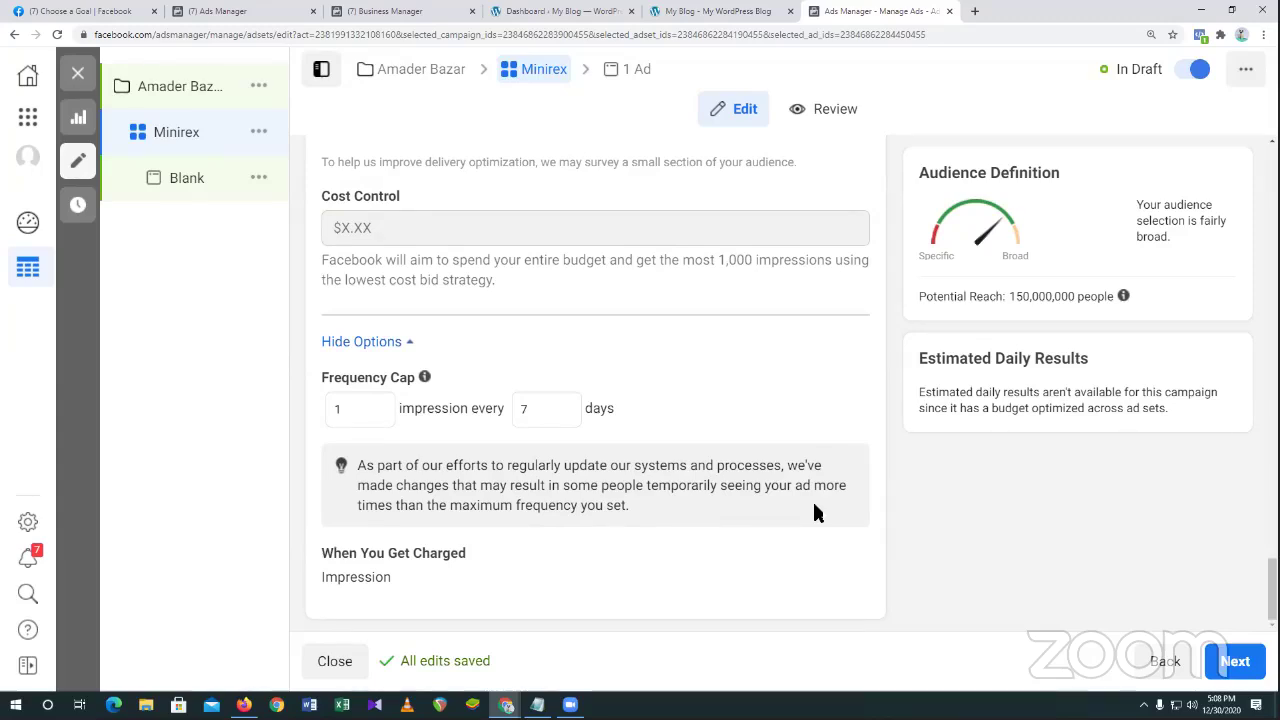
Set the frequency cap to 7 impressions every 7 days.
{"action": "left_click", "coordinate": [522, 410]}
{"action": "type", "text": "7"}
{"action": "left_click_drag", "start_coordinate": [387, 409], "coordinate": [416, 427]}
{"action": "left_click", "coordinate": [710, 425]}
{"action": "left_click", "coordinate": [378, 404]}
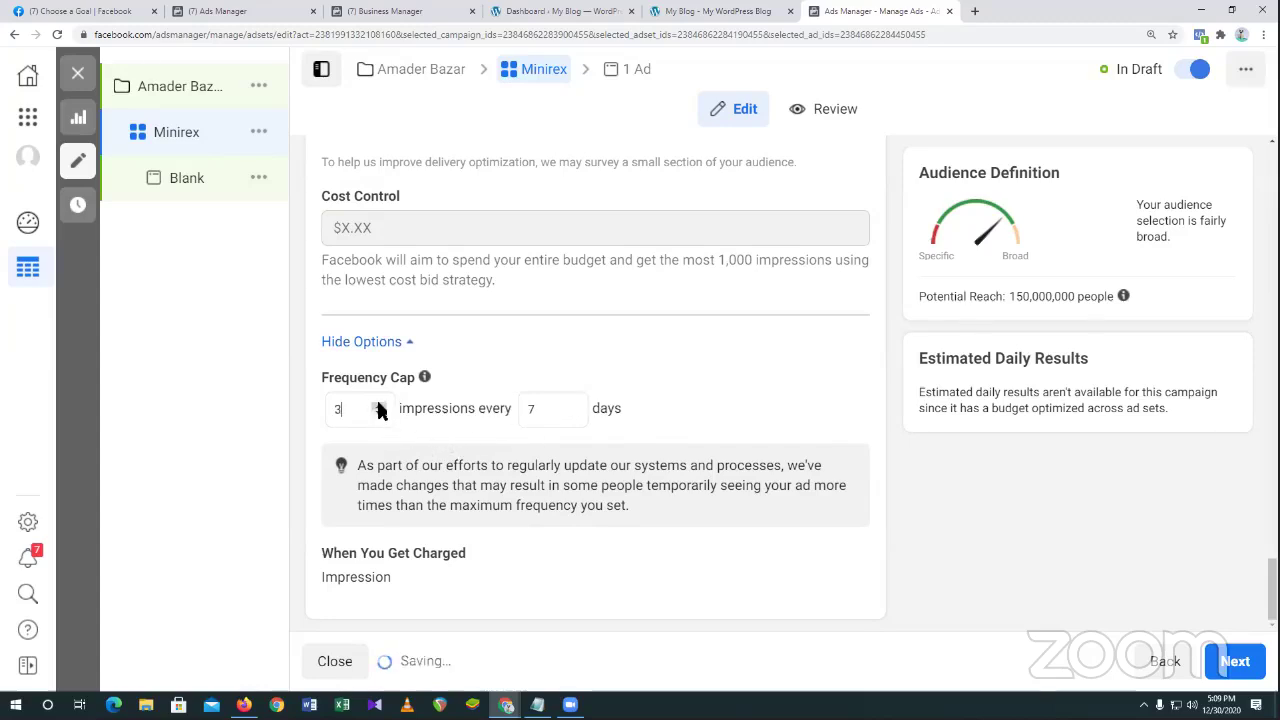
{"action": "double_click", "coordinate": [378, 404]}
{"action": "left_click", "coordinate": [378, 404]}
{"action": "left_click", "coordinate": [378, 404]}
{"action": "left_click", "coordinate": [378, 404]}
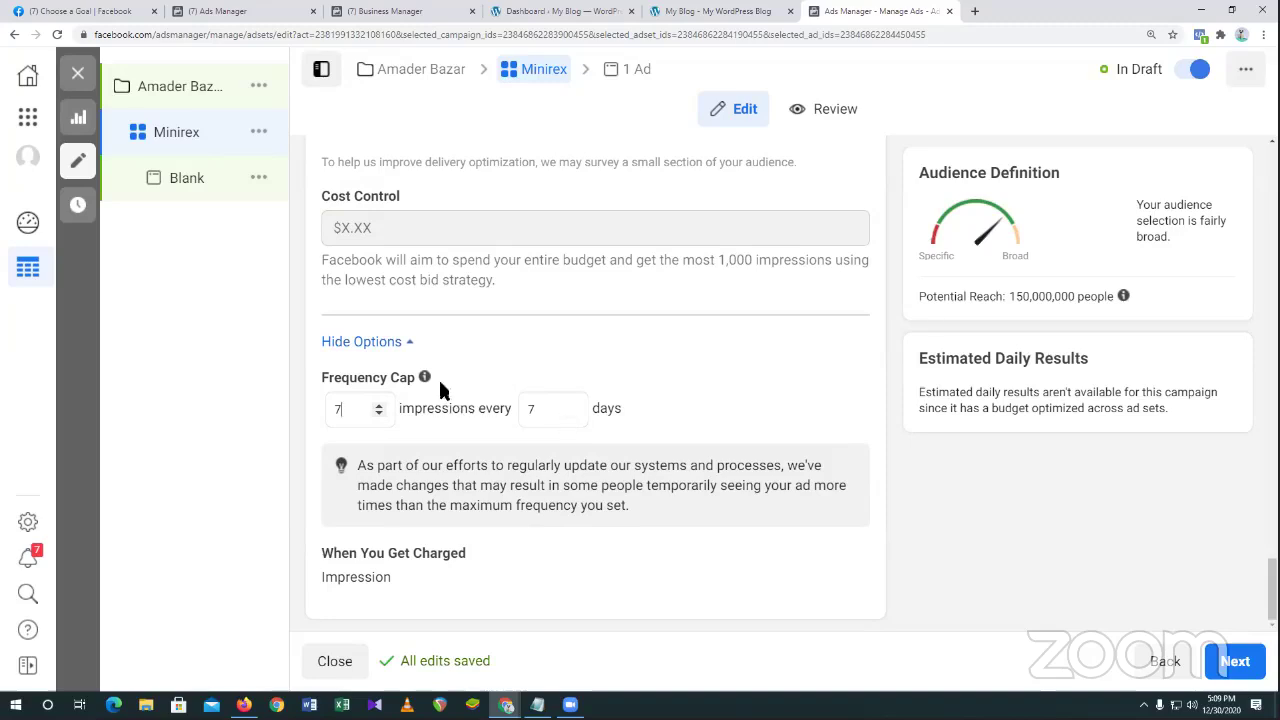
Read the frequency cap explanation and set the cap to 3 impressions every 10 days.
{"action": "mouse_move", "coordinate": [424, 378]}
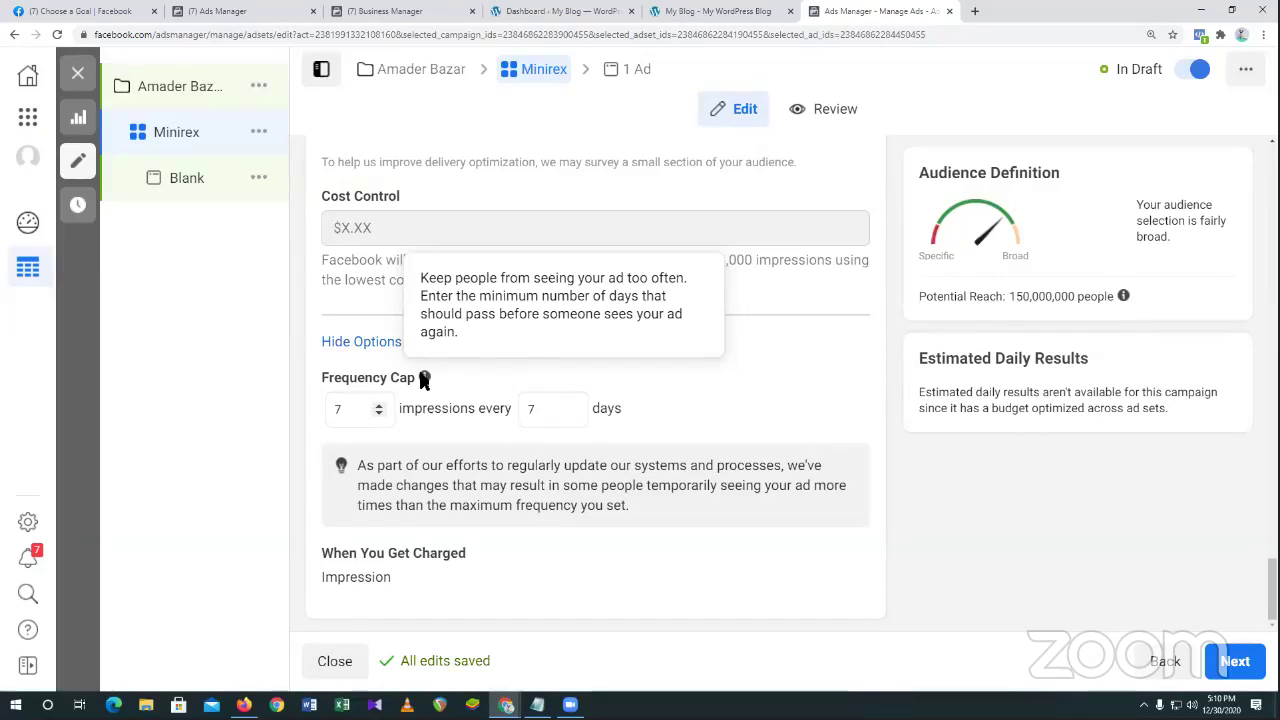
{"action": "left_click", "coordinate": [571, 405]}
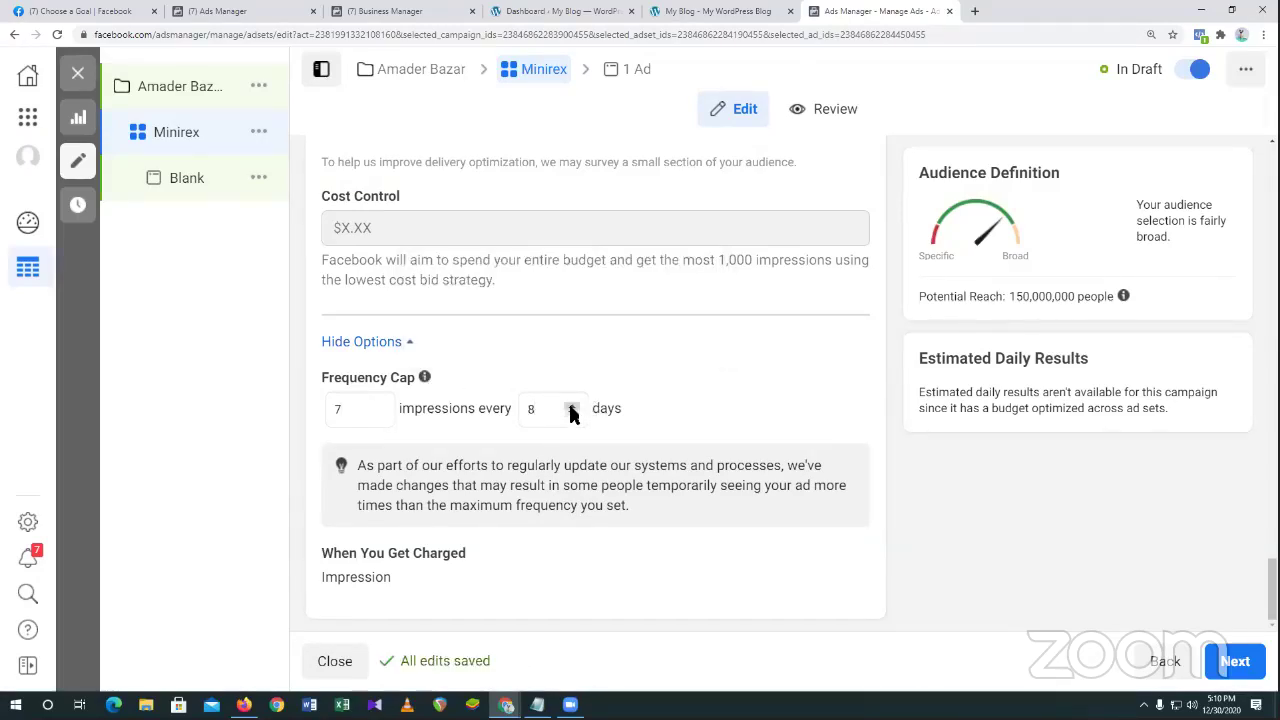
{"action": "left_click", "coordinate": [571, 405]}
{"action": "left_click", "coordinate": [571, 405]}
{"action": "left_click", "coordinate": [378, 416]}
{"action": "left_click", "coordinate": [378, 416]}
{"action": "left_click", "coordinate": [378, 416]}
{"action": "left_click", "coordinate": [378, 416]}
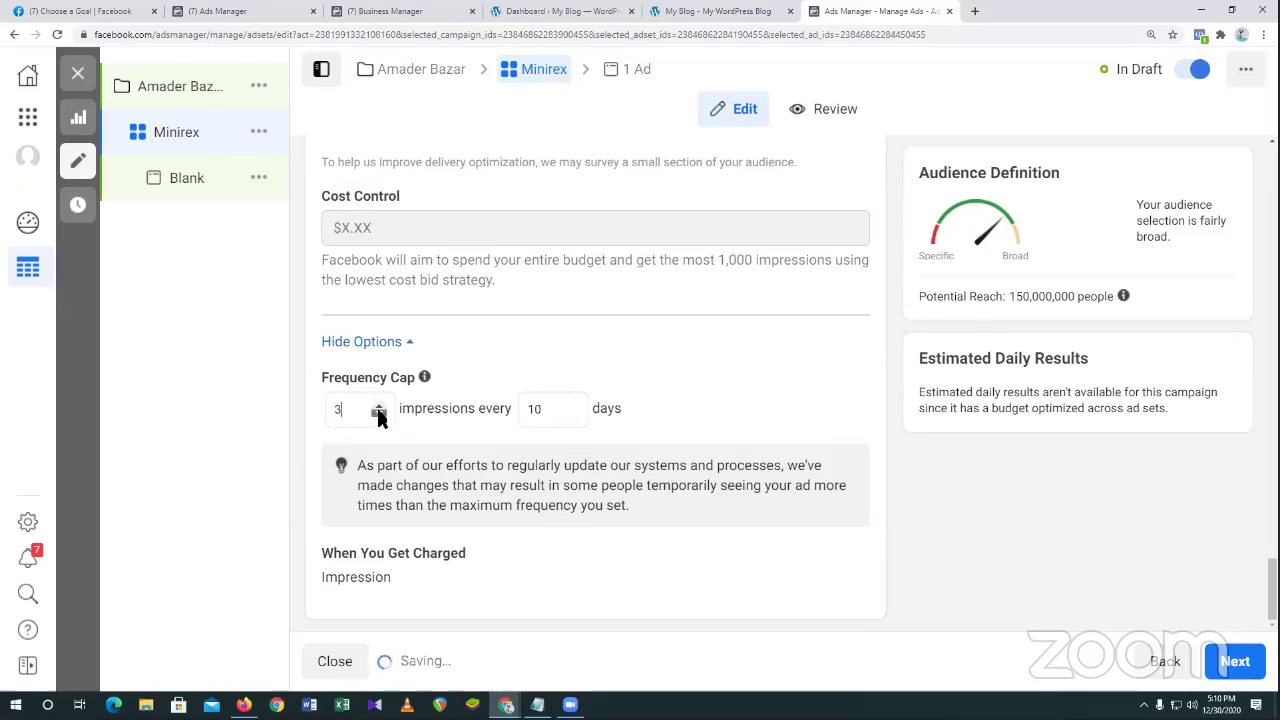
Set the frequency cap to 2 impressions every 10 days and review the ad set's Optimization & Delivery settings.
{"action": "left_click", "coordinate": [378, 416]}
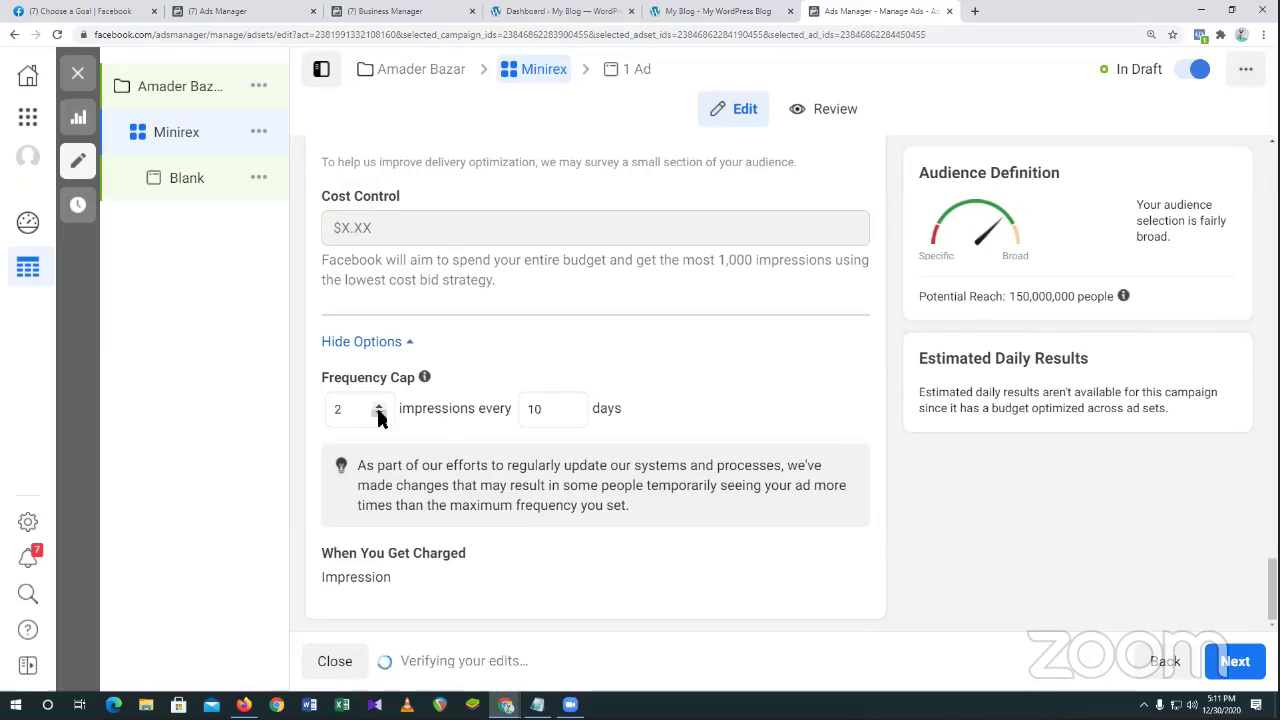
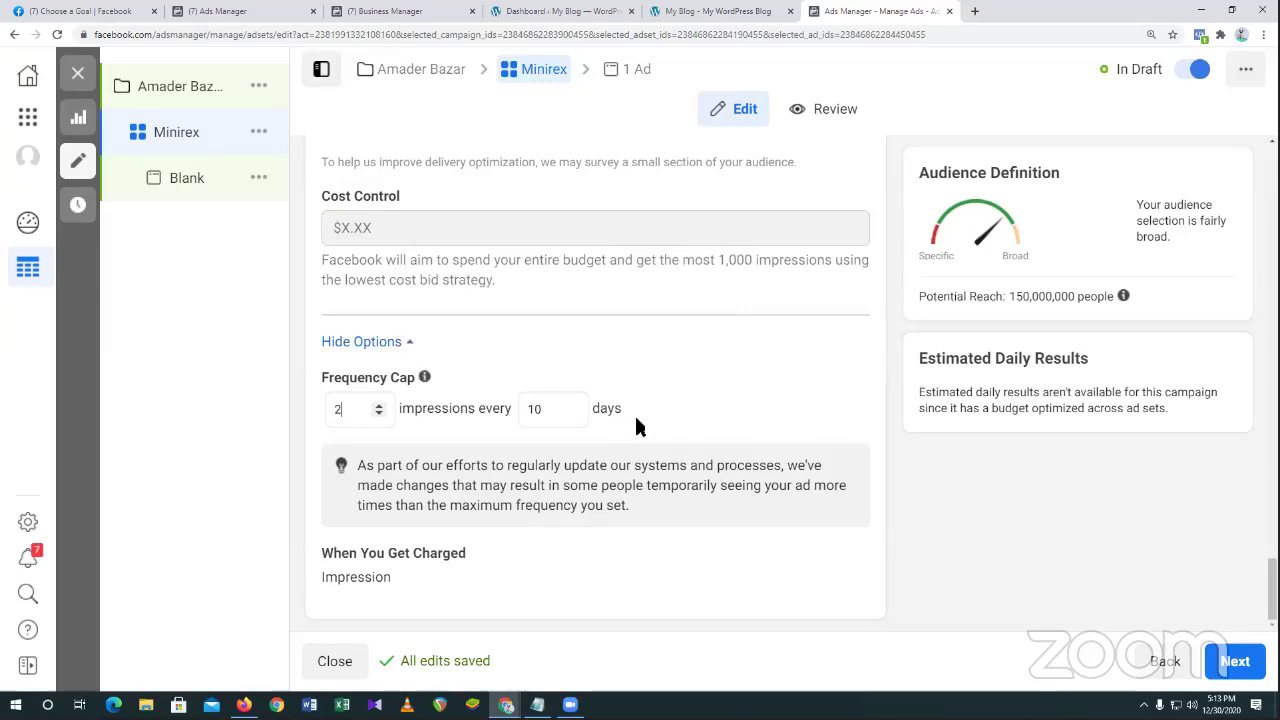
{"action": "scroll", "coordinate": [725, 533], "scroll_direction": "up", "scroll_amount": 4}
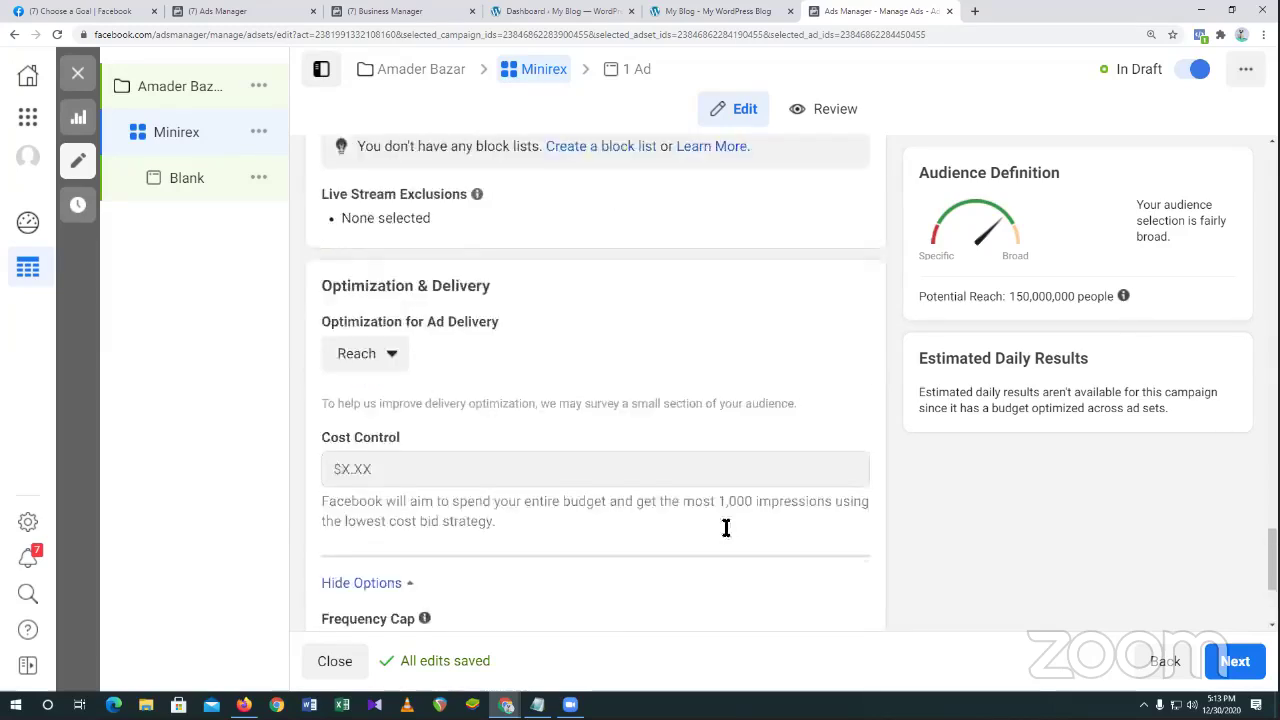
{"action": "scroll", "coordinate": [725, 533], "scroll_direction": "down", "scroll_amount": 5}
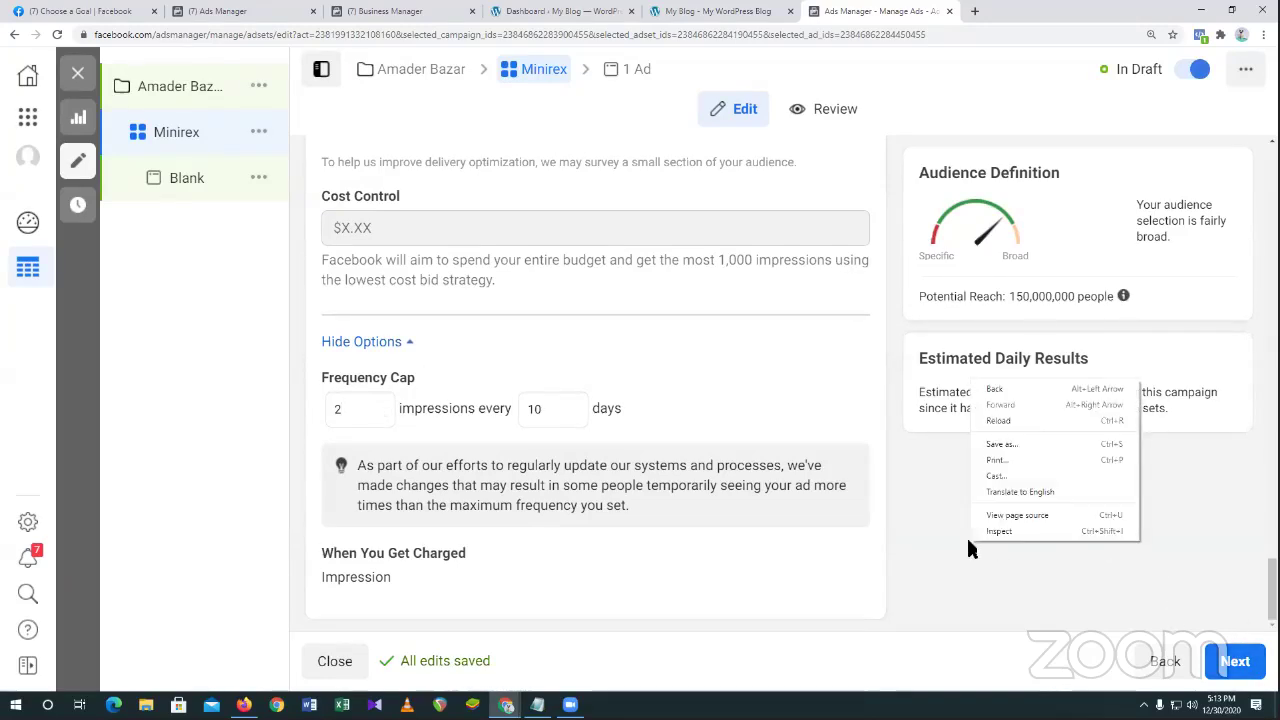
{"action": "right_click", "coordinate": [968, 541]}
{"action": "left_click", "coordinate": [952, 568]}
{"action": "scroll", "coordinate": [956, 577], "scroll_direction": "up", "scroll_amount": 3}
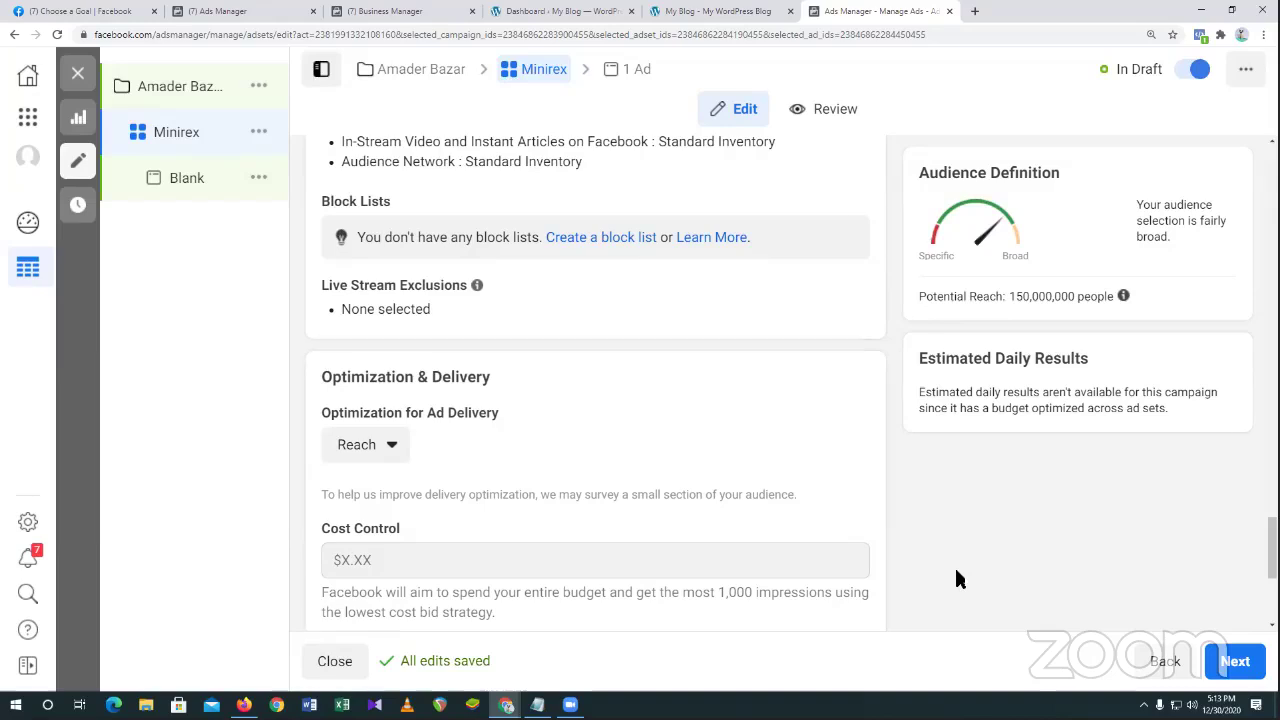
{"action": "scroll", "coordinate": [440, 575], "scroll_direction": "down", "scroll_amount": 3}
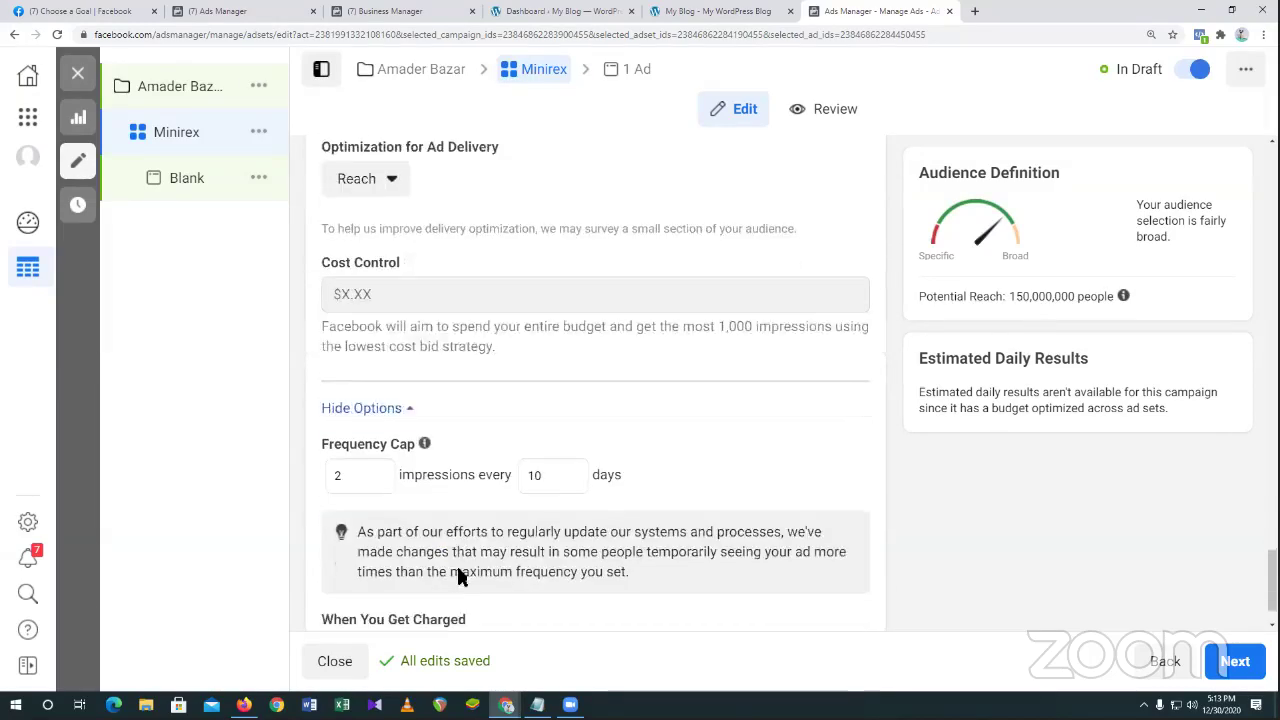
{"action": "scroll", "coordinate": [457, 572], "scroll_direction": "down", "scroll_amount": 1}
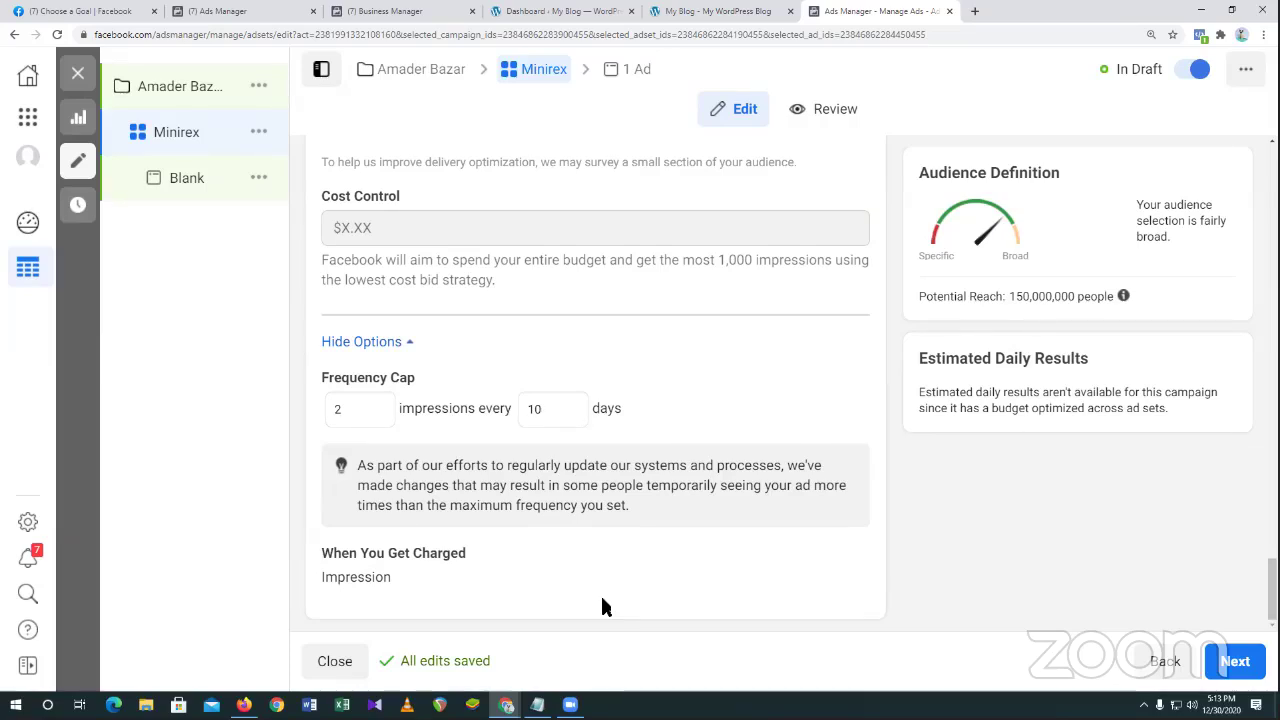
Continue to the Blank ad's settings and go to the required website URL field flagged by the setup error.
{"action": "left_click", "coordinate": [1236, 662]}
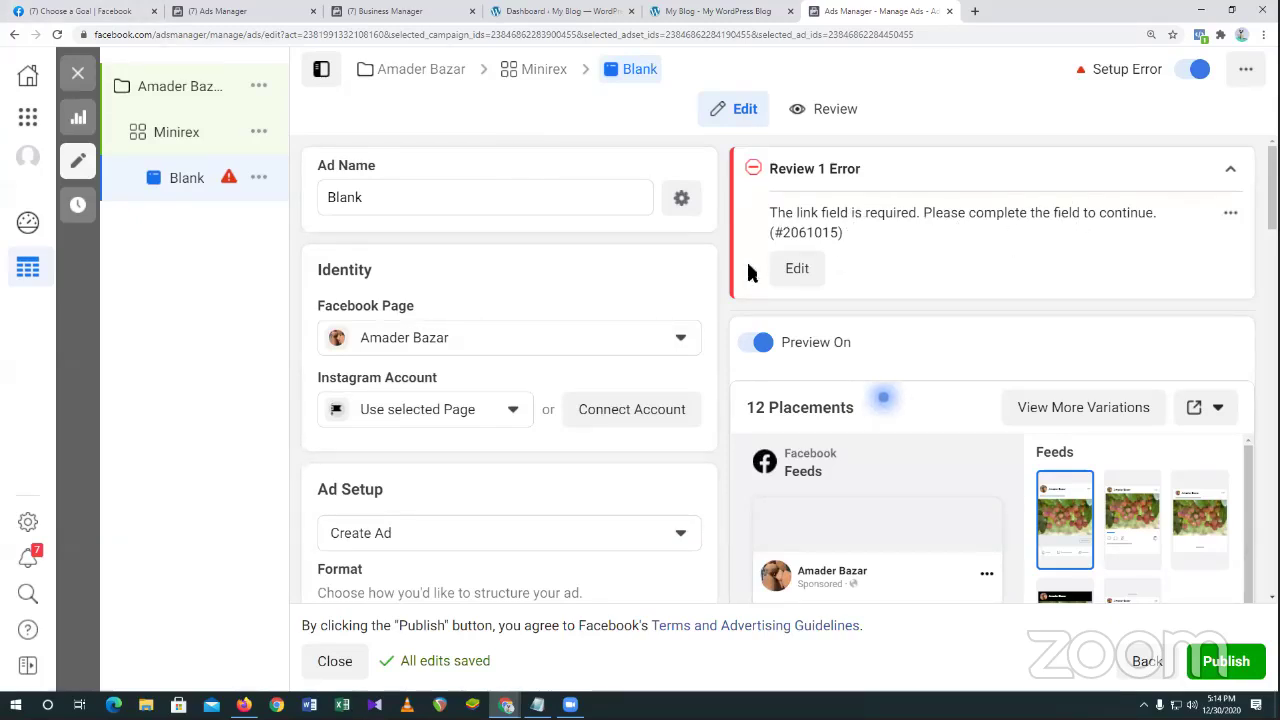
{"action": "left_click", "coordinate": [797, 270]}
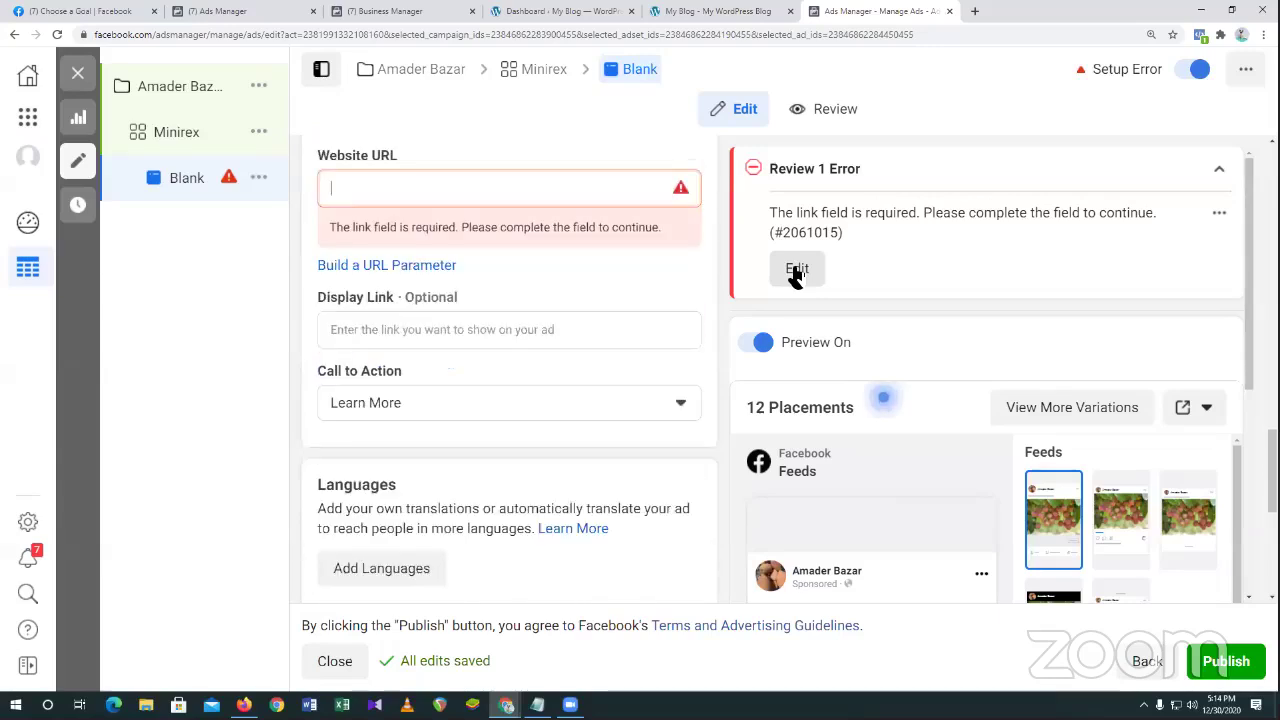
{"action": "scroll", "coordinate": [380, 300], "scroll_direction": "up", "scroll_amount": 2}
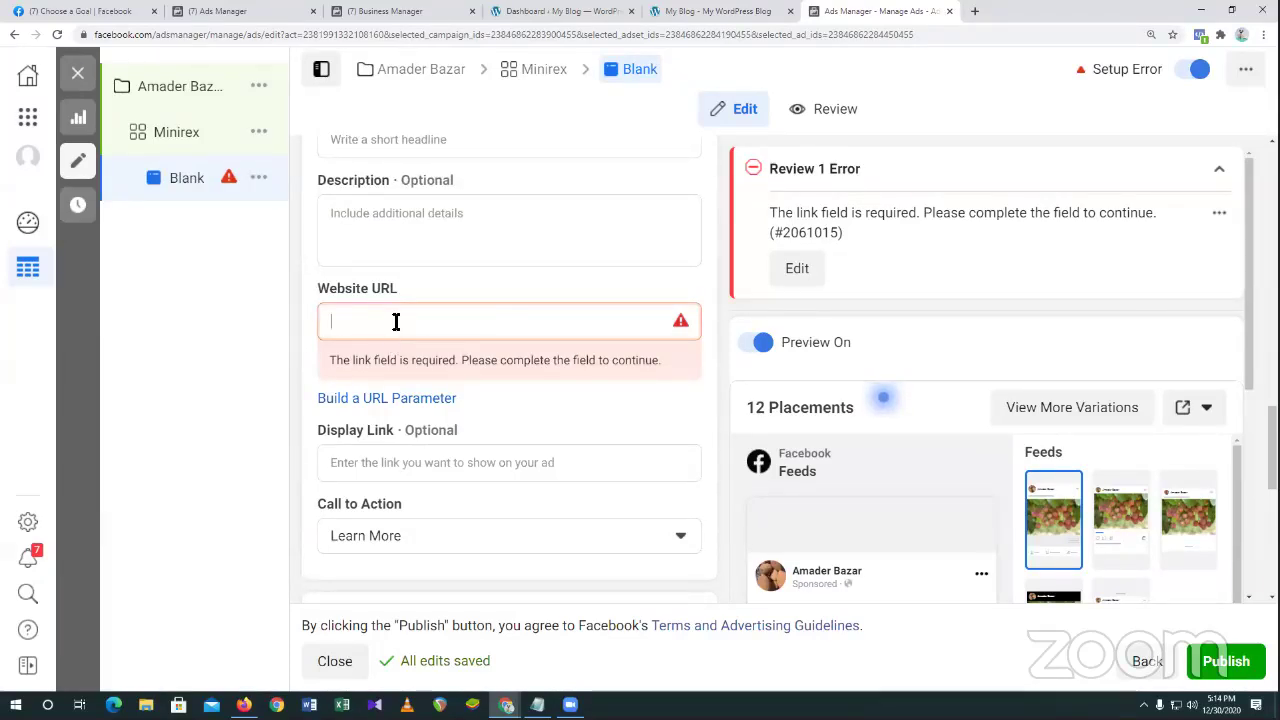
{"action": "left_click", "coordinate": [512, 11]}
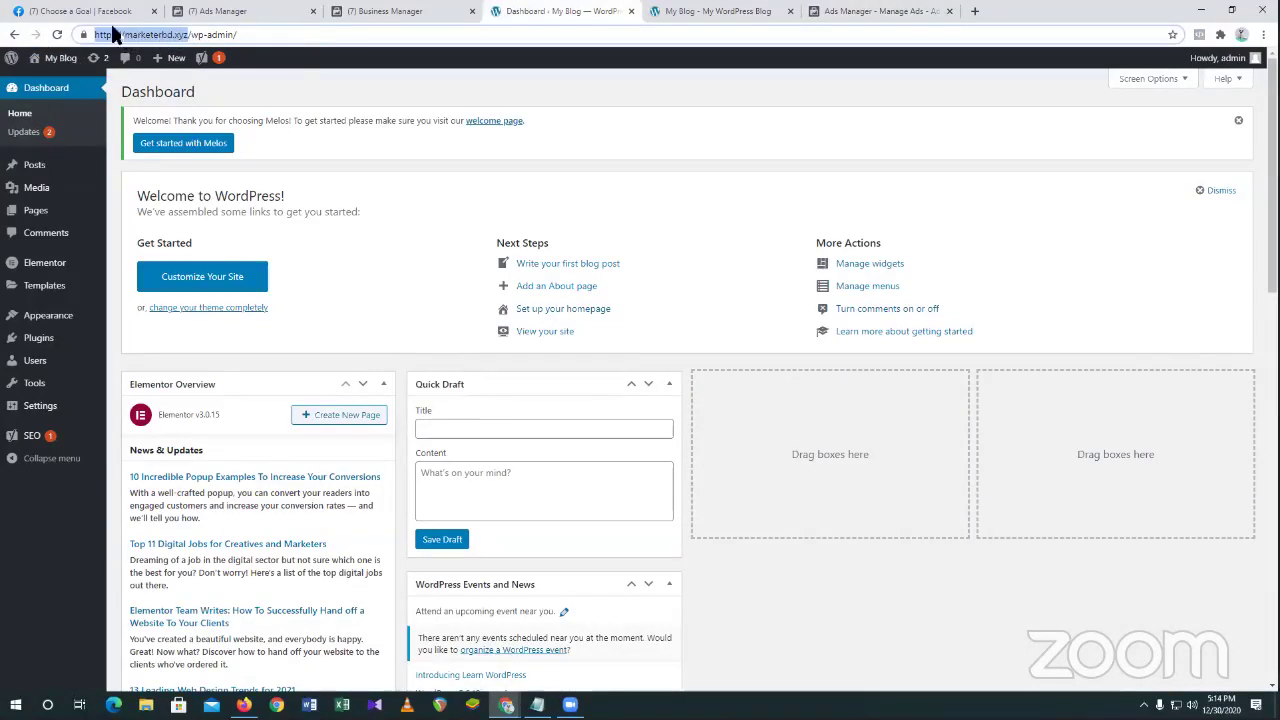
{"action": "right_click", "coordinate": [118, 35]}
{"action": "left_click", "coordinate": [160, 105]}
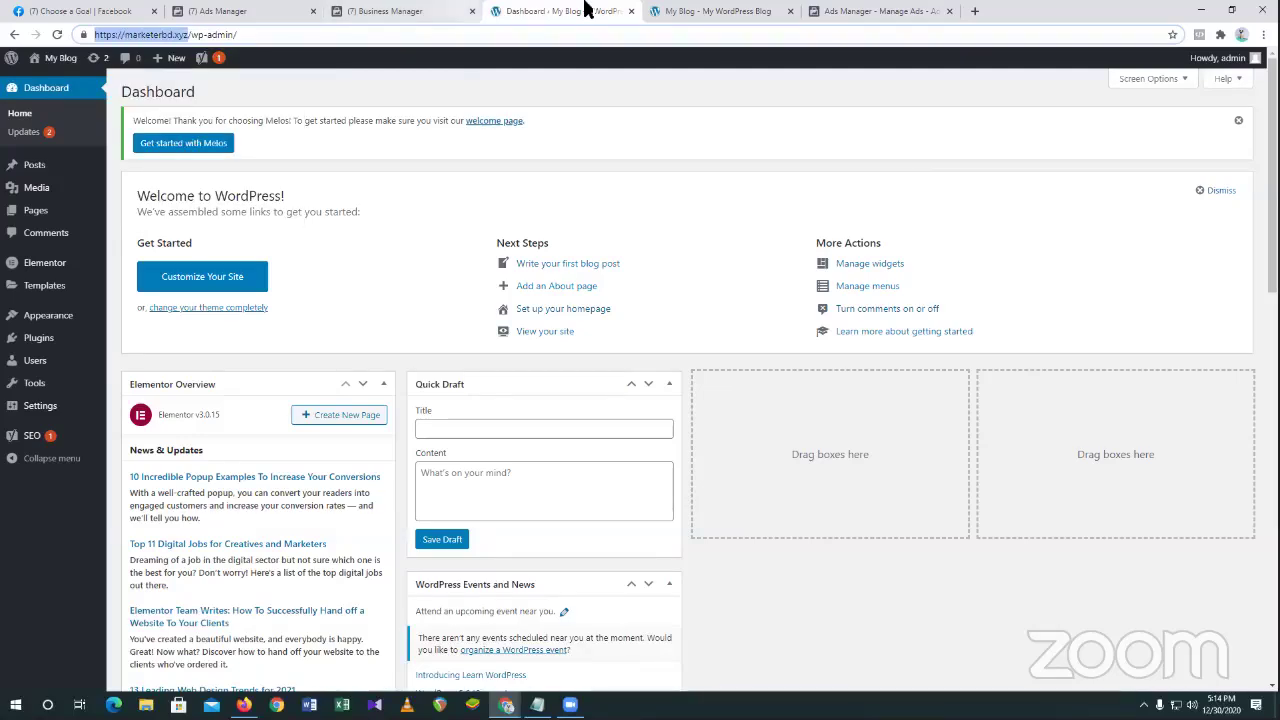
{"action": "left_click", "coordinate": [880, 11]}
{"action": "left_click", "coordinate": [400, 322]}
{"action": "right_click", "coordinate": [331, 329]}
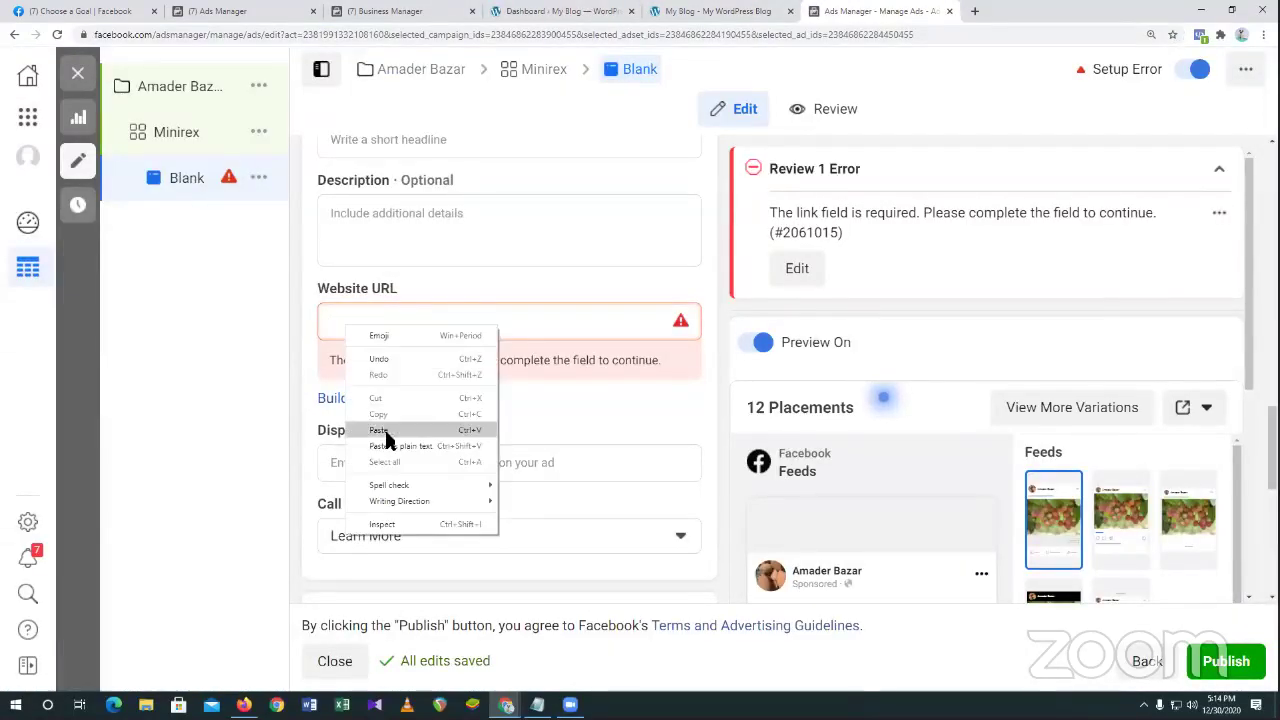
{"action": "left_click", "coordinate": [388, 435]}
{"action": "key", "text": "BackSpace"}
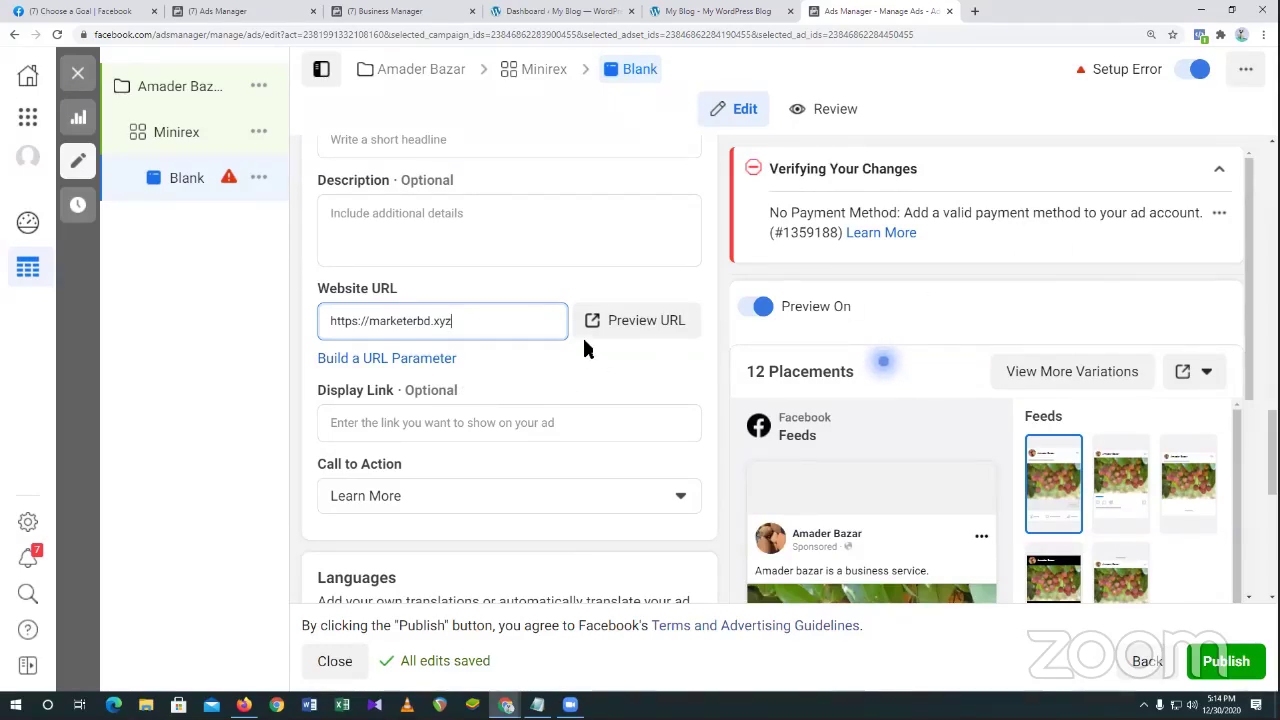
Review the ad's text and link fields, from headline and description through display link, call to action and languages.
{"action": "scroll", "coordinate": [585, 348], "scroll_direction": "down", "scroll_amount": 1}
{"action": "scroll", "coordinate": [585, 348], "scroll_direction": "up", "scroll_amount": 2}
{"action": "scroll", "coordinate": [589, 346], "scroll_direction": "up", "scroll_amount": 1}
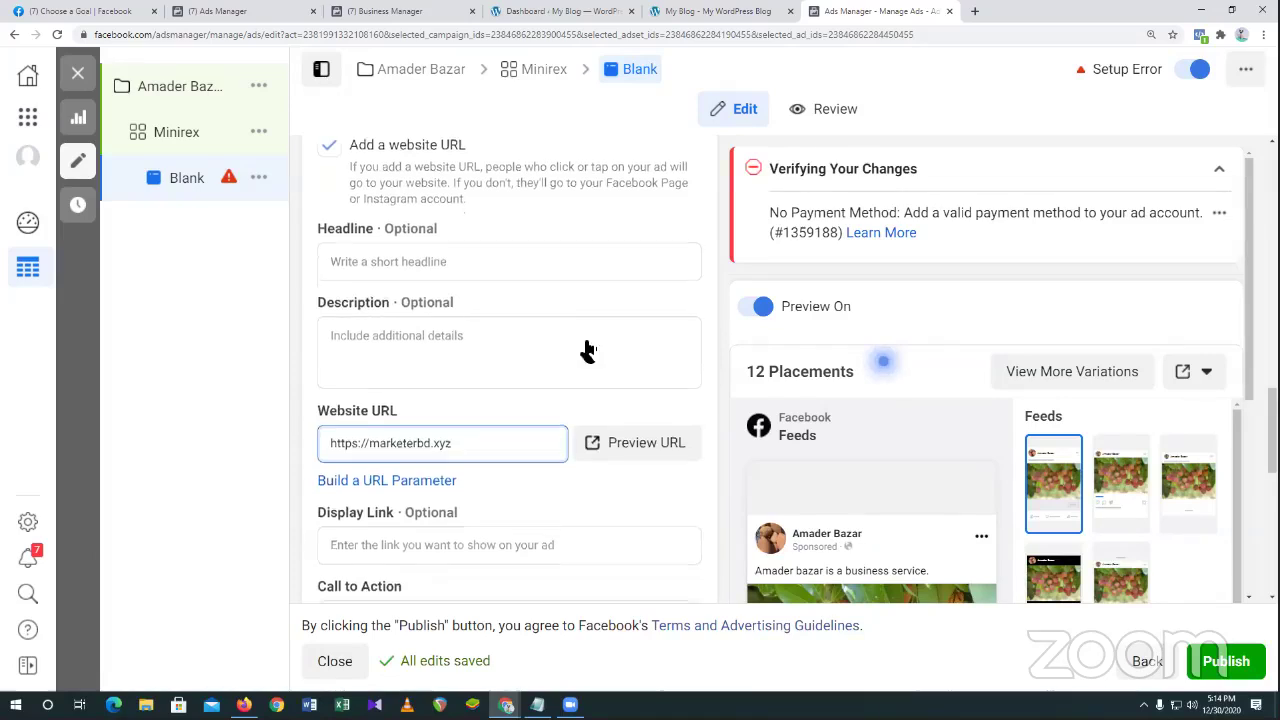
{"action": "scroll", "coordinate": [584, 350], "scroll_direction": "down", "scroll_amount": 3}
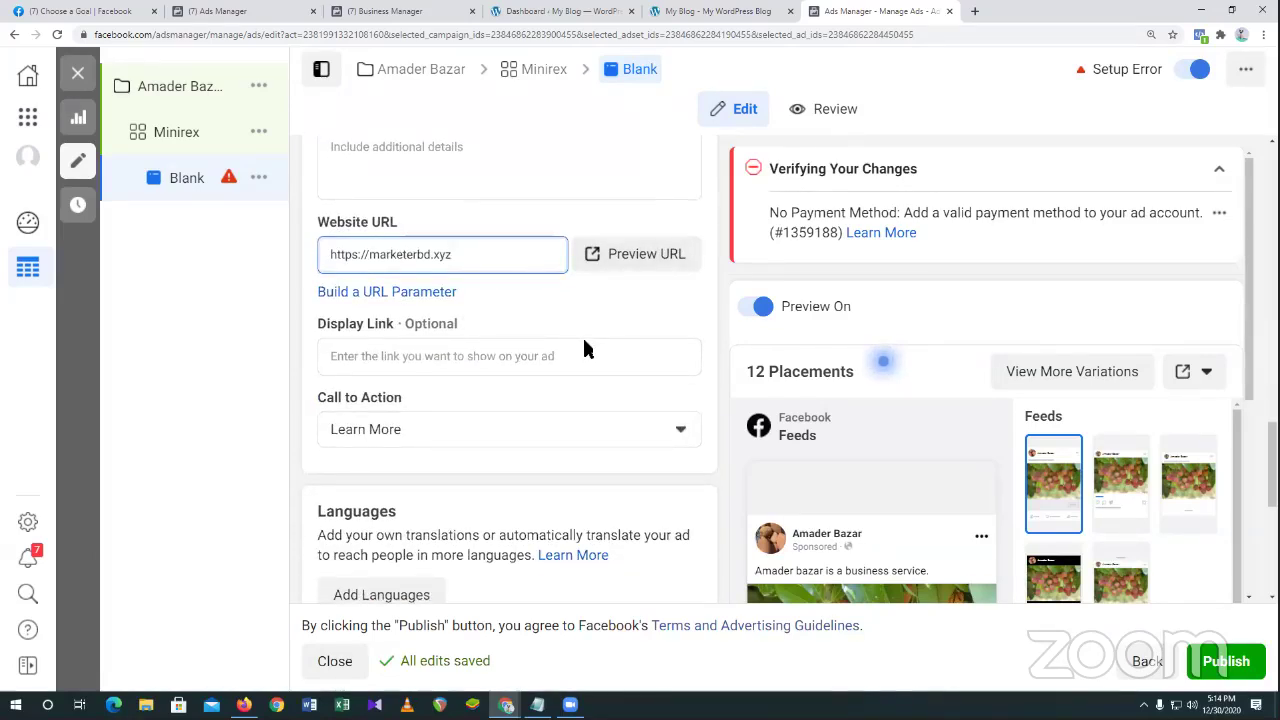
{"action": "scroll", "coordinate": [585, 348], "scroll_direction": "up", "scroll_amount": 1}
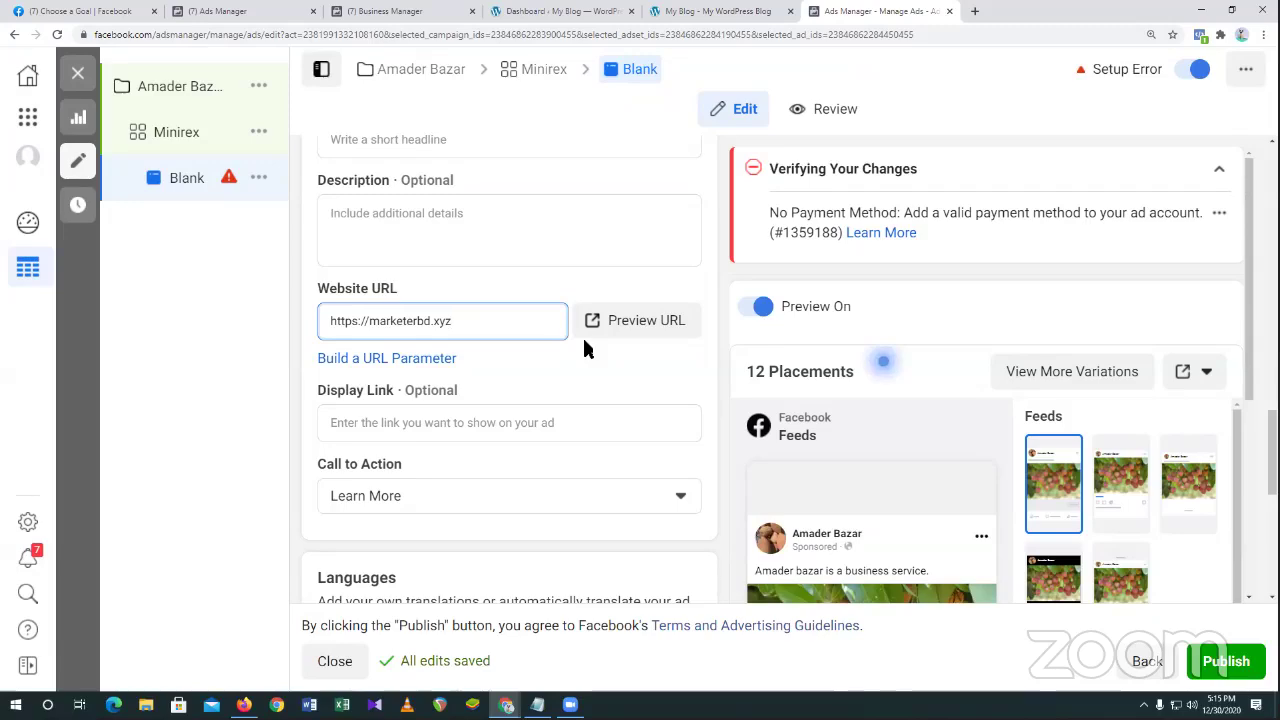
{"action": "scroll", "coordinate": [585, 345], "scroll_direction": "down", "scroll_amount": 1}
{"action": "scroll", "coordinate": [585, 355], "scroll_direction": "down", "scroll_amount": 3}
Disable the "Add a website URL" option below the ad's primary text.
{"action": "scroll", "coordinate": [585, 355], "scroll_direction": "up", "scroll_amount": 6}
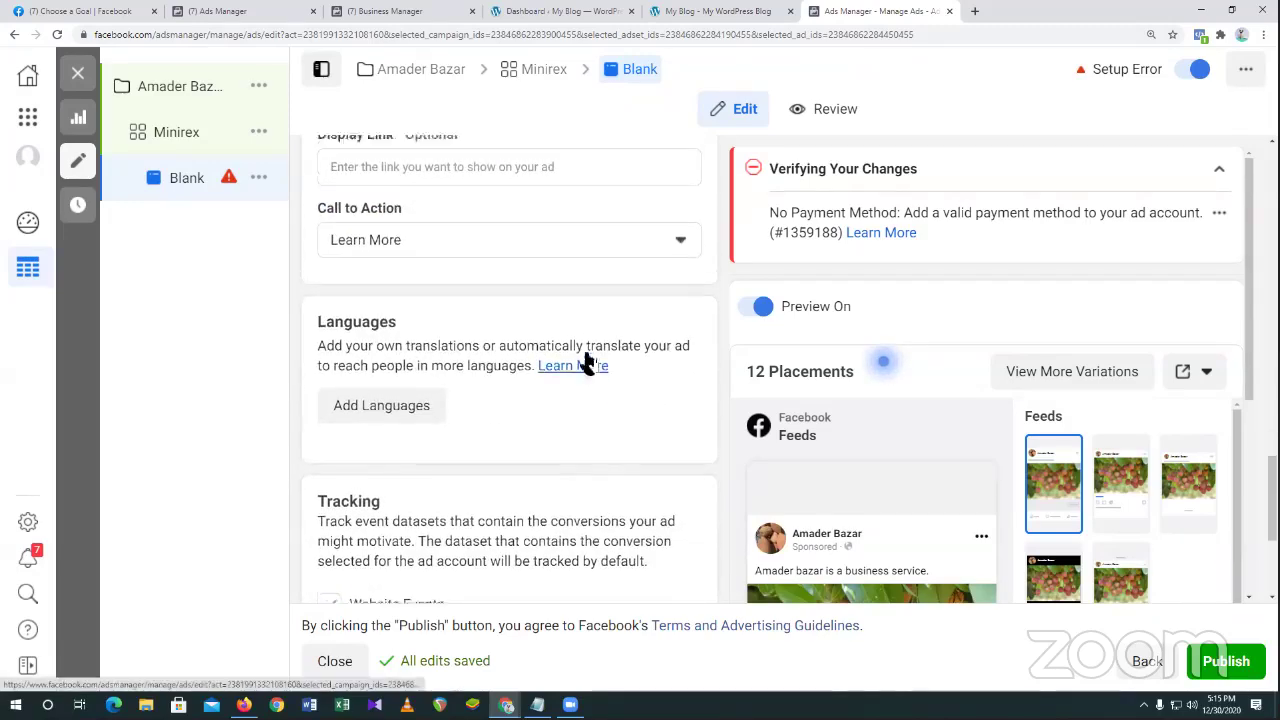
{"action": "scroll", "coordinate": [590, 356], "scroll_direction": "up", "scroll_amount": 1}
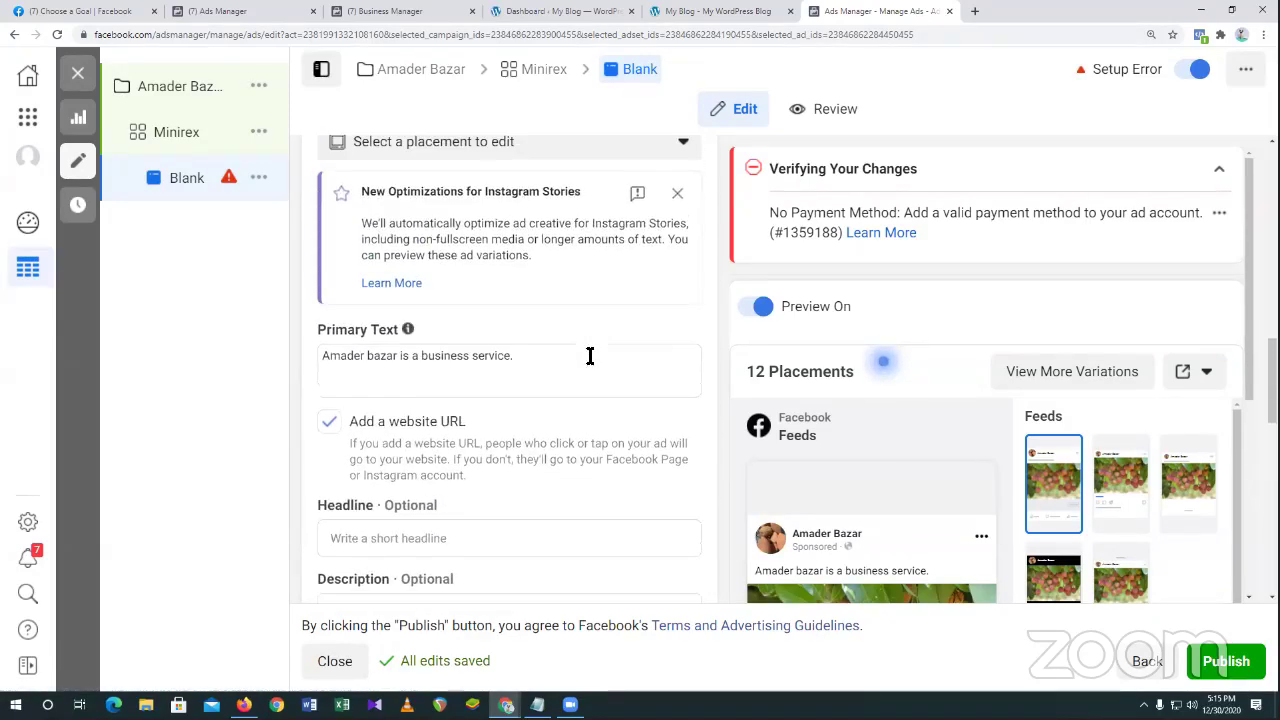
{"action": "scroll", "coordinate": [587, 362], "scroll_direction": "down", "scroll_amount": 1}
{"action": "scroll", "coordinate": [587, 362], "scroll_direction": "down", "scroll_amount": 1}
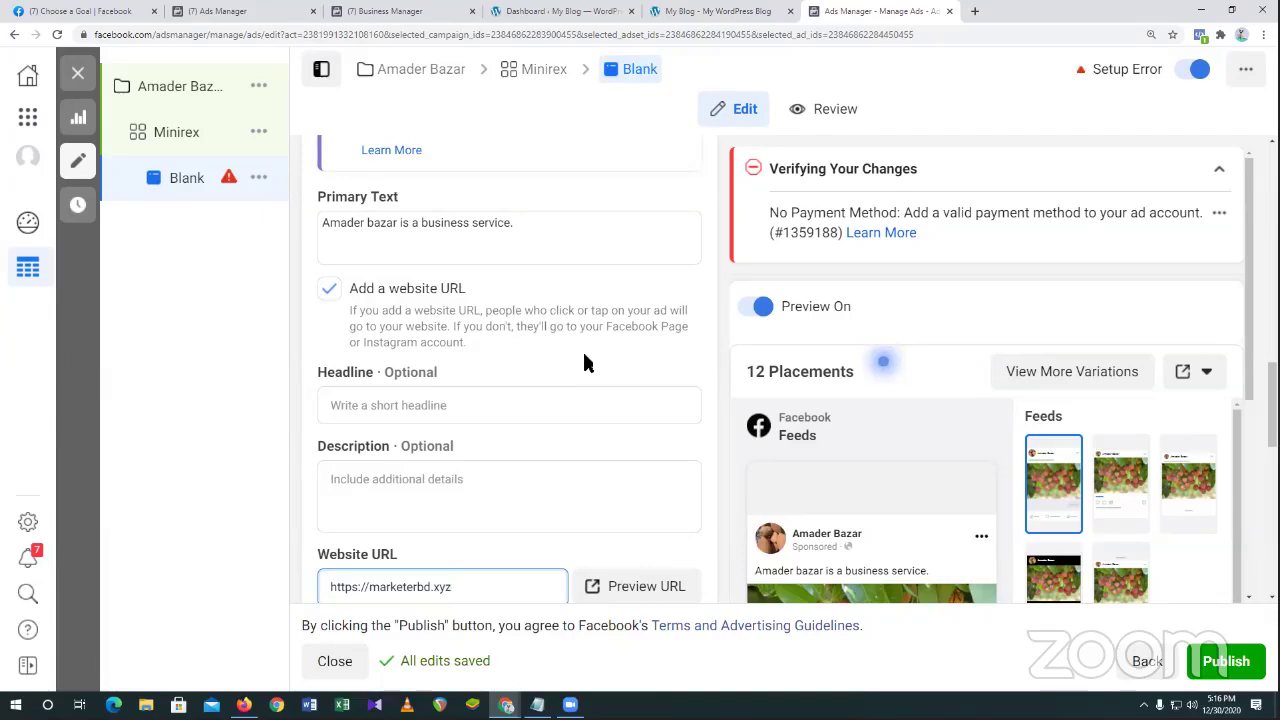
{"action": "left_click", "coordinate": [328, 291]}
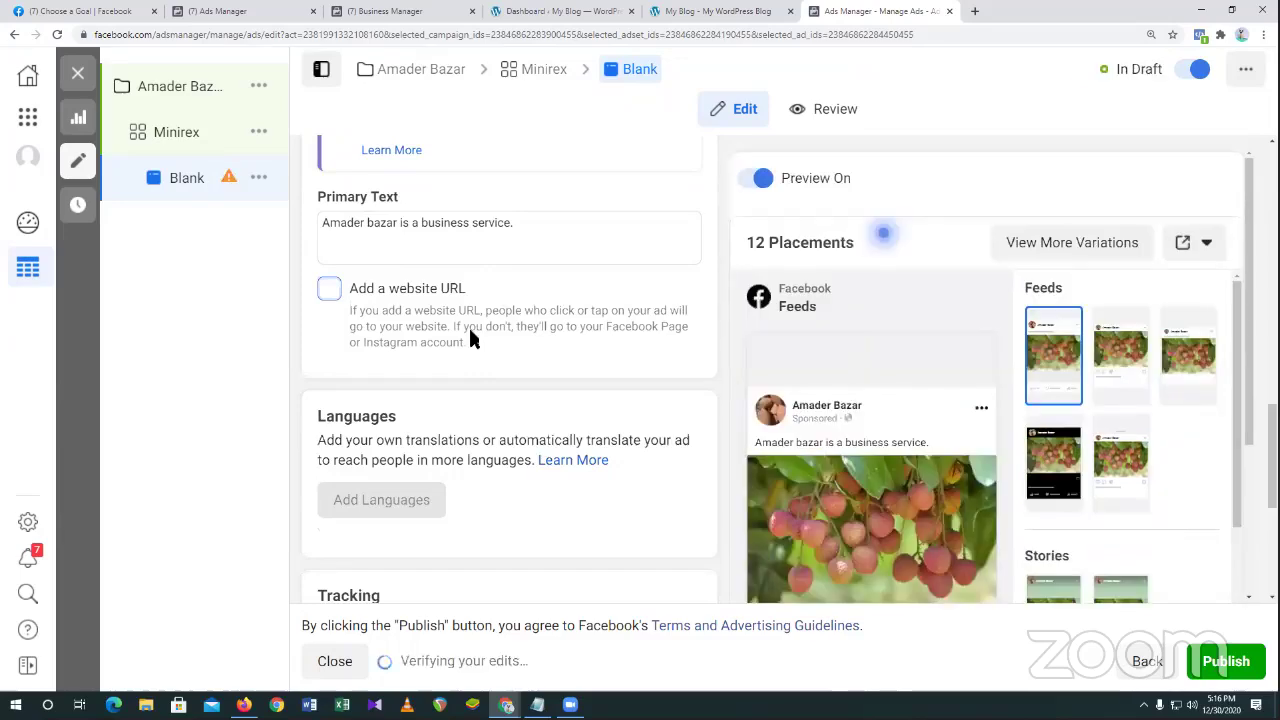
Review the ad's remaining sections, covering tracking, languages, creative, format and identity.
{"action": "scroll", "coordinate": [471, 337], "scroll_direction": "down", "scroll_amount": 1}
{"action": "scroll", "coordinate": [470, 337], "scroll_direction": "down", "scroll_amount": 3}
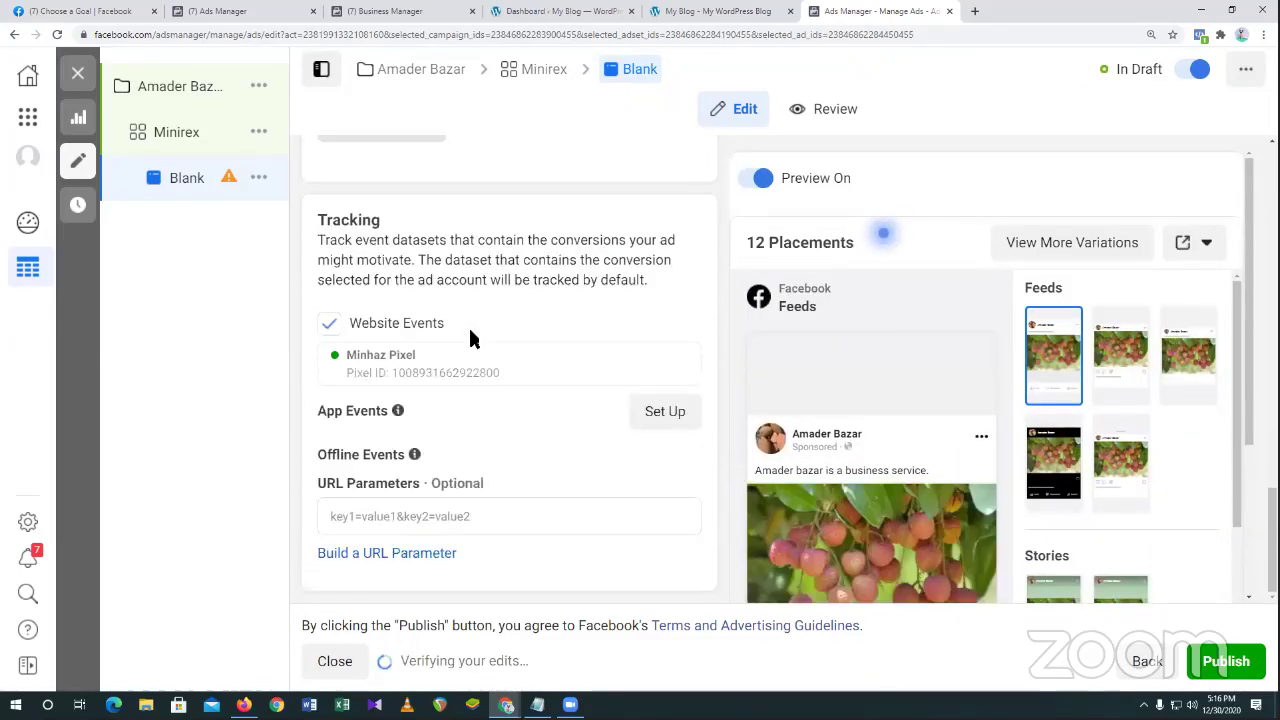
{"action": "scroll", "coordinate": [472, 335], "scroll_direction": "up", "scroll_amount": 9}
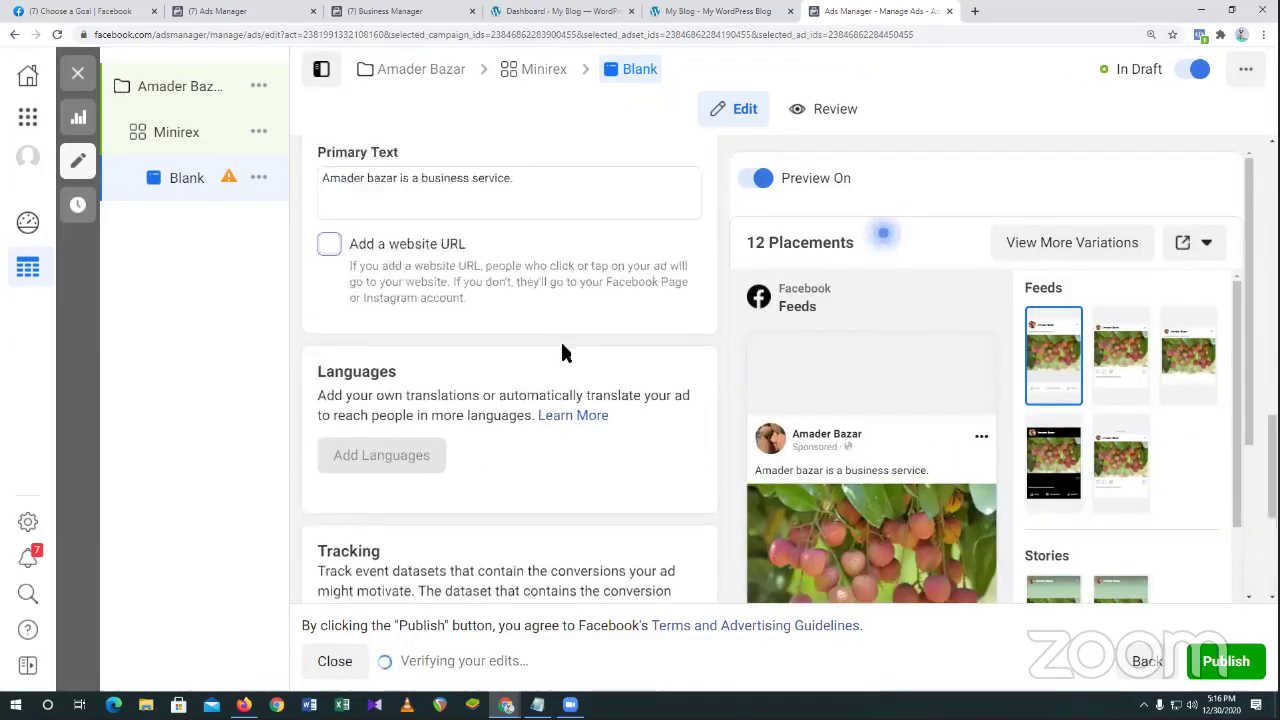
{"action": "scroll", "coordinate": [560, 340], "scroll_direction": "up", "scroll_amount": 3}
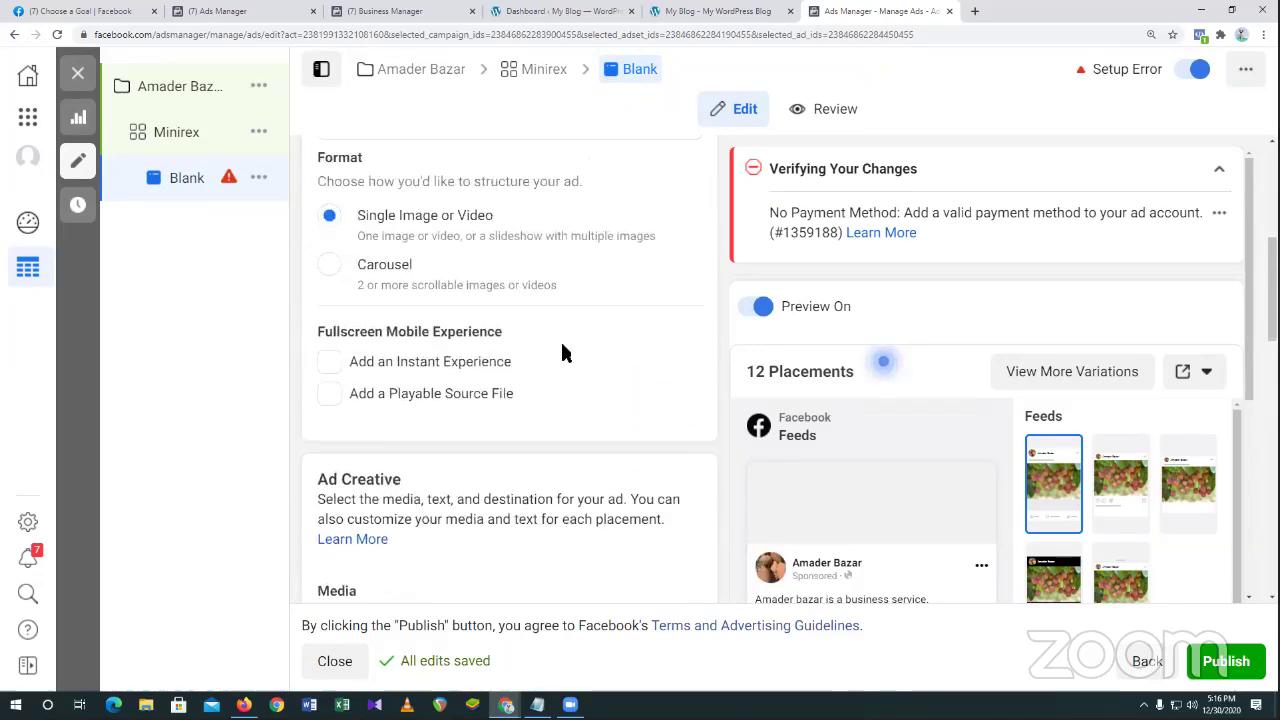
{"action": "scroll", "coordinate": [560, 340], "scroll_direction": "down", "scroll_amount": 2}
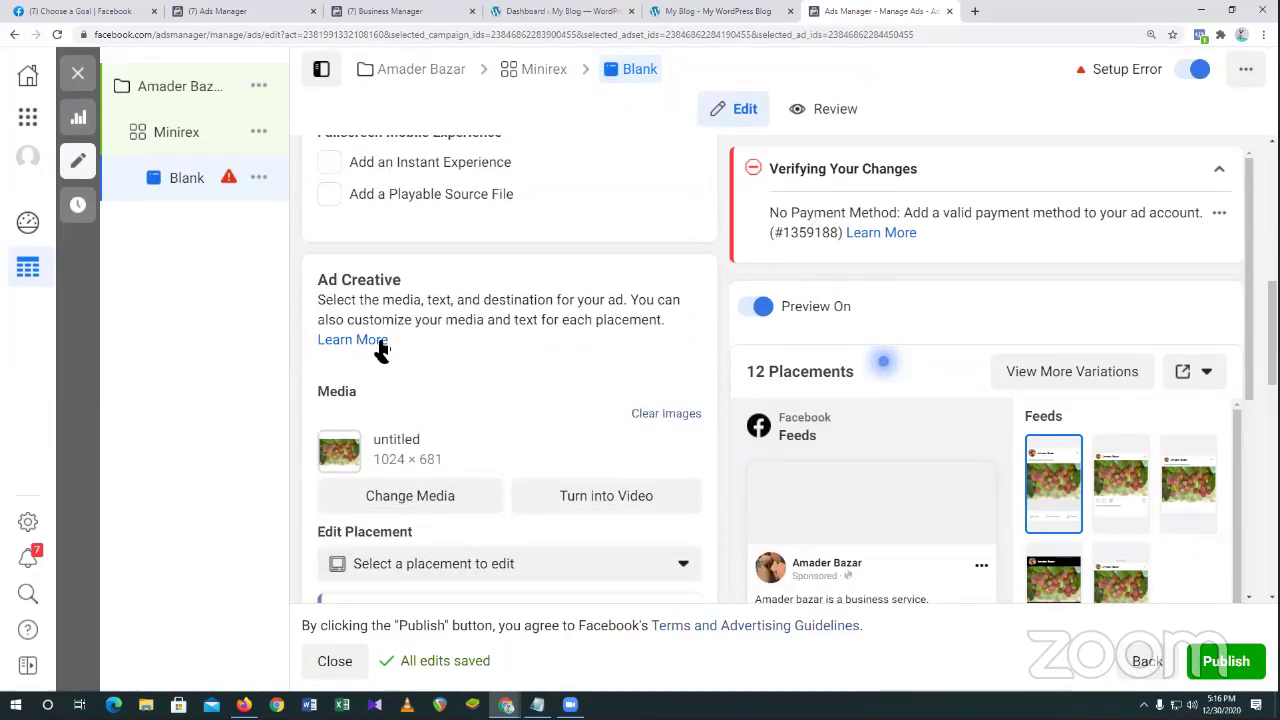
{"action": "scroll", "coordinate": [440, 332], "scroll_direction": "up", "scroll_amount": 1}
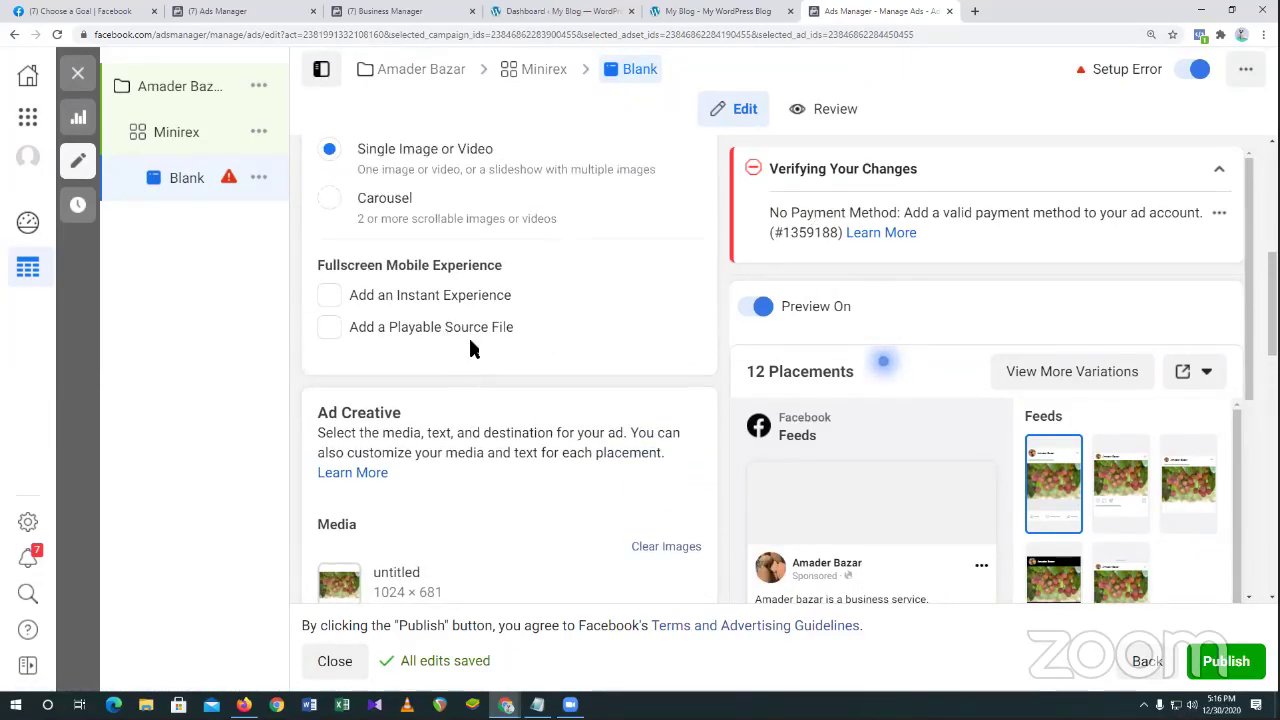
{"action": "scroll", "coordinate": [530, 365], "scroll_direction": "up", "scroll_amount": 2}
{"action": "scroll", "coordinate": [566, 378], "scroll_direction": "up", "scroll_amount": 3}
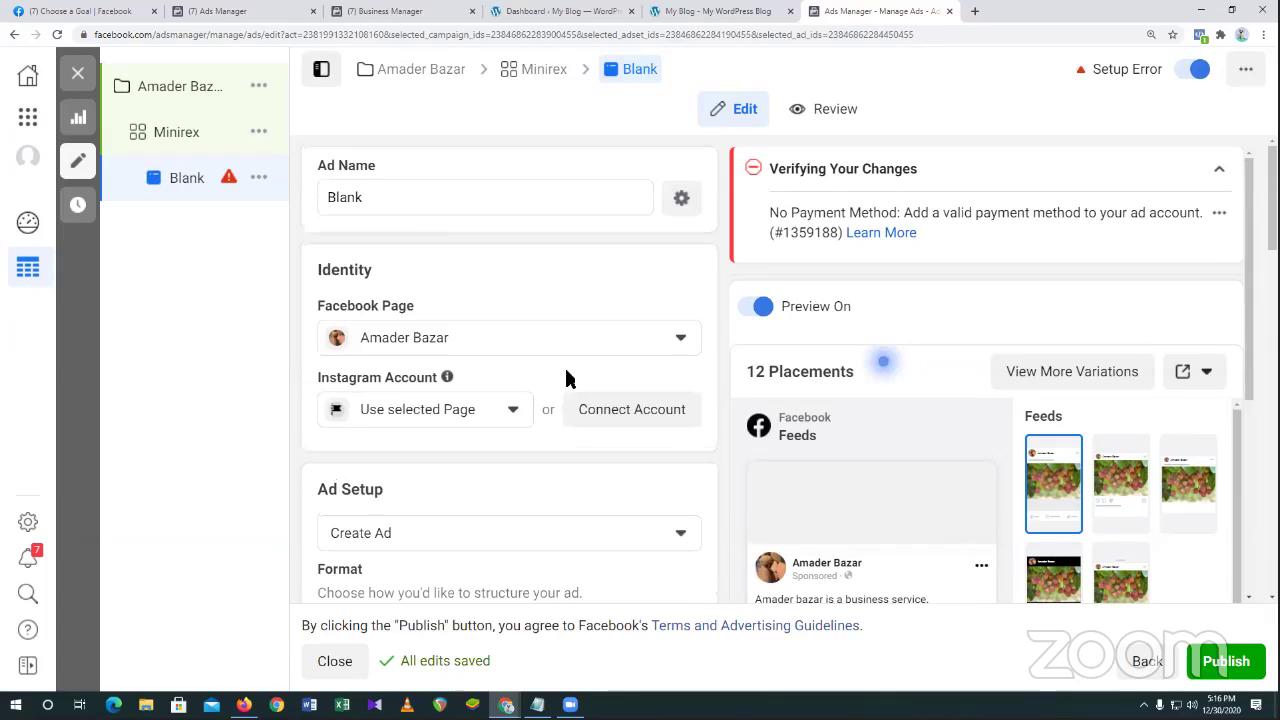
Check which Instagram accounts are offered for the ad's identity, leaving "Use selected Page" chosen.
{"action": "left_click", "coordinate": [511, 412]}
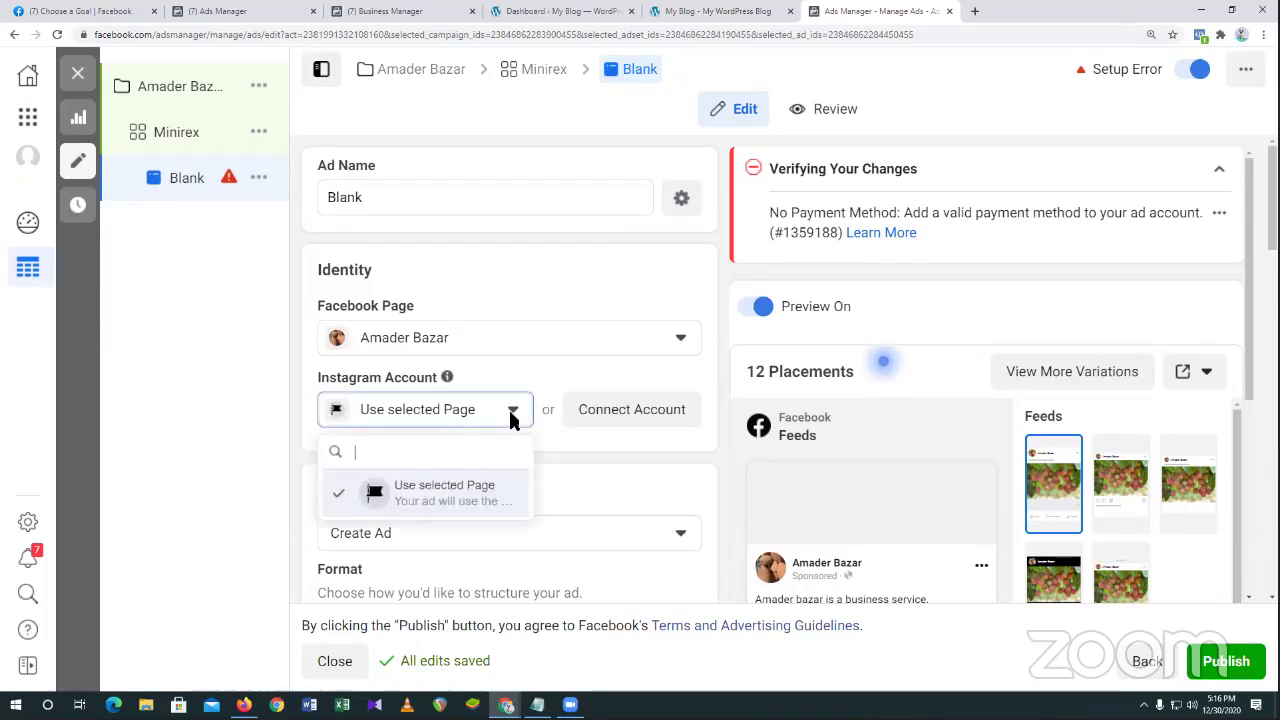
{"action": "left_click", "coordinate": [595, 460]}
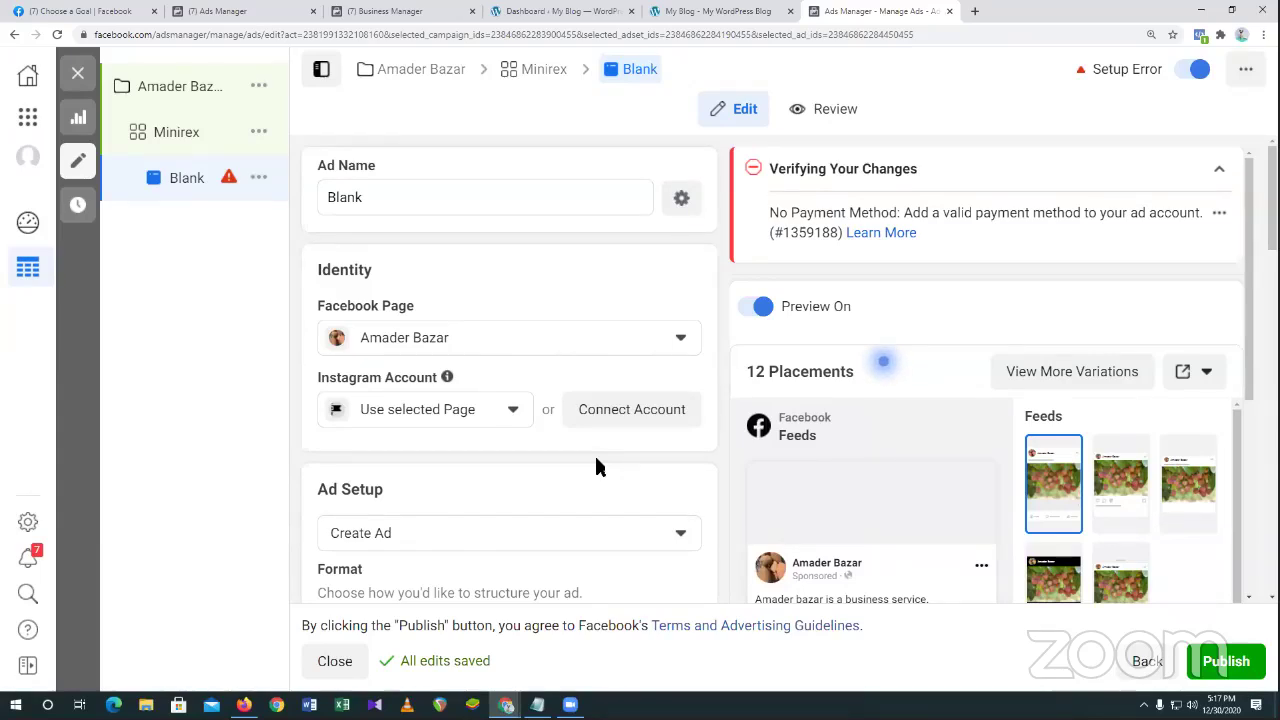
{"action": "left_click", "coordinate": [510, 412]}
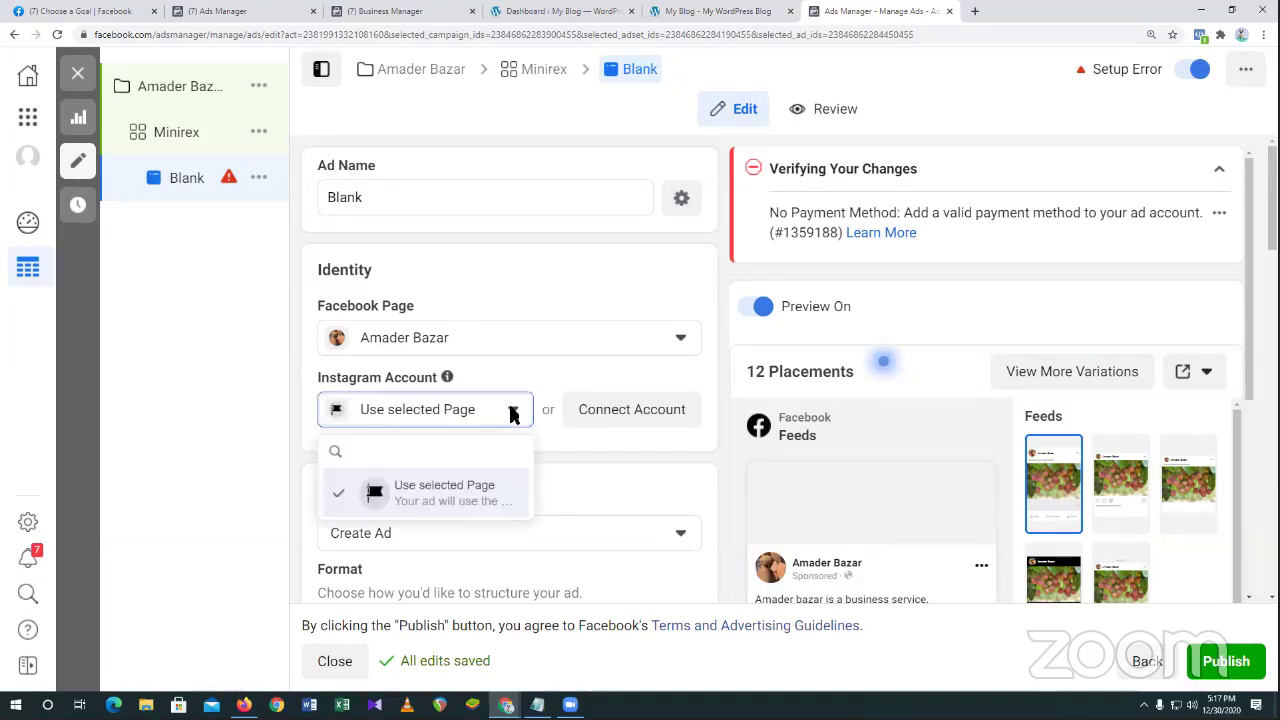
{"action": "left_click", "coordinate": [510, 412]}
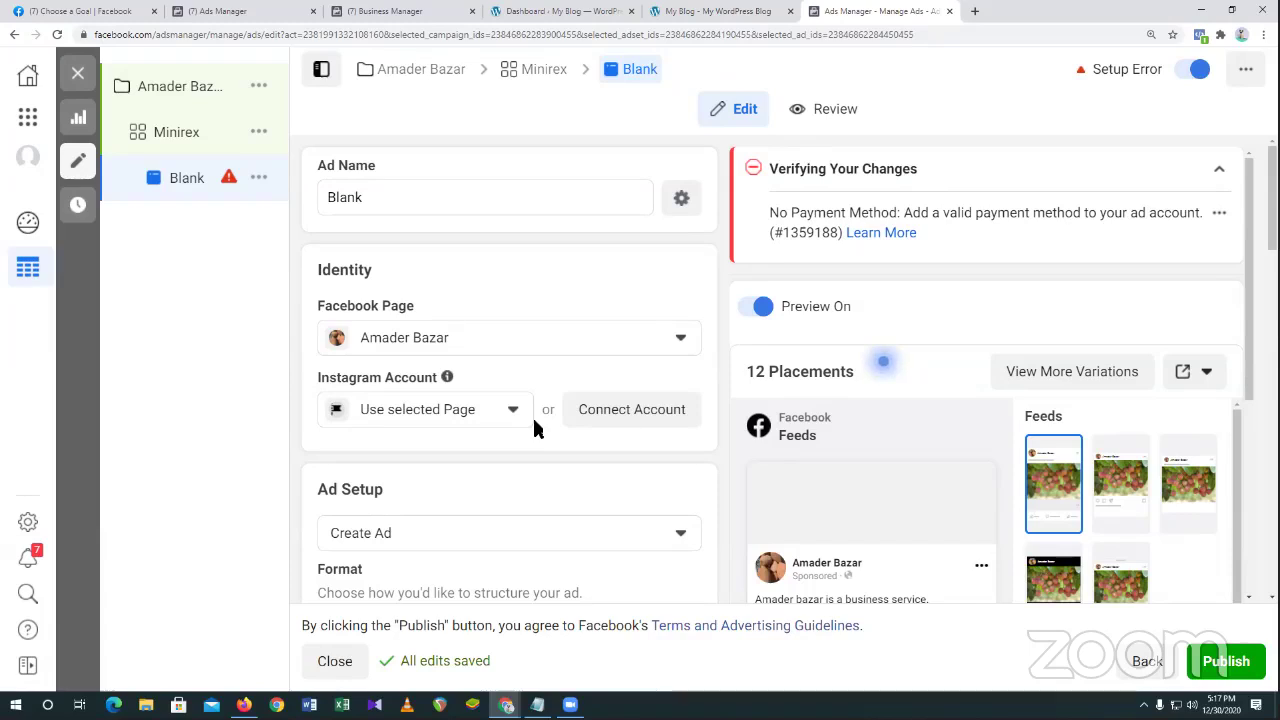
Open the Instagram login for connecting an account, close it without signing in, and look over the Identity and Ad Setup sections.
{"action": "left_click", "coordinate": [610, 418]}
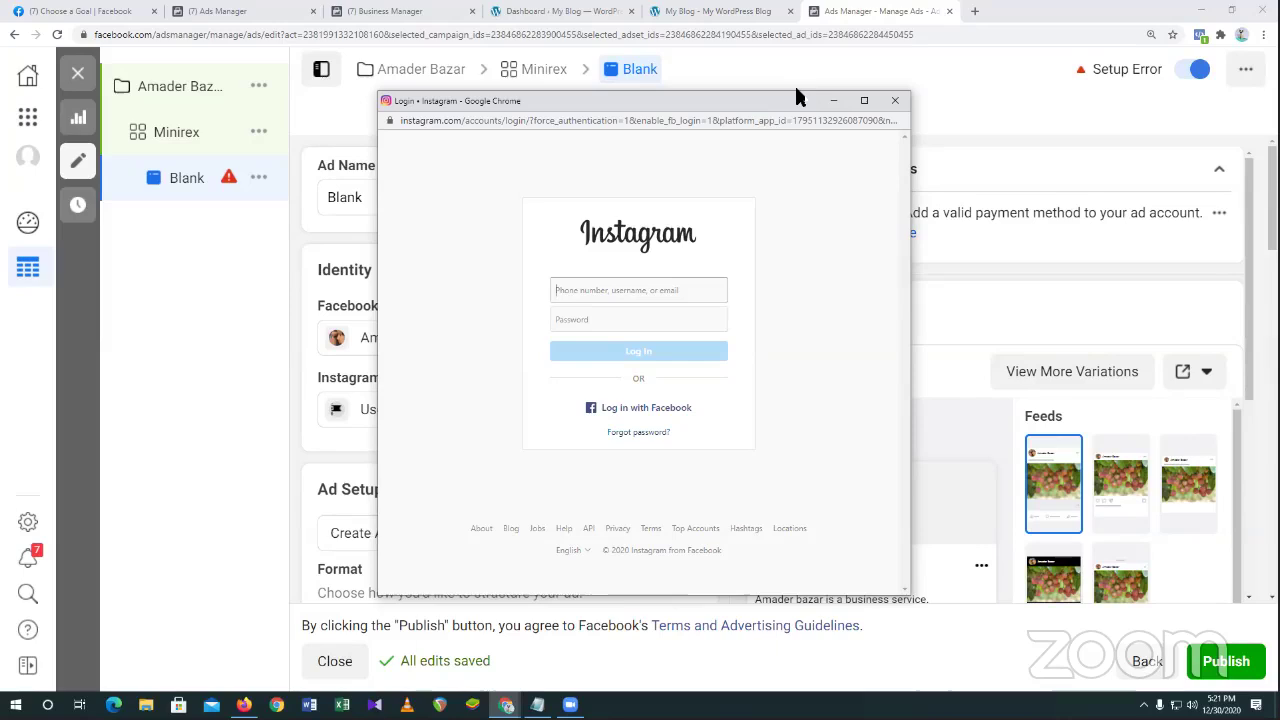
{"action": "left_click", "coordinate": [895, 101]}
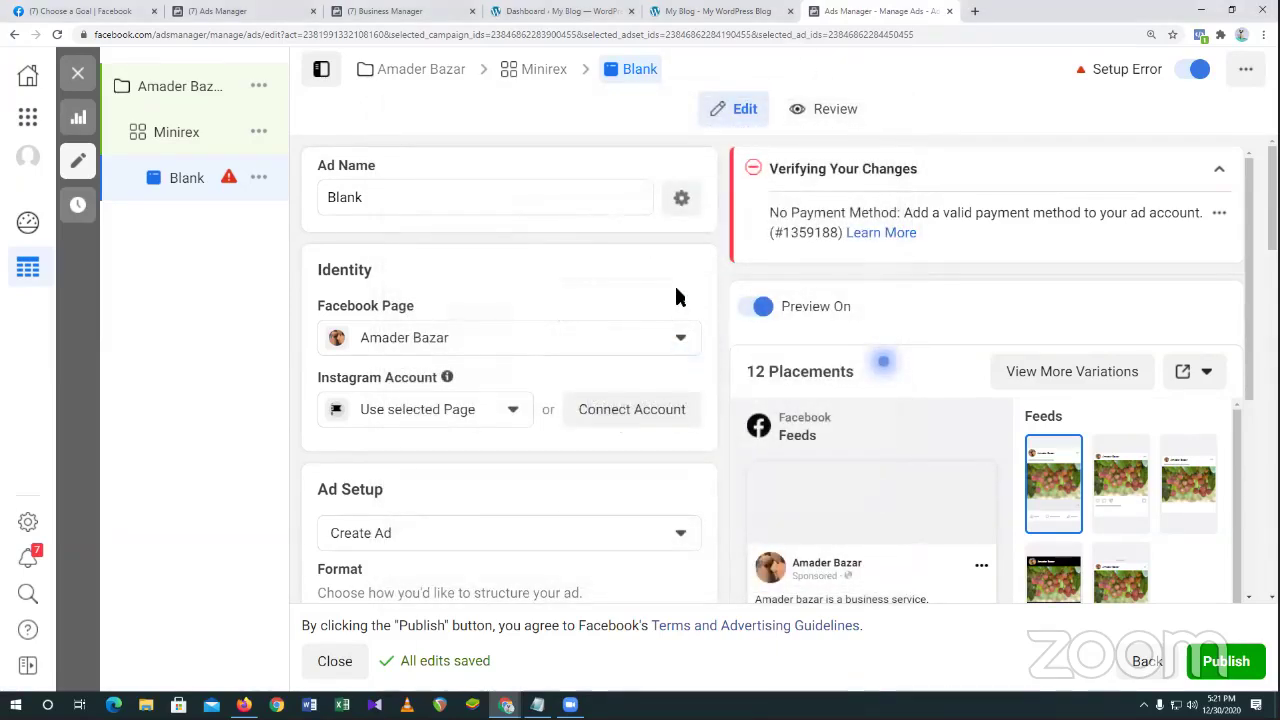
{"action": "scroll", "coordinate": [676, 297], "scroll_direction": "down", "scroll_amount": 2}
{"action": "scroll", "coordinate": [676, 297], "scroll_direction": "up", "scroll_amount": 2}
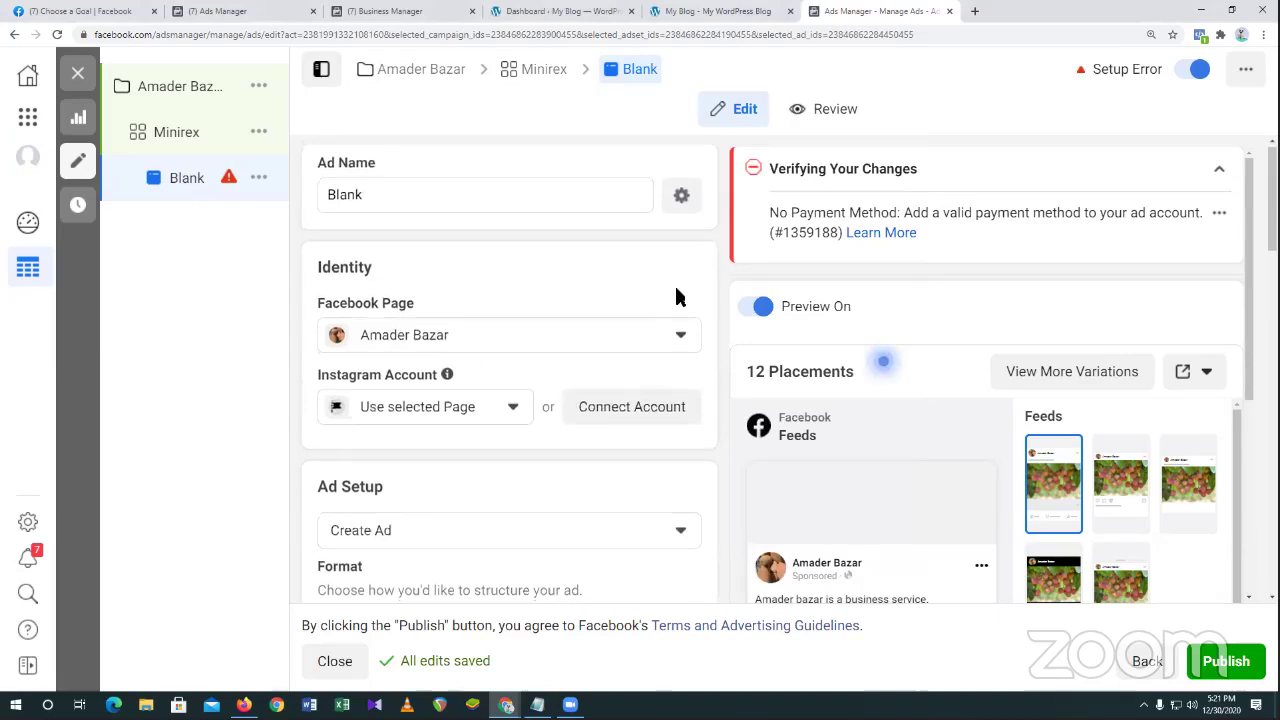
{"action": "scroll", "coordinate": [678, 298], "scroll_direction": "down", "scroll_amount": 1}
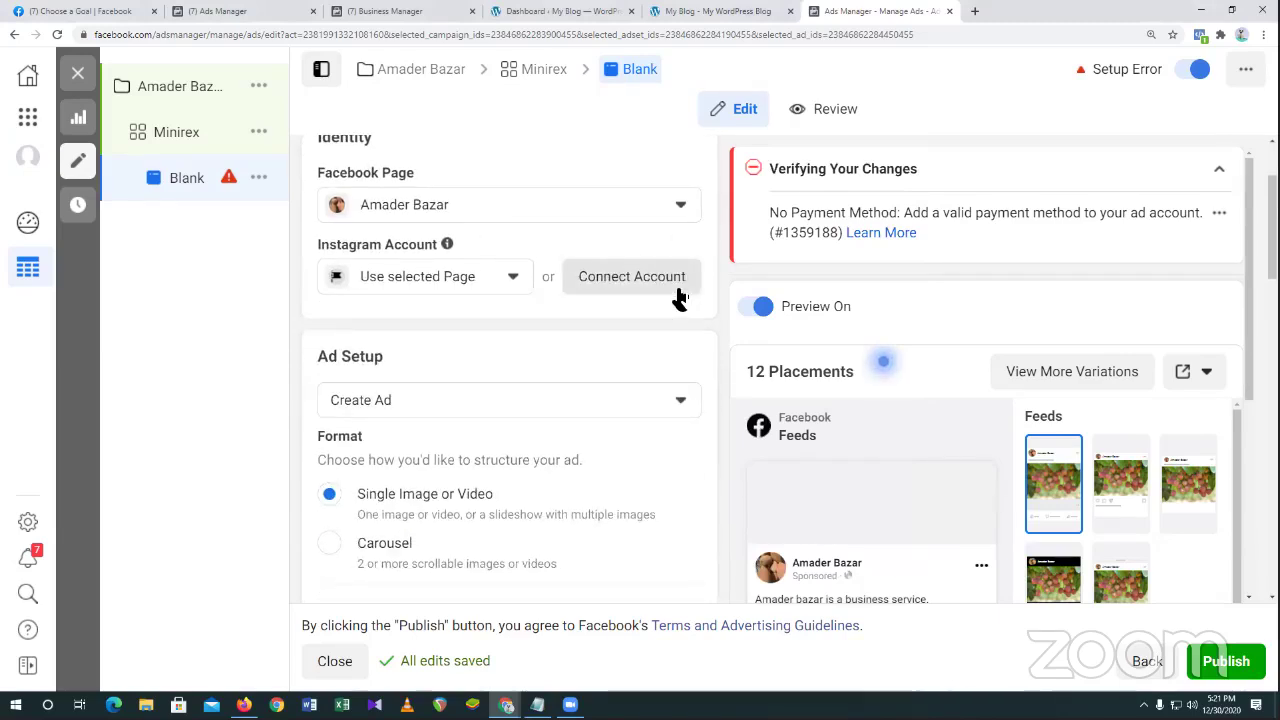
Recheck the Instagram account choices for the ad's identity and look over the Ad Setup format and fullscreen options.
{"action": "left_click", "coordinate": [412, 282]}
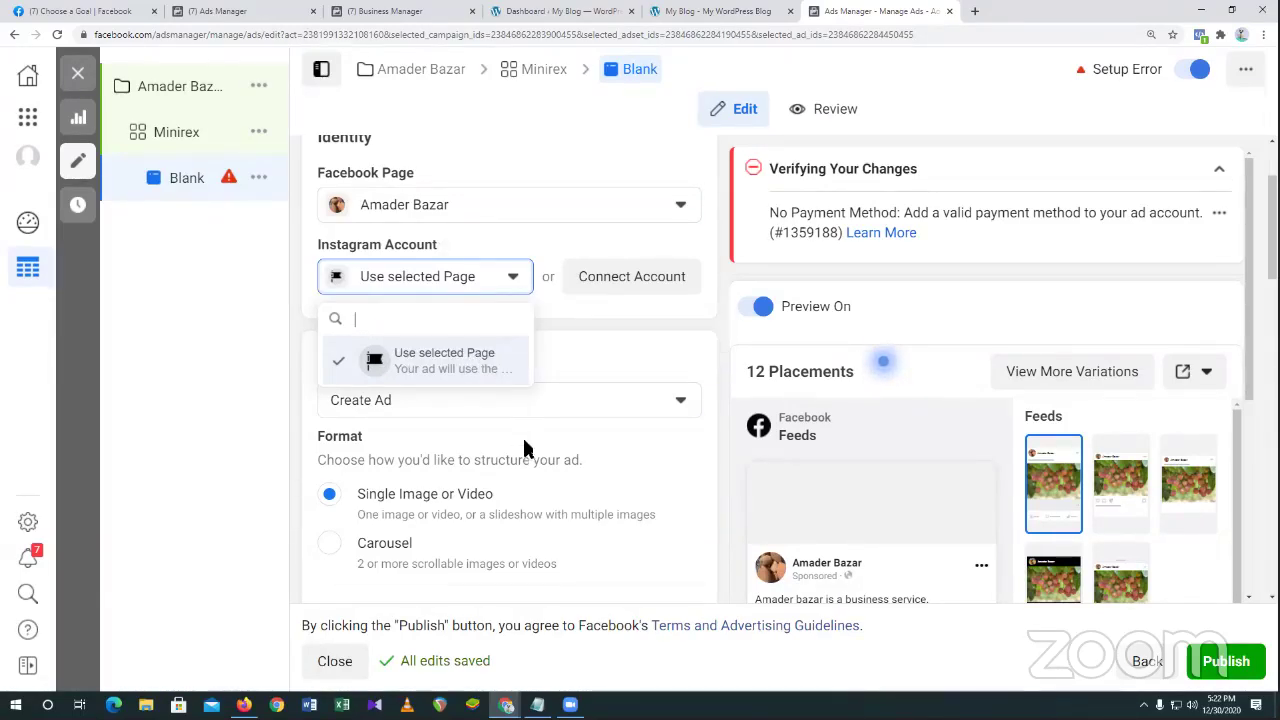
{"action": "scroll", "coordinate": [522, 440], "scroll_direction": "down", "scroll_amount": 3}
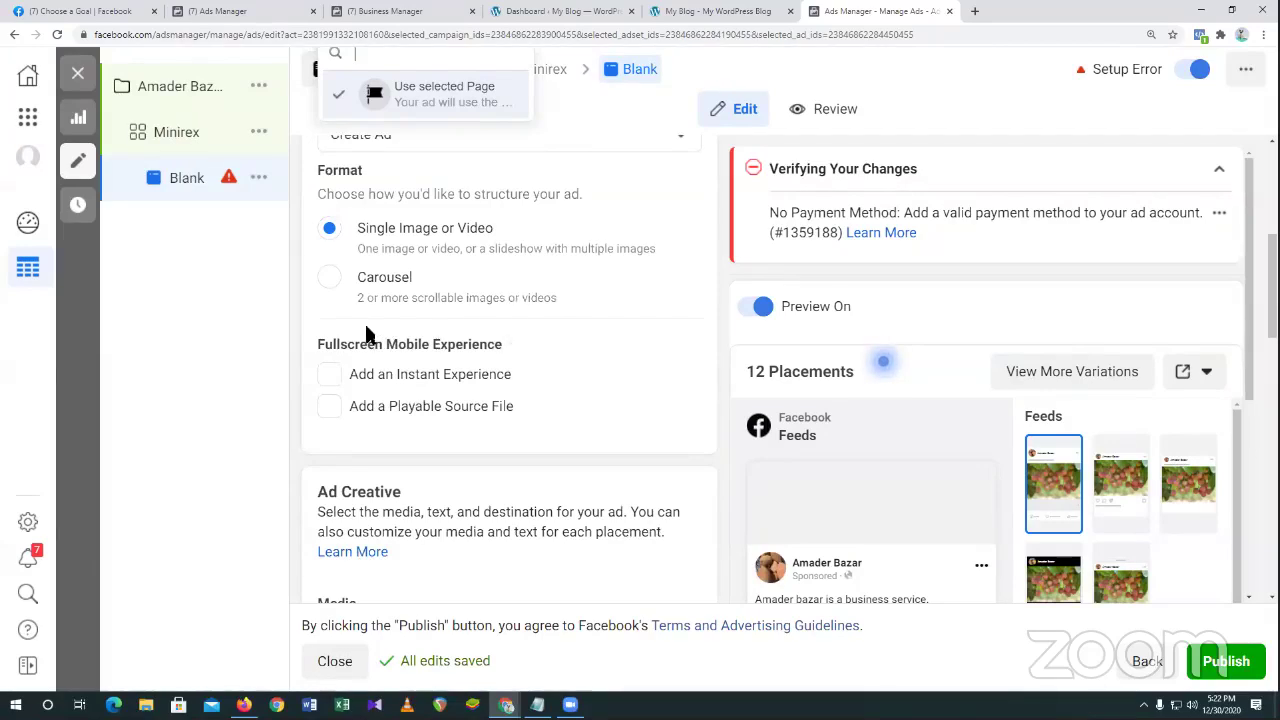
{"action": "mouse_move", "coordinate": [256, 277]}
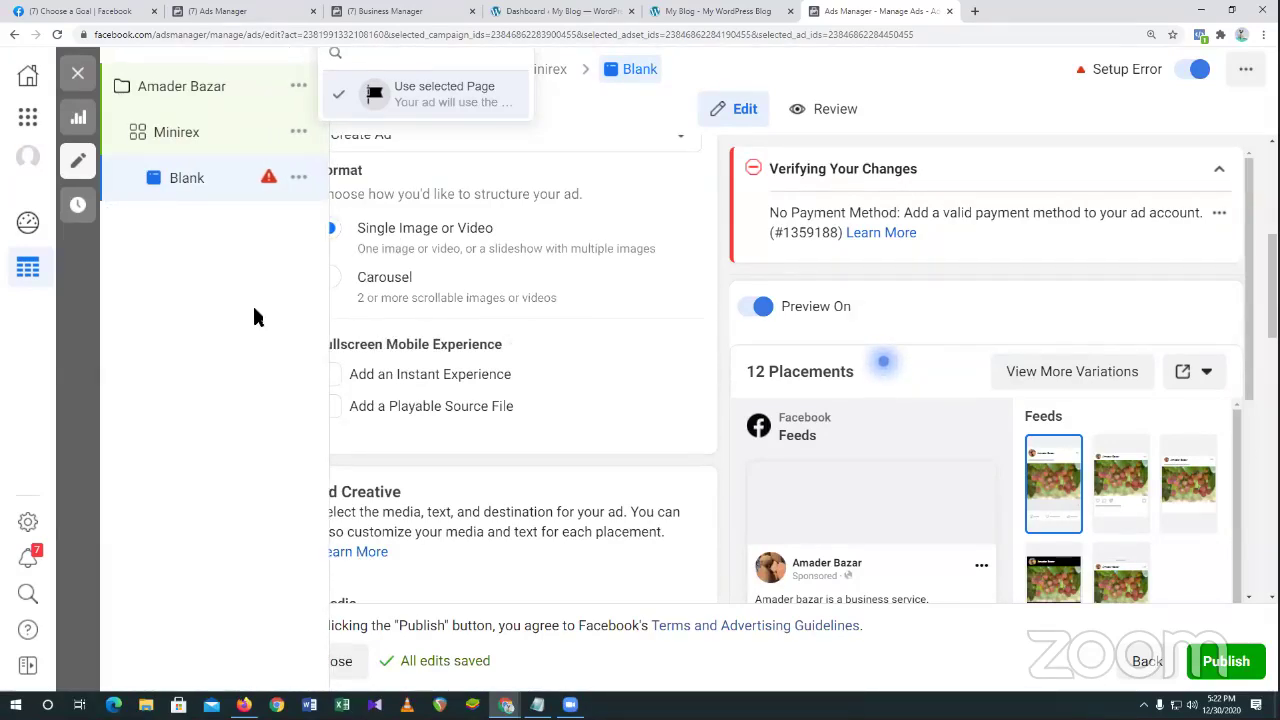
{"action": "scroll", "coordinate": [515, 416], "scroll_direction": "up", "scroll_amount": 4}
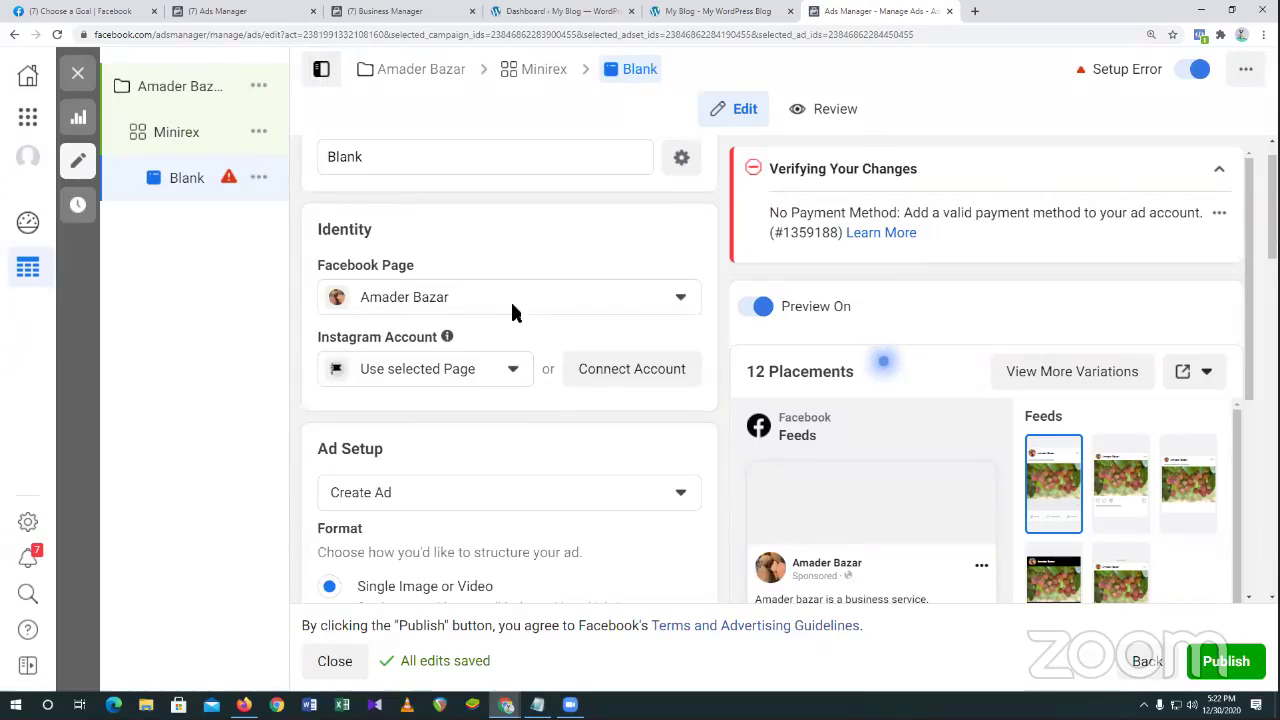
{"action": "scroll", "coordinate": [512, 308], "scroll_direction": "down", "scroll_amount": 3}
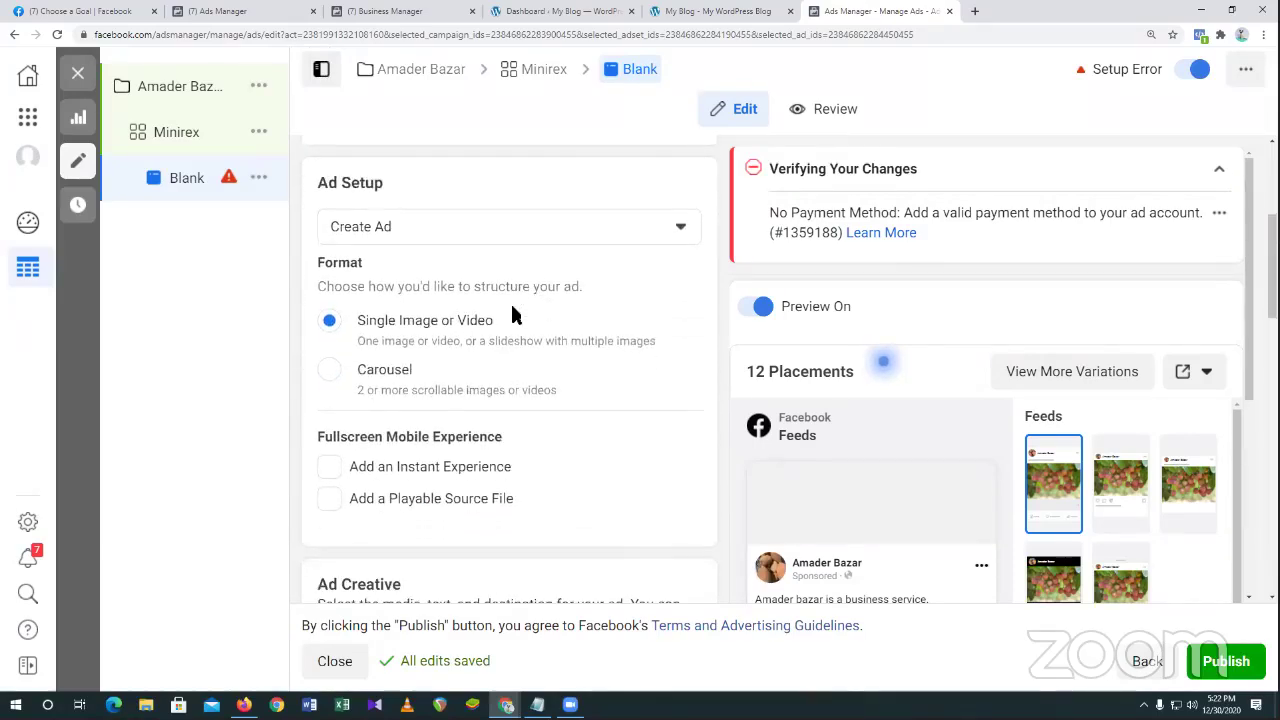
{"action": "scroll", "coordinate": [512, 315], "scroll_direction": "up", "scroll_amount": 1}
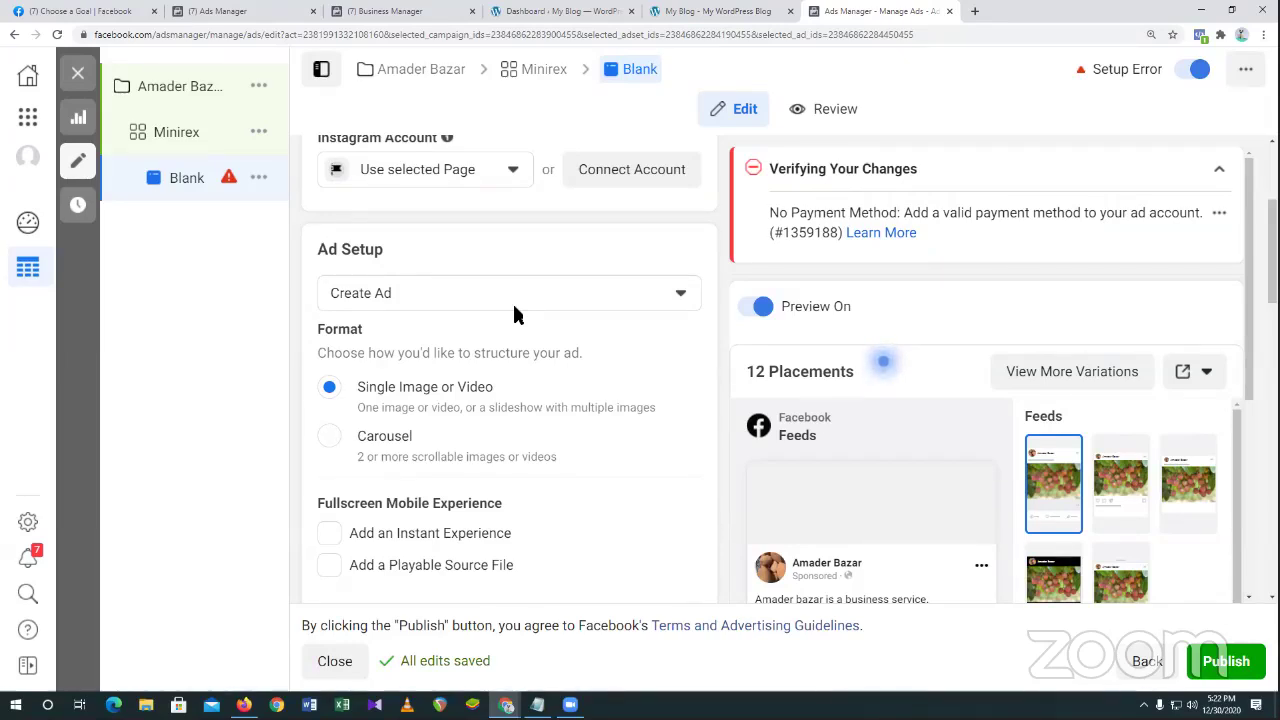
Check the Creative Hub mockups offered as the ad's source, open their help article, and close the mockup selection without choosing one.
{"action": "left_click", "coordinate": [529, 293]}
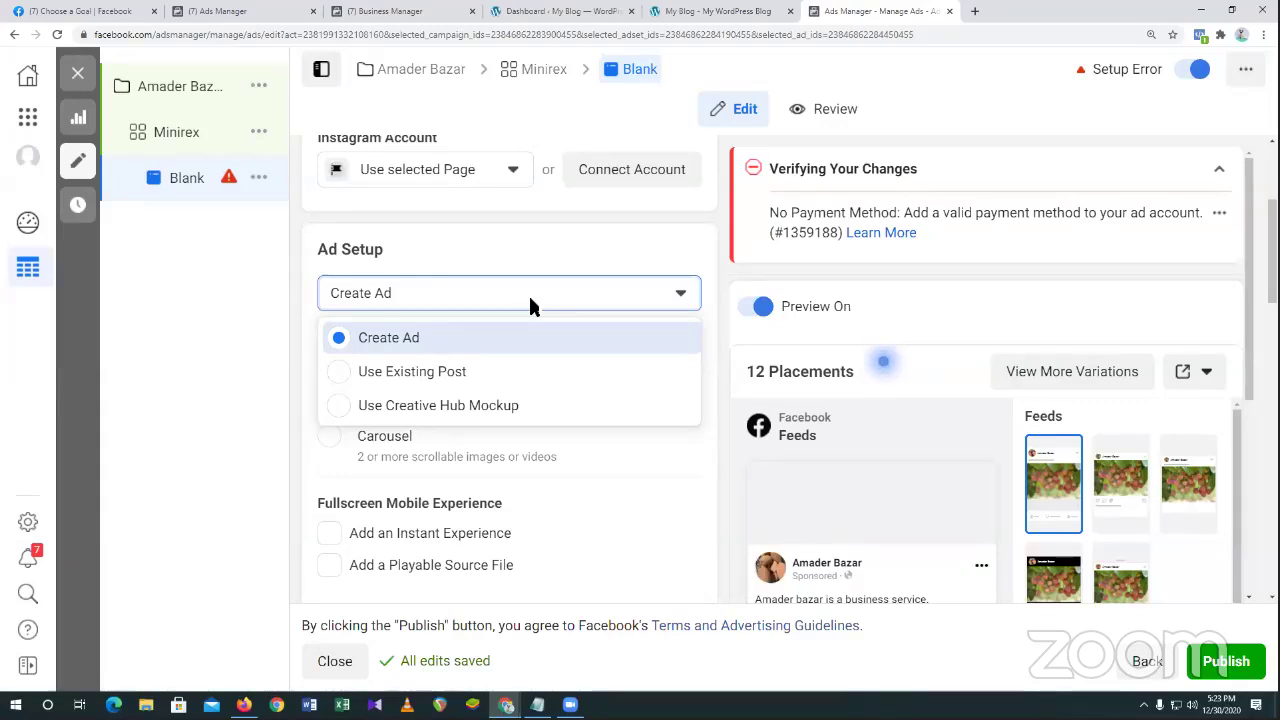
{"action": "left_click", "coordinate": [502, 401]}
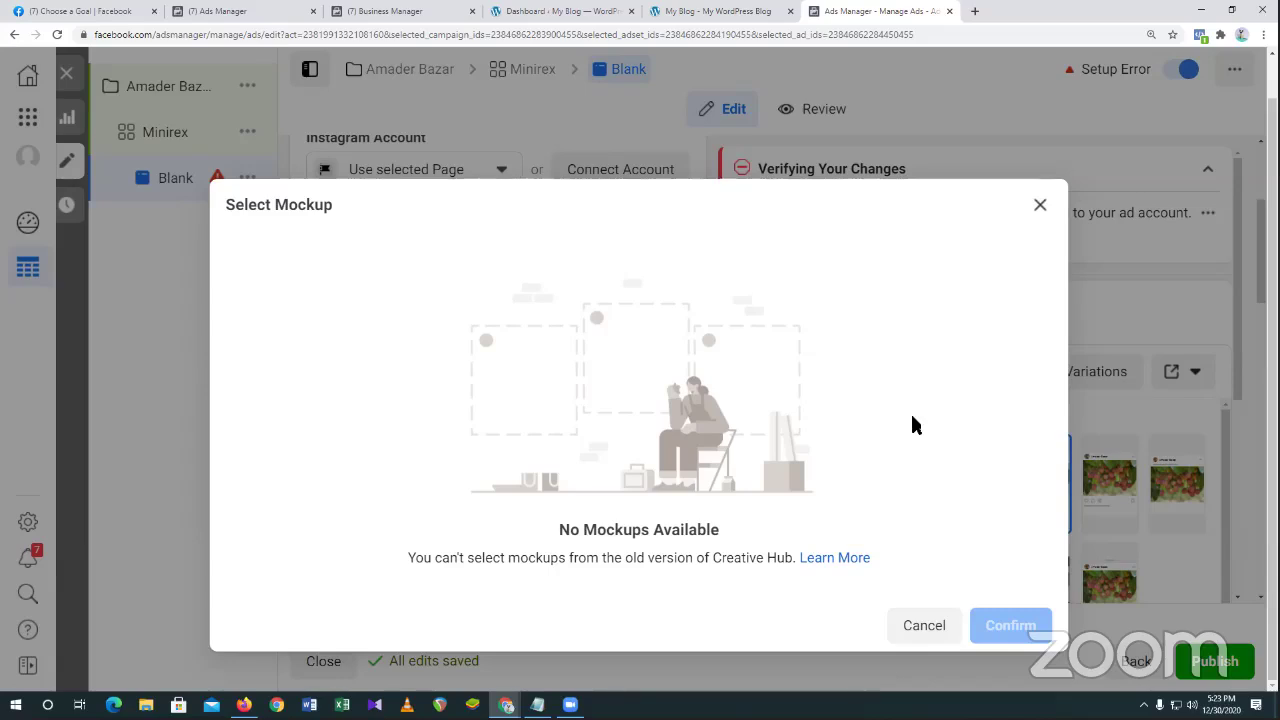
{"action": "left_click", "coordinate": [856, 560]}
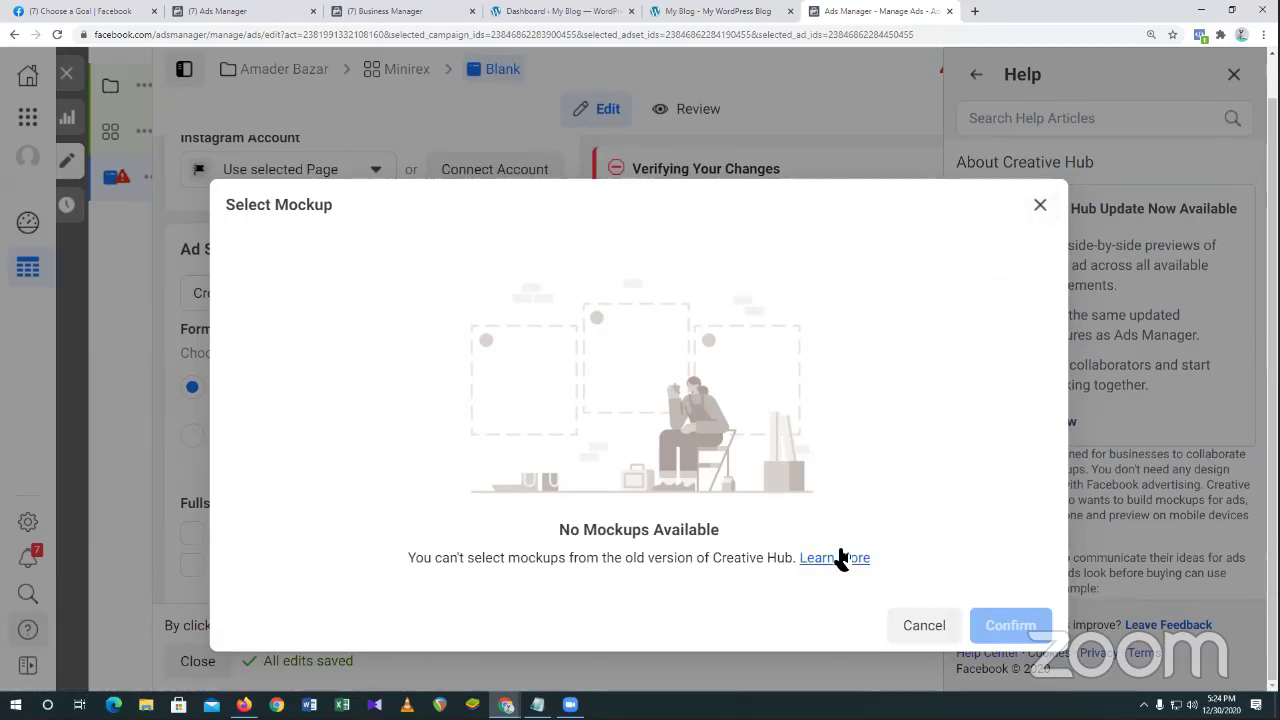
{"action": "left_click", "coordinate": [1045, 205]}
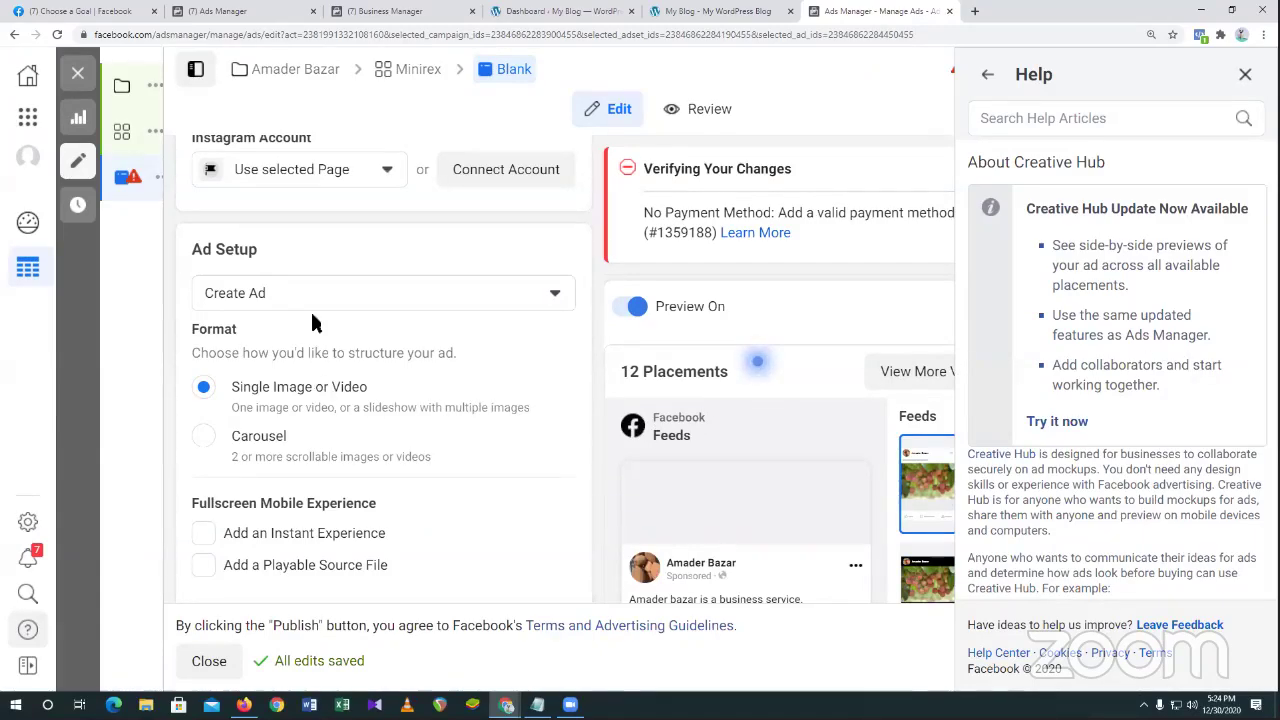
Set the ad's format to Carousel and close the Creative Hub help article.
{"action": "left_click", "coordinate": [204, 436]}
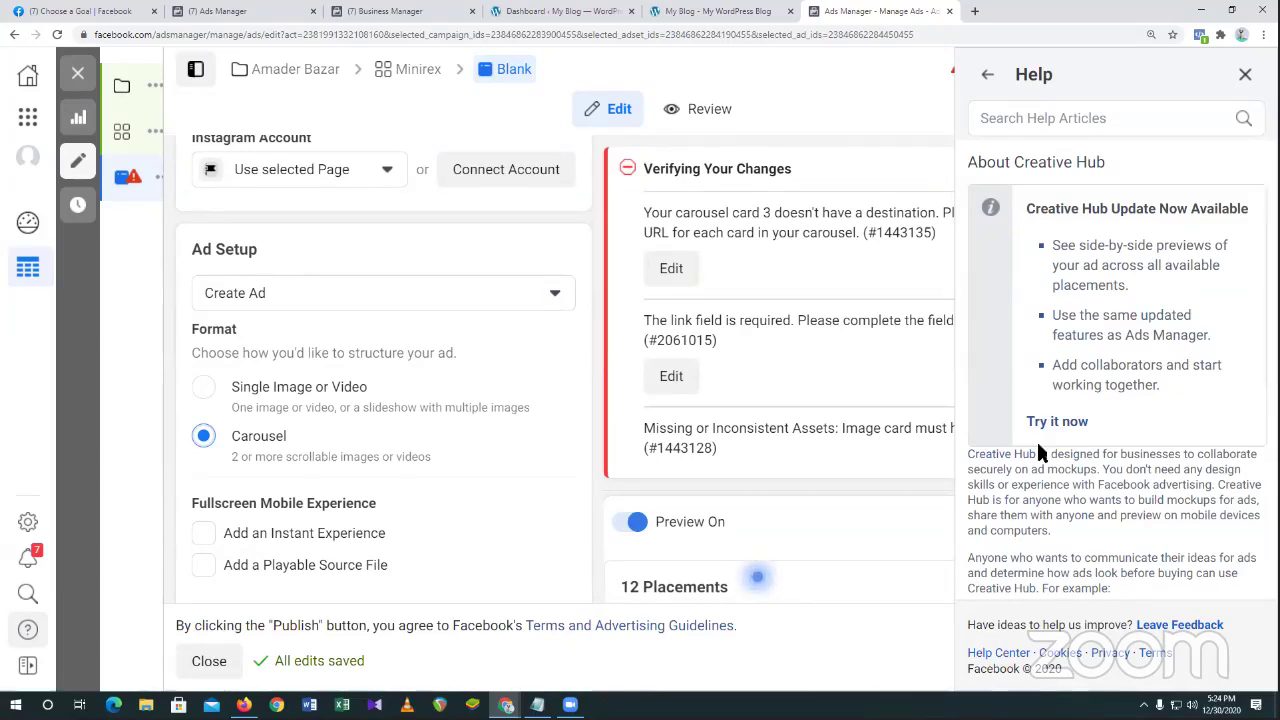
{"action": "scroll", "coordinate": [826, 463], "scroll_direction": "down", "scroll_amount": 1}
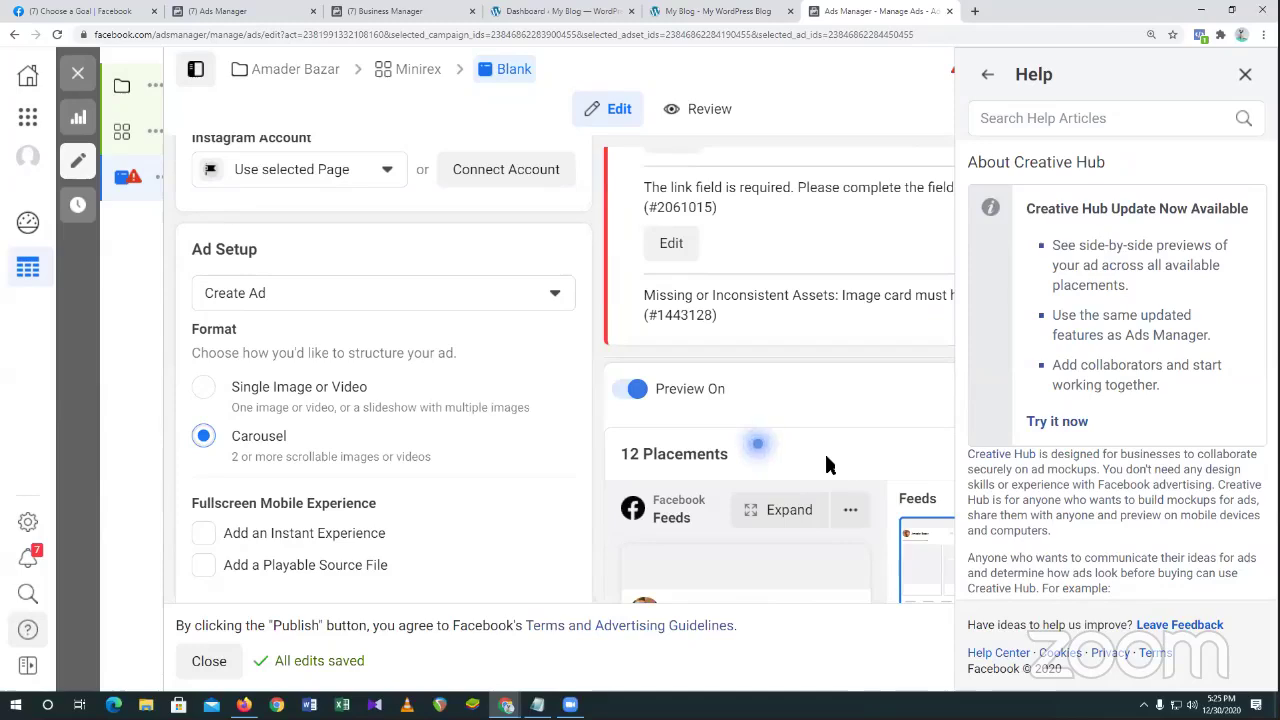
{"action": "scroll", "coordinate": [824, 451], "scroll_direction": "up", "scroll_amount": 1}
{"action": "scroll", "coordinate": [320, 470], "scroll_direction": "up", "scroll_amount": 1}
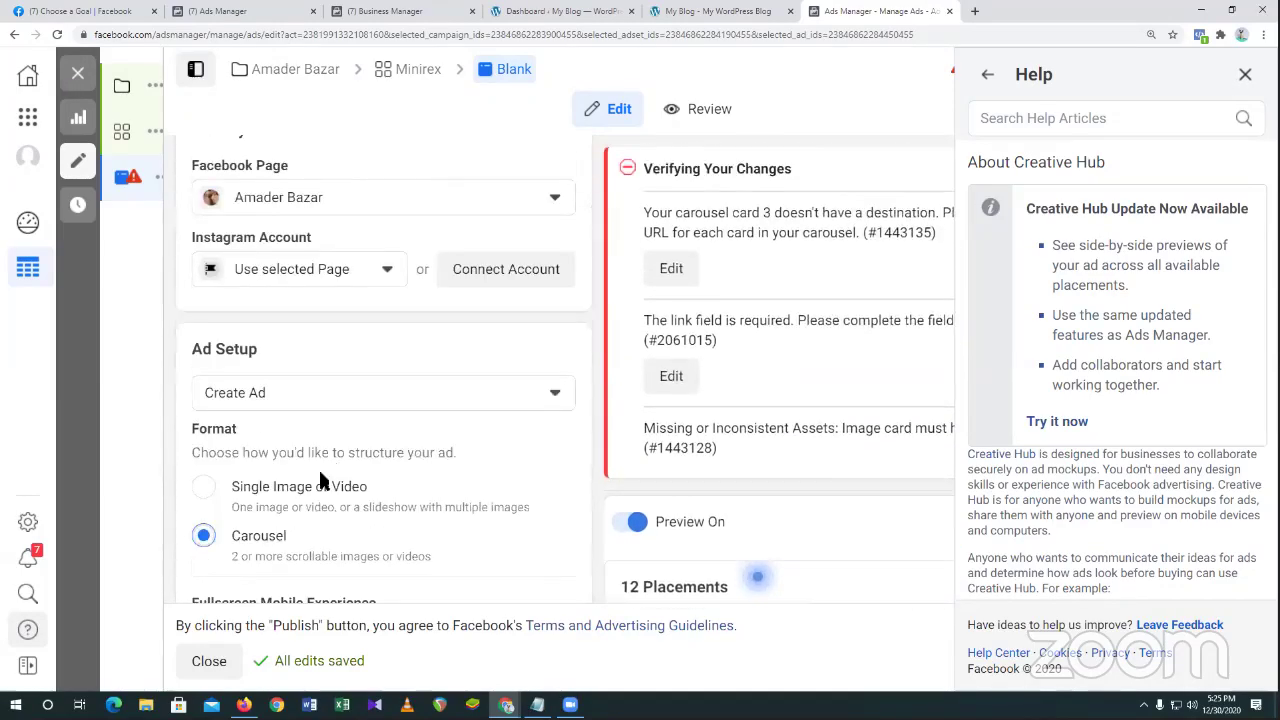
{"action": "scroll", "coordinate": [320, 474], "scroll_direction": "down", "scroll_amount": 3}
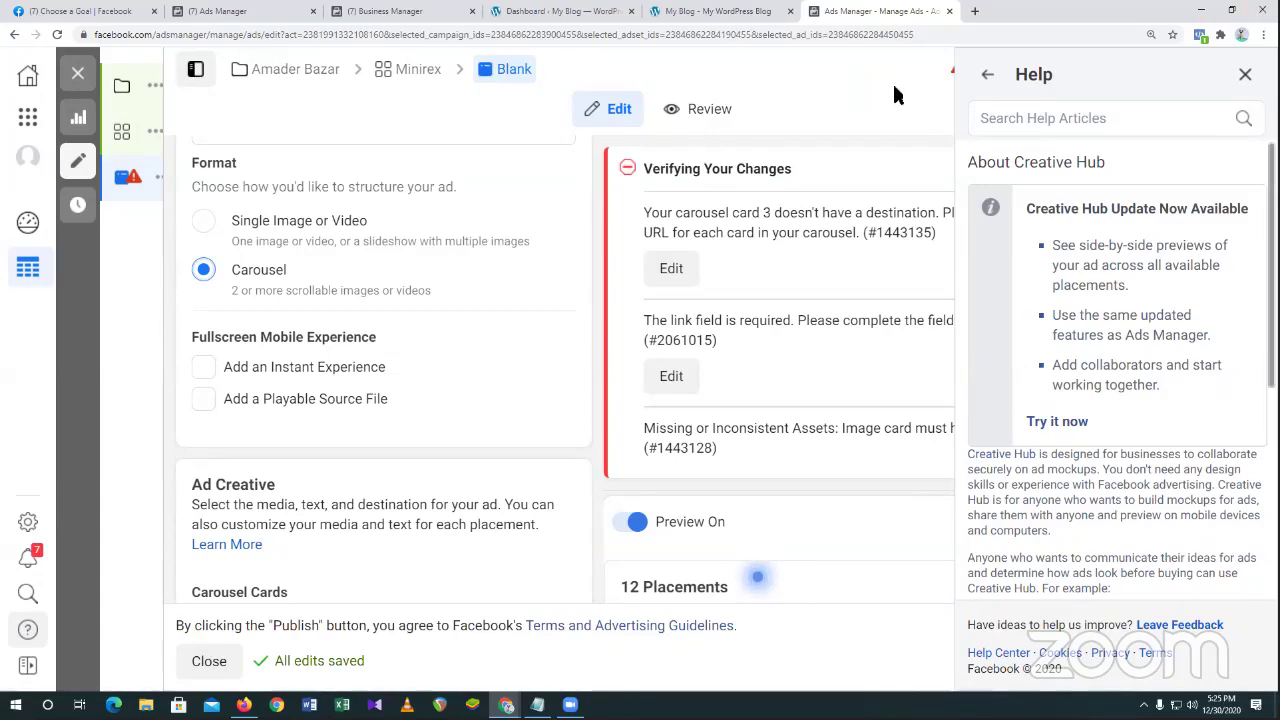
{"action": "left_click", "coordinate": [1243, 75]}
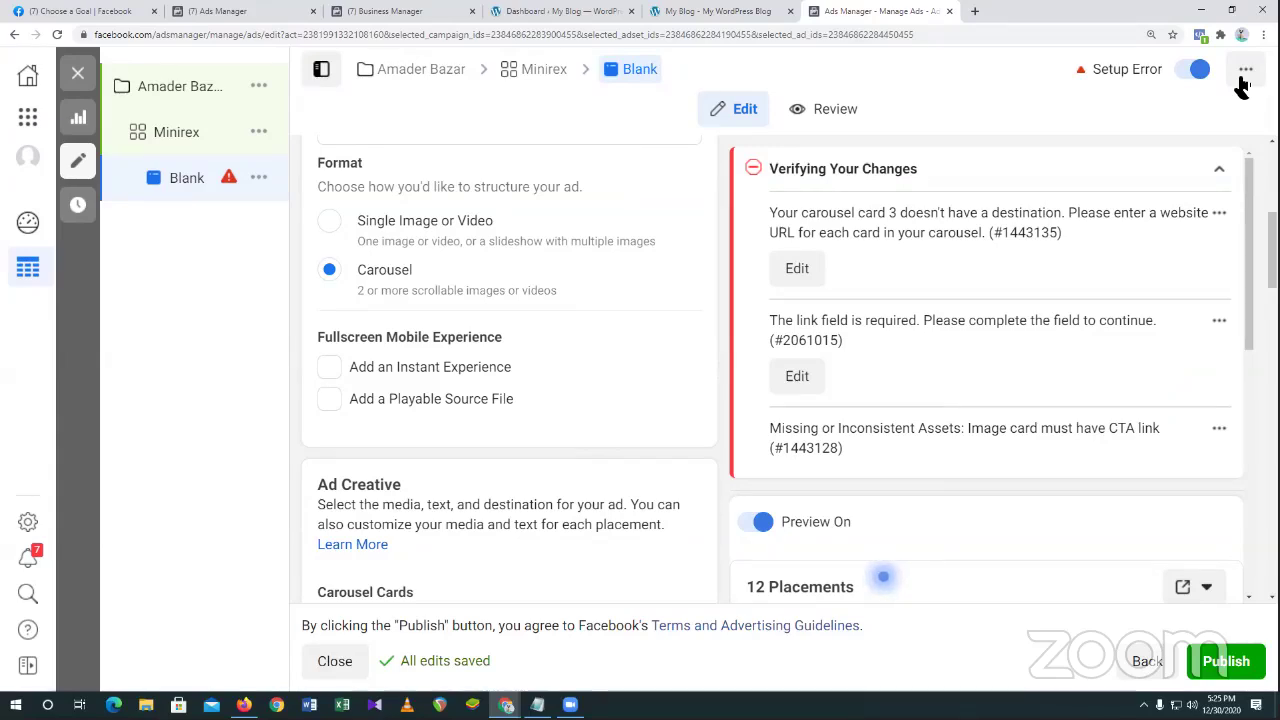
{"action": "left_click", "coordinate": [1244, 72]}
{"action": "scroll", "coordinate": [510, 380], "scroll_direction": "up", "scroll_amount": 5}
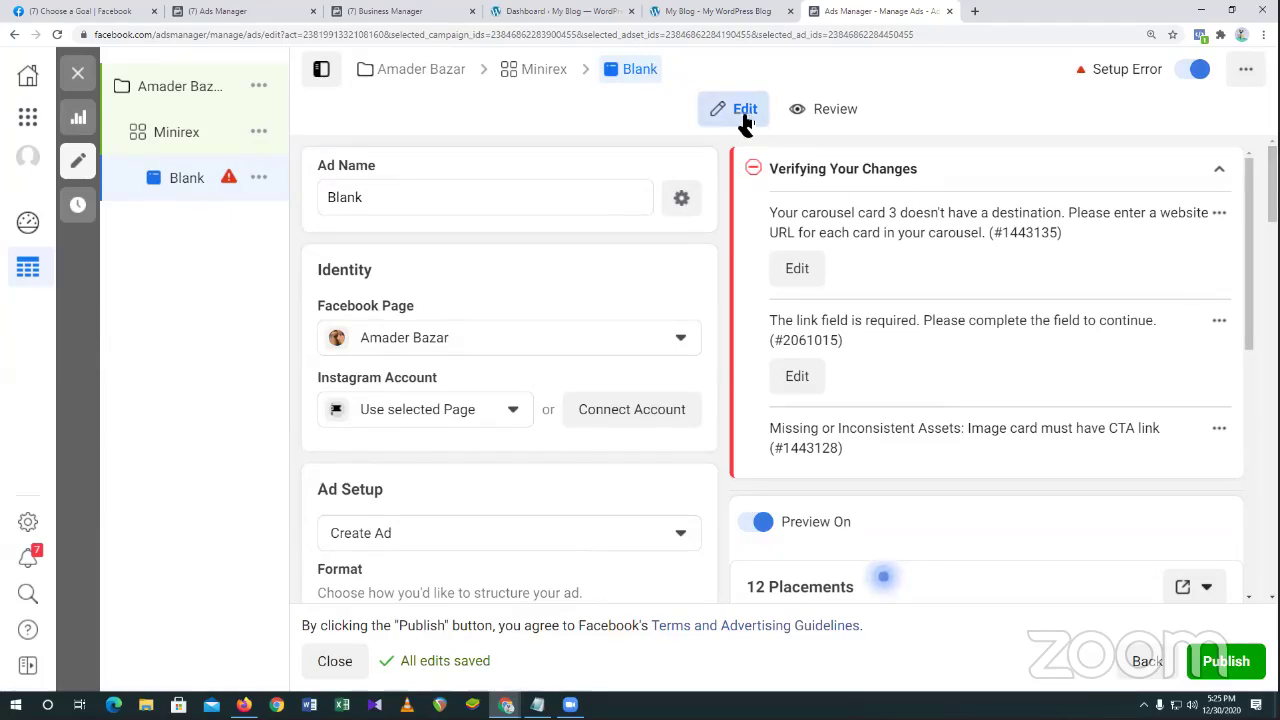
{"action": "scroll", "coordinate": [645, 335], "scroll_direction": "down", "scroll_amount": 3}
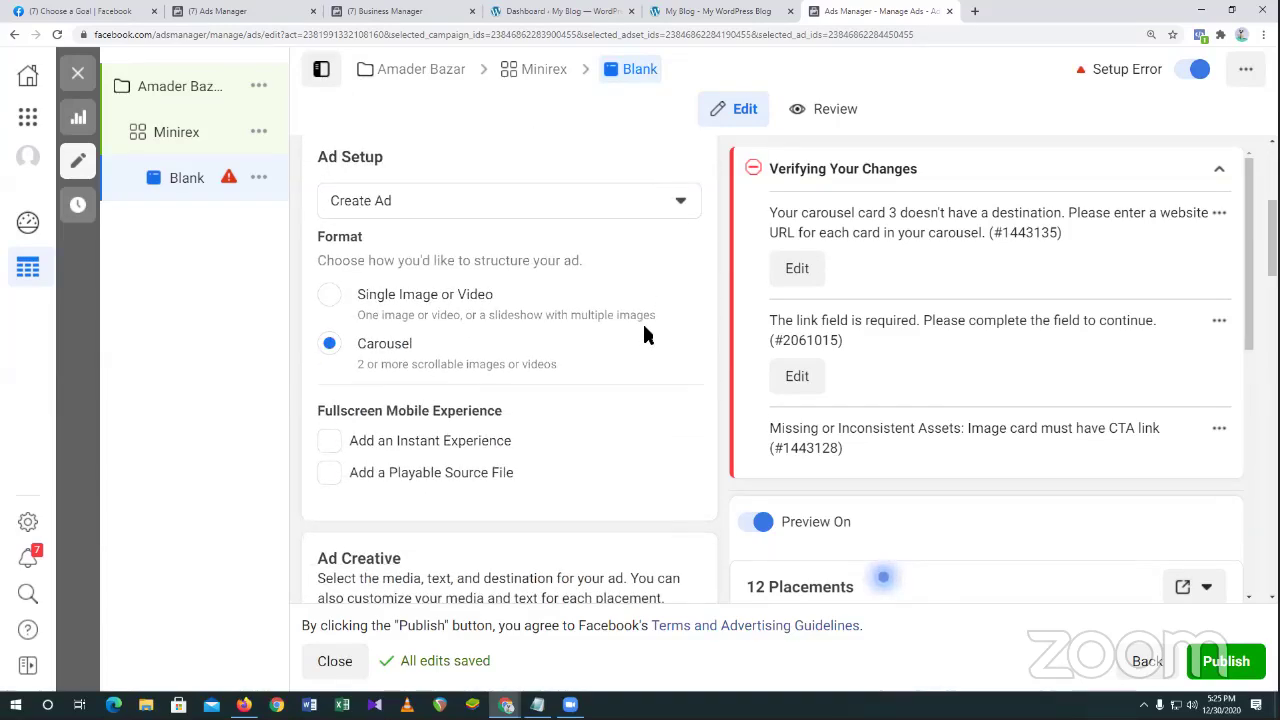
{"action": "left_click", "coordinate": [815, 275]}
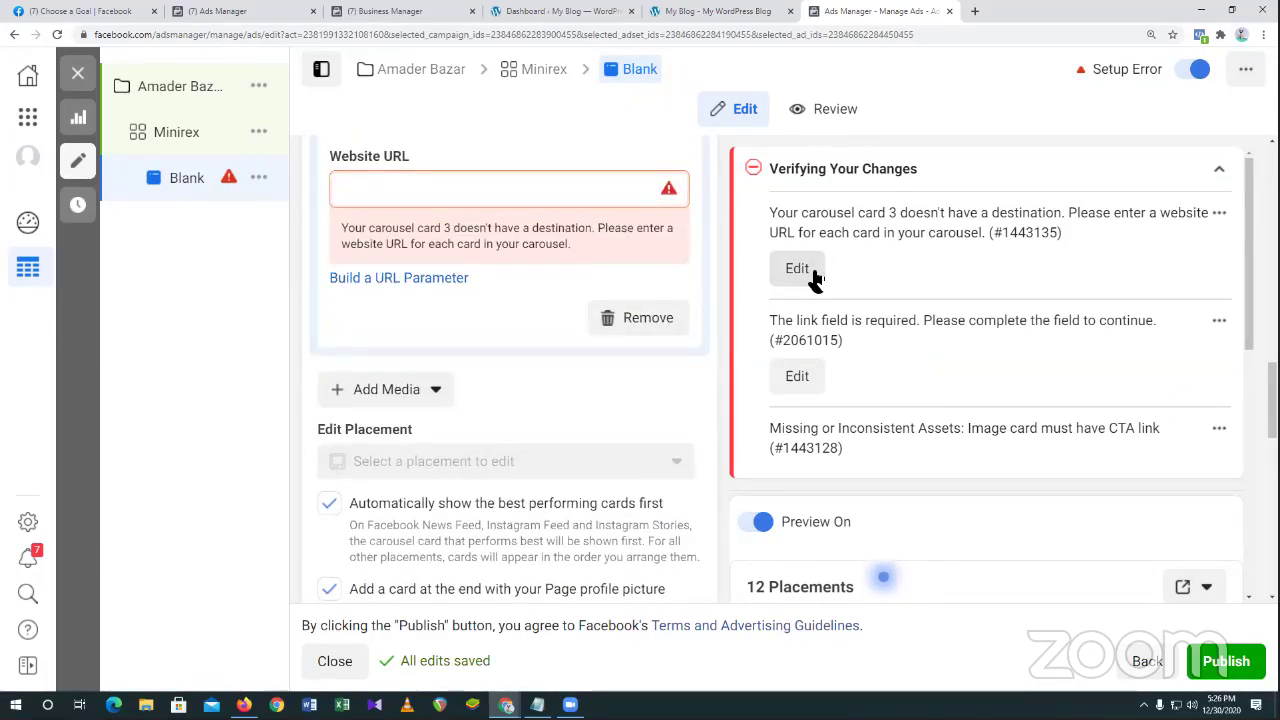
{"action": "scroll", "coordinate": [617, 371], "scroll_direction": "up", "scroll_amount": 2}
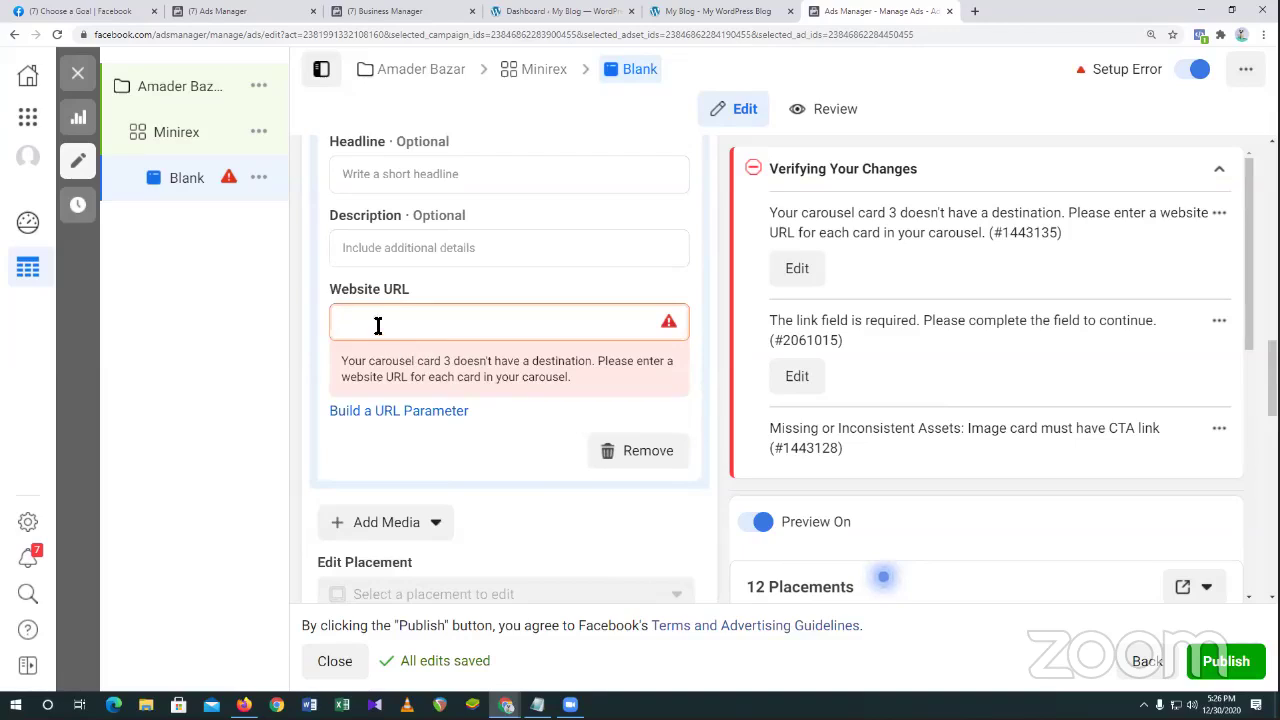
{"action": "right_click", "coordinate": [378, 325]}
{"action": "left_click", "coordinate": [405, 428]}
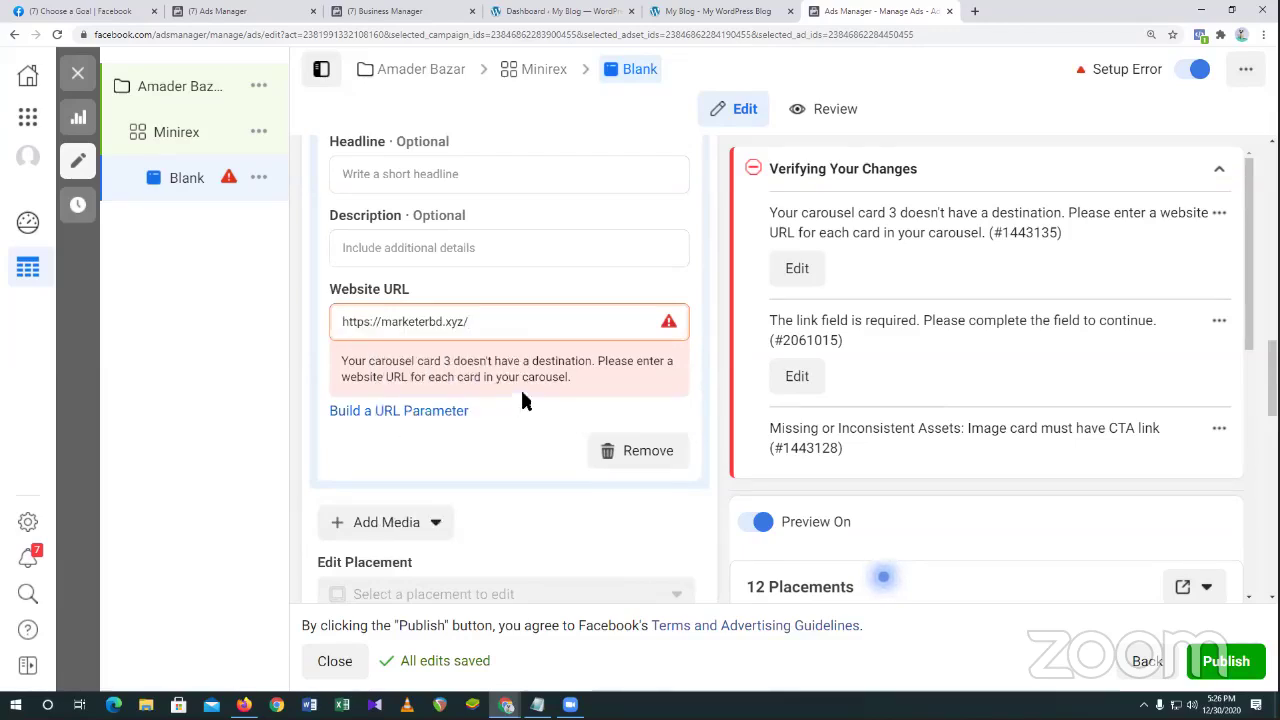
{"action": "left_click", "coordinate": [520, 321]}
{"action": "key", "text": "BackSpace"}
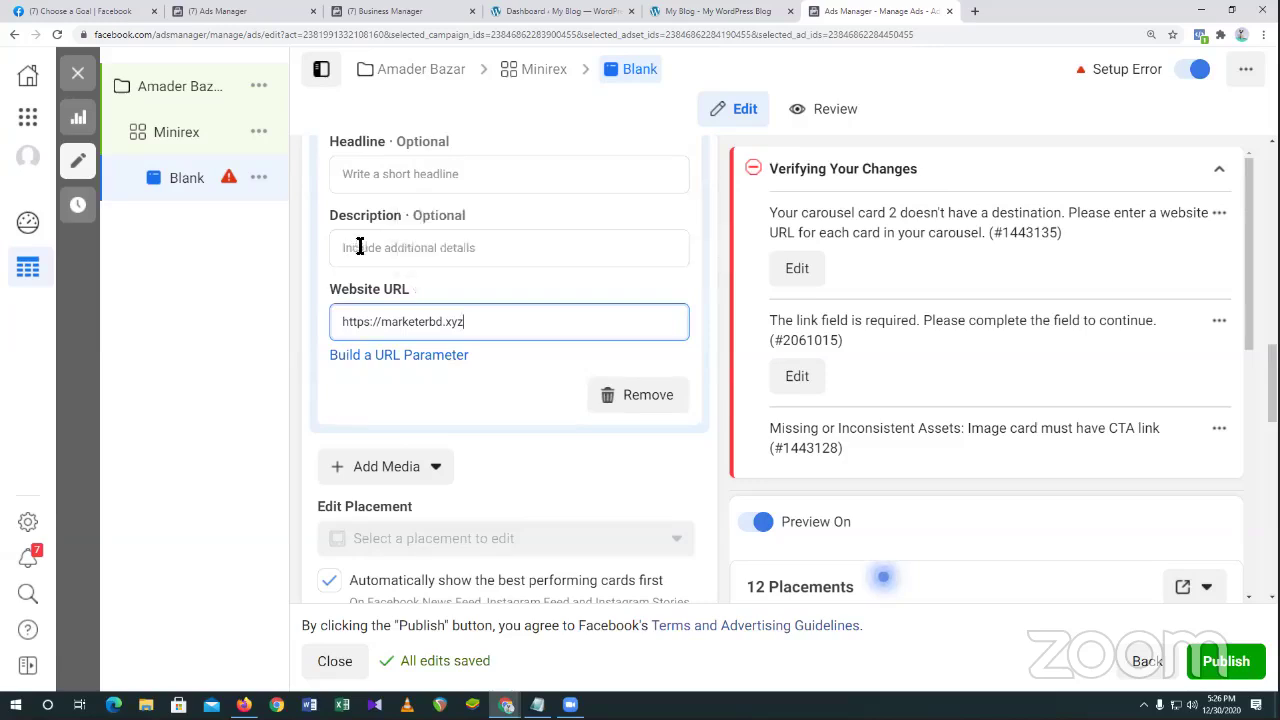
Enter "Amader bazar is a Grocery Shop" as carousel card 3's description, applying the suggested spelling correction for "Grocery".
{"action": "left_click", "coordinate": [414, 251]}
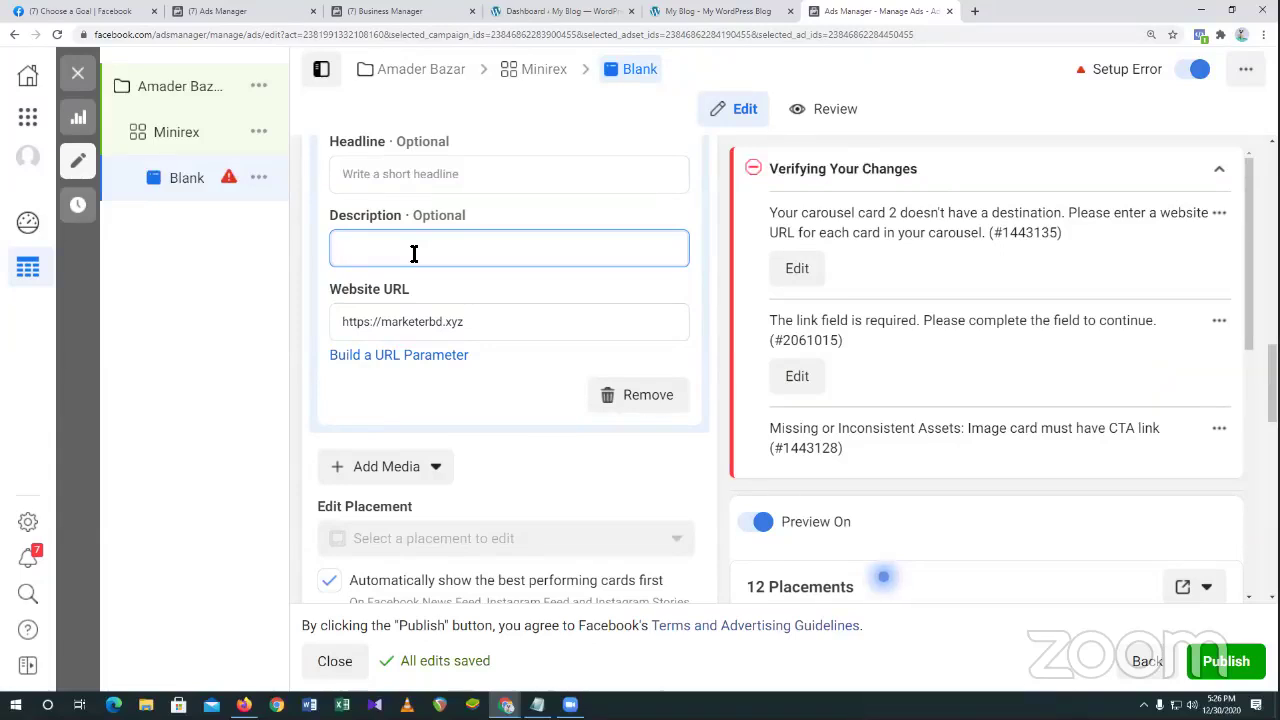
{"action": "type", "text": "ma"}
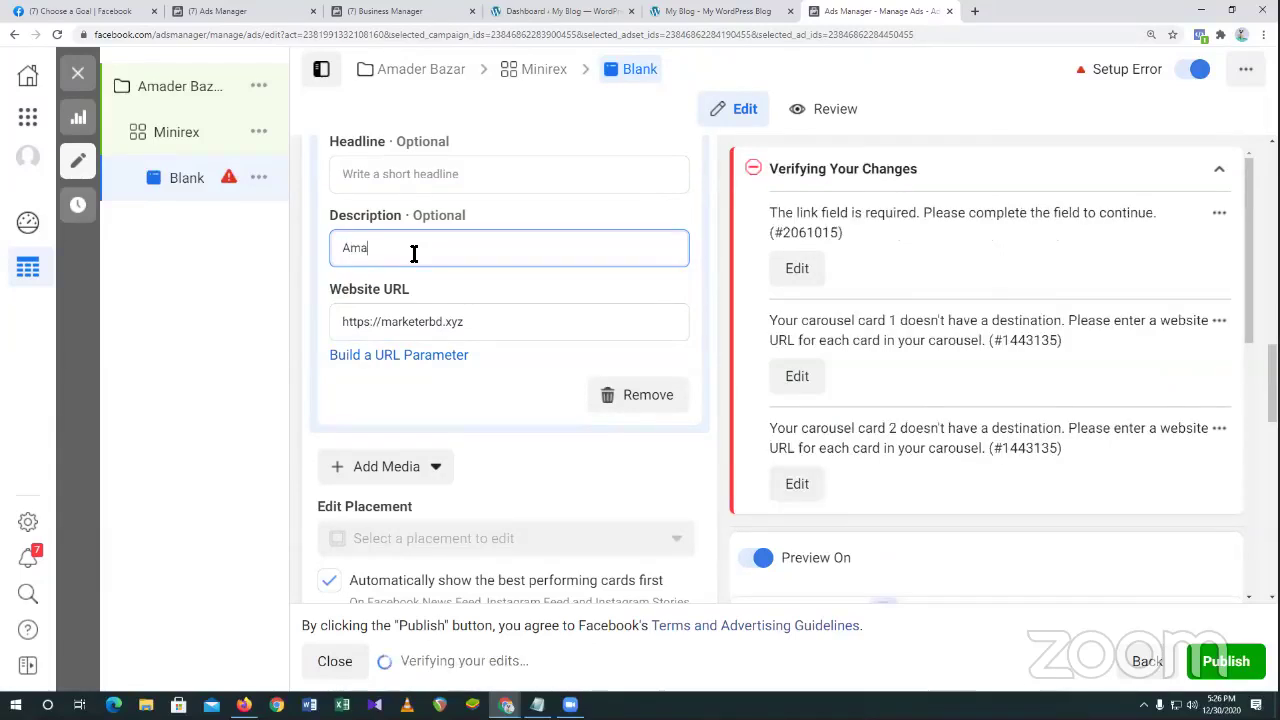
{"action": "type", "text": "der "}
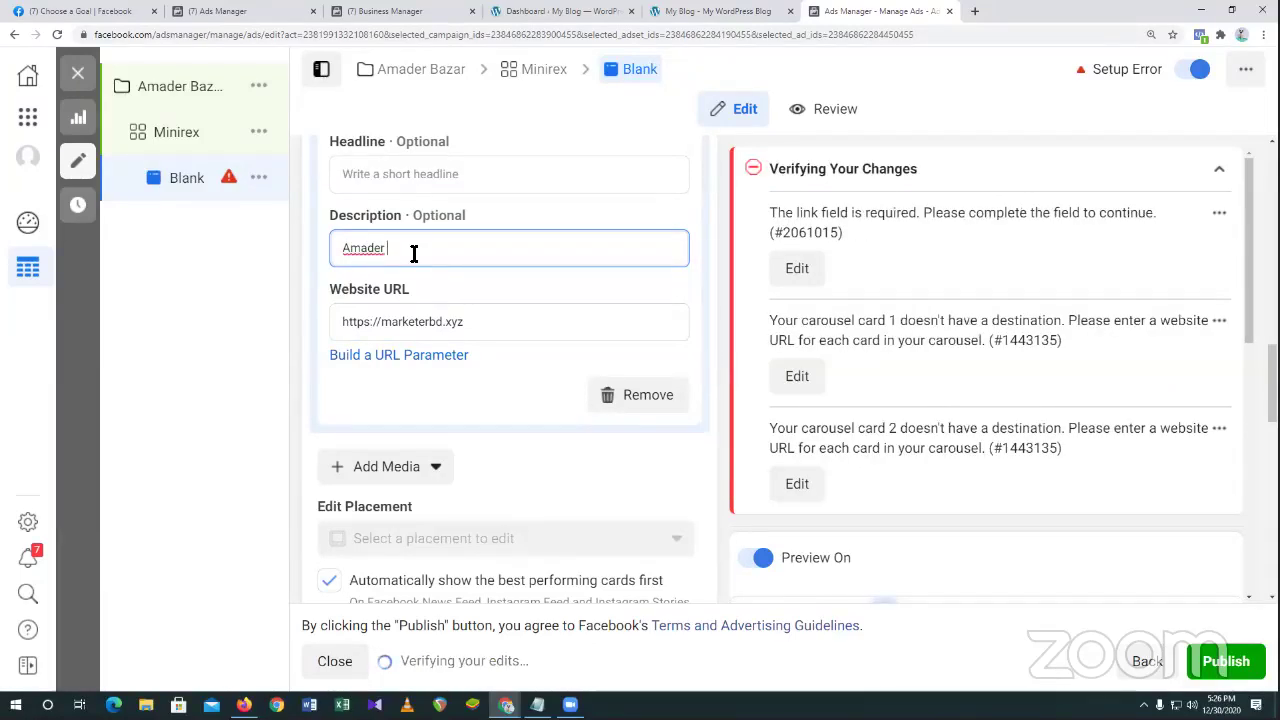
{"action": "type", "text": "bazar"}
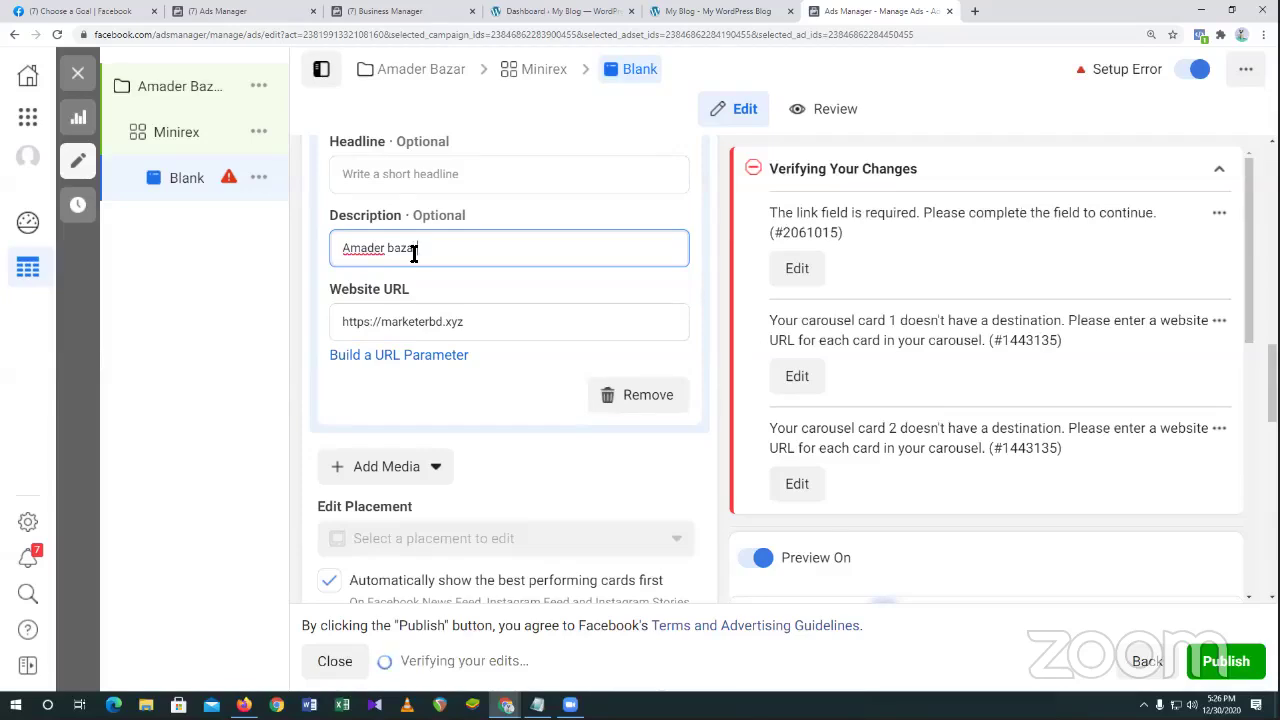
{"action": "type", "text": " is a G"}
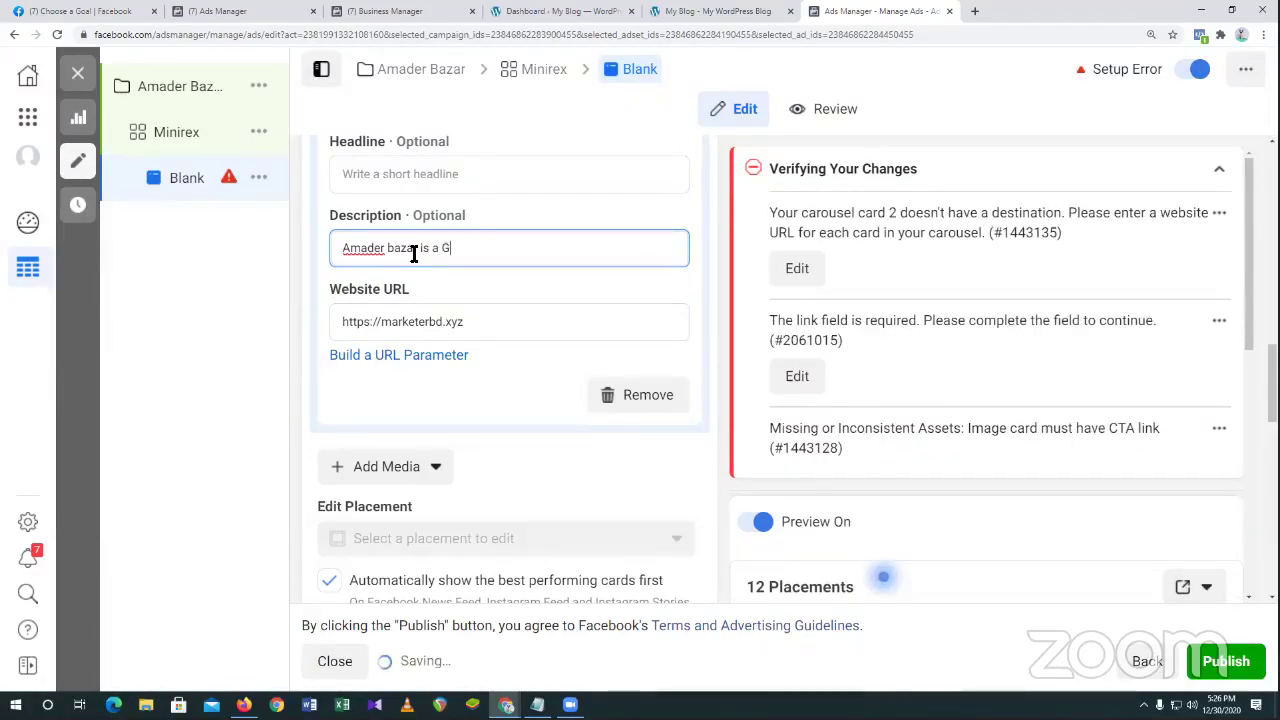
{"action": "type", "text": "ro"}
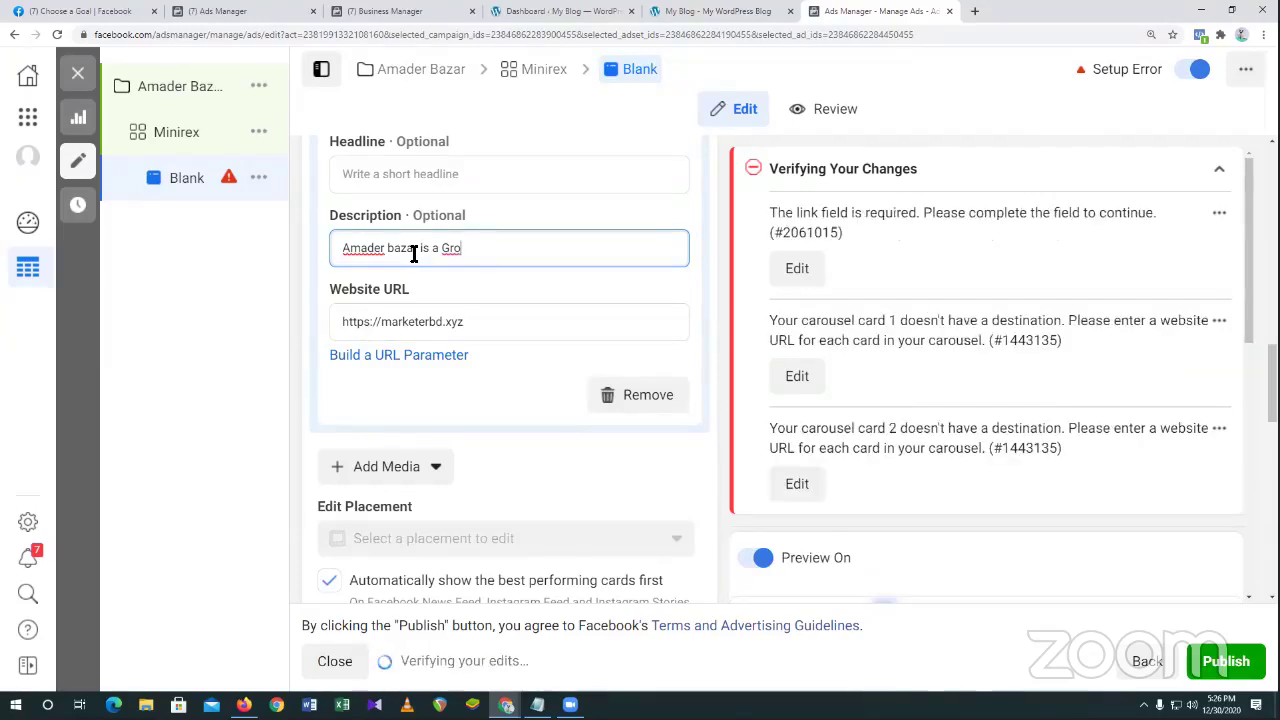
{"action": "type", "text": "cory"}
{"action": "double_click", "coordinate": [445, 248]}
{"action": "right_click", "coordinate": [459, 252]}
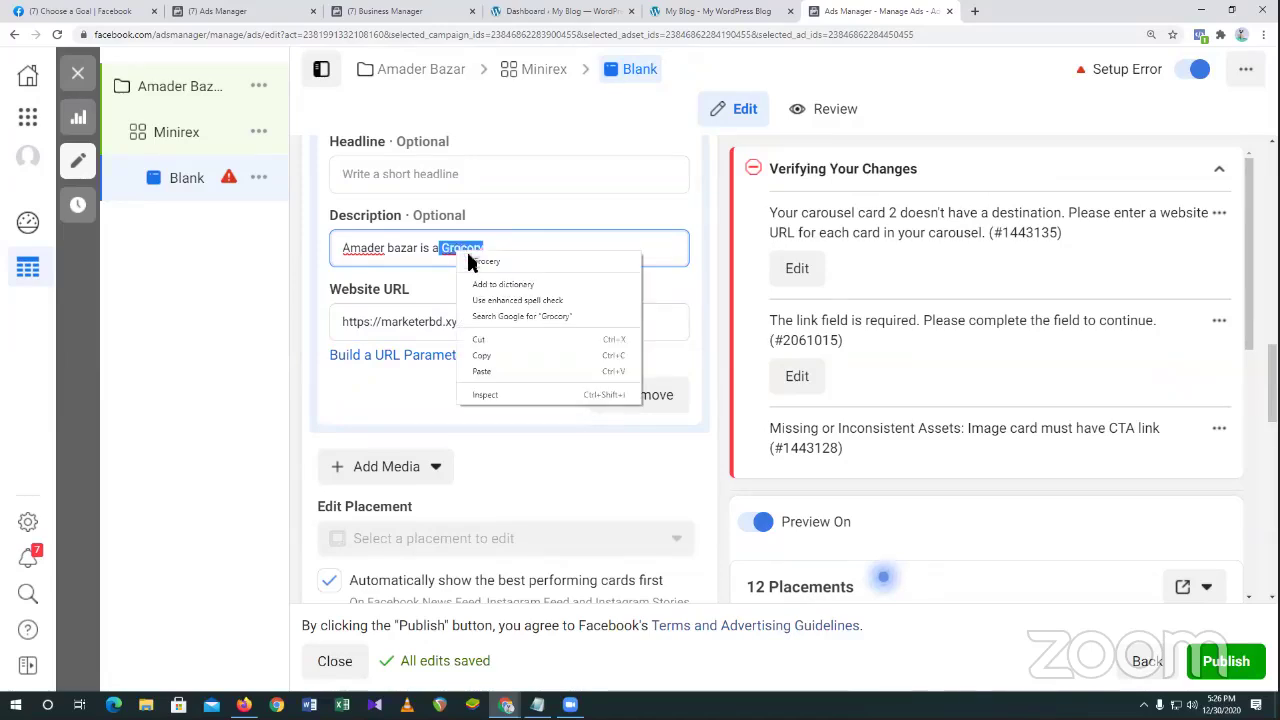
{"action": "left_click", "coordinate": [486, 261]}
{"action": "left_click", "coordinate": [508, 254]}
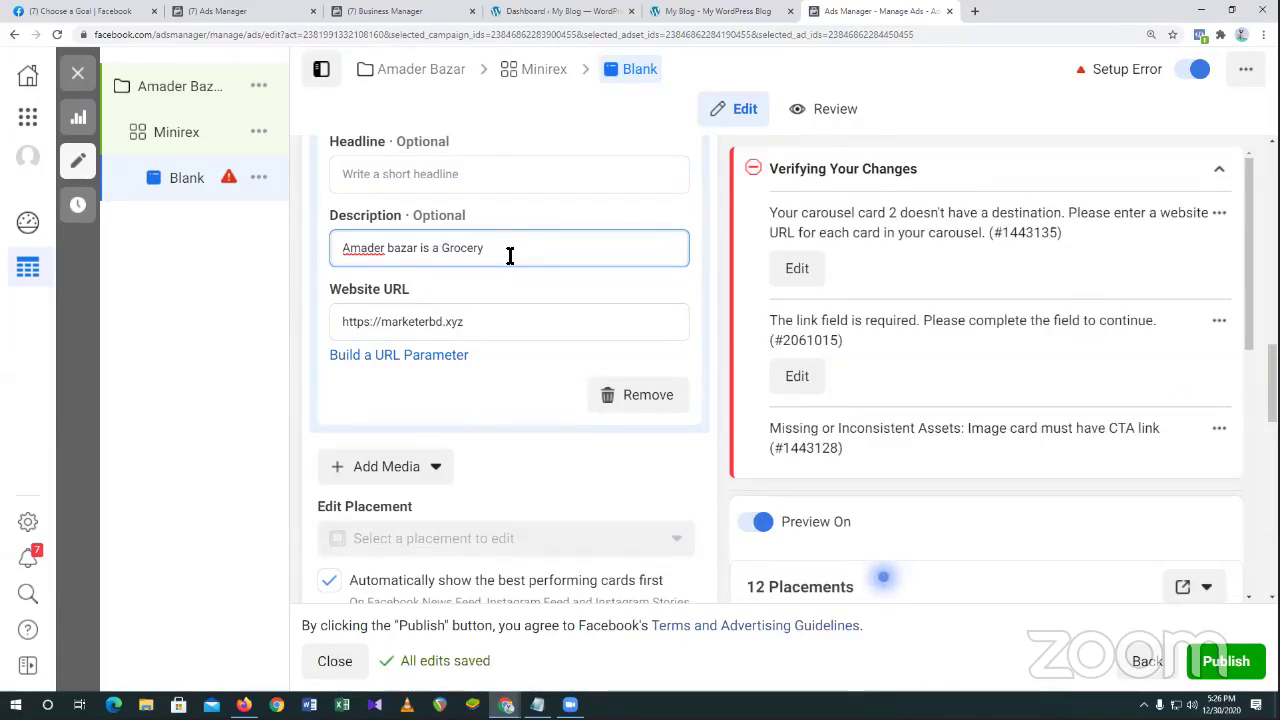
{"action": "type", "text": "S"}
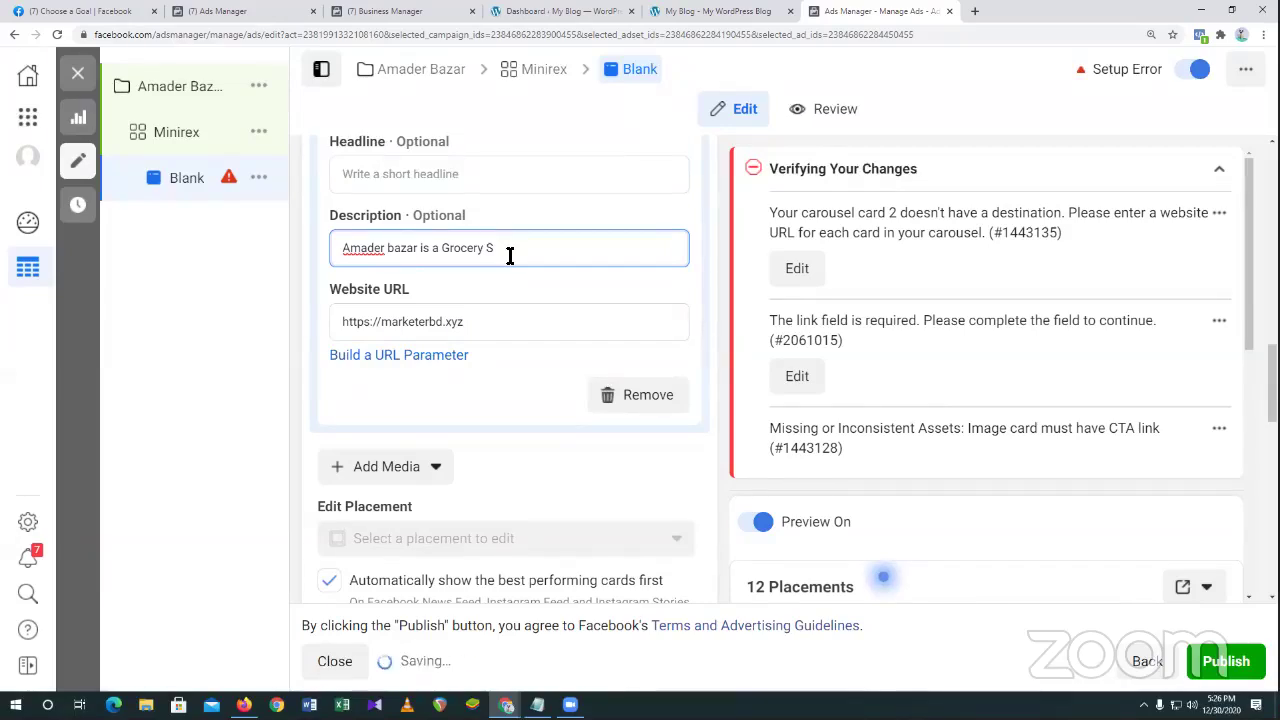
{"action": "type", "text": "hop"}
Review the carousel ad's primary text, See More URL, call to action, tracking, card and identity settings.
{"action": "scroll", "coordinate": [528, 318], "scroll_direction": "down", "scroll_amount": 5}
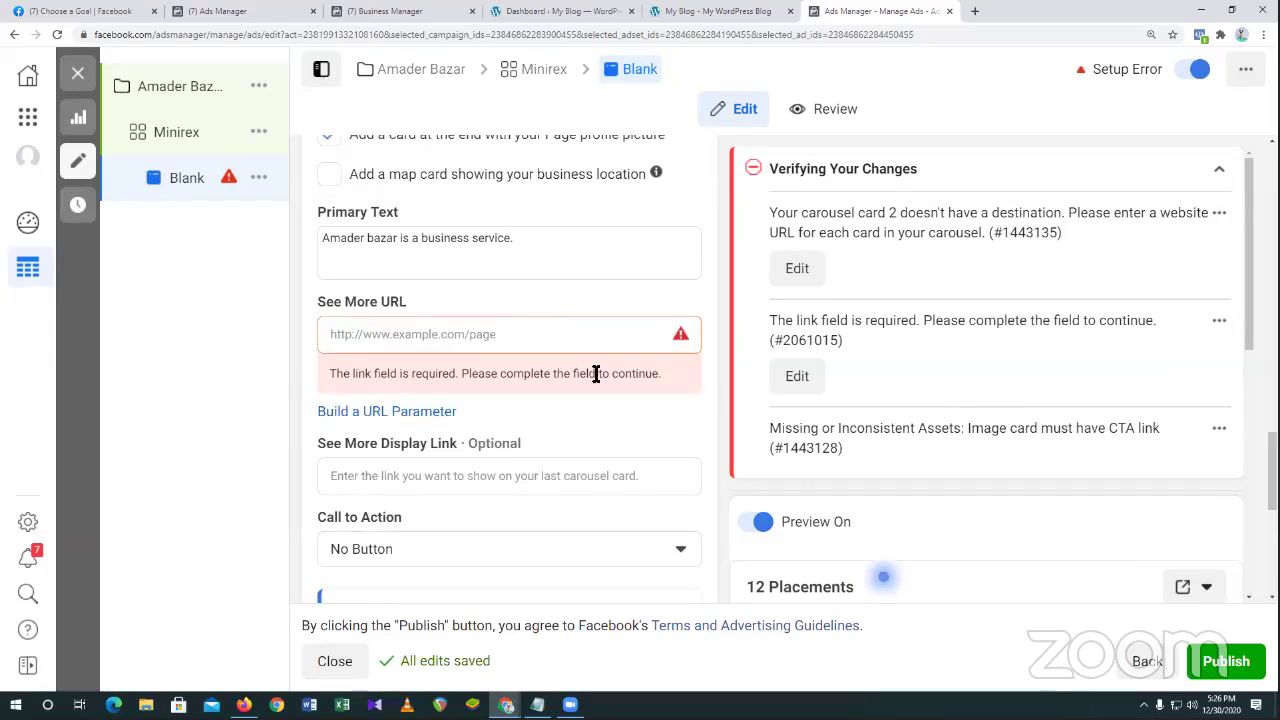
{"action": "scroll", "coordinate": [596, 373], "scroll_direction": "down", "scroll_amount": 5}
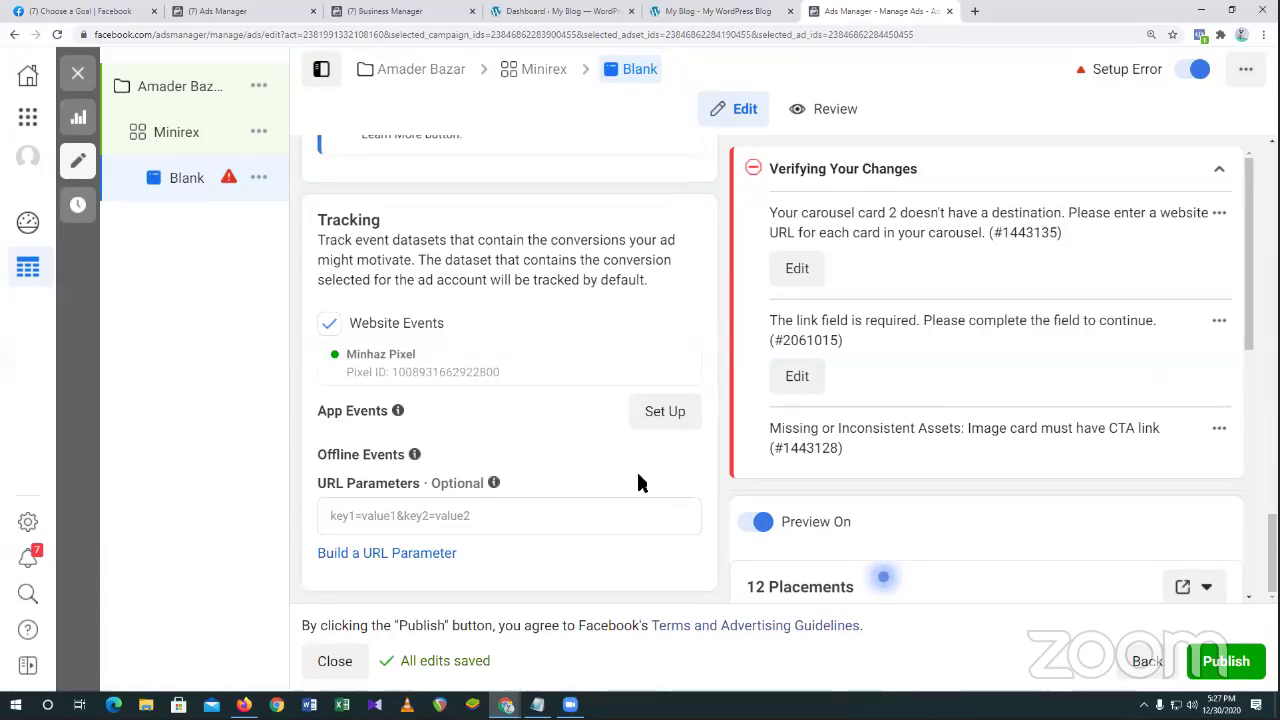
{"action": "scroll", "coordinate": [580, 380], "scroll_direction": "up", "scroll_amount": 10}
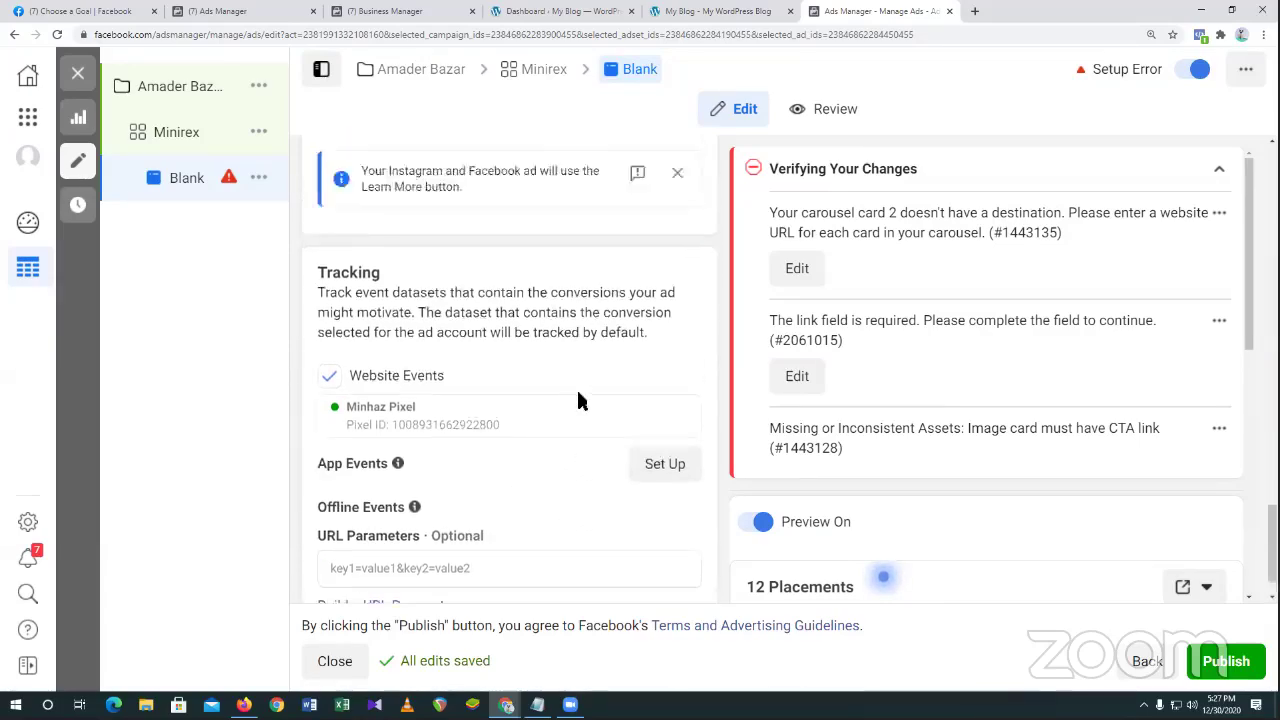
{"action": "scroll", "coordinate": [578, 400], "scroll_direction": "up", "scroll_amount": 5}
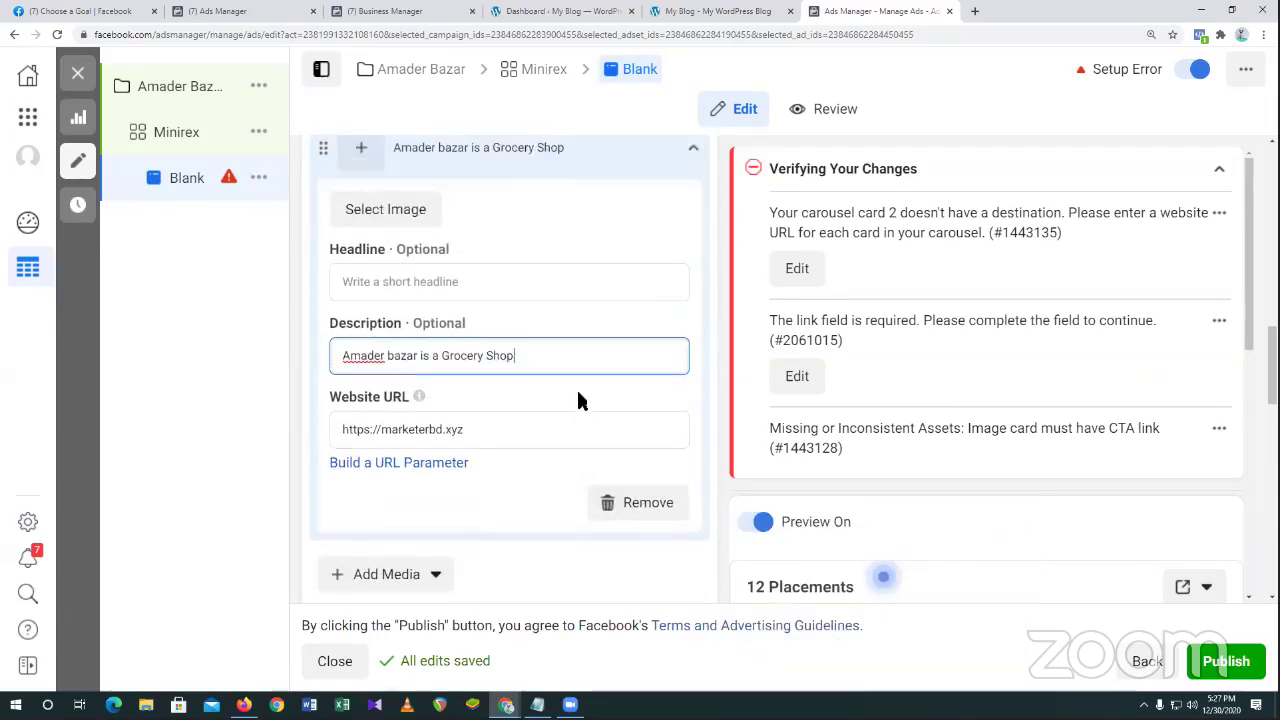
{"action": "scroll", "coordinate": [578, 400], "scroll_direction": "up", "scroll_amount": 10}
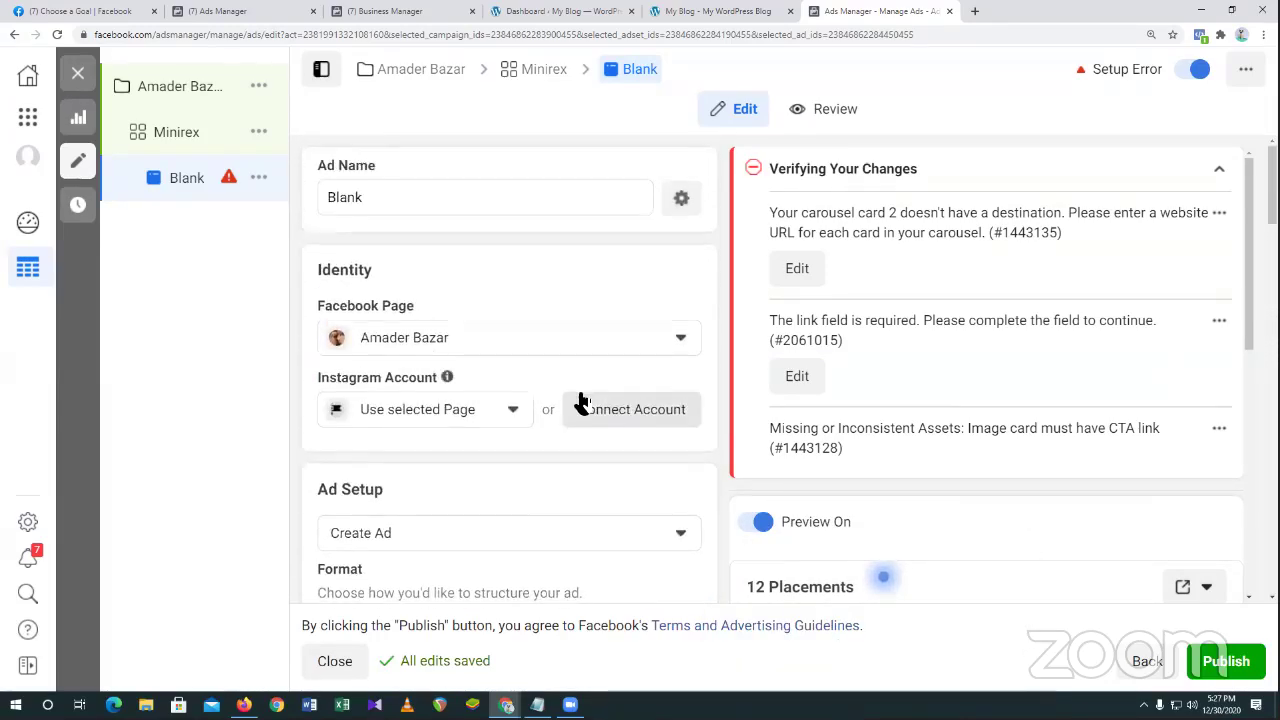
Review the ad's identity, carousel card, call-to-action and tracking settings, switching back to Ads Manager from the break-time image.
{"action": "scroll", "coordinate": [580, 400], "scroll_direction": "down", "scroll_amount": 8}
{"action": "scroll", "coordinate": [580, 408], "scroll_direction": "down", "scroll_amount": 10}
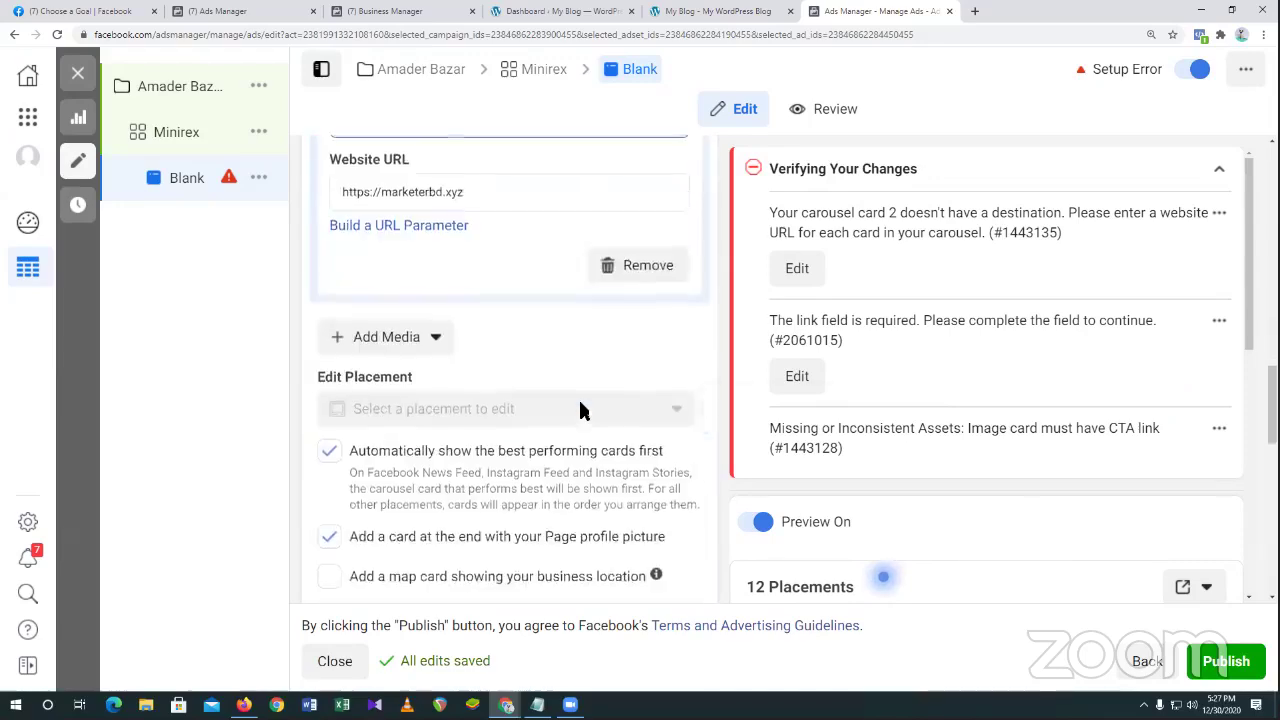
{"action": "scroll", "coordinate": [584, 411], "scroll_direction": "down", "scroll_amount": 1}
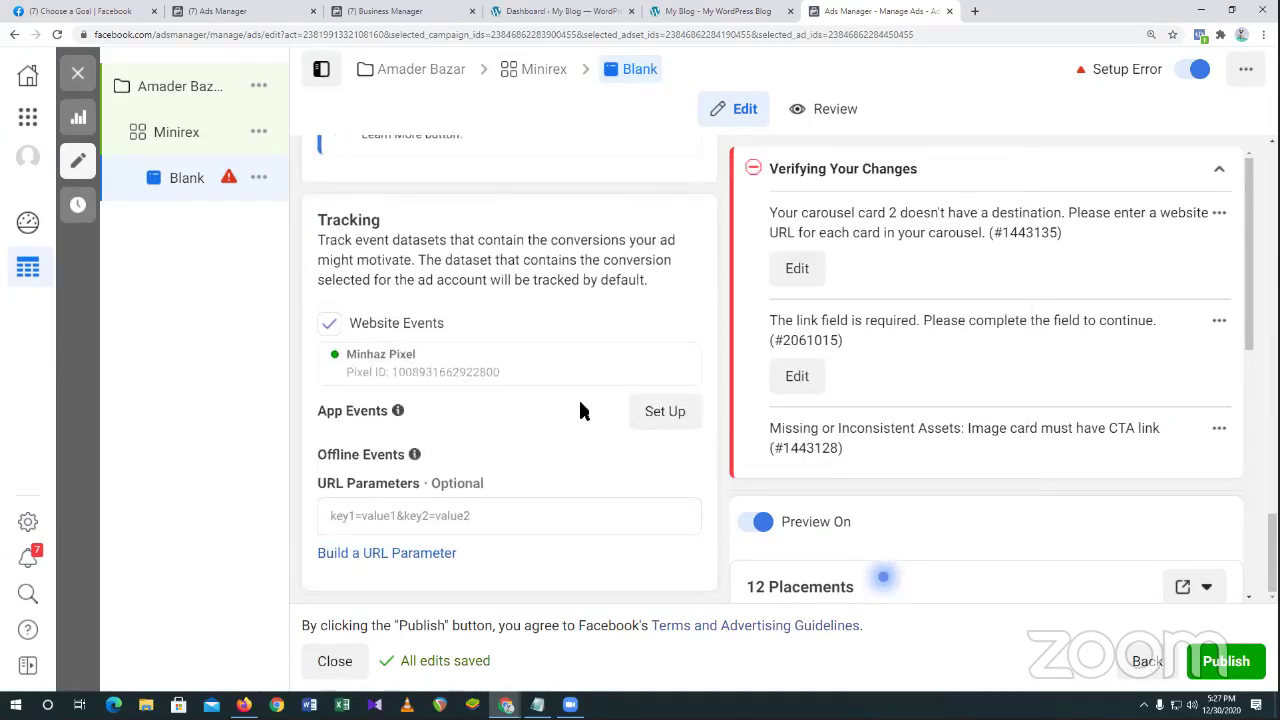
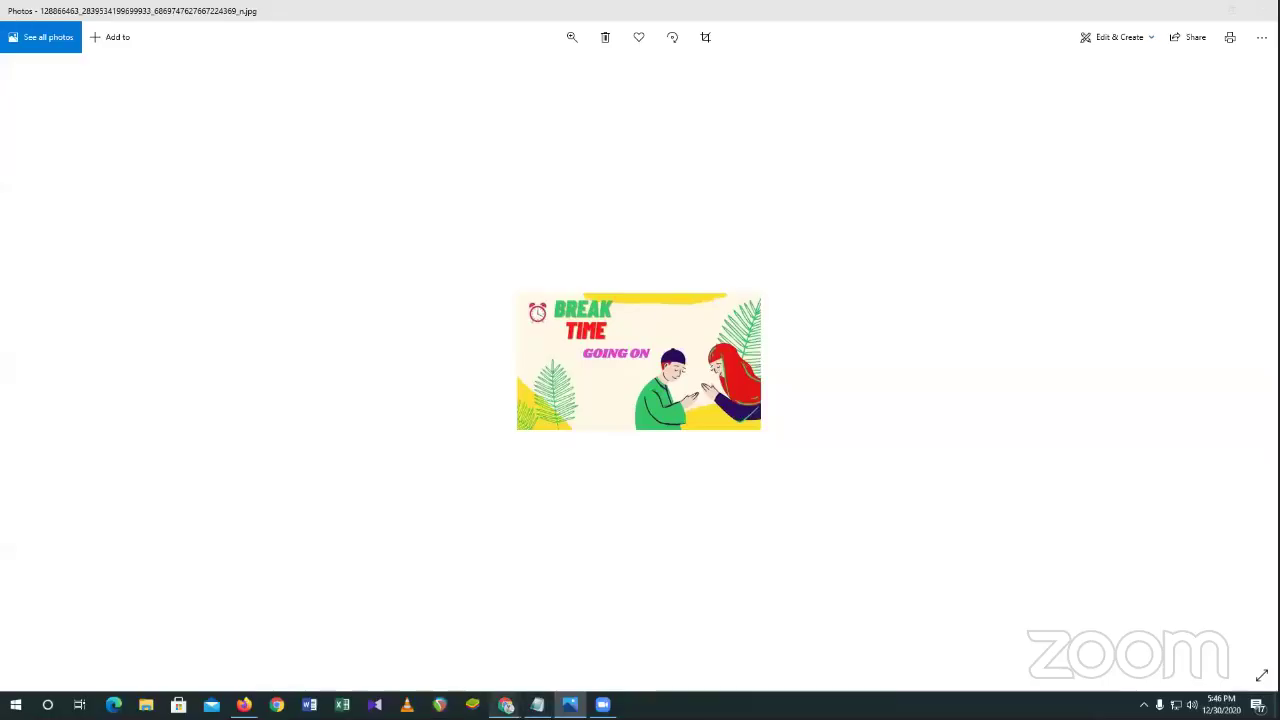
{"action": "mouse_move", "coordinate": [507, 705]}
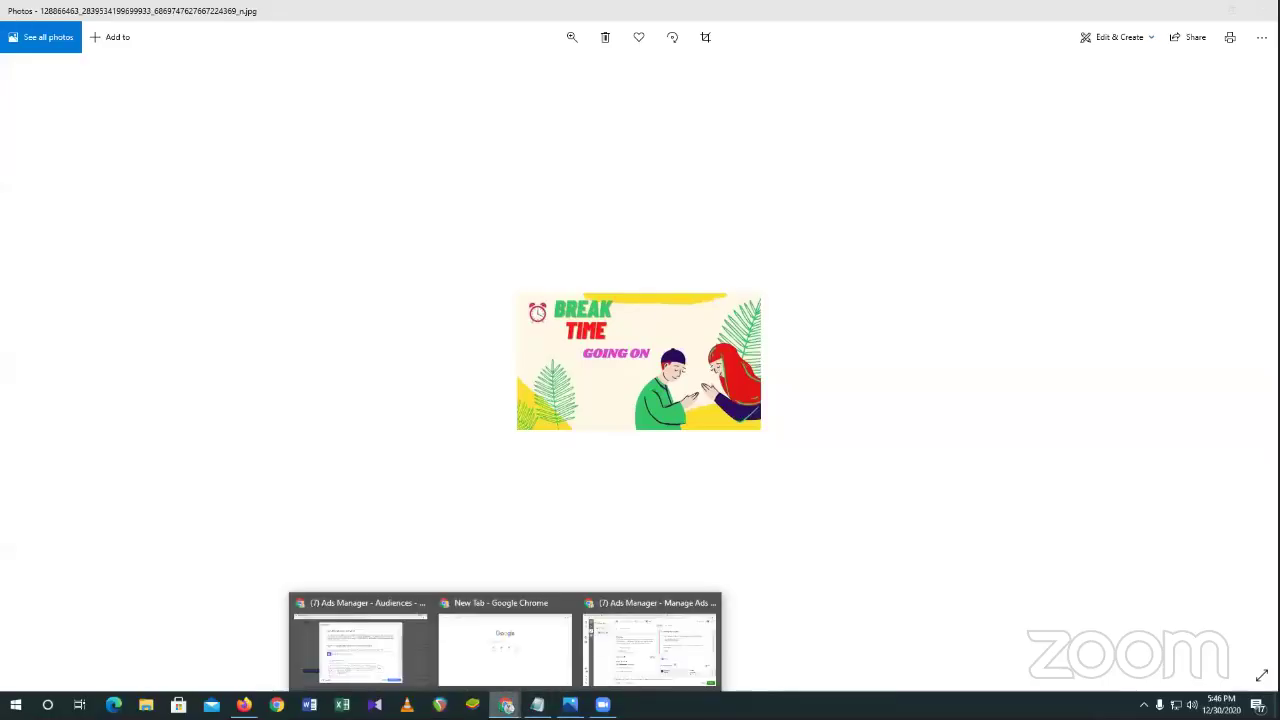
{"action": "left_click", "coordinate": [620, 651]}
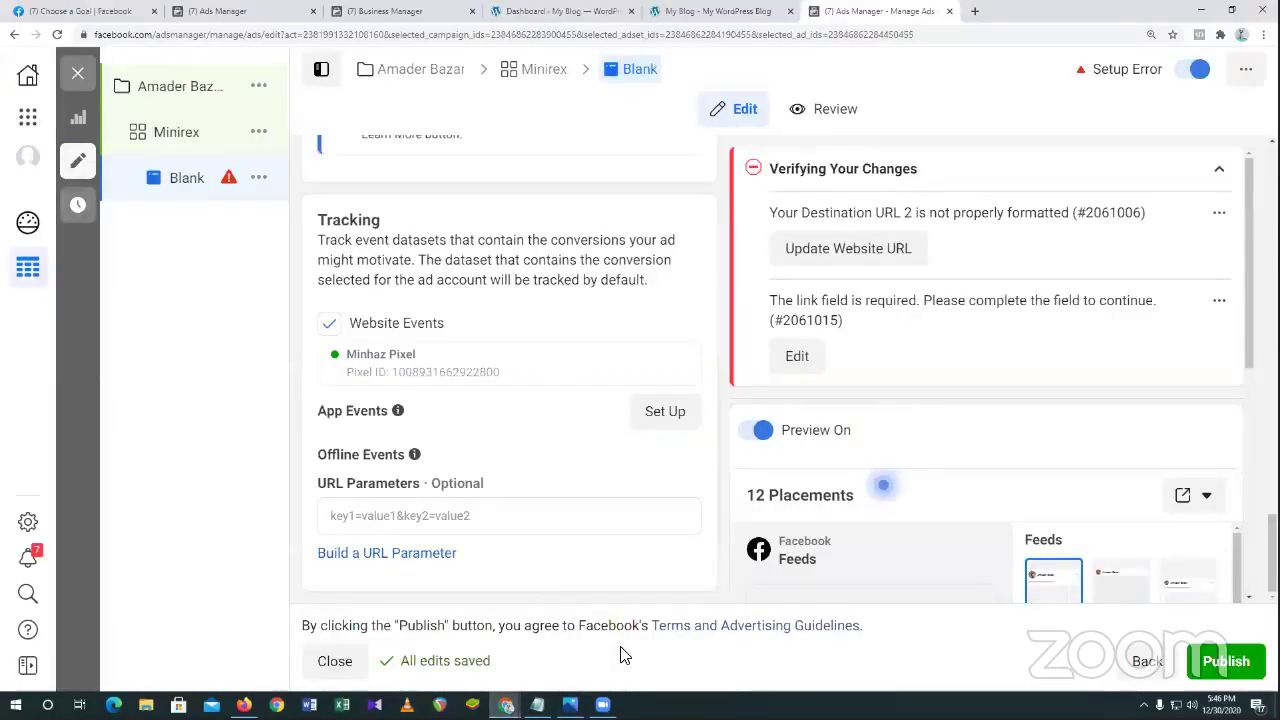
{"action": "scroll", "coordinate": [597, 550], "scroll_direction": "up", "scroll_amount": 3}
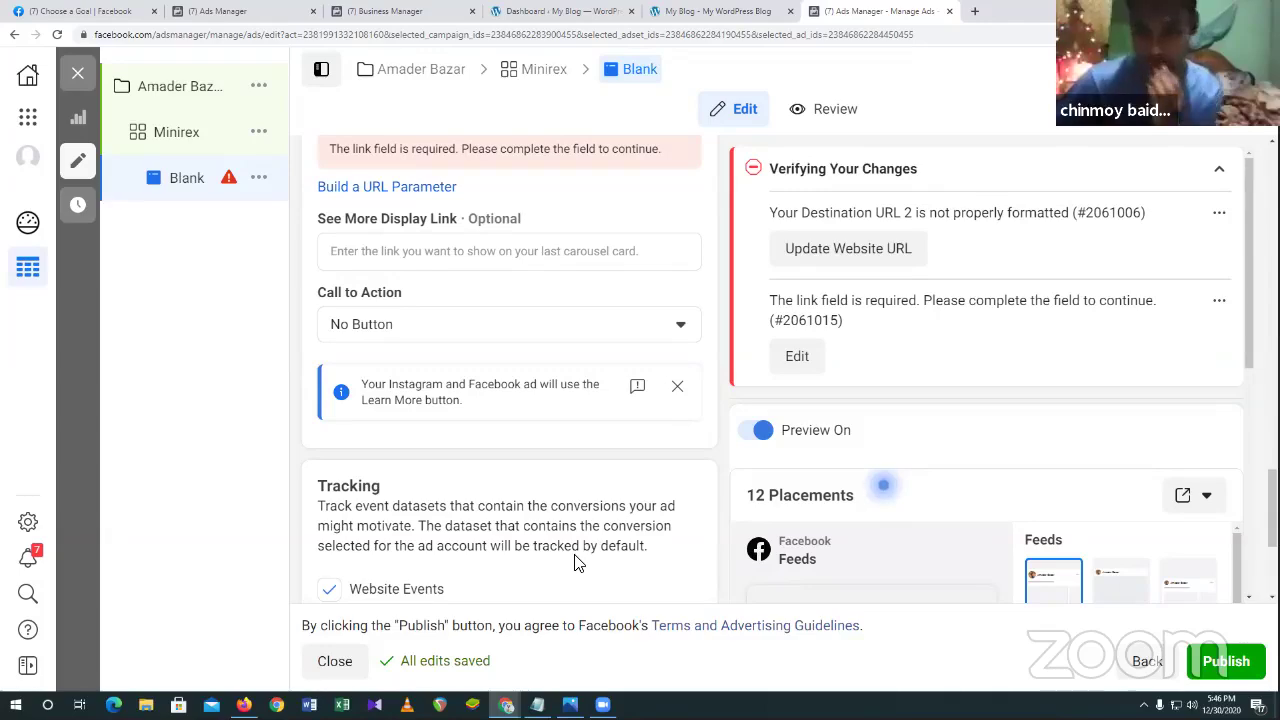
{"action": "scroll", "coordinate": [575, 562], "scroll_direction": "up", "scroll_amount": 6}
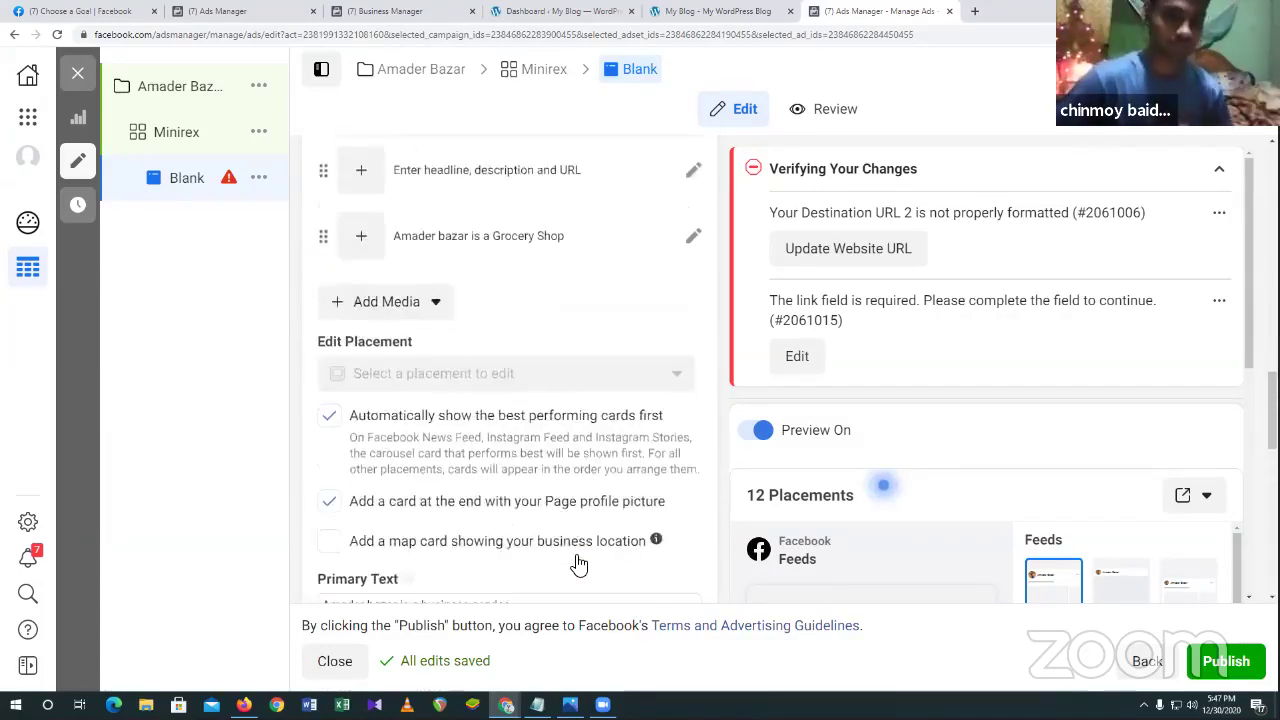
{"action": "scroll", "coordinate": [575, 562], "scroll_direction": "down", "scroll_amount": 8}
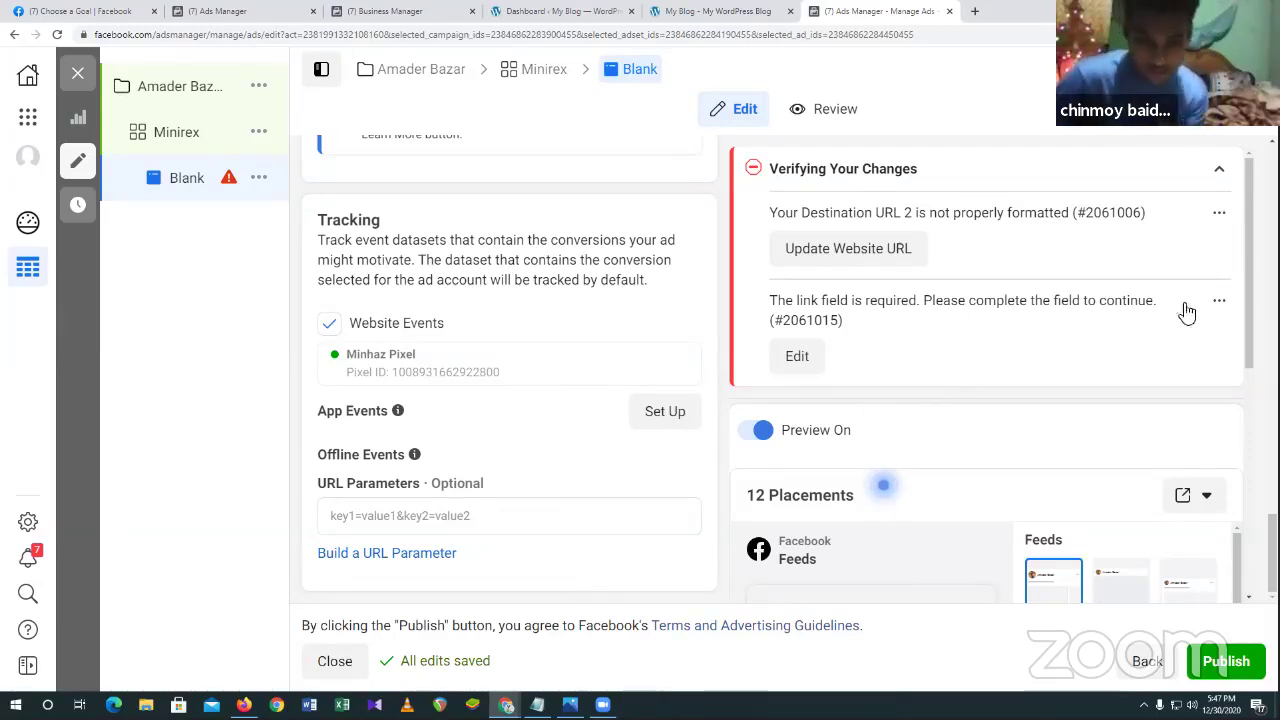
Examine the Blank ad's verification errors and its placement previews for Feeds, Stories and In-Stream.
{"action": "left_click_drag", "start_coordinate": [1252, 330], "coordinate": [1252, 560]}
{"action": "scroll", "coordinate": [883, 340], "scroll_direction": "up", "scroll_amount": 6}
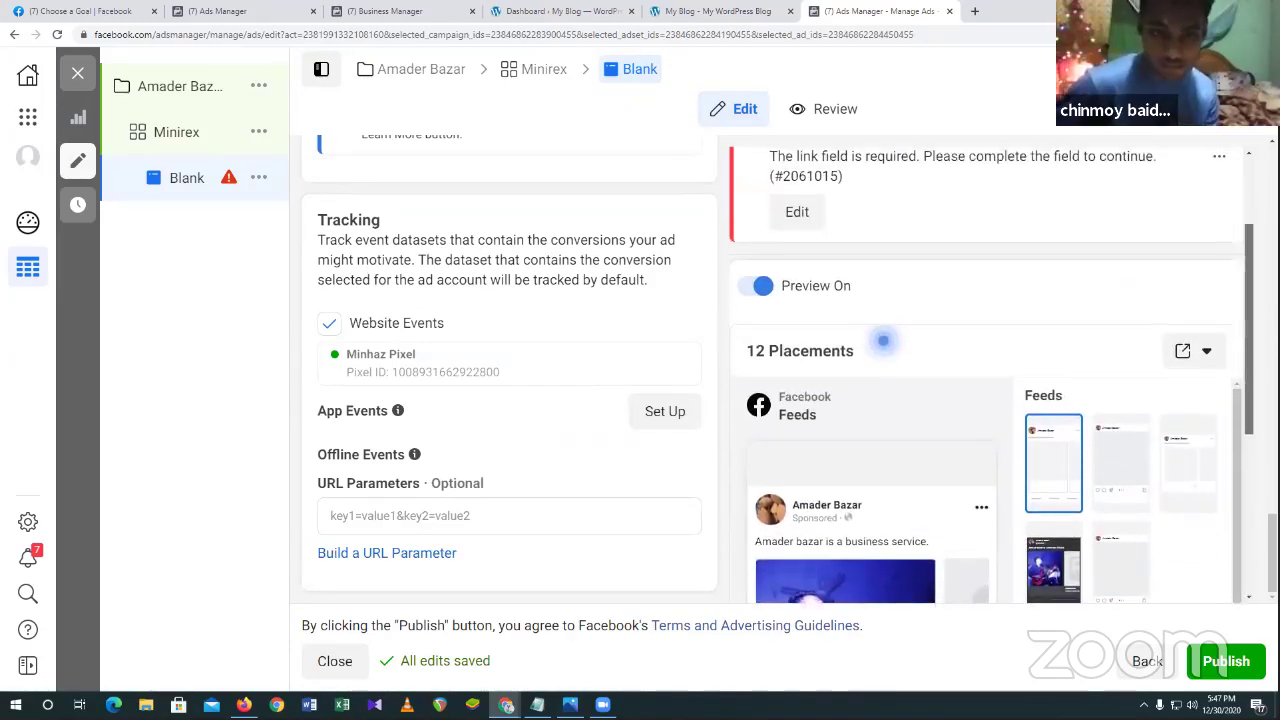
{"action": "scroll", "coordinate": [883, 340], "scroll_direction": "down", "scroll_amount": 3}
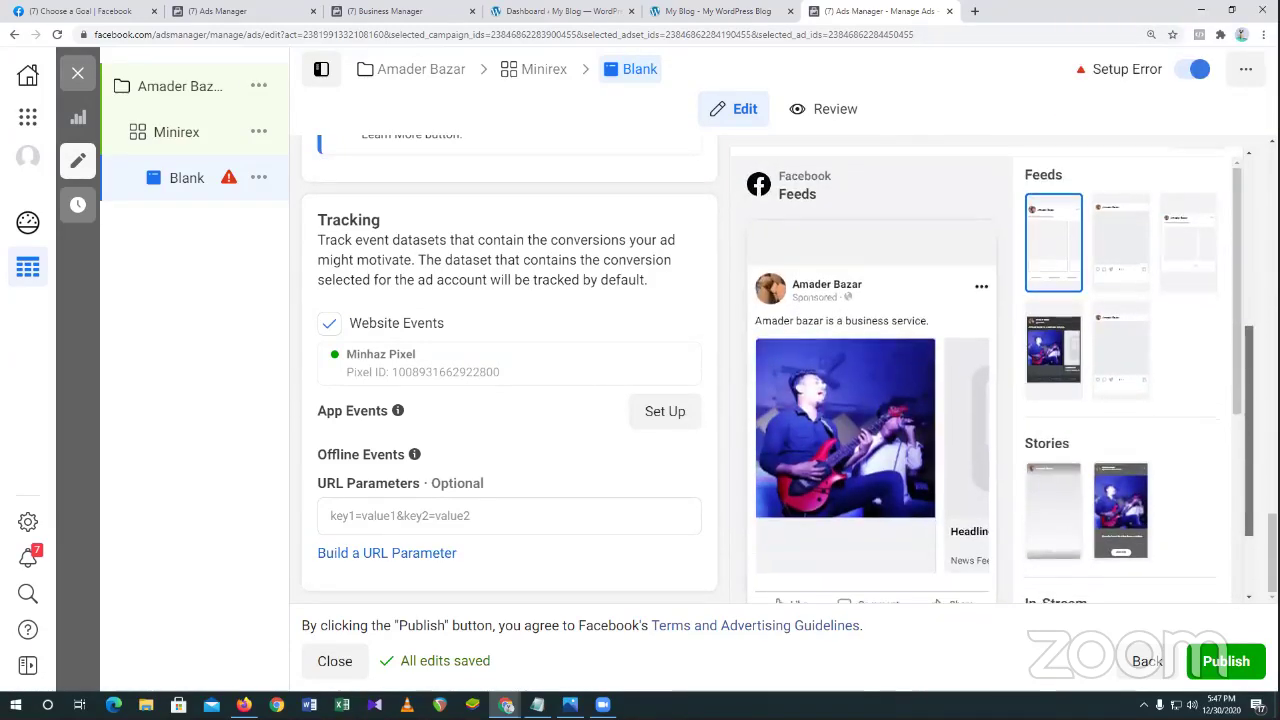
{"action": "scroll", "coordinate": [883, 377], "scroll_direction": "down", "scroll_amount": 2}
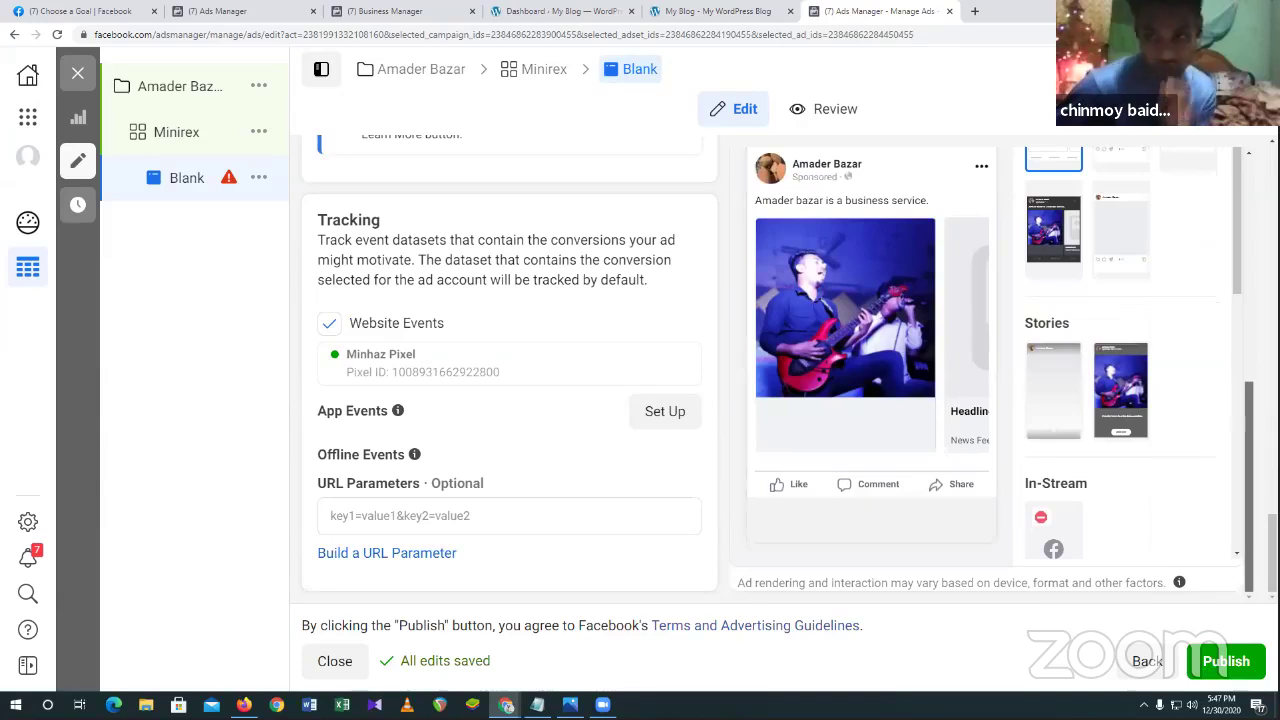
{"action": "scroll", "coordinate": [883, 377], "scroll_direction": "up", "scroll_amount": 2}
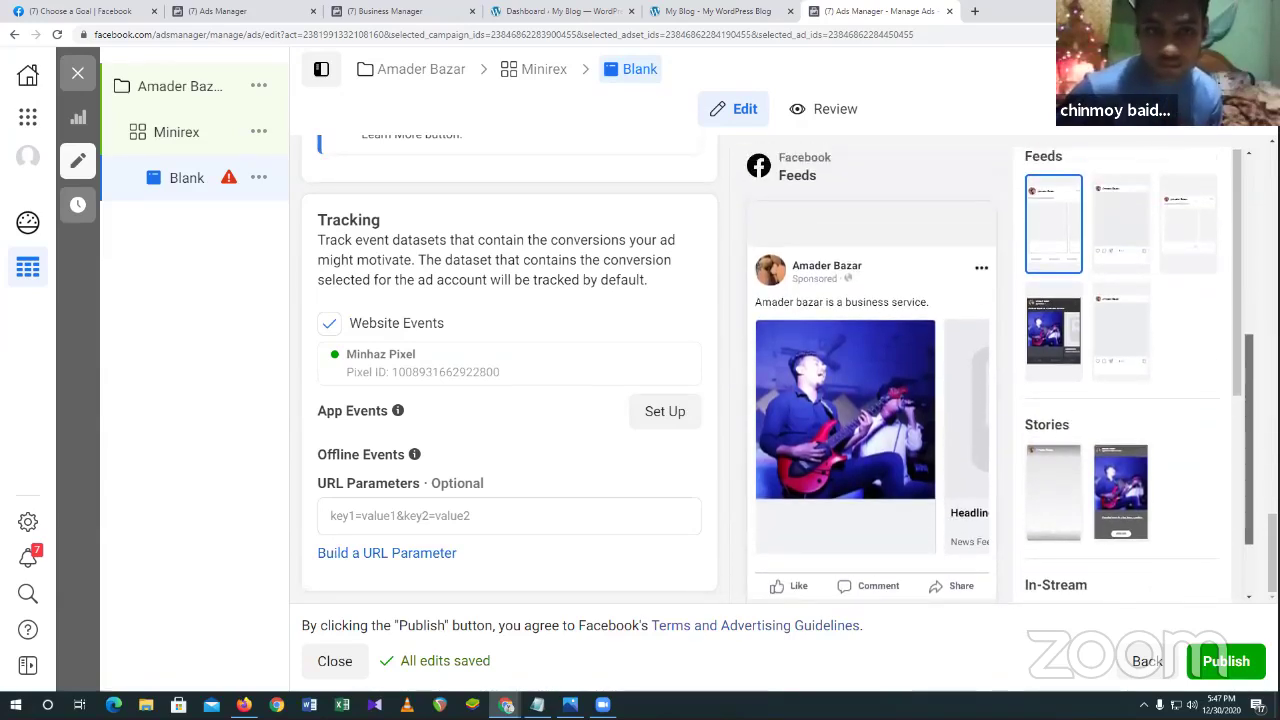
{"action": "scroll", "coordinate": [883, 377], "scroll_direction": "up", "scroll_amount": 2}
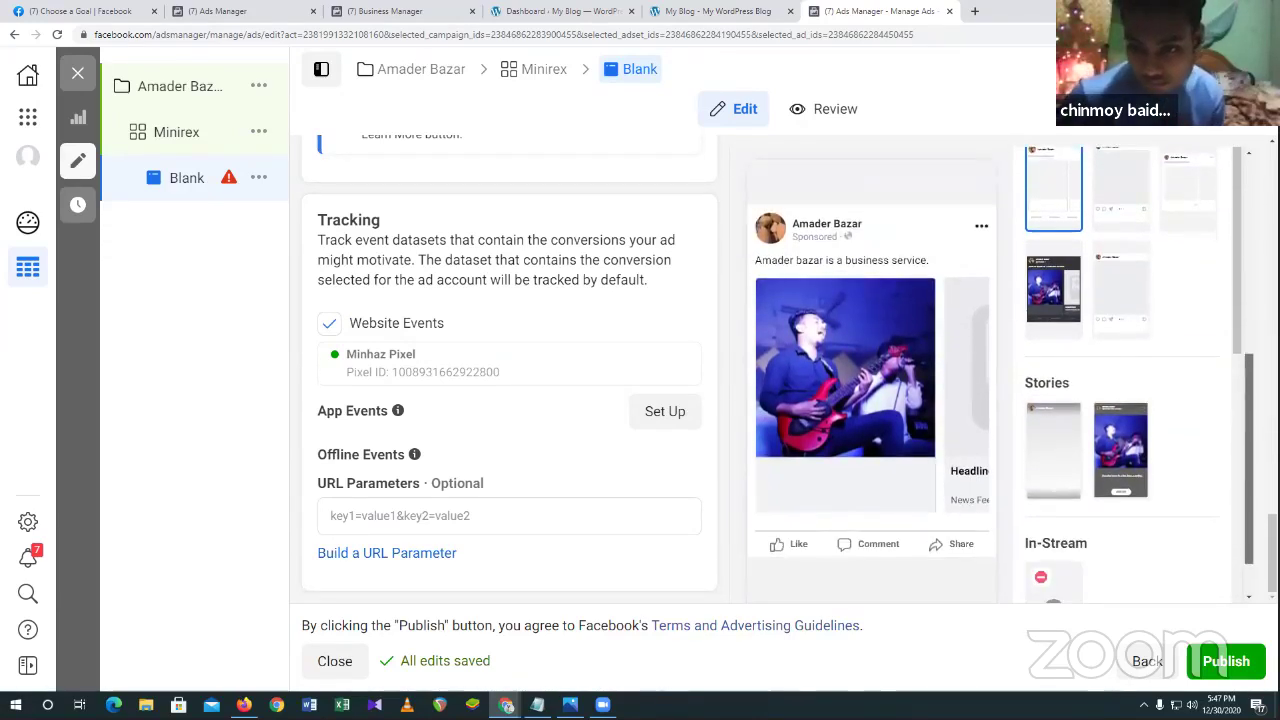
{"action": "scroll", "coordinate": [883, 377], "scroll_direction": "up", "scroll_amount": 5}
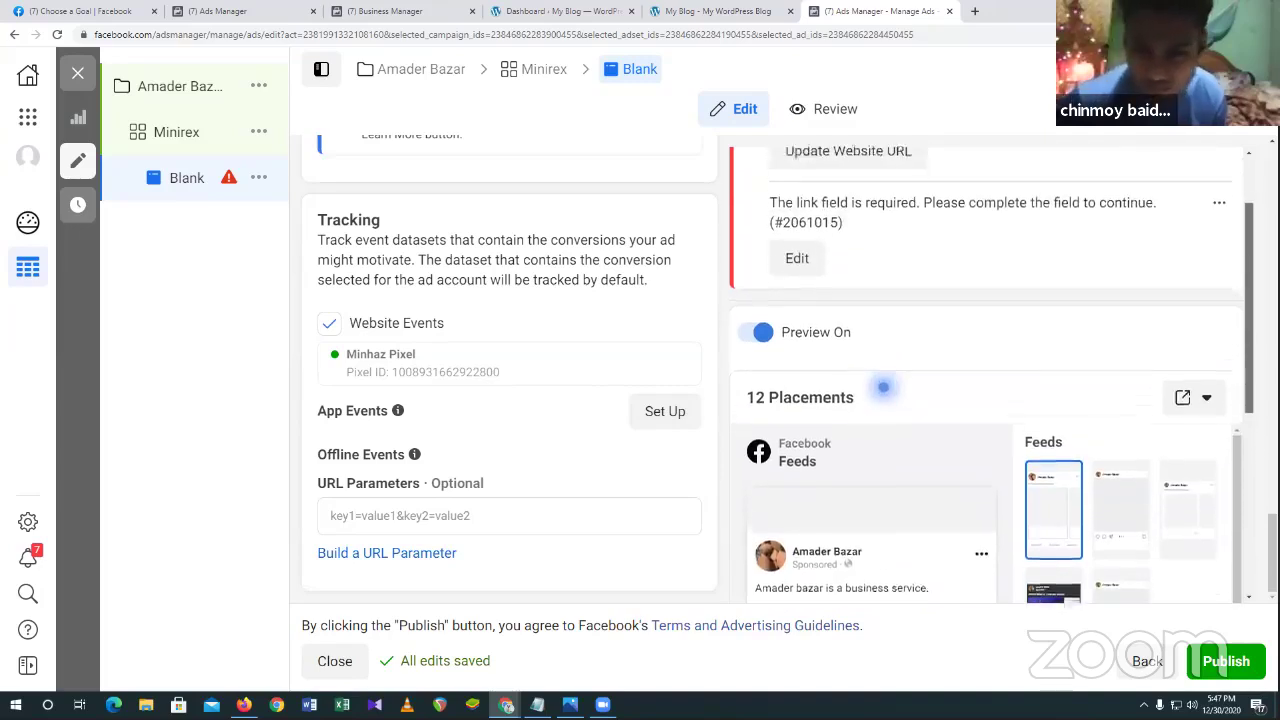
{"action": "scroll", "coordinate": [883, 398], "scroll_direction": "up", "scroll_amount": 2}
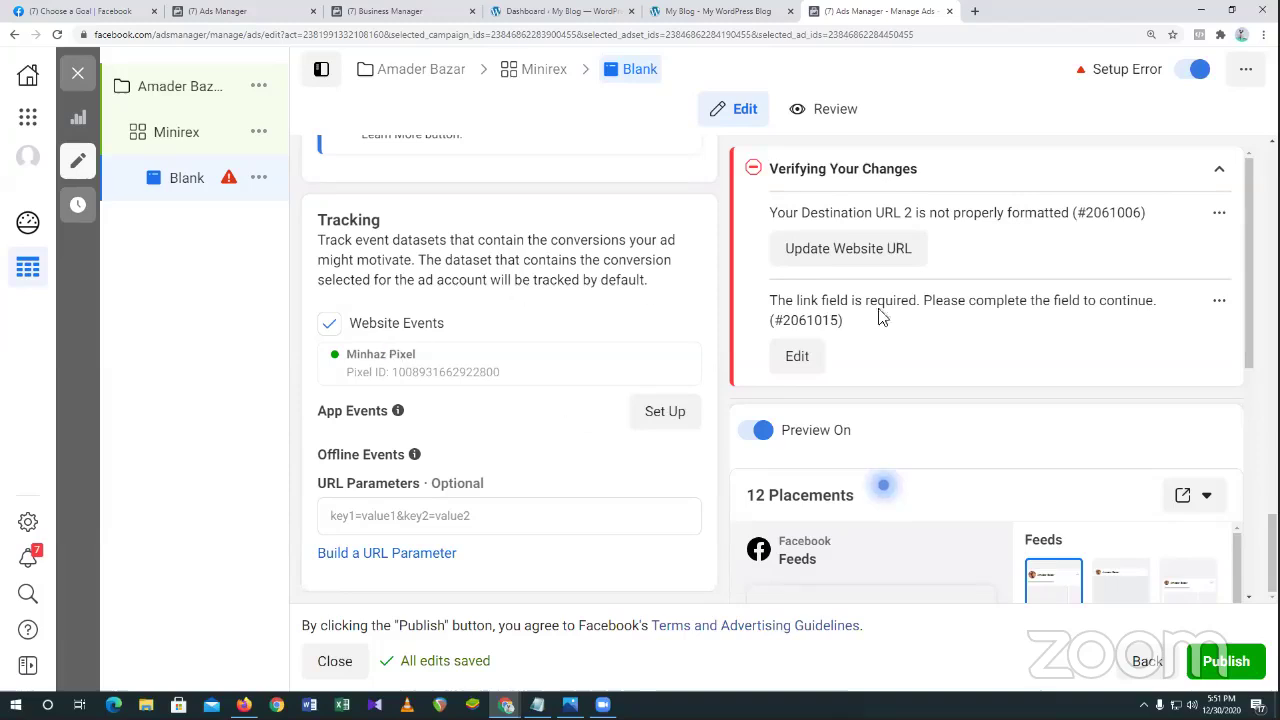
{"action": "scroll", "coordinate": [1206, 351], "scroll_direction": "down", "scroll_amount": 5}
{"action": "scroll", "coordinate": [1218, 441], "scroll_direction": "up", "scroll_amount": 1}
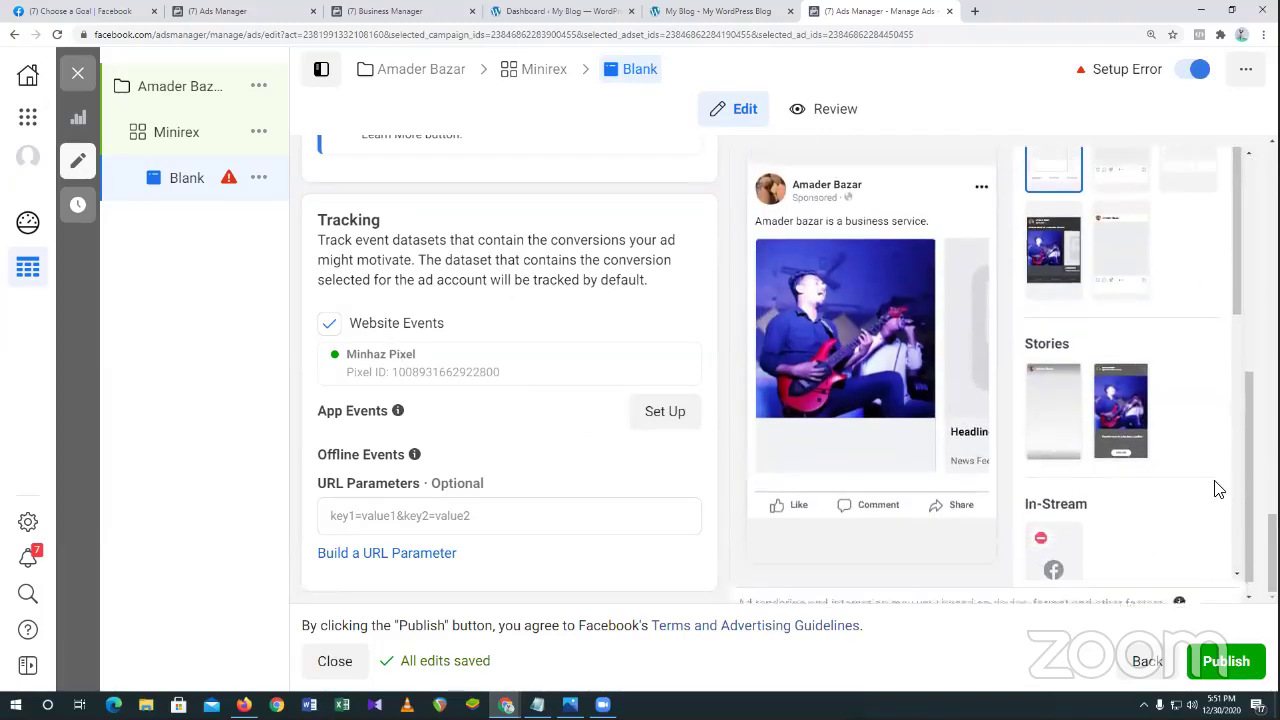
{"action": "scroll", "coordinate": [1135, 522], "scroll_direction": "up", "scroll_amount": 1}
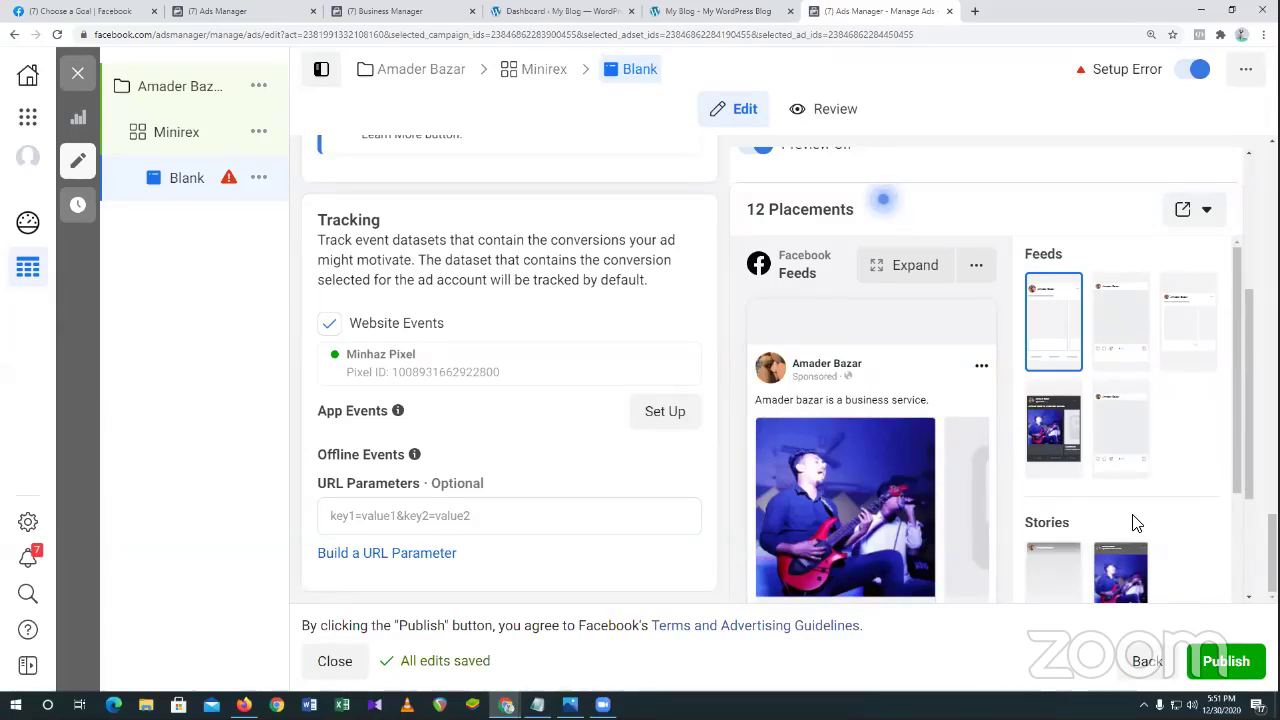
{"action": "scroll", "coordinate": [1135, 523], "scroll_direction": "up", "scroll_amount": 2}
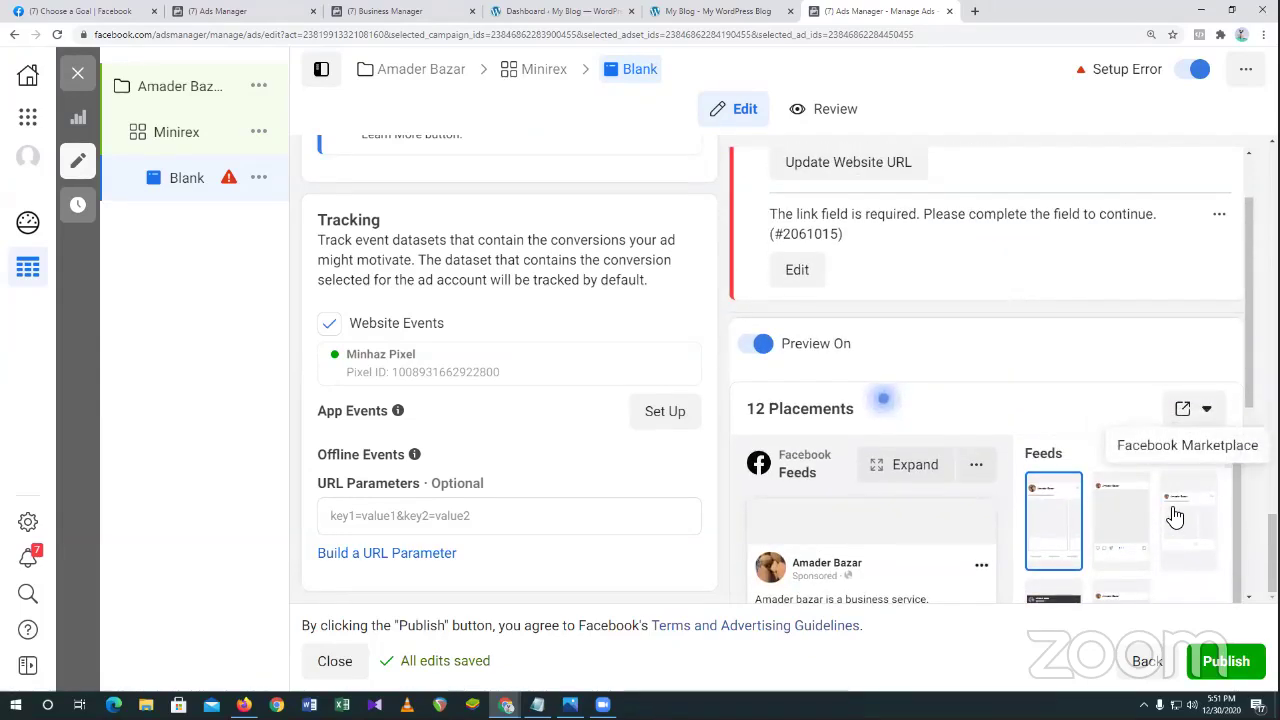
{"action": "scroll", "coordinate": [1175, 516], "scroll_direction": "up", "scroll_amount": 2}
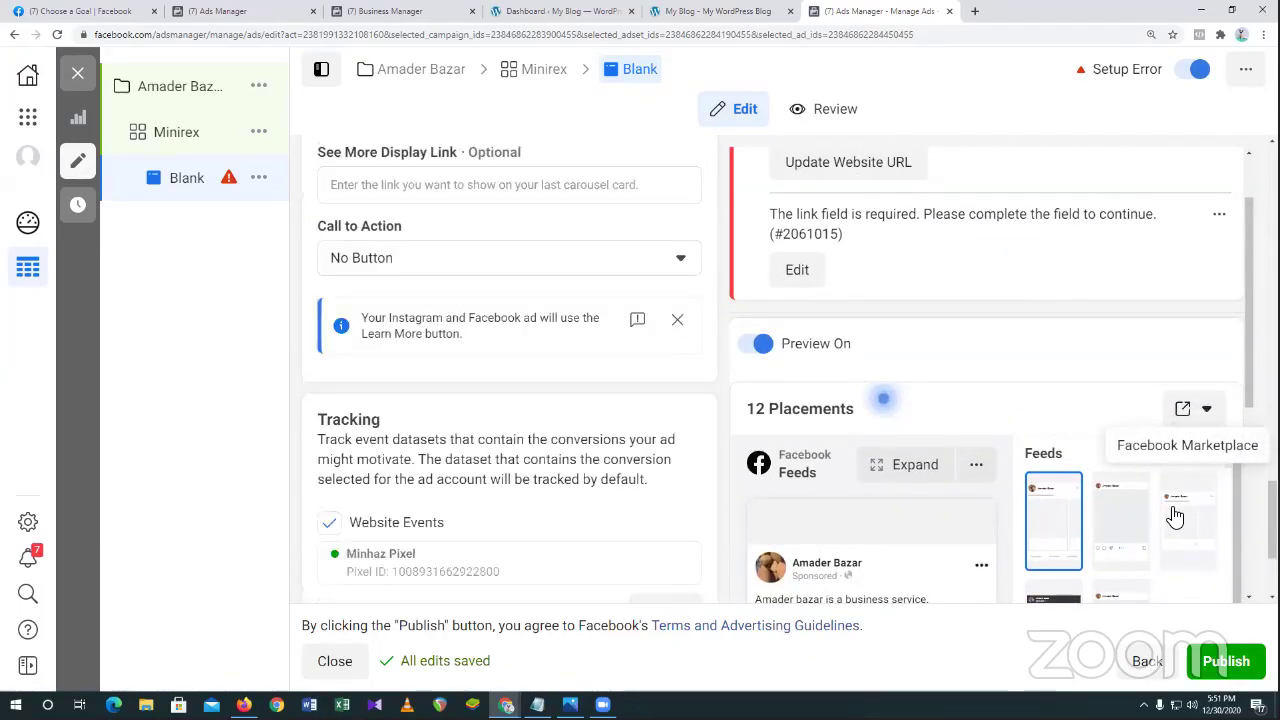
{"action": "scroll", "coordinate": [677, 451], "scroll_direction": "down", "scroll_amount": 2}
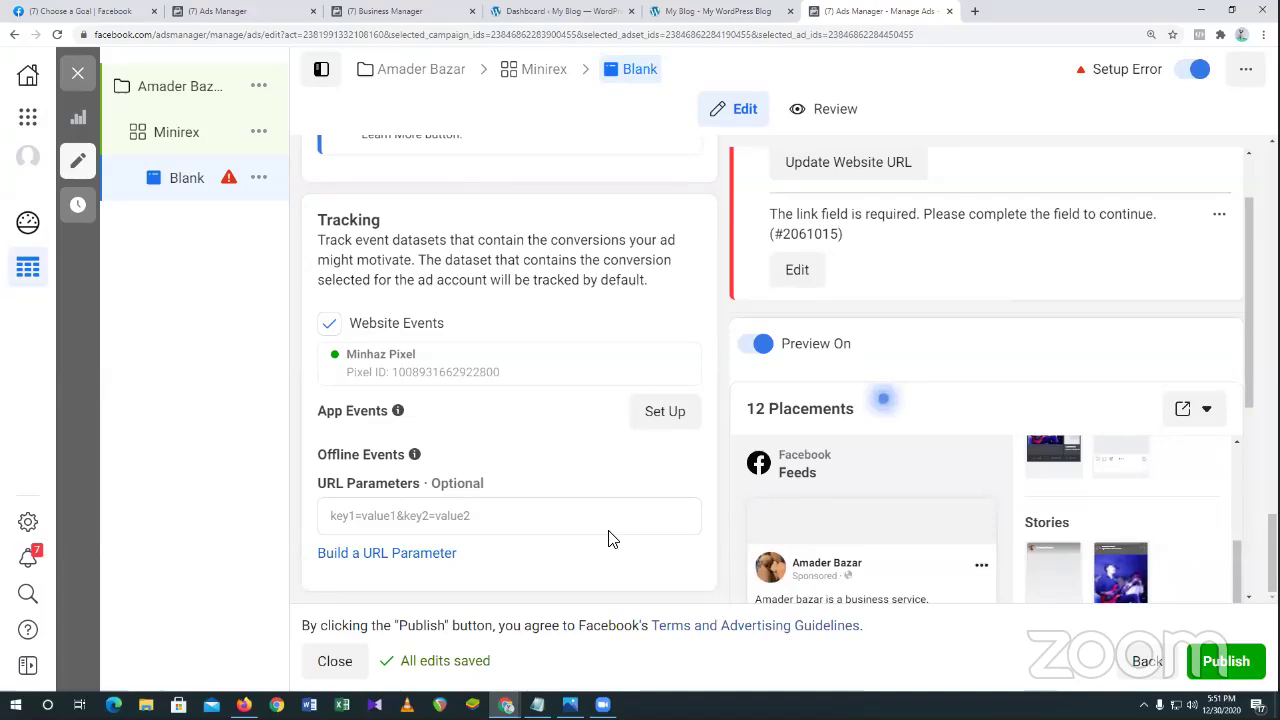
{"action": "scroll", "coordinate": [614, 520], "scroll_direction": "up", "scroll_amount": 5}
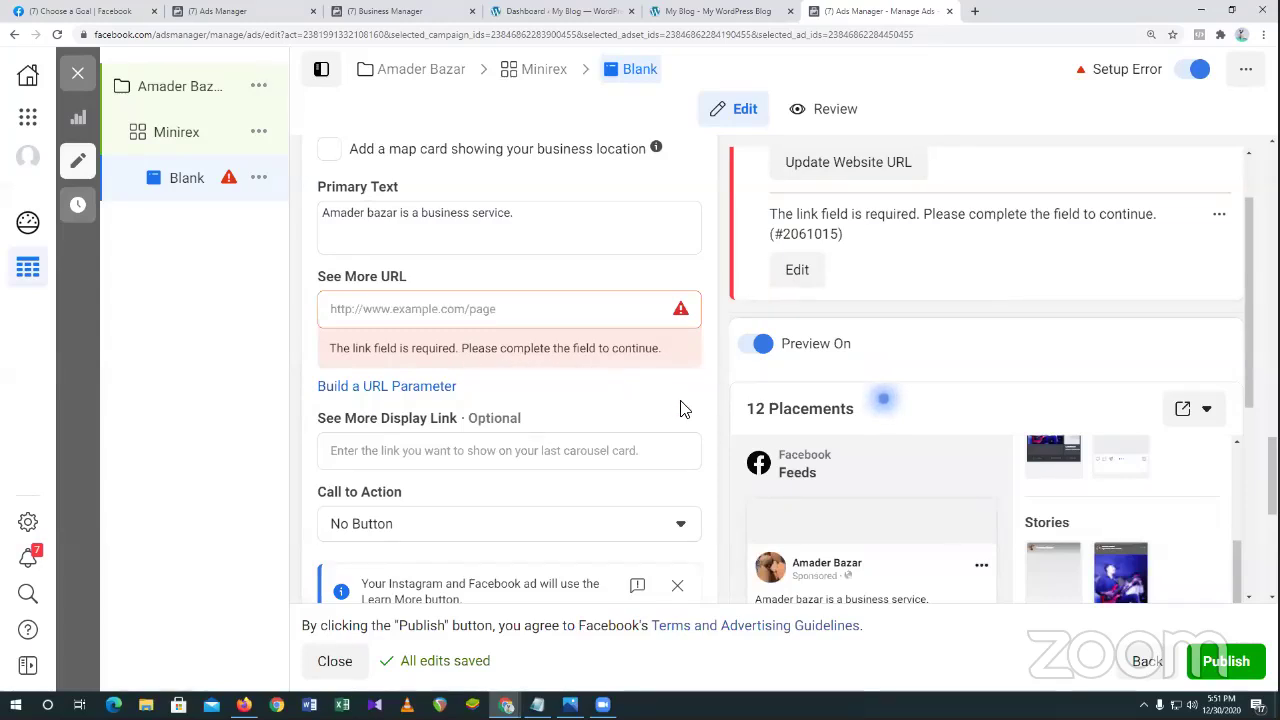
{"action": "scroll", "coordinate": [680, 408], "scroll_direction": "down", "scroll_amount": 3}
{"action": "scroll", "coordinate": [680, 408], "scroll_direction": "up", "scroll_amount": 4}
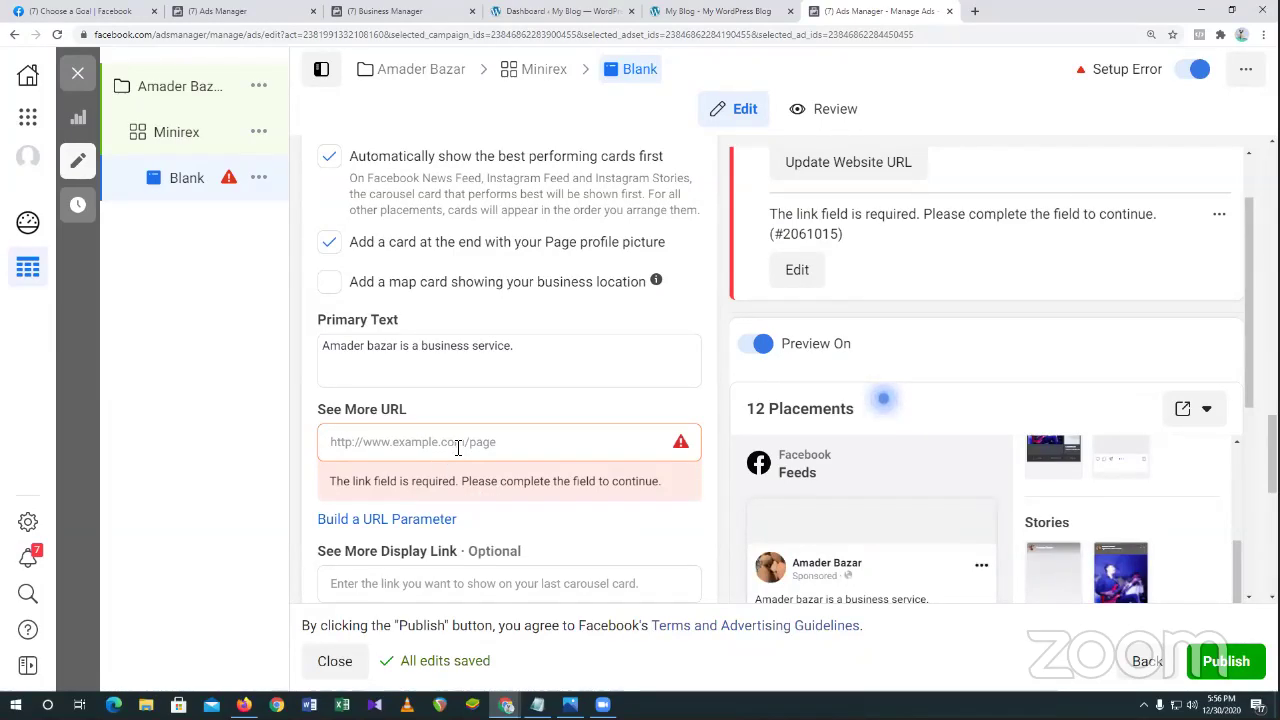
{"action": "scroll", "coordinate": [462, 452], "scroll_direction": "down", "scroll_amount": 2}
{"action": "scroll", "coordinate": [440, 433], "scroll_direction": "up", "scroll_amount": 7}
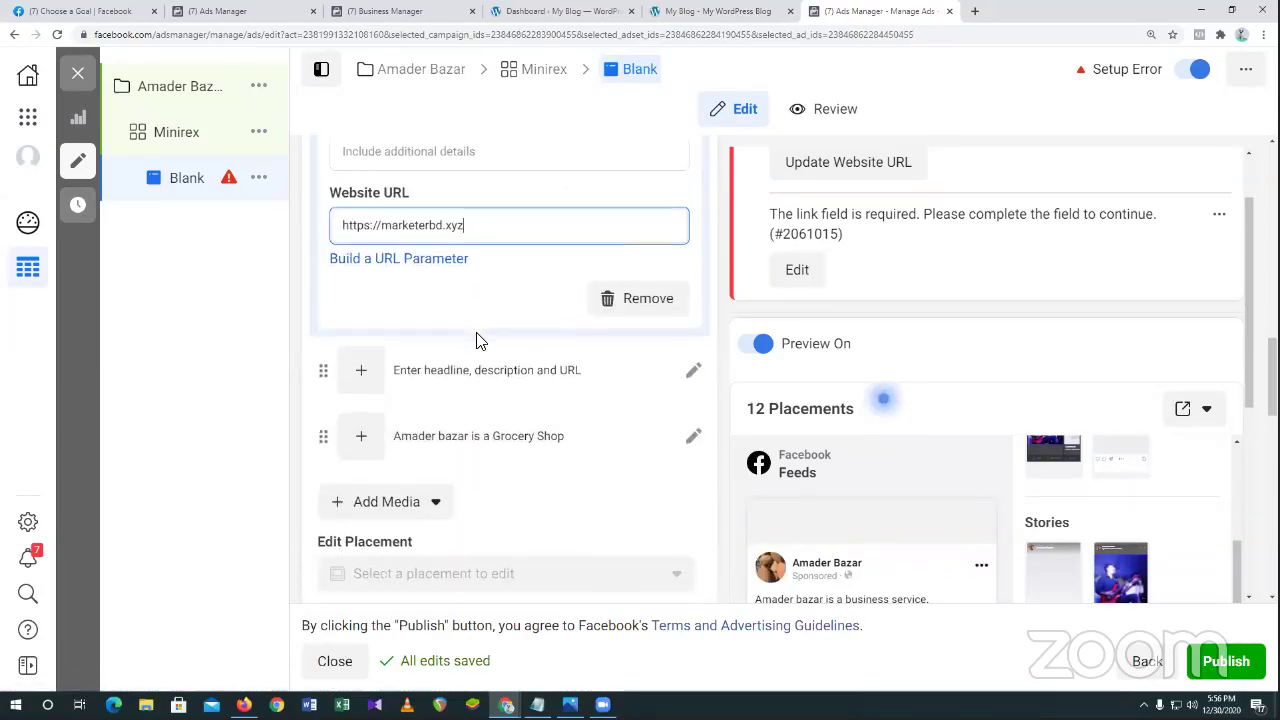
{"action": "scroll", "coordinate": [477, 337], "scroll_direction": "down", "scroll_amount": 4}
{"action": "scroll", "coordinate": [480, 368], "scroll_direction": "down", "scroll_amount": 1}
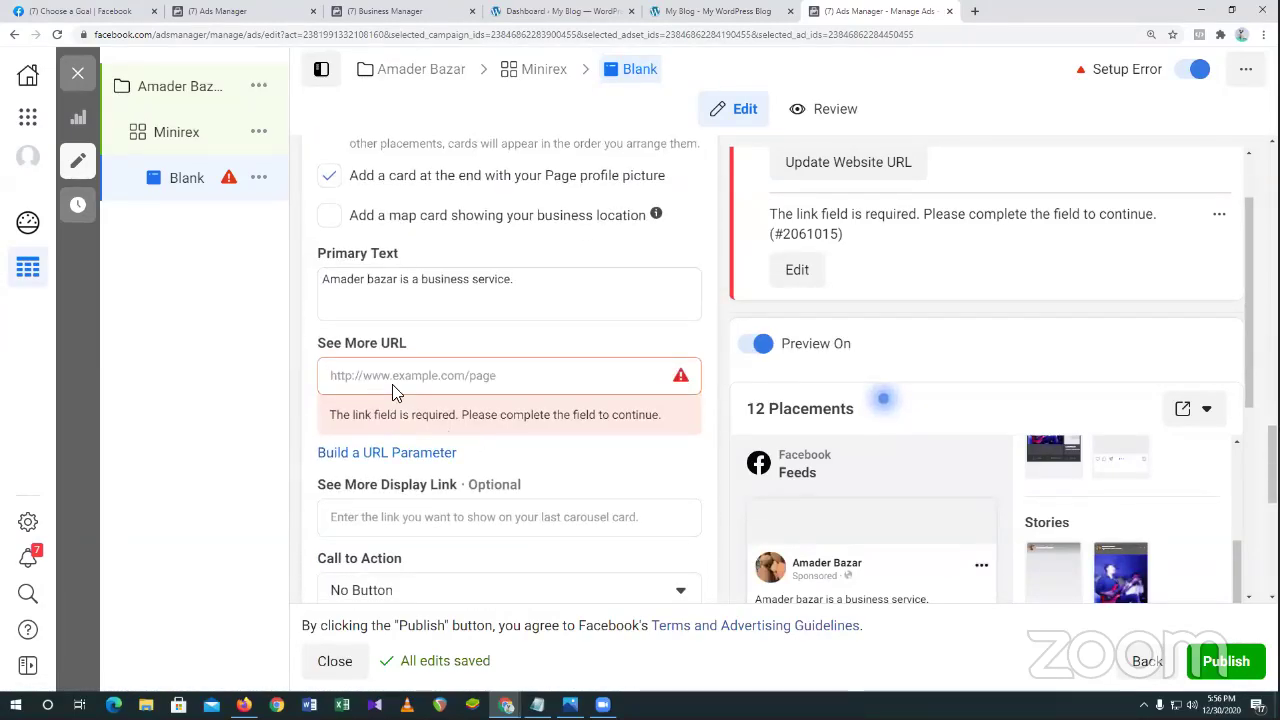
{"action": "left_click", "coordinate": [383, 377]}
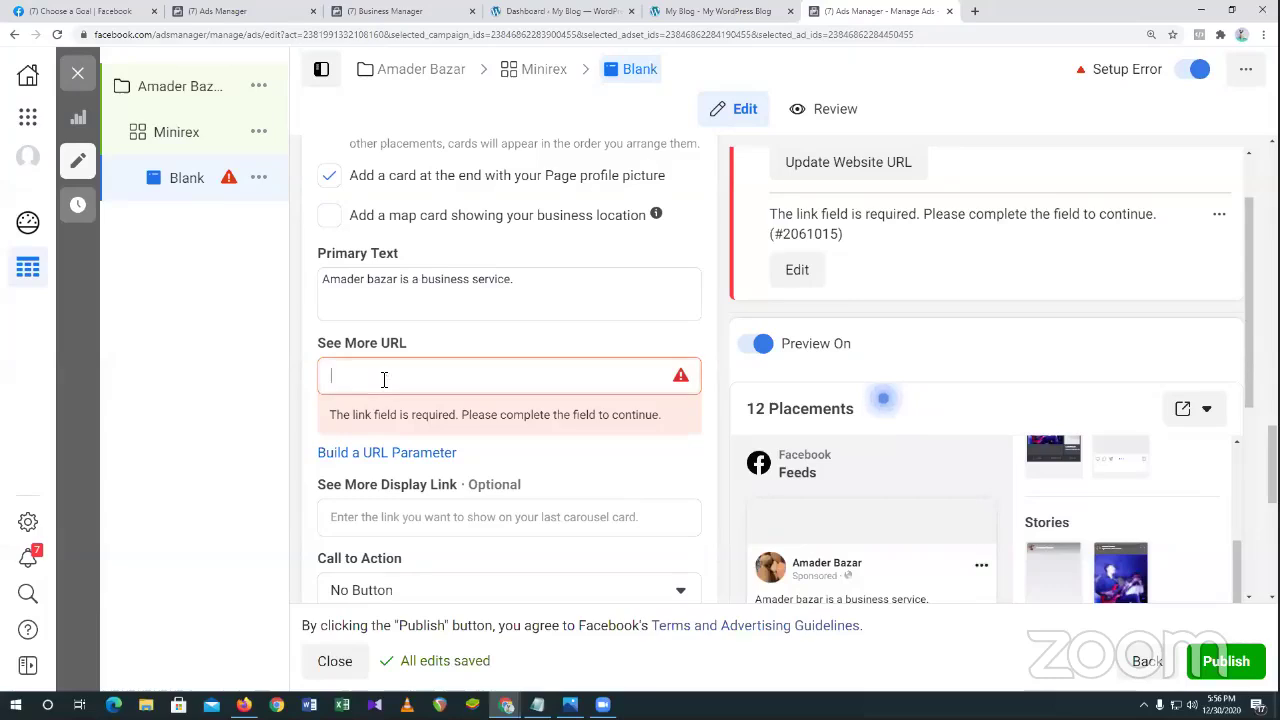
{"action": "right_click", "coordinate": [381, 378]}
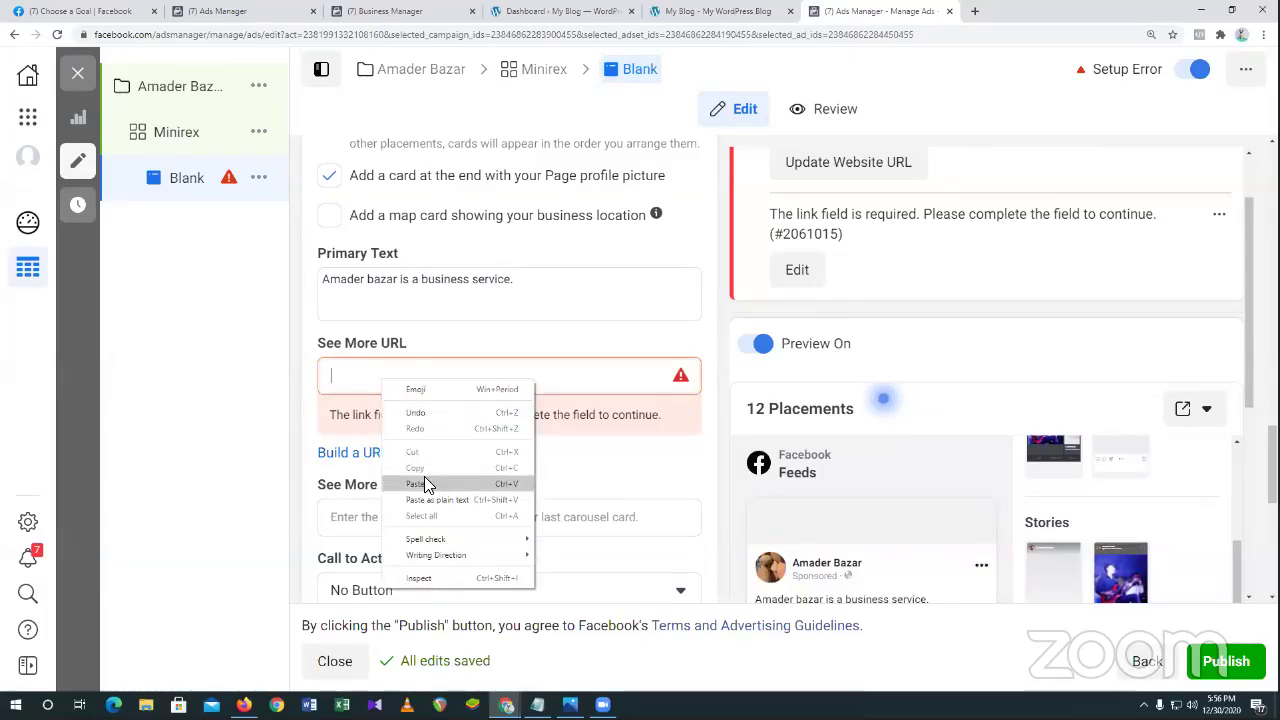
{"action": "left_click", "coordinate": [424, 476]}
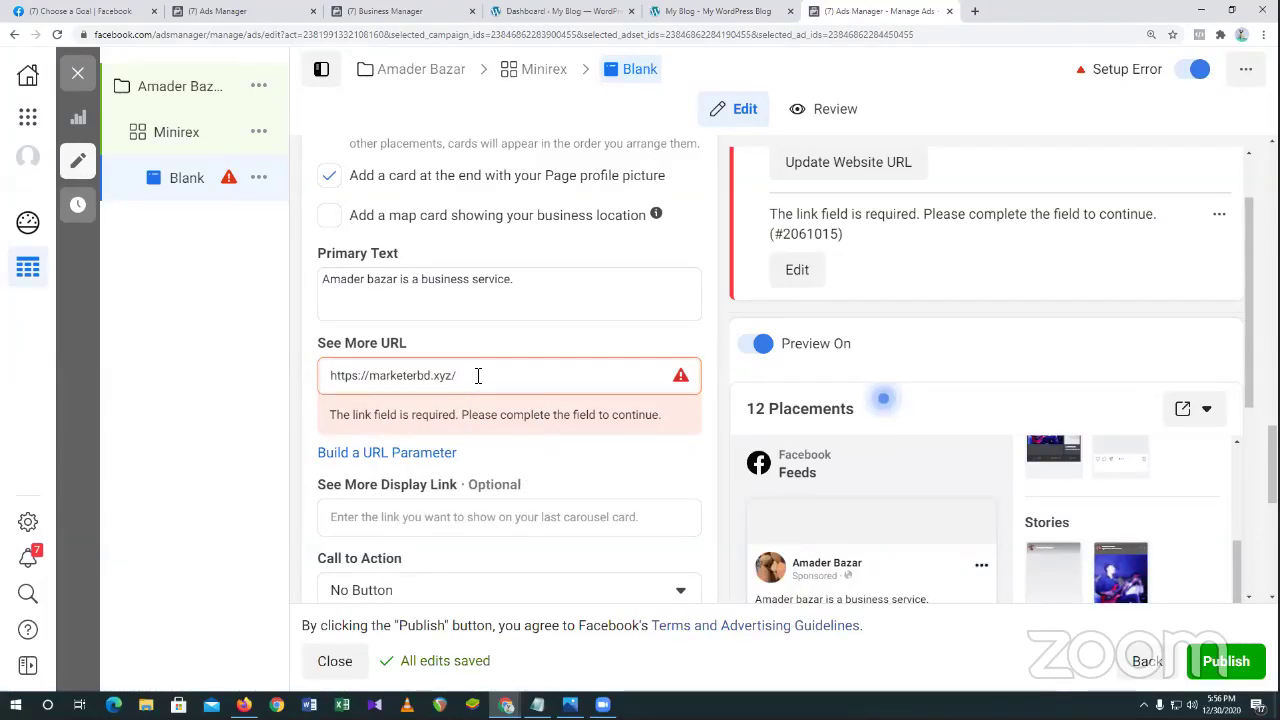
{"action": "key", "text": "BackSpace"}
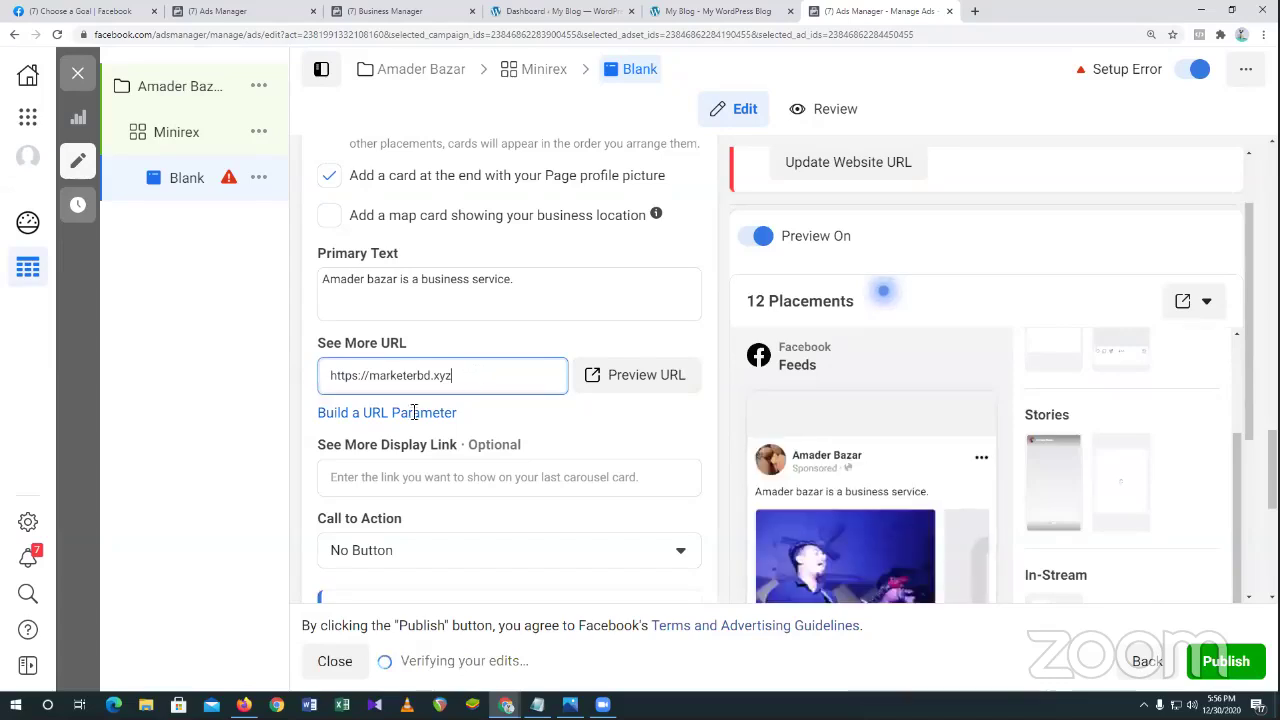
{"action": "scroll", "coordinate": [500, 505], "scroll_direction": "down", "scroll_amount": 2}
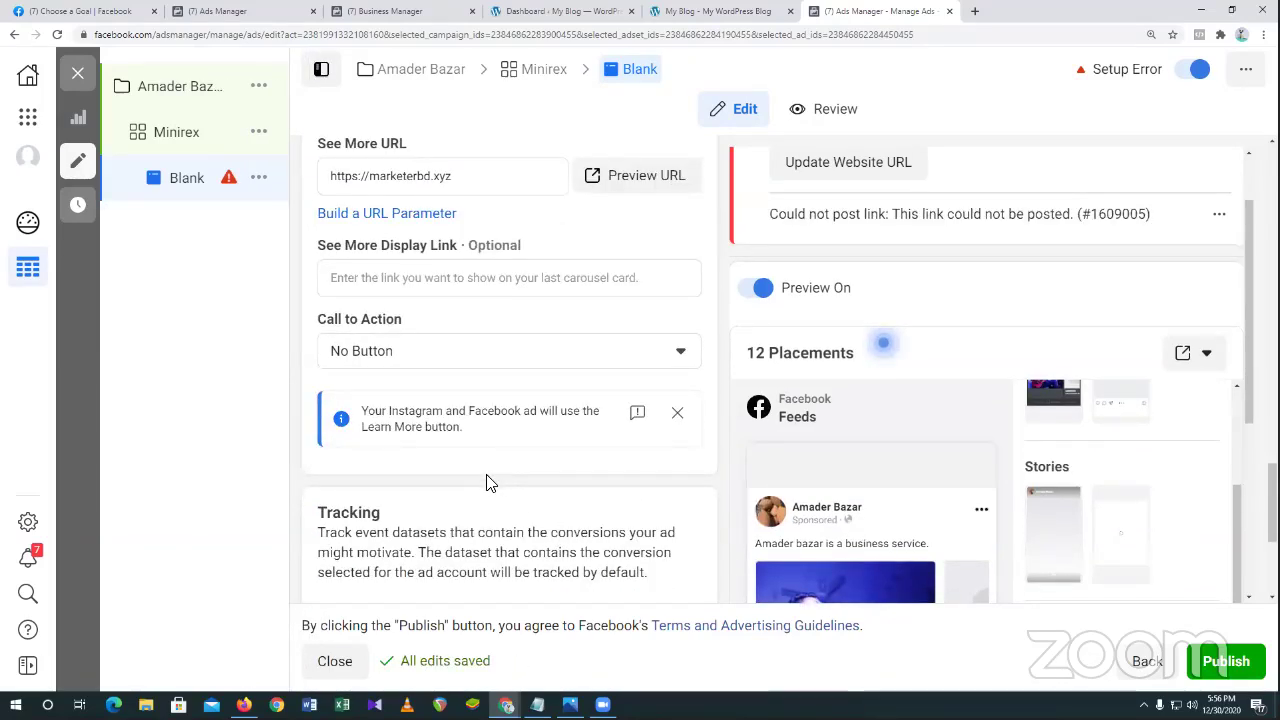
{"action": "scroll", "coordinate": [557, 501], "scroll_direction": "down", "scroll_amount": 3}
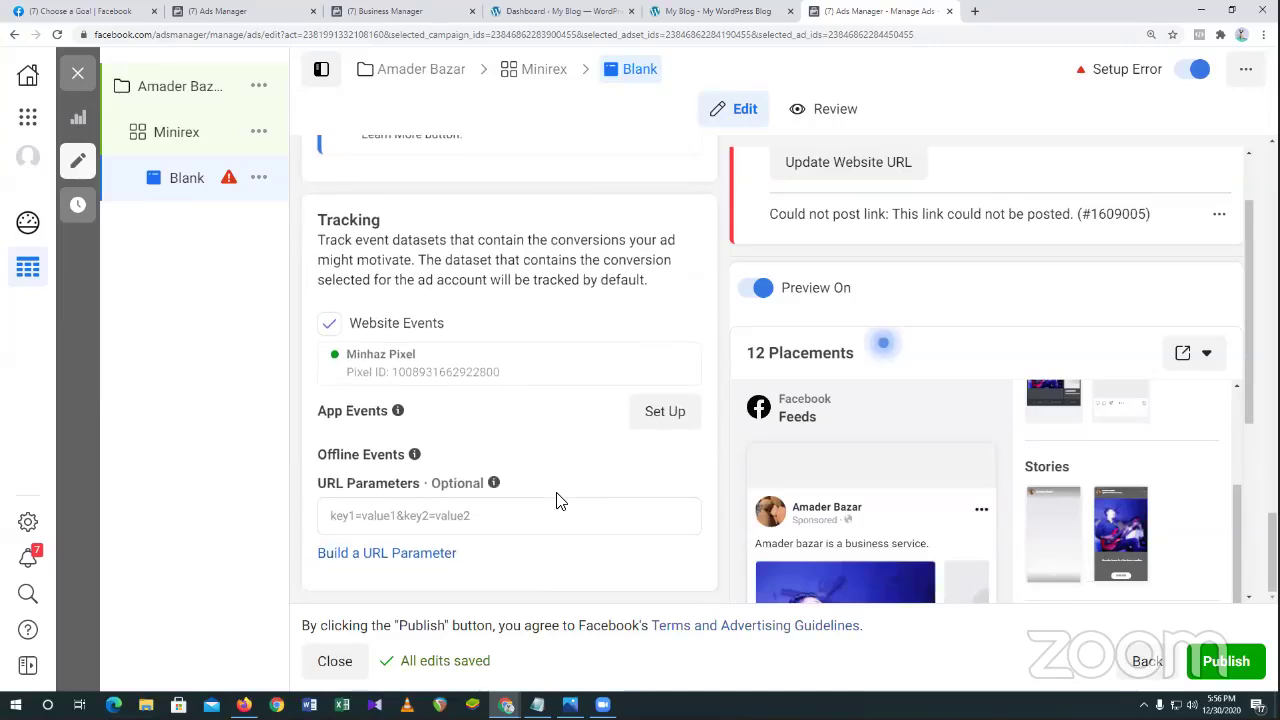
{"action": "scroll", "coordinate": [557, 501], "scroll_direction": "up", "scroll_amount": 3}
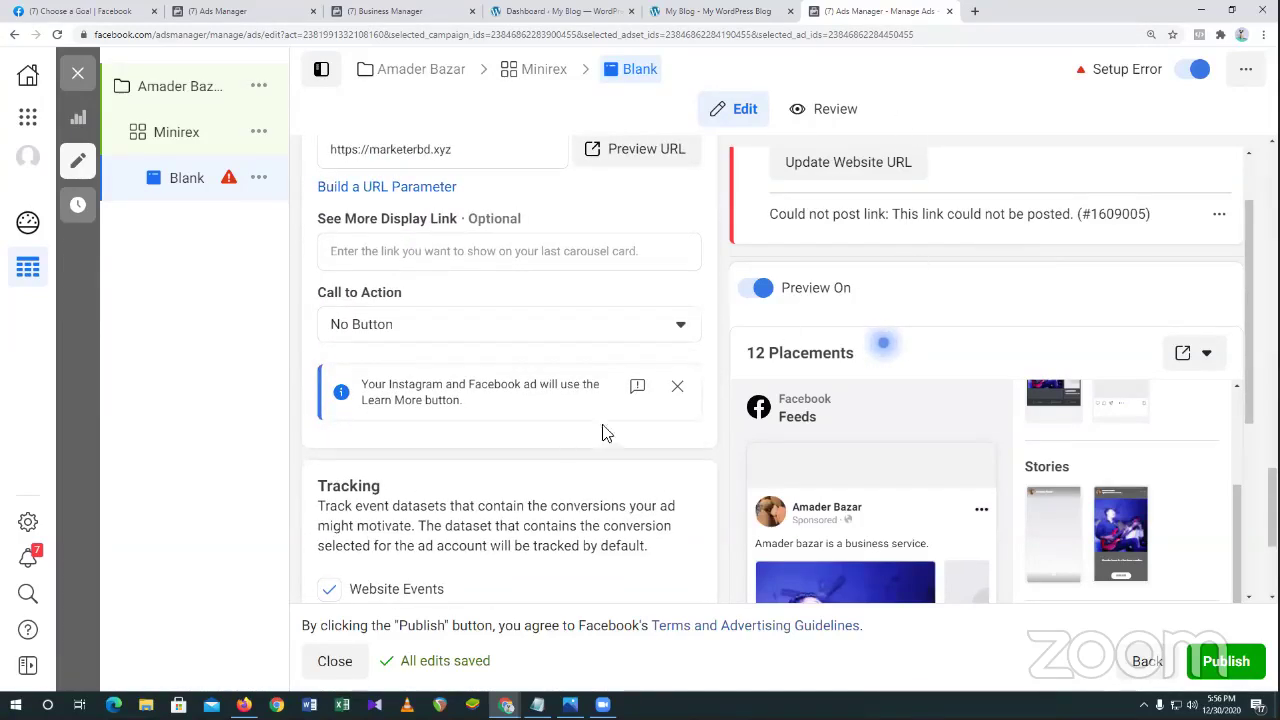
{"action": "scroll", "coordinate": [553, 430], "scroll_direction": "down", "scroll_amount": 3}
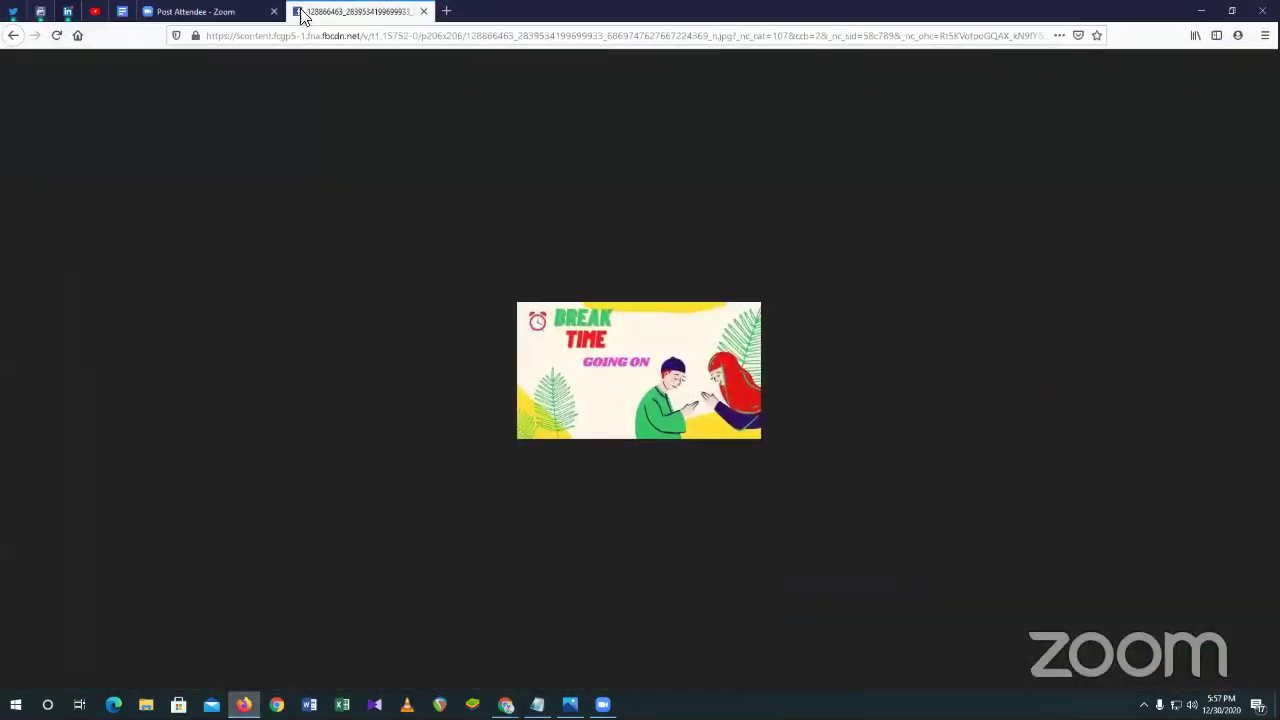
Open Facebook in a new Firefox tab and go to the LEDP Chittagong Division page from the recent searches.
{"action": "left_click", "coordinate": [446, 11]}
{"action": "left_click", "coordinate": [360, 302]}
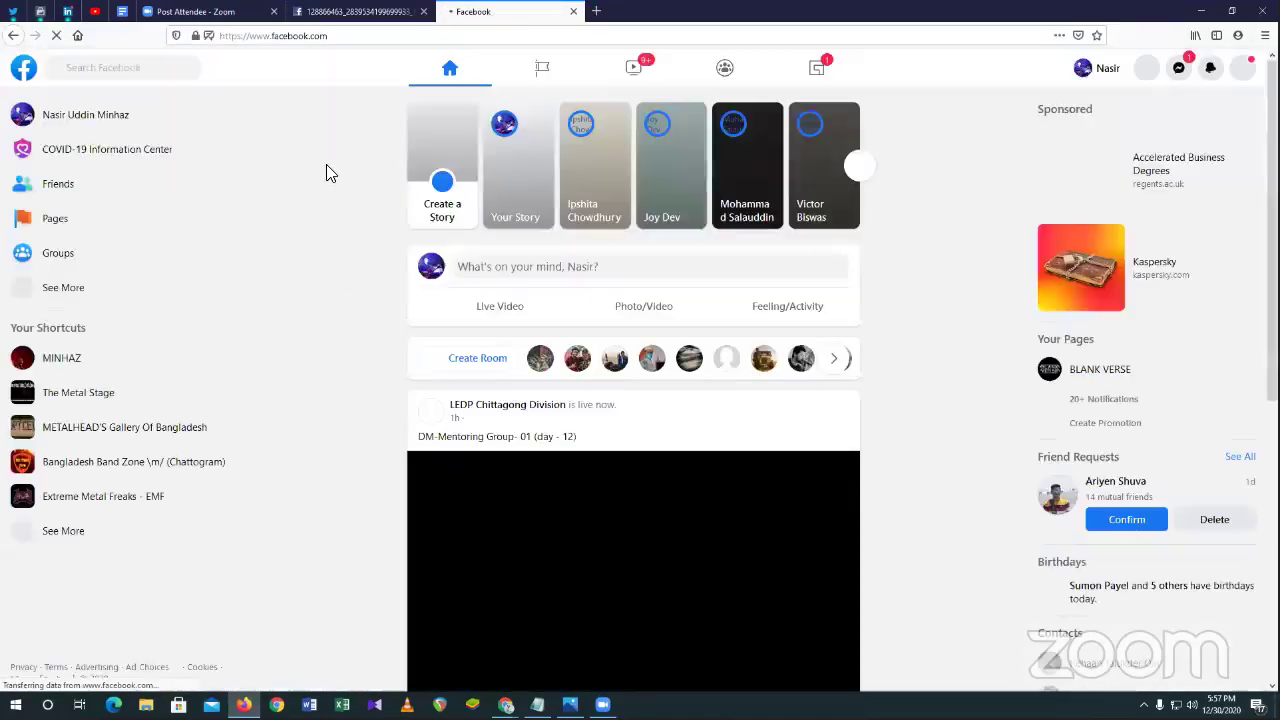
{"action": "left_click", "coordinate": [154, 70]}
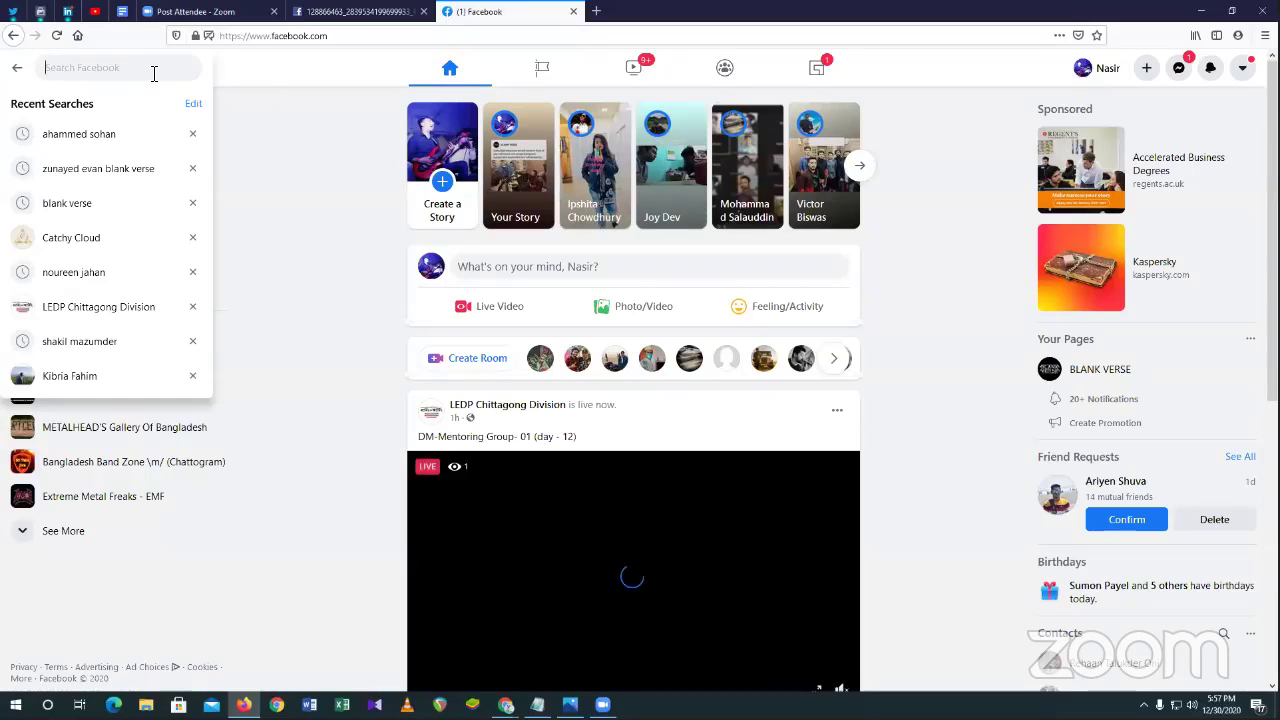
{"action": "left_click", "coordinate": [130, 318]}
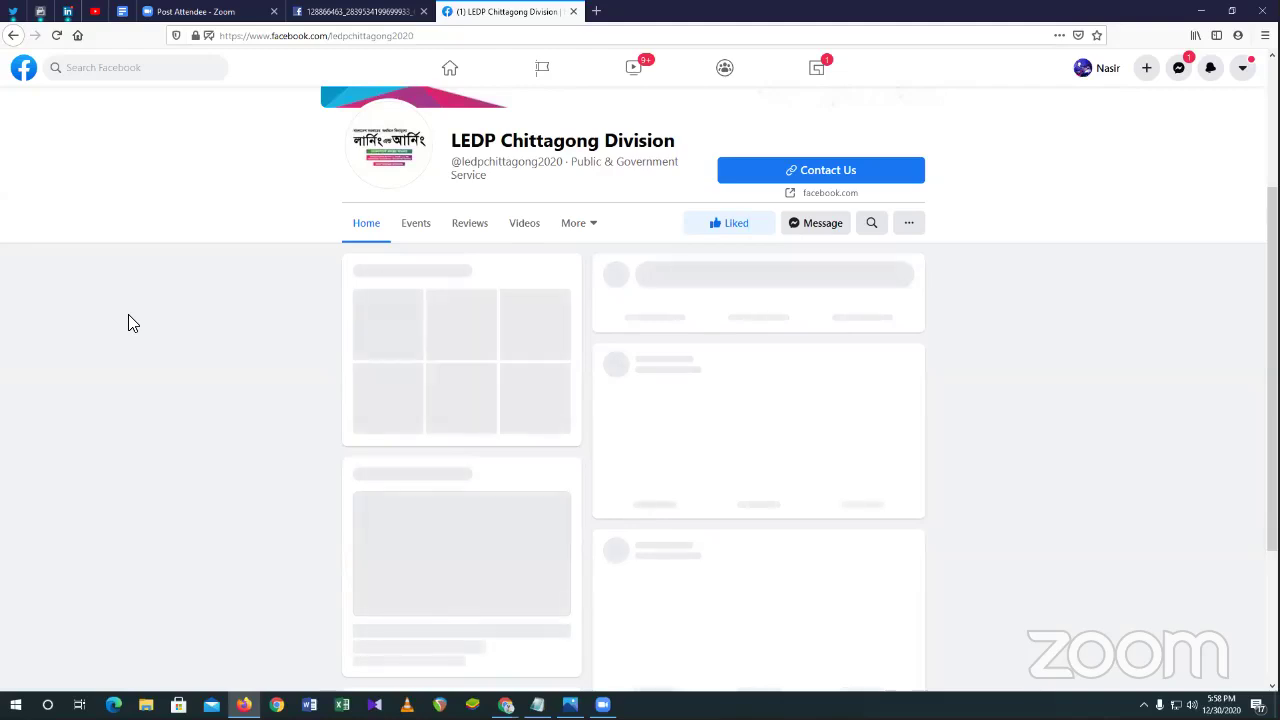
Open the LEDP Chittagong Division page's videos and look through the live, most popular and latest videos and the playlists.
{"action": "left_click", "coordinate": [524, 228]}
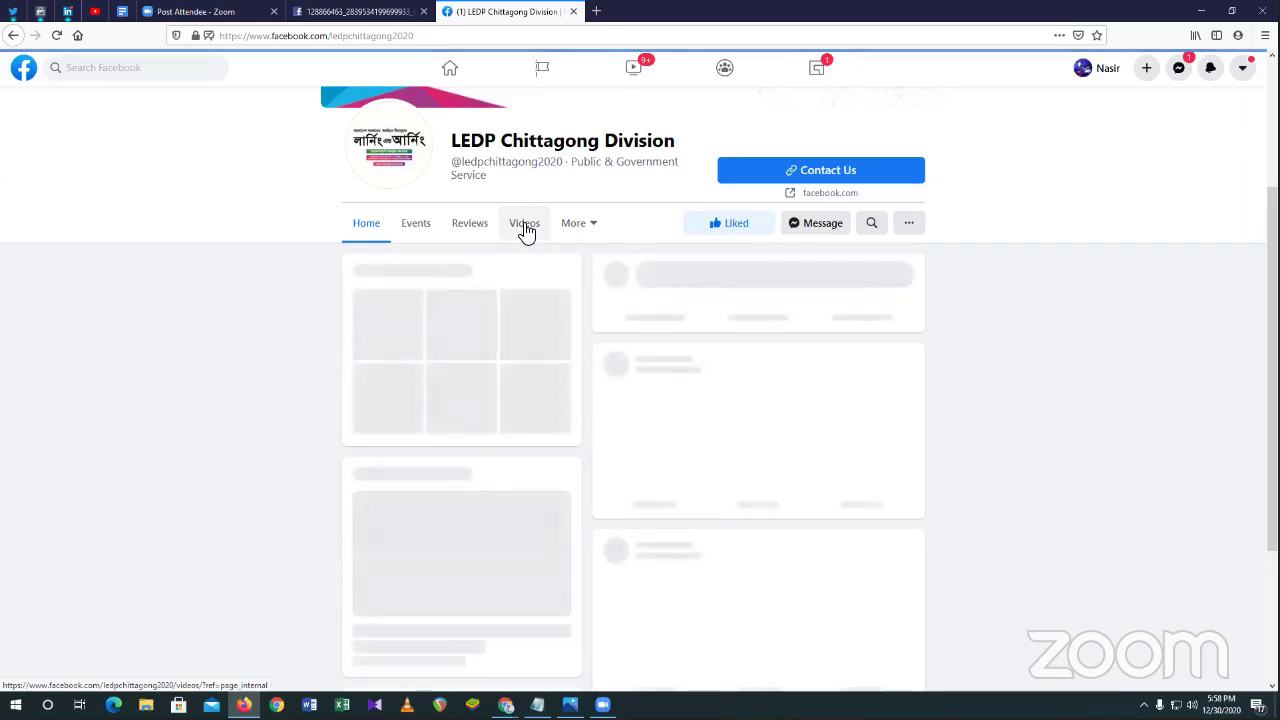
{"action": "left_click", "coordinate": [526, 230]}
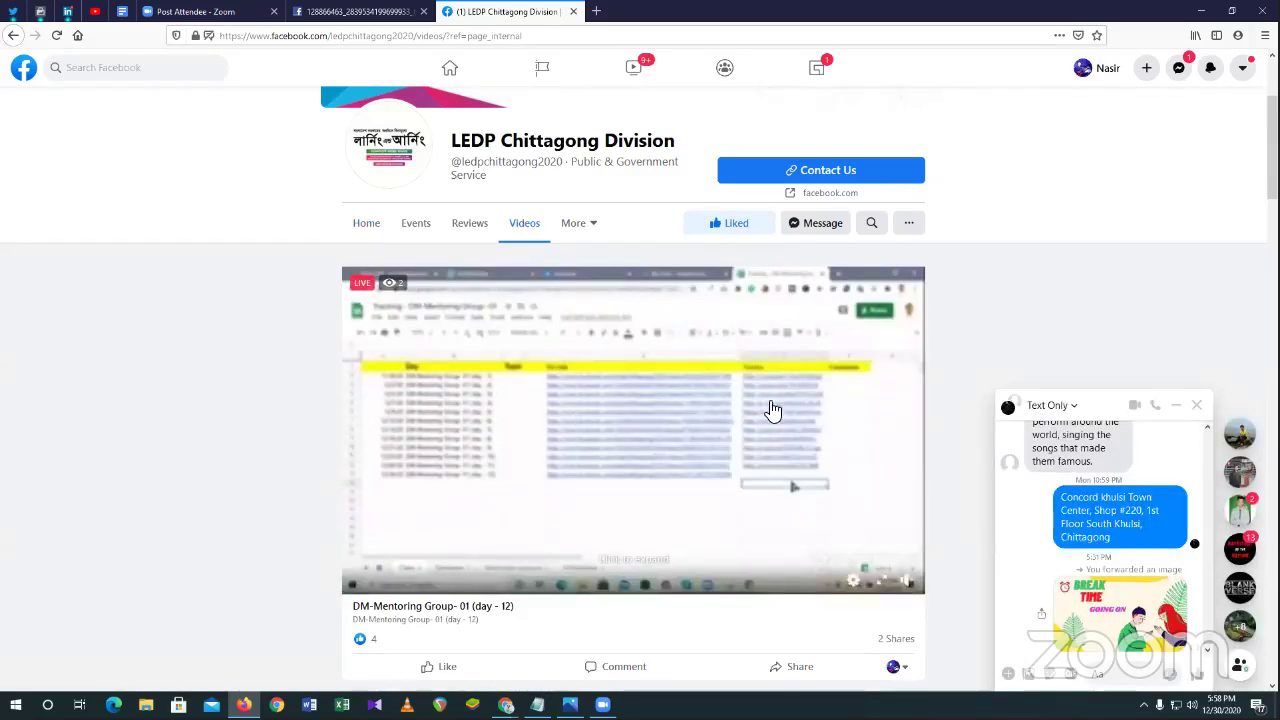
{"action": "scroll", "coordinate": [773, 410], "scroll_direction": "down", "scroll_amount": 3}
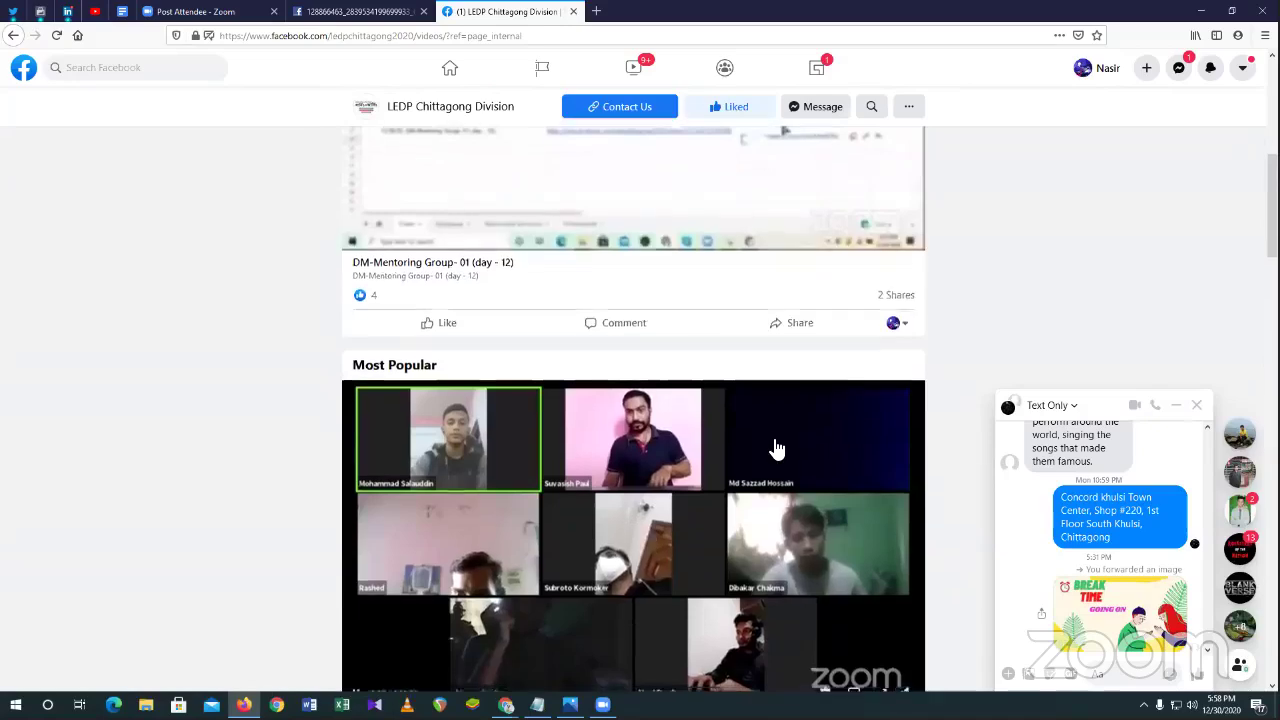
{"action": "scroll", "coordinate": [778, 450], "scroll_direction": "down", "scroll_amount": 2}
{"action": "scroll", "coordinate": [771, 449], "scroll_direction": "up", "scroll_amount": 3}
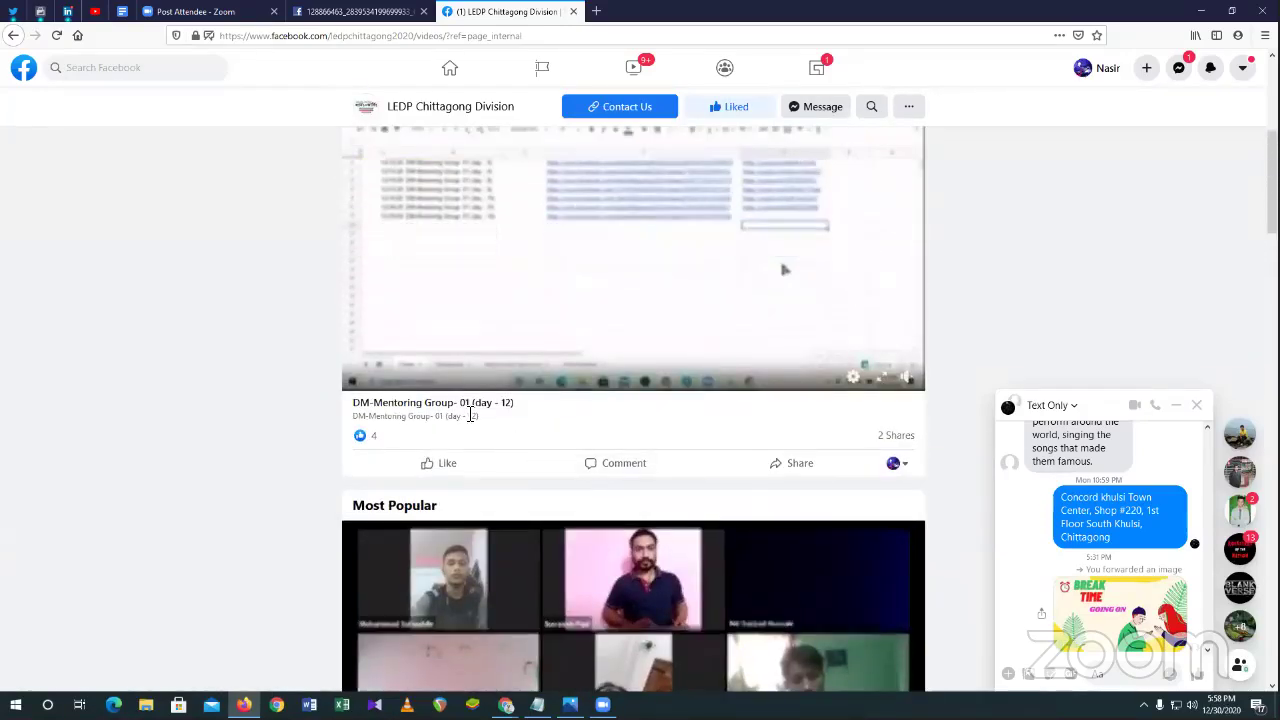
{"action": "scroll", "coordinate": [523, 423], "scroll_direction": "down", "scroll_amount": 6}
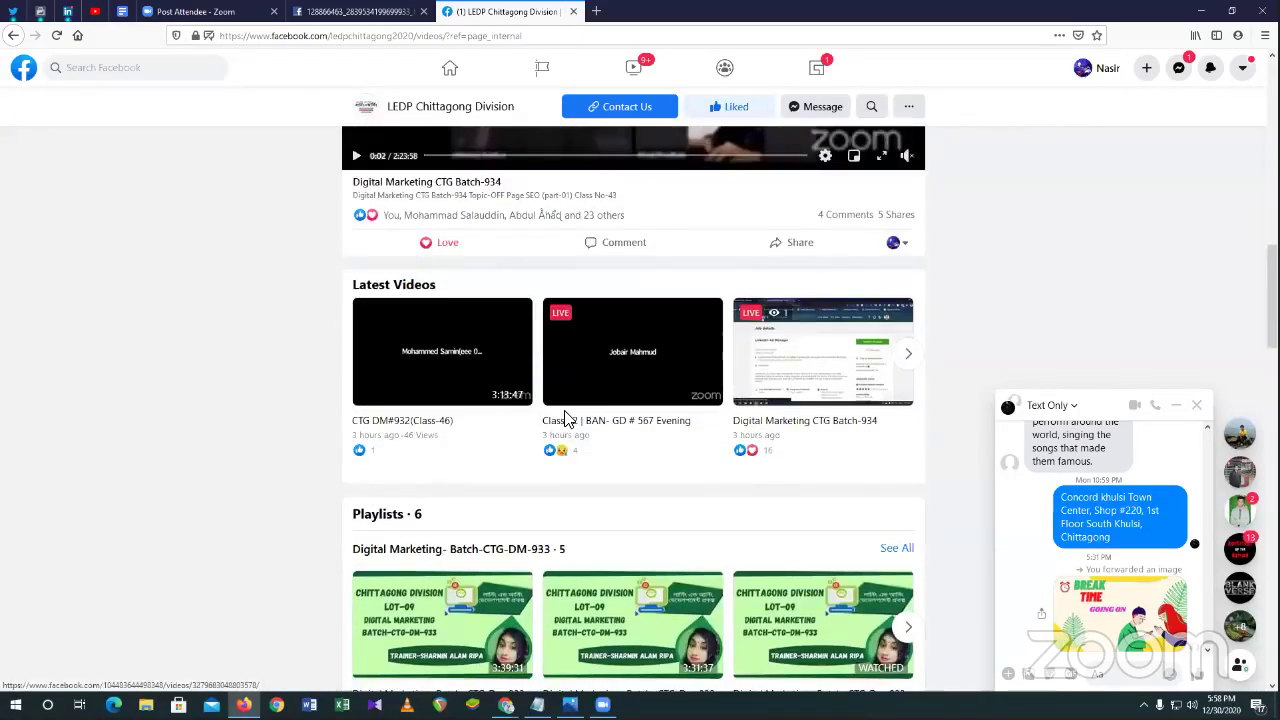
{"action": "scroll", "coordinate": [566, 419], "scroll_direction": "up", "scroll_amount": 5}
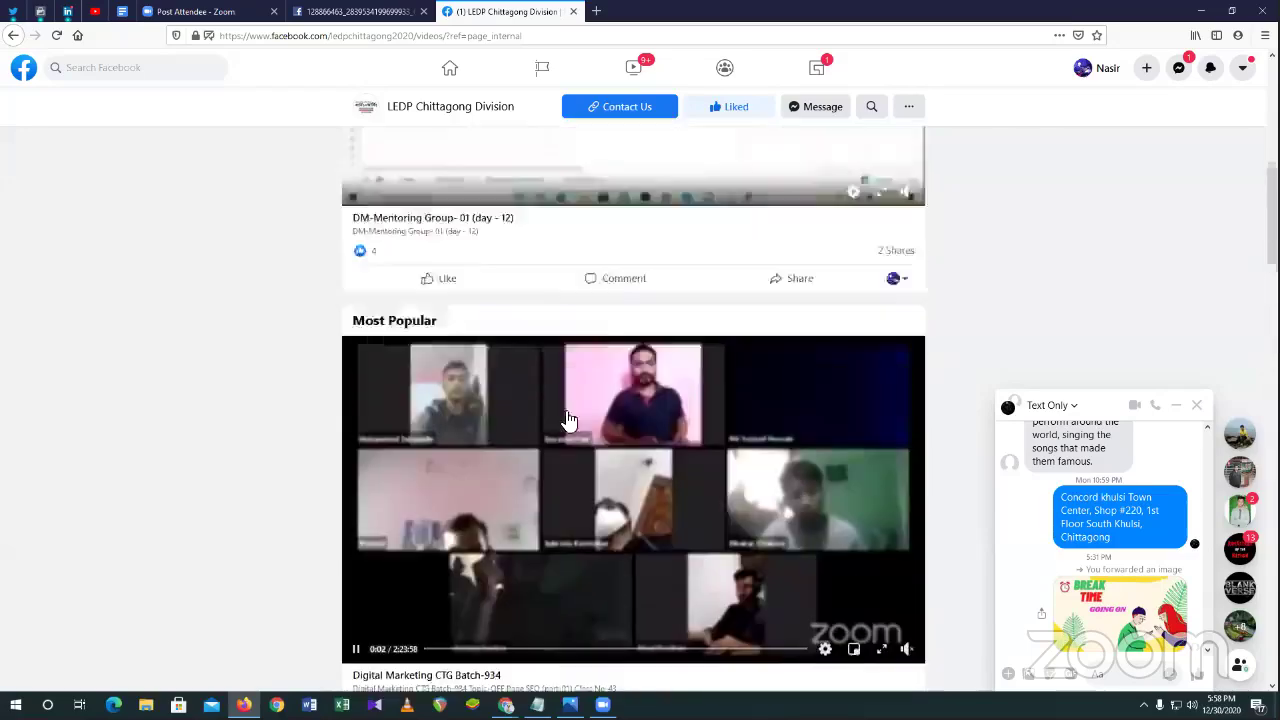
{"action": "scroll", "coordinate": [568, 425], "scroll_direction": "up", "scroll_amount": 6}
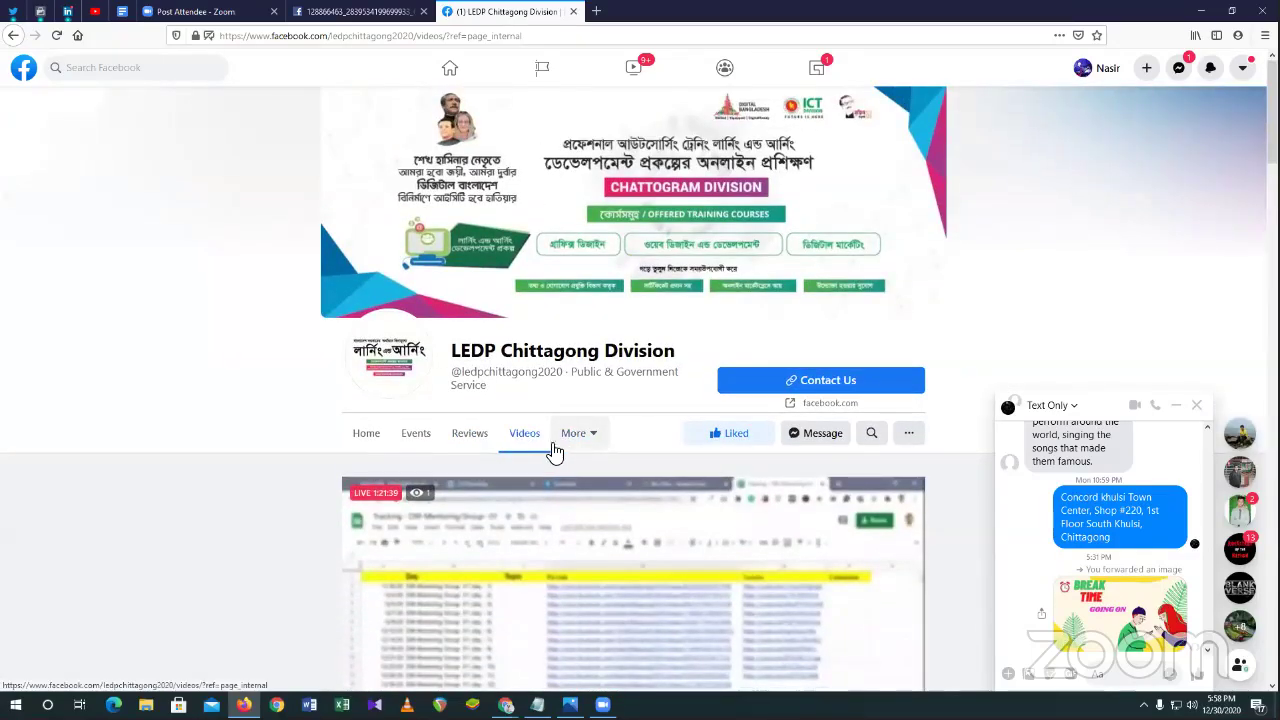
{"action": "scroll", "coordinate": [540, 400], "scroll_direction": "down", "scroll_amount": 3}
{"action": "scroll", "coordinate": [532, 380], "scroll_direction": "up", "scroll_amount": 1}
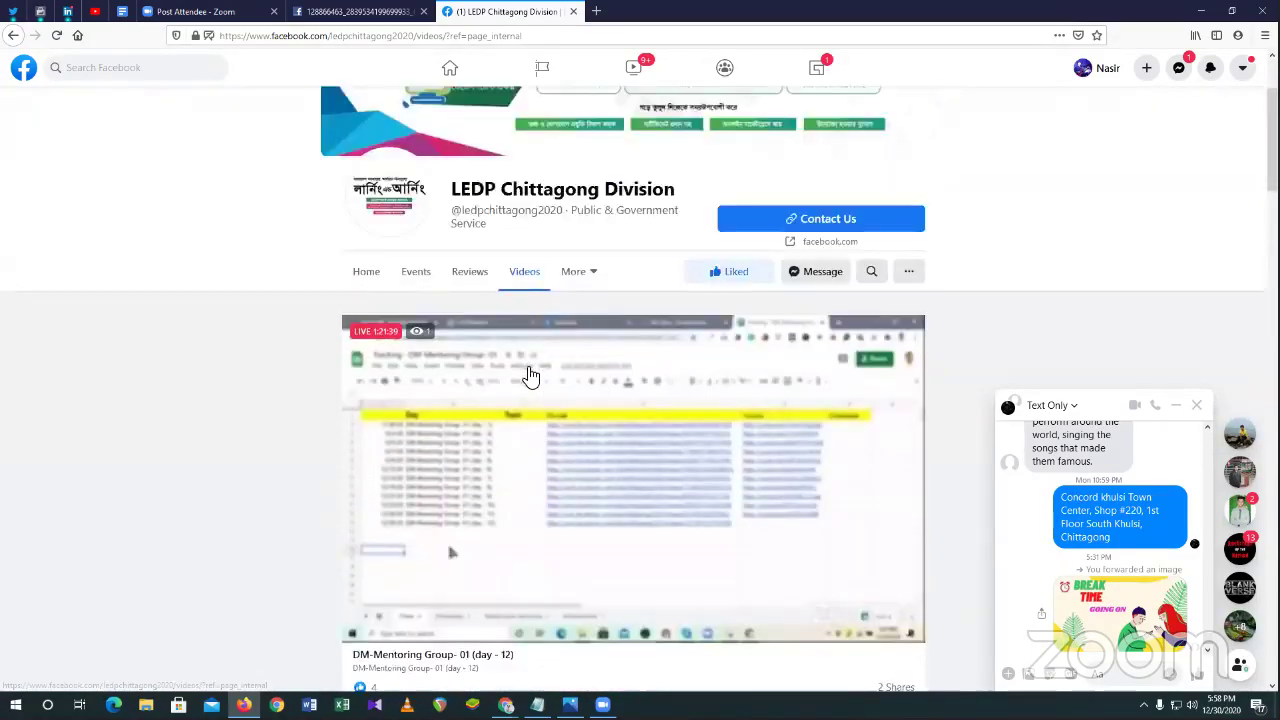